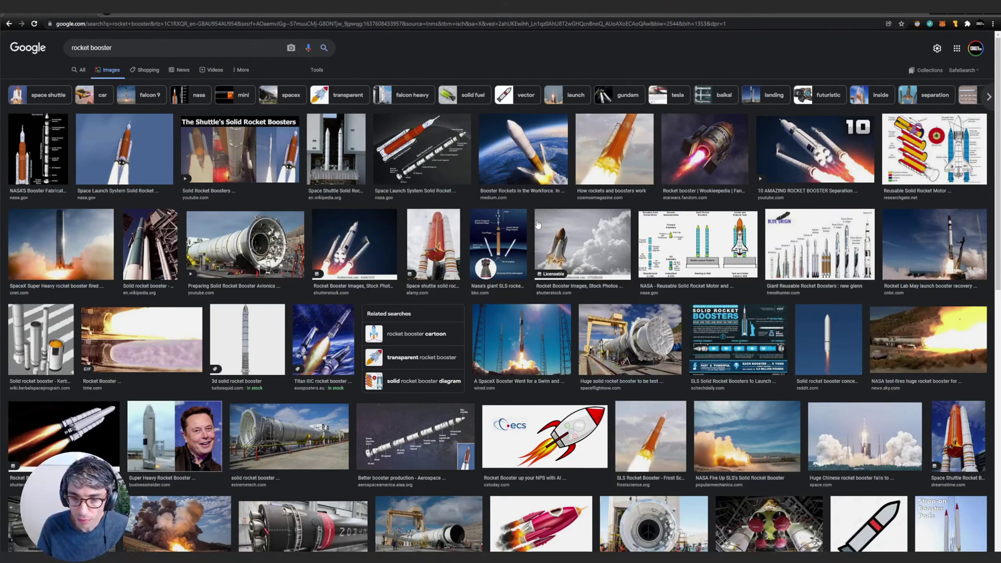
# - Look through the rocket booster image results for reference shapes, and switch to Blender
pyautogui.scroll(-1, 629, 239)
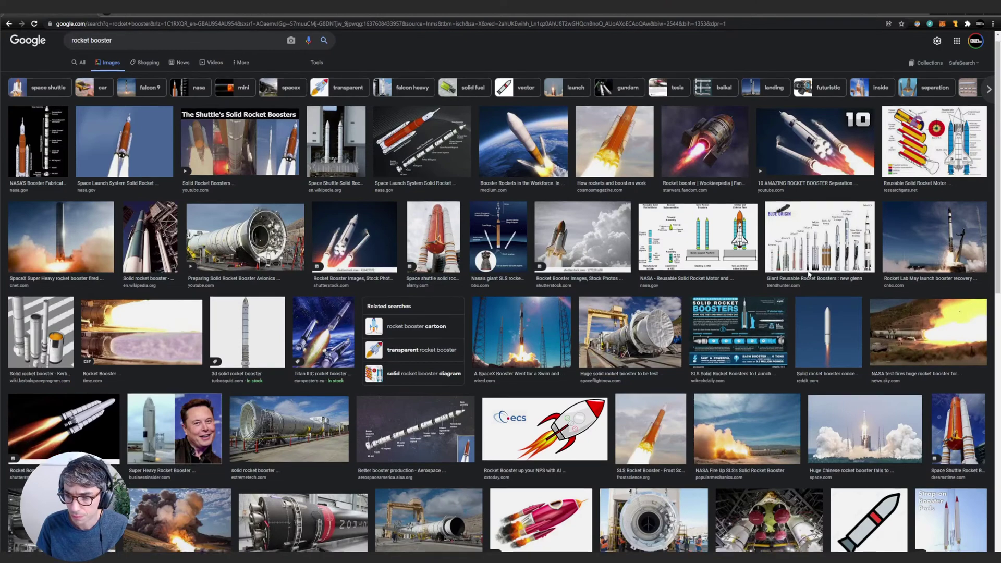
pyautogui.scroll(-2, 808, 272)
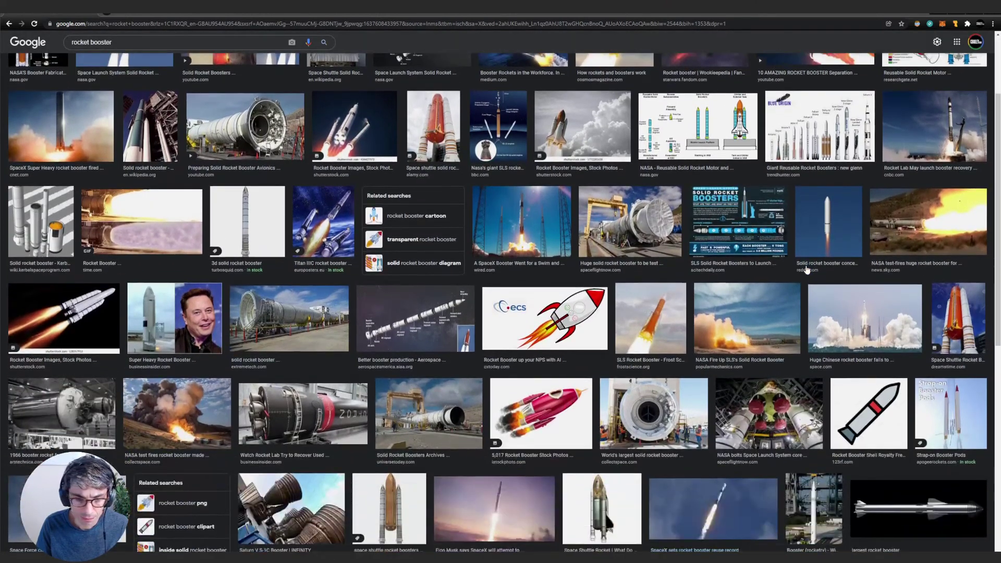
pyautogui.scroll(-3, 807, 269)
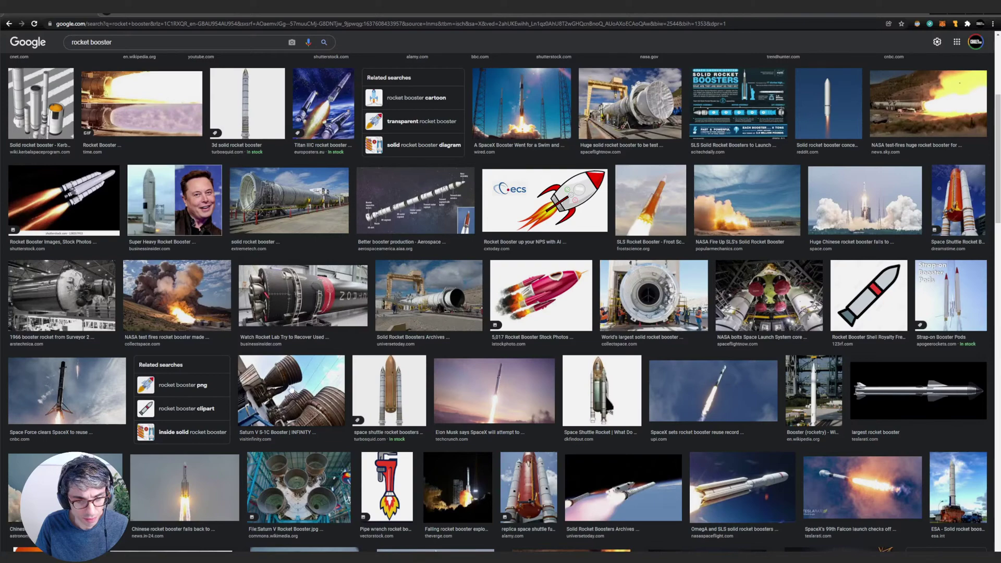
pyautogui.scroll(-1, 316, 404)
pyautogui.scroll(-1, 316, 405)
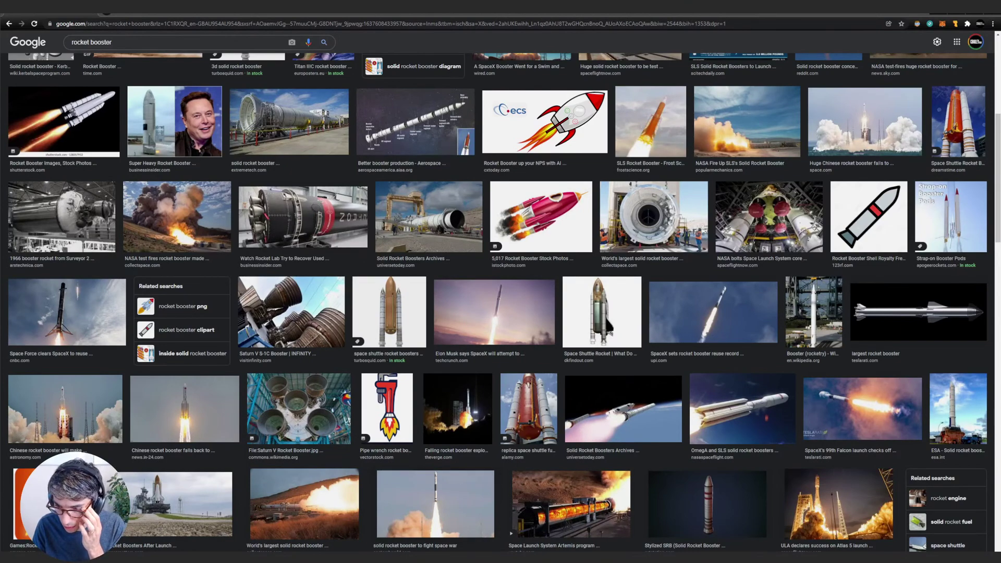
pyautogui.scroll(-2, 420, 503)
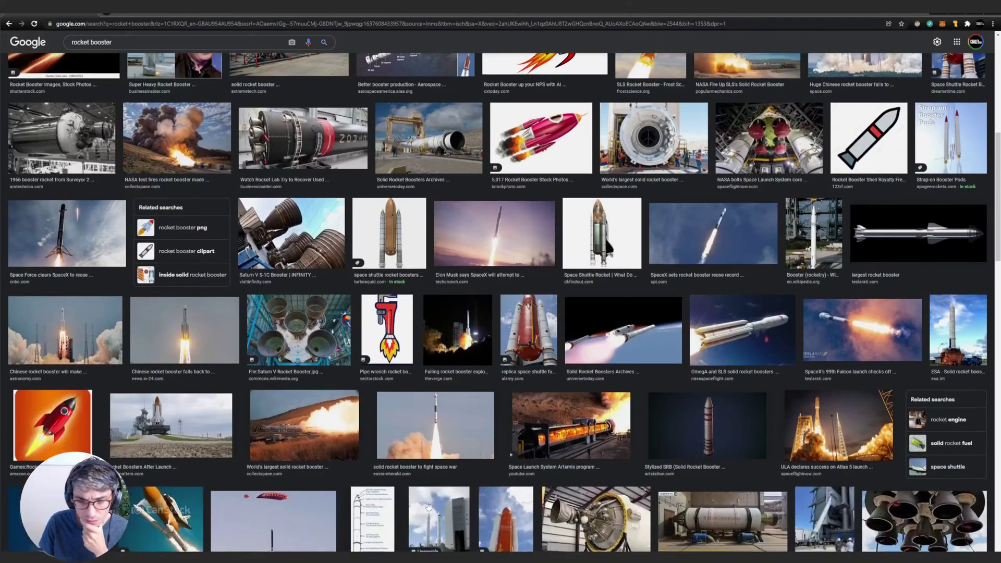
pyautogui.scroll(-3, 436, 464)
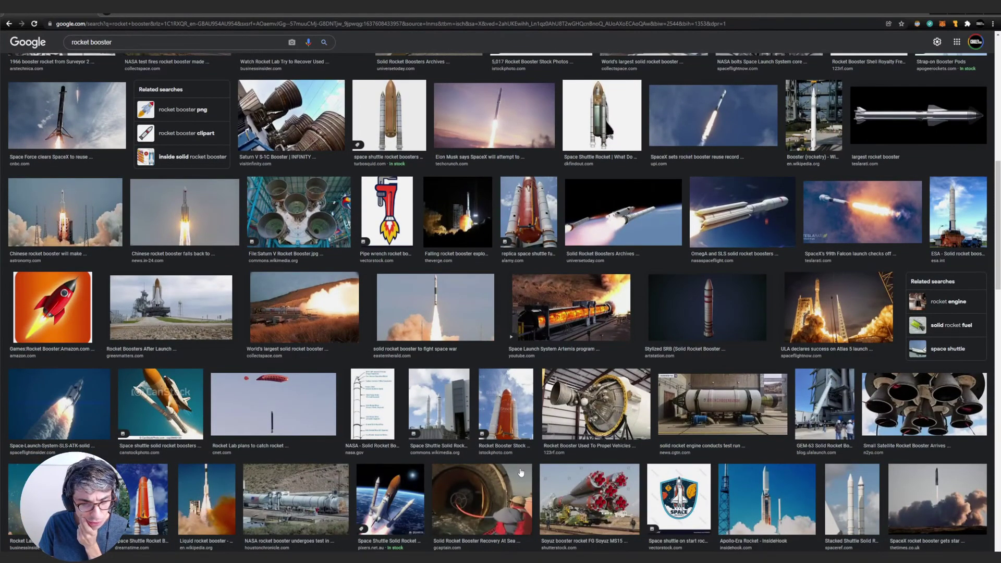
pyautogui.scroll(-1, 521, 473)
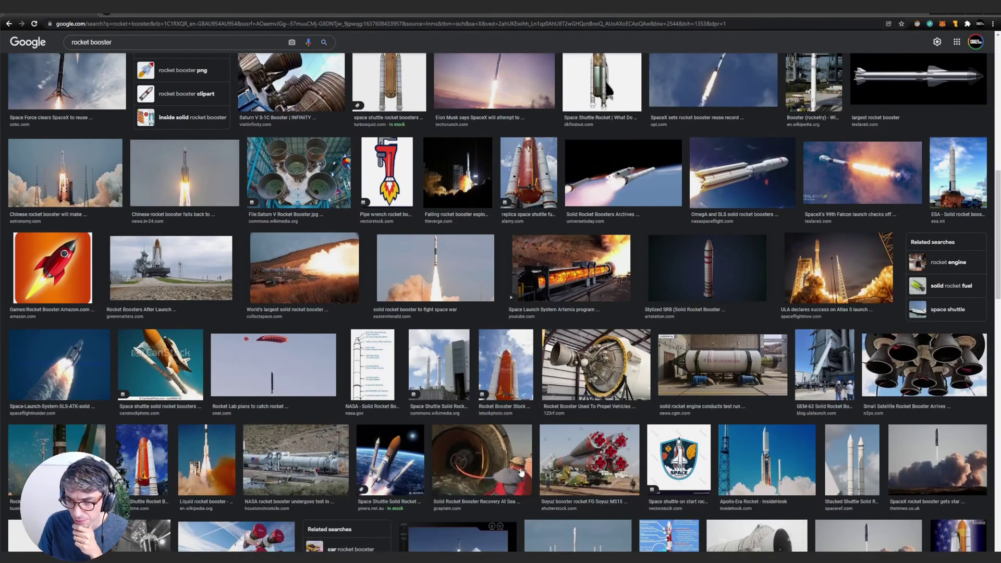
pyautogui.scroll(-3, 521, 472)
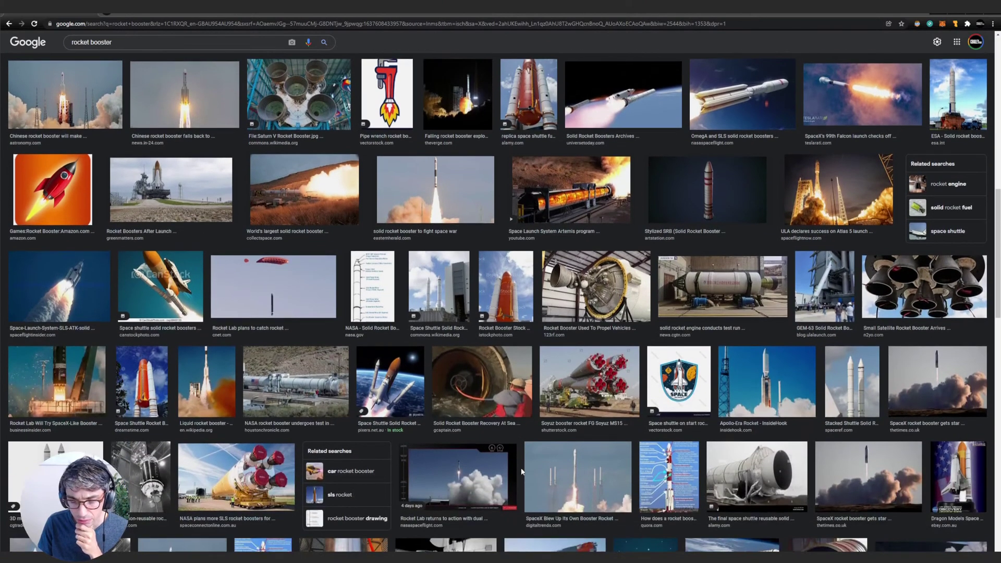
pyautogui.scroll(-2, 522, 471)
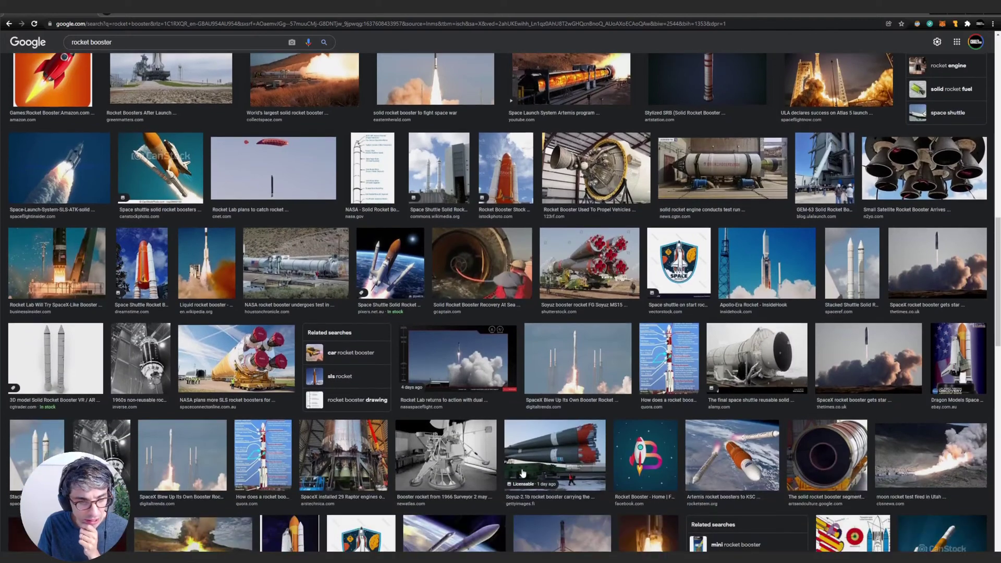
pyautogui.scroll(-5, 523, 473)
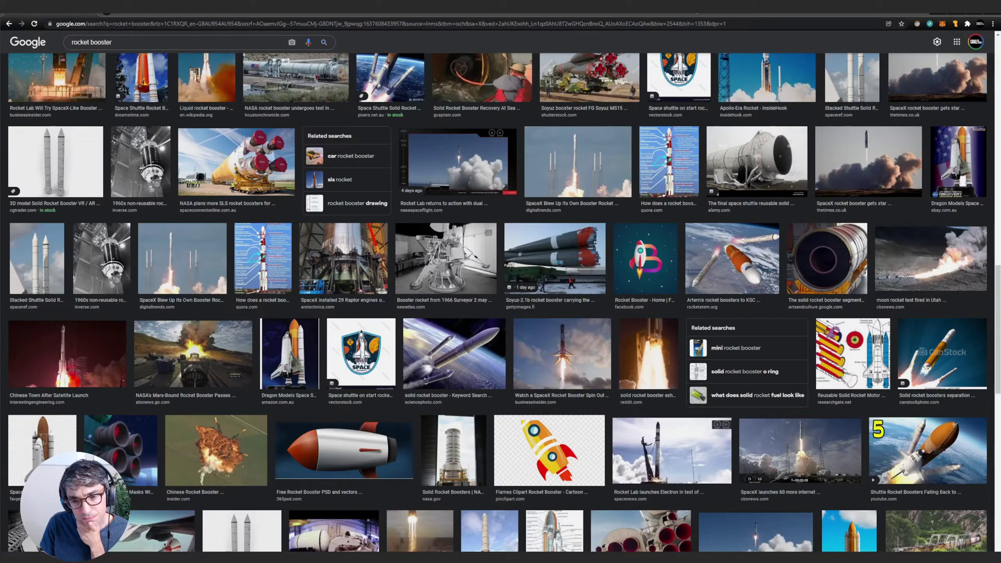
pyautogui.hotkey('alt', 'Tab')
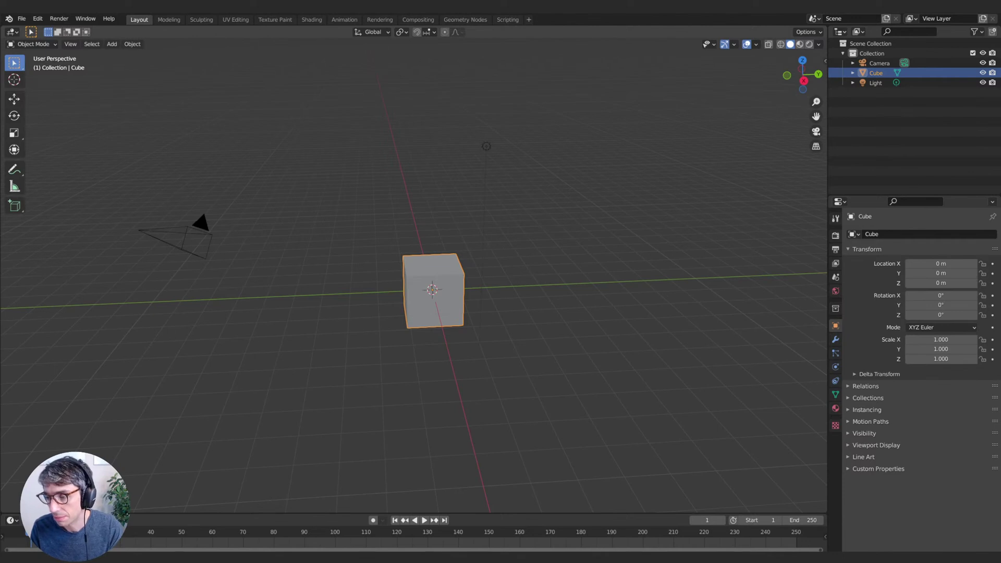
pyautogui.moveTo(579, 280); pyautogui.dragTo(618, 320, button='middle')
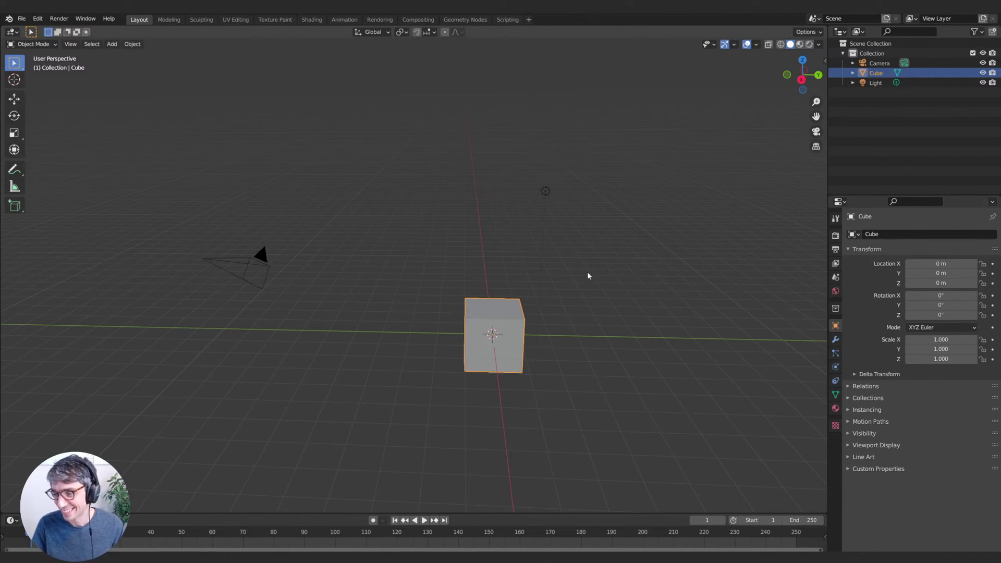
pyautogui.moveTo(587, 275); pyautogui.dragTo(538, 307, button='middle')
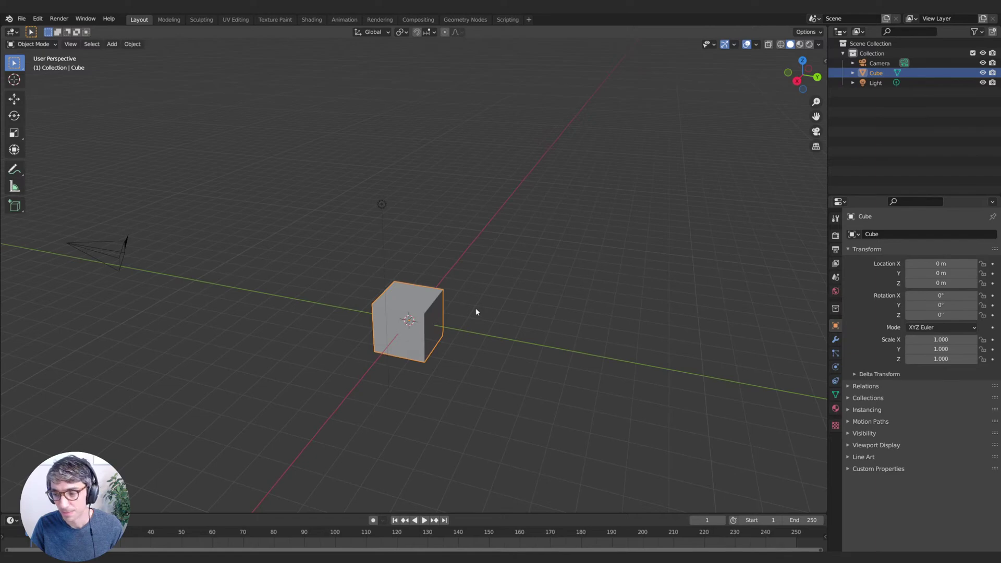
pyautogui.moveTo(476, 312); pyautogui.dragTo(357, 328, button='middle')
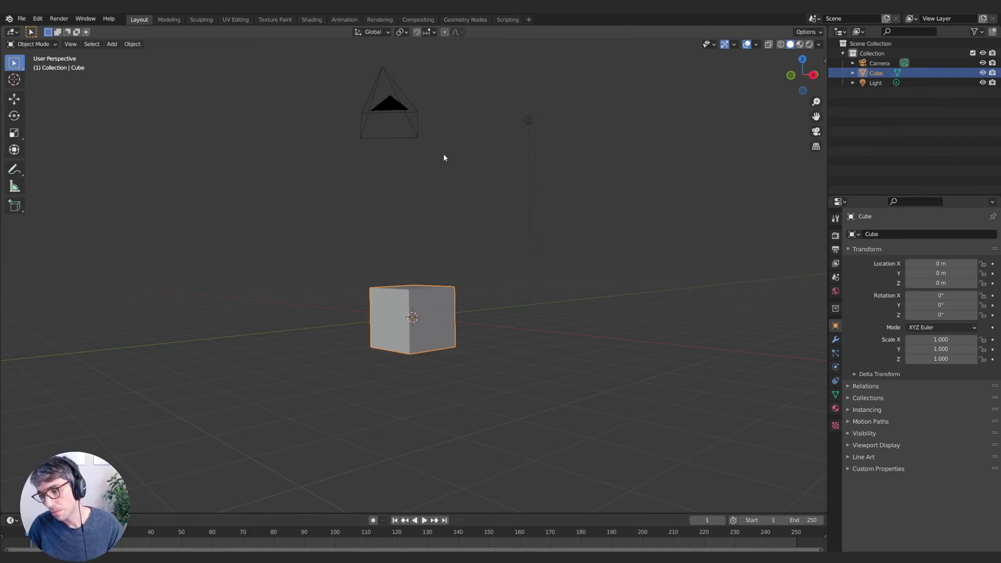
pyautogui.moveTo(444, 156); pyautogui.dragTo(560, 180, button='middle')
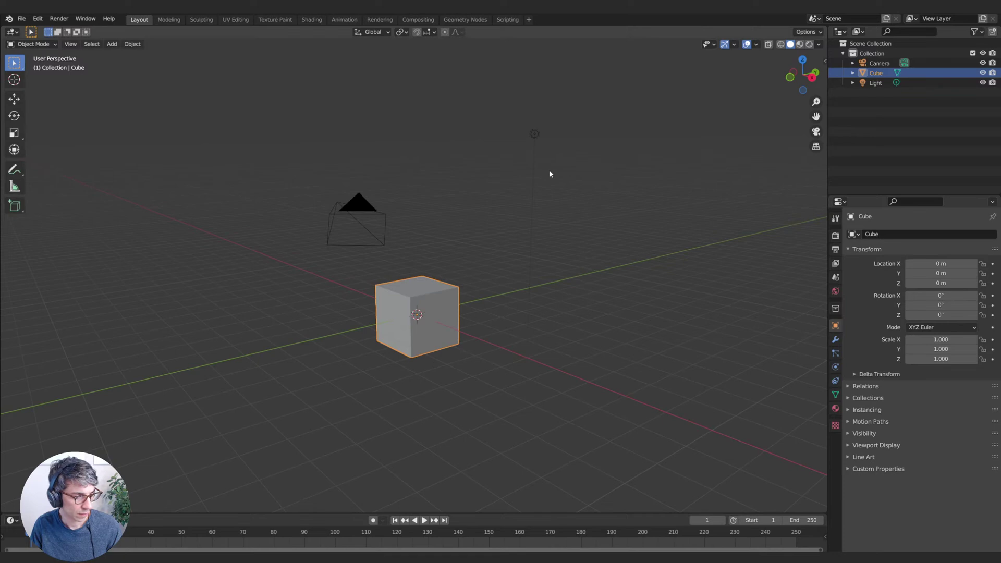
pyautogui.moveTo(565, 187); pyautogui.dragTo(570, 188, button='middle')
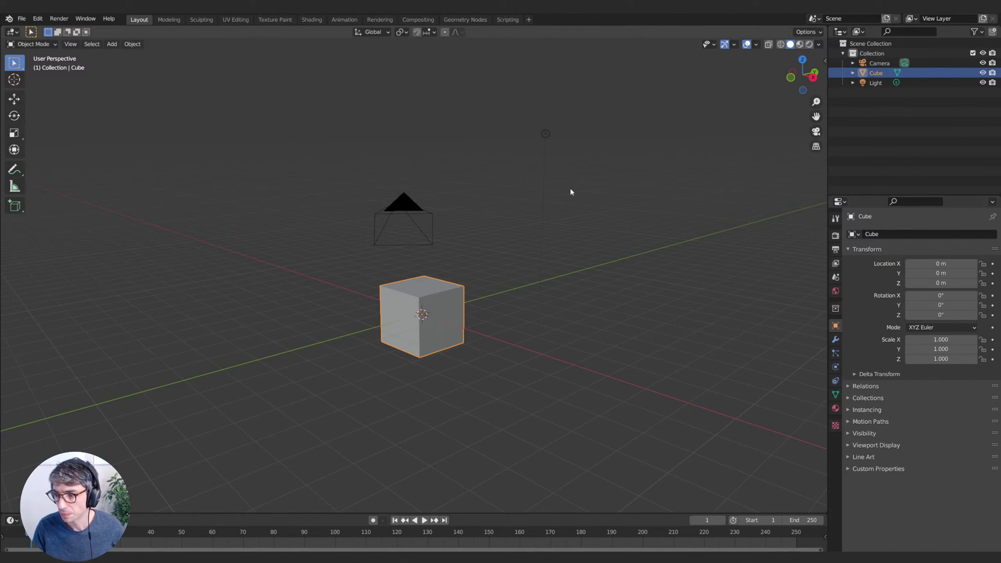
pyautogui.moveTo(668, 216); pyautogui.dragTo(662, 247, button='middle')
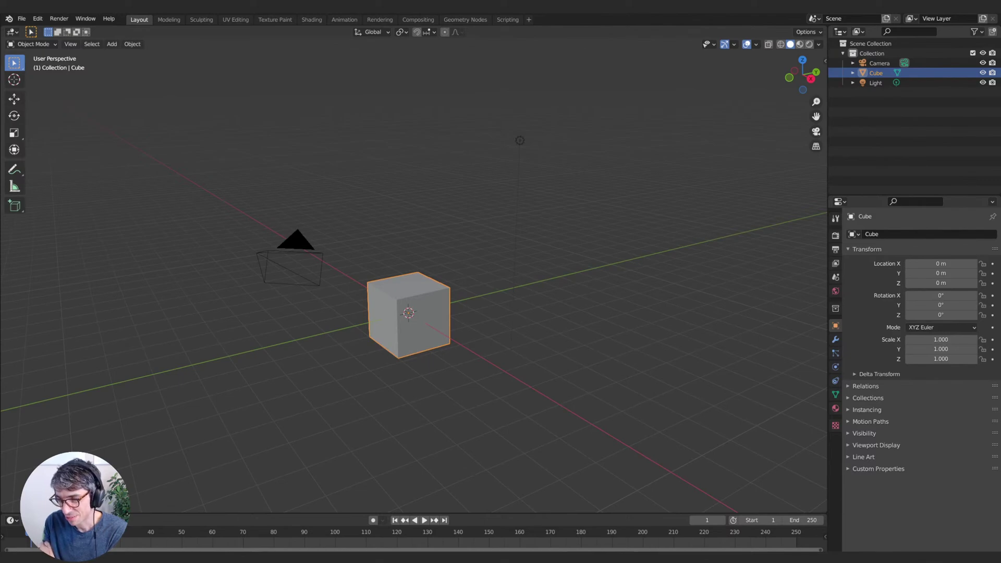
pyautogui.moveTo(565, 330); pyautogui.dragTo(542, 325, button='middle')
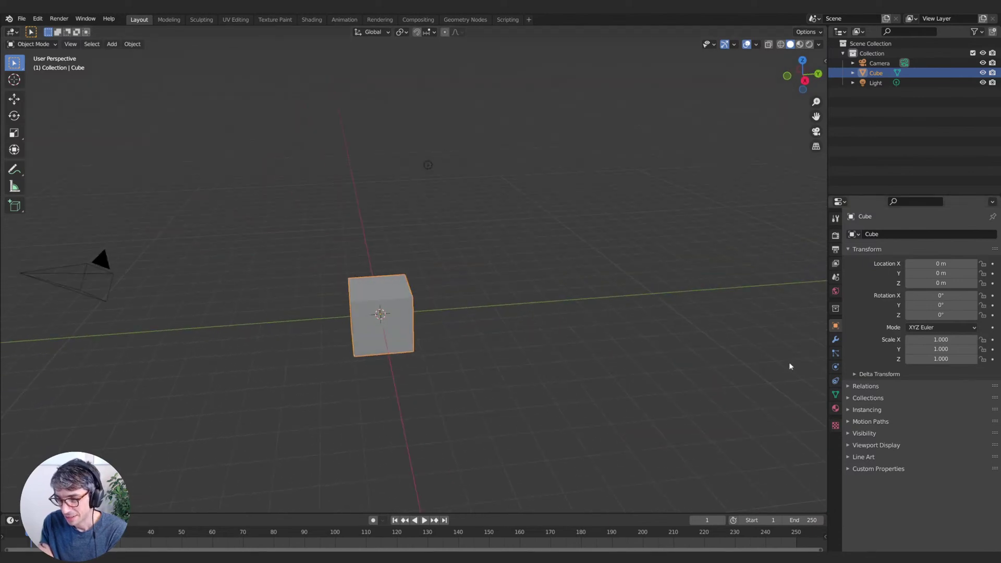
pyautogui.moveTo(618, 349); pyautogui.dragTo(613, 342, button='middle')
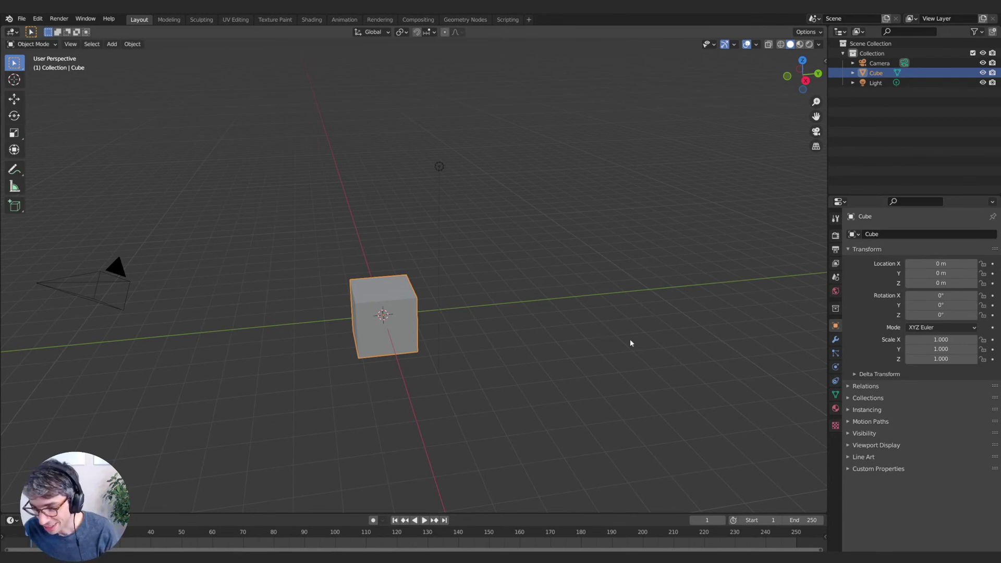
pyautogui.moveTo(652, 339); pyautogui.dragTo(686, 329, button='middle')
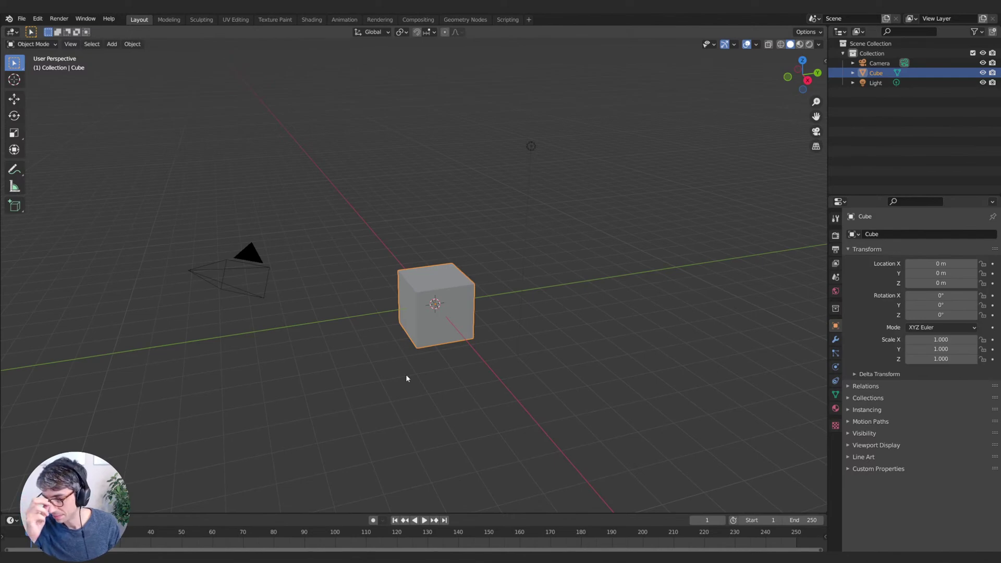
# - Enter Edit Mode on the default cube with its top face in close view
pyautogui.moveTo(406, 374); pyautogui.dragTo(489, 335, button='middle')
pyautogui.press('Tab')
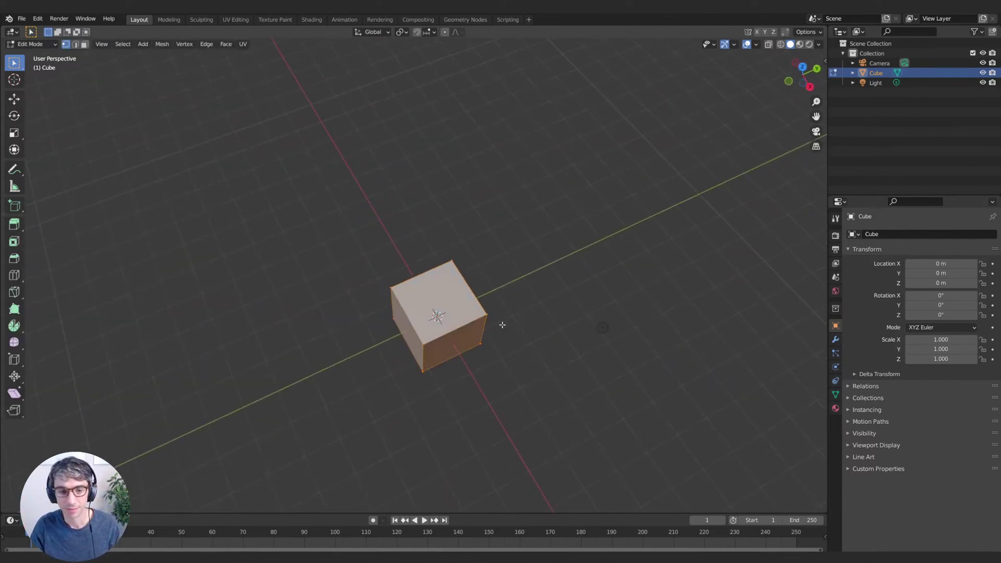
pyautogui.scroll(3, 511, 275)
pyautogui.moveTo(511, 274); pyautogui.dragTo(517, 329, button='middle')
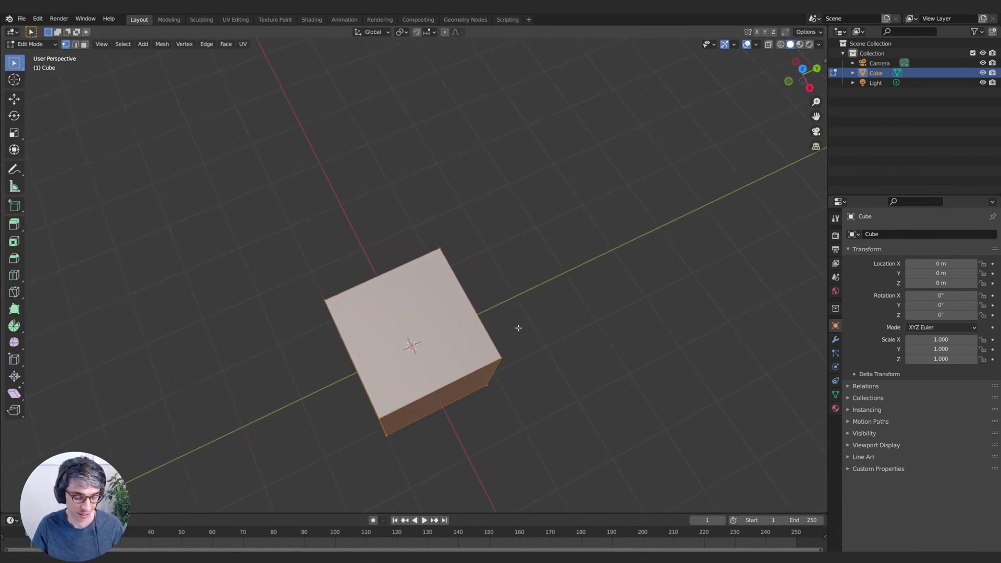
# - Try to quarter the cube's top with two perpendicular loop cuts, one along each horizontal axis
pyautogui.hotkey('ctrl', 'r')
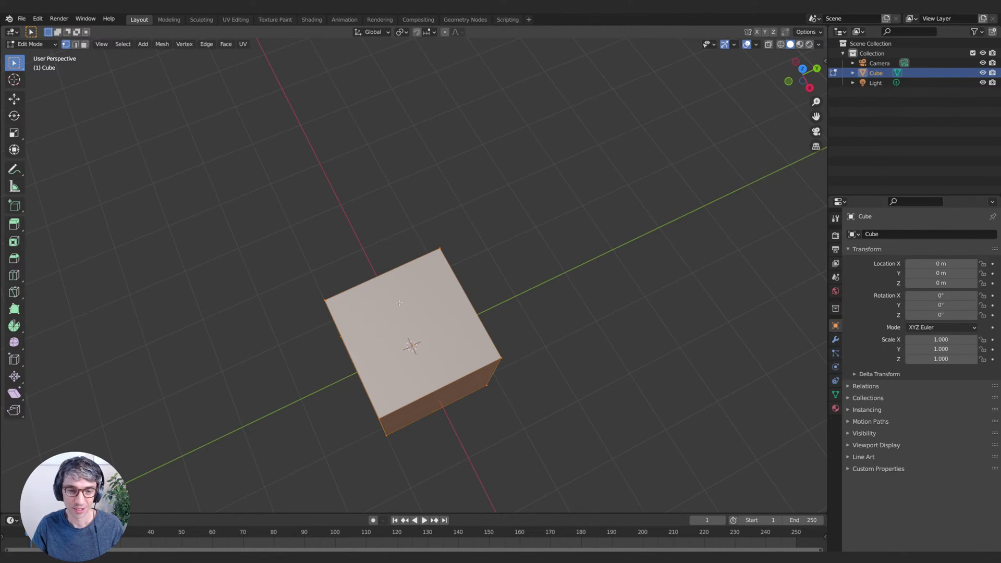
pyautogui.click(380, 281)
pyautogui.click(380, 281)
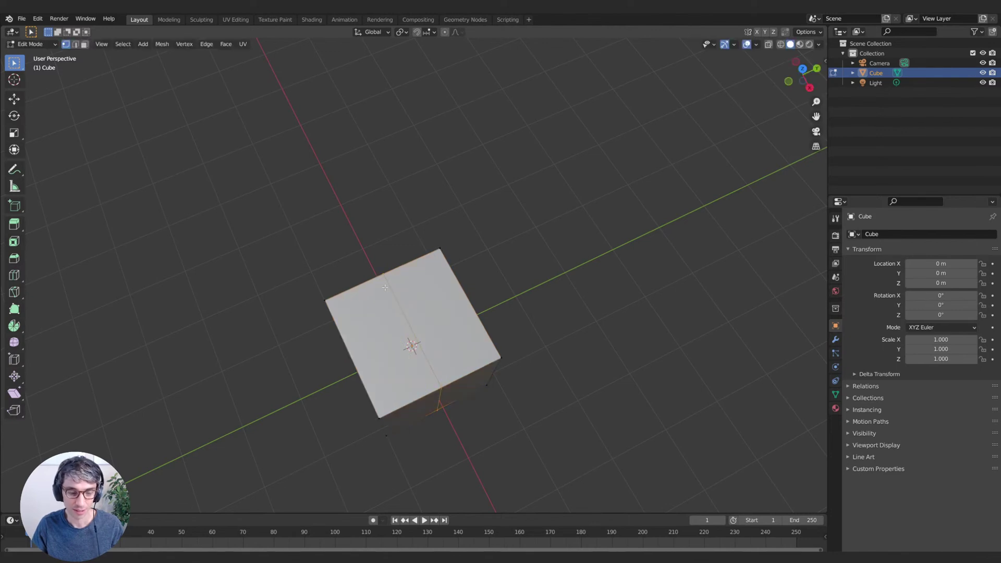
pyautogui.hotkey('ctrl', 'r')
pyautogui.click(397, 314)
pyautogui.click(397, 314)
pyautogui.moveTo(397, 314); pyautogui.dragTo(440, 327, button='middle')
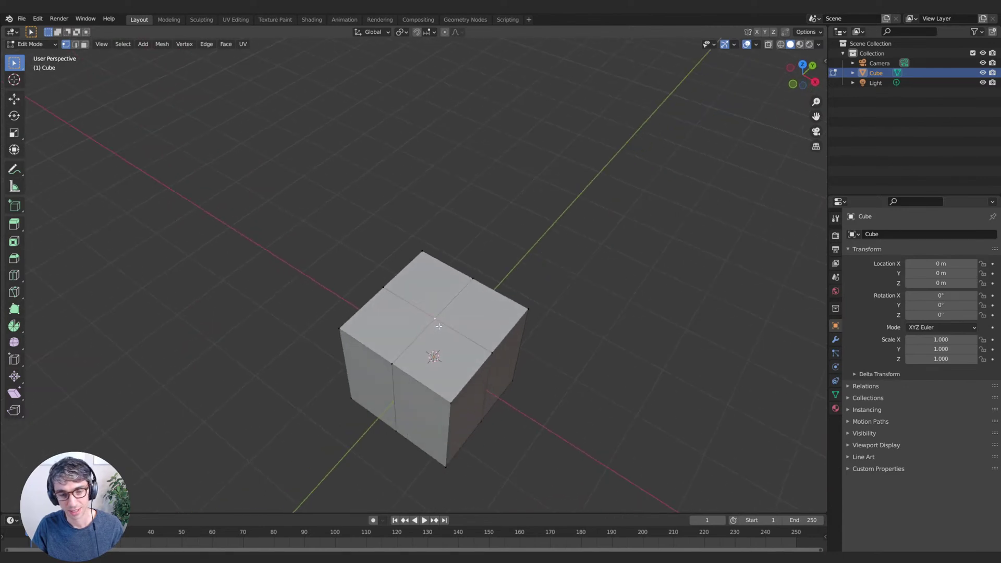
pyautogui.moveTo(419, 295); pyautogui.dragTo(504, 360, button='middle')
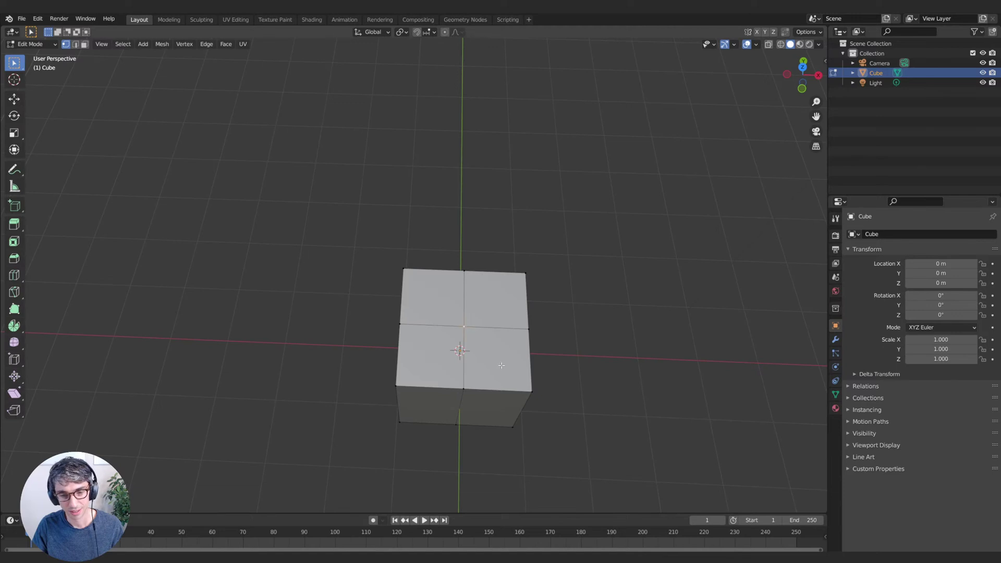
# - Undo both loop cuts and select the whole cube mesh
pyautogui.hotkey('ctrl', 'z')
pyautogui.hotkey('ctrl', 'z')
pyautogui.press('a')
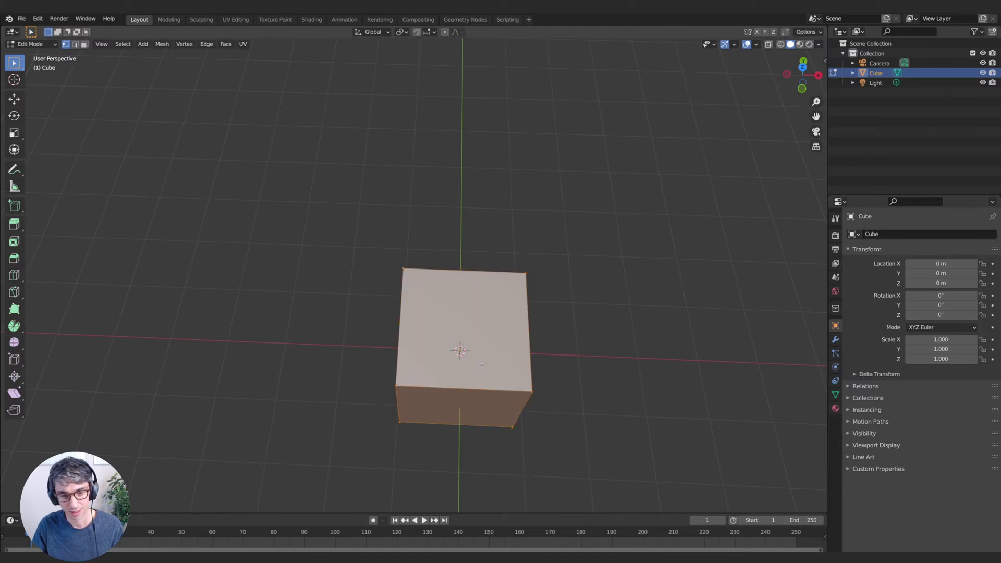
# - Add two evenly spaced loop cuts along each horizontal axis, dividing the cube's top into a 3 × 3 grid
pyautogui.hotkey('ctrl', 'r')
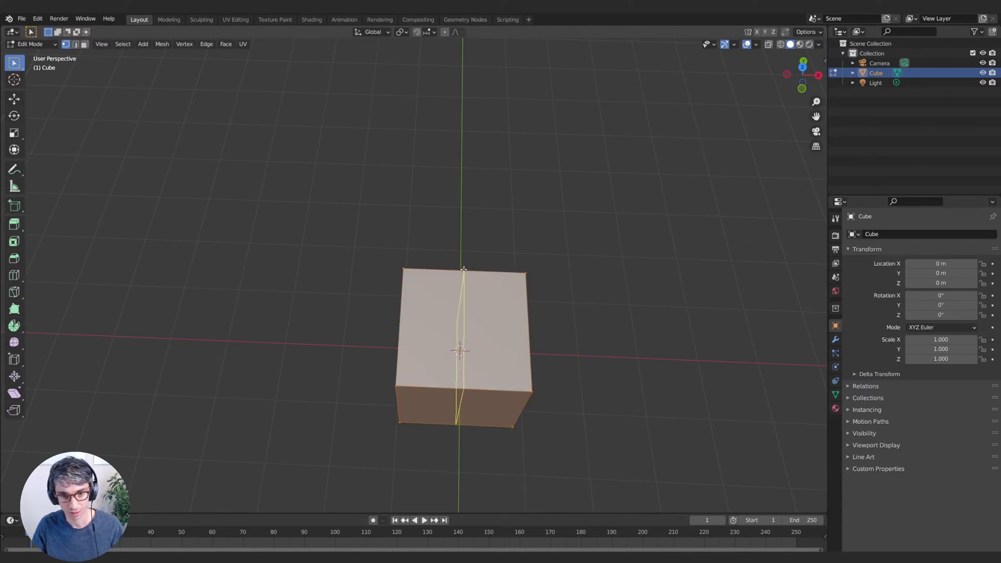
pyautogui.scroll(1, 464, 269)
pyautogui.click(464, 271)
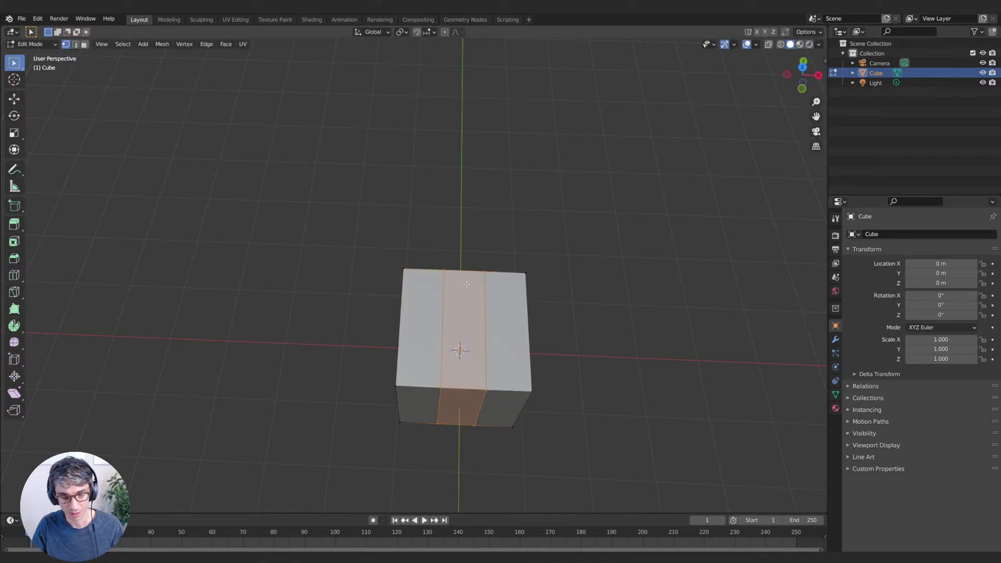
pyautogui.hotkey('ctrl', 'r')
pyautogui.scroll(1, 446, 327)
pyautogui.click(446, 328)
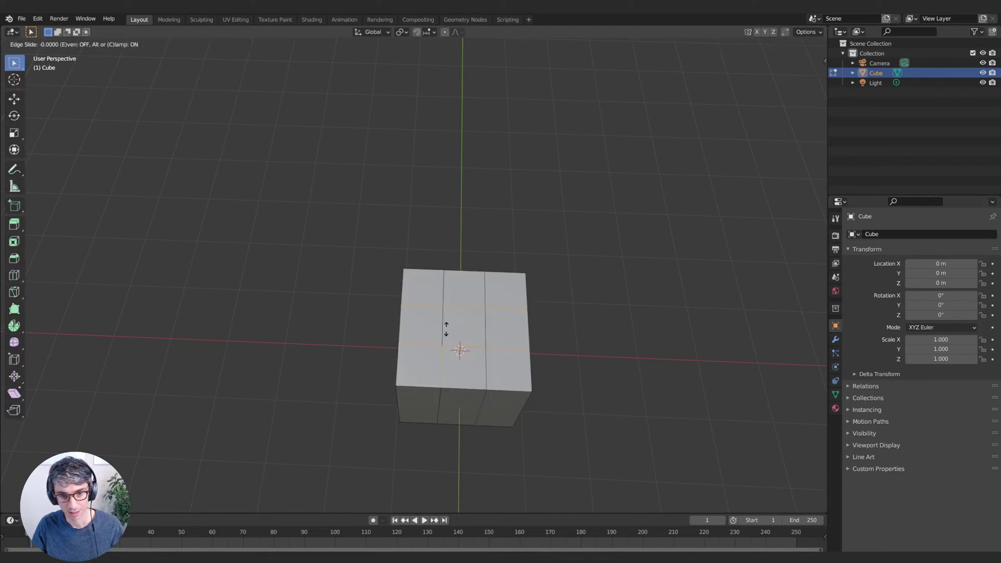
pyautogui.rightClick(446, 329)
# - Clear the selection, switch to face selection, and select the centre face of the cube's top grid
pyautogui.moveTo(598, 328); pyautogui.dragTo(487, 310, button='middle')
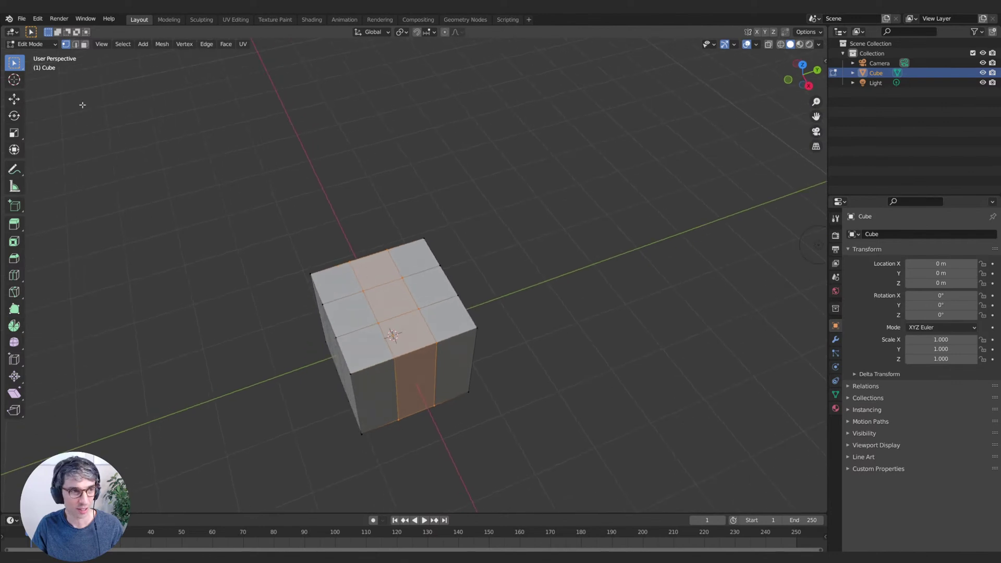
pyautogui.click(76, 44)
pyautogui.hotkey('alt', 'a')
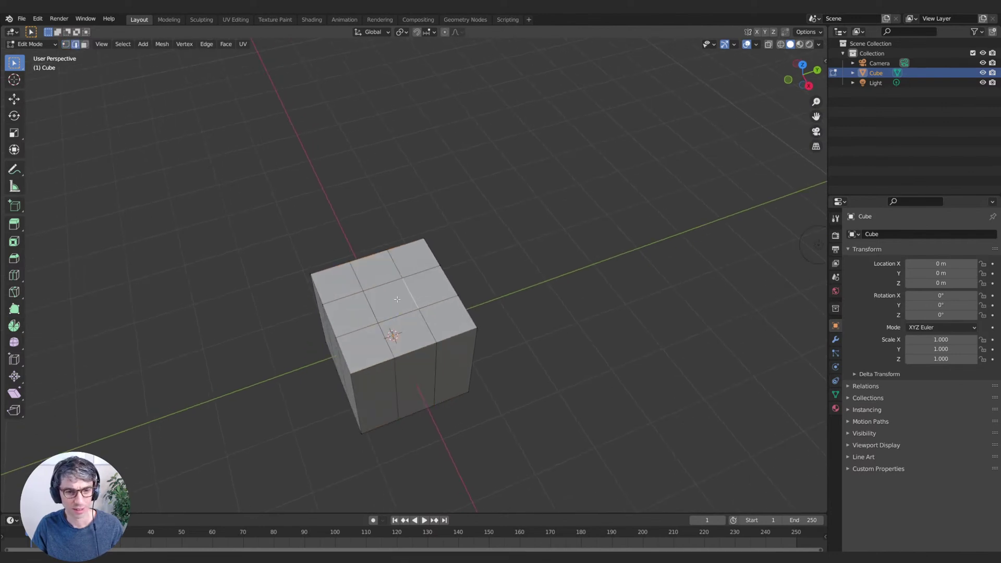
pyautogui.moveTo(429, 335); pyautogui.dragTo(443, 351, button='middle')
pyautogui.click(84, 44)
pyautogui.click(423, 311)
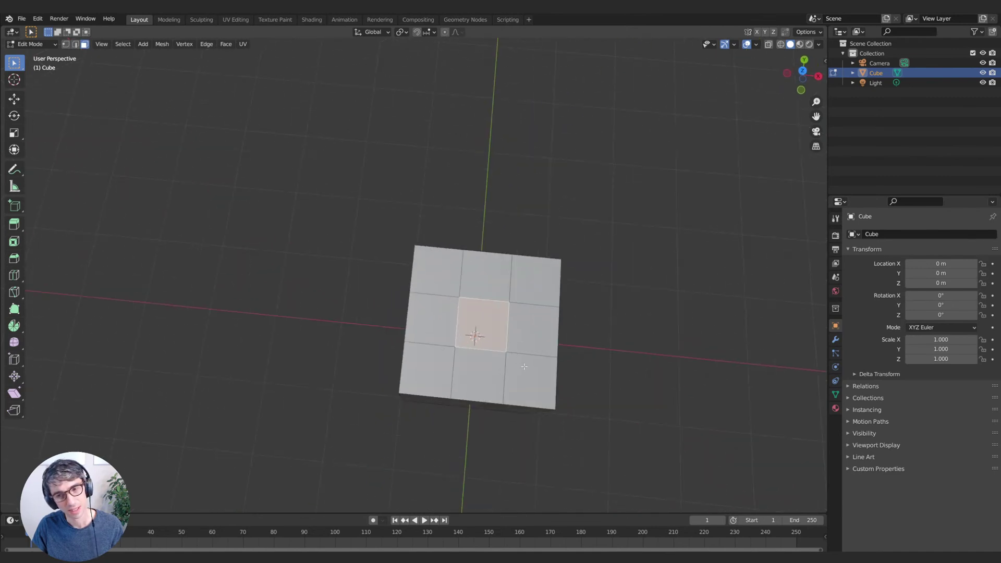
# - Add a single centred loop cut along the Y axis through the cube's middle third
pyautogui.hotkey('ctrl', 'r')
pyautogui.click(482, 347)
pyautogui.rightClick(483, 347)
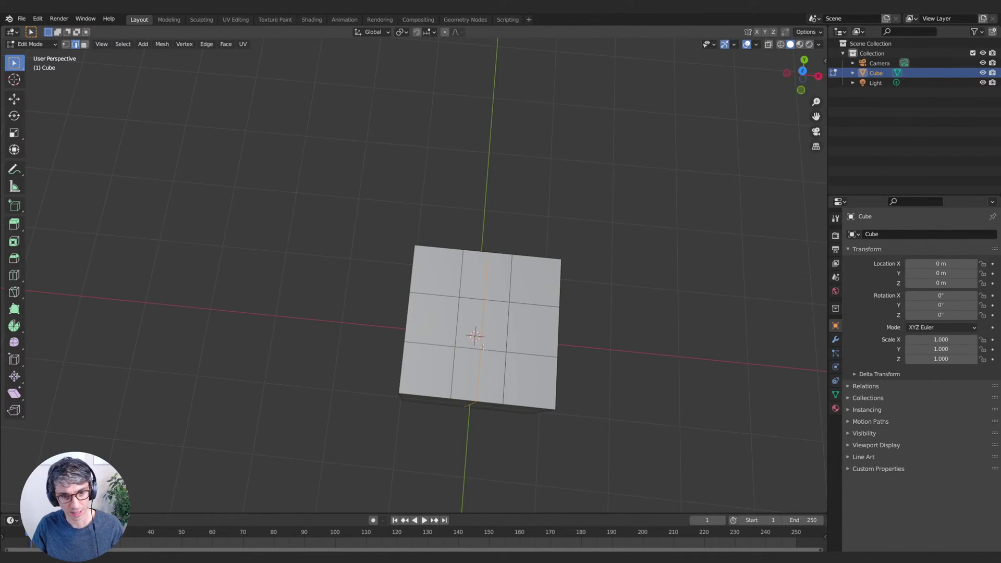
pyautogui.moveTo(483, 347); pyautogui.dragTo(563, 351, button='middle')
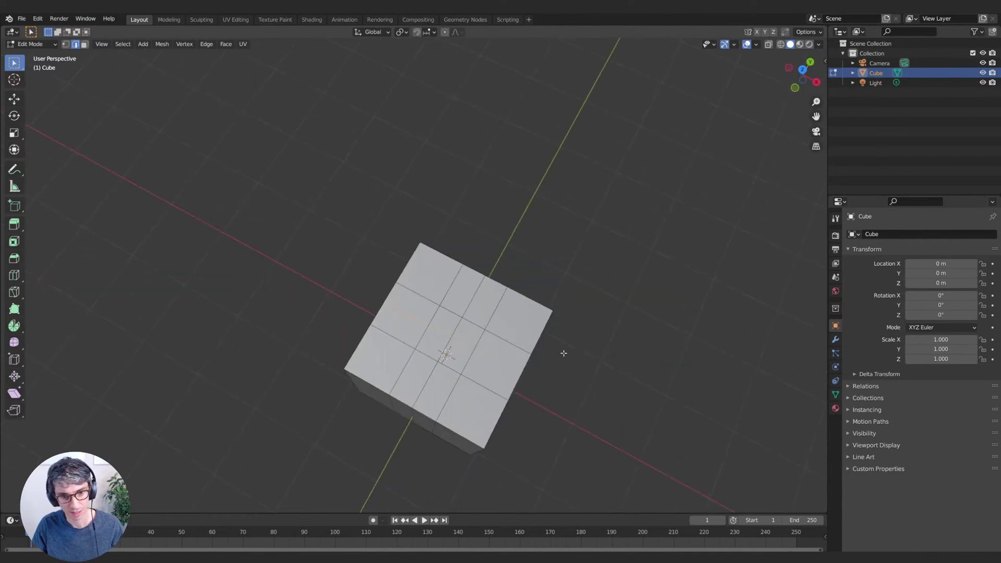
# - Switch to face selection and select the four small faces at the centre of the cube's top
pyautogui.press('3')
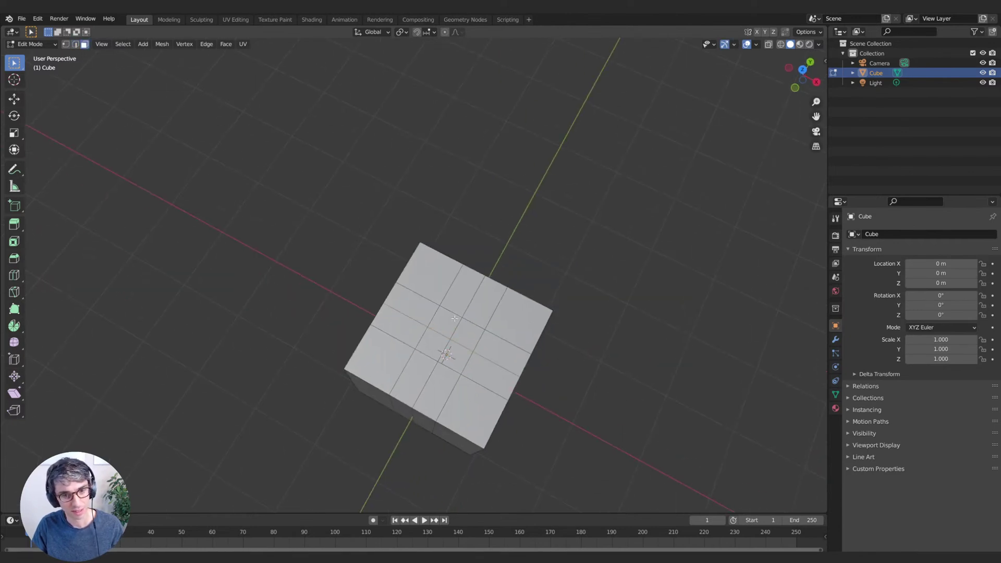
pyautogui.click(460, 330)
pyautogui.keyDown('shift'); pyautogui.click(454, 358); pyautogui.keyUp('shift')
pyautogui.keyDown('shift'); pyautogui.click(436, 348); pyautogui.keyUp('shift')
pyautogui.keyDown('shift'); pyautogui.click(478, 331); pyautogui.keyUp('shift')
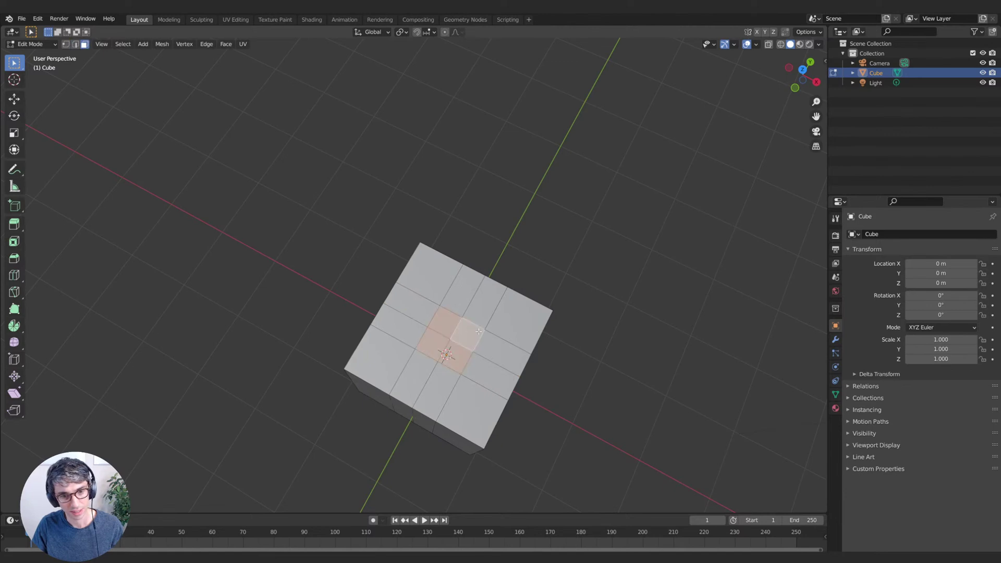
# - Round the four selected centre faces with To Sphere at a factor of 1
pyautogui.press('F3')
pyautogui.write('to sph')
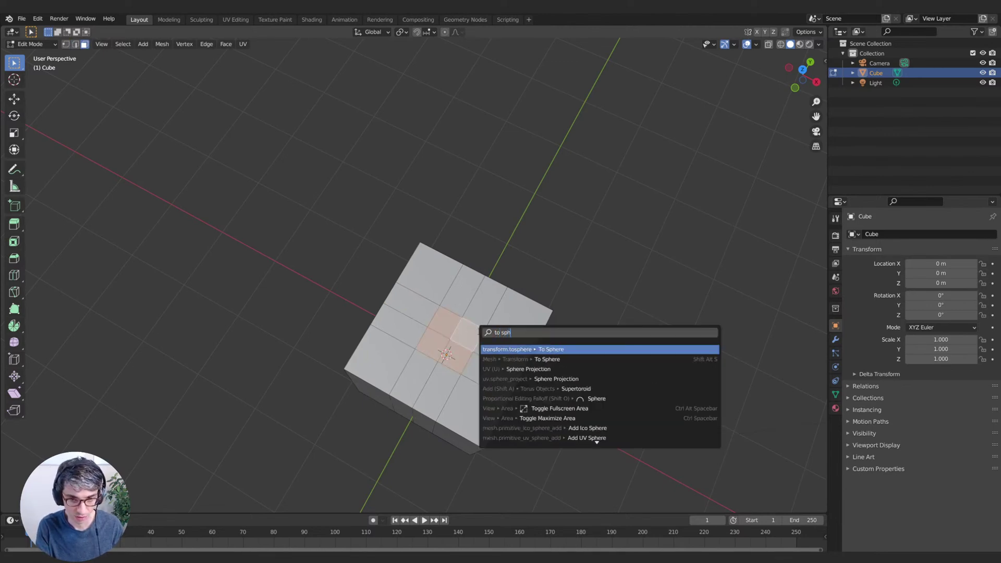
pyautogui.press('Return')
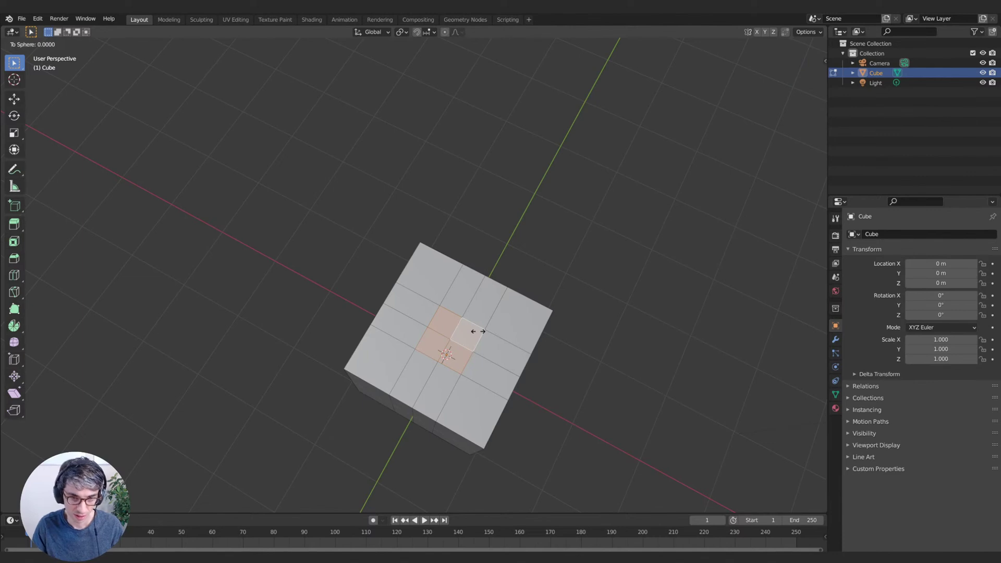
pyautogui.moveTo(252, 305)
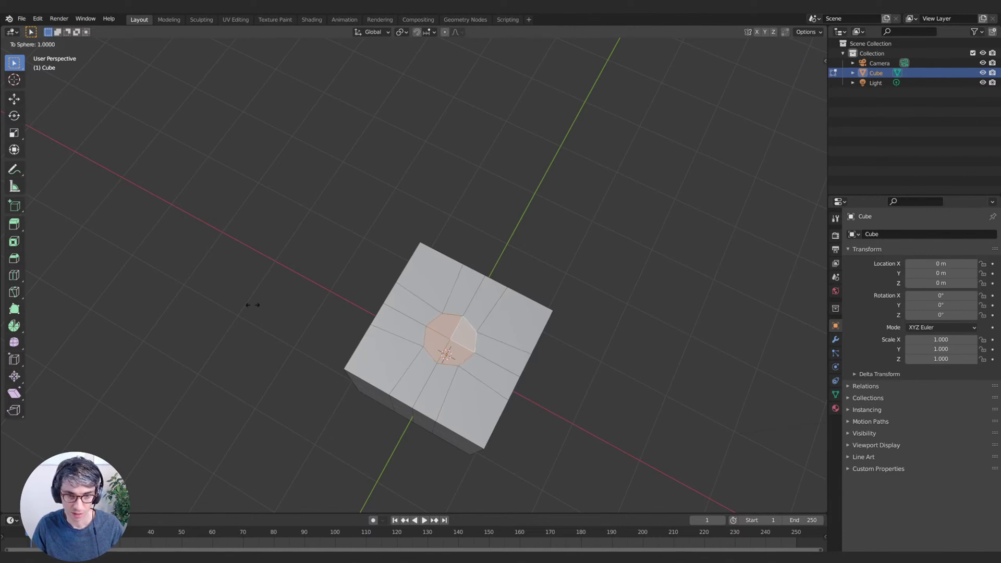
pyautogui.click(578, 302)
# - Extrude the rounded centre faces upward into a short stud on the cube's top and return to Object Mode
pyautogui.moveTo(578, 302); pyautogui.dragTo(554, 383, button='middle')
pyautogui.press('e')
pyautogui.click(585, 346)
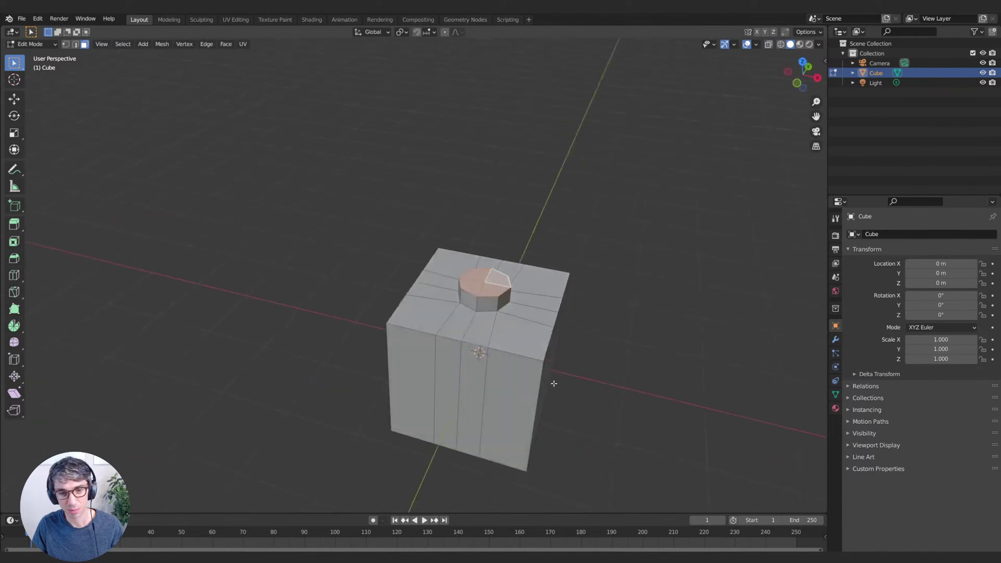
pyautogui.click(634, 387)
pyautogui.moveTo(633, 388); pyautogui.dragTo(408, 367, button='middle')
pyautogui.scroll(-2, 494, 403)
pyautogui.press('Tab')
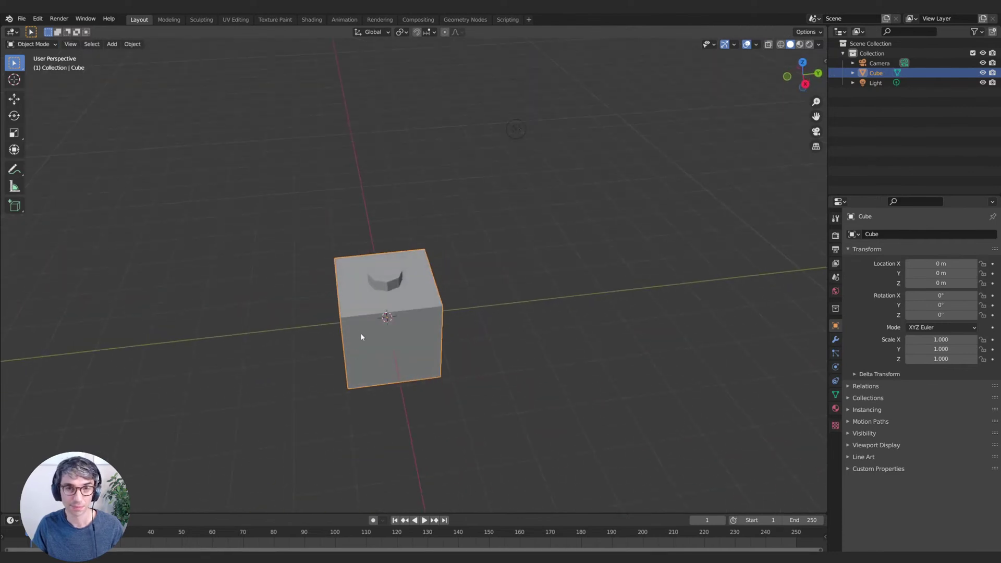
# - Raise the cube about 5 m above the grid along the Z axis
pyautogui.moveTo(360, 337); pyautogui.dragTo(519, 361, button='middle')
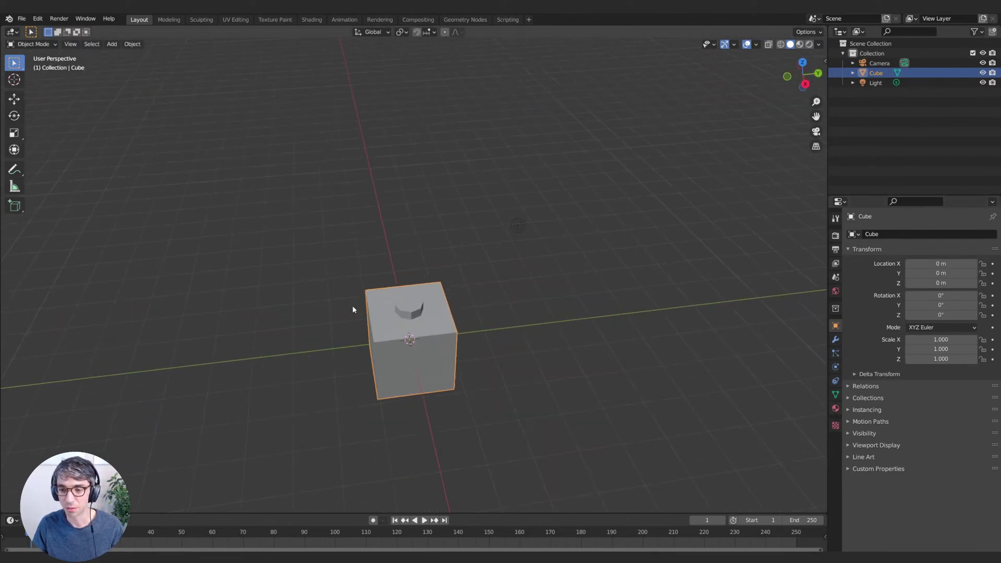
pyautogui.press('g')
pyautogui.press('z')
pyautogui.click(449, 188)
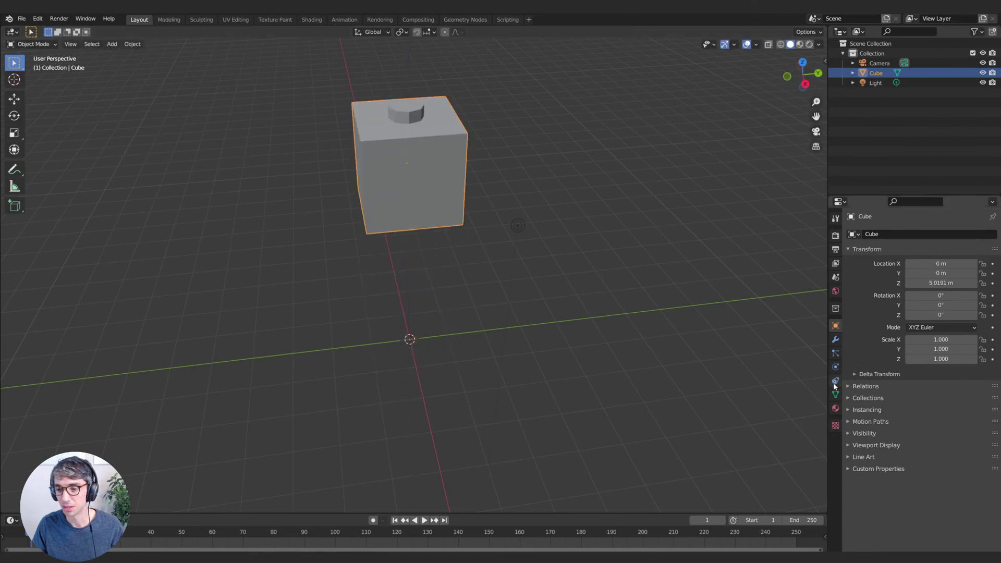
# - Add Collision physics to the cube and replace it with an active Rigid Body
pyautogui.click(835, 367)
pyautogui.click(902, 243)
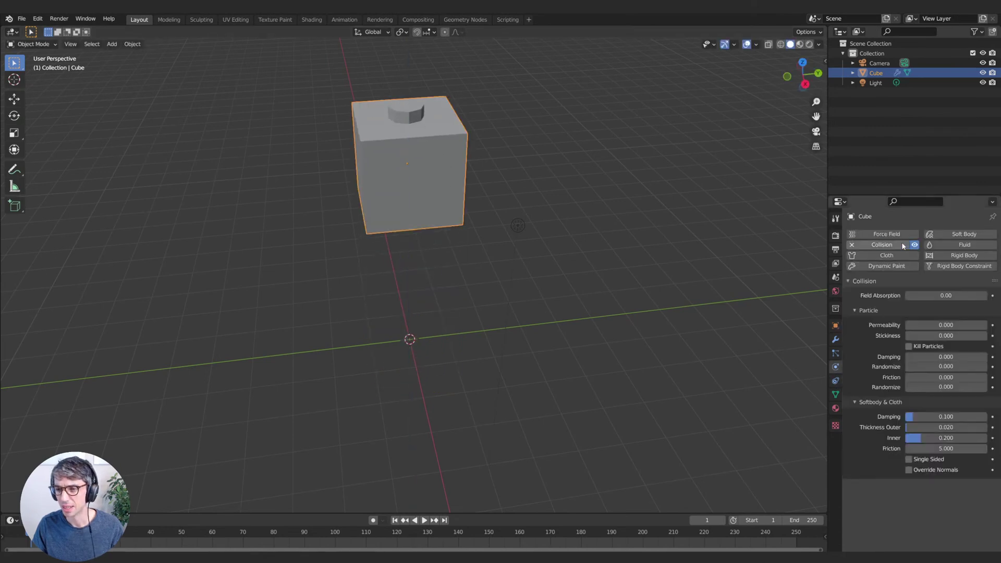
pyautogui.click(573, 274)
pyautogui.click(852, 245)
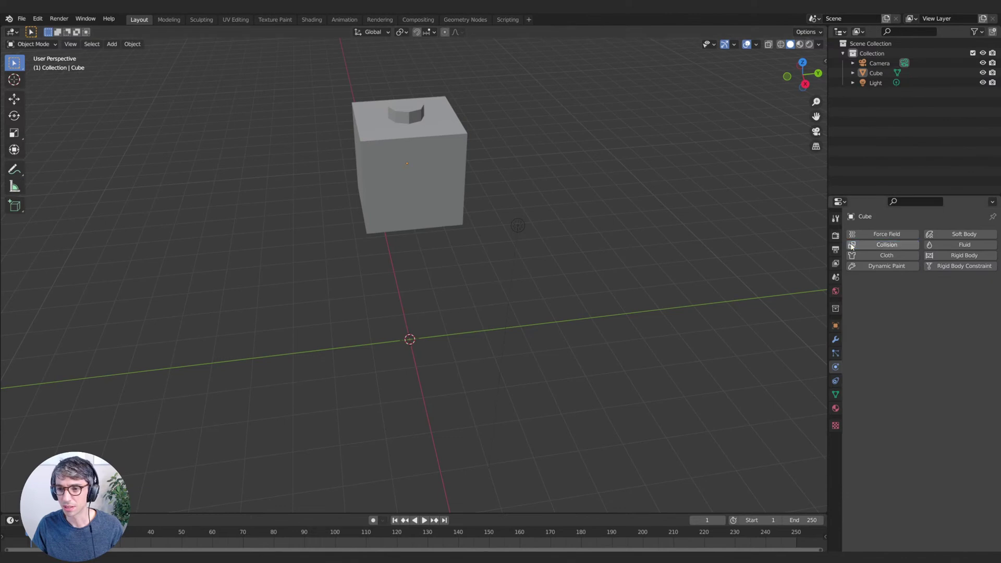
pyautogui.click(962, 255)
pyautogui.moveTo(510, 284); pyautogui.dragTo(486, 274, button='middle')
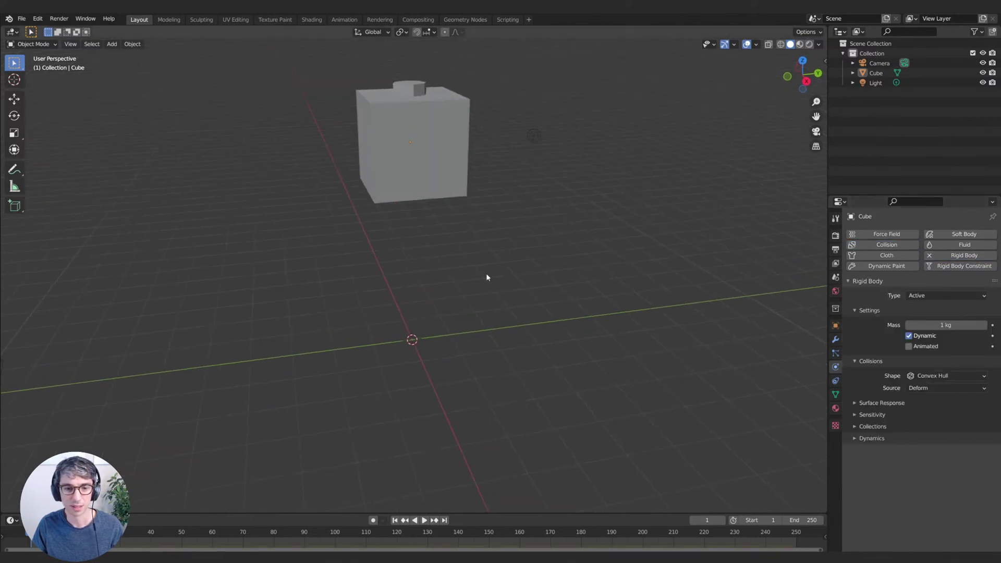
# - Add a plane beneath the cube, scale it up into a large floor and give it Collision physics
pyautogui.hotkey('shift', 'a')
pyautogui.moveTo(399, 294)
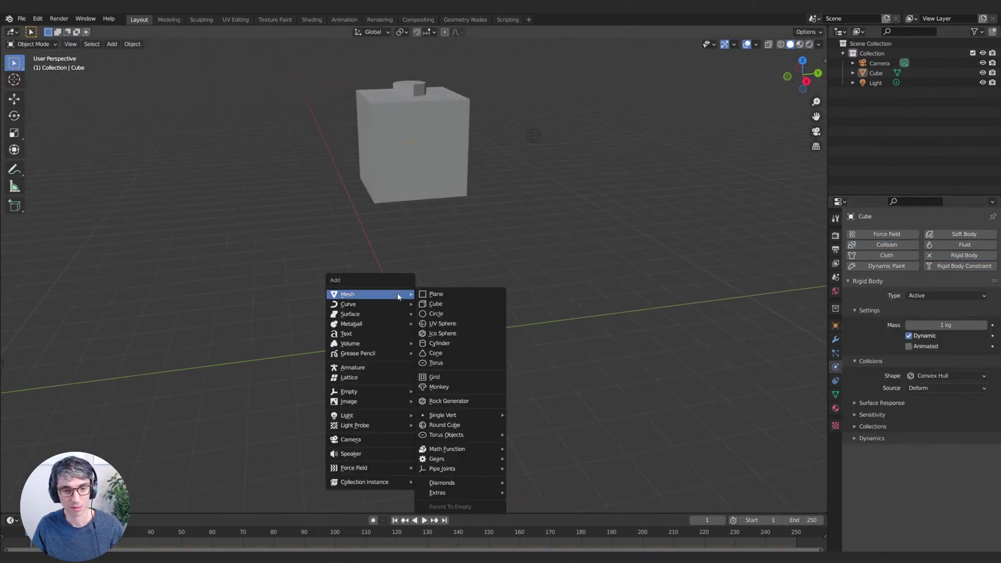
pyautogui.click(449, 294)
pyautogui.press('s')
pyautogui.click(762, 312)
pyautogui.click(886, 244)
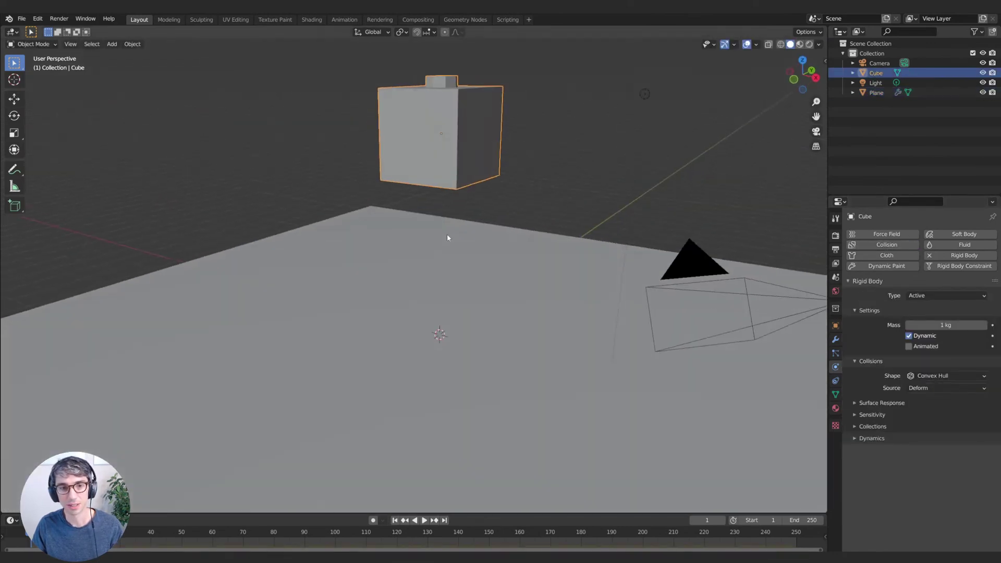
# - Play the simulation to check how the cube falls onto the plane, and return to frame 1
pyautogui.press('space')
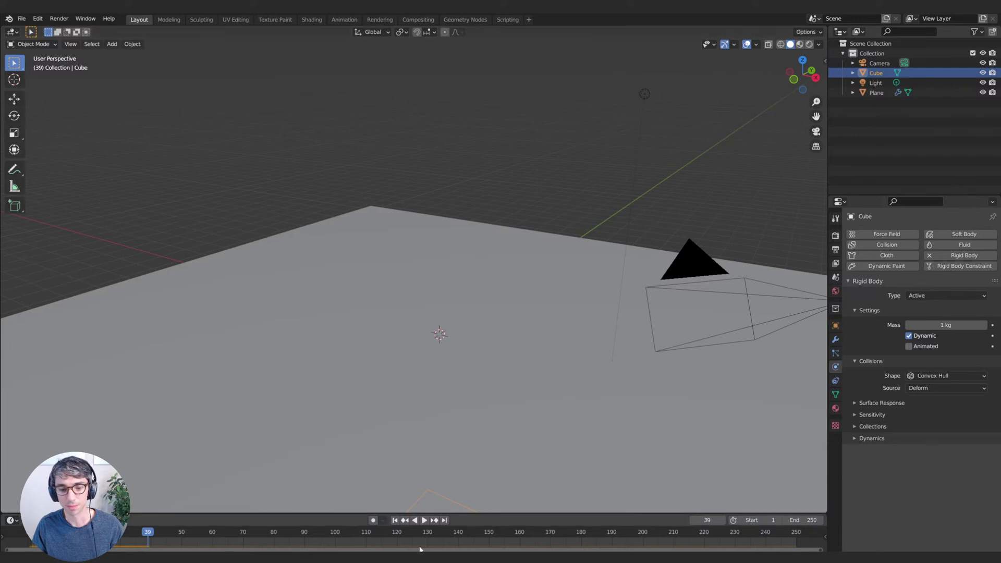
pyautogui.press('Escape')
pyautogui.moveTo(602, 368); pyautogui.dragTo(697, 252, button='middle')
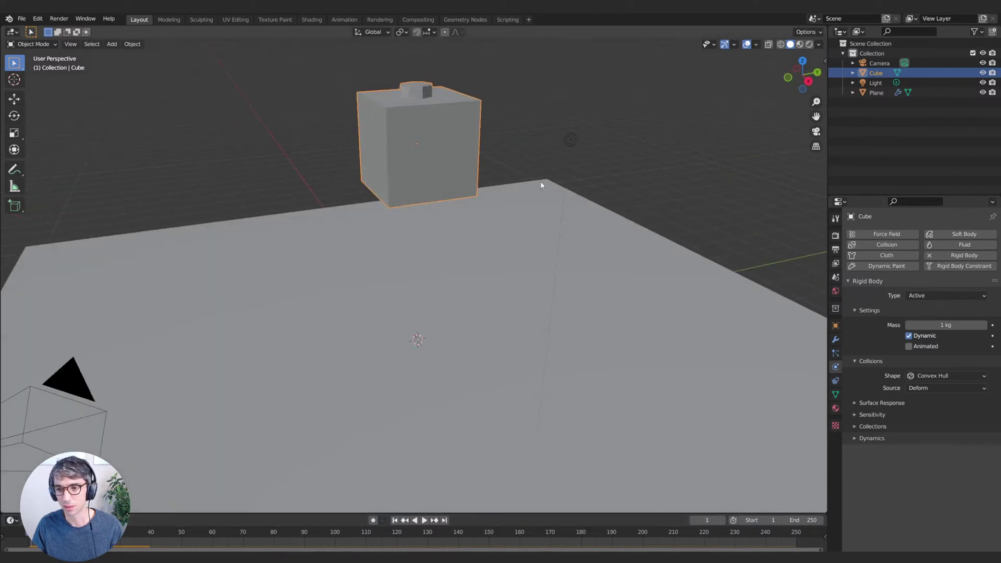
# - Replace the floor plane's Collision physics with a Rigid Body of type Passive
pyautogui.click(618, 324)
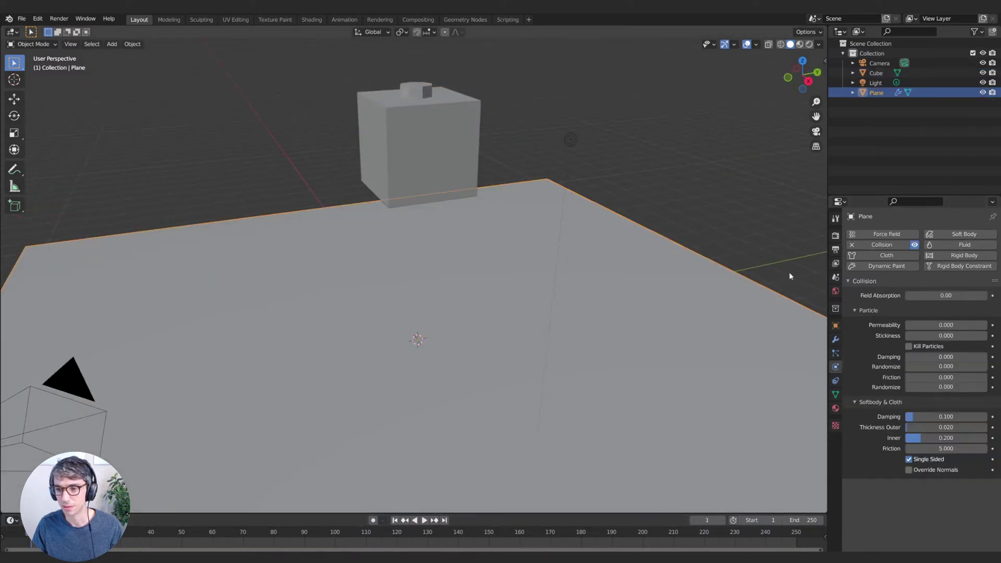
pyautogui.click(851, 244)
pyautogui.click(935, 256)
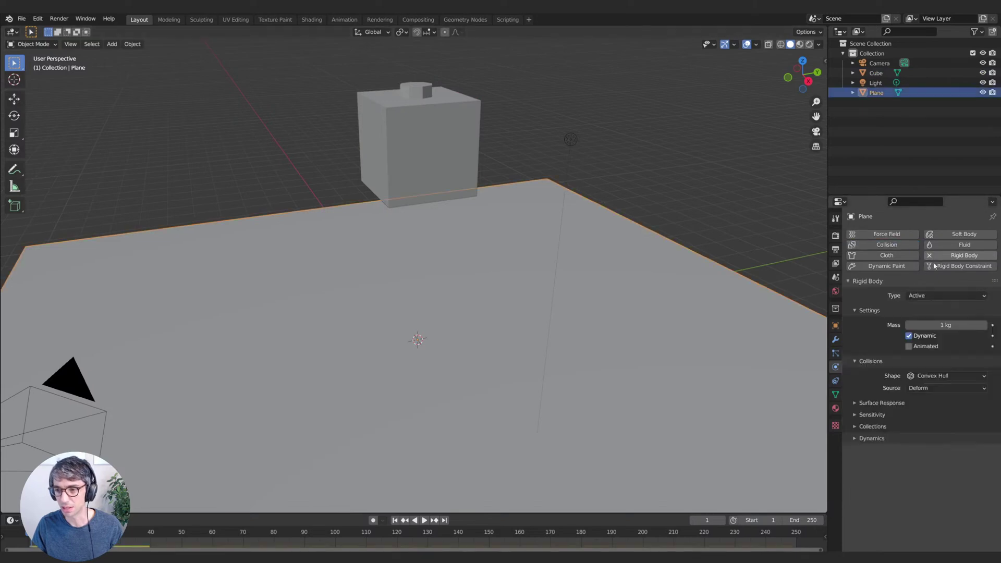
pyautogui.click(939, 296)
pyautogui.click(931, 318)
# - Play the simulation up to frame 40 and inspect the cube on the floor plane from several angles
pyautogui.press('space')
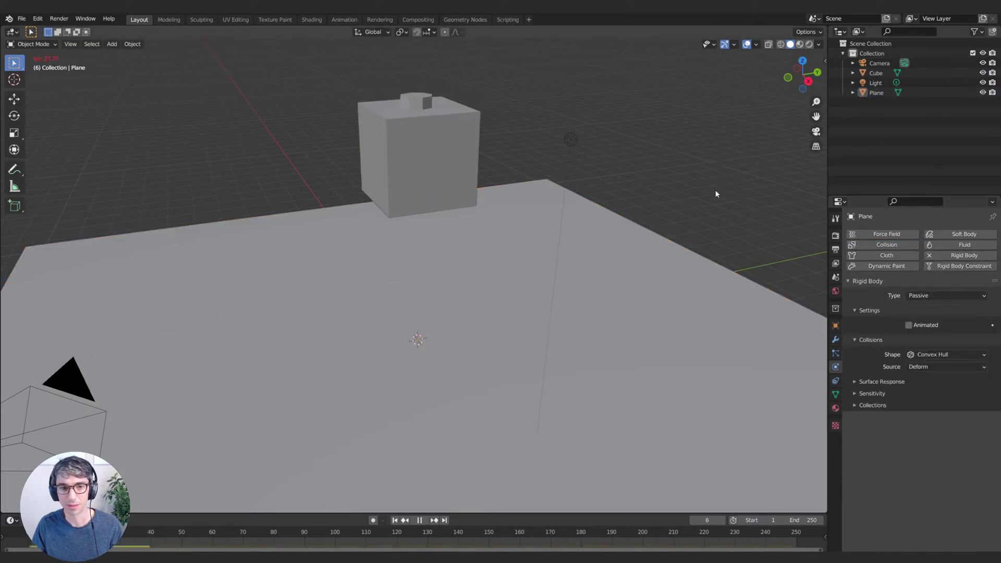
pyautogui.press('space')
pyautogui.moveTo(715, 192); pyautogui.dragTo(657, 257, button='middle')
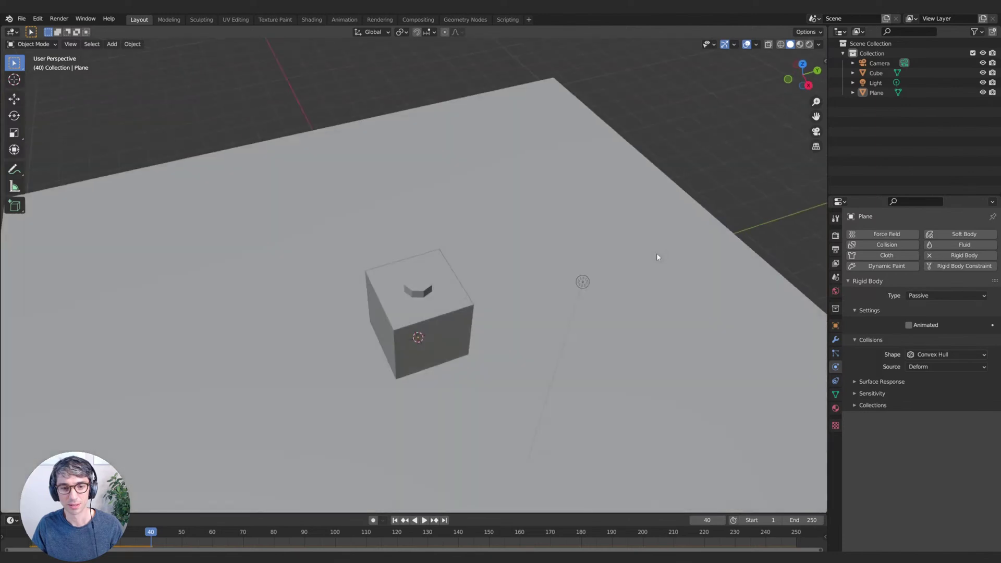
pyautogui.scroll(-5, 652, 258)
pyautogui.moveTo(599, 241); pyautogui.dragTo(439, 305, button='middle')
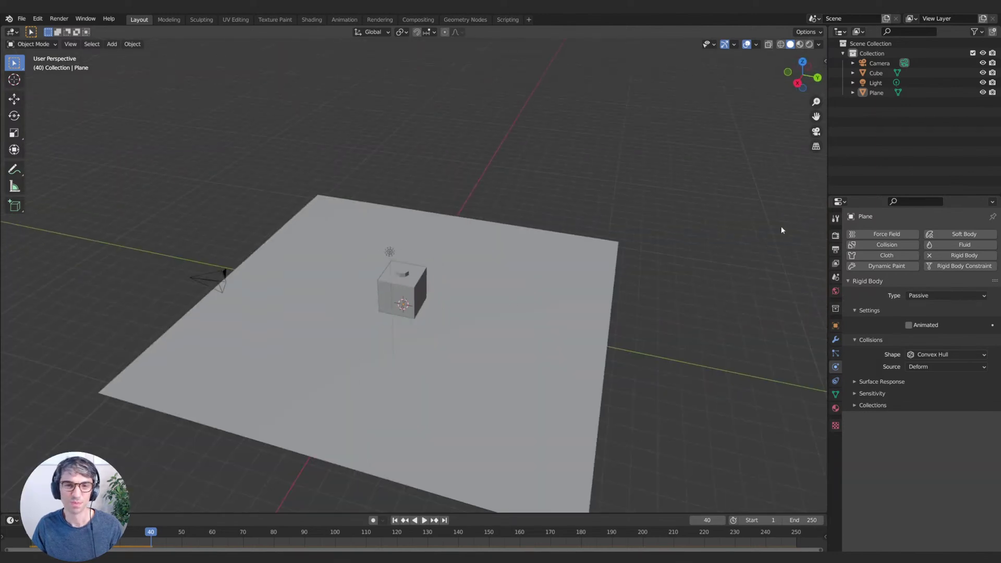
pyautogui.moveTo(450, 159); pyautogui.dragTo(526, 208, button='middle')
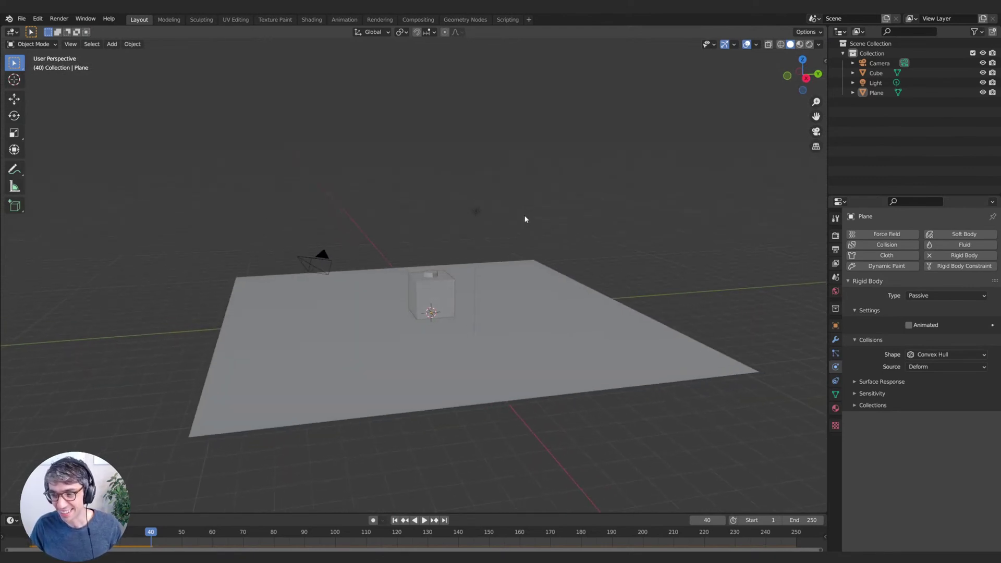
# - Select and delete all objects in the scene, including the cube, plane, camera and light
pyautogui.press('a')
pyautogui.press('x')
pyautogui.click(524, 215)
pyautogui.moveTo(523, 215); pyautogui.dragTo(704, 293, button='middle')
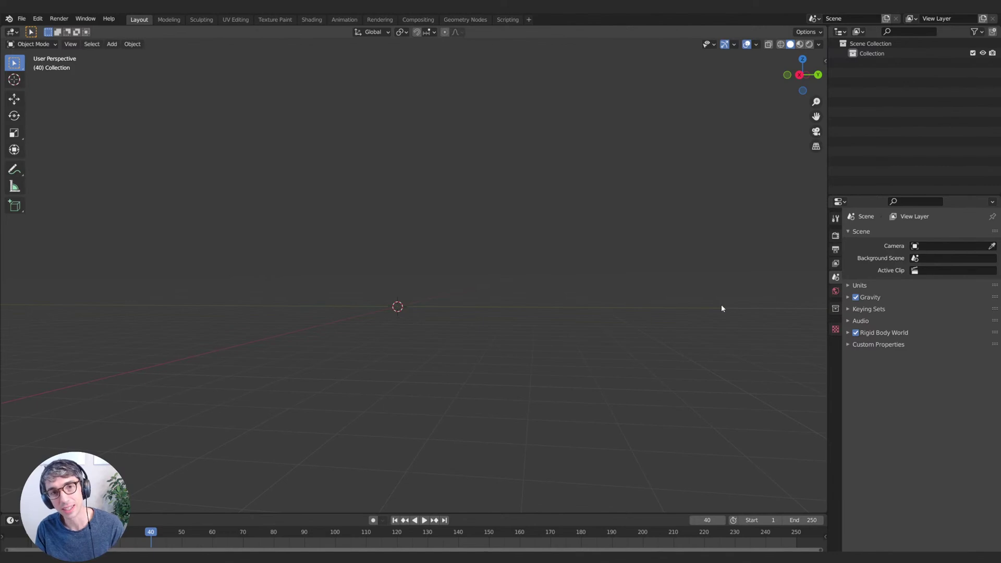
pyautogui.moveTo(721, 308); pyautogui.dragTo(718, 223, button='middle')
pyautogui.moveTo(671, 265); pyautogui.dragTo(565, 320, button='middle')
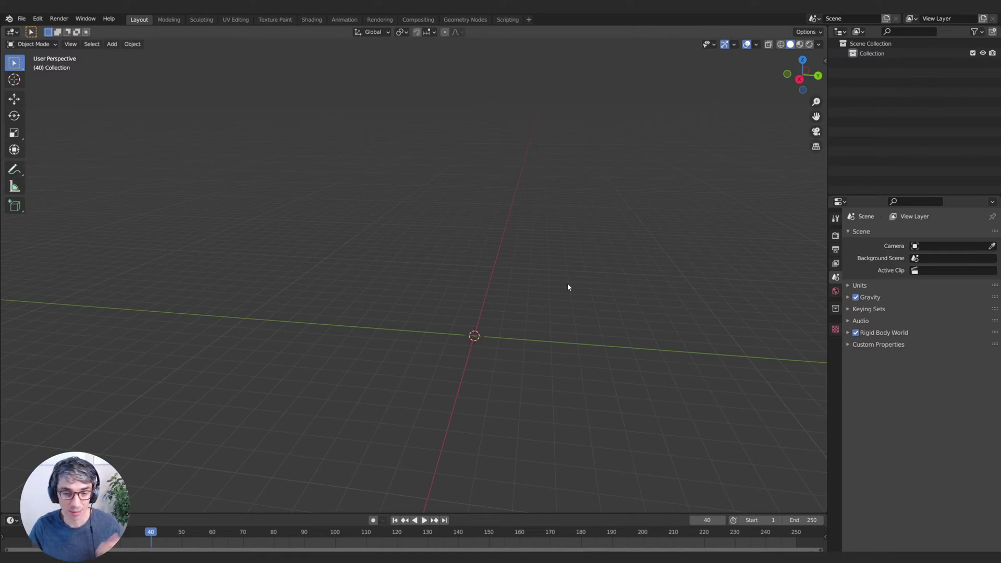
pyautogui.moveTo(619, 268); pyautogui.dragTo(566, 250, button='middle')
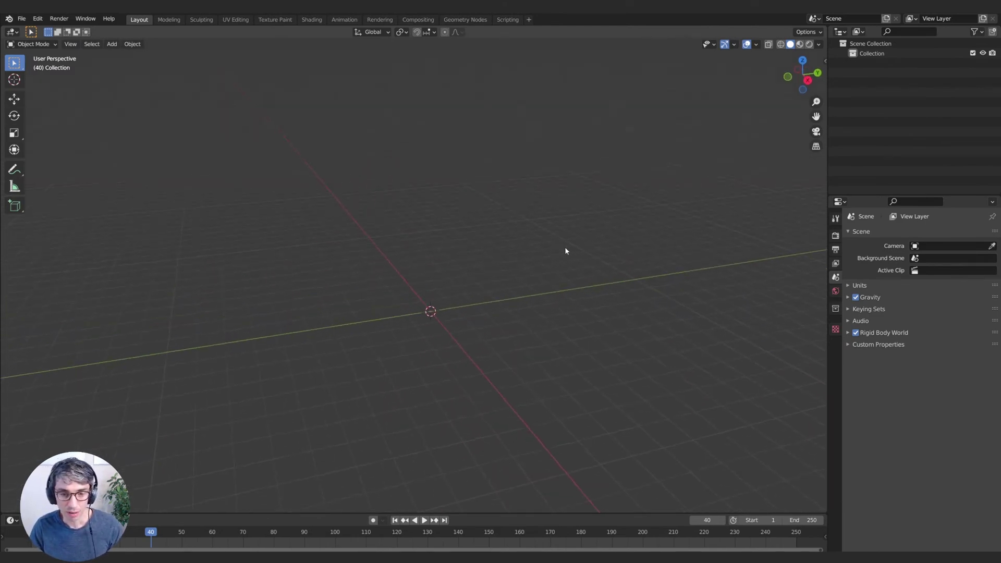
pyautogui.hotkey('shift', 'a')
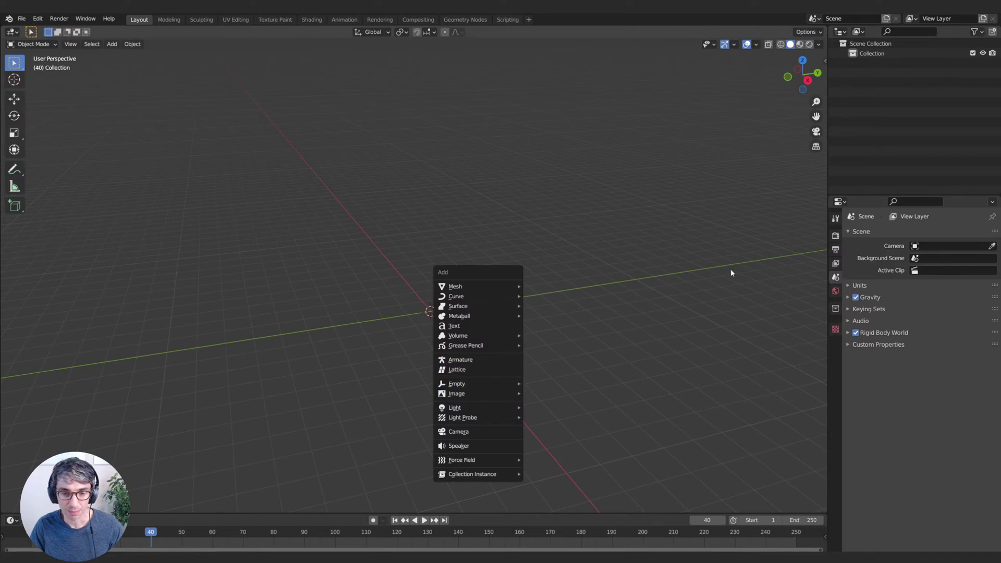
# - Turn on the Screencast Keys overlay in the 3D viewport and hide its settings
pyautogui.click(825, 61)
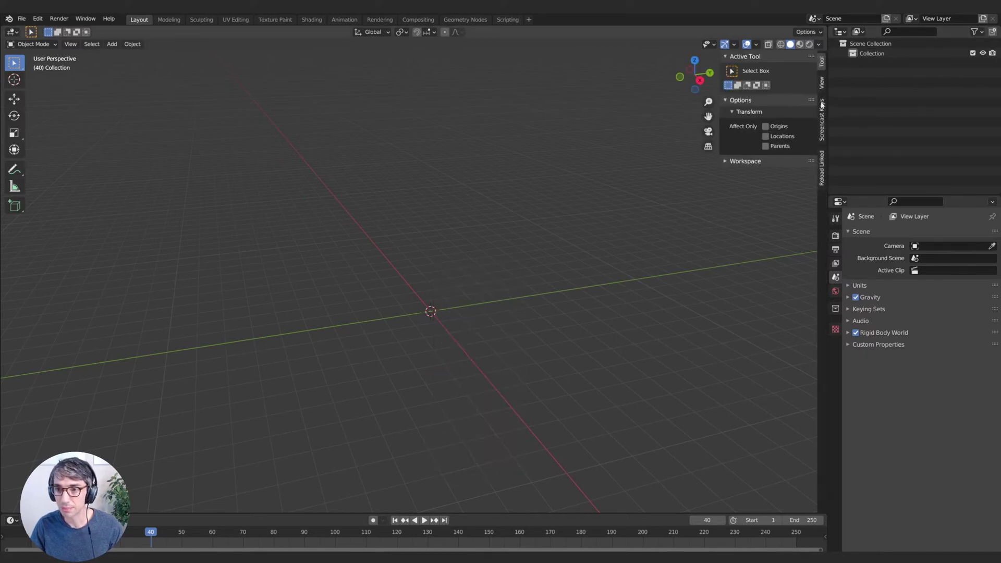
pyautogui.click(822, 119)
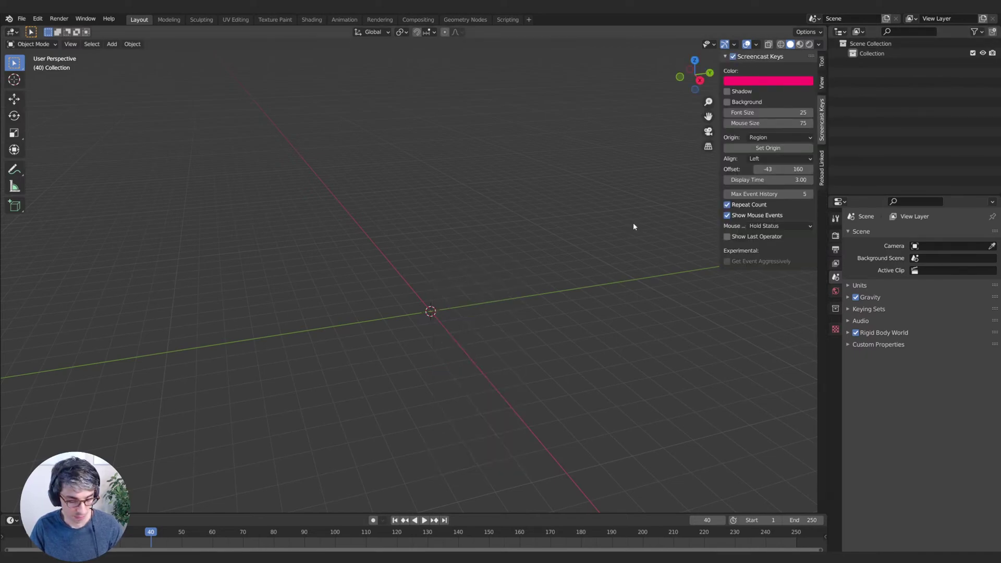
pyautogui.press('n')
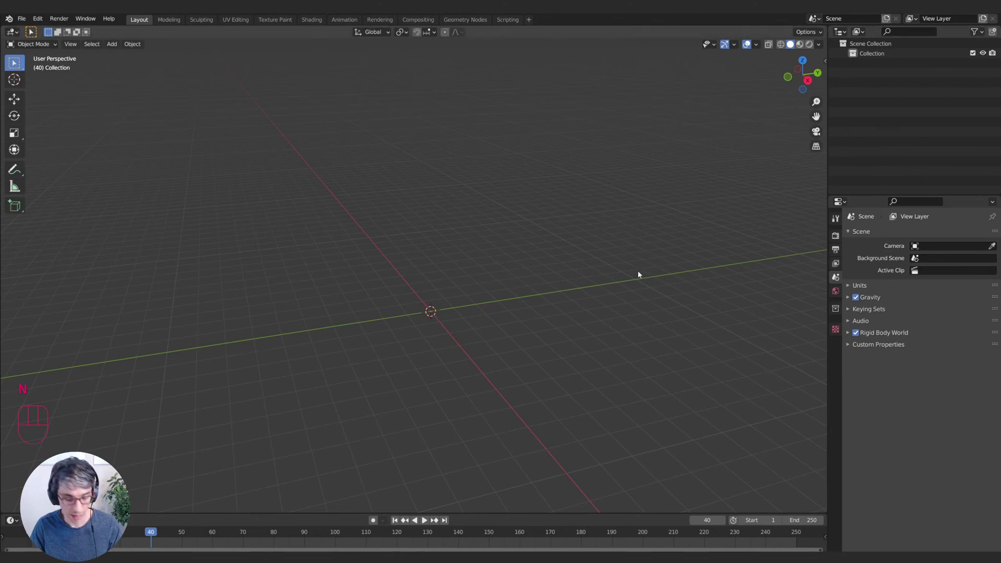
# - Enlarge the Screencast Keys overlay to font size 48 and mouse size 141, and test it with a keystroke
pyautogui.click(825, 60)
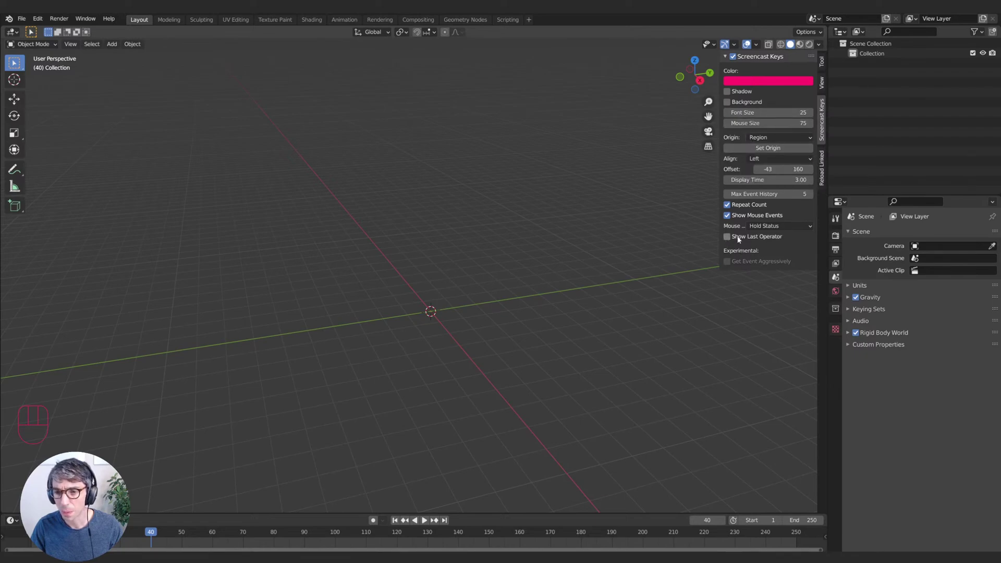
pyautogui.moveTo(764, 111)
pyautogui.mouseDown()
pyautogui.moveTo(779, 111)
pyautogui.moveTo(764, 123)
pyautogui.moveTo(798, 123)
pyautogui.moveTo(758, 112)
pyautogui.mouseUp()
pyautogui.click(758, 112)
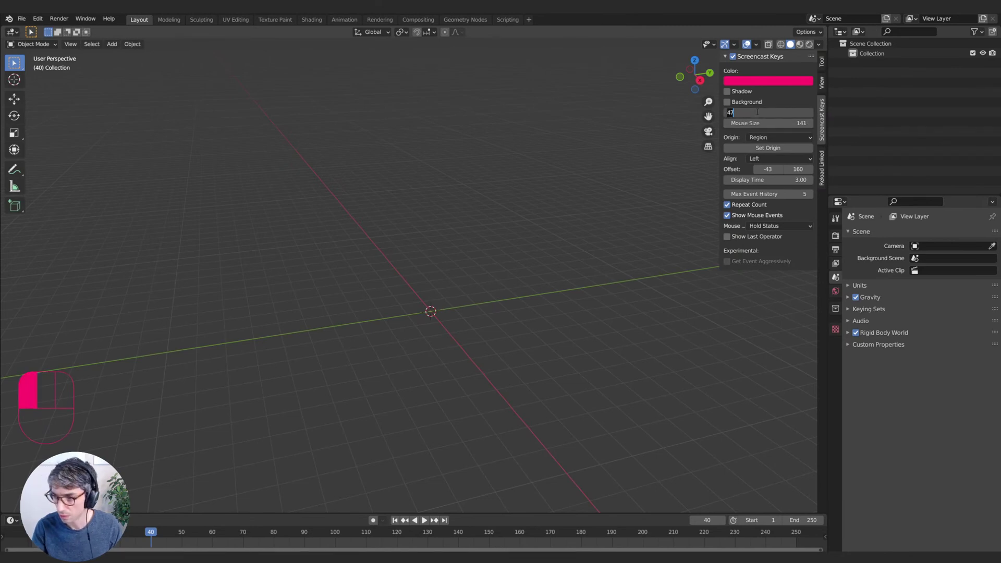
pyautogui.write('48')
pyautogui.click(510, 185)
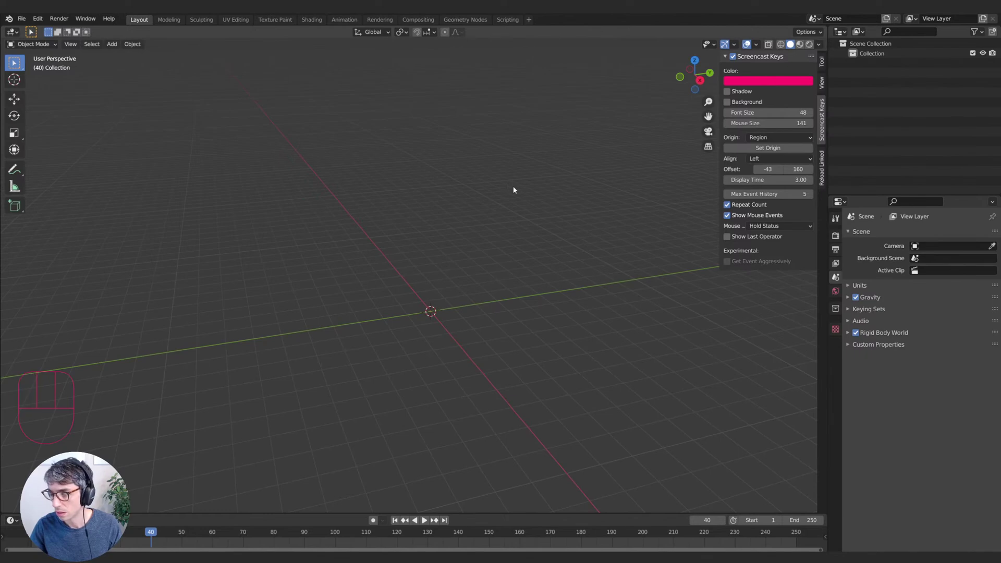
pyautogui.press('g')
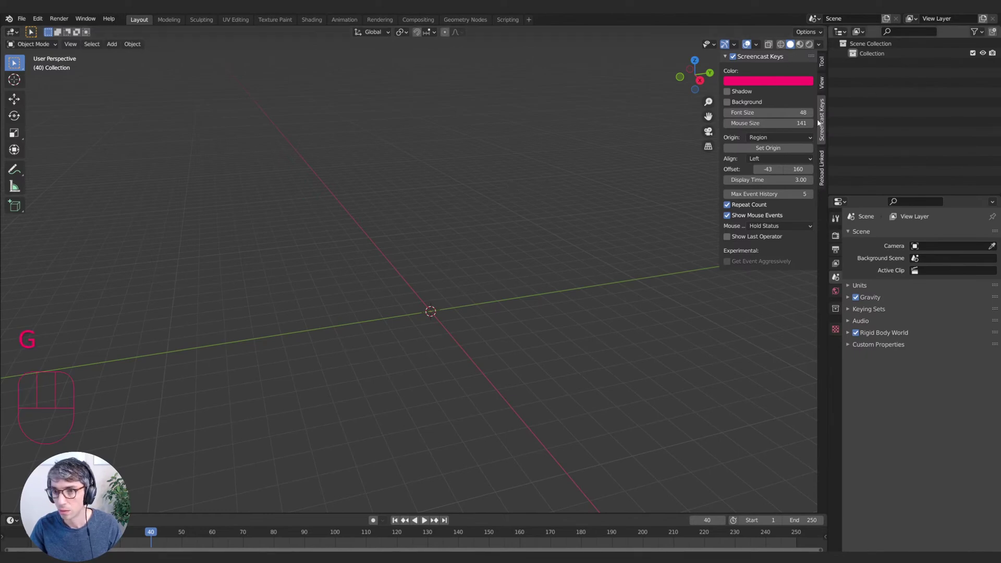
pyautogui.click(785, 112)
pyautogui.click(784, 121)
pyautogui.click(784, 113)
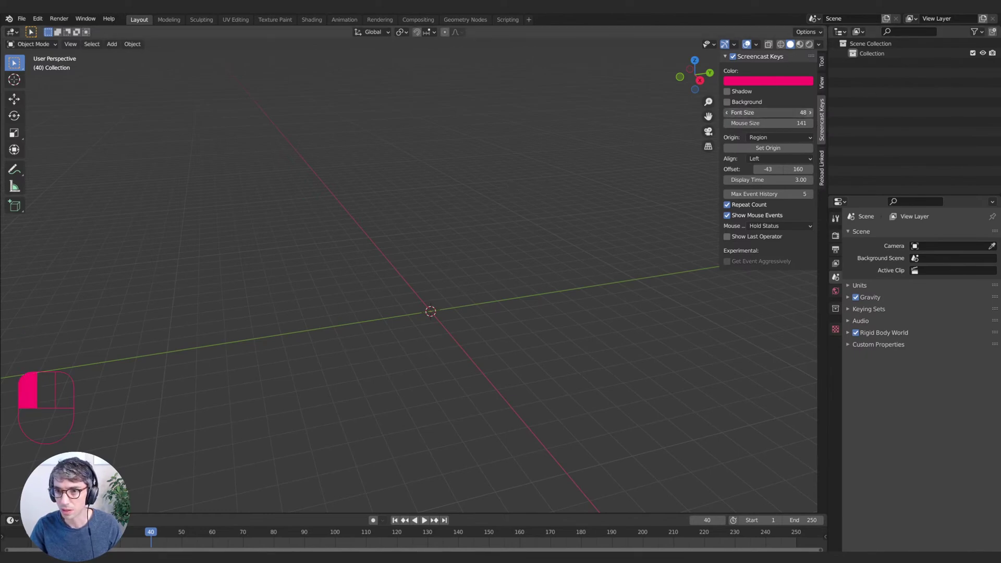
pyautogui.click(480, 162)
pyautogui.moveTo(449, 211); pyautogui.dragTo(464, 245, button='middle')
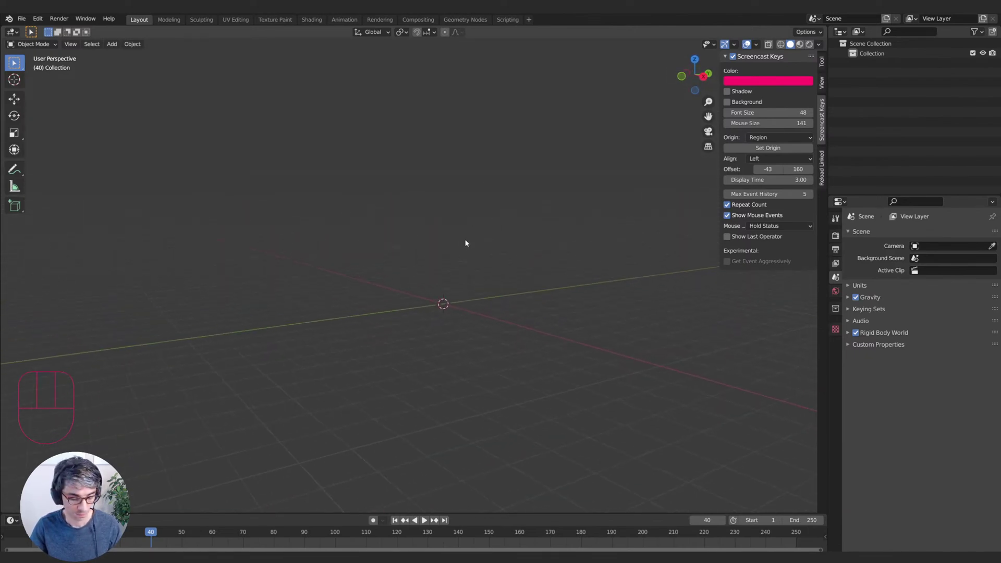
# - Show the View settings in the 3D viewport's sidebar and hide the sidebar
pyautogui.click(821, 62)
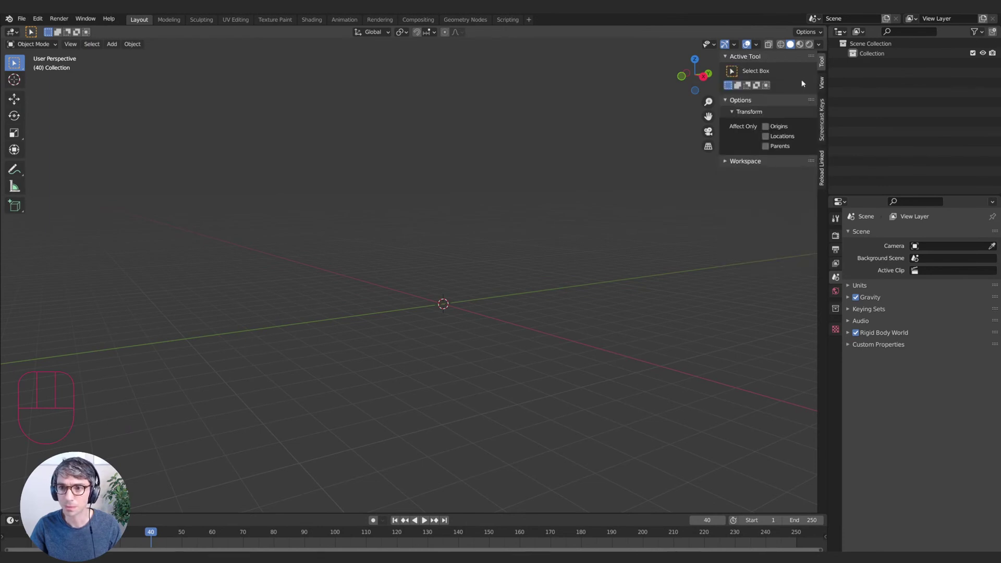
pyautogui.click(822, 83)
pyautogui.moveTo(429, 176)
pyautogui.keyDown('shift'); pyautogui.mouseDown(button='middle')
pyautogui.moveTo(403, 185)
pyautogui.moveTo(435, 187)
pyautogui.mouseUp(button='middle'); pyautogui.keyUp('shift')
pyautogui.press('n')
pyautogui.moveTo(452, 145); pyautogui.dragTo(415, 188, button='middle')
pyautogui.moveTo(403, 255); pyautogui.dragTo(409, 258, button='middle')
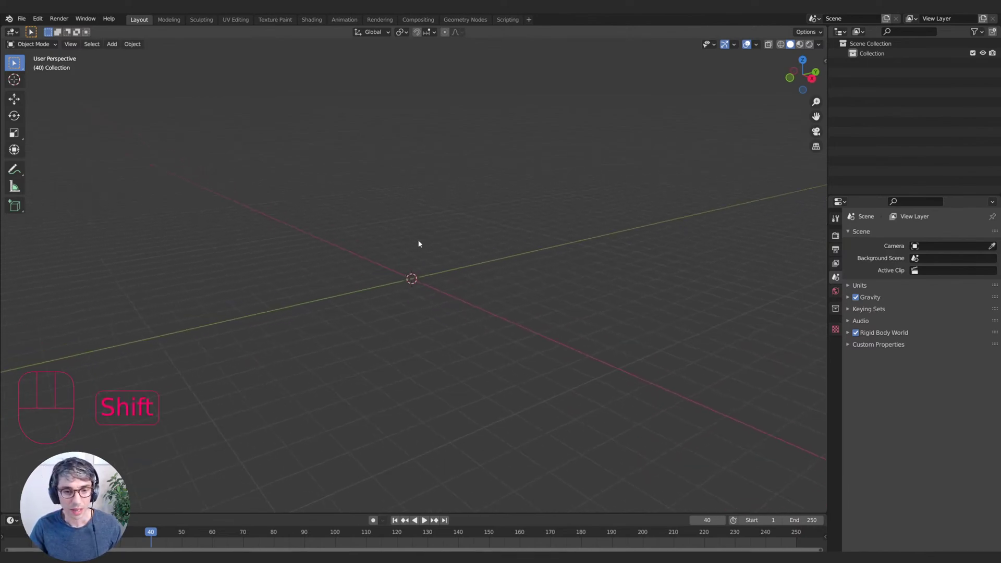
# - Add a camera to the empty scene and look through it
pyautogui.hotkey('shift', 'a')
pyautogui.hotkey('shift', 'a')
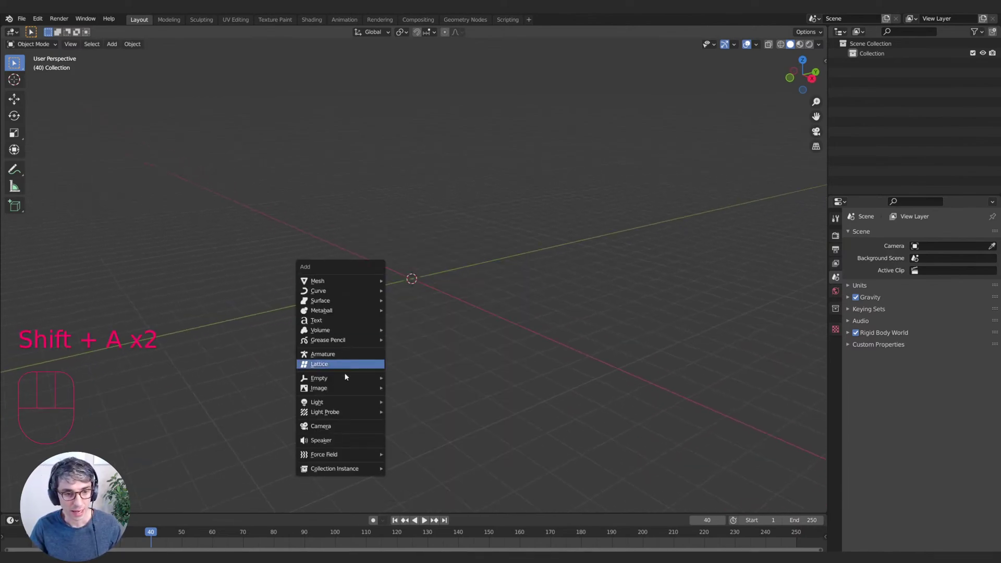
pyautogui.click(340, 427)
pyautogui.press('KP_0')
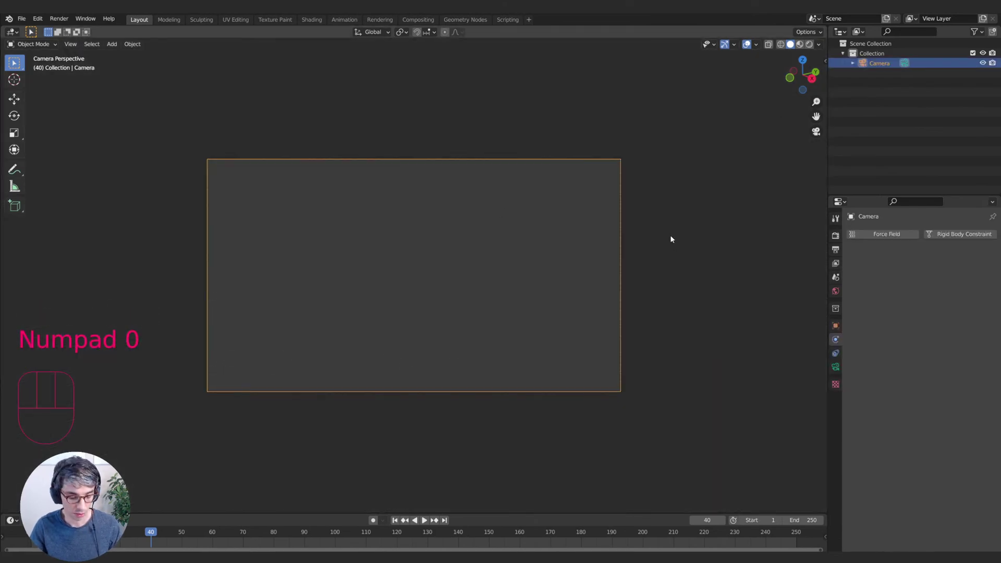
# - Lock the camera to the view, frame the world origin from a low angle and deselect the camera
pyautogui.press('n')
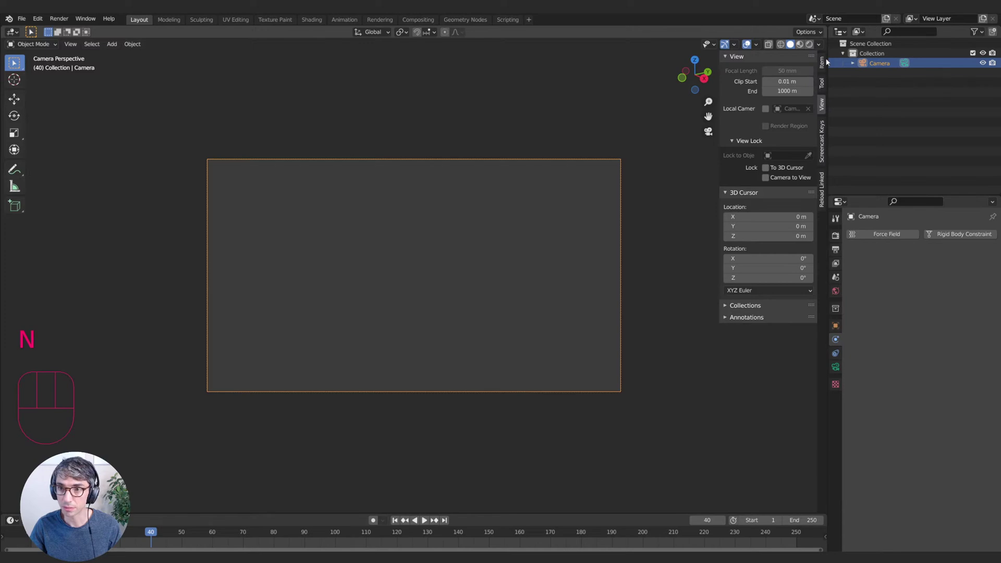
pyautogui.click(766, 178)
pyautogui.moveTo(247, 288); pyautogui.dragTo(459, 251, button='middle')
pyautogui.click(419, 291)
# - Add a mesh plane, then scale it up and rotate it to fill the lower part of the camera frame
pyautogui.hotkey('shift', 'a')
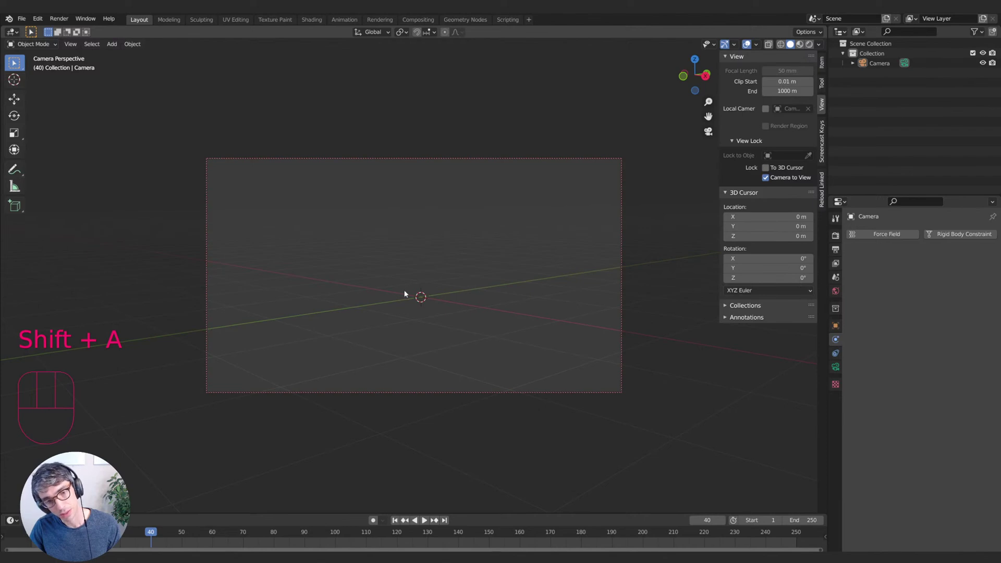
pyautogui.hotkey('shift', 'a')
pyautogui.moveTo(378, 139)
pyautogui.click(441, 138)
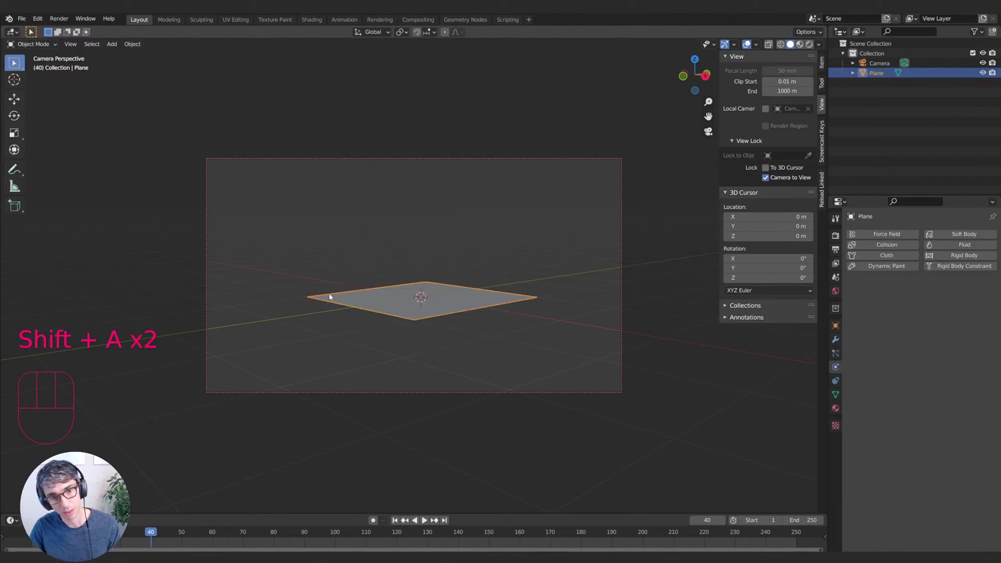
pyautogui.press('s')
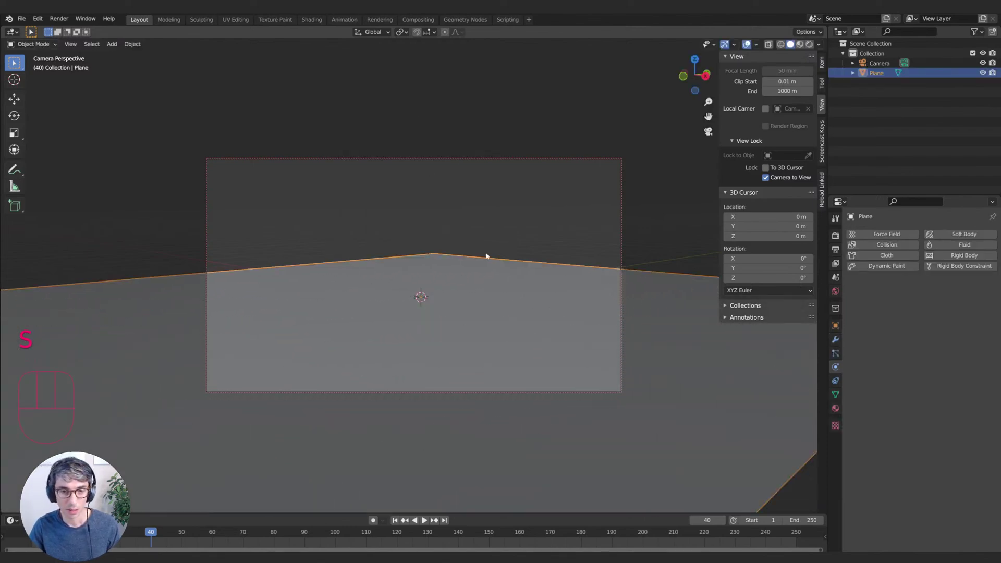
pyautogui.press('r')
pyautogui.click(534, 289)
pyautogui.press('s')
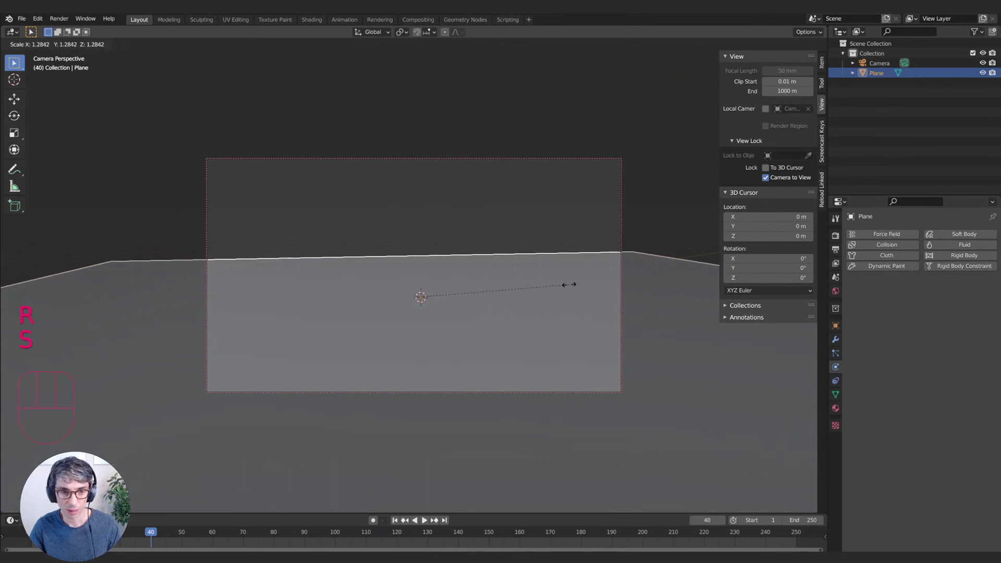
pyautogui.click(568, 284)
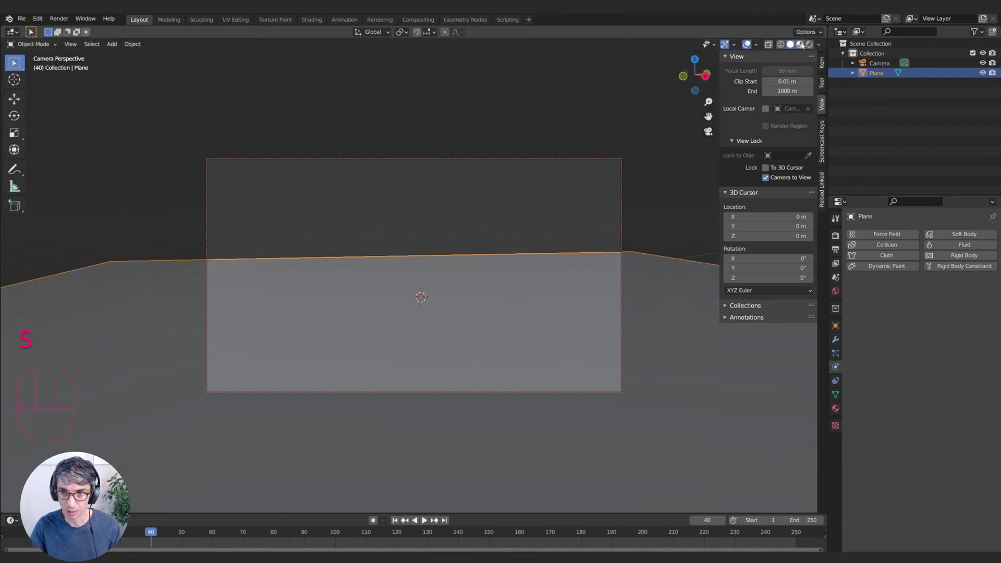
# - Unlock the camera from the view and adjust the plane to about -30.7° Z rotation and 7.3 scale
pyautogui.click(766, 177)
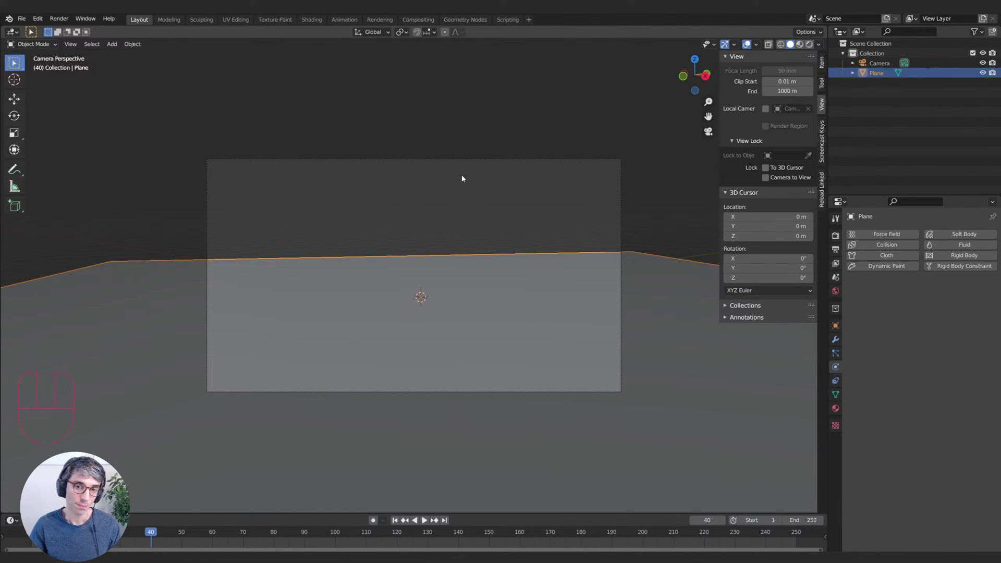
pyautogui.press('r')
pyautogui.click(577, 255)
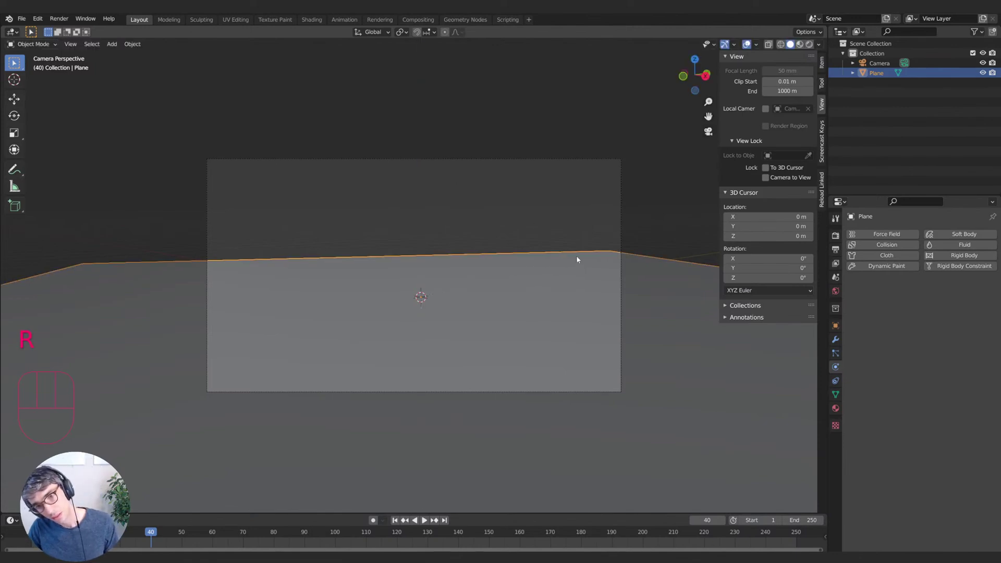
pyautogui.press('s')
pyautogui.click(561, 259)
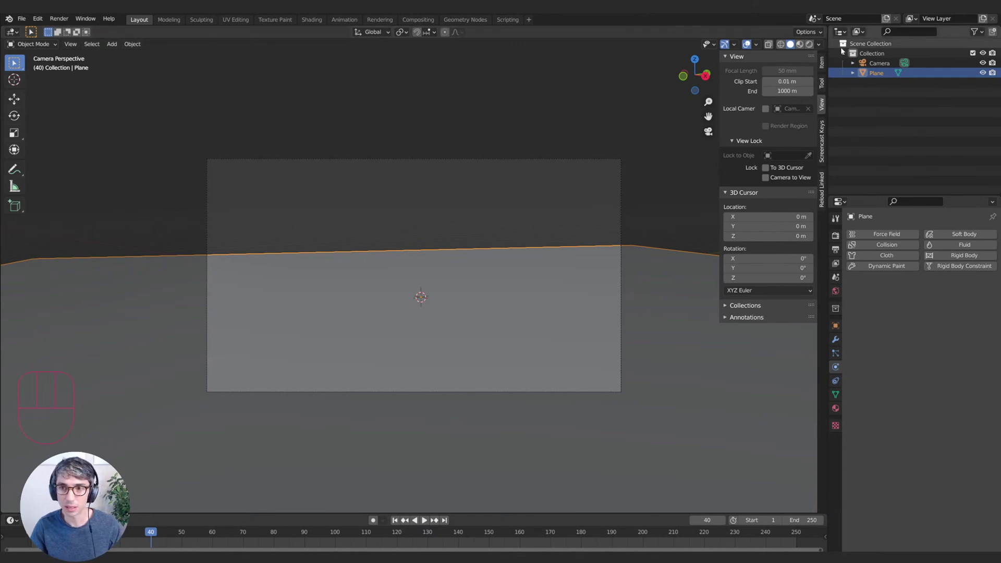
# - Switch the viewport to rendered shading and enable Ambient Occlusion, Bloom and Screen Space Reflections for Eevee
pyautogui.click(809, 44)
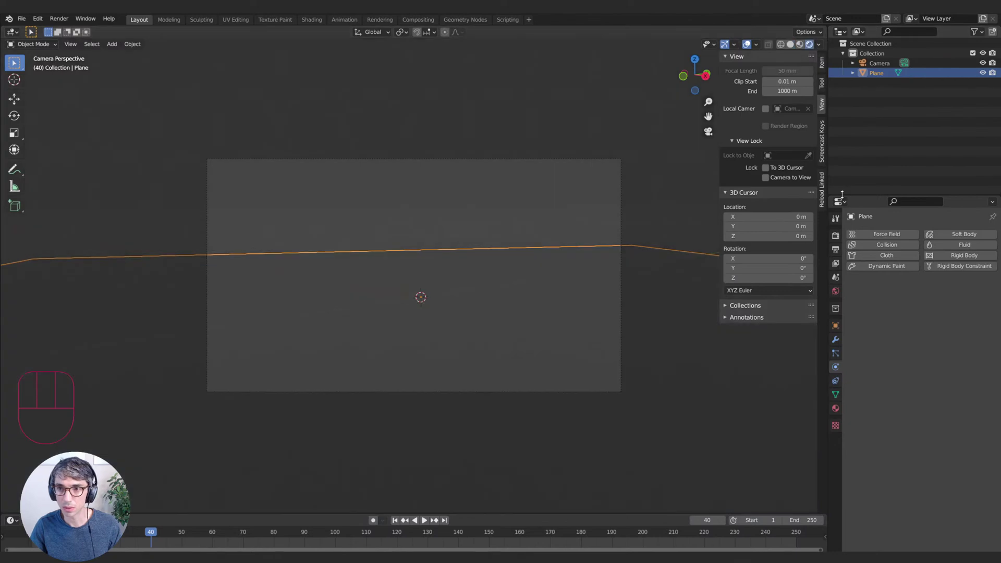
pyautogui.click(835, 235)
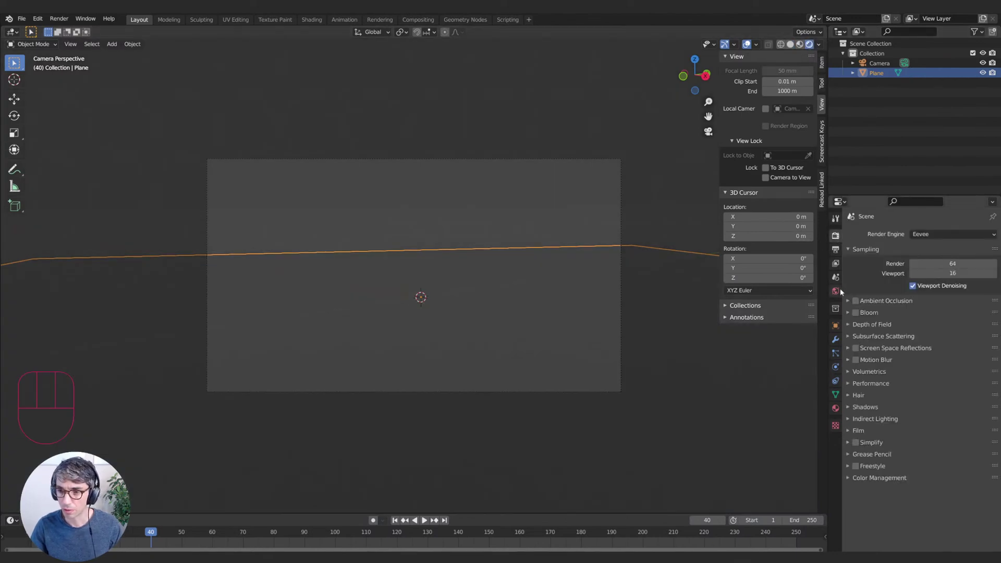
pyautogui.click(855, 300)
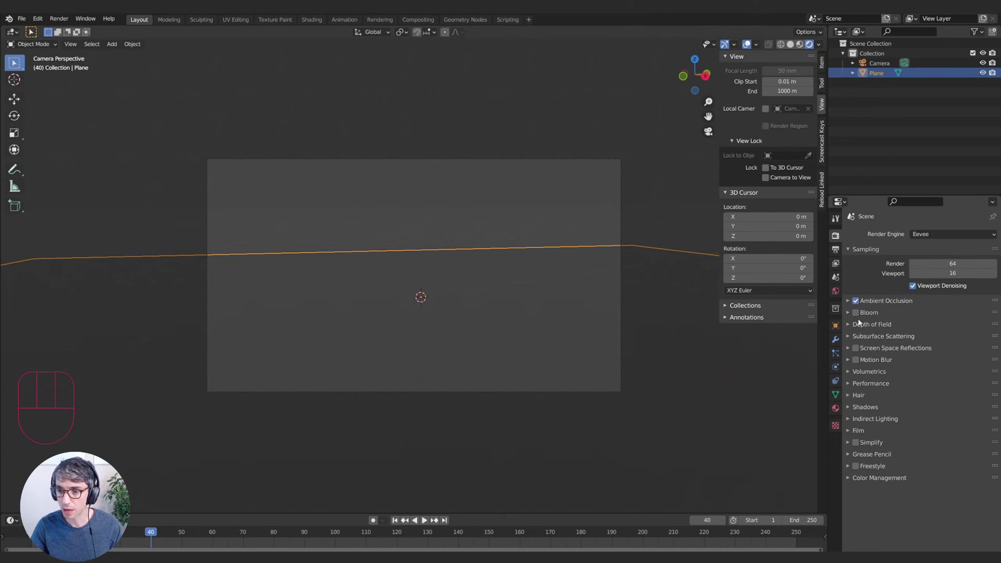
pyautogui.click(856, 313)
pyautogui.click(856, 349)
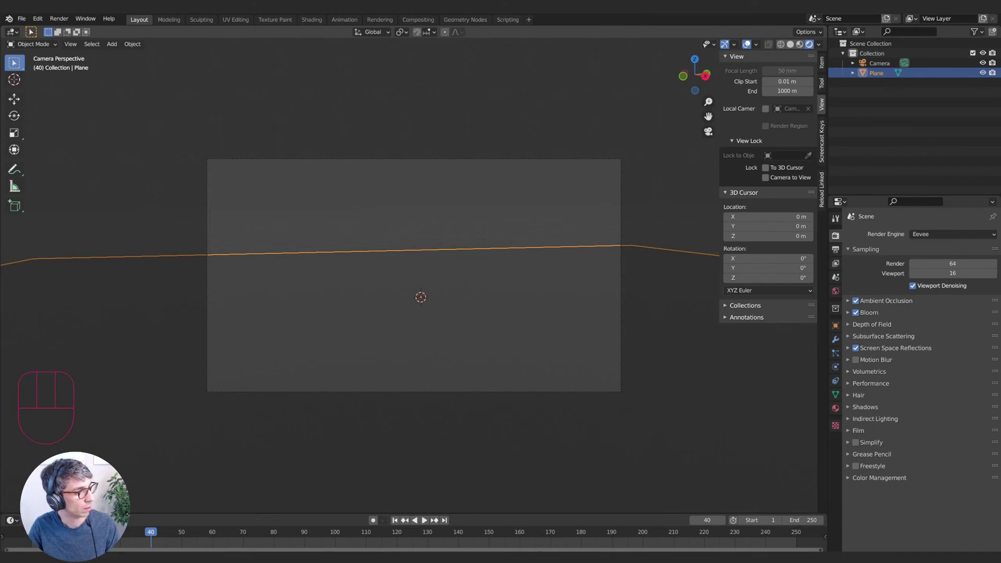
# - Switch to the browser and open the HDRI library on the Poly Haven site
pyautogui.hotkey('alt', 'Tab')
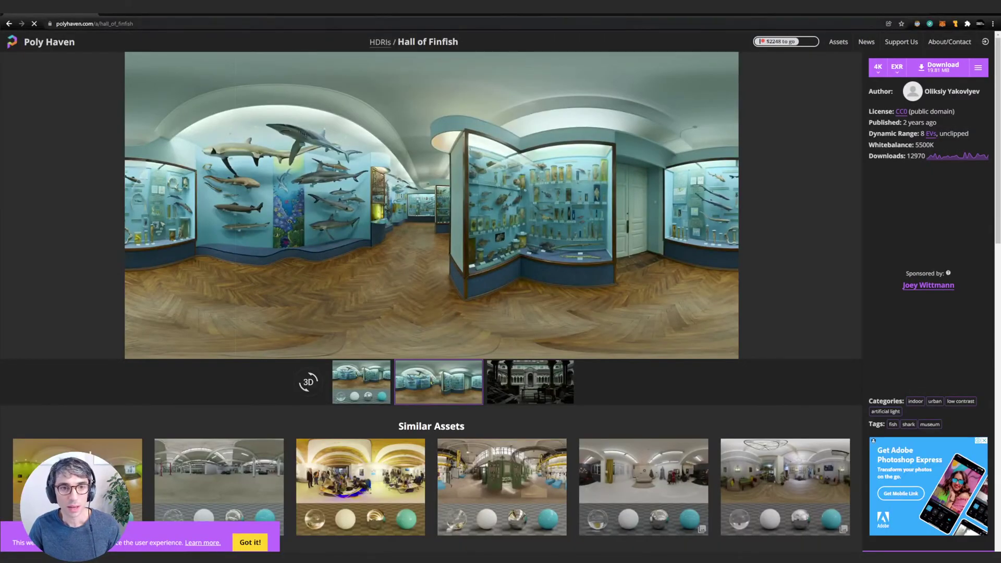
pyautogui.click(34, 42)
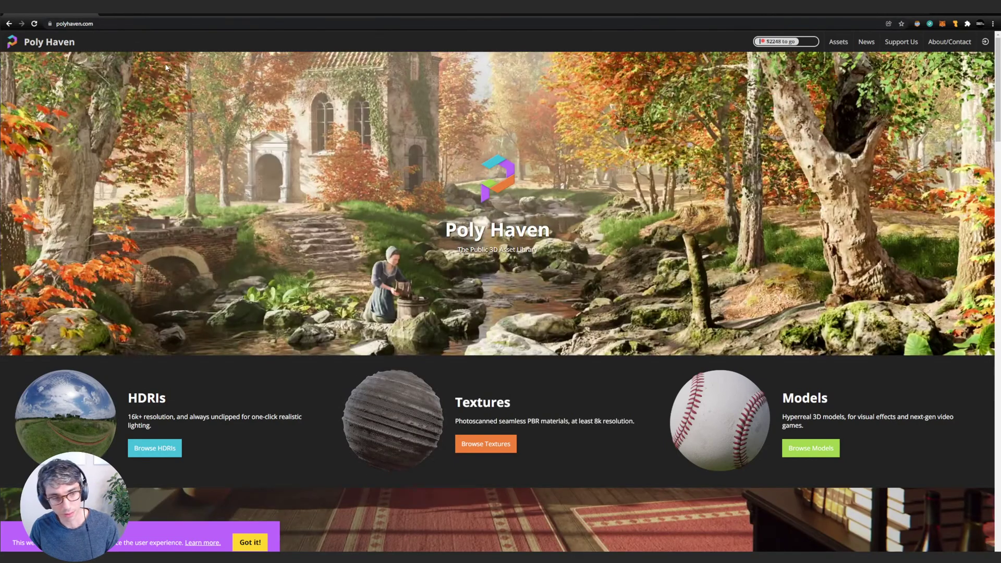
pyautogui.click(146, 448)
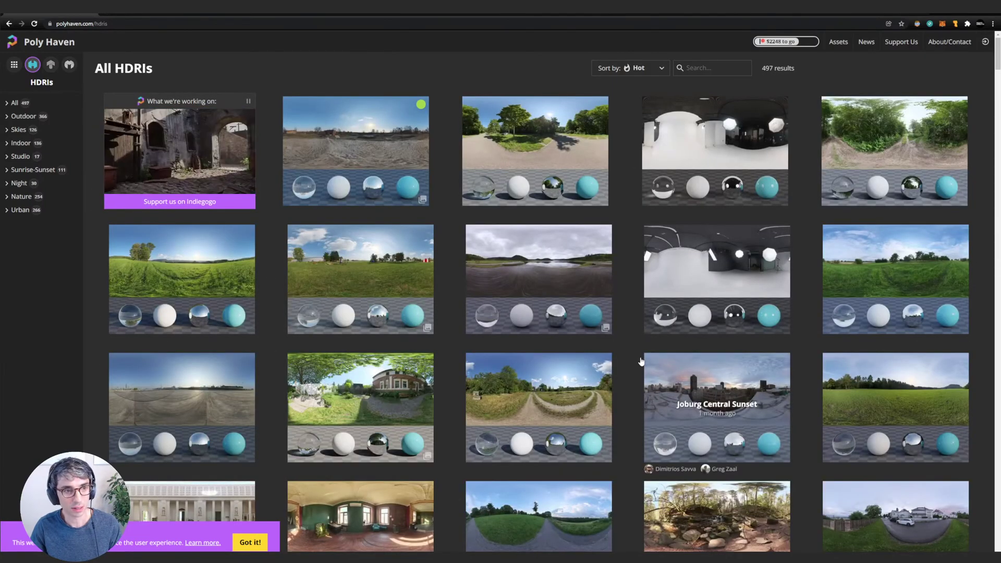
# - Browse the HDRIs, open Studio Garden and download it at 2K resolution in EXR format
pyautogui.scroll(-2, 575, 346)
pyautogui.scroll(-3, 575, 346)
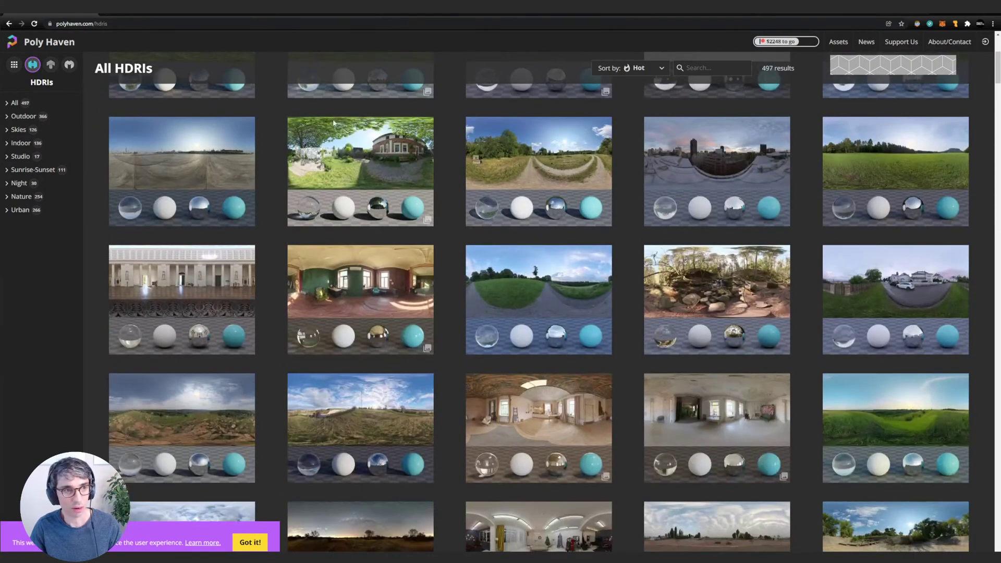
pyautogui.scroll(-2, 469, 282)
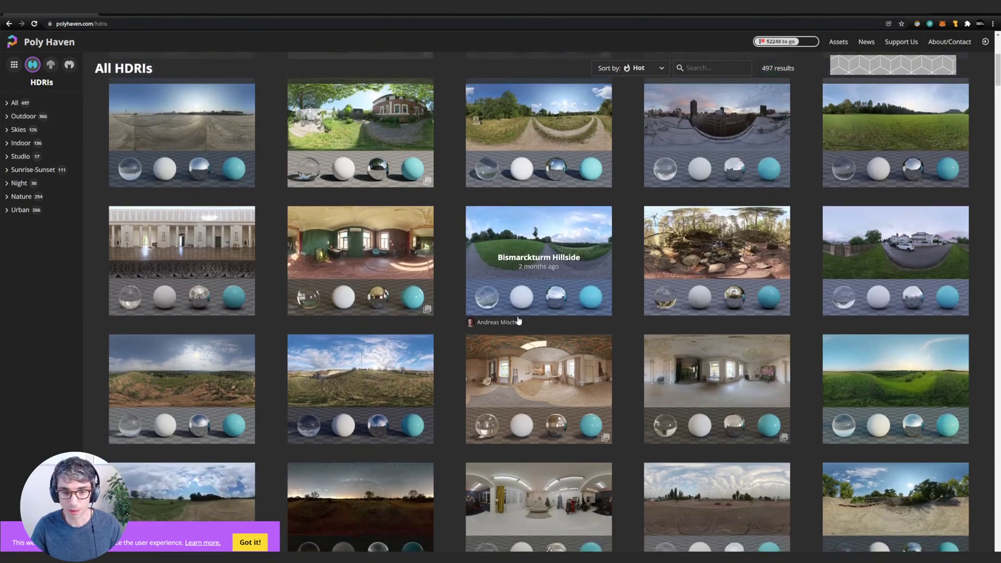
pyautogui.scroll(-5, 591, 324)
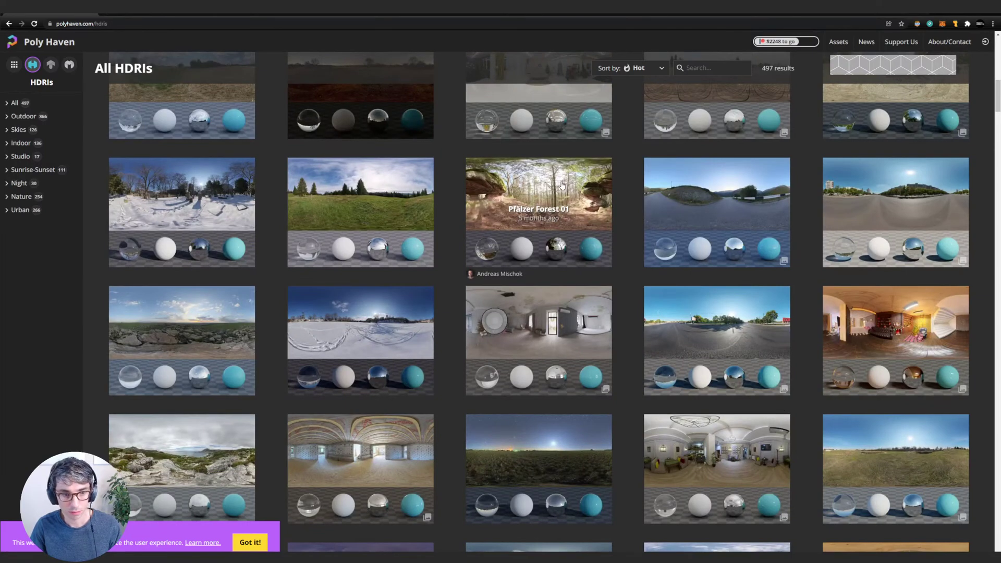
pyautogui.scroll(6, 329, 335)
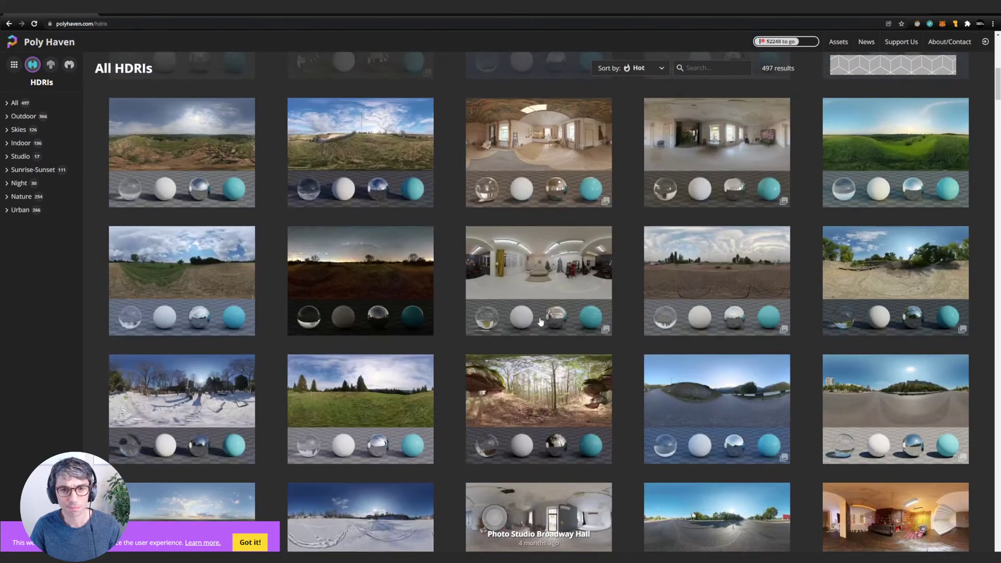
pyautogui.scroll(5, 282, 195)
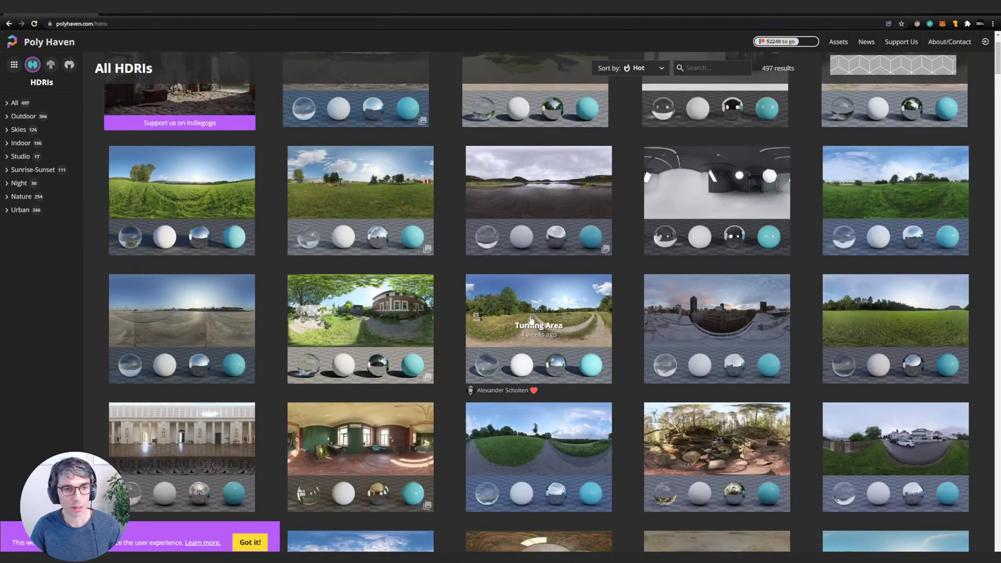
pyautogui.scroll(2, 526, 322)
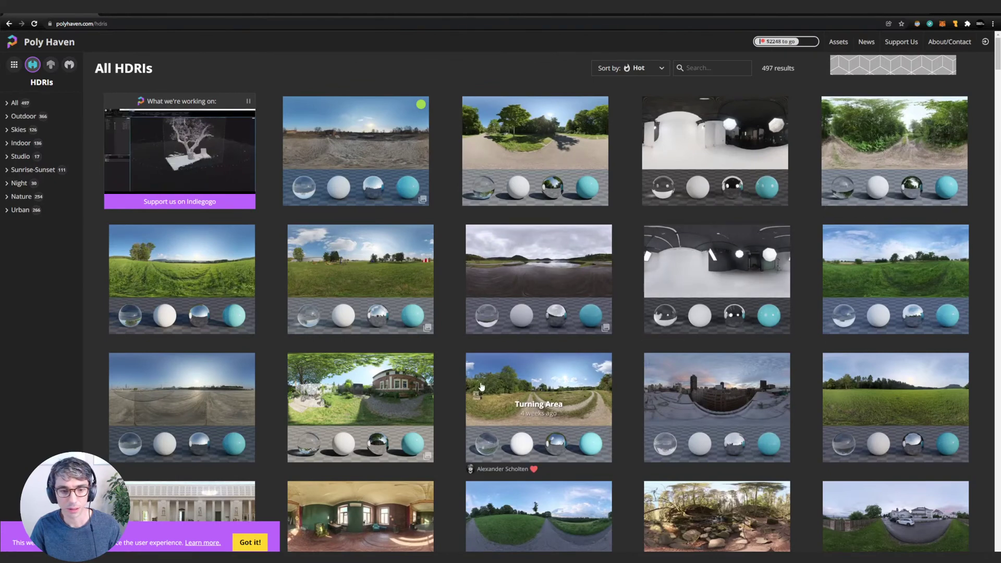
pyautogui.click(337, 403)
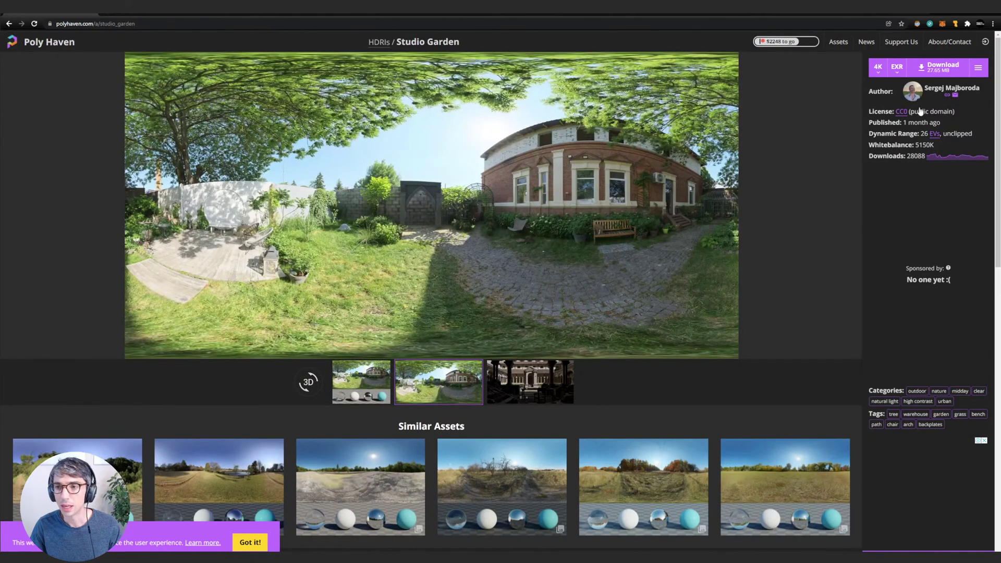
pyautogui.click(878, 67)
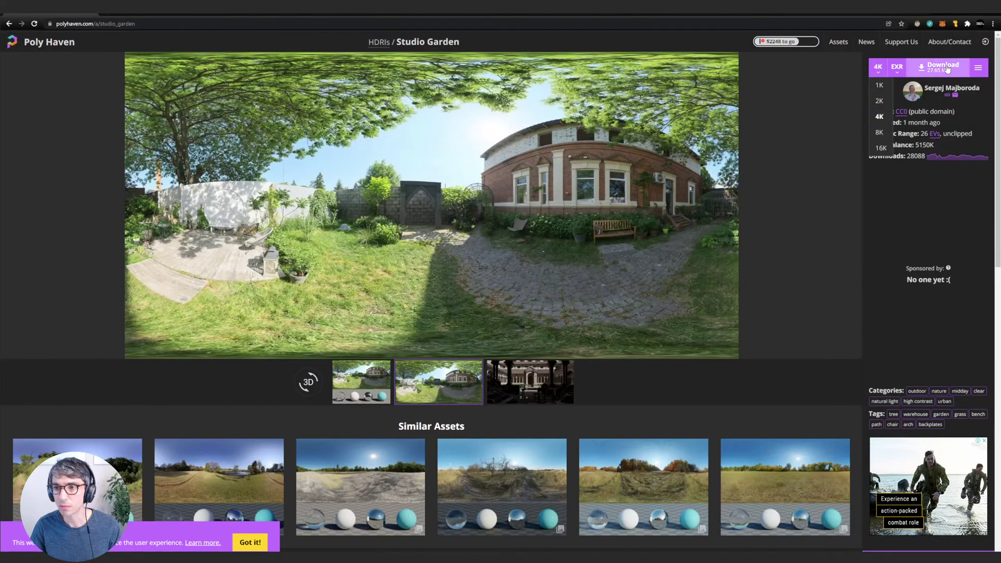
pyautogui.click(879, 101)
pyautogui.click(921, 76)
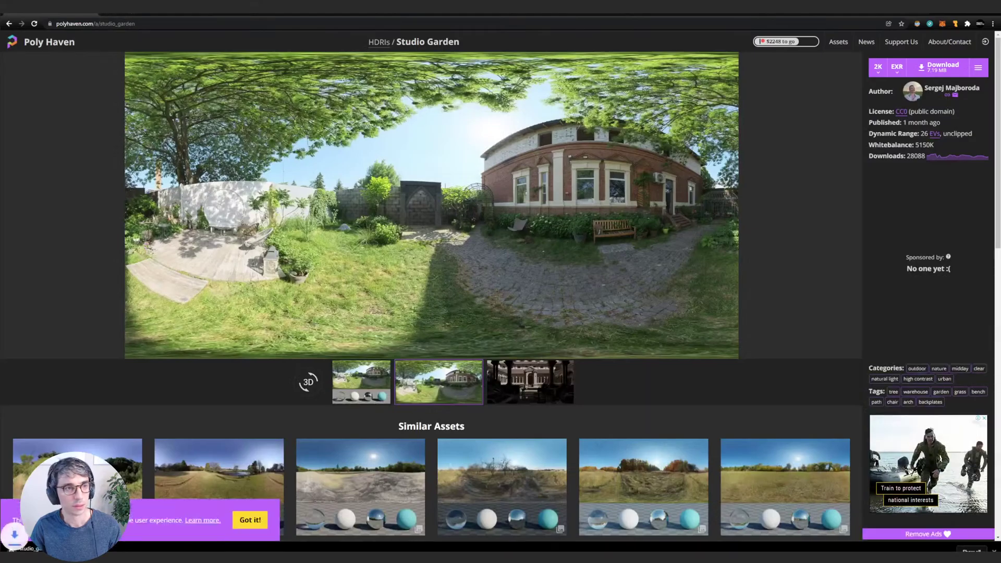
# - Return to Blender, deselect the plane and split the 3D viewport into two side-by-side areas
pyautogui.moveTo(264, 12); pyautogui.dragTo(0, 39)
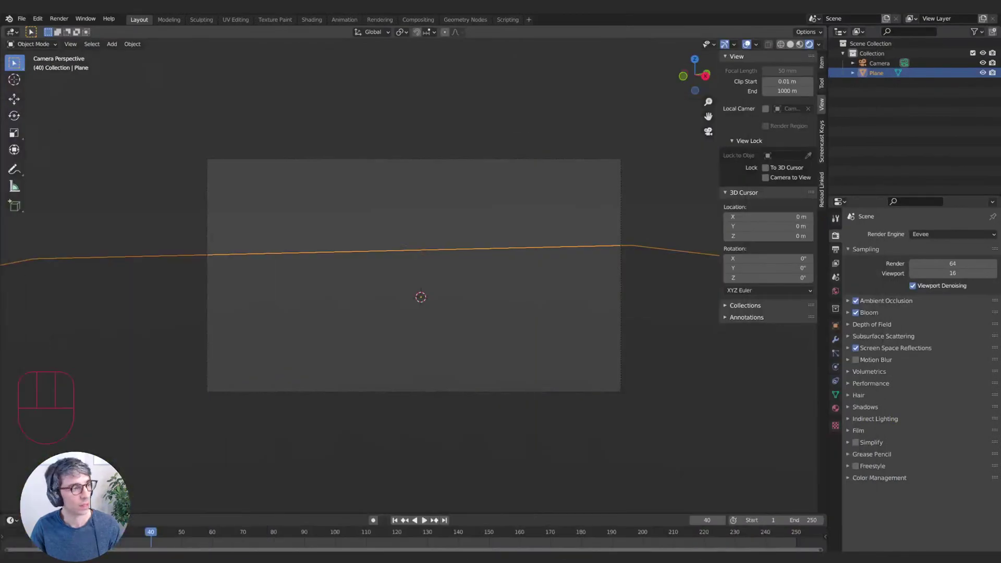
pyautogui.click(944, 155)
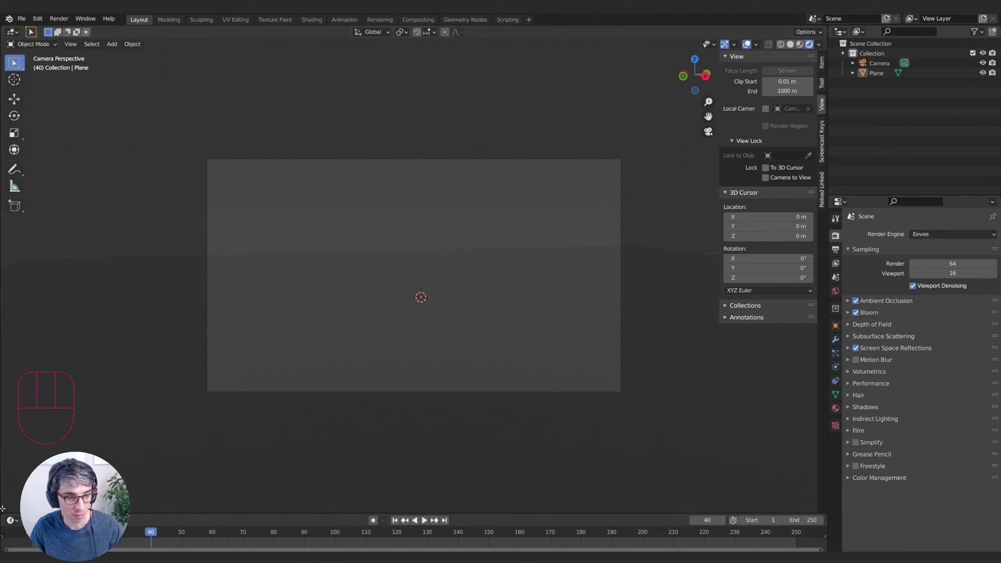
pyautogui.moveTo(3, 510); pyautogui.dragTo(368, 465)
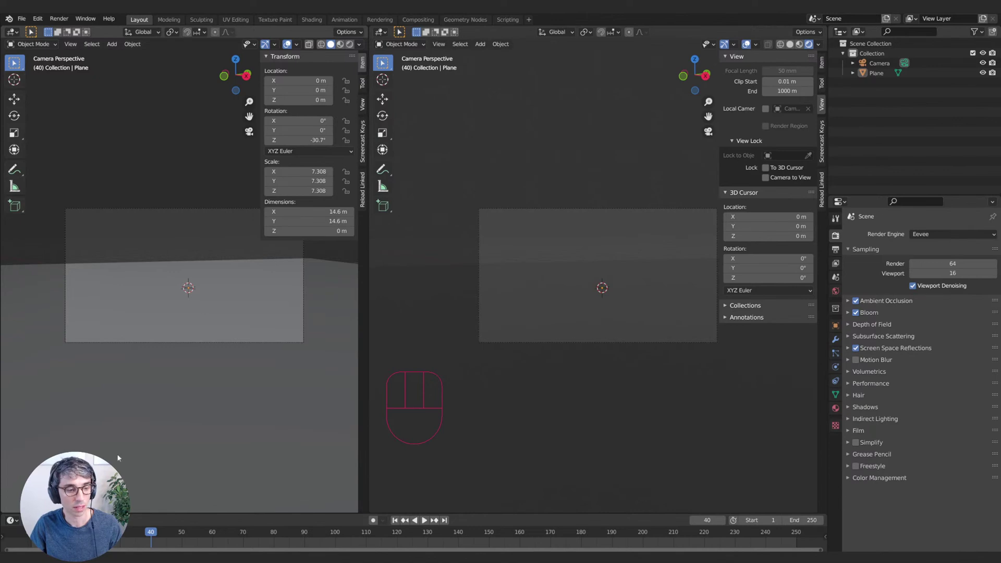
# - Split the solid-shaded viewport once more and join the extra area back into it
pyautogui.moveTo(367, 510); pyautogui.dragTo(244, 491)
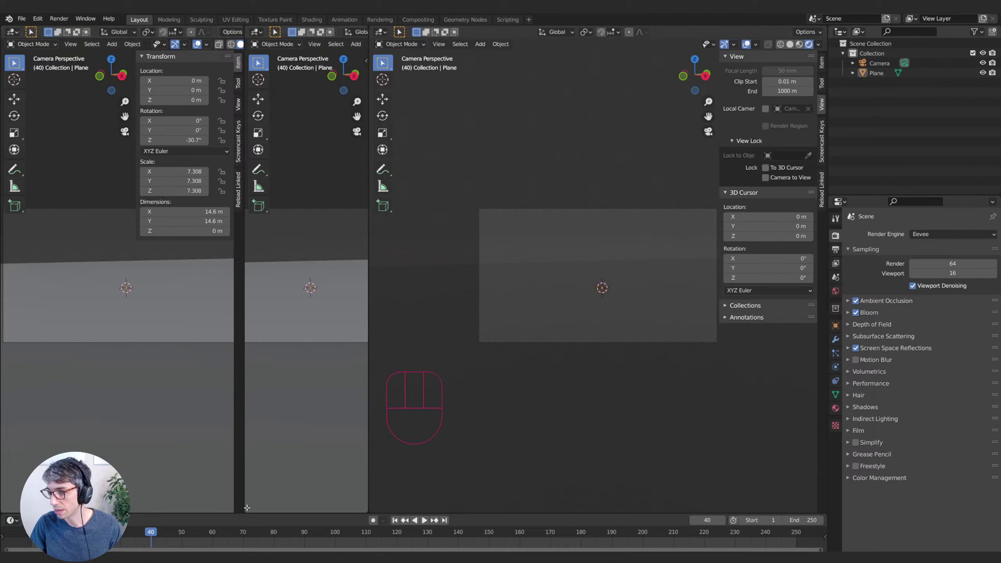
pyautogui.moveTo(249, 509); pyautogui.dragTo(255, 461)
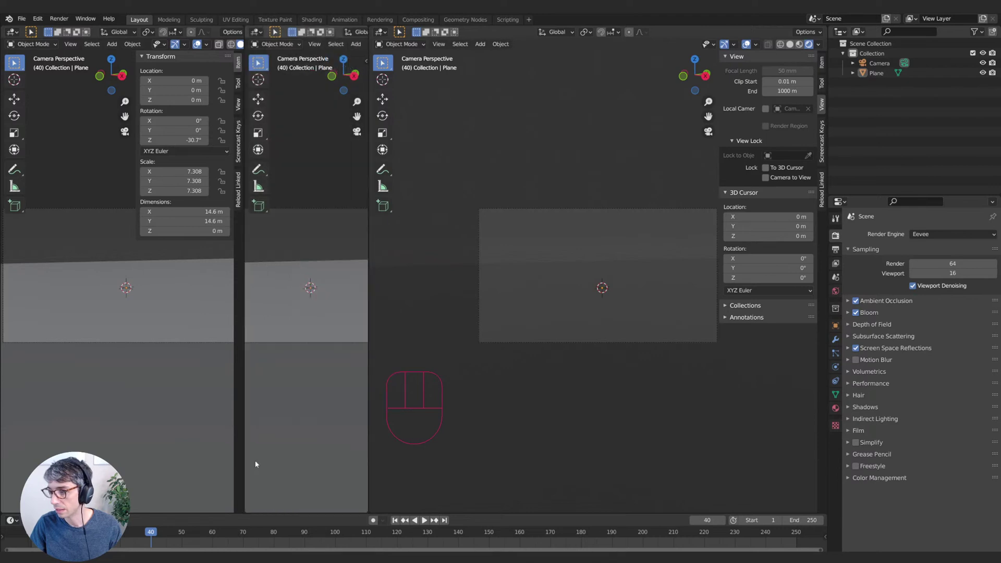
pyautogui.moveTo(247, 509); pyautogui.dragTo(228, 508)
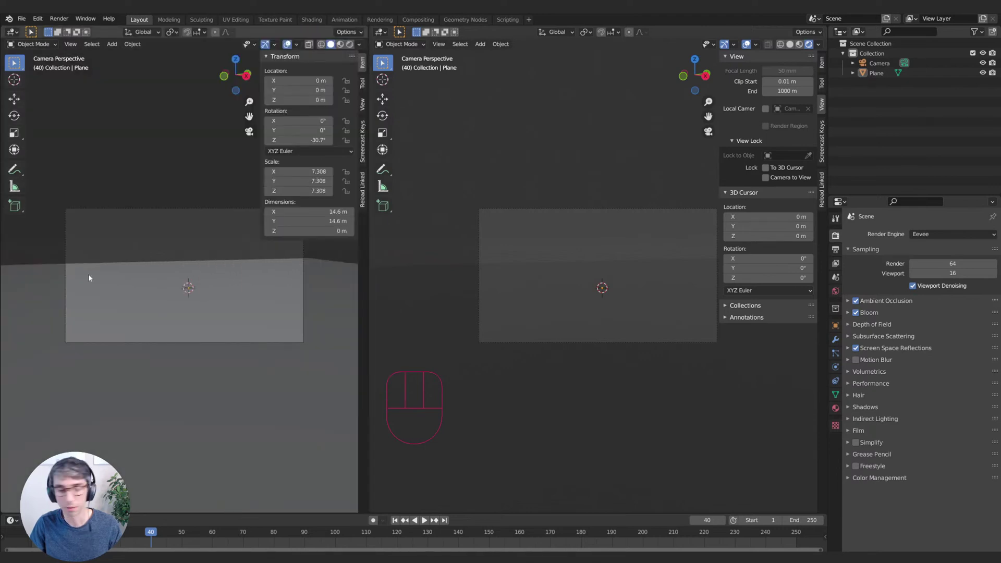
# - Turn the solid-shaded viewport into a Shader Editor, hide its sidebar and show the World shader nodes
pyautogui.click(19, 43)
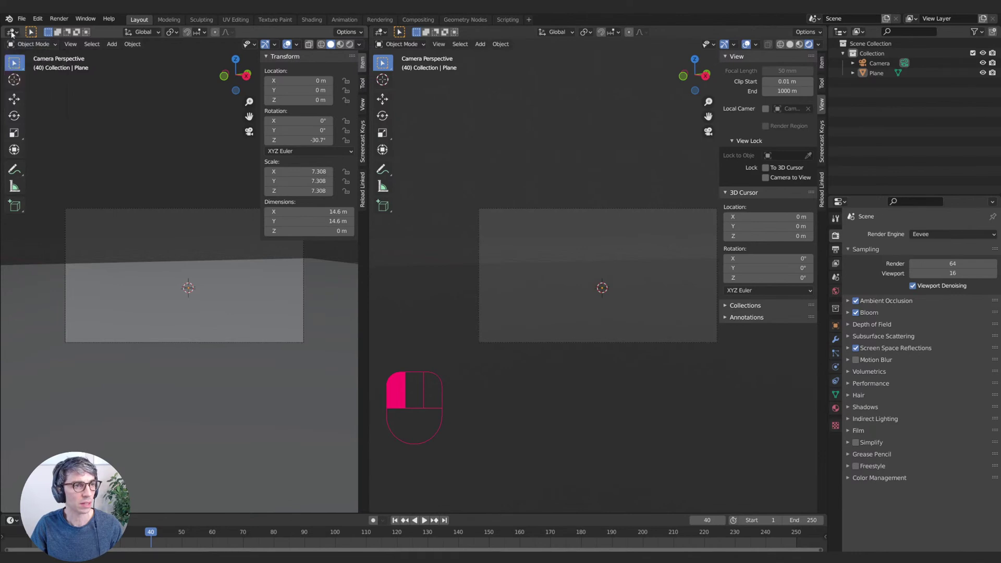
pyautogui.moveTo(11, 32); pyautogui.dragTo(51, 125)
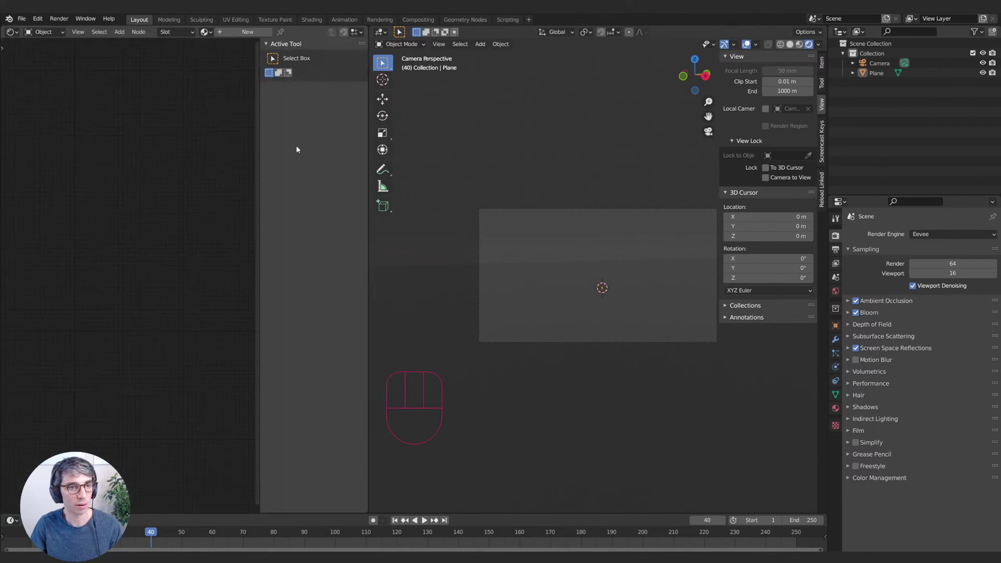
pyautogui.moveTo(257, 148); pyautogui.dragTo(586, 150)
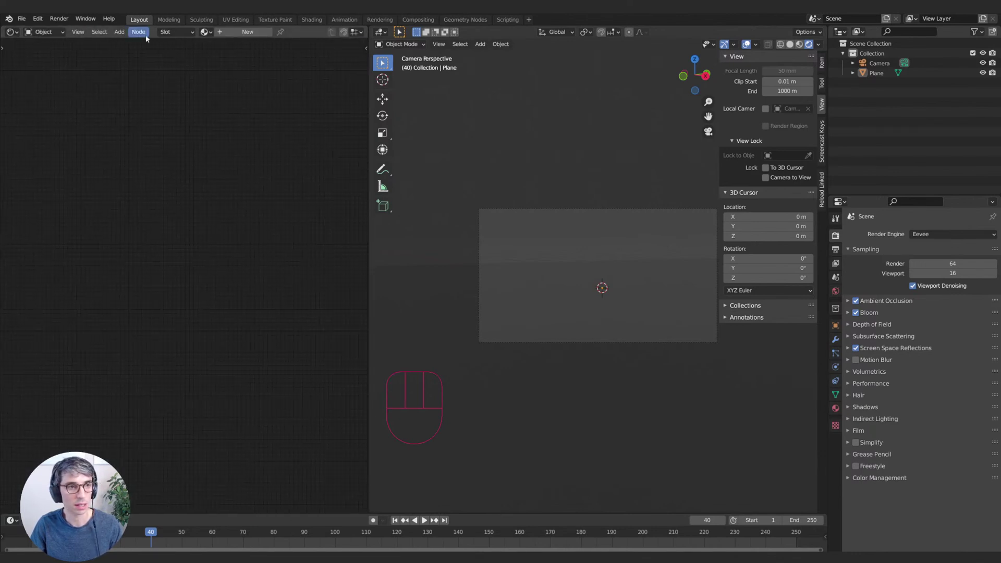
pyautogui.moveTo(32, 34); pyautogui.dragTo(32, 45)
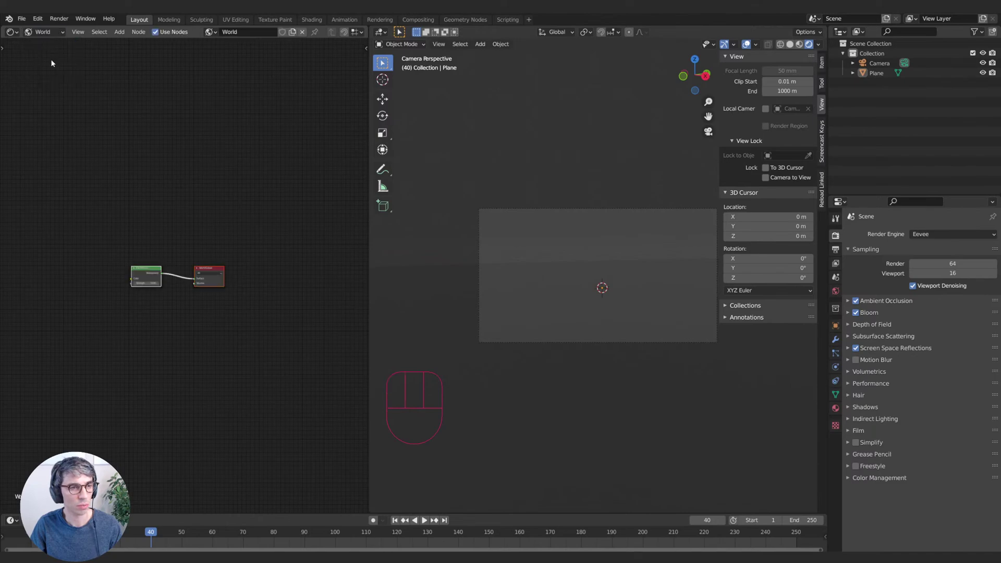
pyautogui.scroll(2, 164, 201)
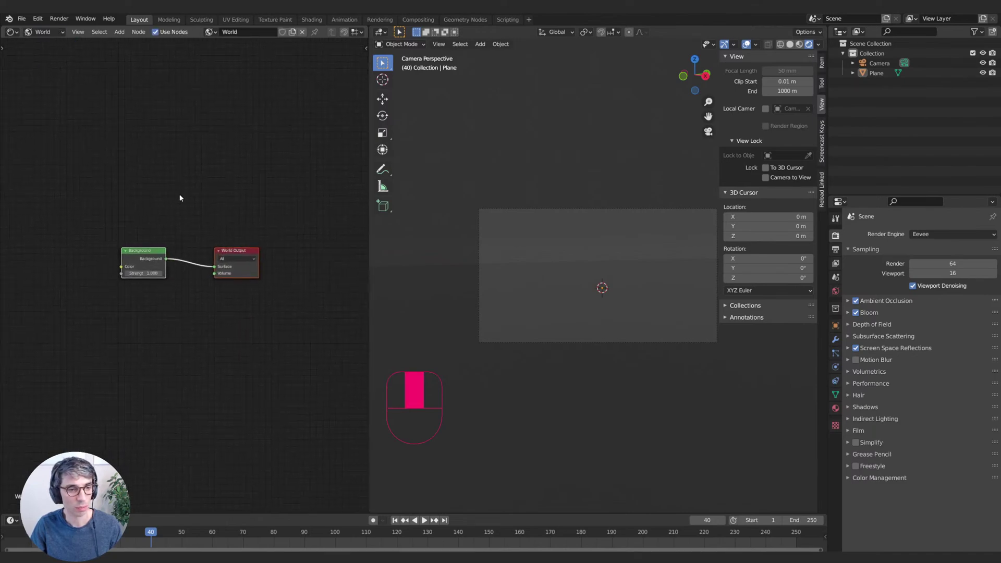
pyautogui.moveTo(148, 265); pyautogui.dragTo(148, 258)
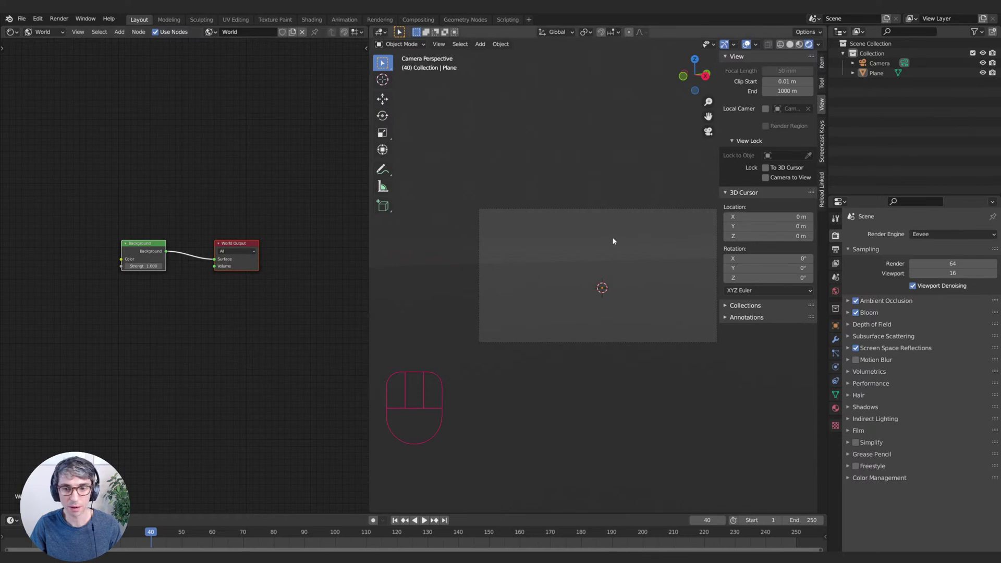
# - Add an Environment Texture node, load studio_garden_2k.exr and connect its Color output to the Background node's Color input
pyautogui.hotkey('shift', 'a')
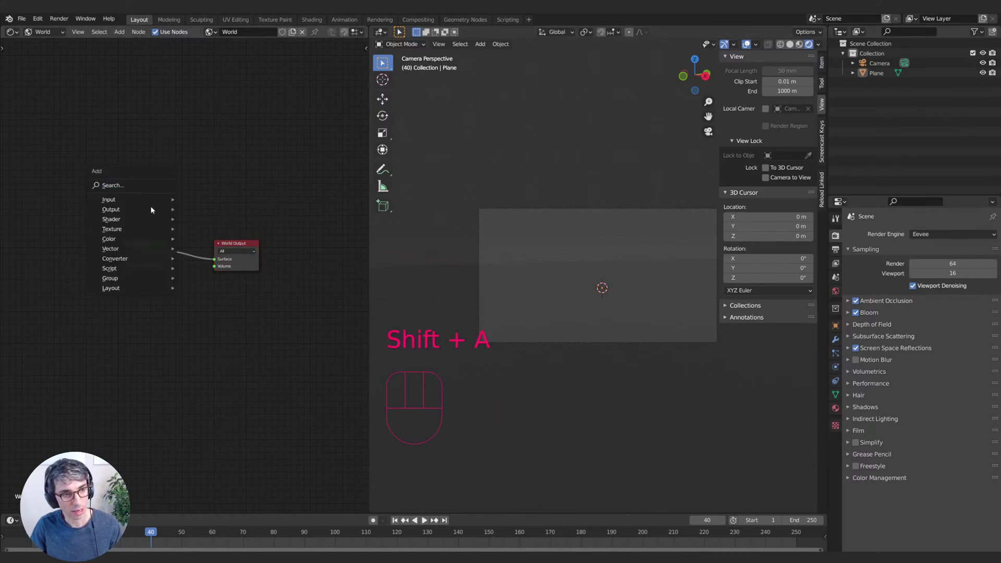
pyautogui.moveTo(148, 230)
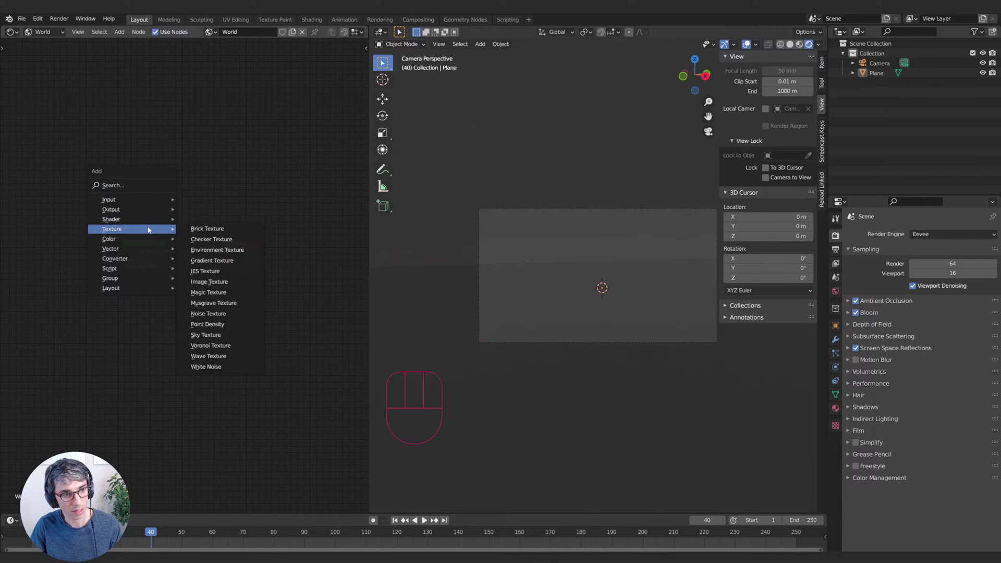
pyautogui.click(217, 250)
pyautogui.click(63, 298)
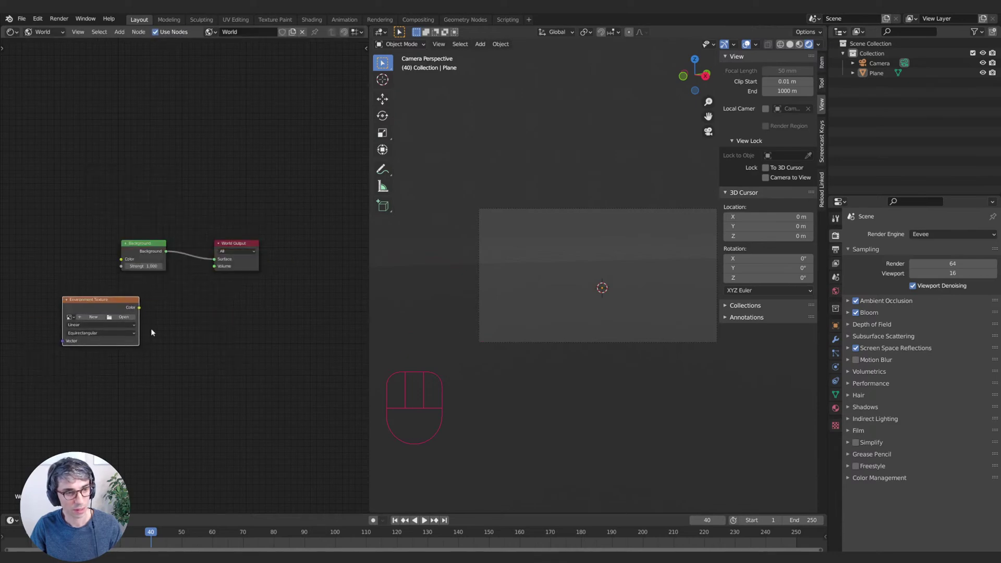
pyautogui.click(120, 318)
pyautogui.press('Escape')
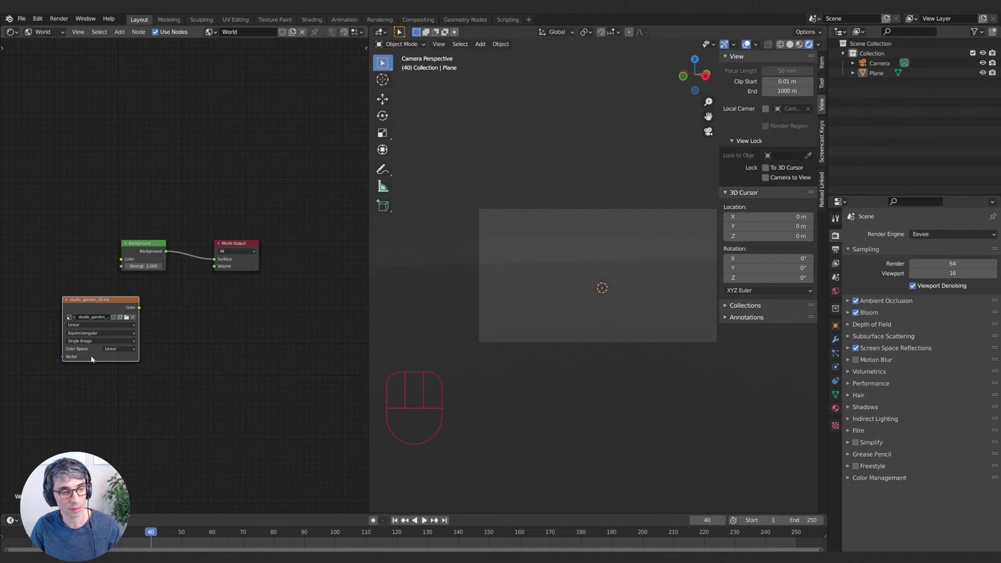
pyautogui.moveTo(122, 310); pyautogui.dragTo(121, 259)
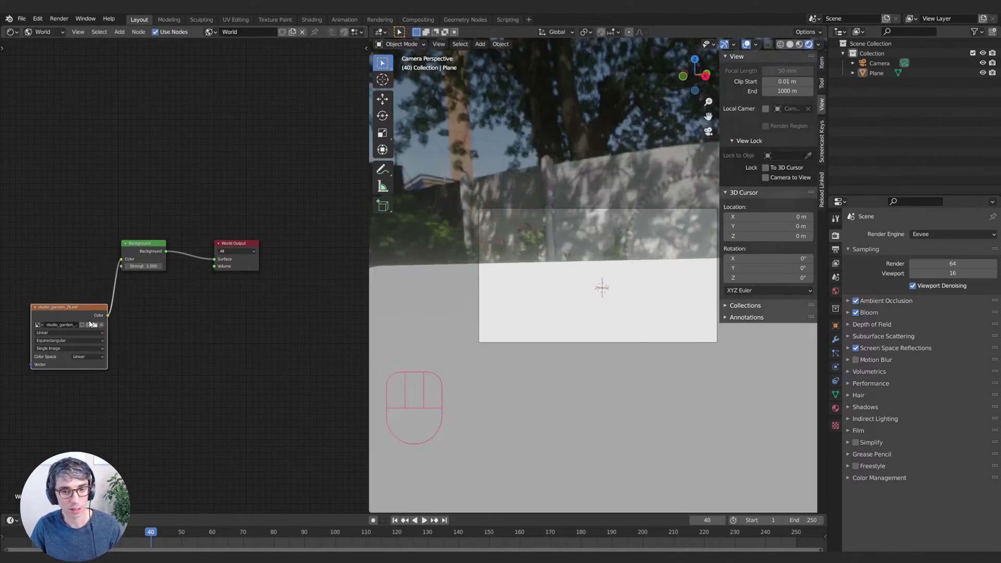
# - Make room before the Environment Texture node and add a Mapping node there
pyautogui.moveTo(149, 358); pyautogui.dragTo(264, 362, button='middle')
pyautogui.moveTo(156, 380); pyautogui.dragTo(226, 364, button='middle')
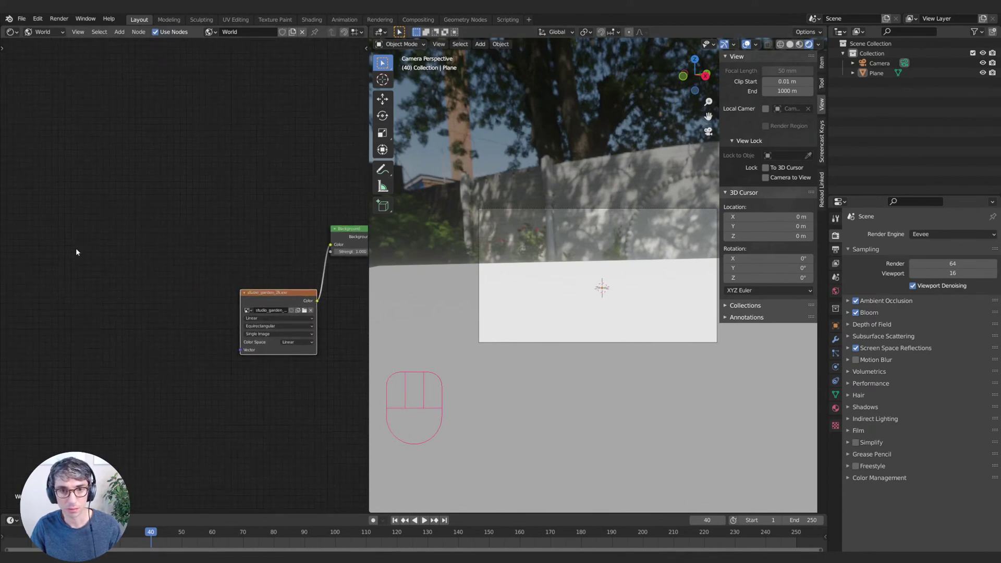
pyautogui.moveTo(88, 251); pyautogui.dragTo(138, 239, button='middle')
pyautogui.moveTo(281, 272)
pyautogui.mouseDown(button='middle')
pyautogui.moveTo(236, 282)
pyautogui.moveTo(178, 273)
pyautogui.mouseUp(button='middle')
pyautogui.click(180, 282)
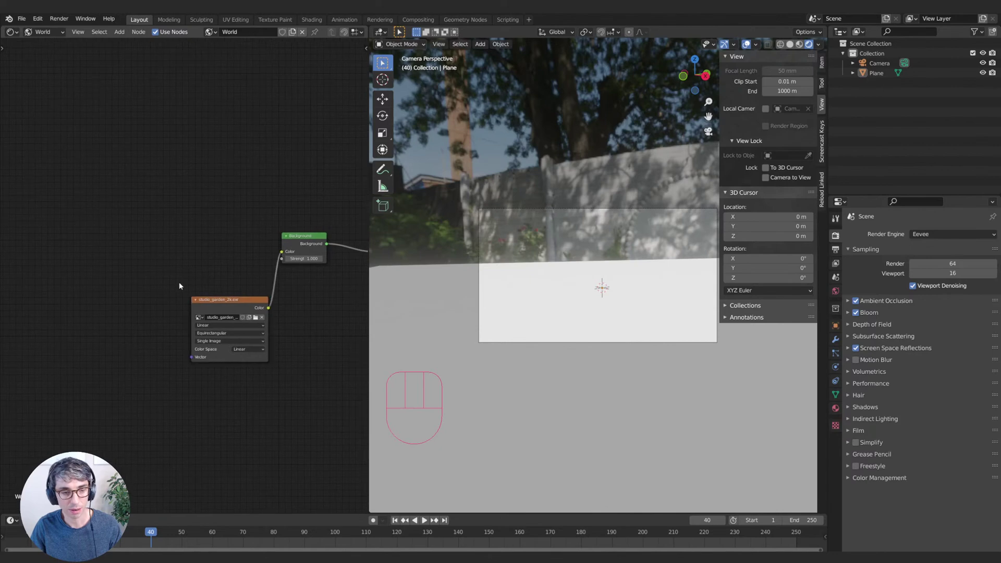
pyautogui.hotkey('shift', 'a')
pyautogui.click(142, 246)
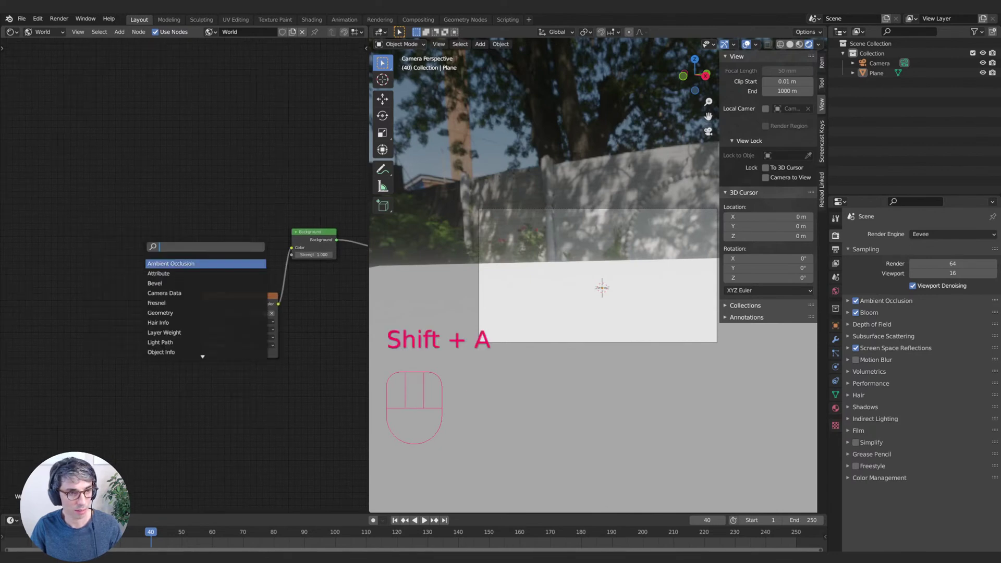
pyautogui.write('mapp')
pyautogui.press('Return')
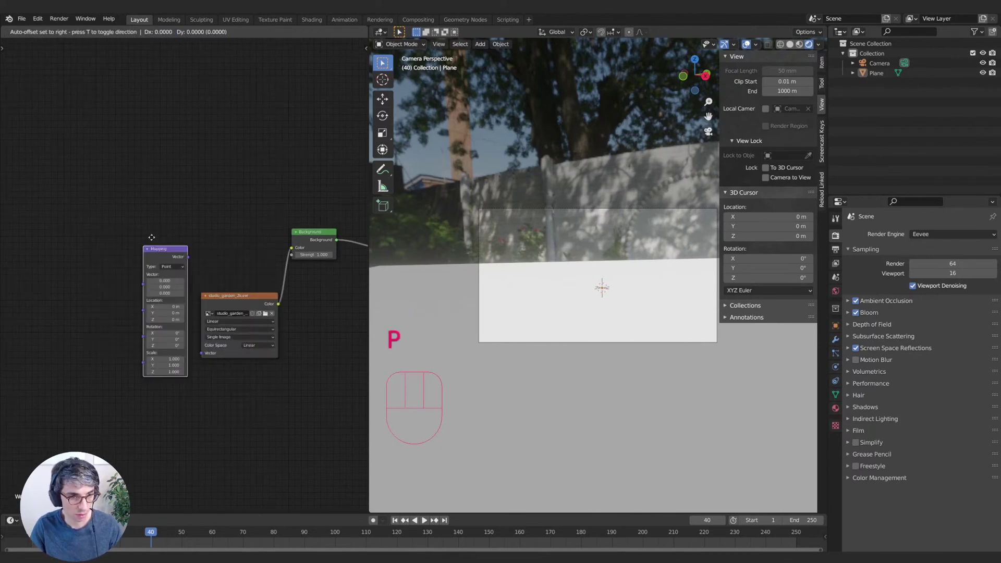
# - Add a Texture Coordinate node and link its Generated output through the Mapping node to the Environment Texture's Vector input
pyautogui.hotkey('shift', 'a')
pyautogui.click(97, 201)
pyautogui.write('text')
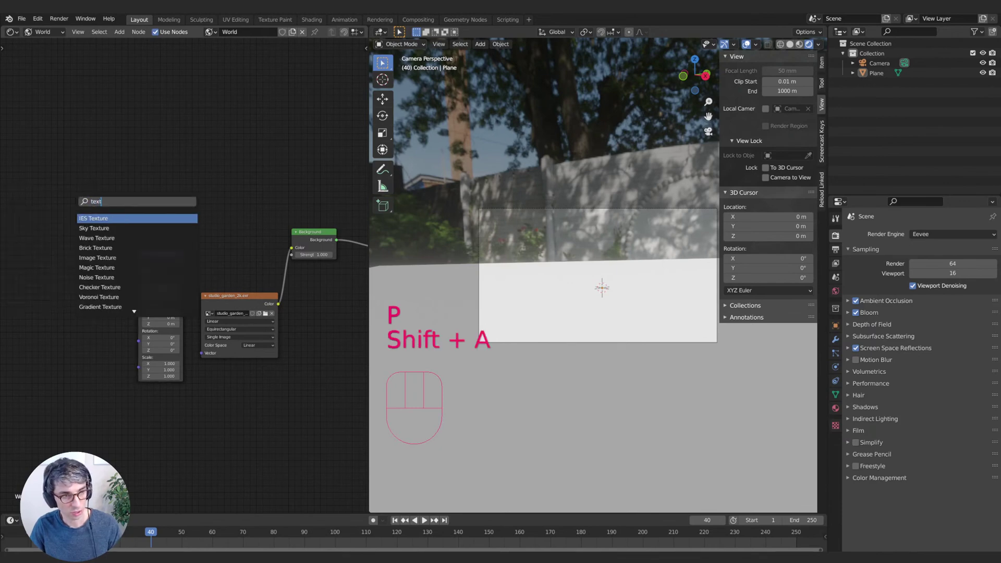
pyautogui.write(' coord')
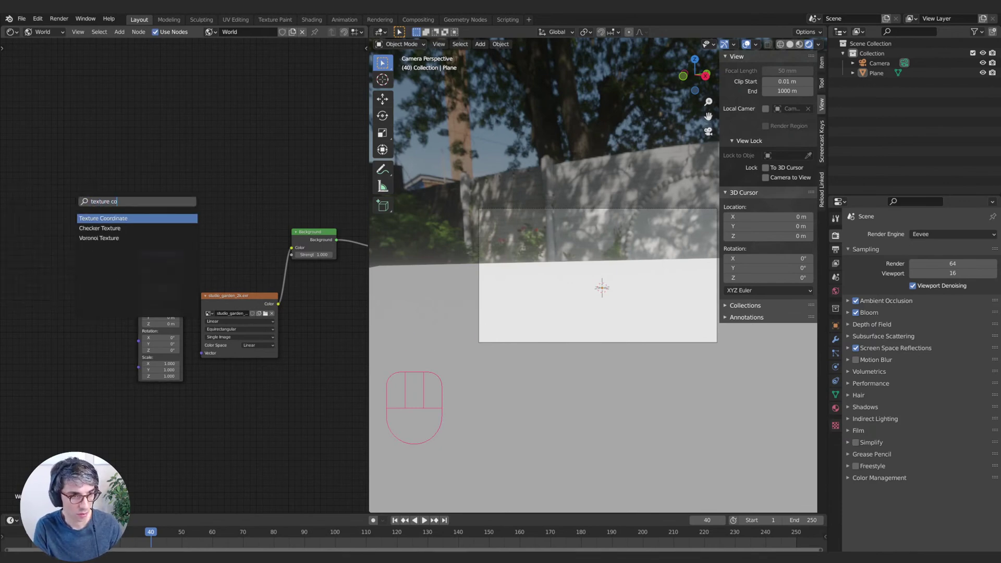
pyautogui.press('Return')
pyautogui.click(28, 293)
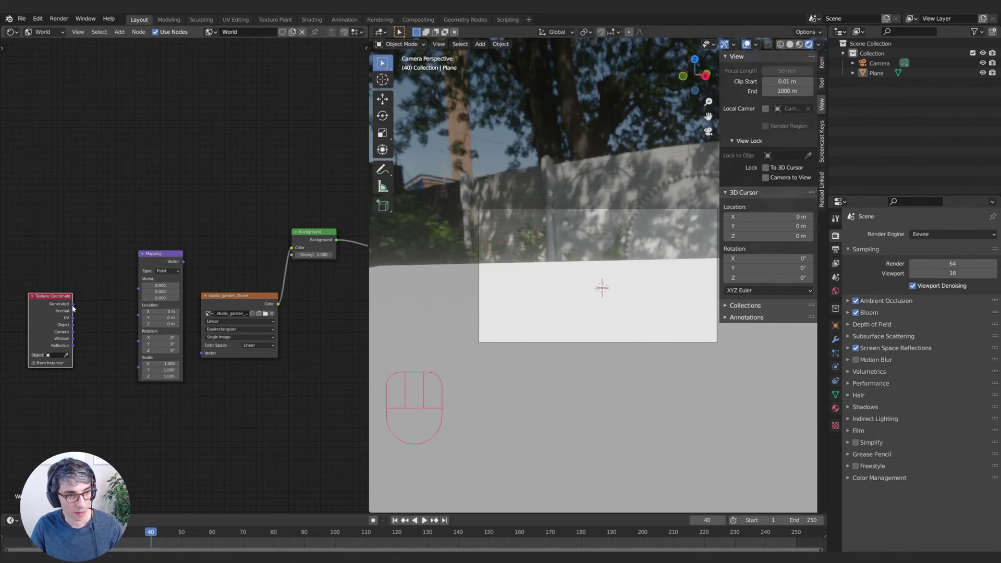
pyautogui.moveTo(73, 305); pyautogui.dragTo(138, 290)
pyautogui.moveTo(160, 254); pyautogui.dragTo(165, 311)
pyautogui.moveTo(208, 356); pyautogui.dragTo(207, 354)
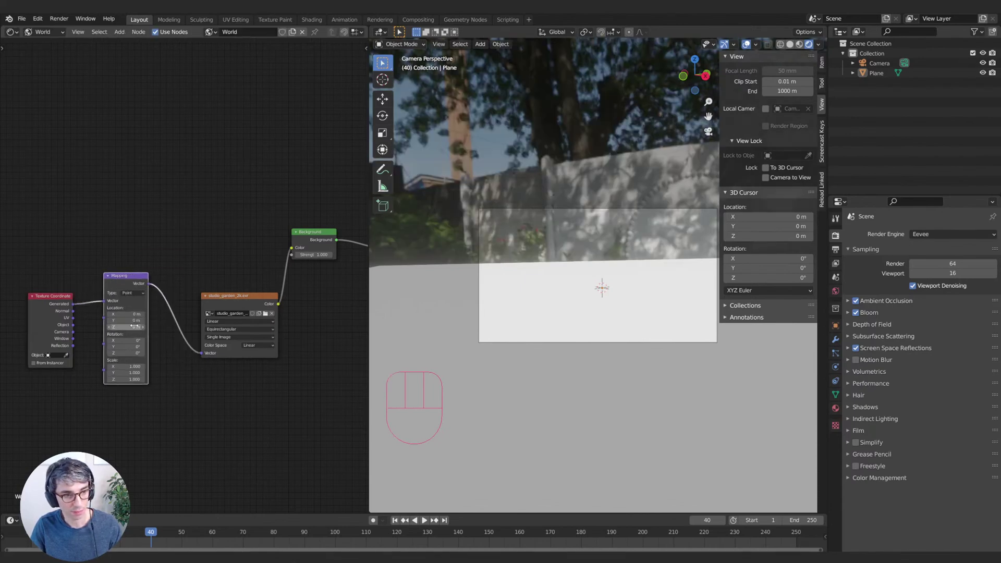
# - Reposition the HDRI with the Mapping node, using location X -0.11 m, Y -0.17 m, Z -0.27 m and Z rotation 5.1°
pyautogui.moveTo(125, 353)
pyautogui.mouseDown()
pyautogui.moveTo(180, 353)
pyautogui.moveTo(100, 358)
pyautogui.moveTo(177, 358)
pyautogui.moveTo(115, 351)
pyautogui.moveTo(136, 340)
pyautogui.moveTo(148, 339)
pyautogui.moveTo(125, 340)
pyautogui.moveTo(131, 353)
pyautogui.moveTo(145, 353)
pyautogui.moveTo(10, 353)
pyautogui.moveTo(137, 353)
pyautogui.mouseUp()
pyautogui.hotkey('ctrl', 'z')
pyautogui.hotkey('ctrl', 'z')
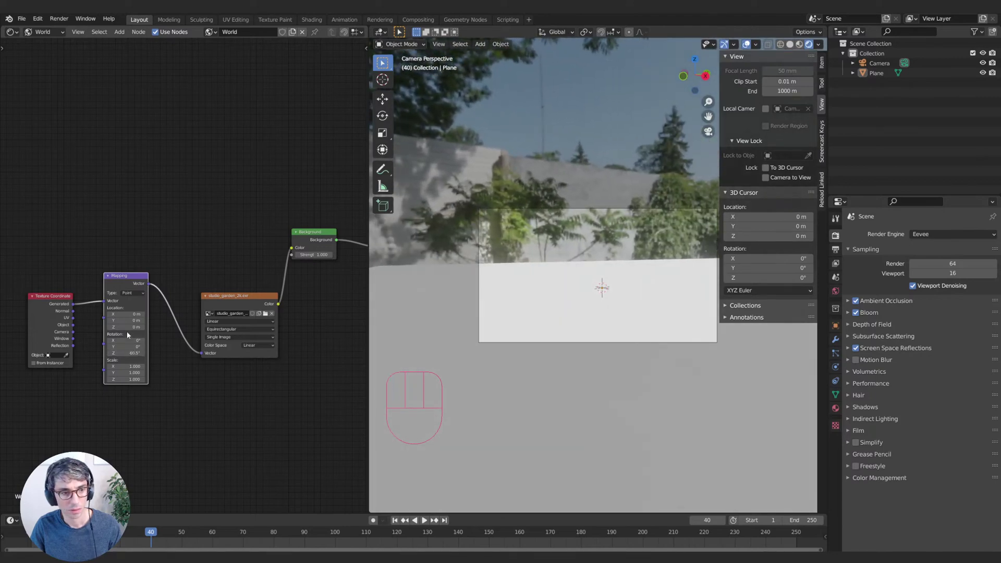
pyautogui.moveTo(127, 314); pyautogui.dragTo(119, 315)
pyautogui.moveTo(127, 321)
pyautogui.mouseDown()
pyautogui.moveTo(138, 320)
pyautogui.moveTo(128, 321)
pyautogui.mouseUp()
pyautogui.keyDown('shift'); pyautogui.moveTo(127, 327); pyautogui.dragTo(127, 353); pyautogui.keyUp('shift')
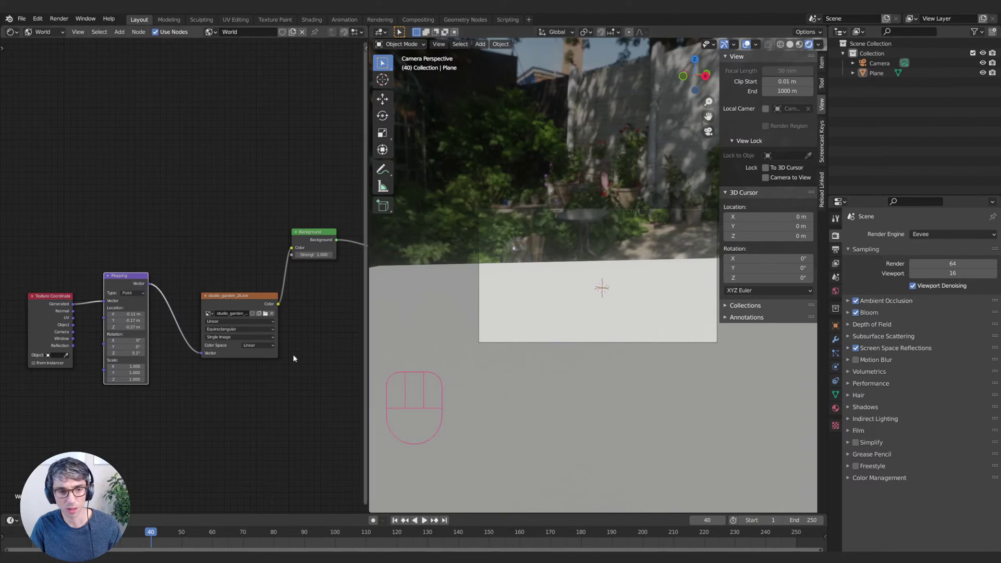
# - Select the camera and raise its viewport Passepartout opacity to 1.000
pyautogui.click(879, 63)
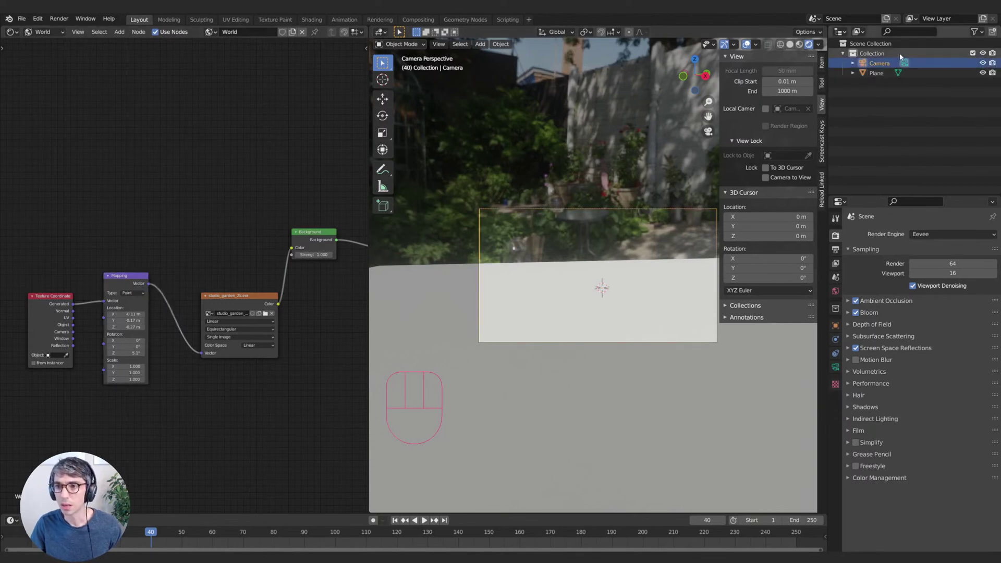
pyautogui.click(837, 368)
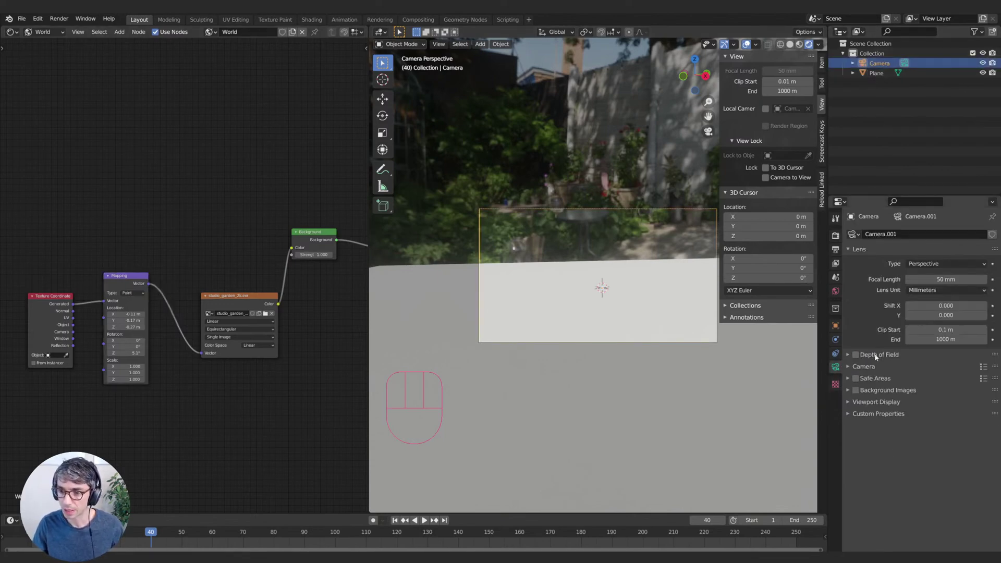
pyautogui.click(877, 401)
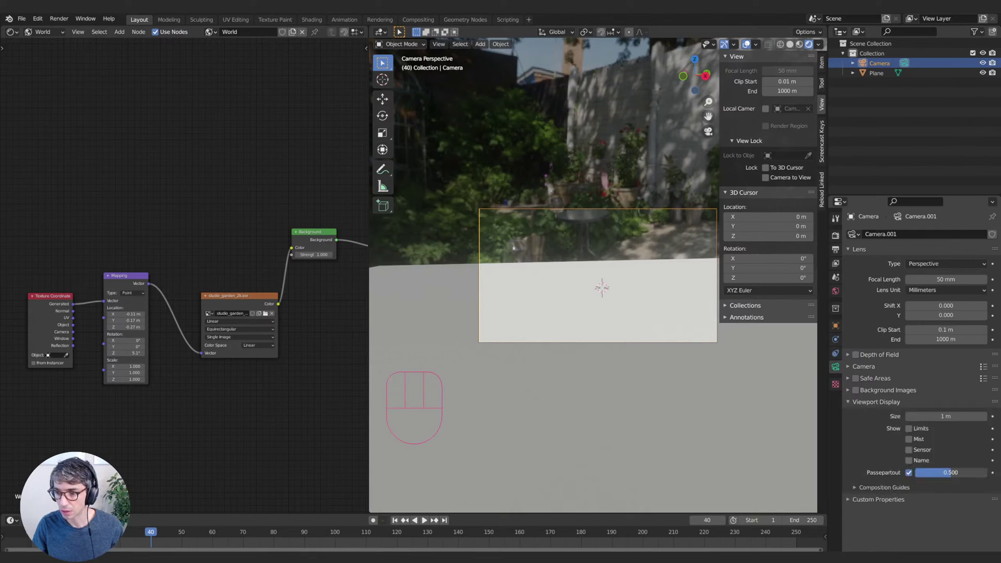
pyautogui.moveTo(950, 472); pyautogui.dragTo(987, 472)
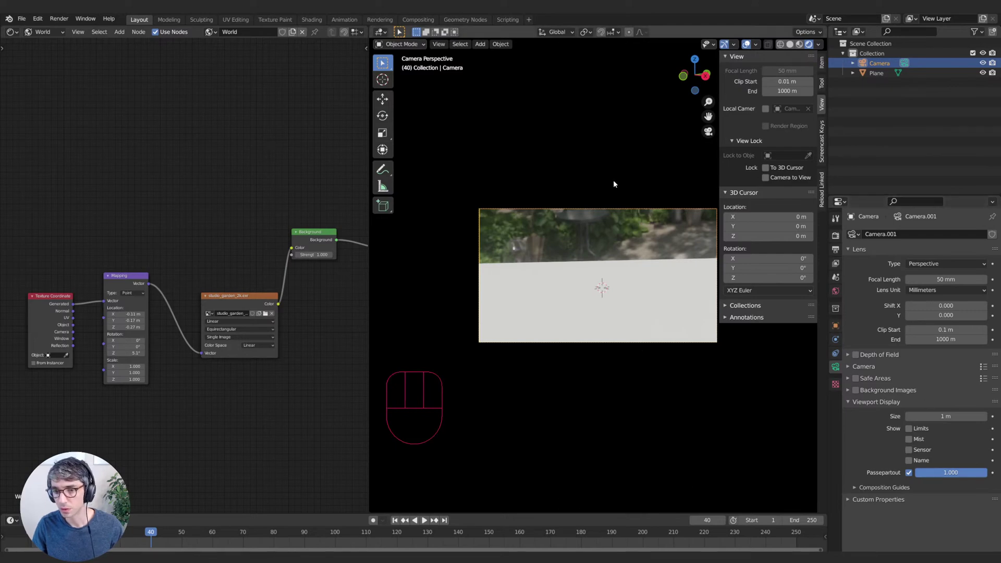
# - Hide the rendered viewport's sidebar and enlarge the camera frame in the view
pyautogui.press('n')
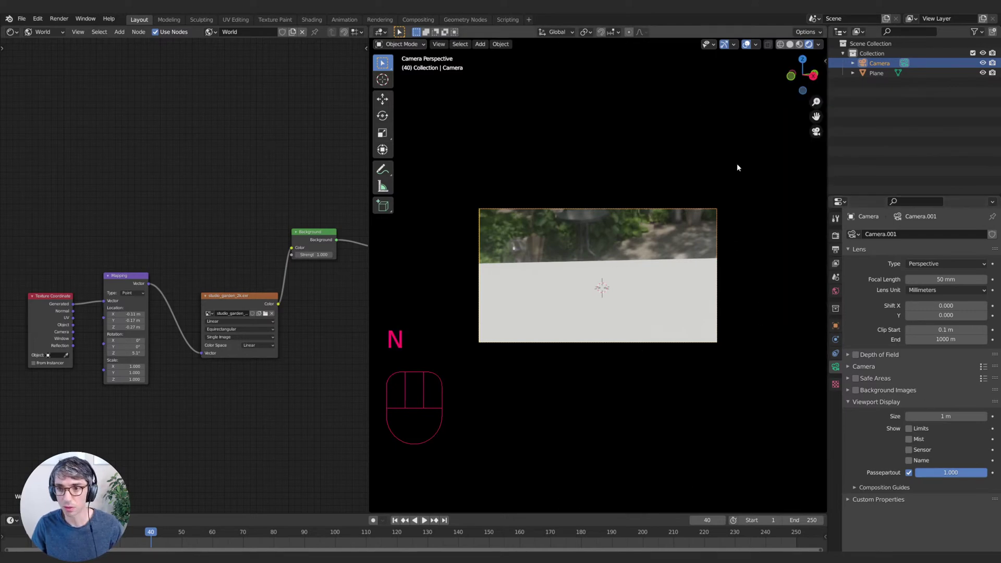
pyautogui.click(825, 62)
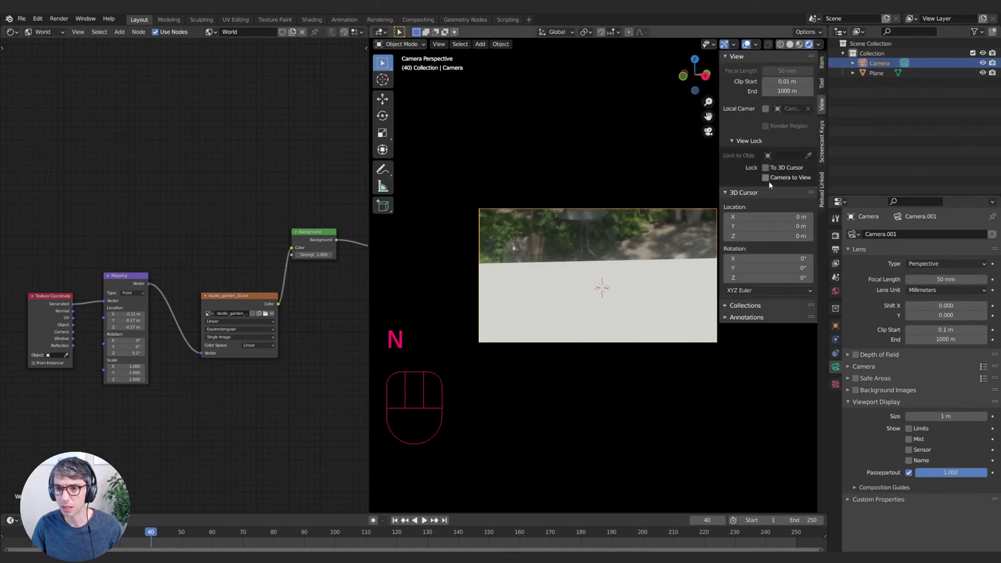
pyautogui.press('n')
pyautogui.scroll(3, 662, 281)
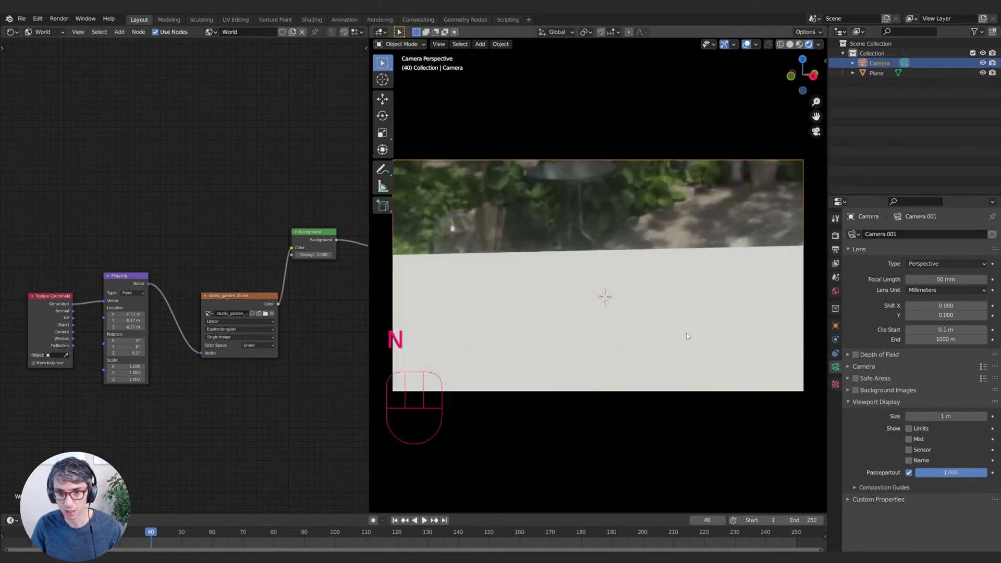
pyautogui.scroll(-2, 679, 299)
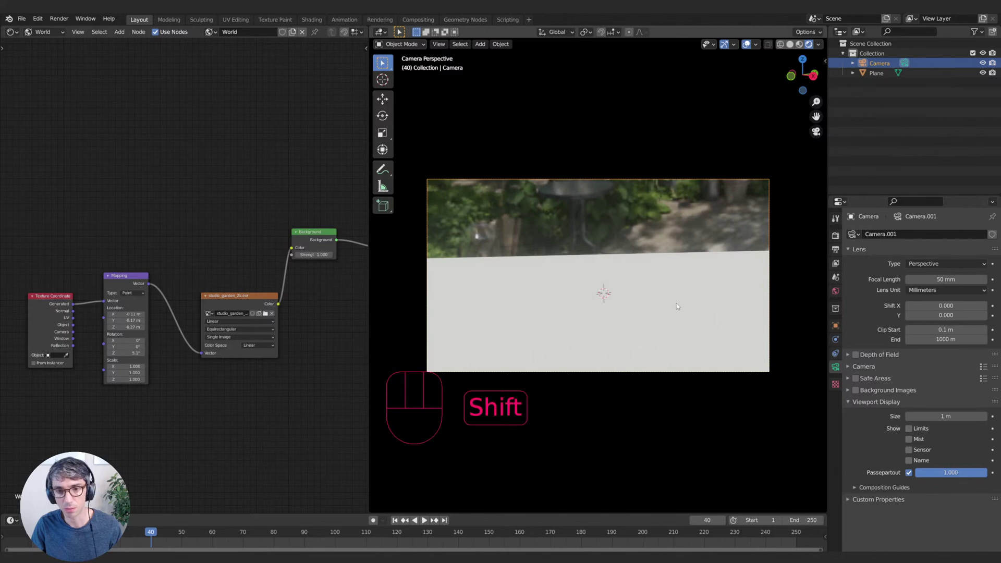
pyautogui.keyDown('shift'); pyautogui.moveTo(677, 304); pyautogui.dragTo(678, 312, button='middle'); pyautogui.keyUp('shift')
# - Select the ground plane, switch the Shader Editor to Object shading and create a new material for the plane
pyautogui.press('KP_0')
pyautogui.click(616, 315)
pyautogui.moveTo(610, 316)
pyautogui.mouseDown(button='middle')
pyautogui.moveTo(556, 324)
pyautogui.moveTo(587, 339)
pyautogui.moveTo(628, 336)
pyautogui.moveTo(625, 327)
pyautogui.mouseUp(button='middle')
pyautogui.press('KP_0')
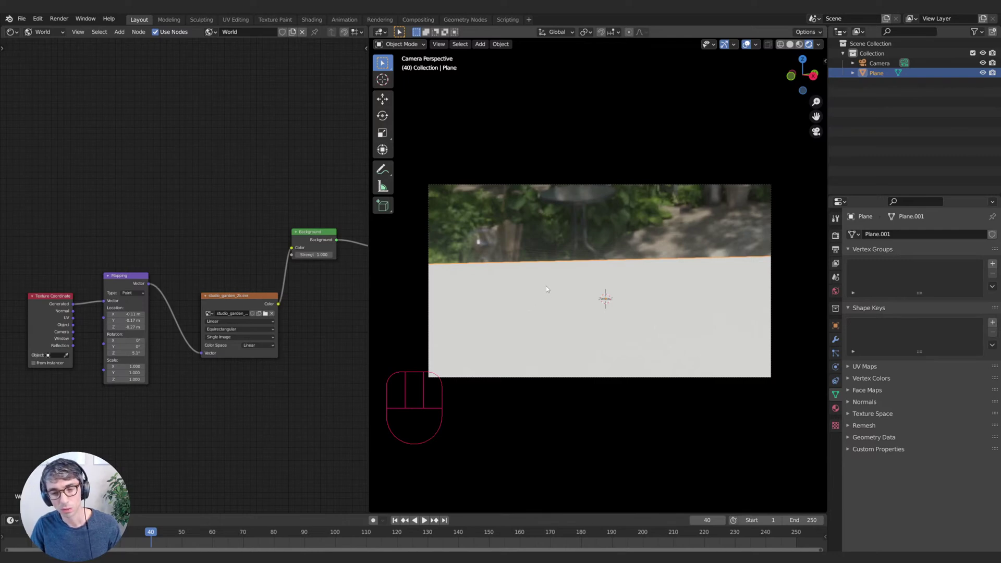
pyautogui.moveTo(45, 32)
pyautogui.mouseDown()
pyautogui.moveTo(42, 49)
pyautogui.moveTo(39, 40)
pyautogui.mouseUp()
pyautogui.click(248, 32)
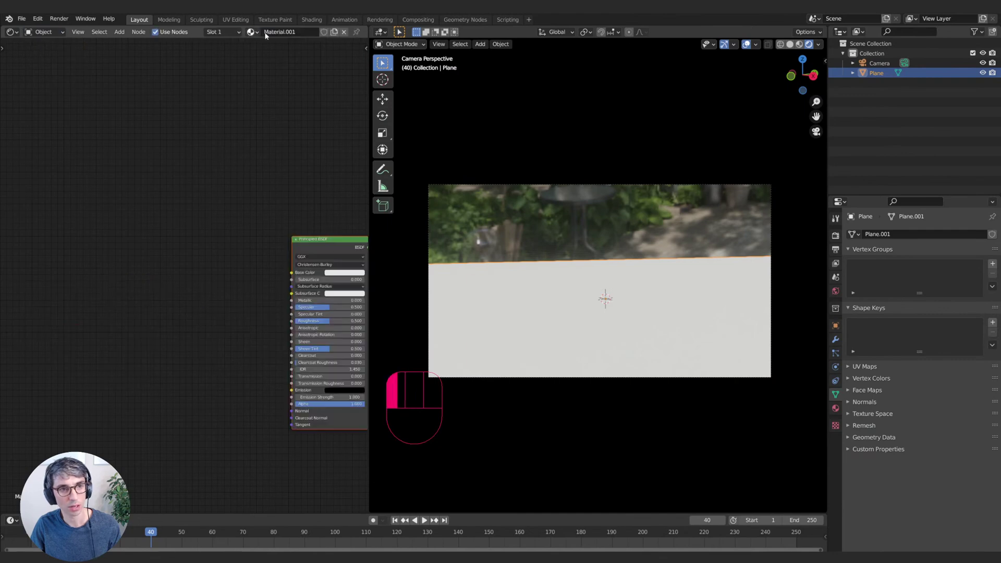
# - Add a Voronoi Texture node to the plane's material and place it well before the Principled BSDF
pyautogui.scroll(1, 209, 324)
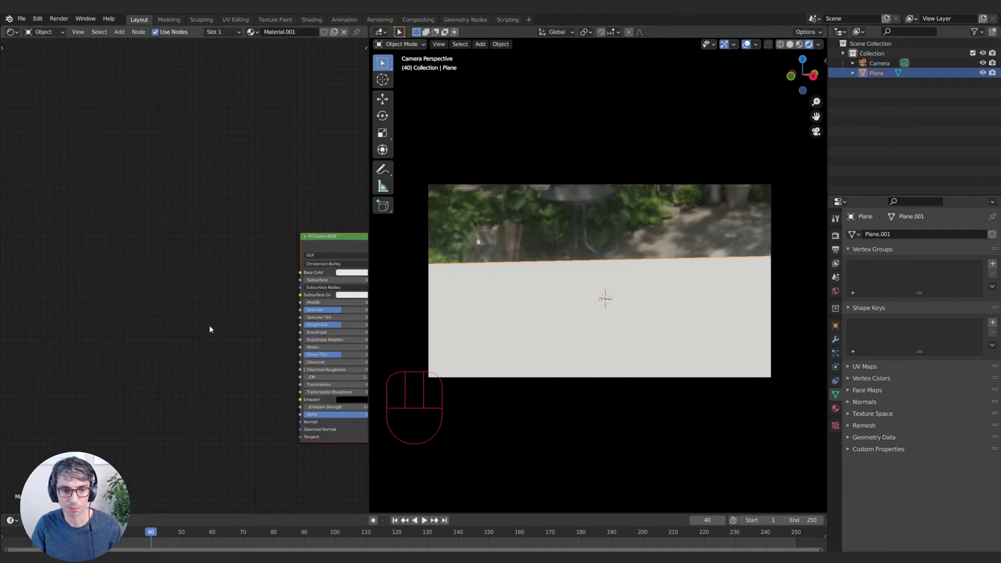
pyautogui.moveTo(224, 314); pyautogui.dragTo(186, 308, button='middle')
pyautogui.click(174, 315)
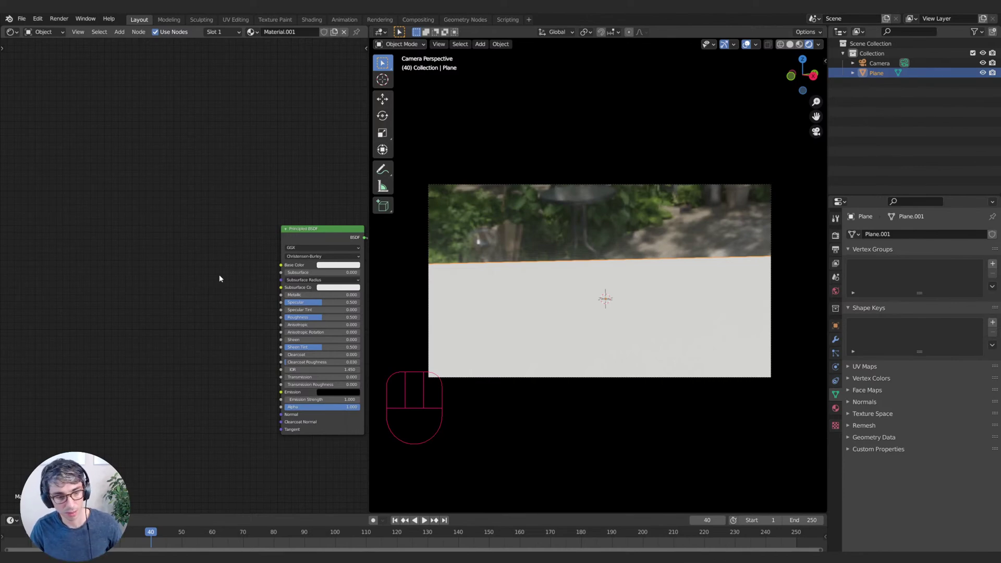
pyautogui.moveTo(221, 286); pyautogui.dragTo(204, 300, button='middle')
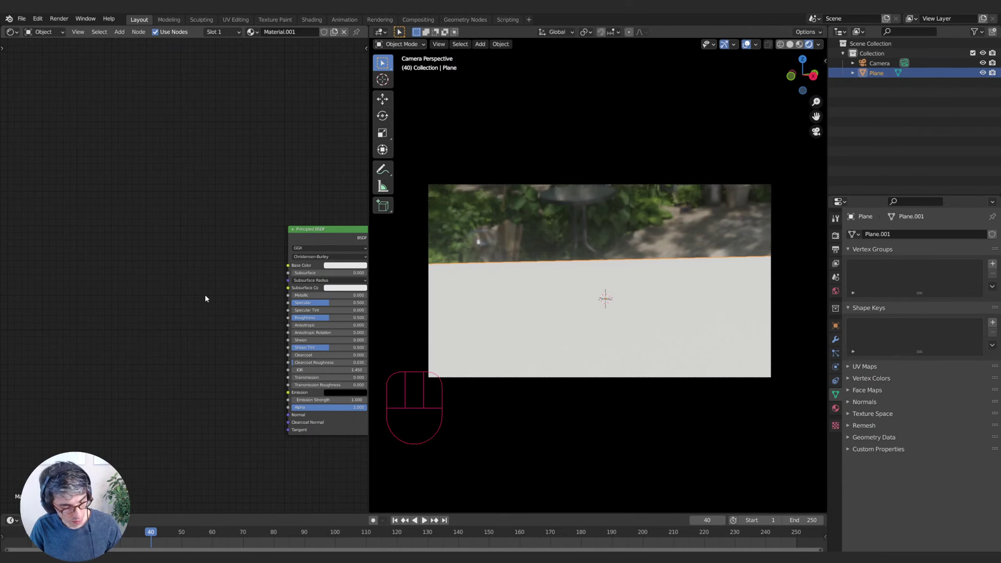
pyautogui.hotkey('shift', 'a')
pyautogui.moveTo(205, 296)
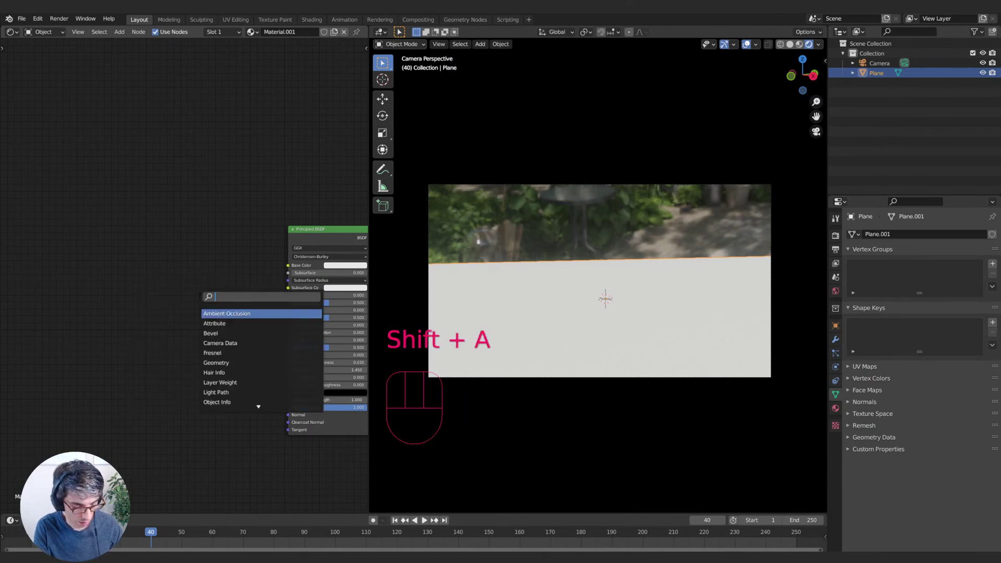
pyautogui.write('vor')
pyautogui.press('Return')
pyautogui.click(220, 309)
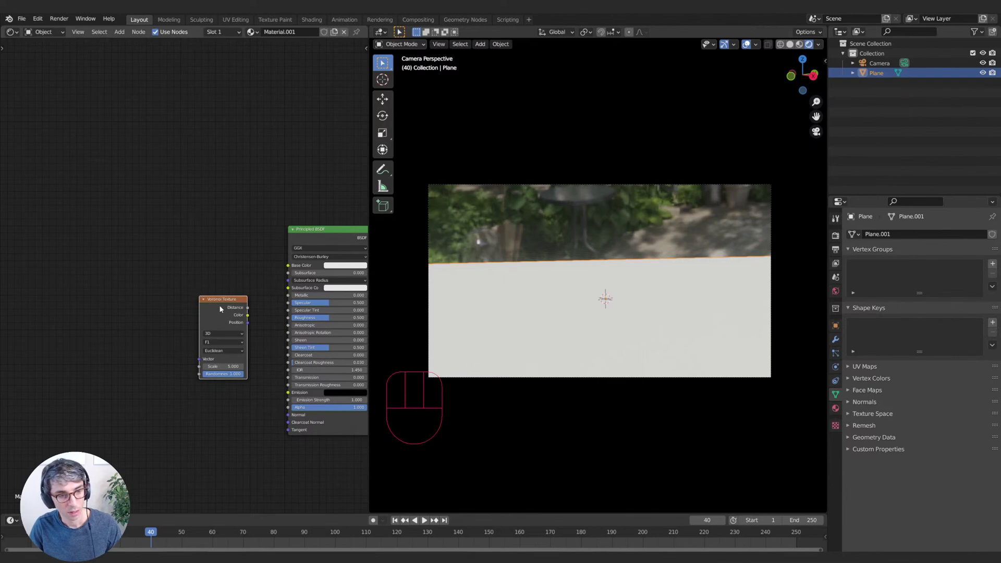
pyautogui.moveTo(219, 309); pyautogui.dragTo(101, 298)
# - Duplicate the Voronoi Texture node, position both copies side by side and link the second one's Distance to the Principled BSDF's Emission
pyautogui.hotkey('shift', 'a')
pyautogui.moveTo(163, 286)
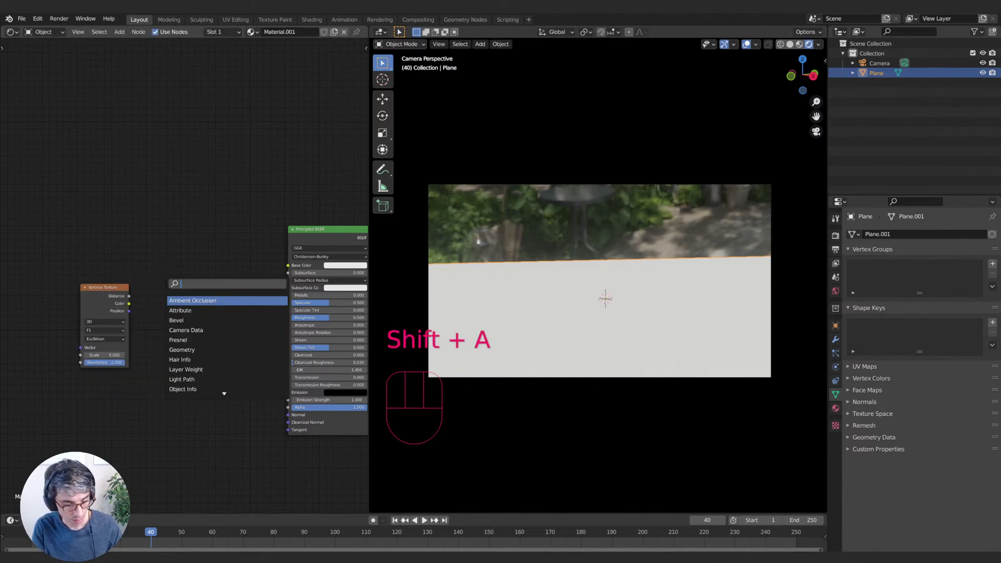
pyautogui.press('Escape')
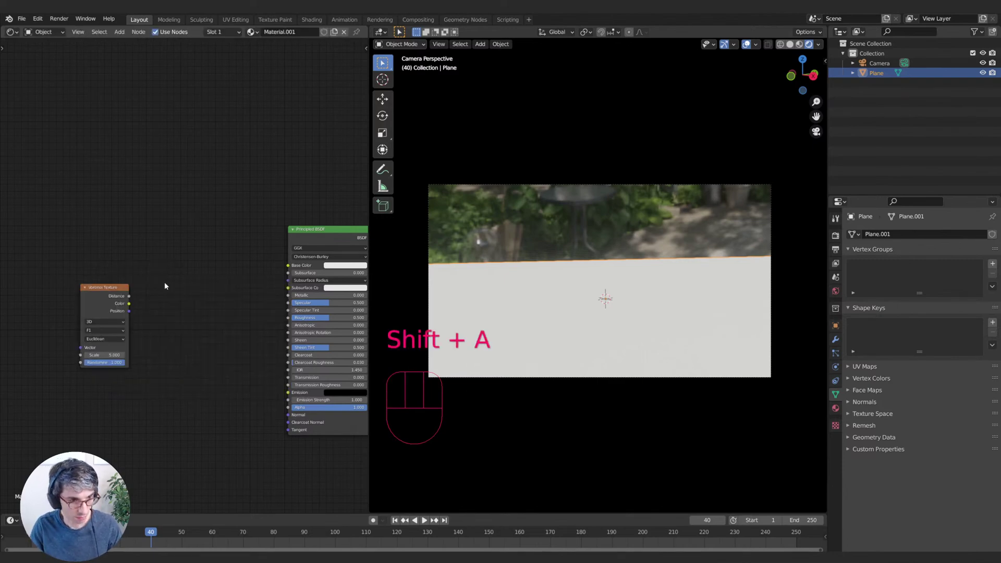
pyautogui.hotkey('shift', 'd')
pyautogui.moveTo(103, 304); pyautogui.dragTo(165, 340)
pyautogui.moveTo(93, 388); pyautogui.dragTo(40, 368)
pyautogui.moveTo(154, 329); pyautogui.dragTo(178, 344)
pyautogui.scroll(2, 183, 332)
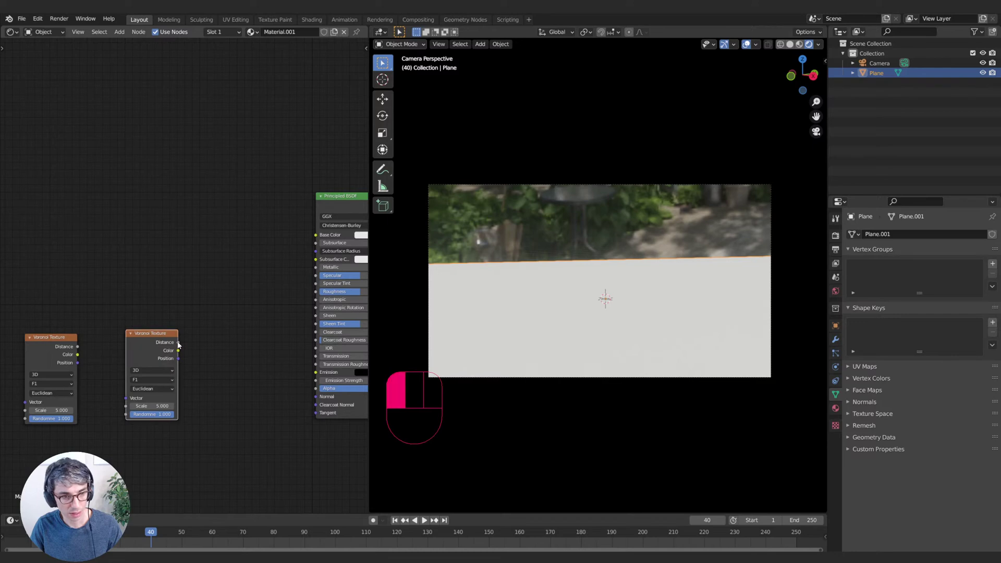
pyautogui.moveTo(317, 373); pyautogui.dragTo(317, 374)
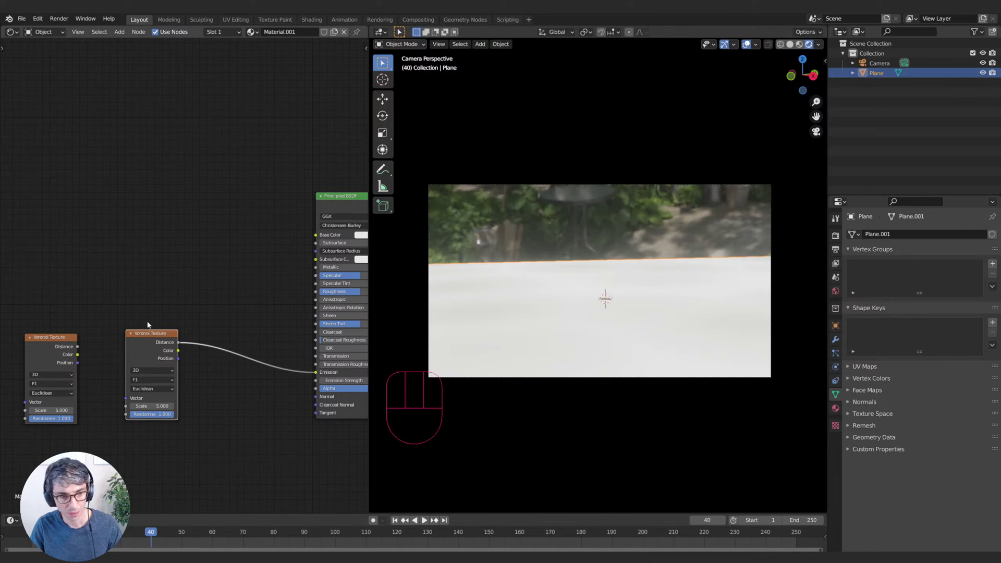
pyautogui.moveTo(148, 324); pyautogui.dragTo(135, 326)
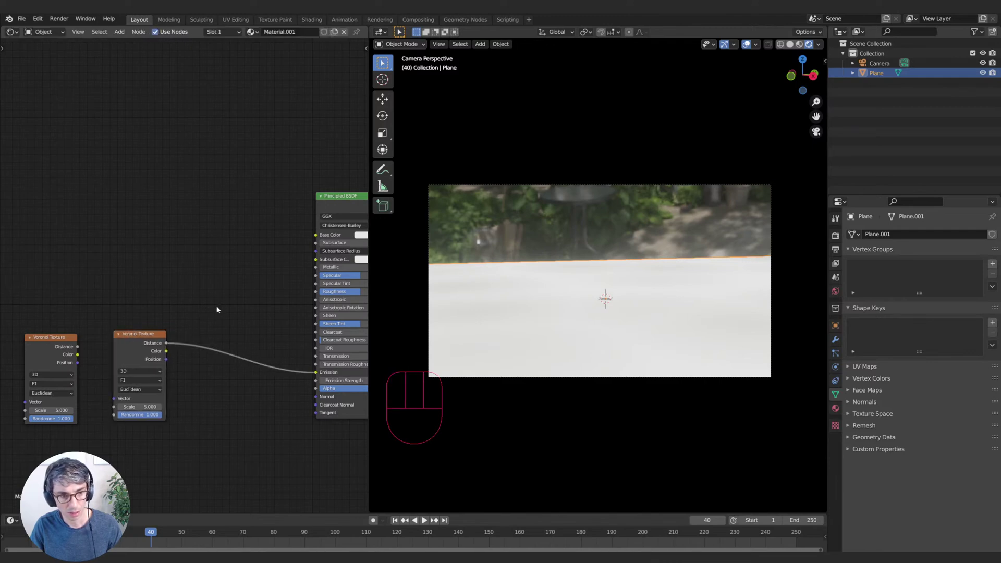
# - Insert a ColorRamp after the second Voronoi Texture, tighten its stops with white at 0.906, and also link its Color to Base Color
pyautogui.hotkey('shift', 'a')
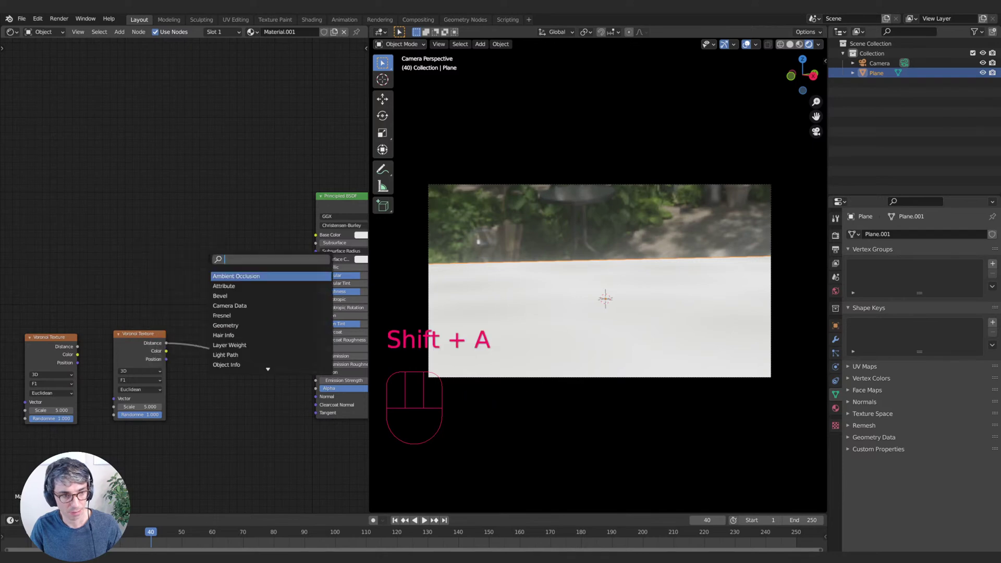
pyautogui.click(208, 259)
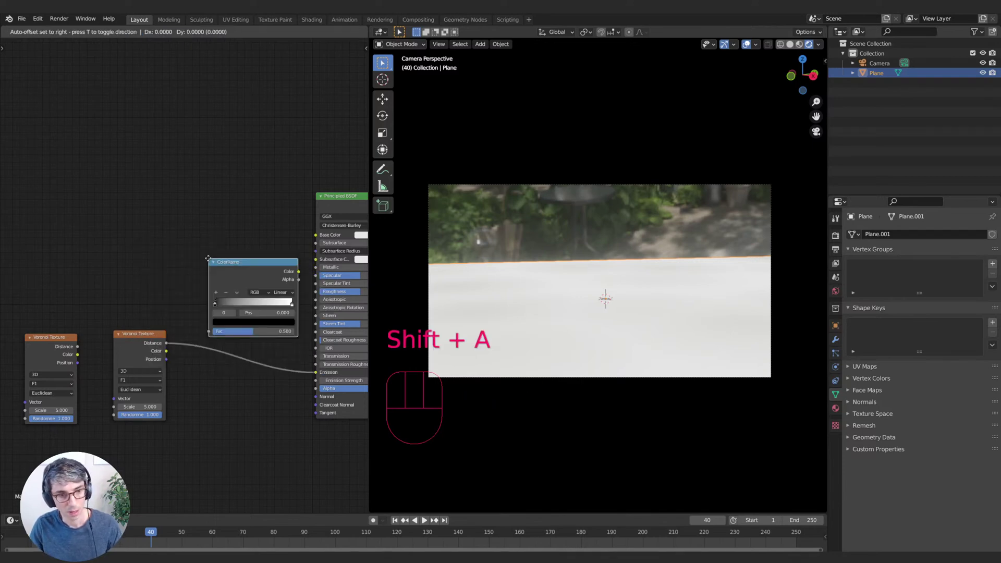
pyautogui.click(196, 292)
pyautogui.moveTo(209, 334); pyautogui.dragTo(269, 337)
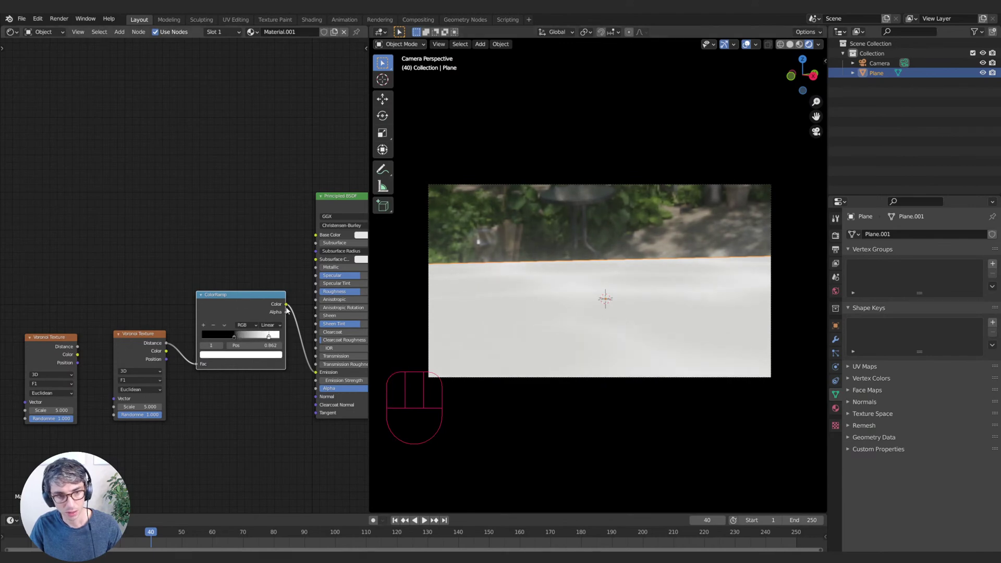
pyautogui.moveTo(286, 304); pyautogui.dragTo(316, 235)
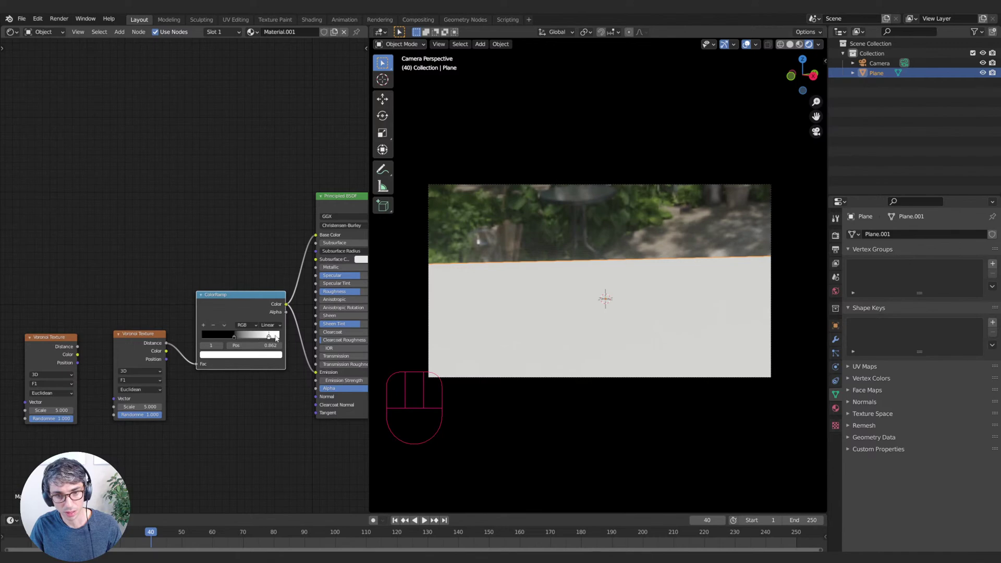
pyautogui.moveTo(276, 338); pyautogui.dragTo(279, 338)
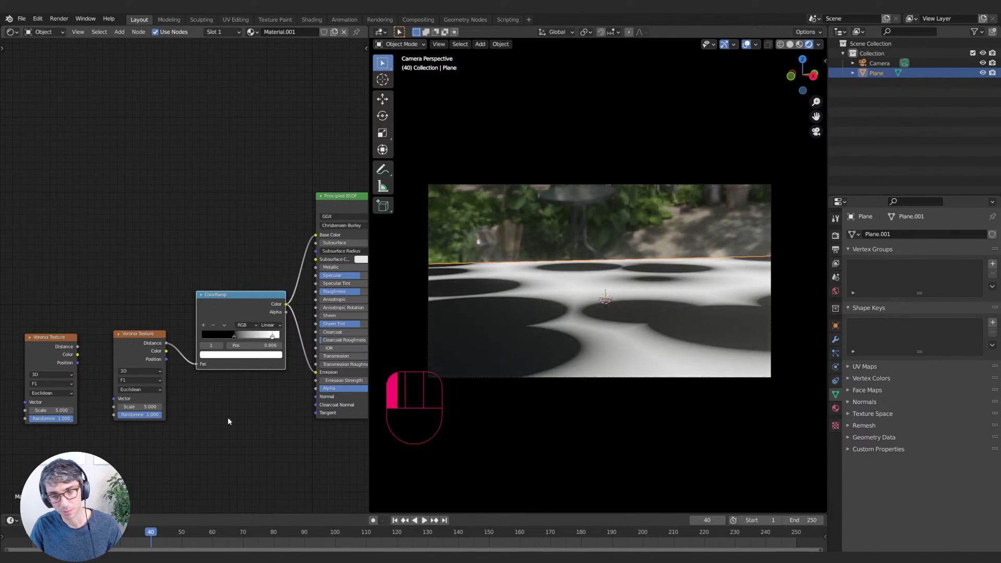
# - Link the first Voronoi Texture's Position to the second one's Vector and spread the ColorRamp stops apart, with white at 1.000
pyautogui.moveTo(228, 419); pyautogui.dragTo(248, 414, button='middle')
pyautogui.moveTo(84, 342); pyautogui.dragTo(140, 395)
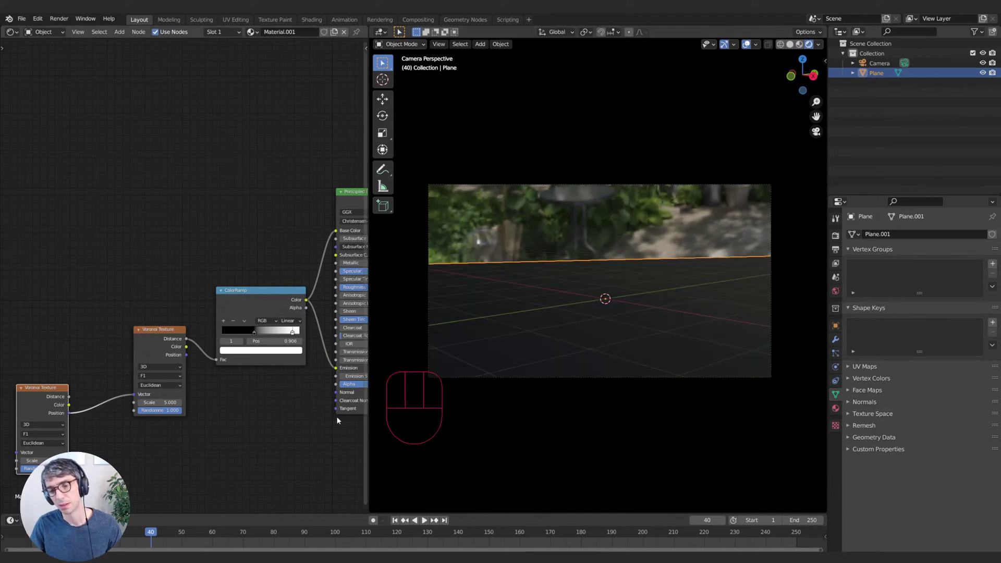
pyautogui.click(253, 332)
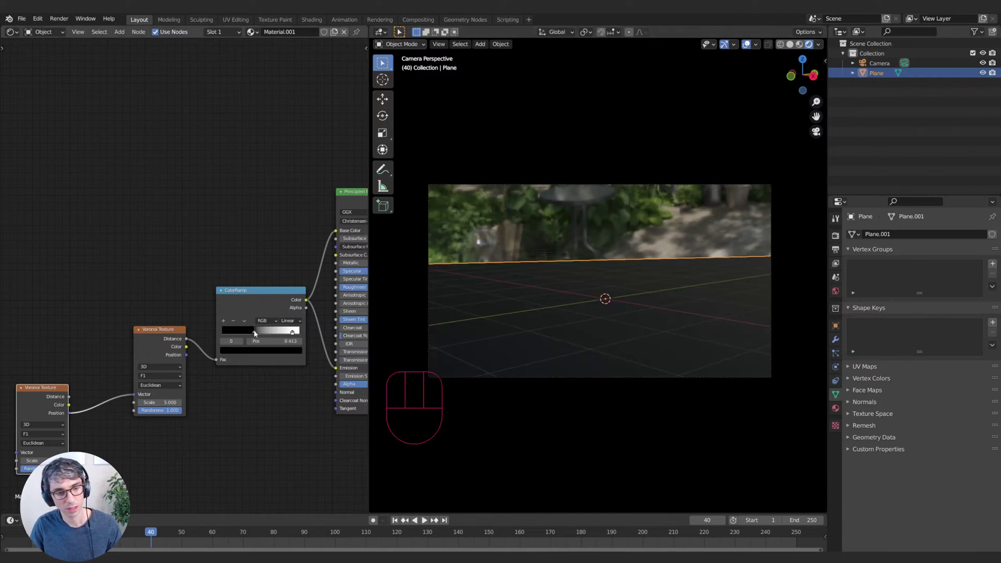
pyautogui.moveTo(254, 332); pyautogui.dragTo(207, 334)
pyautogui.moveTo(293, 332); pyautogui.dragTo(308, 333)
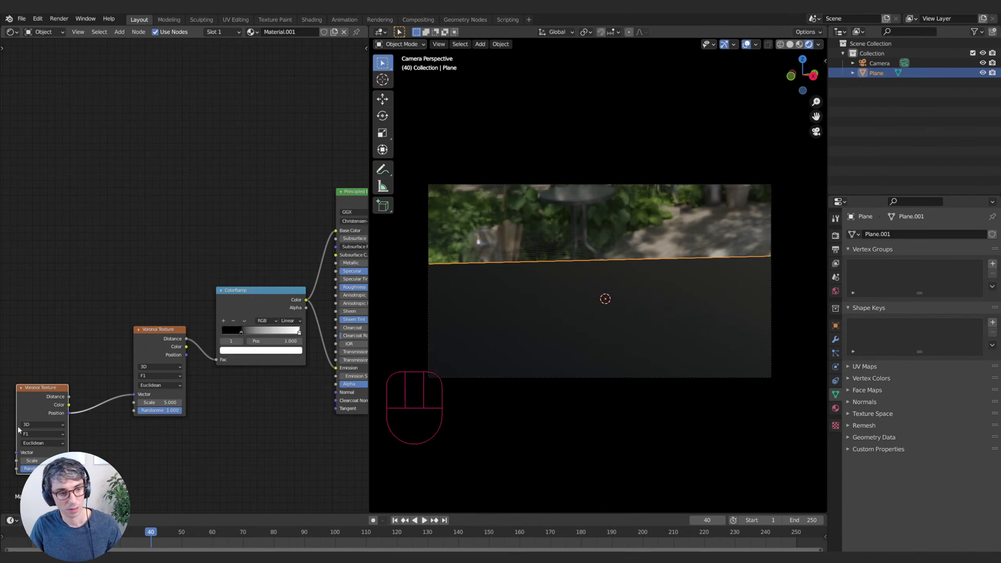
# - Try a higher Scale and the Manhattan distance metric on the first Voronoi Texture
pyautogui.moveTo(41, 461); pyautogui.dragTo(65, 461)
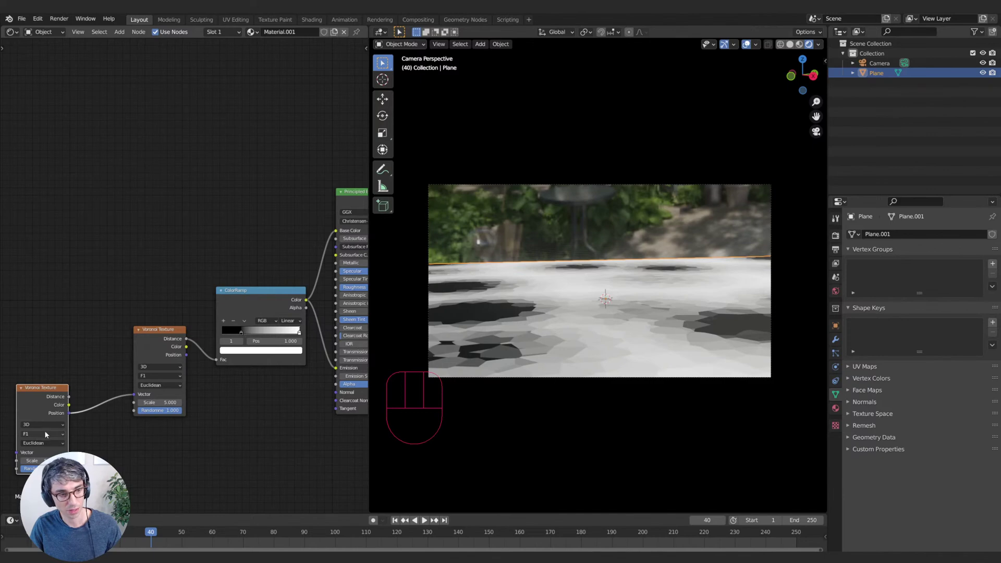
pyautogui.click(43, 435)
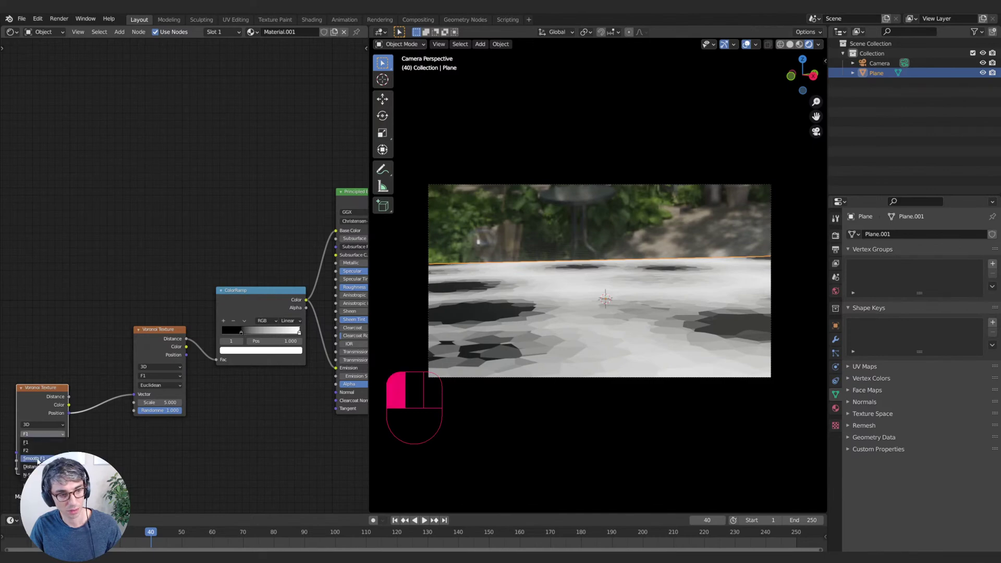
pyautogui.click(54, 443)
pyautogui.click(42, 460)
pyautogui.click(43, 461)
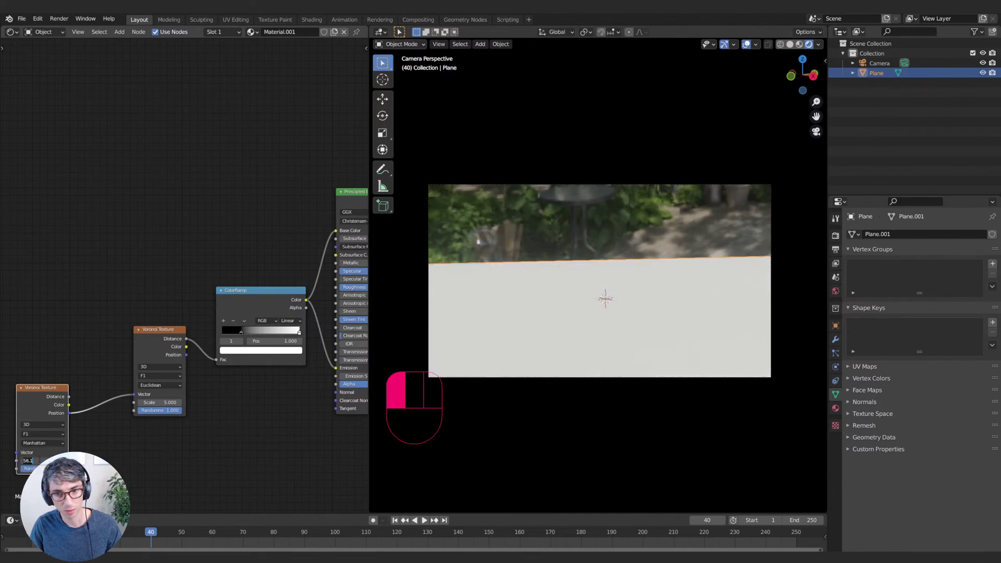
pyautogui.click(76, 448)
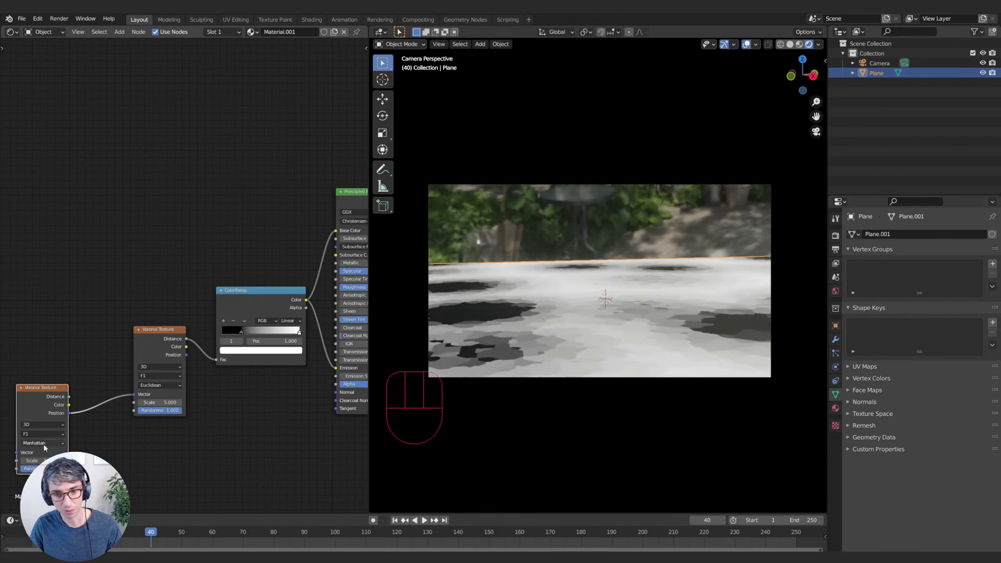
# - Switch the feature output of both Voronoi Texture nodes to Smooth F1
pyautogui.click(158, 386)
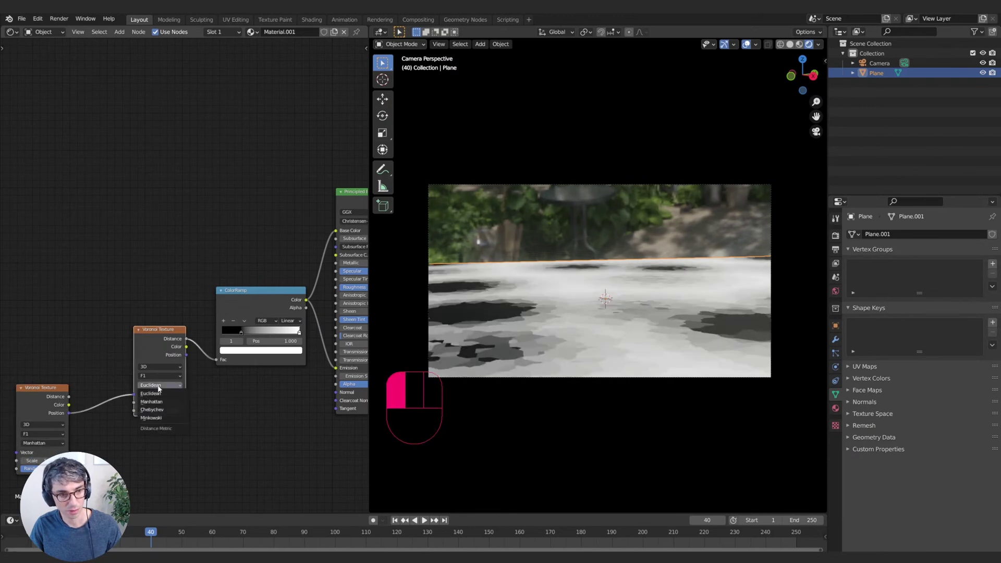
pyautogui.click(158, 386)
pyautogui.click(157, 376)
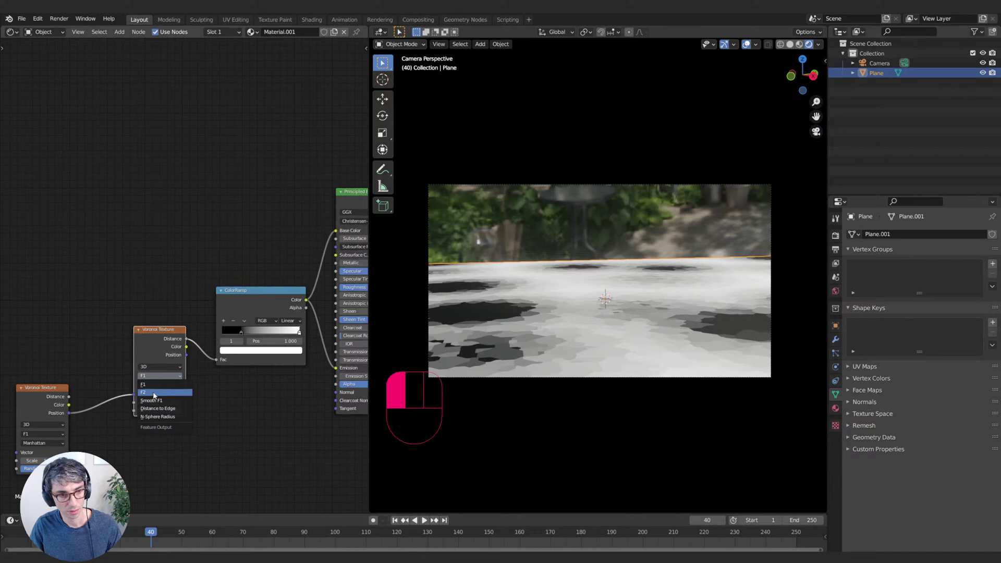
pyautogui.click(151, 400)
pyautogui.click(42, 434)
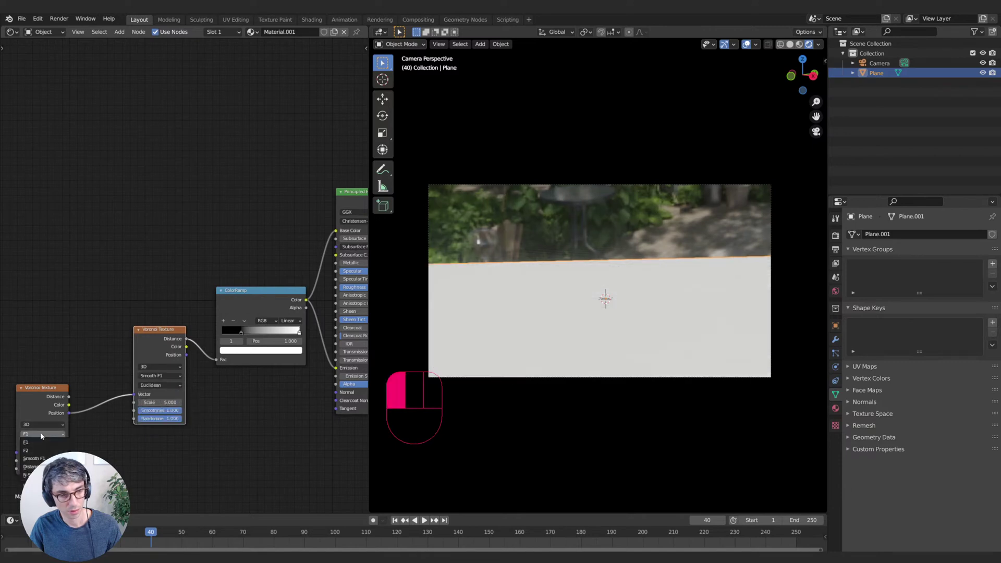
pyautogui.click(33, 459)
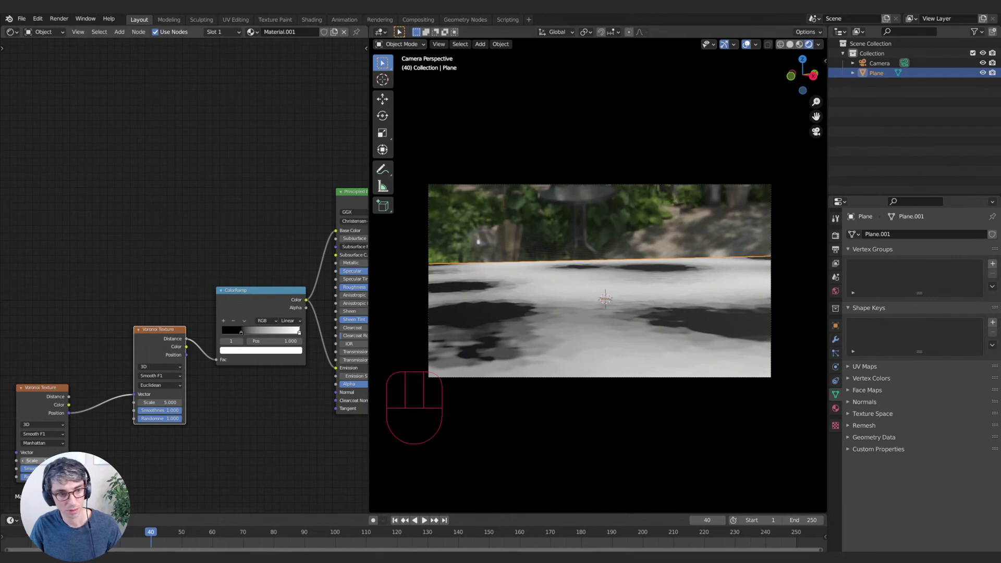
# - Try different Scale values on the first Voronoi Texture and a Scale of 8.200 on the second, judging the pattern from above
pyautogui.moveTo(32, 461); pyautogui.dragTo(54, 461)
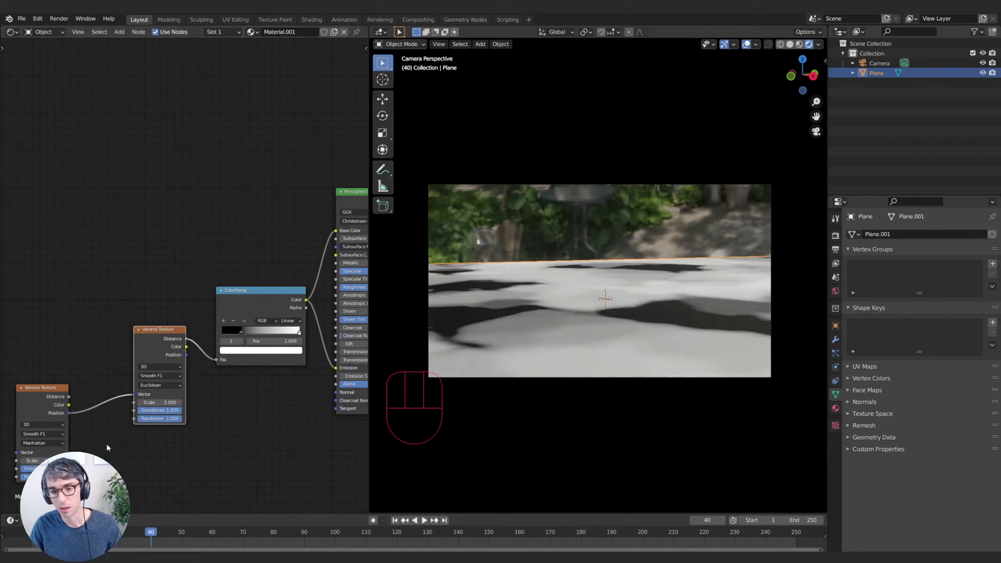
pyautogui.moveTo(537, 302); pyautogui.dragTo(641, 391, button='middle')
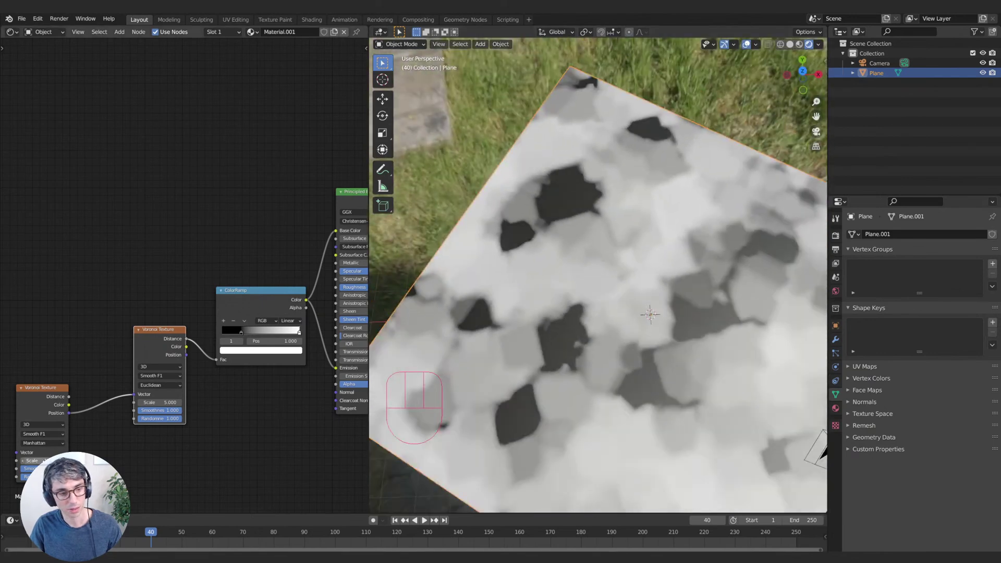
pyautogui.moveTo(50, 461); pyautogui.dragTo(63, 460)
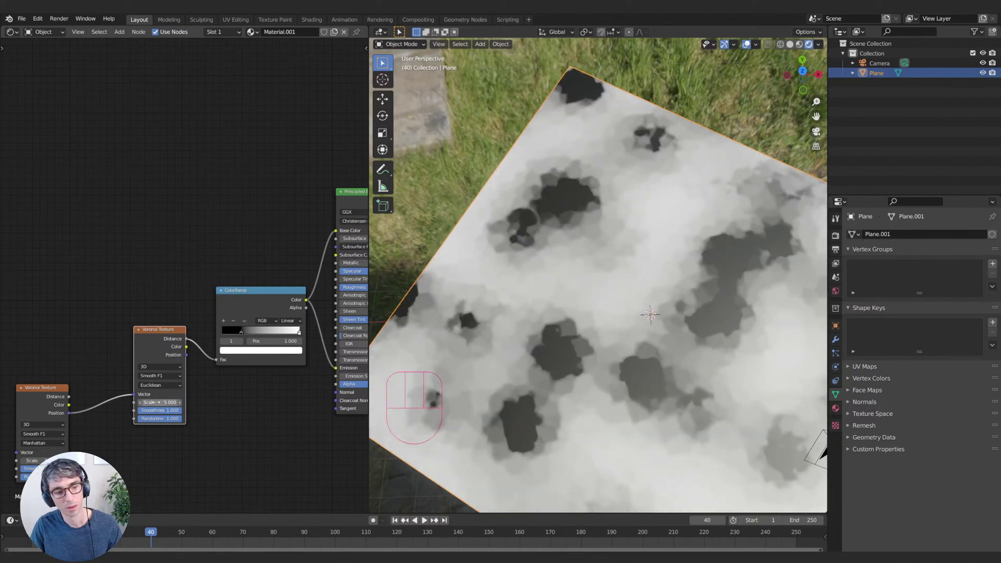
pyautogui.moveTo(155, 402)
pyautogui.mouseDown()
pyautogui.moveTo(144, 402)
pyautogui.moveTo(159, 403)
pyautogui.mouseUp()
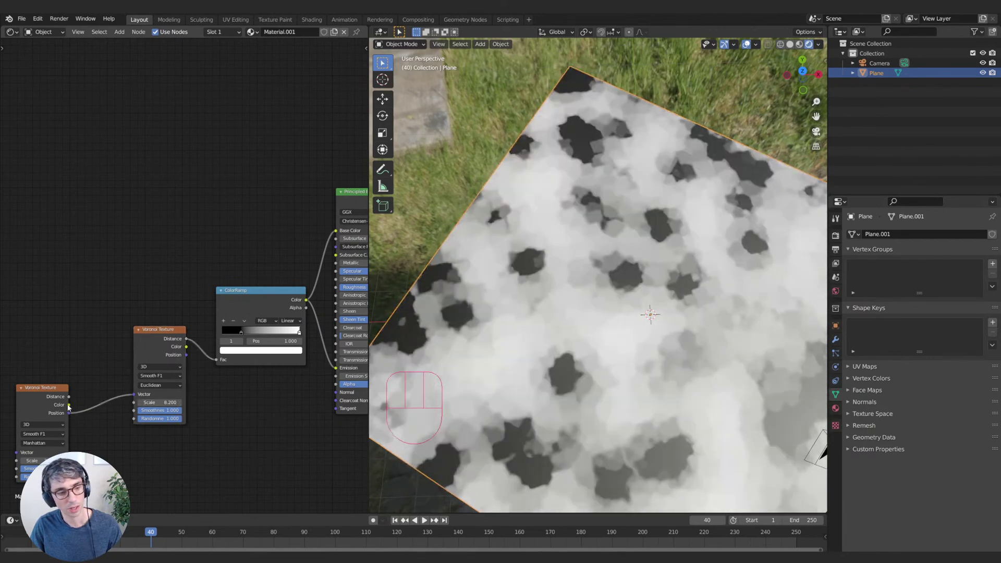
# - Feed the first Voronoi Texture's Color into the second one's Vector, using Scale 2.500 on the second and Euclidean distance on the first
pyautogui.moveTo(68, 405); pyautogui.dragTo(133, 399)
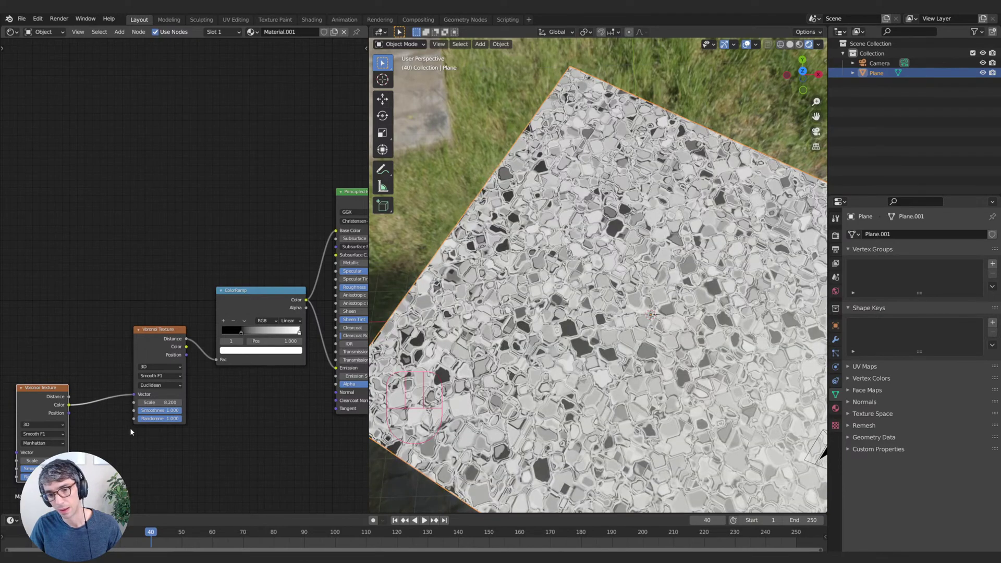
pyautogui.moveTo(167, 402); pyautogui.dragTo(140, 402)
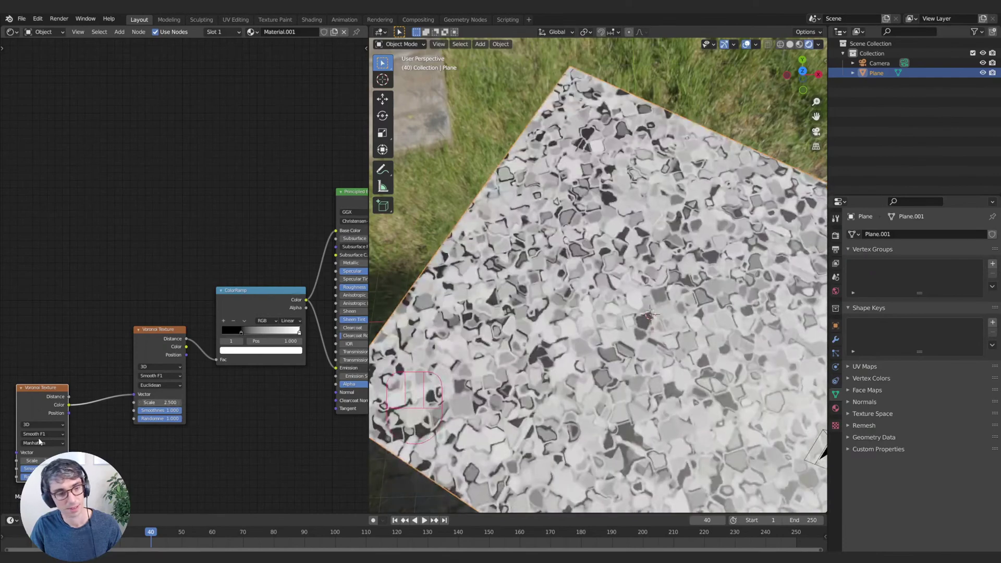
pyautogui.click(44, 443)
pyautogui.click(41, 435)
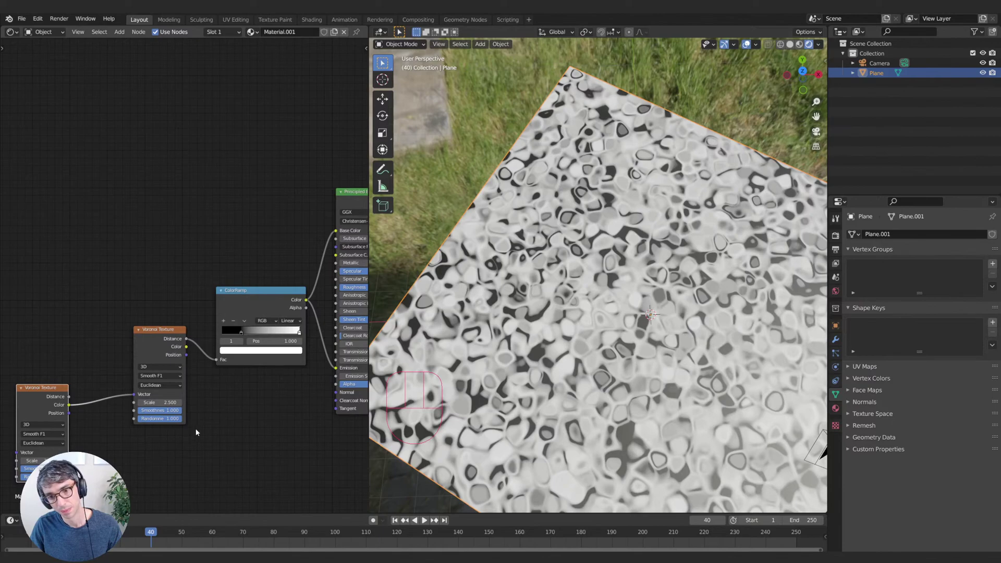
# - Set the first Voronoi Texture's Scale to 56.400 and the second one's to 7.900, and return to the camera view
pyautogui.moveTo(37, 460)
pyautogui.mouseDown()
pyautogui.moveTo(65, 461)
pyautogui.moveTo(52, 460)
pyautogui.mouseUp()
pyautogui.moveTo(144, 402); pyautogui.dragTo(180, 402)
pyautogui.press('KP_0')
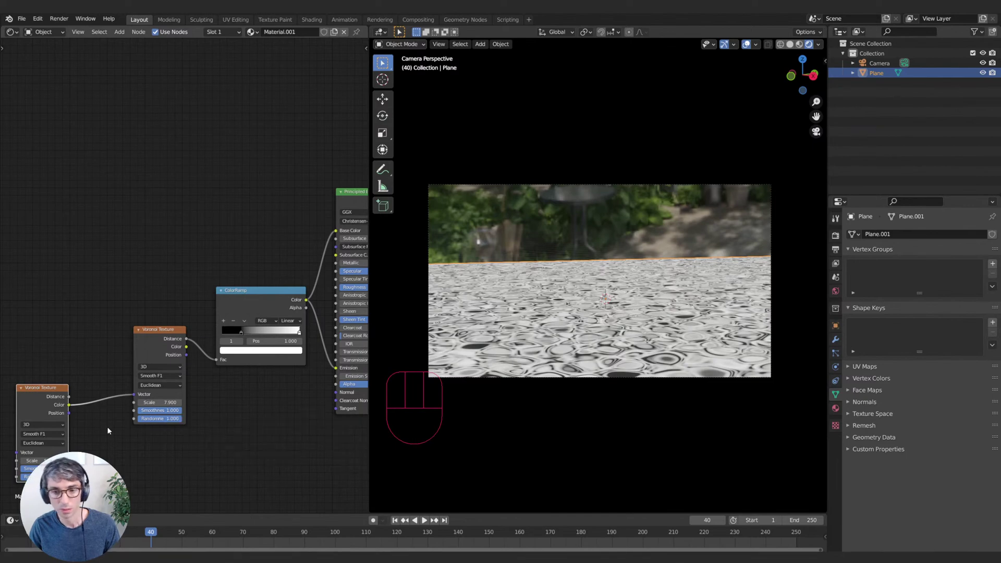
# - Add a Texture Coordinate node to the plane's material, placed before the first Voronoi Texture node
pyautogui.moveTo(113, 340); pyautogui.dragTo(197, 301, button='middle')
pyautogui.hotkey('shift', 'a')
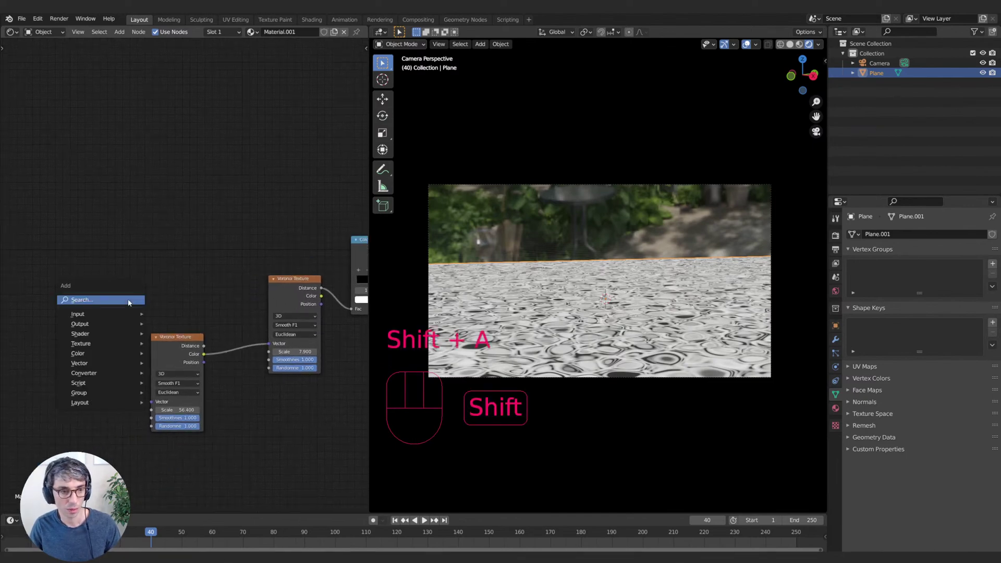
pyautogui.click(128, 299)
pyautogui.write('tex')
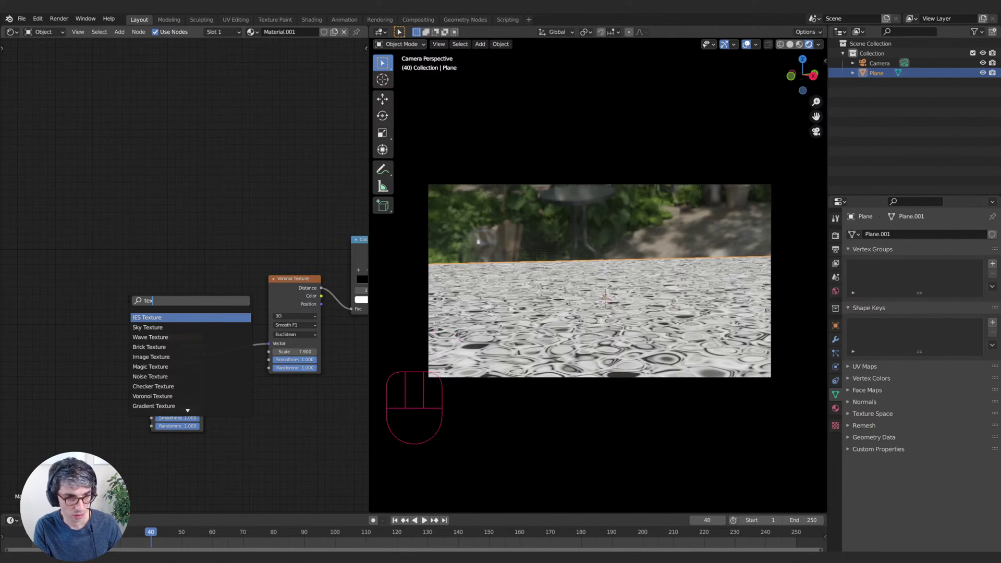
pyautogui.write('ture co')
pyautogui.press('Return')
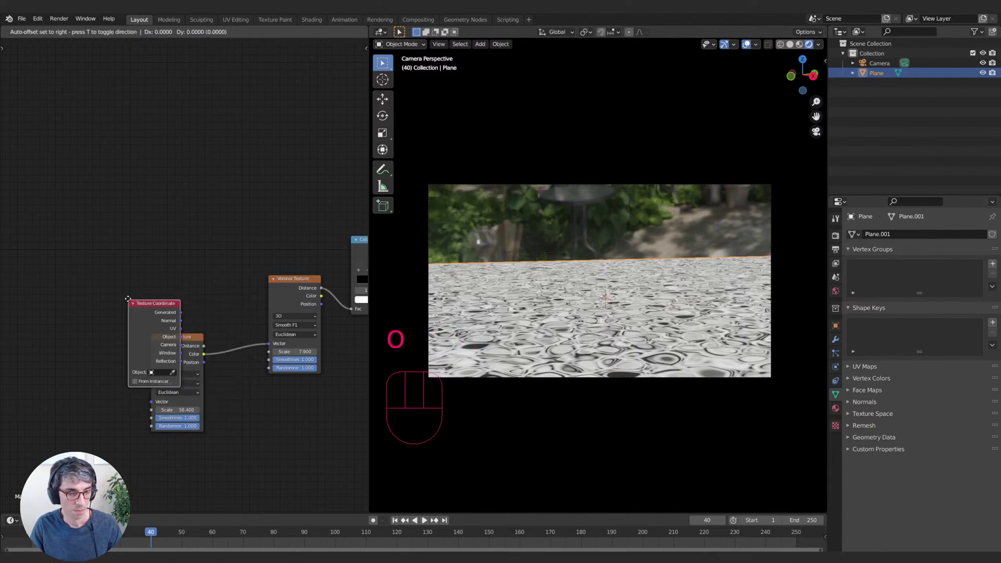
pyautogui.click(26, 326)
# - Add a Mapping node, feed it the Generated coordinates, connect it to the first Voronoi Texture's Vector, and space out the Texture Coordinate node
pyautogui.hotkey('shift', 'a')
pyautogui.write('mapp')
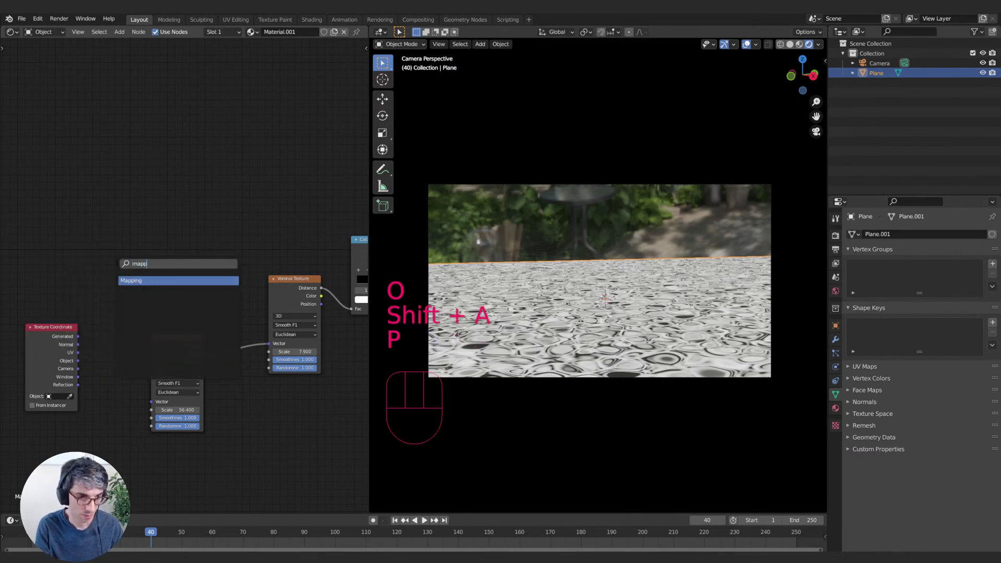
pyautogui.press('Return')
pyautogui.click(78, 307)
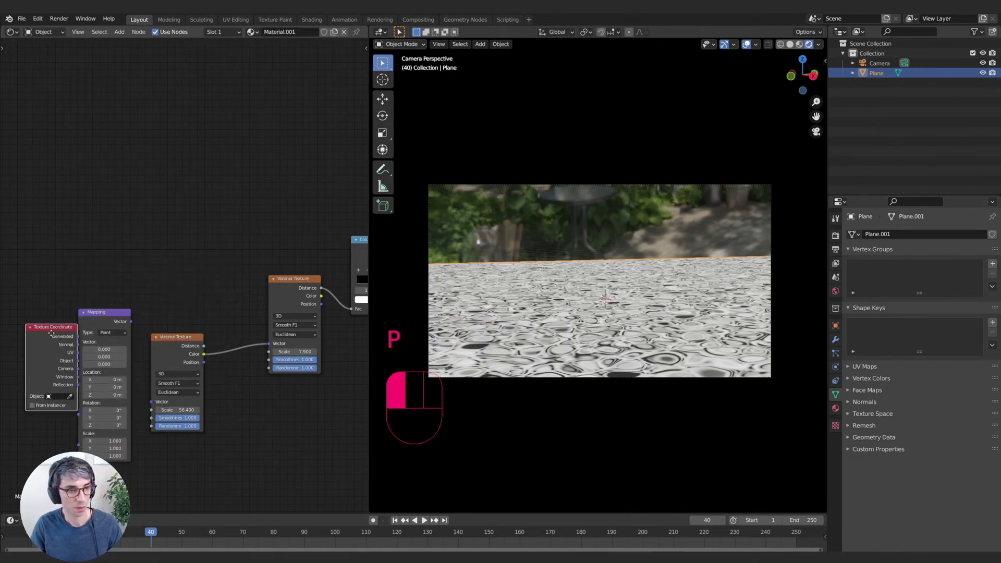
pyautogui.moveTo(73, 339)
pyautogui.mouseDown()
pyautogui.moveTo(44, 352)
pyautogui.moveTo(78, 353)
pyautogui.mouseUp()
pyautogui.moveTo(118, 321); pyautogui.dragTo(151, 402)
pyautogui.moveTo(180, 349); pyautogui.dragTo(214, 324, button='middle')
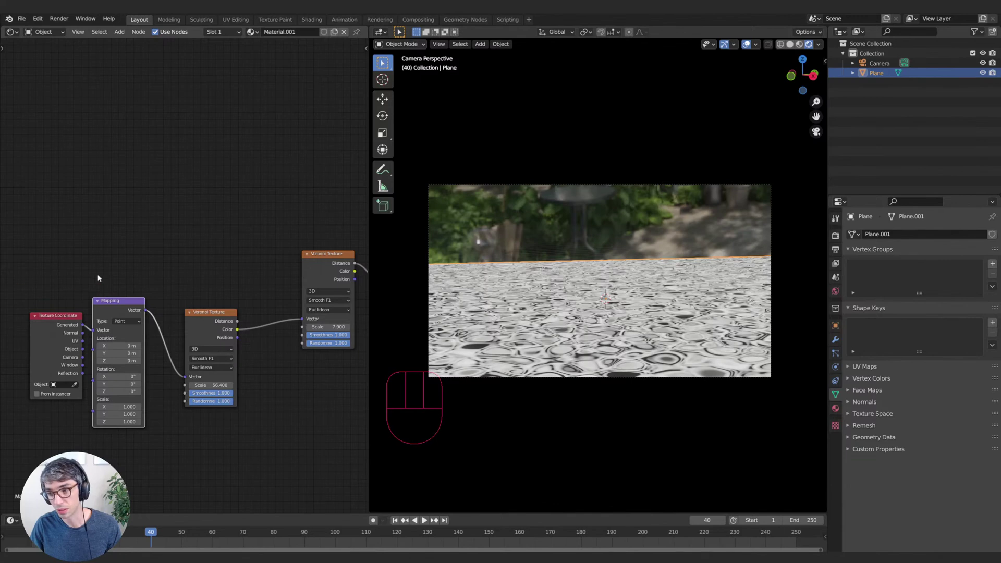
pyautogui.moveTo(36, 228); pyautogui.dragTo(84, 206, button='middle')
pyautogui.moveTo(104, 295); pyautogui.dragTo(86, 311)
pyautogui.moveTo(114, 261); pyautogui.dragTo(121, 246, button='middle')
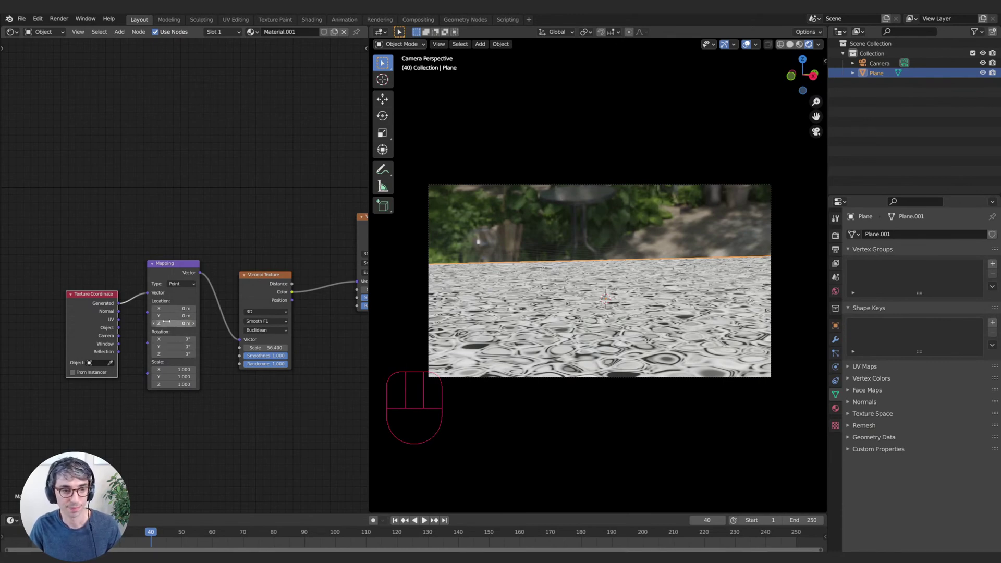
# - Try a smaller X Scale on the Mapping node, restore it, and set the Y Scale to 0.200 to stretch the pattern
pyautogui.moveTo(171, 370); pyautogui.dragTo(59, 370)
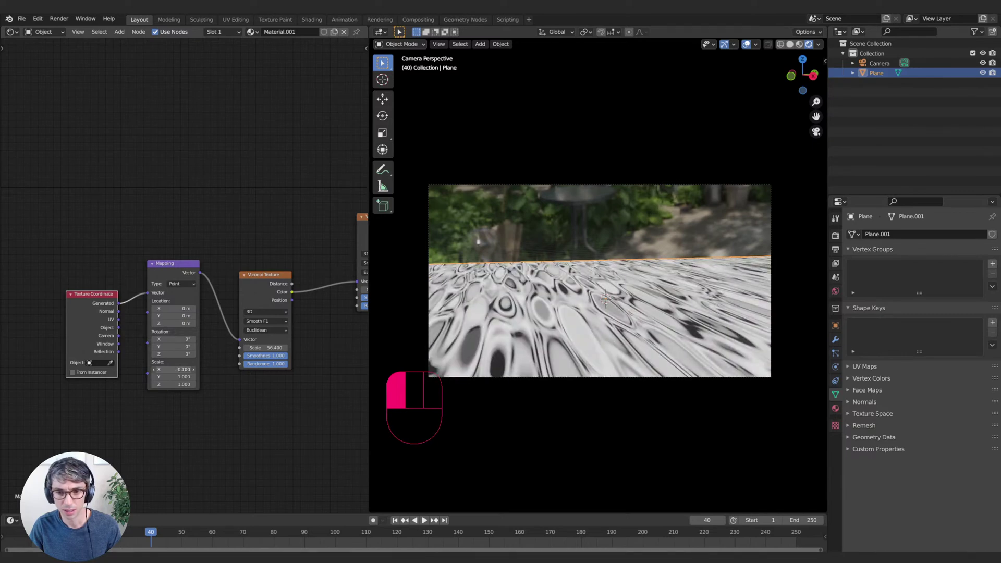
pyautogui.press('Escape')
pyautogui.moveTo(171, 371)
pyautogui.mouseDown()
pyautogui.moveTo(209, 377)
pyautogui.moveTo(59, 377)
pyautogui.mouseUp()
pyautogui.moveTo(174, 377); pyautogui.dragTo(173, 377)
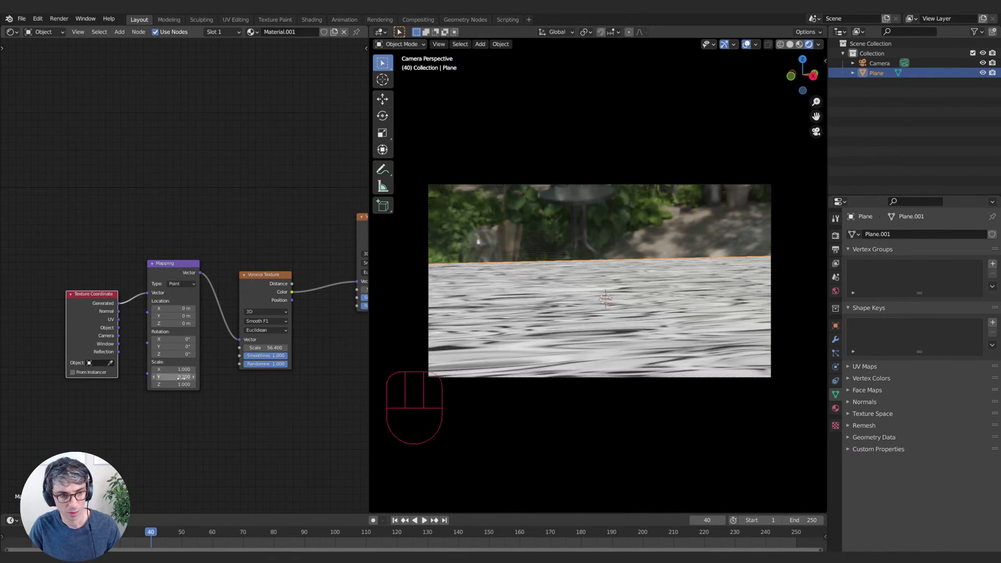
pyautogui.click(179, 377)
pyautogui.press('Return')
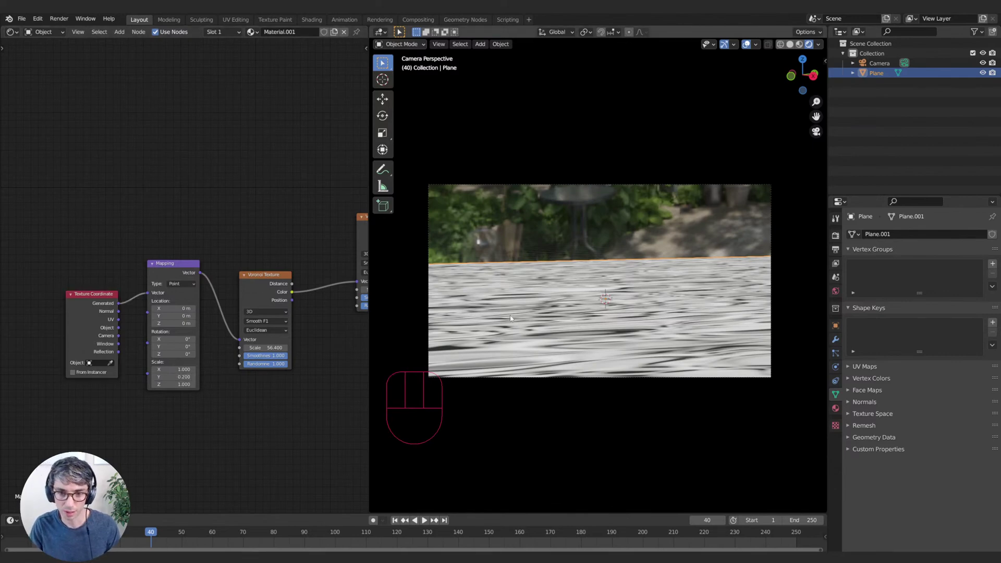
pyautogui.moveTo(276, 204); pyautogui.dragTo(122, 196, button='middle')
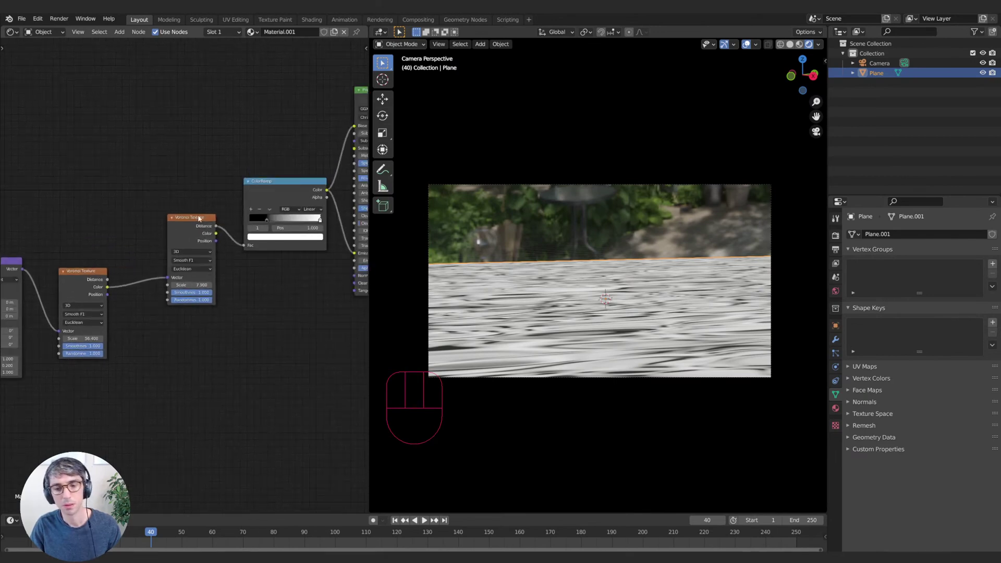
pyautogui.moveTo(243, 317); pyautogui.dragTo(150, 331, button='middle')
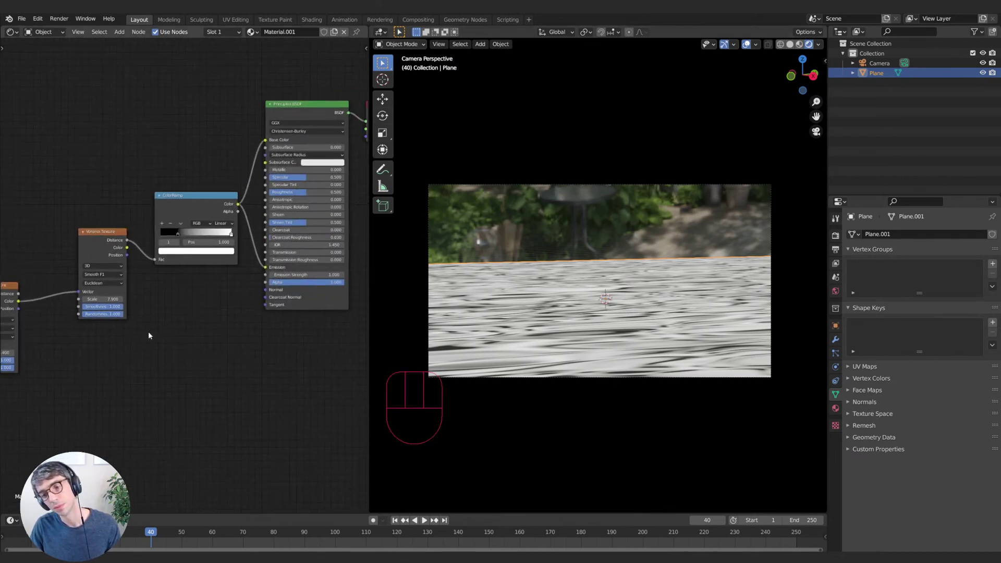
pyautogui.moveTo(206, 309); pyautogui.dragTo(144, 227, button='middle')
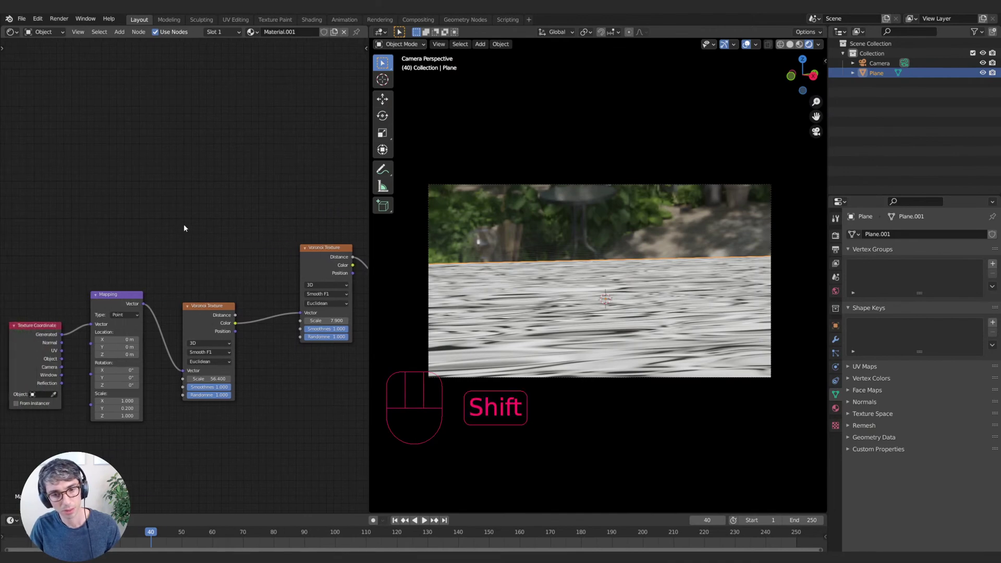
pyautogui.hotkey('shift', 'a')
pyautogui.write('noise')
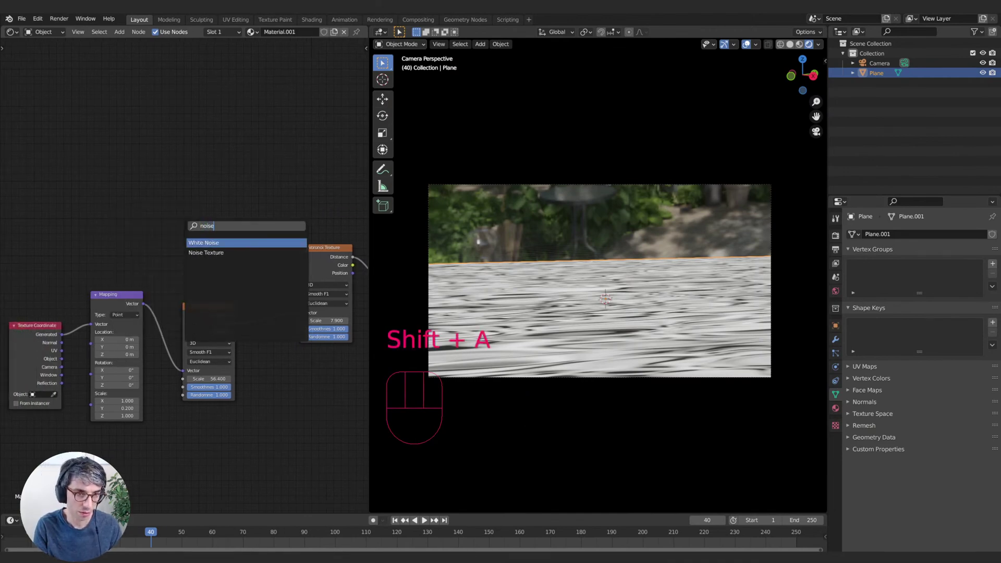
pyautogui.press('Return')
pyautogui.click(184, 224)
pyautogui.press('x')
# - Add a Noise Texture node above the Mapping node and shift the Texture Coordinate and Mapping nodes to make room before the first Voronoi
pyautogui.hotkey('shift', 'a')
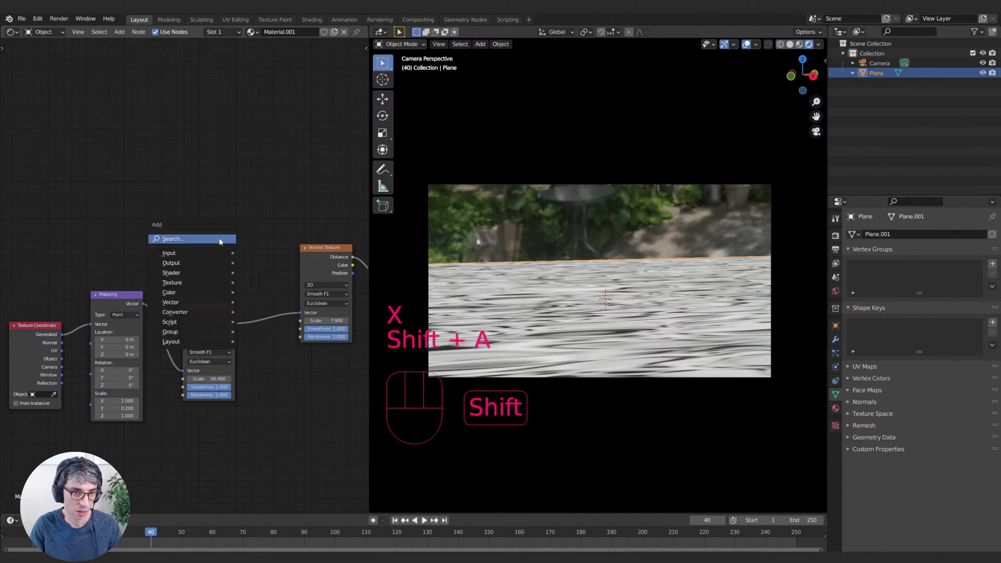
pyautogui.click(219, 238)
pyautogui.write('noise')
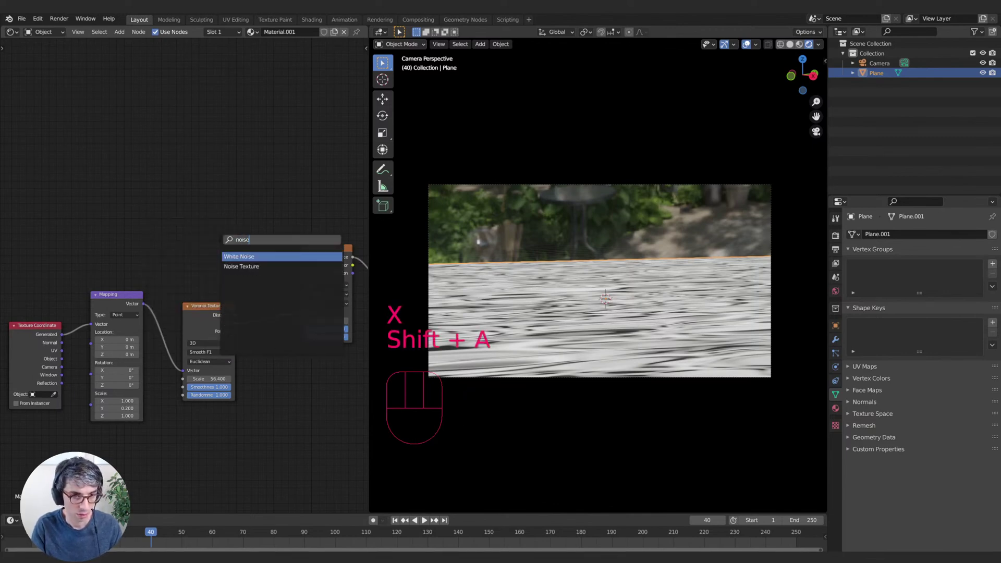
pyautogui.press('Return')
pyautogui.click(103, 201)
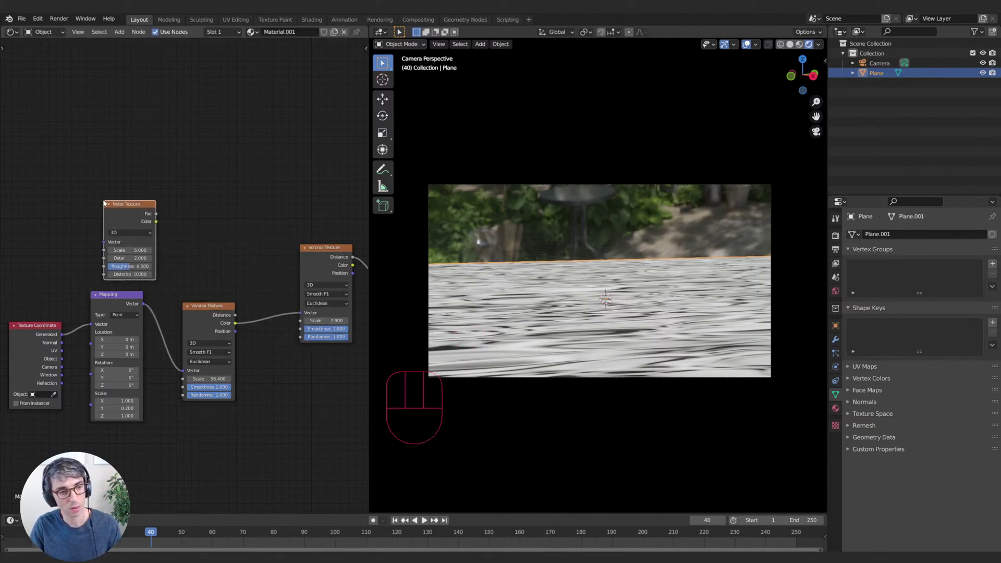
pyautogui.moveTo(128, 303); pyautogui.dragTo(157, 304, button='middle')
pyautogui.moveTo(144, 307); pyautogui.dragTo(128, 340)
pyautogui.click(43, 336)
pyautogui.moveTo(65, 331); pyautogui.dragTo(16, 338)
pyautogui.moveTo(127, 342); pyautogui.dragTo(75, 347)
# - Insert a Mix color node between Mapping and the first Voronoi Texture, and feed the Noise Texture's Fac into its Color2
pyautogui.hotkey('shift', 'a')
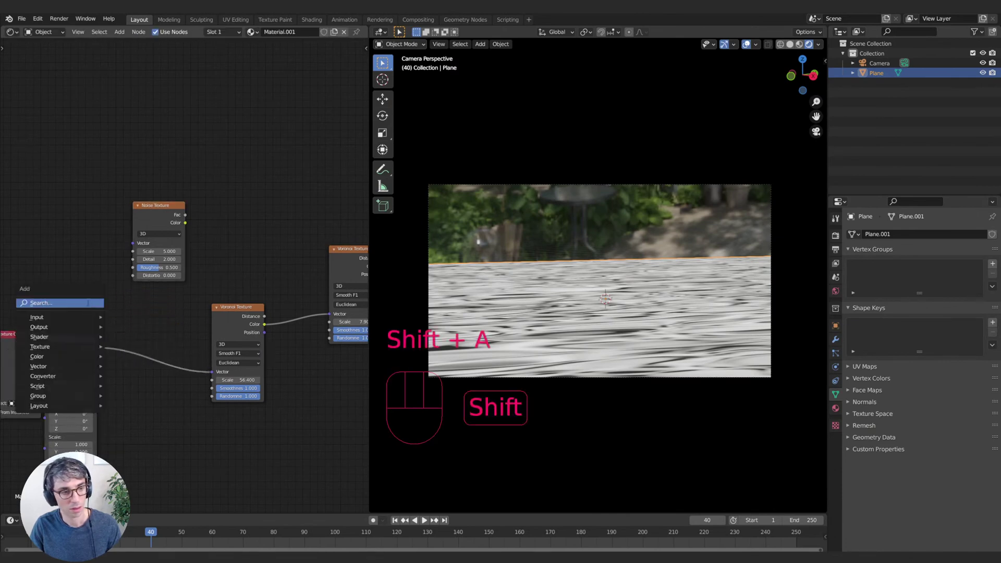
pyautogui.write('mix')
pyautogui.press('Return')
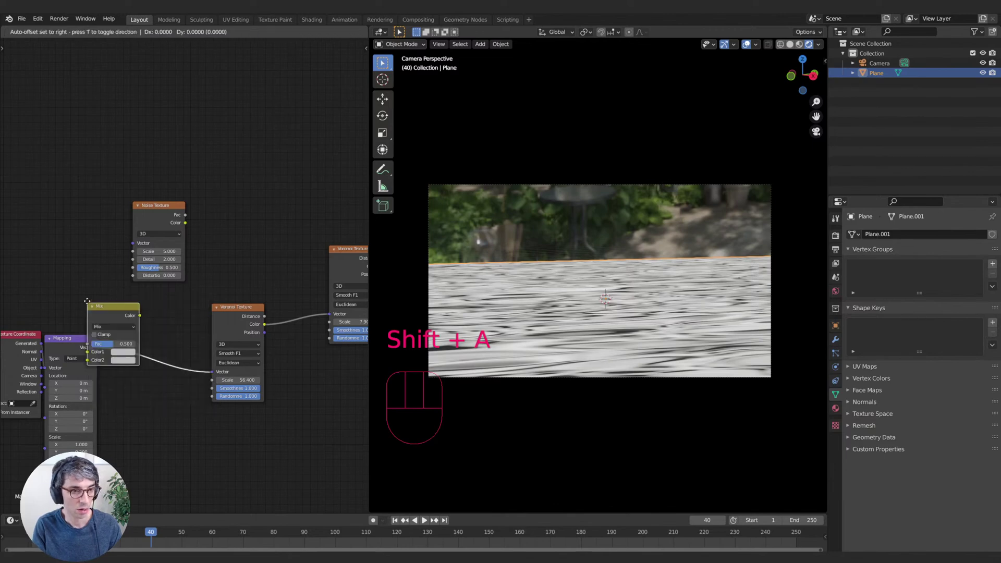
pyautogui.click(130, 312)
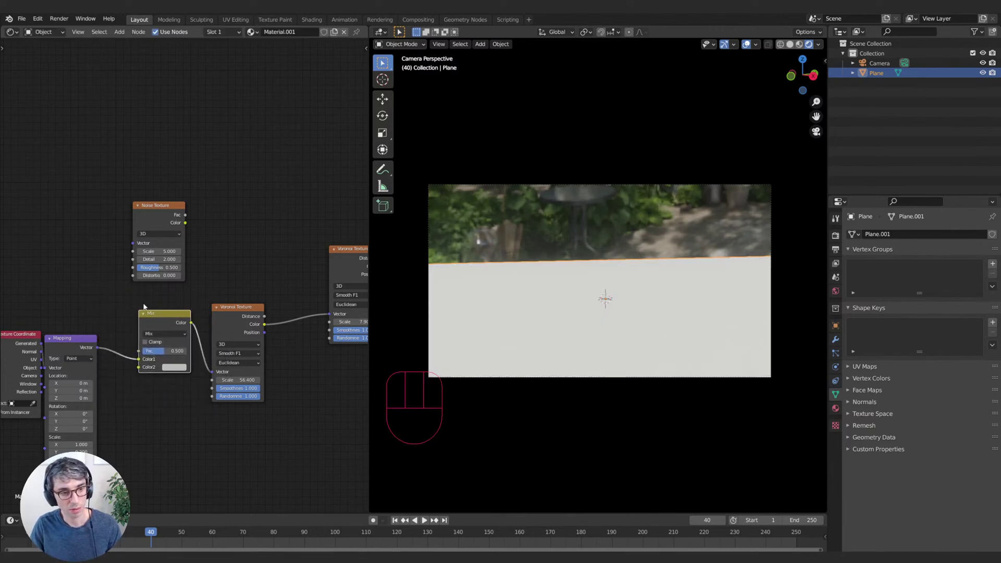
pyautogui.moveTo(149, 209)
pyautogui.mouseDown()
pyautogui.moveTo(67, 244)
pyautogui.moveTo(107, 256)
pyautogui.moveTo(116, 348)
pyautogui.moveTo(130, 368)
pyautogui.mouseUp()
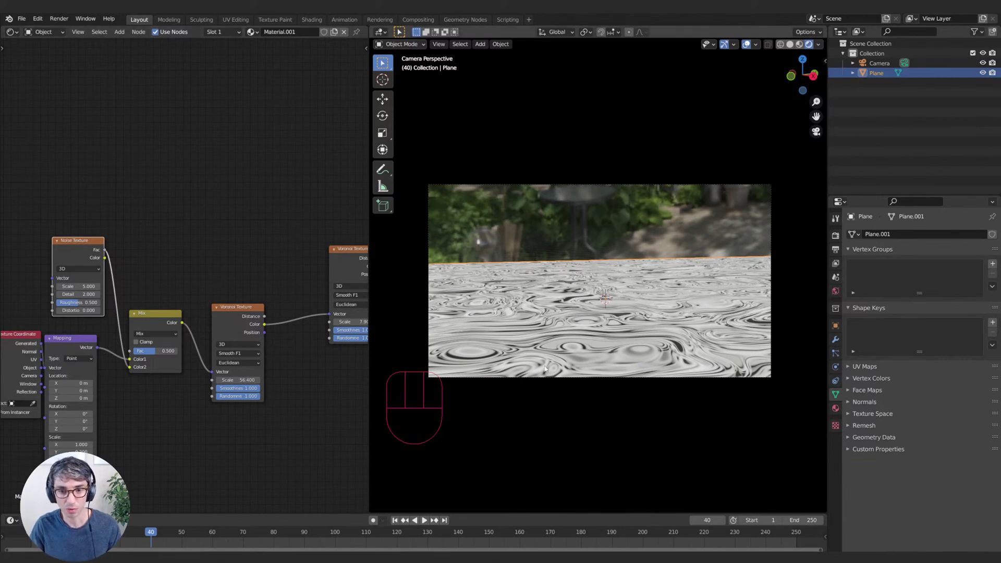
# - Set the Mix factor to 0.002 and the Noise Texture to Scale 55.100 and Detail 3.800 with a higher Roughness, checking the pattern
pyautogui.moveTo(152, 351); pyautogui.dragTo(144, 353)
pyautogui.moveTo(78, 286); pyautogui.dragTo(177, 286)
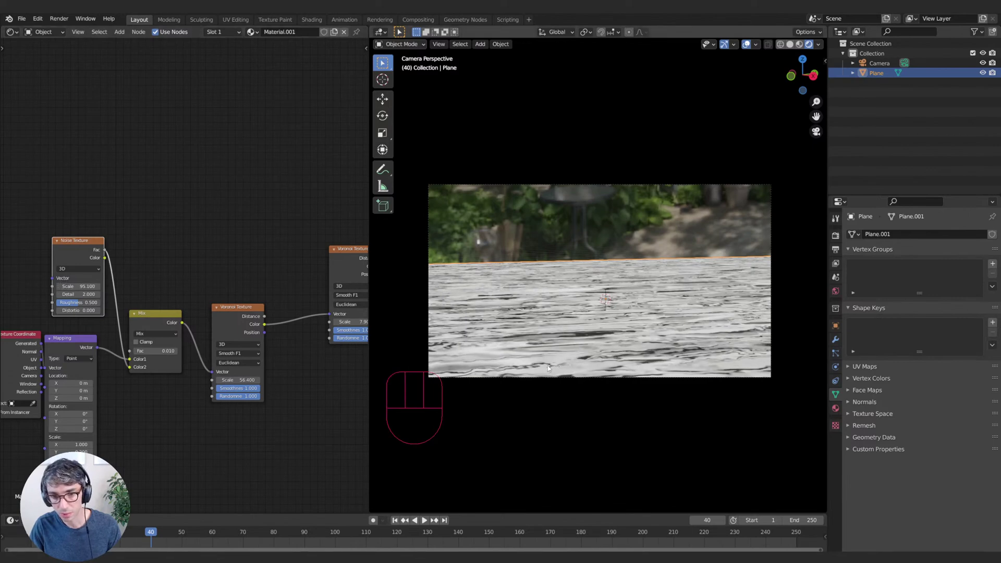
pyautogui.moveTo(82, 305)
pyautogui.mouseDown()
pyautogui.moveTo(99, 305)
pyautogui.moveTo(86, 294)
pyautogui.mouseUp()
pyautogui.keyDown('shift'); pyautogui.moveTo(157, 351); pyautogui.dragTo(153, 351); pyautogui.keyUp('shift')
pyautogui.moveTo(75, 282); pyautogui.dragTo(62, 284)
pyautogui.moveTo(63, 287); pyautogui.dragTo(26, 288)
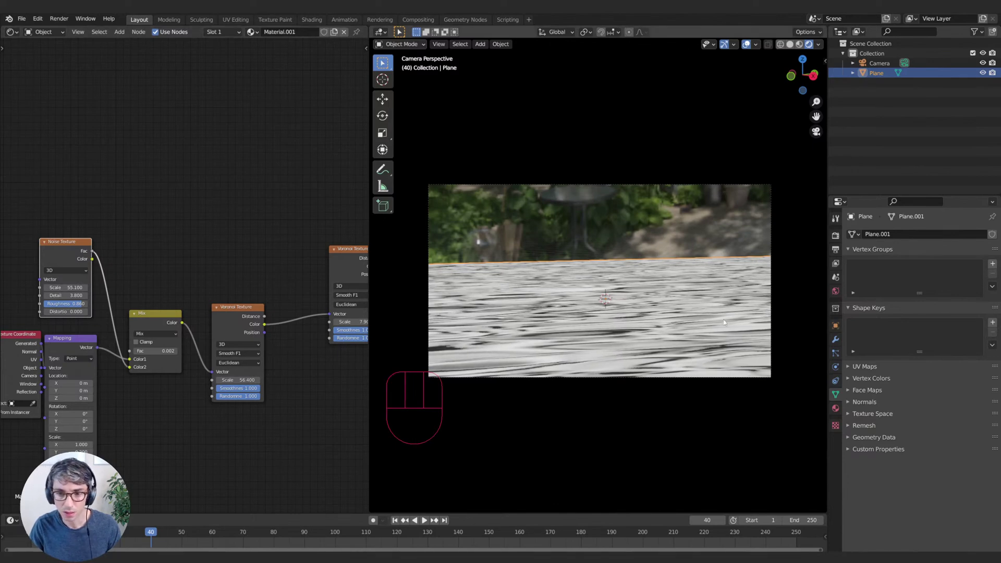
pyautogui.scroll(2, 646, 360)
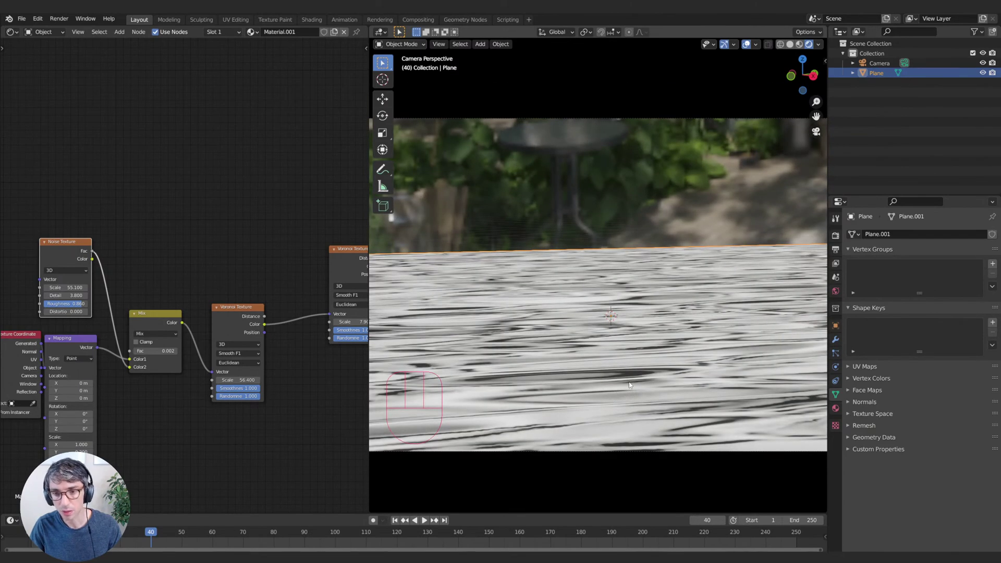
pyautogui.scroll(-2, 611, 398)
# - Disconnect the ColorRamp from the Principled BSDF's Emission and move the ColorRamp above the second Voronoi Texture
pyautogui.moveTo(230, 172); pyautogui.dragTo(177, 191, button='middle')
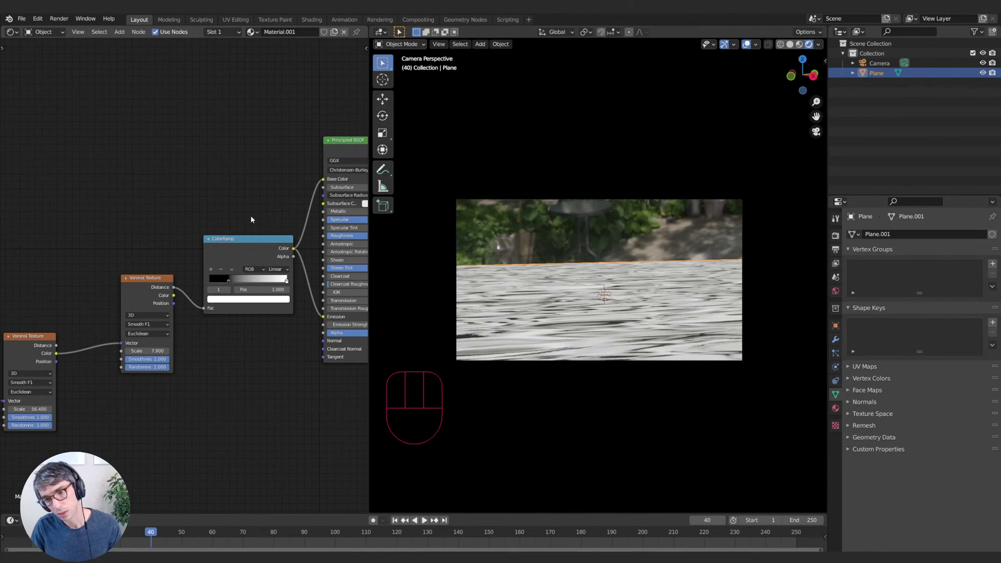
pyautogui.moveTo(244, 196); pyautogui.dragTo(149, 216, button='middle')
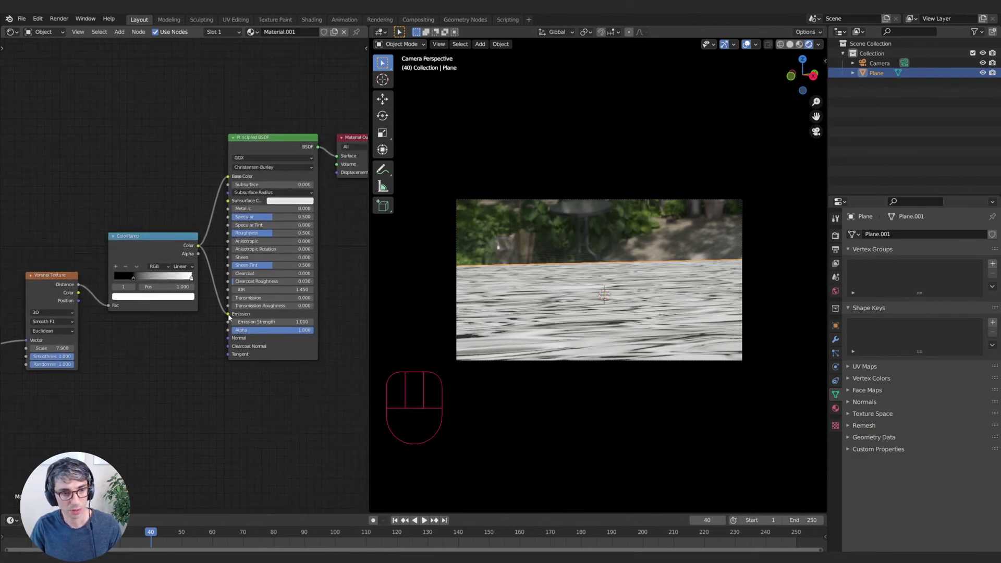
pyautogui.moveTo(228, 315); pyautogui.dragTo(162, 339)
pyautogui.moveTo(147, 345); pyautogui.dragTo(219, 378, button='middle')
pyautogui.moveTo(230, 280); pyautogui.dragTo(168, 186)
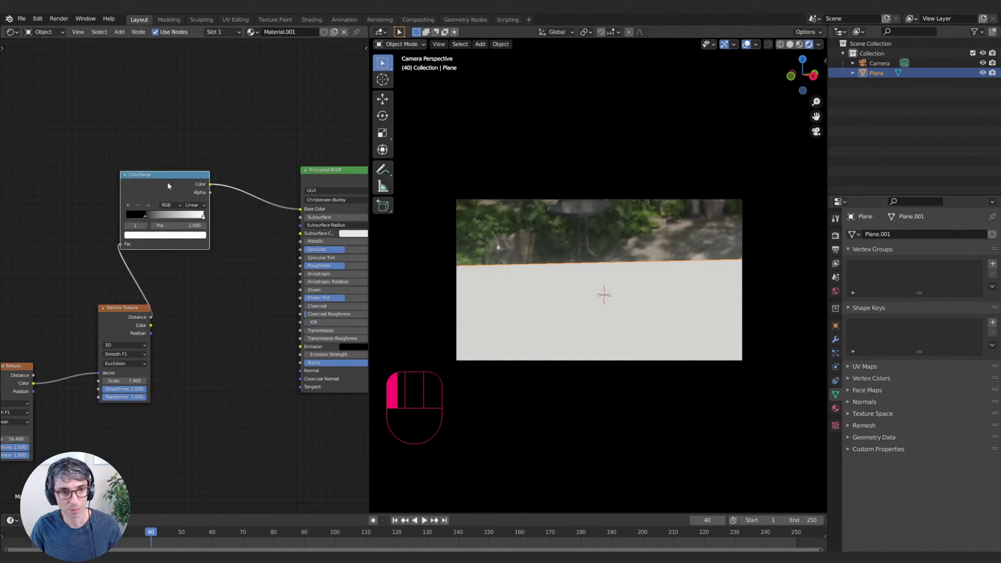
pyautogui.moveTo(153, 212); pyautogui.dragTo(211, 234, button='middle')
# - Recolor the ColorRamp's black stop to a dull red with hue 0.000, saturation 0.444 and value 0.242
pyautogui.click(204, 239)
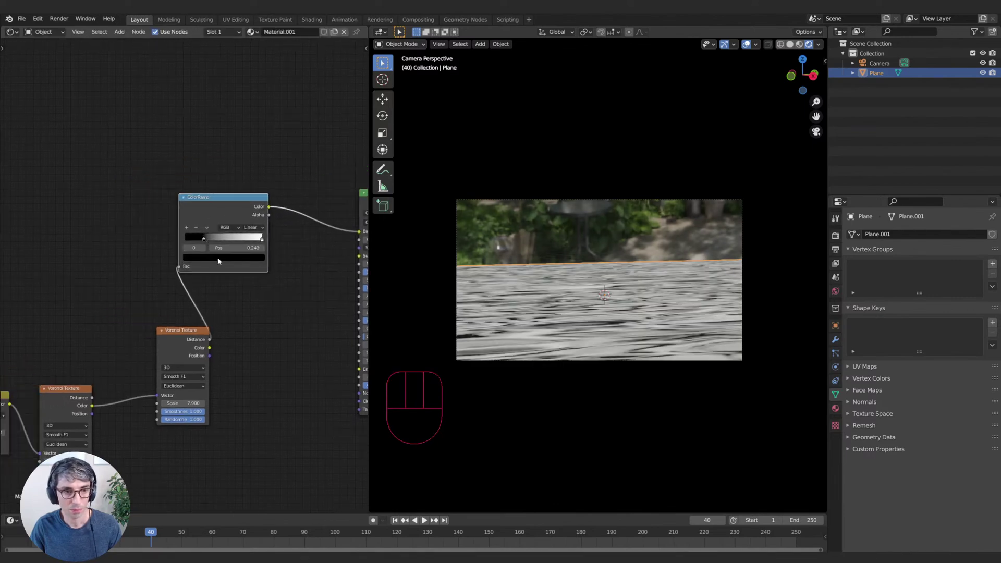
pyautogui.click(225, 257)
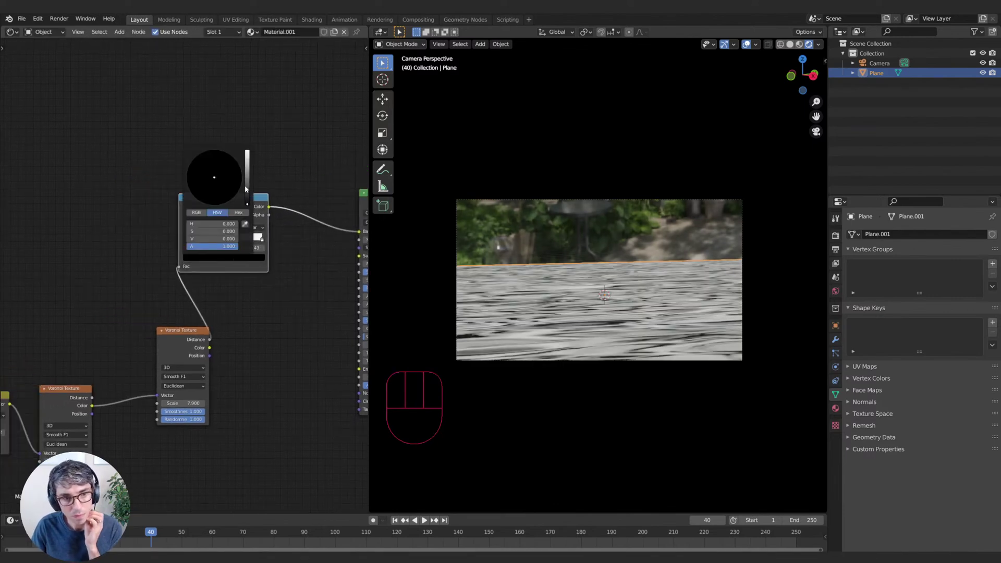
pyautogui.moveTo(247, 189); pyautogui.dragTo(214, 186)
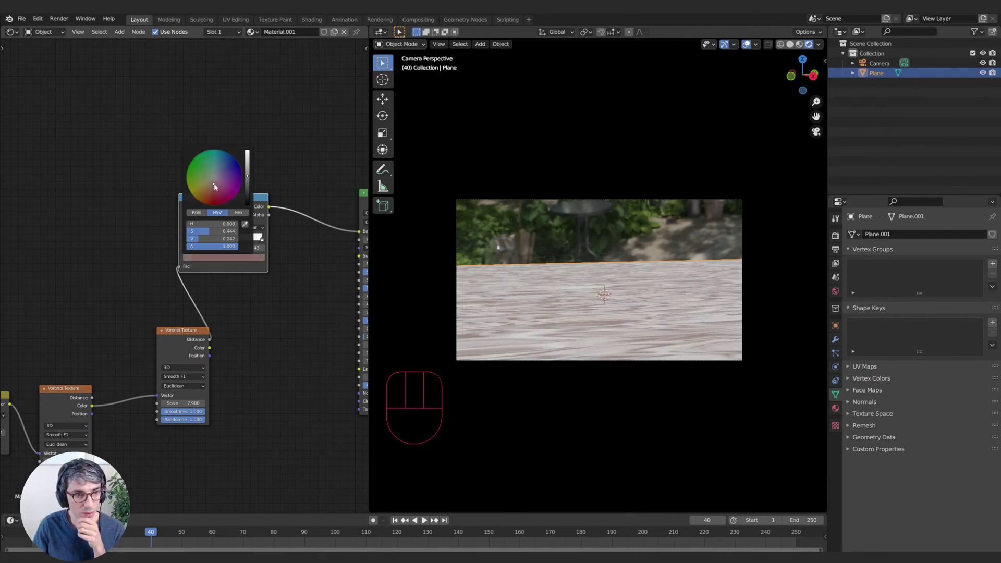
# - Recolor the ColorRamp's white stop to a muted red with hue 0.013 and saturation 0.303, at reduced brightness
pyautogui.click(263, 239)
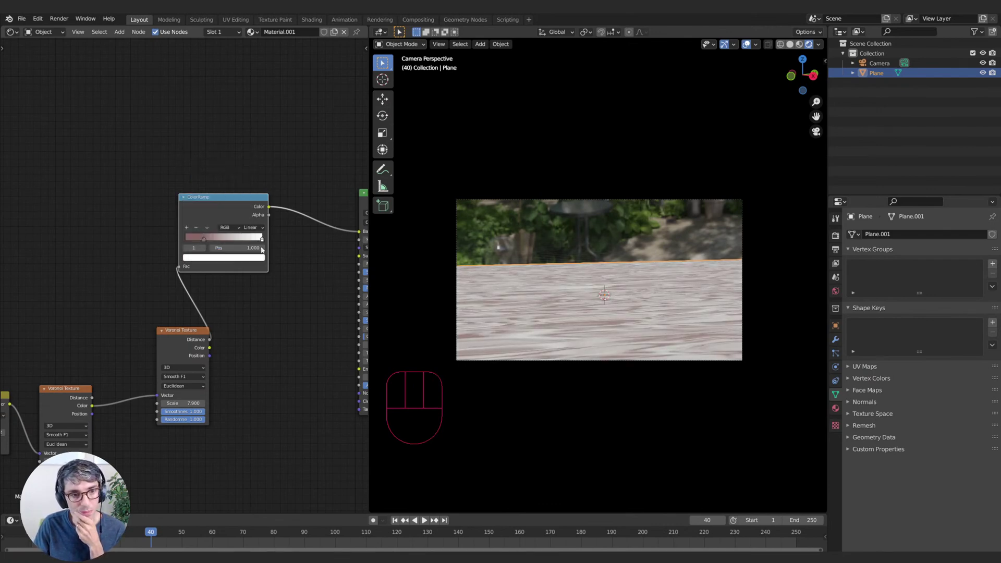
pyautogui.click(257, 257)
pyautogui.click(214, 190)
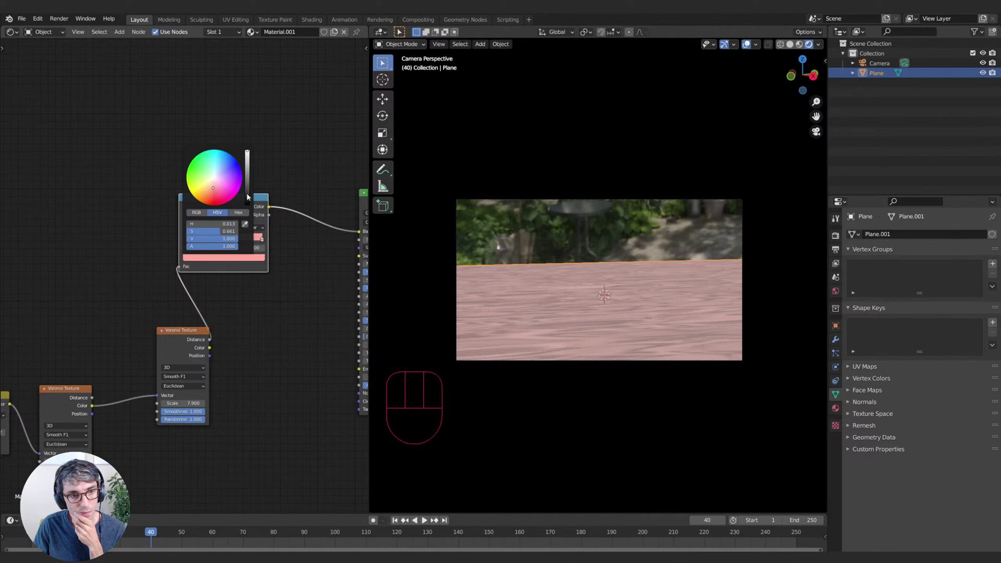
pyautogui.click(248, 161)
pyautogui.moveTo(226, 231); pyautogui.dragTo(205, 231)
pyautogui.click(320, 176)
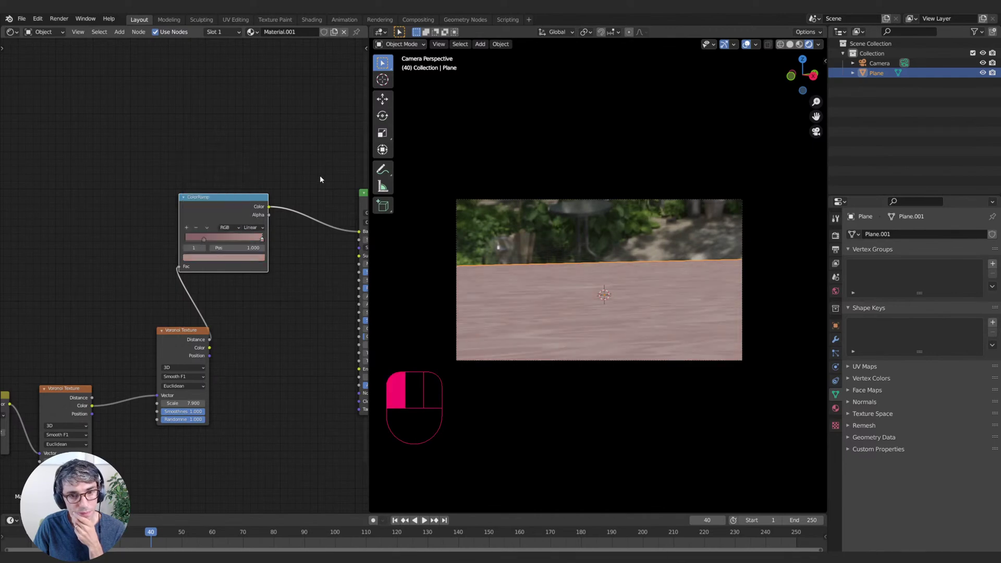
# - Darken the ColorRamp's end stop at position 1.000 to a color value of 0.079
pyautogui.click(204, 239)
pyautogui.click(262, 240)
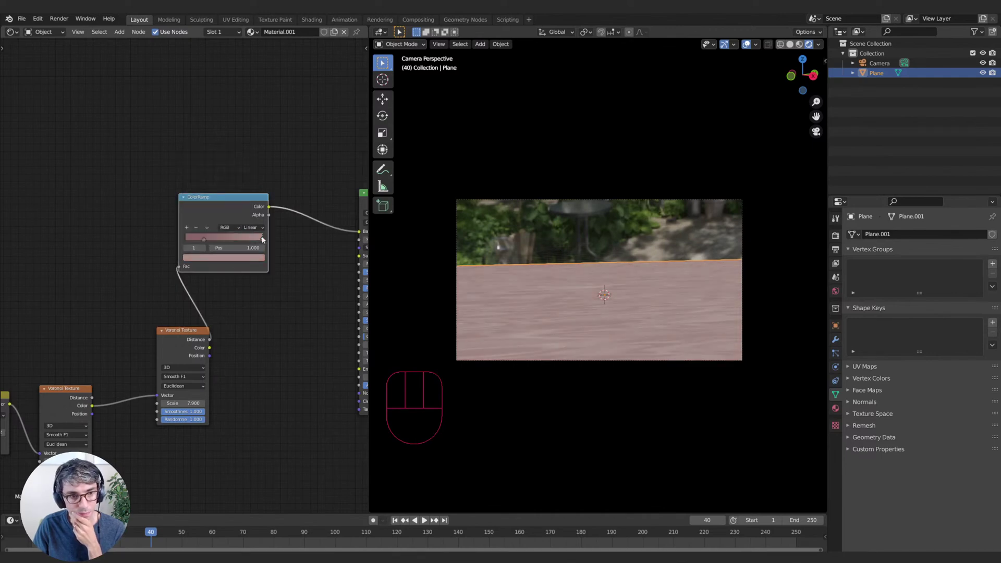
pyautogui.click(251, 258)
pyautogui.click(247, 186)
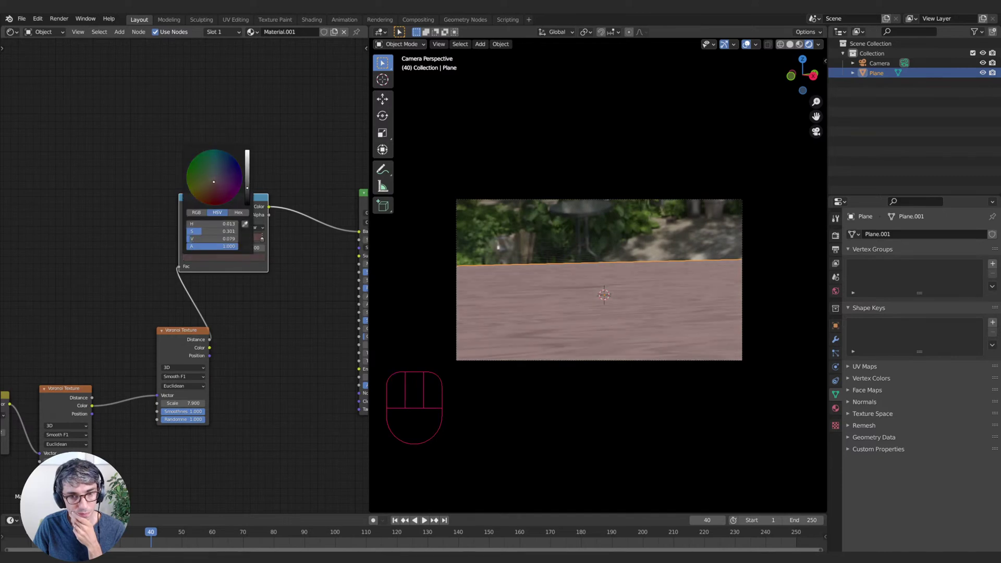
# - Recolor the ColorRamp's end stop to dark brown (hue 0.028, saturation 0.785, value 0.102) and the stop at 0.243 to black
pyautogui.click(248, 185)
pyautogui.click(208, 190)
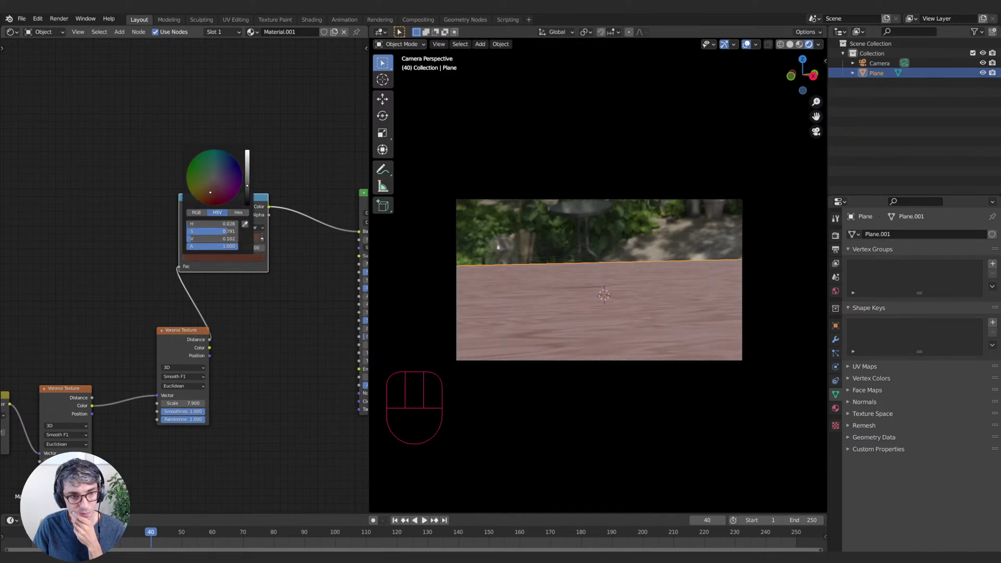
pyautogui.click(206, 240)
pyautogui.click(229, 258)
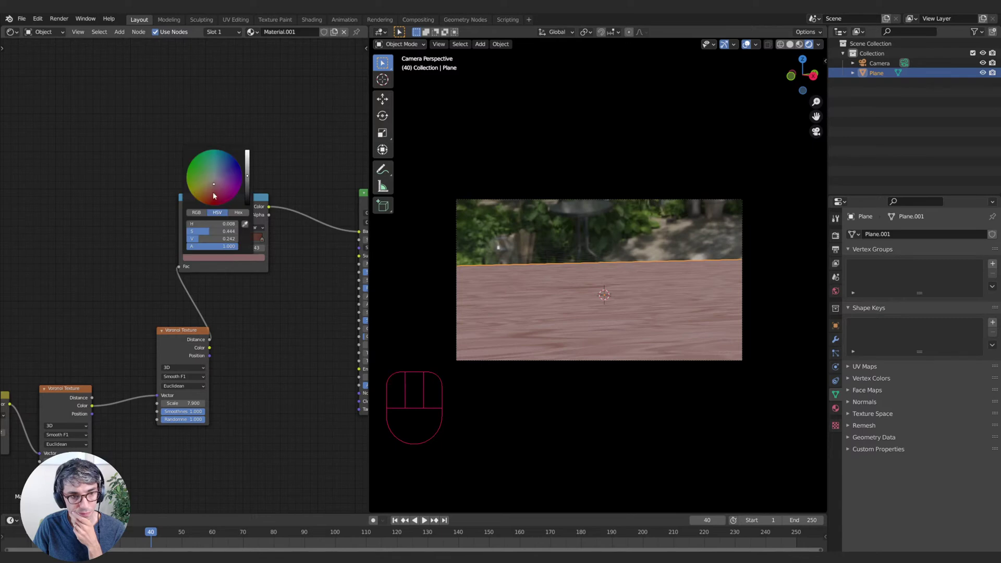
pyautogui.moveTo(213, 192); pyautogui.dragTo(206, 198)
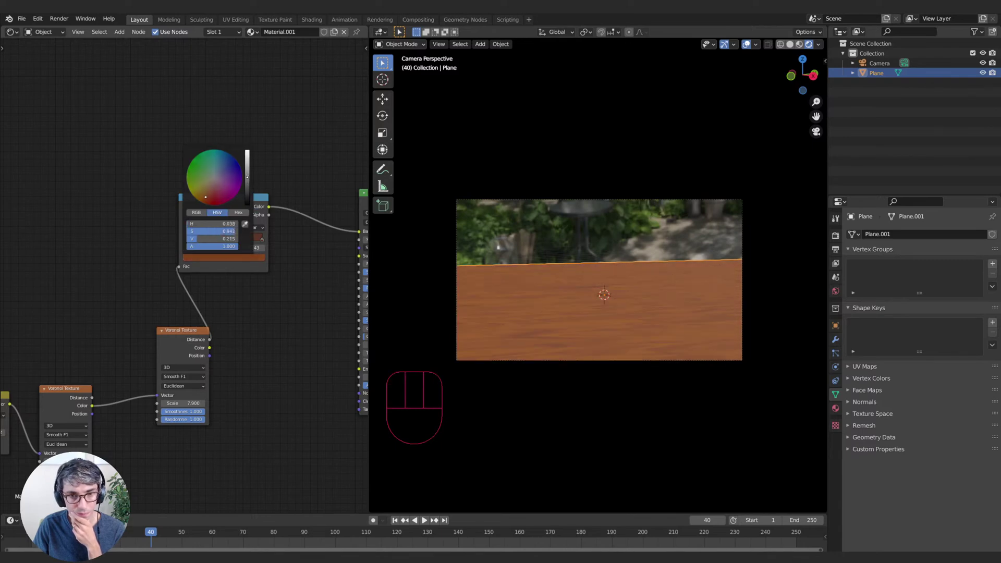
pyautogui.scroll(-5, 206, 198)
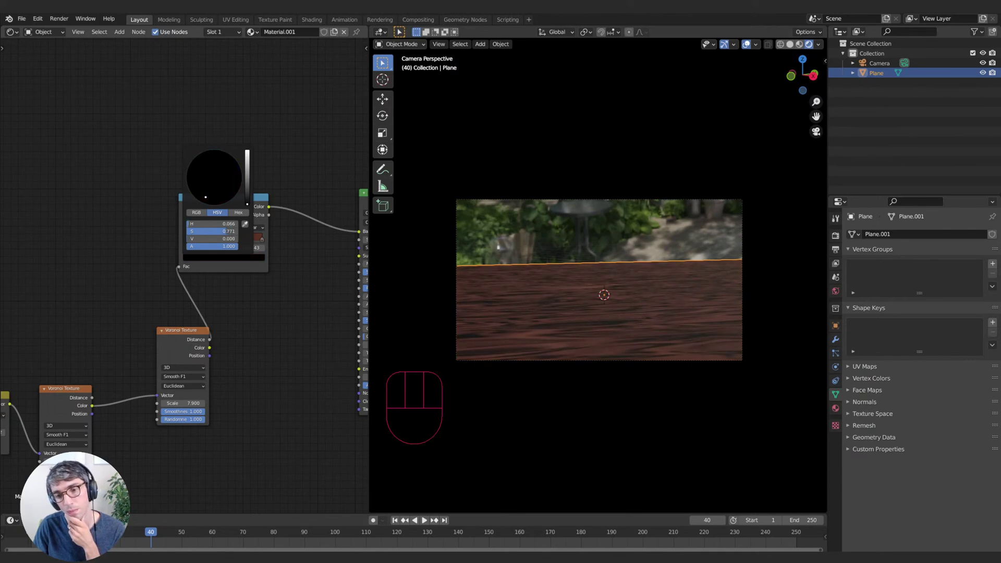
# - Slide the ColorRamp's end stop to about the middle and tint the stop at 0.243 very dark brown with value 0.016
pyautogui.moveTo(260, 240); pyautogui.dragTo(224, 240)
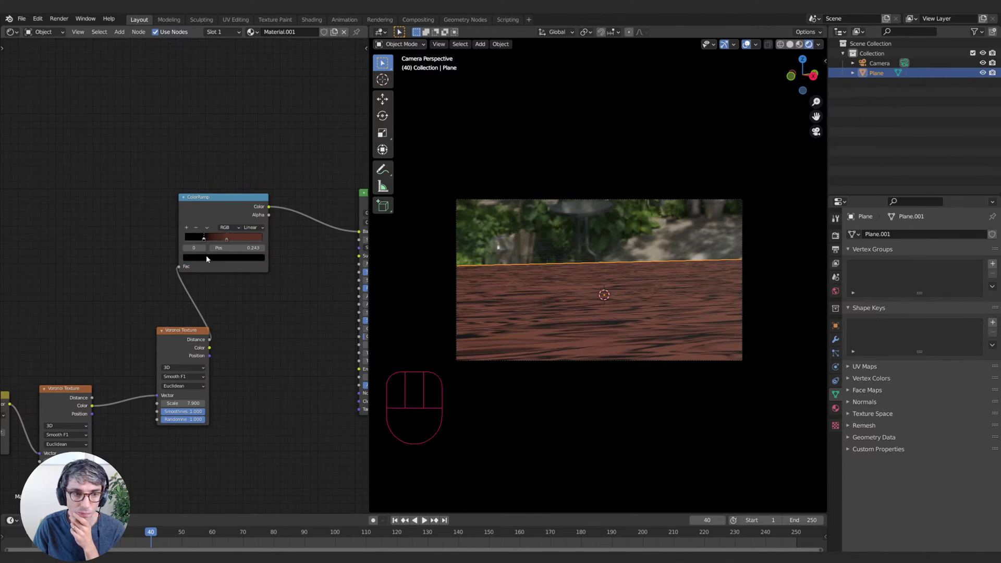
pyautogui.click(206, 256)
pyautogui.moveTo(247, 201)
pyautogui.mouseDown()
pyautogui.moveTo(206, 198)
pyautogui.moveTo(247, 197)
pyautogui.mouseUp()
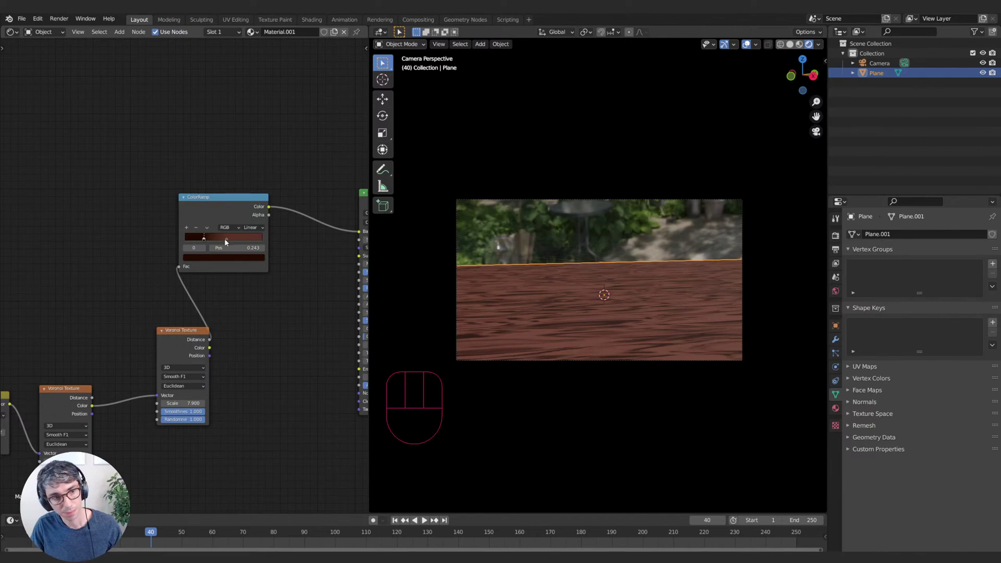
# - Slide the ColorRamp's reddish stop outward, add another stop, and color the stop at 0.670 brown
pyautogui.moveTo(225, 239); pyautogui.dragTo(237, 236)
pyautogui.click(187, 228)
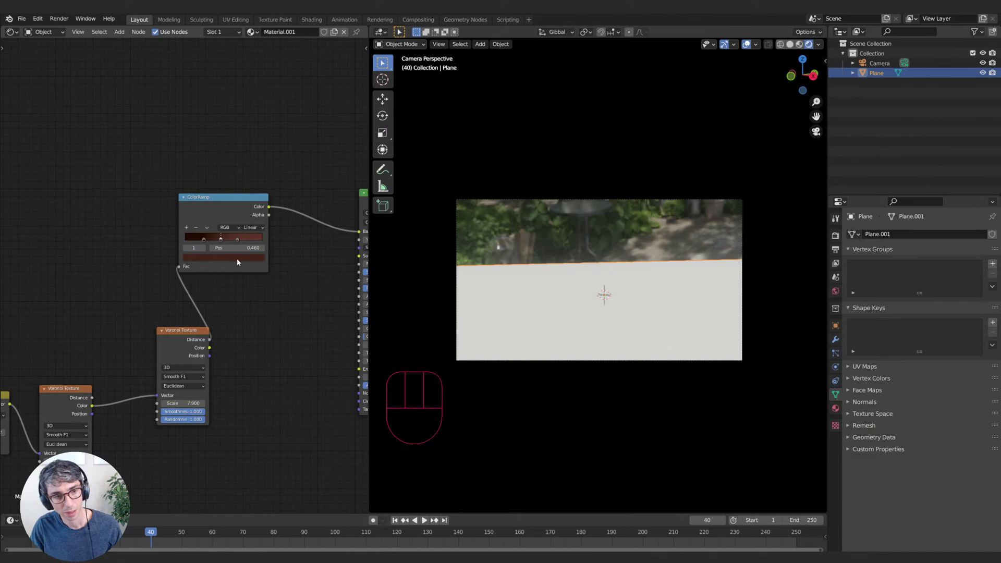
pyautogui.click(237, 258)
pyautogui.hotkey('ctrl', 'z')
pyautogui.click(237, 257)
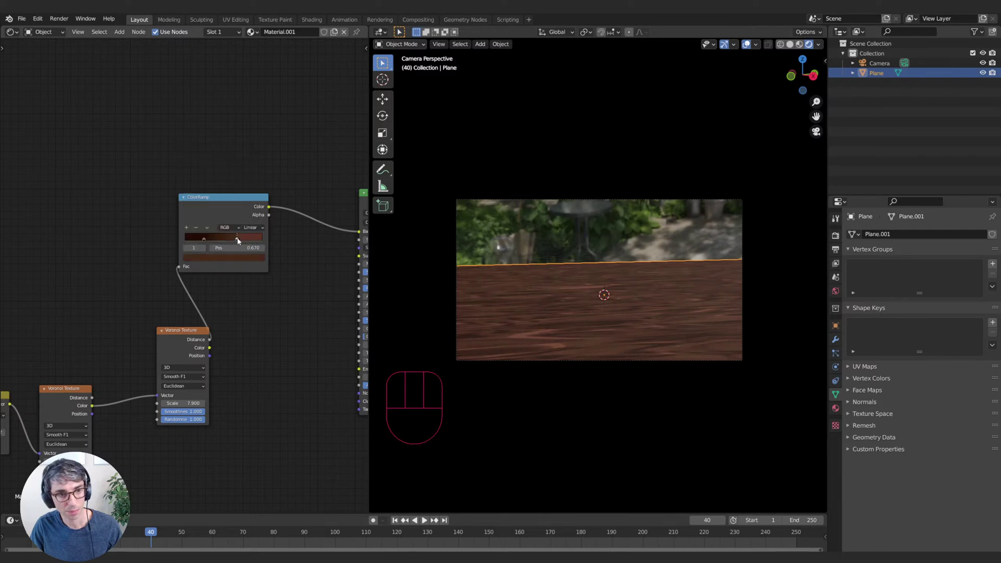
# - Set the ColorRamp's interpolation to Ease and slide the middle brown stop inward, close to the dark stop
pyautogui.moveTo(237, 239)
pyautogui.mouseDown()
pyautogui.moveTo(283, 238)
pyautogui.moveTo(230, 244)
pyautogui.moveTo(258, 229)
pyautogui.moveTo(243, 240)
pyautogui.moveTo(263, 240)
pyautogui.moveTo(226, 240)
pyautogui.moveTo(281, 240)
pyautogui.moveTo(232, 243)
pyautogui.mouseUp()
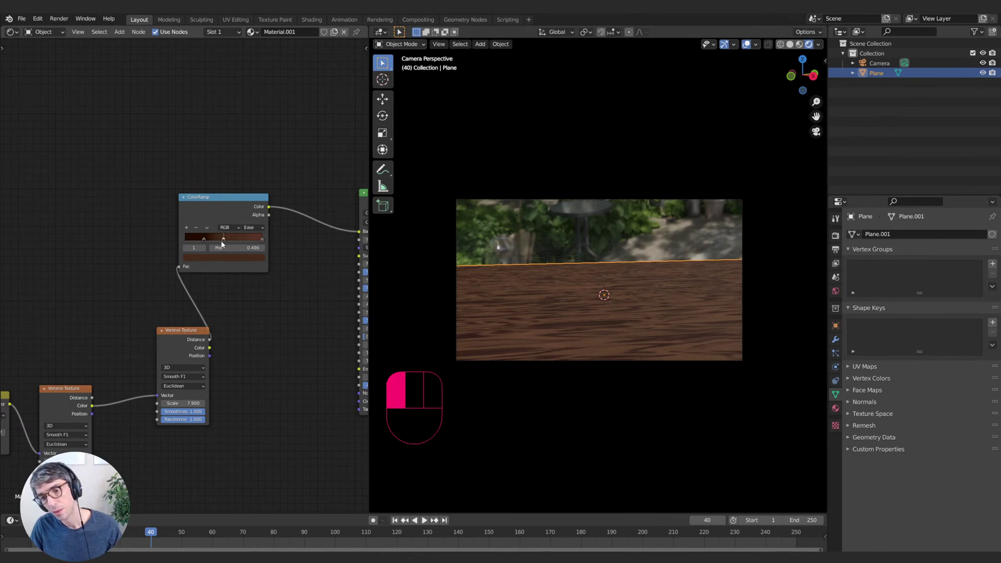
pyautogui.moveTo(221, 244); pyautogui.dragTo(211, 243)
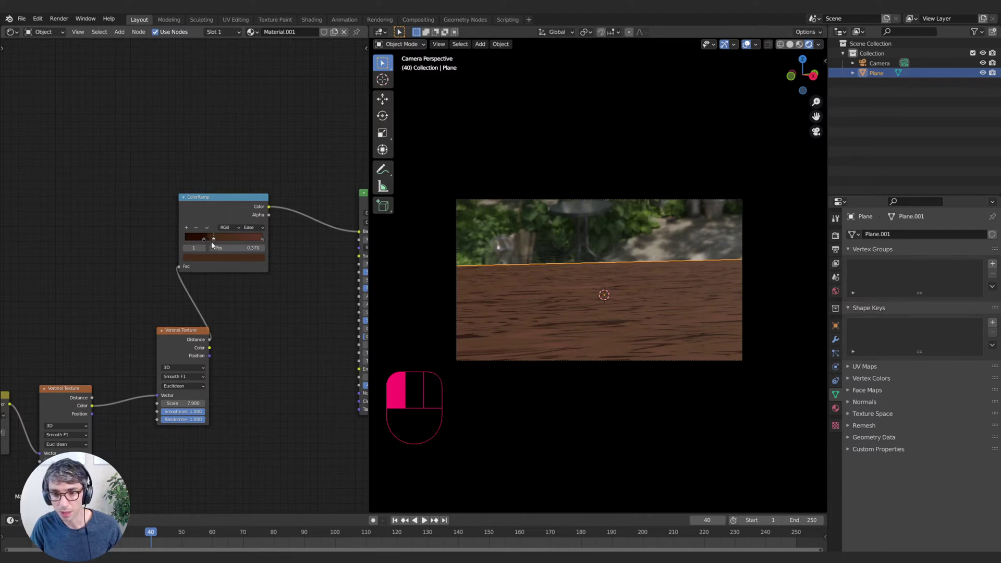
pyautogui.moveTo(214, 246); pyautogui.dragTo(218, 244)
# - Fine-tune the ColorRamp's dark stop at position 0.236 and place the node above the second Voronoi Texture
pyautogui.click(204, 239)
pyautogui.click(211, 257)
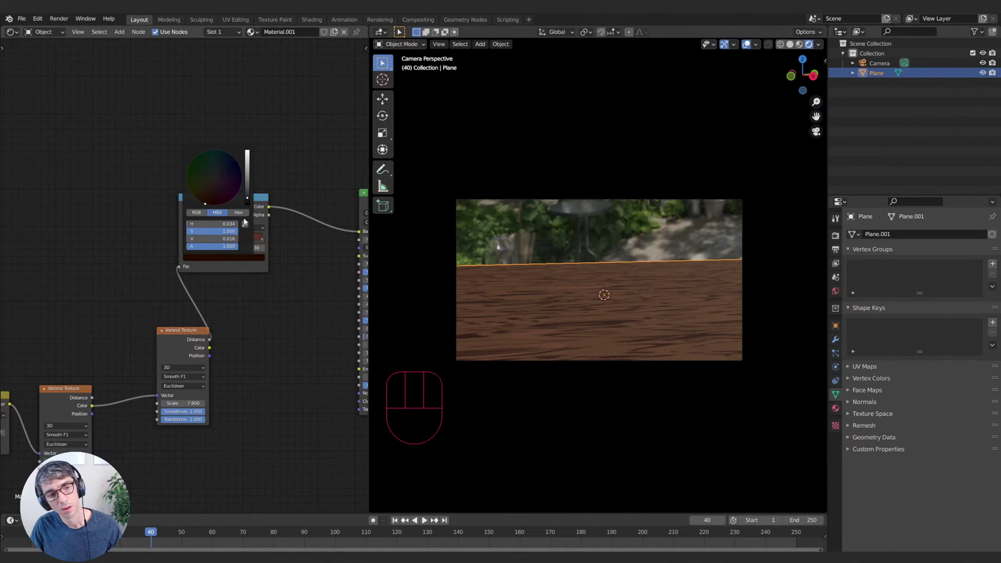
pyautogui.moveTo(233, 231); pyautogui.dragTo(198, 239)
pyautogui.moveTo(262, 298); pyautogui.dragTo(224, 284, button='middle')
pyautogui.moveTo(168, 180); pyautogui.dragTo(148, 182)
pyautogui.moveTo(205, 302); pyautogui.dragTo(251, 271, button='middle')
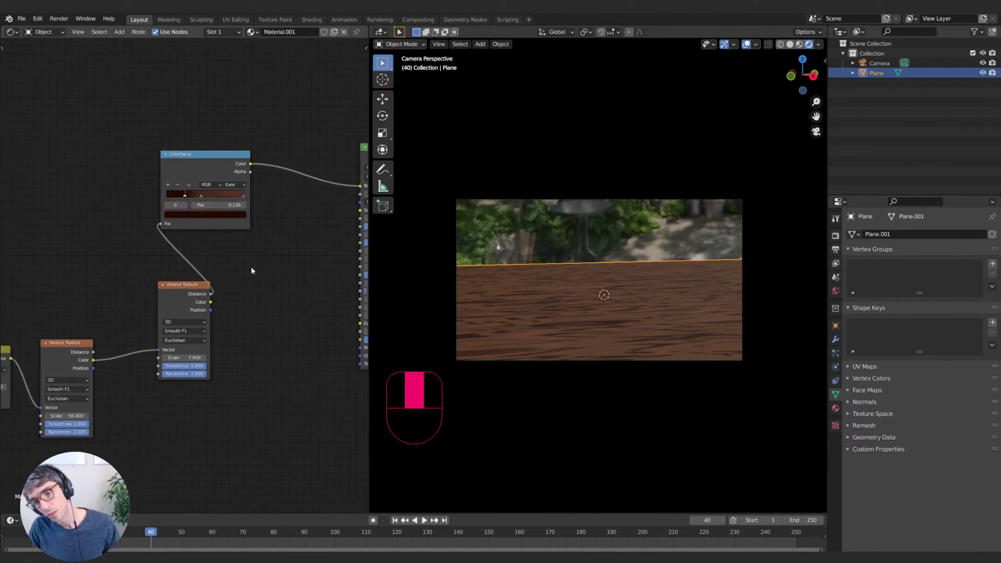
# - Add a second ColorRamp beside the second Voronoi Texture and connect the texture's Distance output to its Fac
pyautogui.hotkey('shift', 'a')
pyautogui.write('colo')
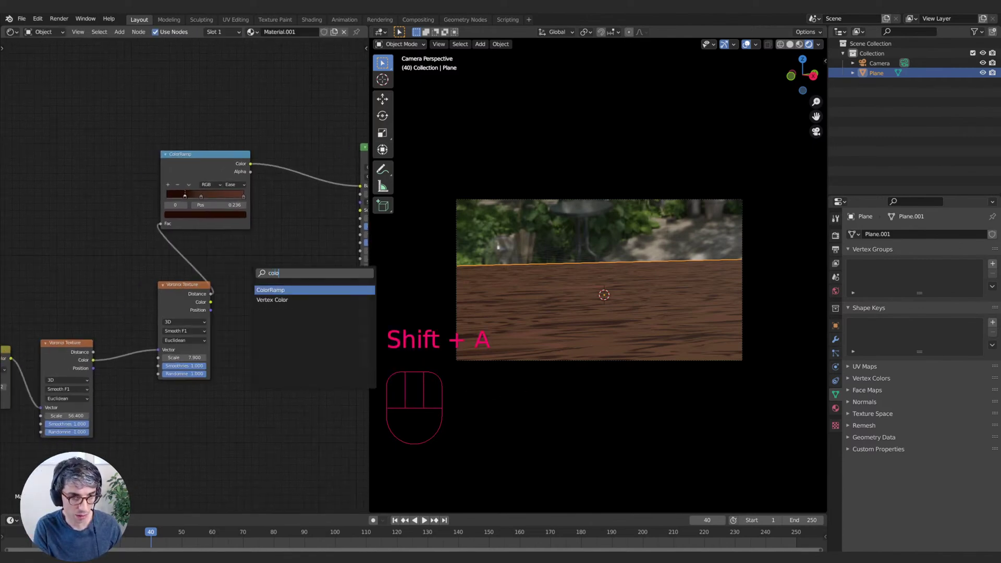
pyautogui.press('Return')
pyautogui.click(260, 273)
pyautogui.moveTo(210, 293); pyautogui.dragTo(252, 345)
pyautogui.moveTo(298, 287); pyautogui.dragTo(263, 318)
# - Move the Principled BSDF and Material Output nodes farther away from the ColorRamps to make room between them
pyautogui.moveTo(263, 318); pyautogui.dragTo(143, 272, button='middle')
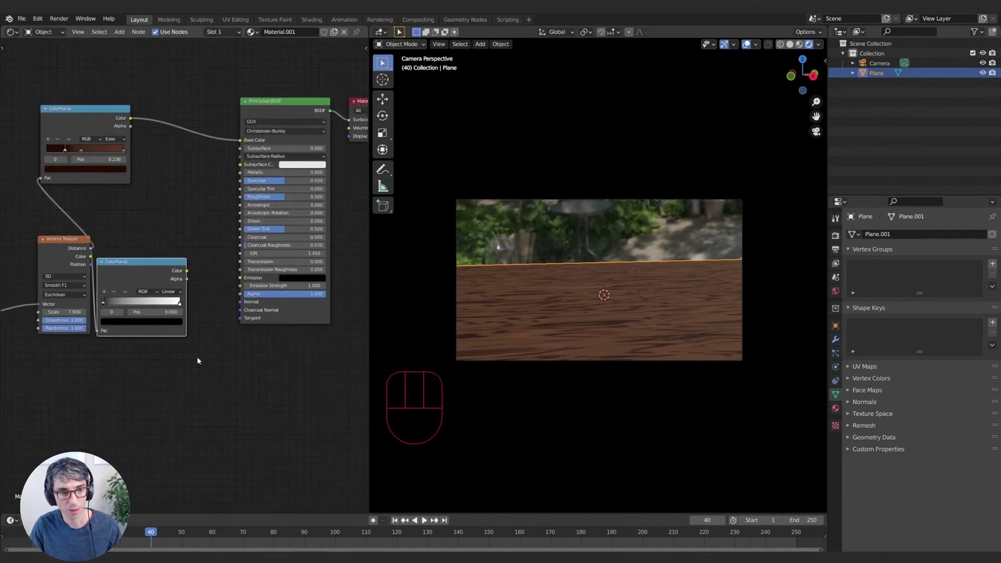
pyautogui.moveTo(298, 186); pyautogui.dragTo(69, 211, button='middle')
pyautogui.moveTo(78, 112); pyautogui.dragTo(148, 198)
pyautogui.press('g')
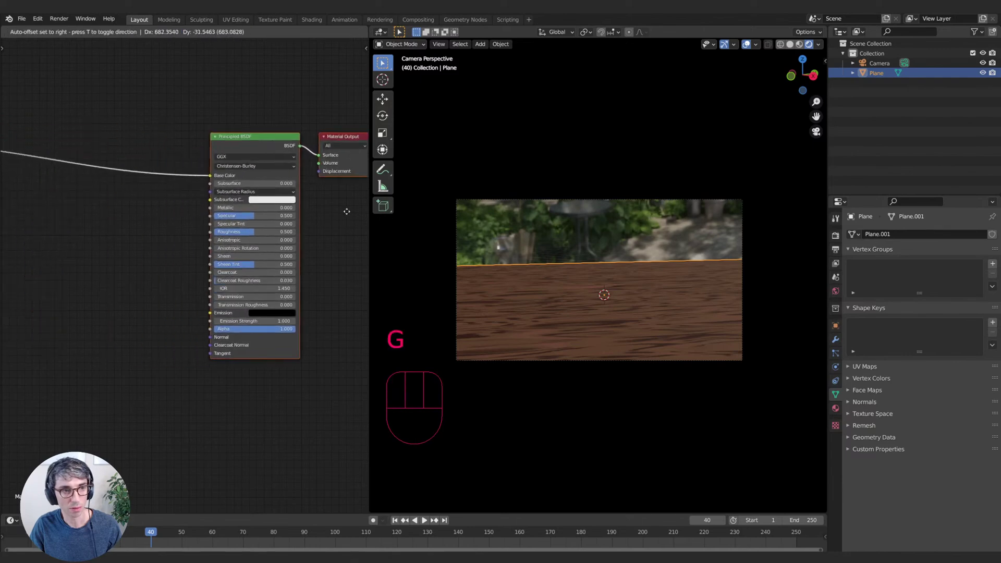
pyautogui.click(347, 212)
# - Add a Bump node, feed the new ColorRamp's Color into its Height and connect its Normal to the Principled BSDF's Normal
pyautogui.moveTo(141, 273); pyautogui.dragTo(225, 254, button='middle')
pyautogui.hotkey('shift', 'a')
pyautogui.click(167, 259)
pyautogui.write('b')
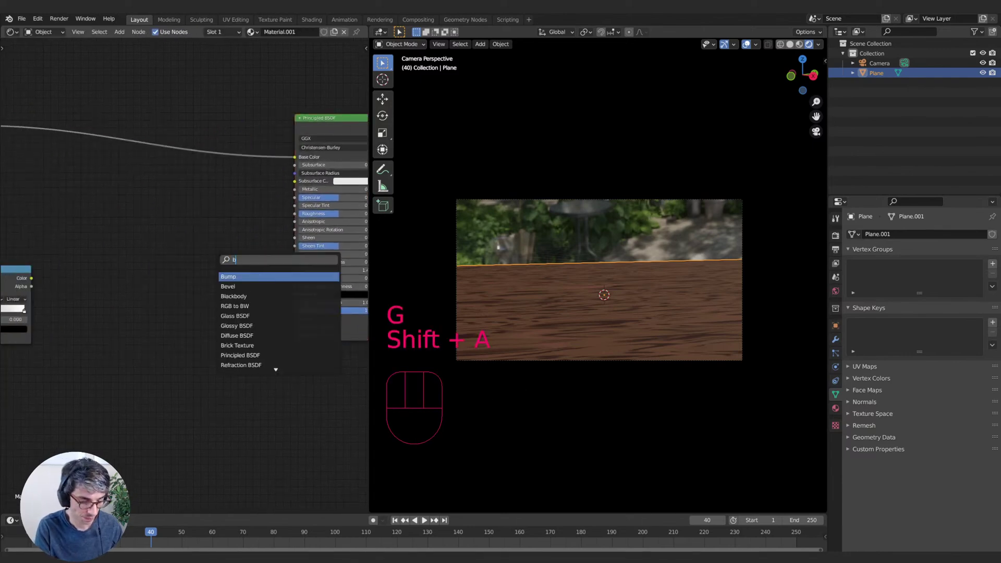
pyautogui.write('ump')
pyautogui.press('Return')
pyautogui.click(171, 282)
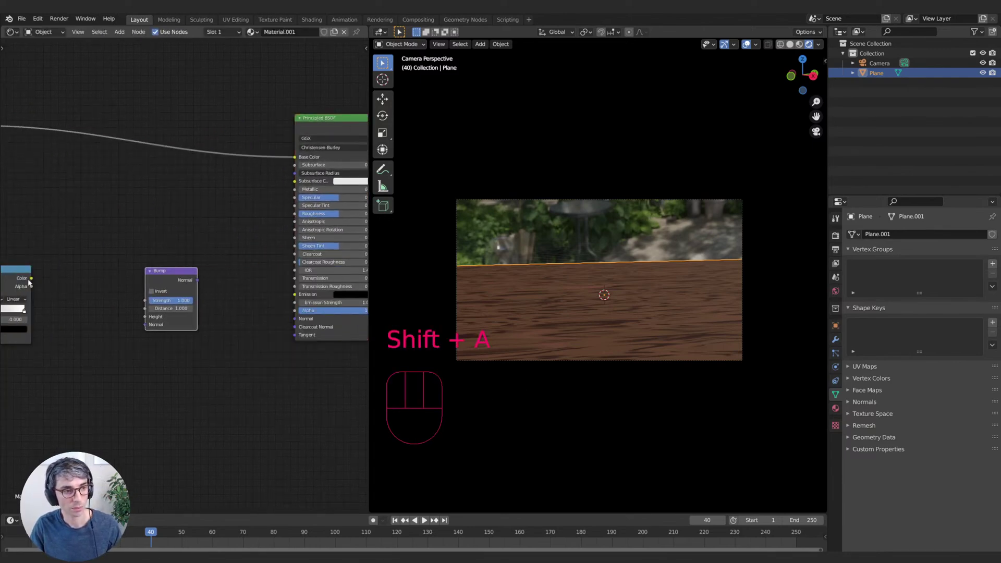
pyautogui.moveTo(31, 278); pyautogui.dragTo(146, 316)
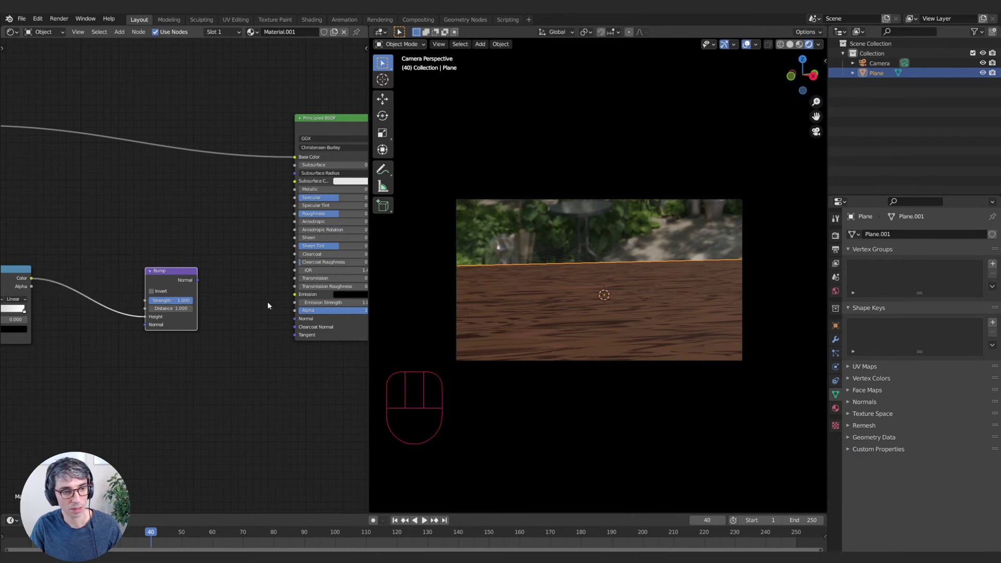
pyautogui.moveTo(199, 280); pyautogui.dragTo(304, 320)
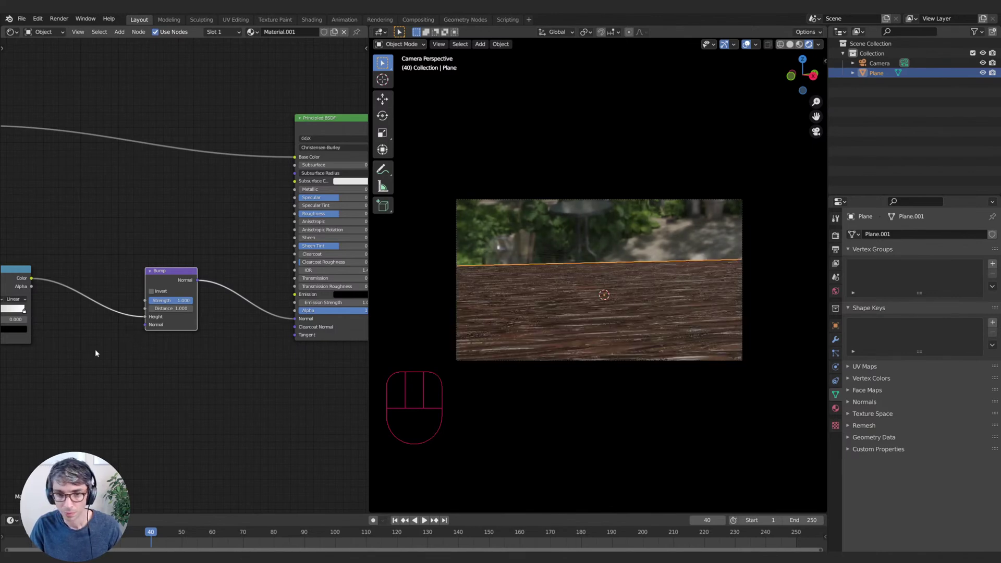
# - Set the Bump node's Distance to 0.1 and lower its Strength to 0.767
pyautogui.moveTo(95, 349); pyautogui.dragTo(115, 350, button='middle')
pyautogui.click(193, 310)
pyautogui.click(194, 310)
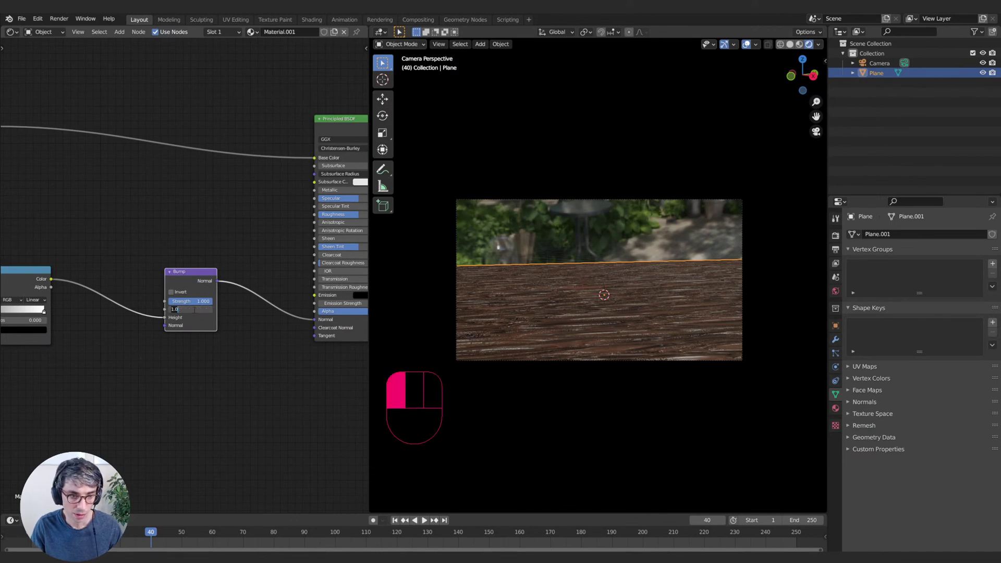
pyautogui.write('0.1')
pyautogui.press('Return')
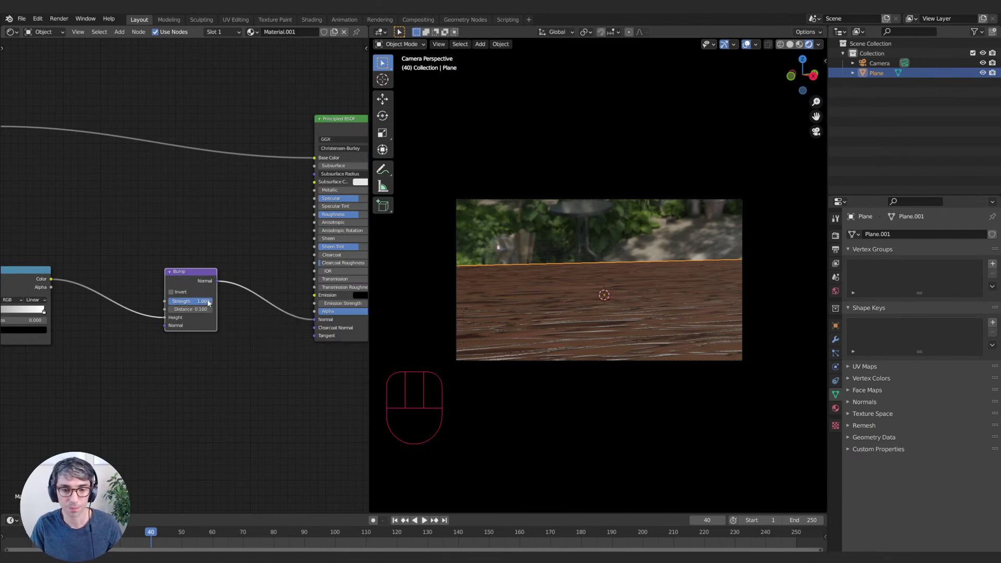
pyautogui.moveTo(205, 301)
pyautogui.mouseDown()
pyautogui.moveTo(177, 302)
pyautogui.moveTo(202, 301)
pyautogui.mouseUp()
# - Set the Principled BSDF's Roughness to 0.000 and its Specular to 0.351
pyautogui.moveTo(343, 221); pyautogui.dragTo(326, 234, button='middle')
pyautogui.moveTo(329, 228); pyautogui.dragTo(284, 227)
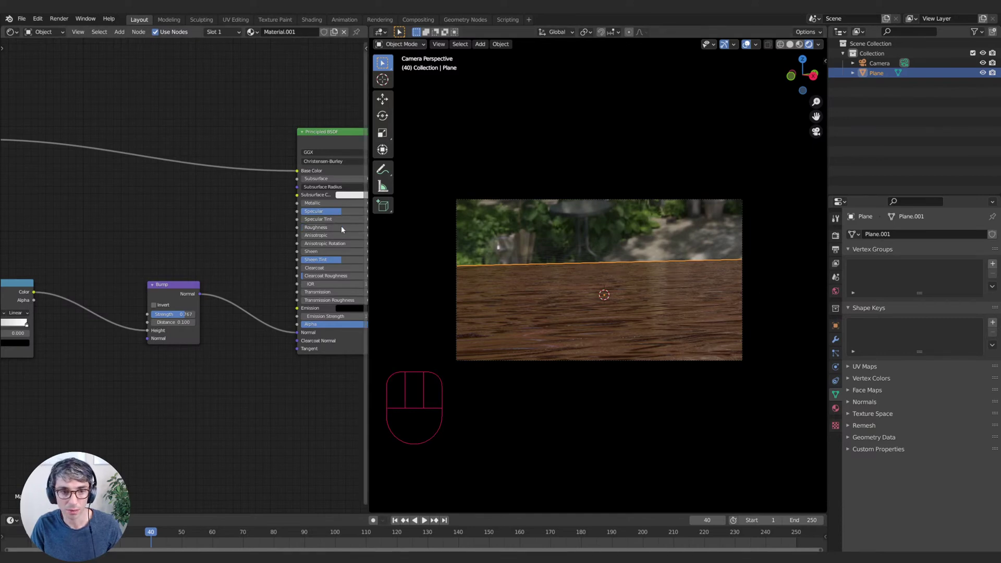
pyautogui.moveTo(341, 212)
pyautogui.mouseDown()
pyautogui.moveTo(363, 211)
pyautogui.moveTo(329, 211)
pyautogui.mouseUp()
pyautogui.moveTo(229, 222); pyautogui.dragTo(143, 223, button='middle')
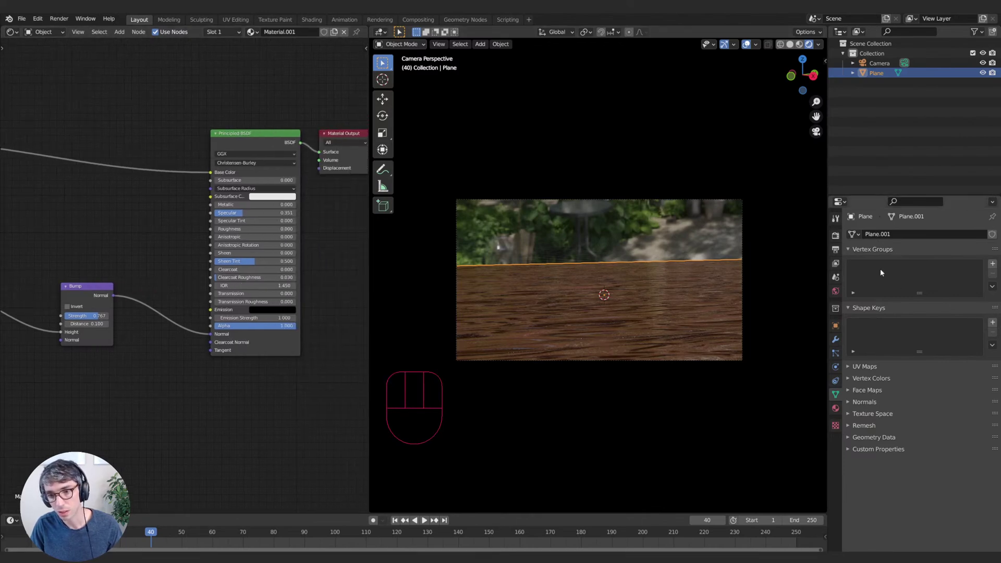
# - Enable Depth of Field on the camera and set its Focus Distance to 3.3 m
pyautogui.click(880, 63)
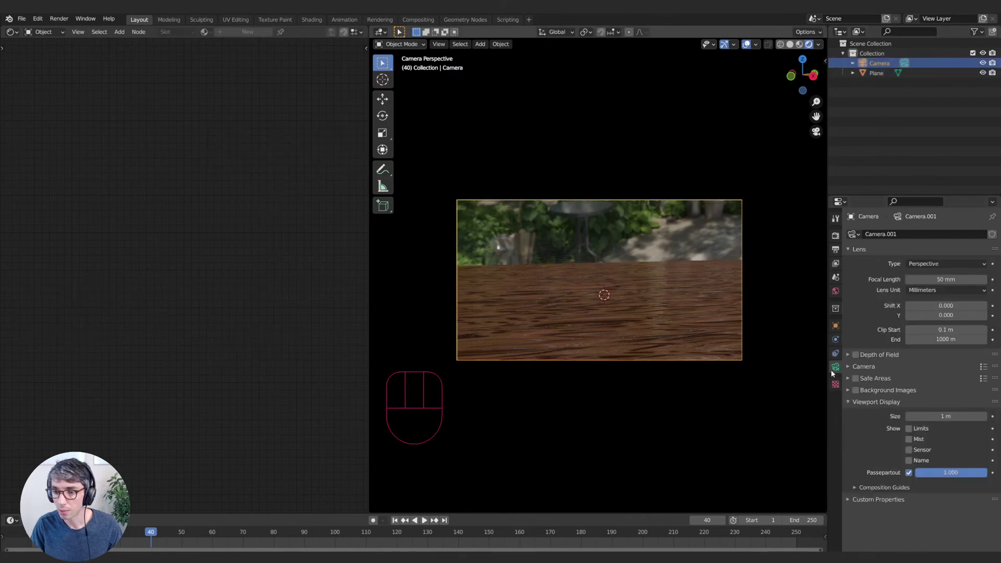
pyautogui.click(856, 354)
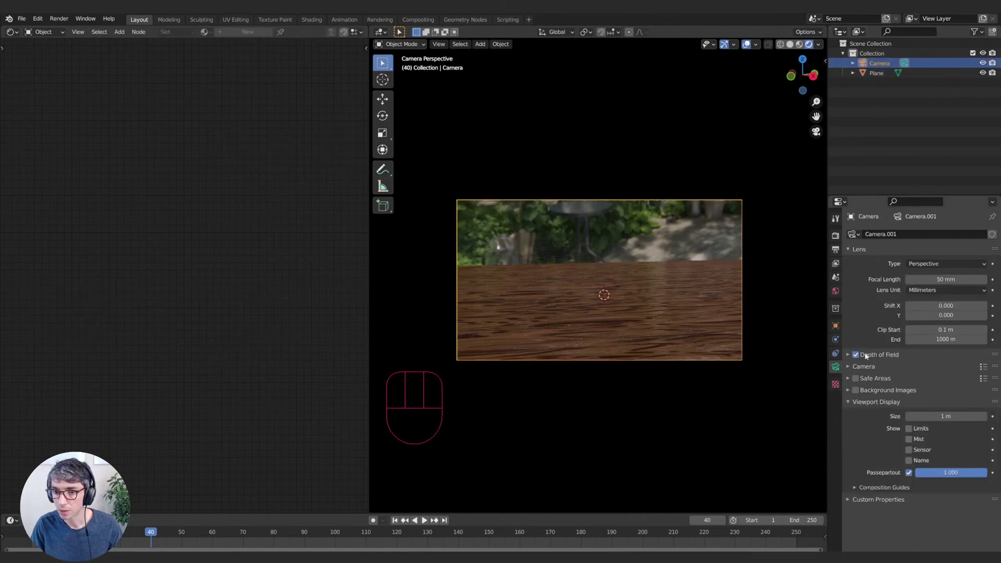
pyautogui.click(864, 356)
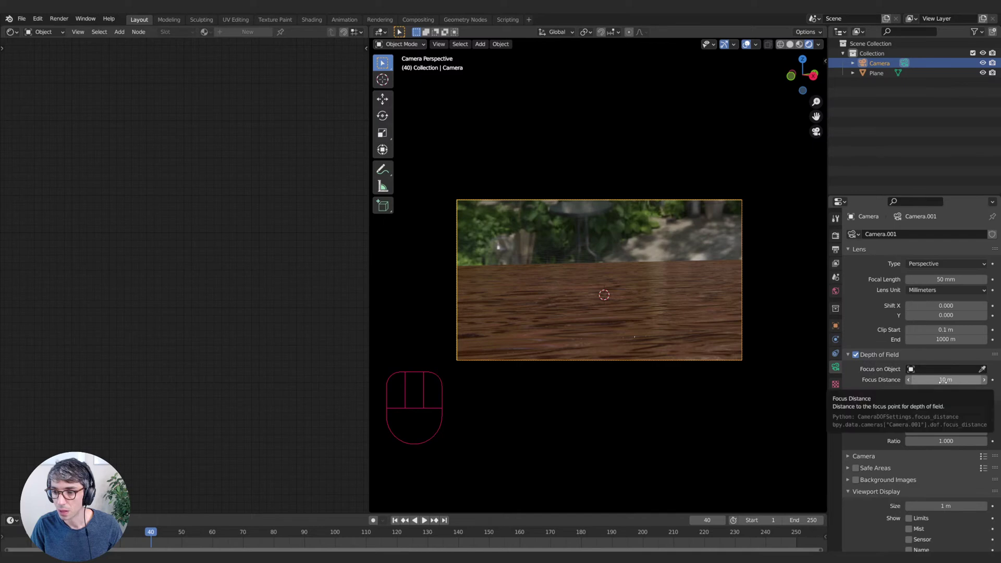
pyautogui.moveTo(948, 380); pyautogui.dragTo(955, 380)
# - Set the camera's aperture F-Stop to 1.0
pyautogui.click(902, 394)
pyautogui.click(906, 397)
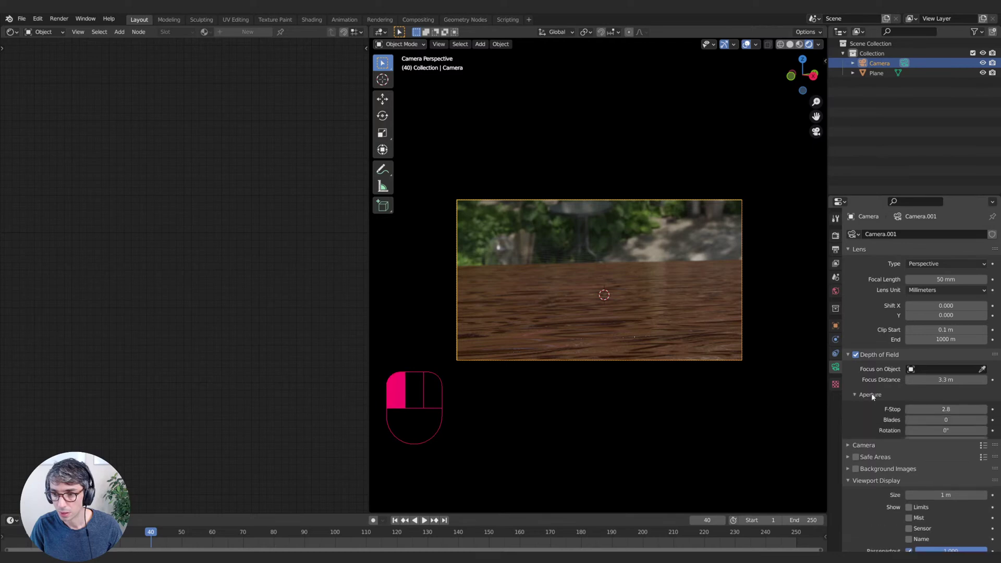
pyautogui.click(939, 408)
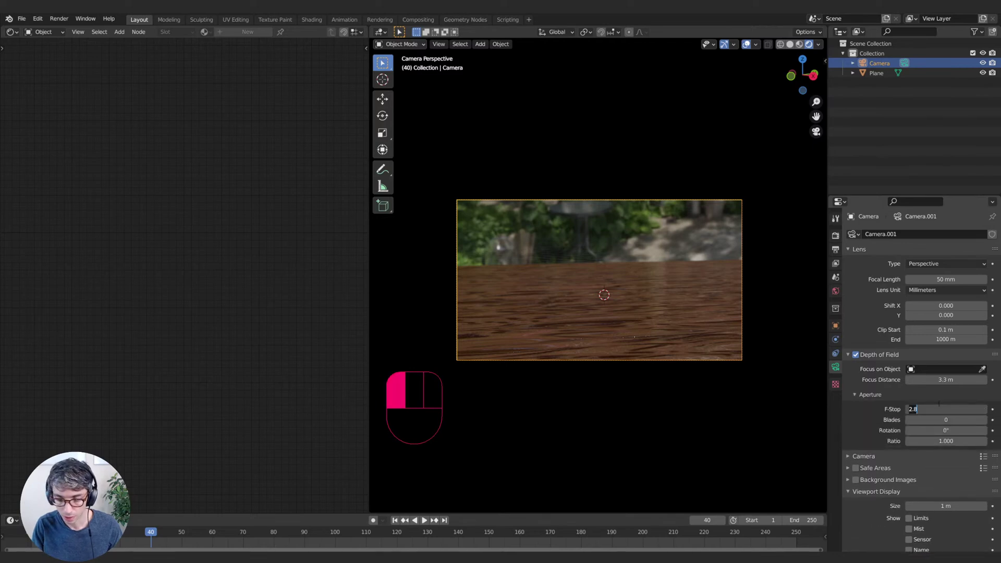
pyautogui.write('1')
pyautogui.press('Return')
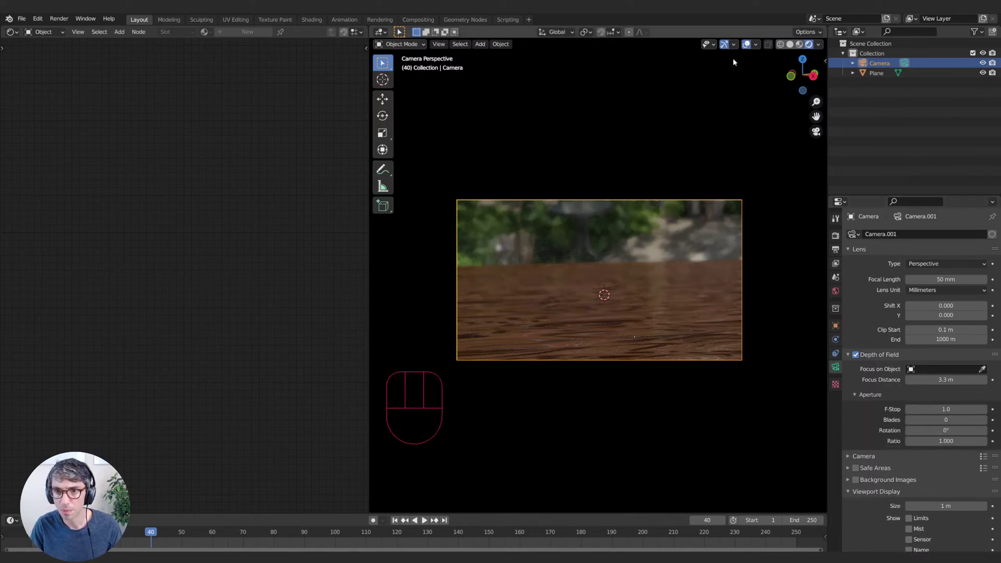
# - Hide the viewport gizmos and overlays, and set the camera's Focus Distance to 4.6 m
pyautogui.click(725, 44)
pyautogui.press('Home')
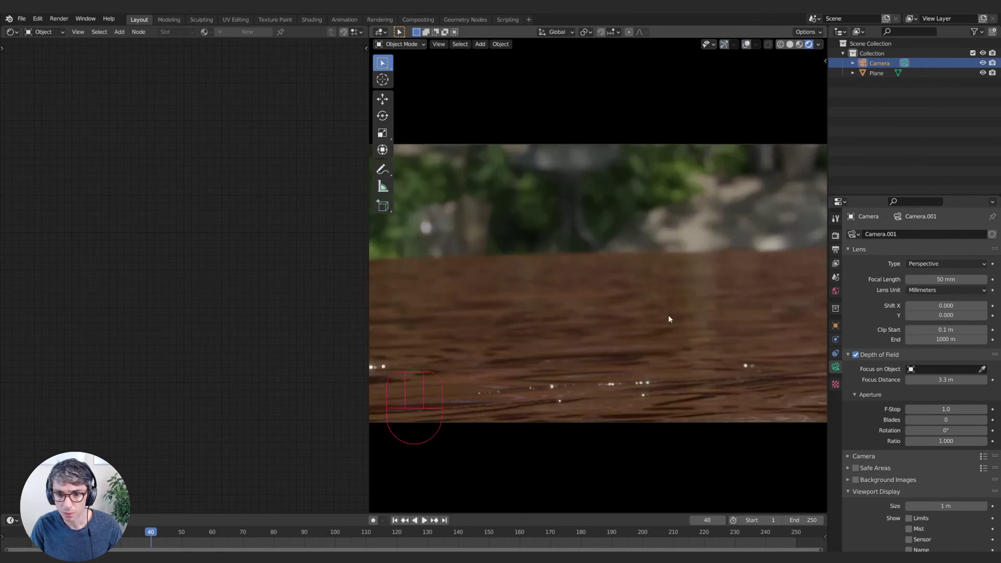
pyautogui.scroll(-2, 672, 323)
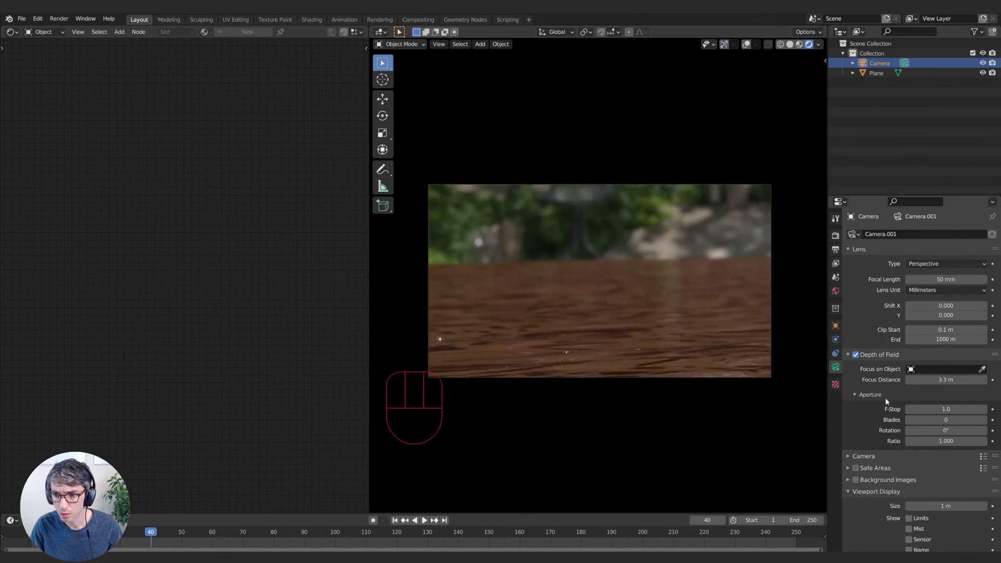
pyautogui.moveTo(946, 379); pyautogui.dragTo(962, 379)
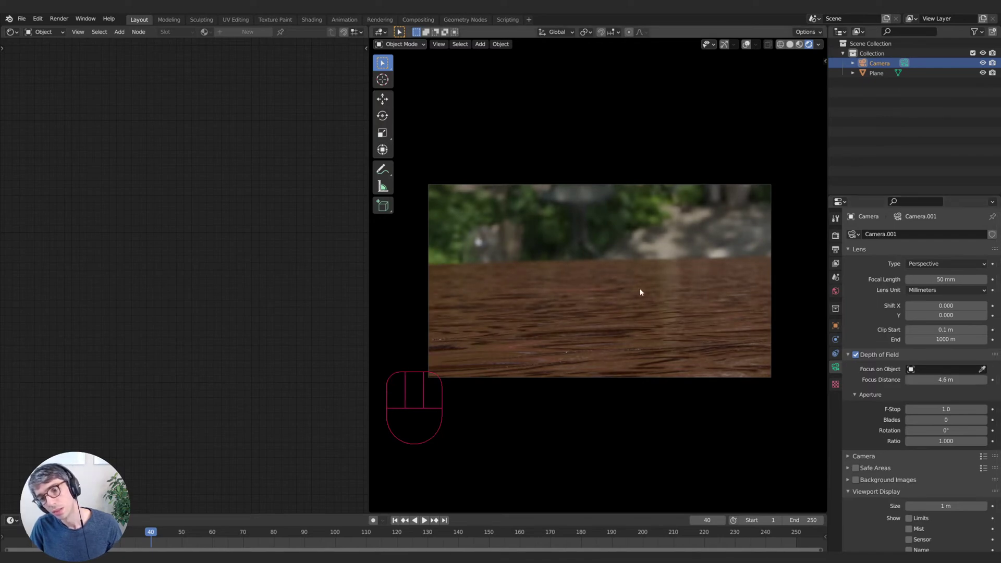
# - Show the World shader nodes and set the Mapping node's location to 0 m on all axes and its Z rotation to -129°
pyautogui.moveTo(42, 37); pyautogui.dragTo(41, 54)
pyautogui.moveTo(166, 233); pyautogui.dragTo(189, 304, button='middle')
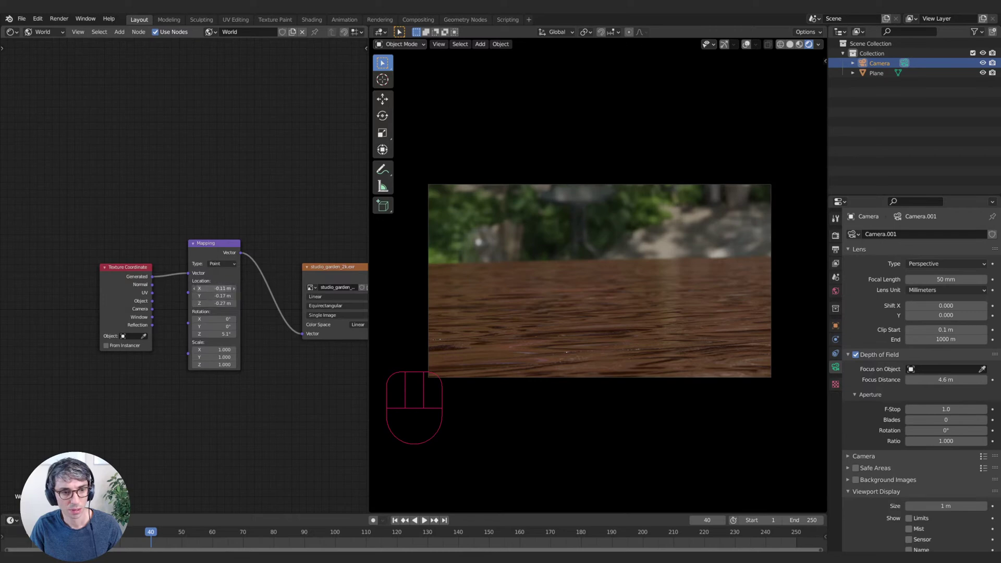
pyautogui.moveTo(215, 288); pyautogui.dragTo(363, 334)
pyautogui.write('0')
pyautogui.press('Return')
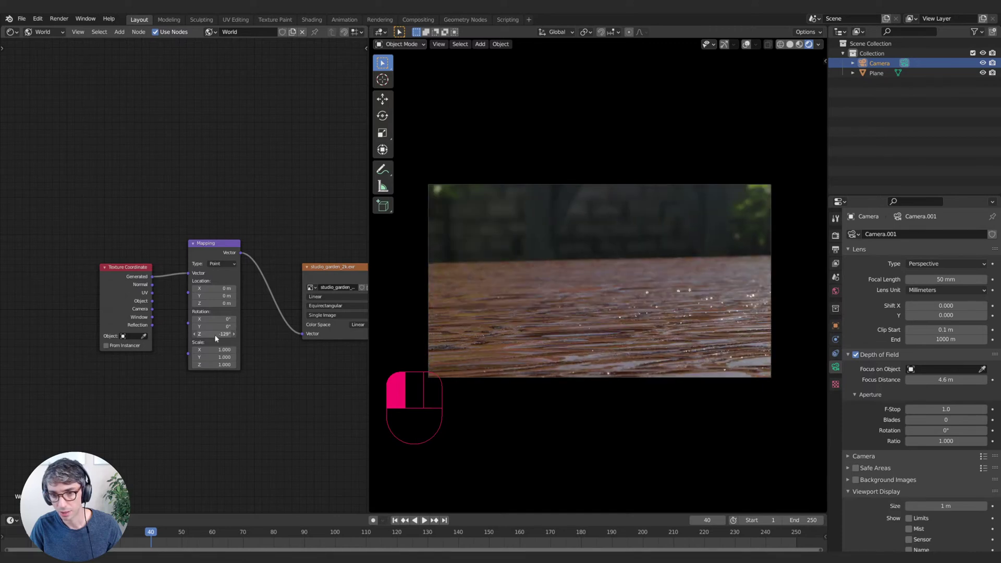
pyautogui.moveTo(216, 338); pyautogui.dragTo(216, 338)
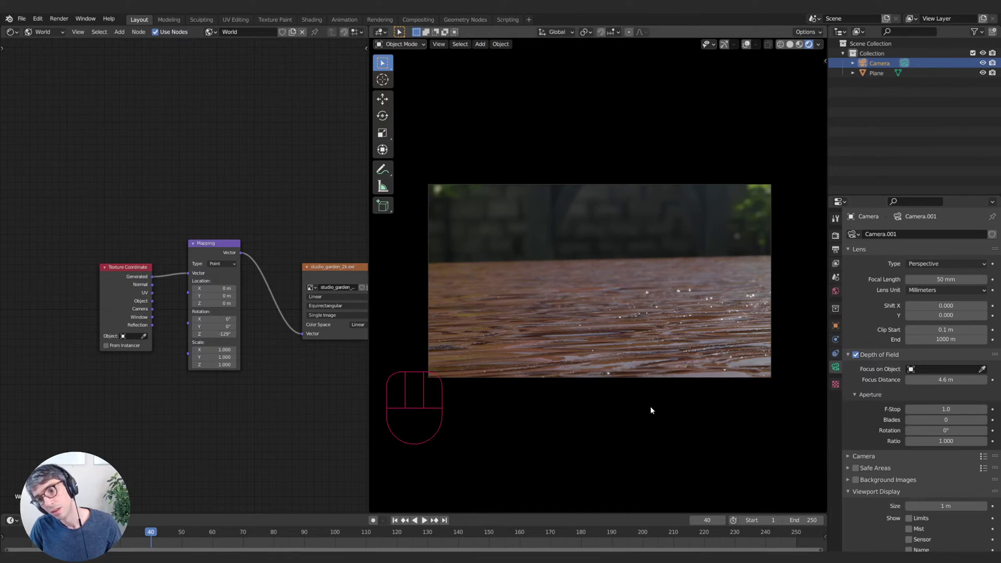
# - Rotate the environment image by setting the World Mapping node's X rotation to -4.4° and Z rotation to -338°
pyautogui.moveTo(217, 334)
pyautogui.mouseDown()
pyautogui.moveTo(2, 334)
pyautogui.moveTo(222, 318)
pyautogui.moveTo(232, 319)
pyautogui.moveTo(197, 319)
pyautogui.moveTo(226, 319)
pyautogui.moveTo(222, 333)
pyautogui.moveTo(235, 334)
pyautogui.mouseUp()
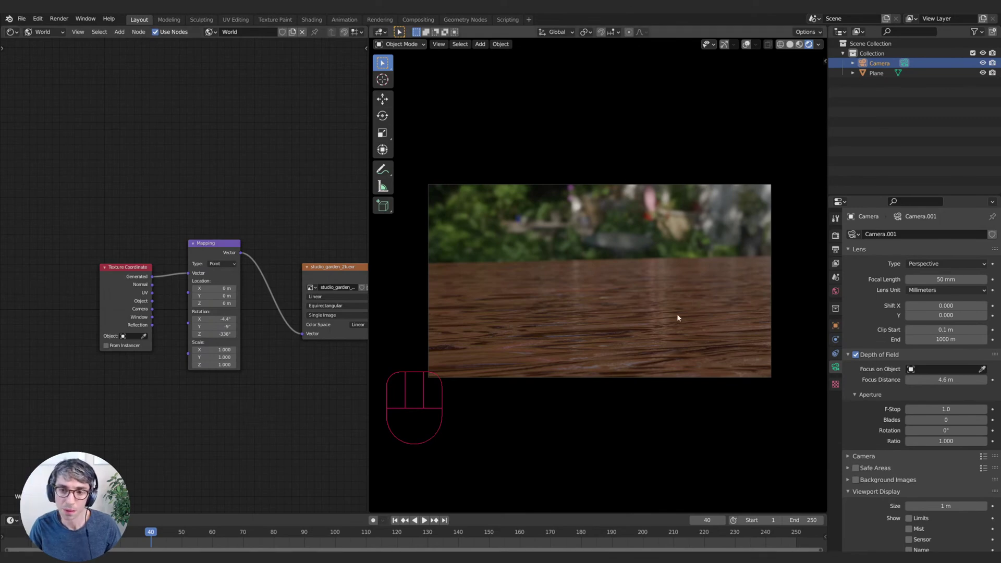
# - Select the ground plane and show its material nodes instead of the World nodes, including the Bump node
pyautogui.click(612, 351)
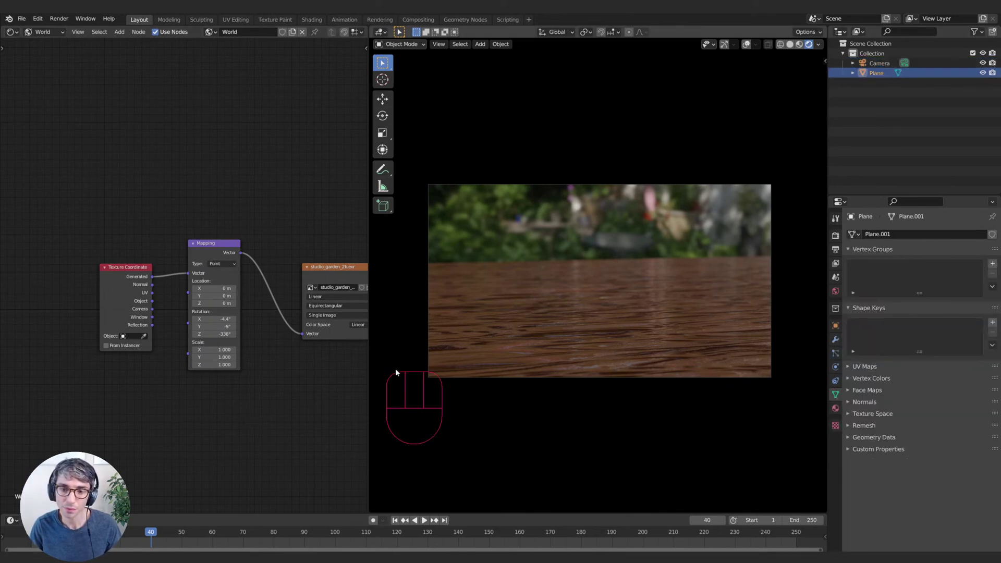
pyautogui.moveTo(259, 150); pyautogui.dragTo(281, 181, button='middle')
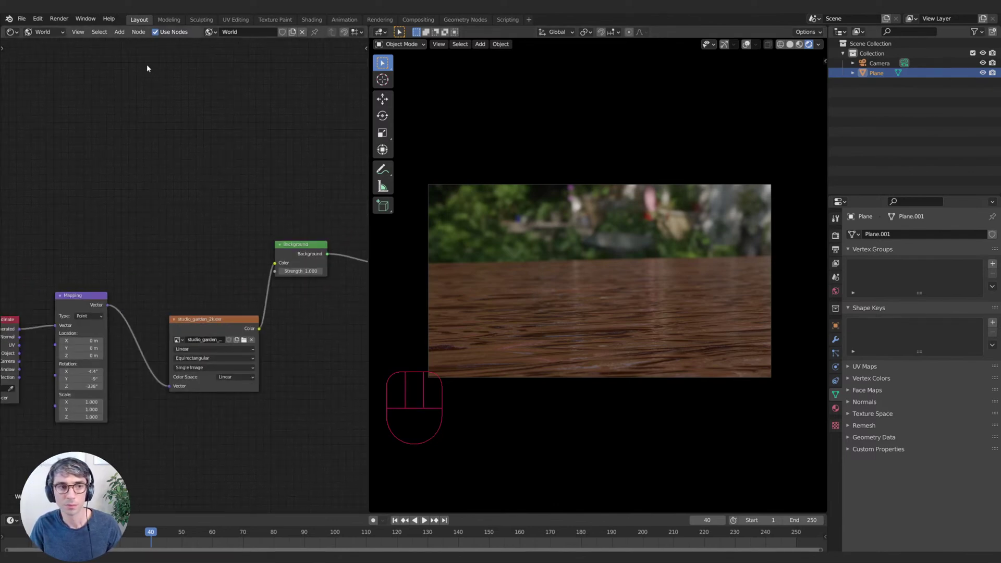
pyautogui.moveTo(52, 32); pyautogui.dragTo(57, 47)
pyautogui.click(57, 47)
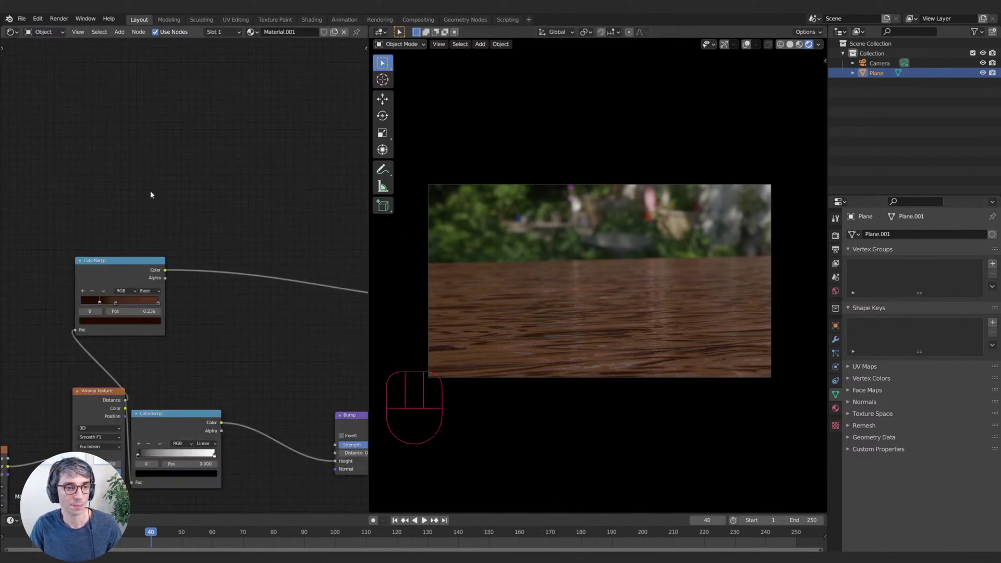
pyautogui.moveTo(251, 190); pyautogui.dragTo(315, 140, button='middle')
pyautogui.click(303, 300)
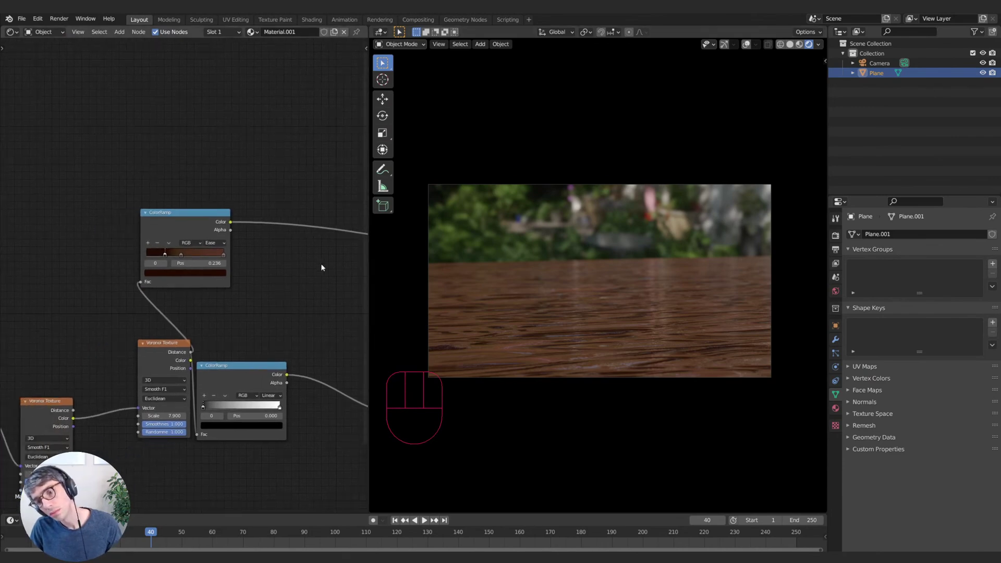
pyautogui.moveTo(308, 269); pyautogui.dragTo(164, 261, button='middle')
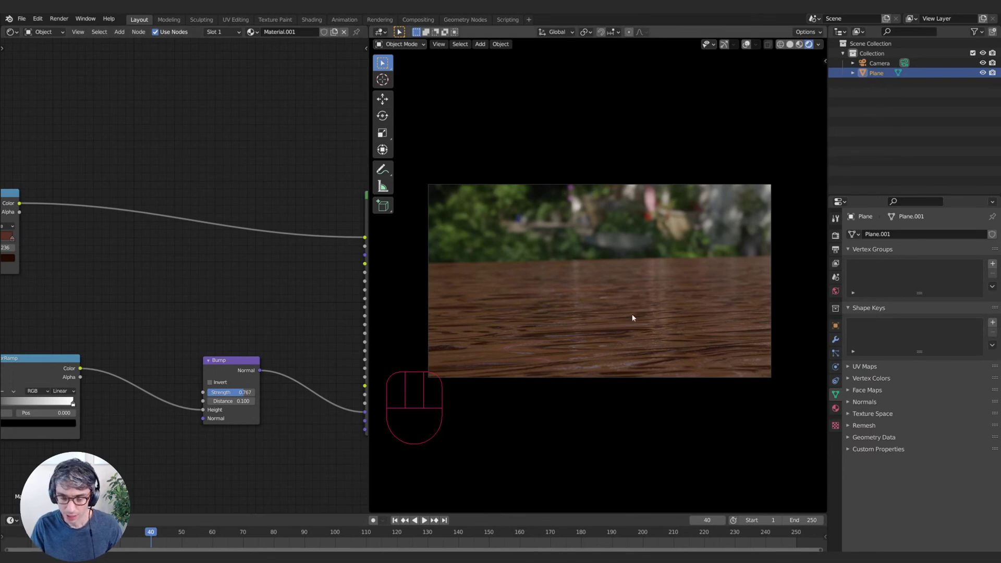
# - Add a Bezier curve at the 3D cursor and turn the viewport overlays and gizmos back on
pyautogui.hotkey('shift', 'a')
pyautogui.moveTo(597, 310)
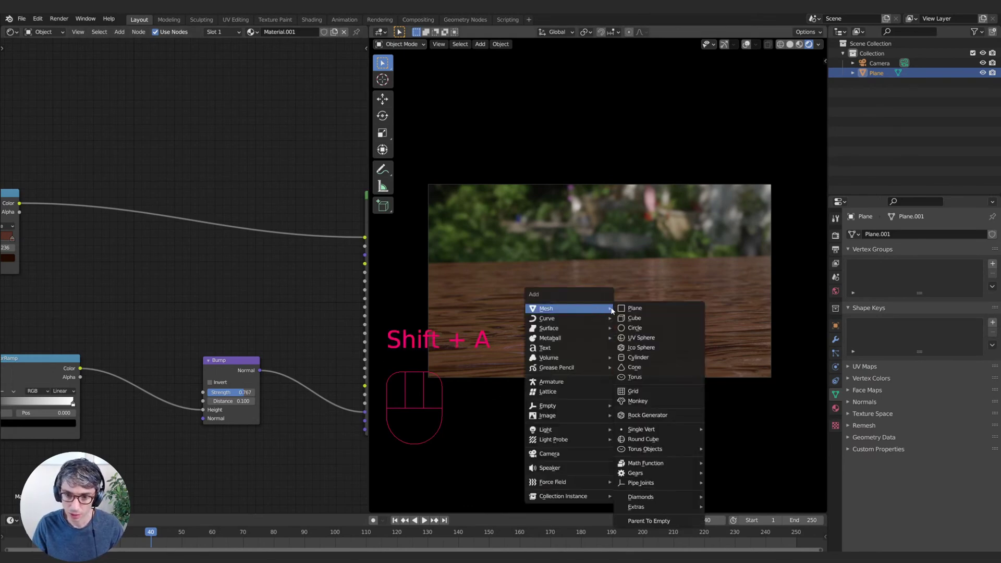
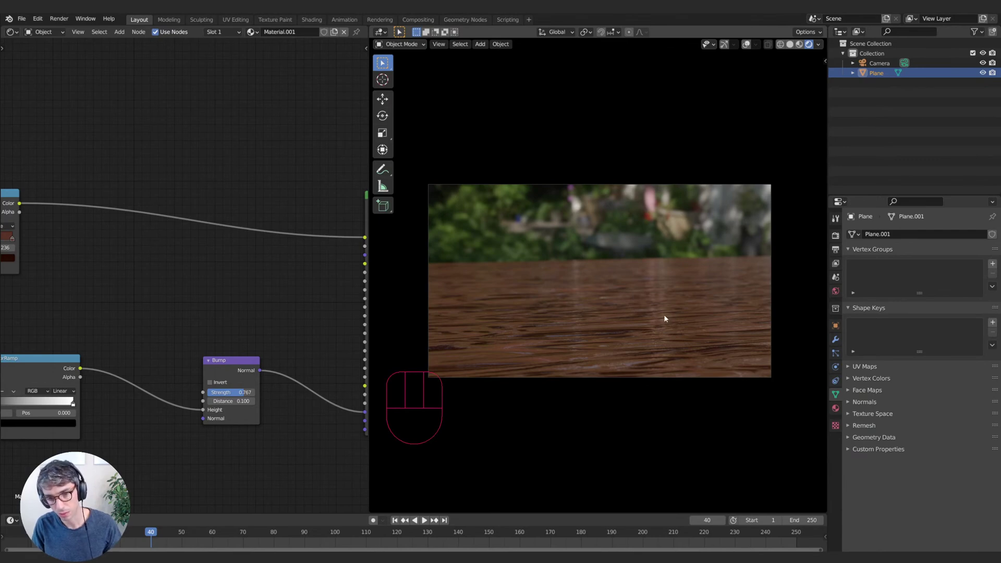
pyautogui.hotkey('shift', 'a')
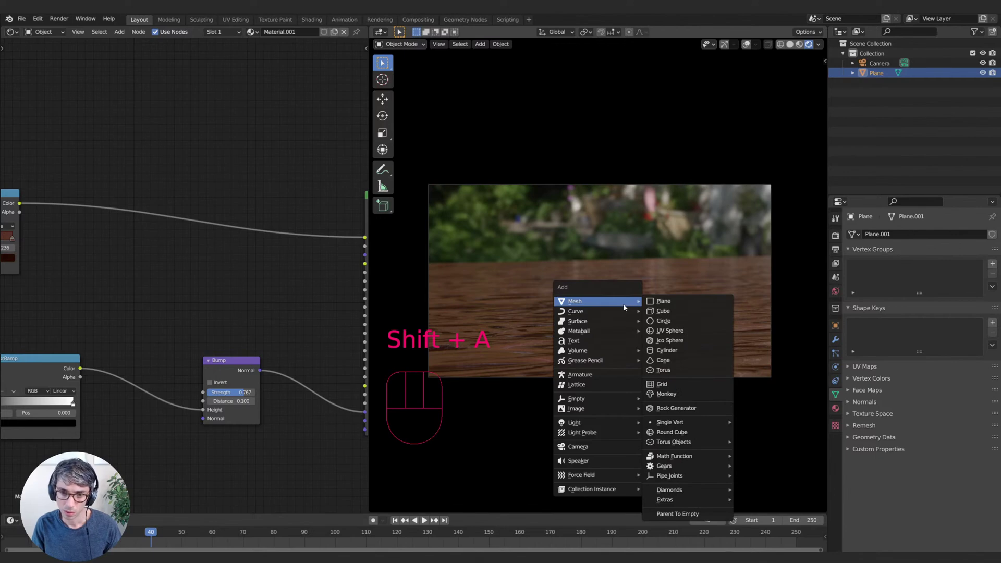
pyautogui.moveTo(613, 313)
pyautogui.click(659, 312)
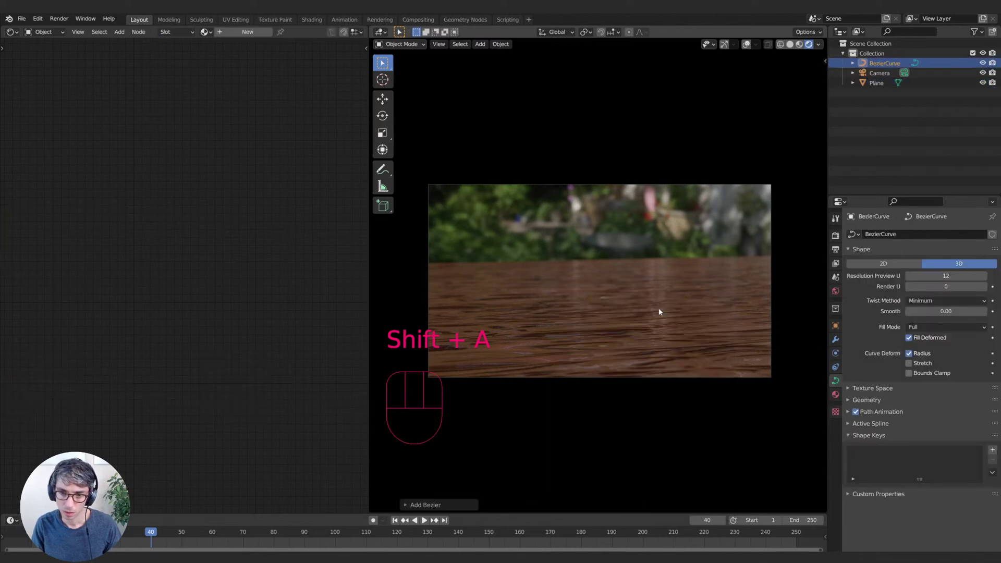
pyautogui.click(713, 89)
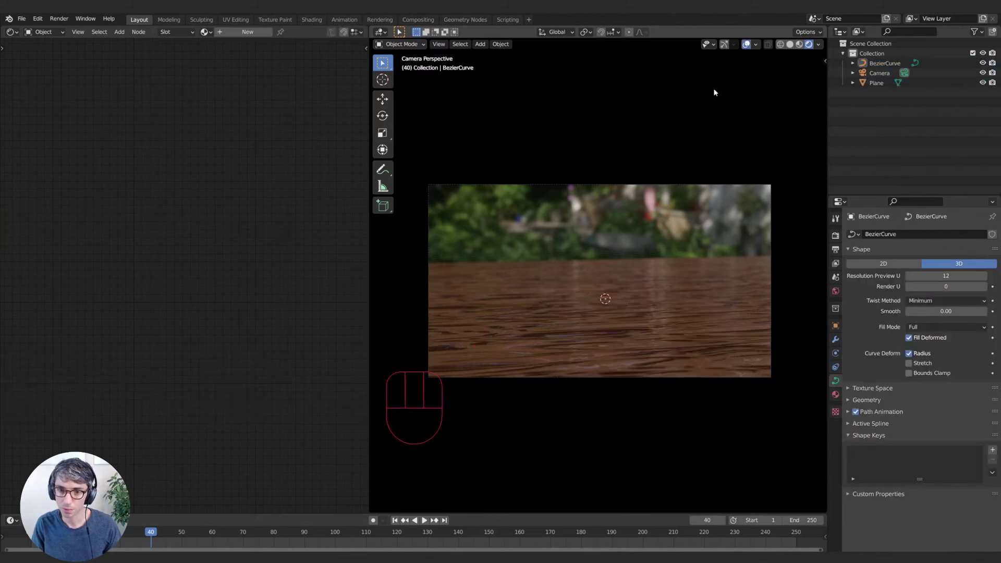
pyautogui.click(724, 45)
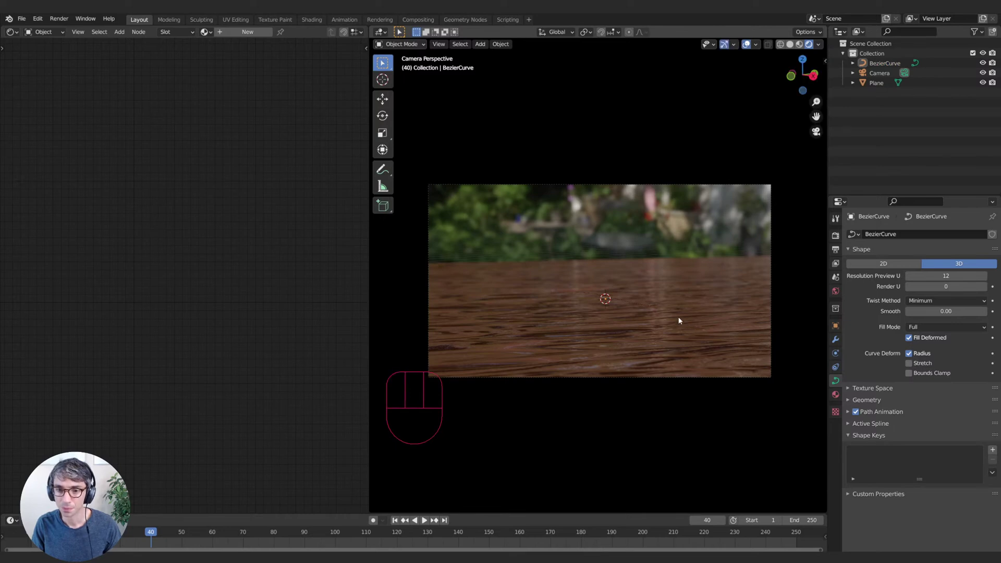
# - Give the Bezier curve a round bevel with a depth of 0.052 m
pyautogui.click(644, 304)
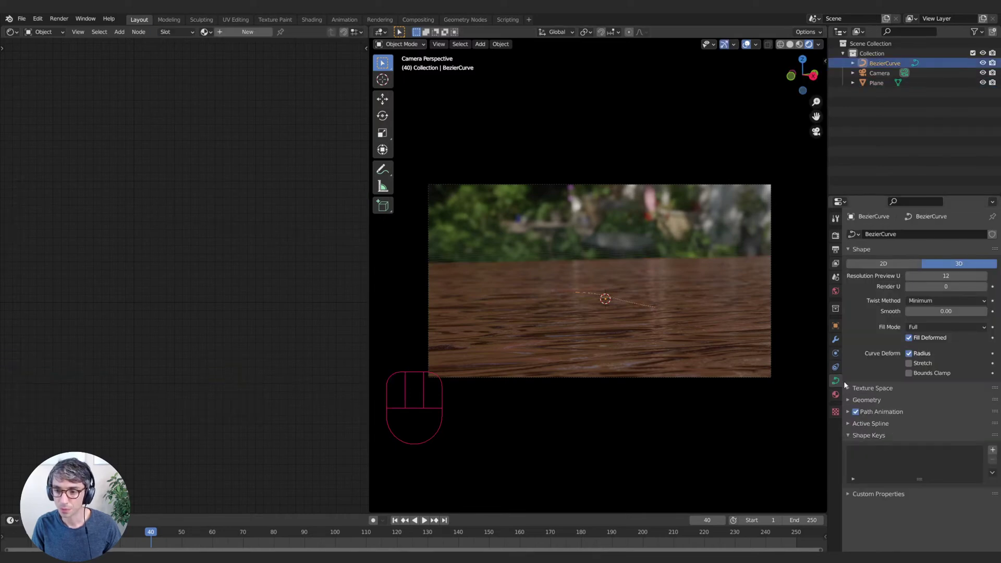
pyautogui.click(853, 401)
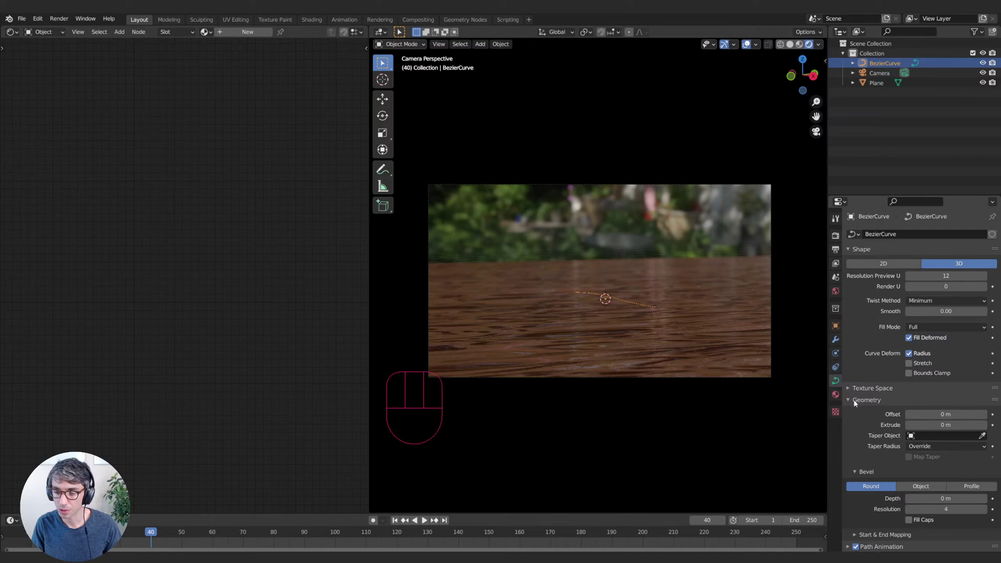
pyautogui.scroll(-2, 865, 432)
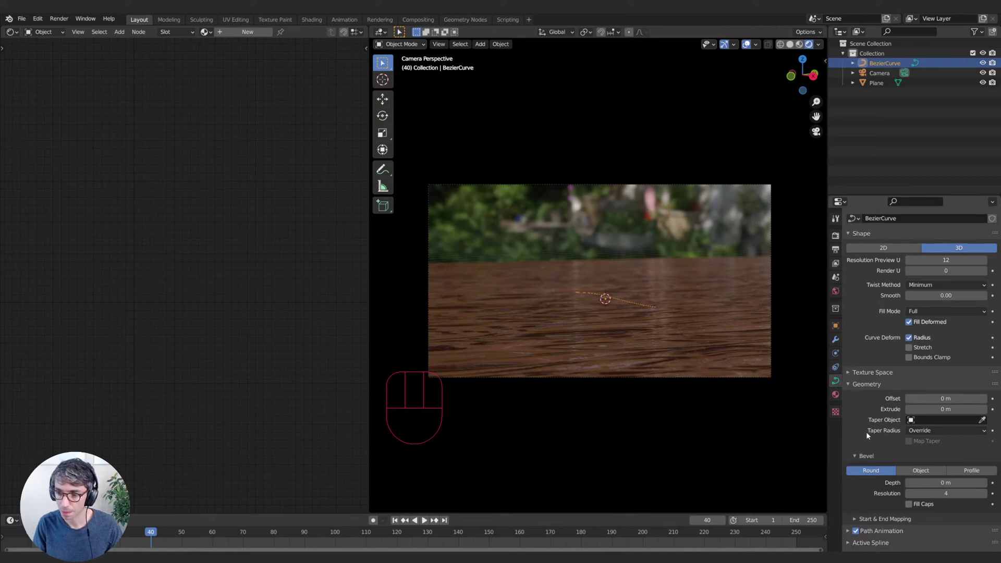
pyautogui.moveTo(937, 466); pyautogui.dragTo(952, 466)
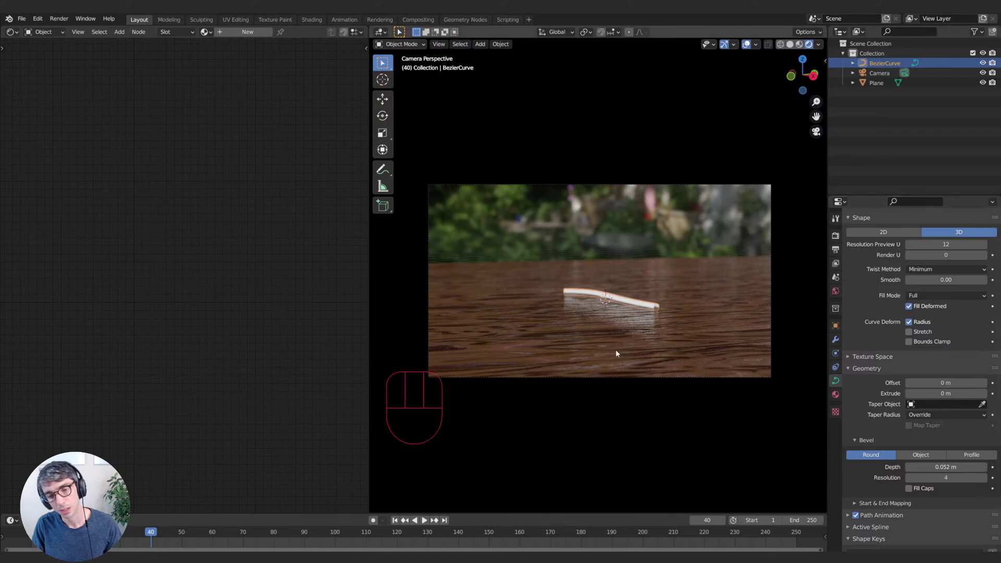
# - Raise the beveled curve slightly along the Z axis so it lies on top of the wooden ground
pyautogui.press('g')
pyautogui.press('z')
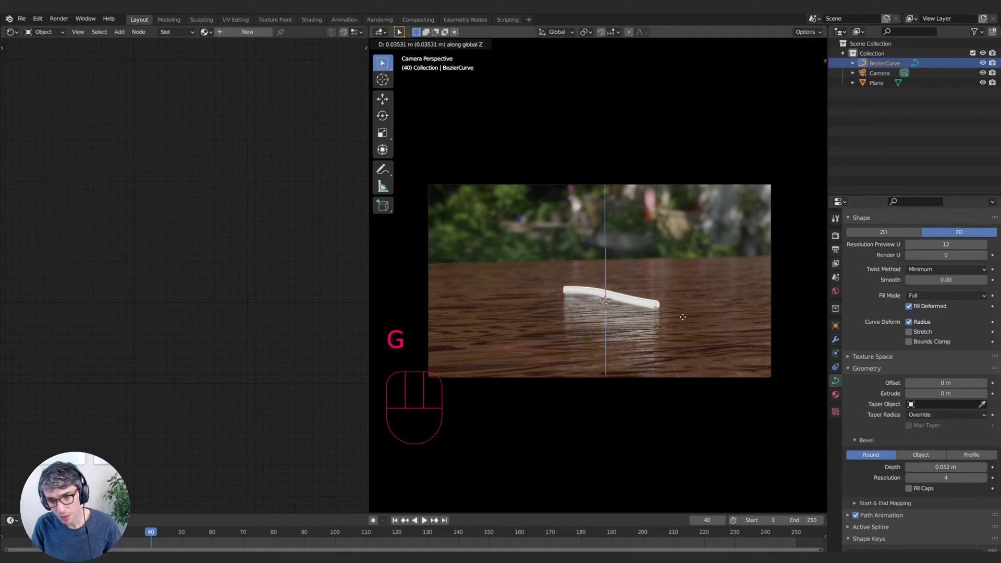
pyautogui.click(647, 313)
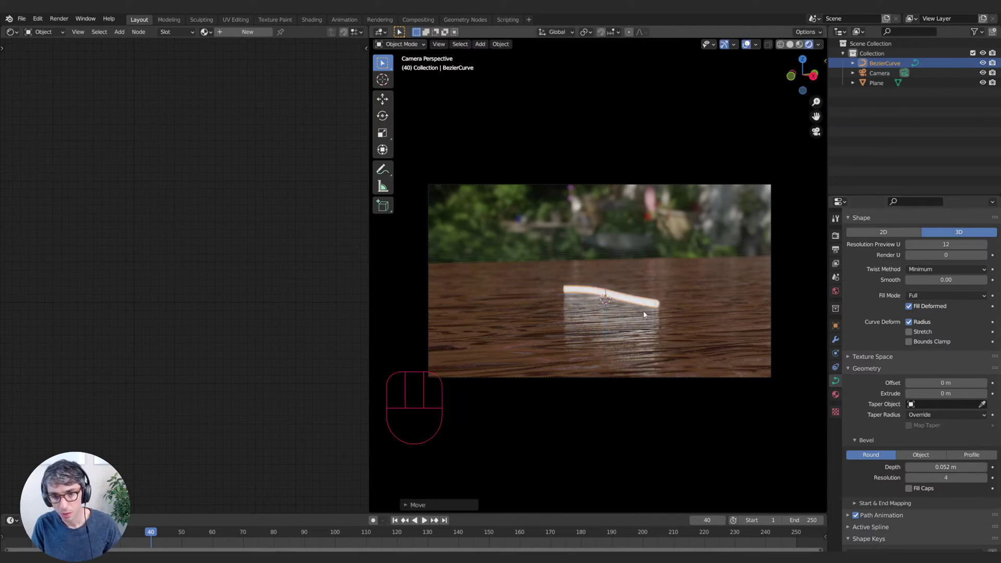
pyautogui.press('g')
pyautogui.press('z')
pyautogui.click(650, 310)
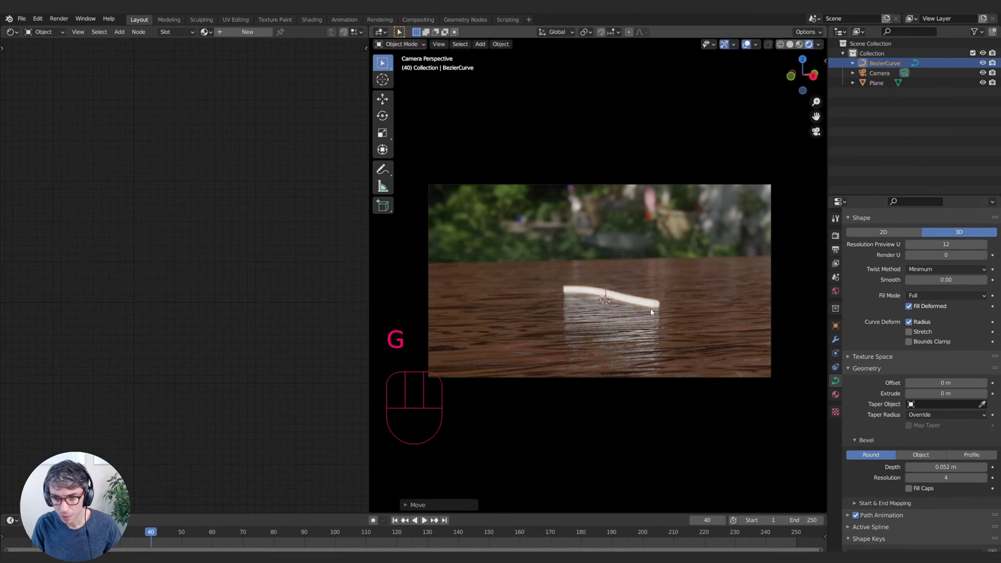
# - In Edit Mode, rotate the curve's right end point about the Z axis so that end bends toward the camera
pyautogui.press('Tab')
pyautogui.click(704, 309)
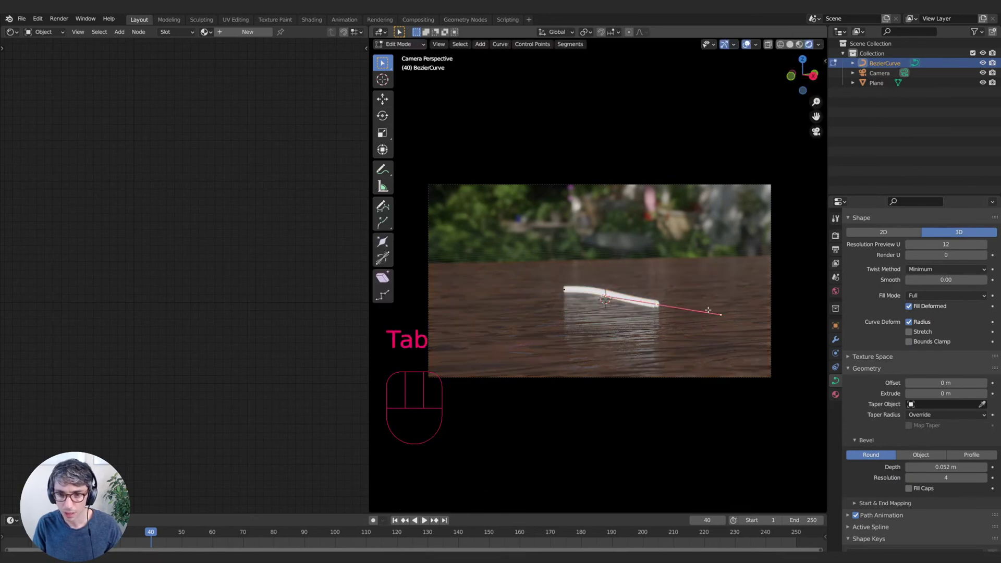
pyautogui.press('r')
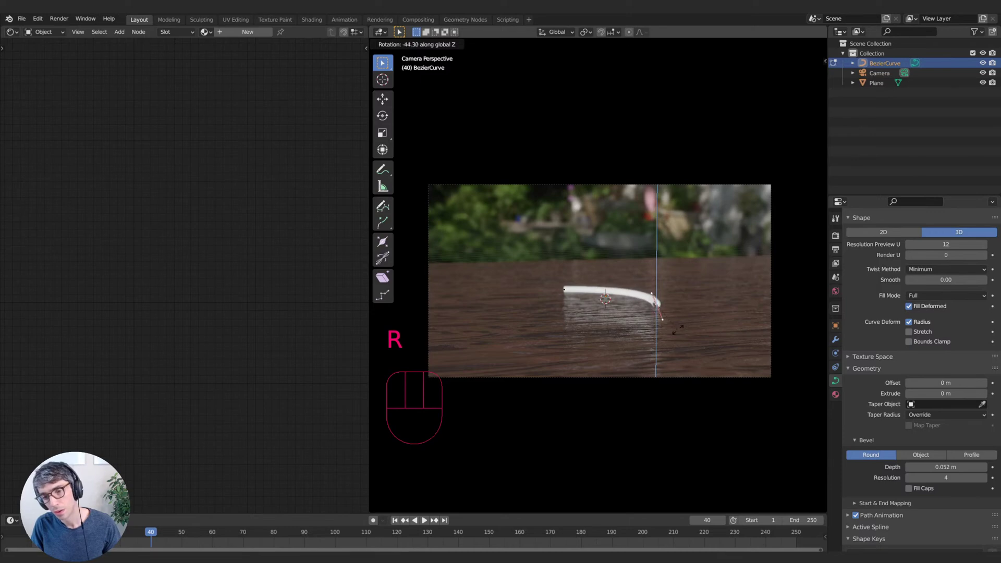
pyautogui.click(666, 317)
# - Extrude a new point from that end, place it horizontally closer to the camera, and rotate its handles toward the lower right of the frame
pyautogui.press('e')
pyautogui.click(666, 317)
pyautogui.press('g')
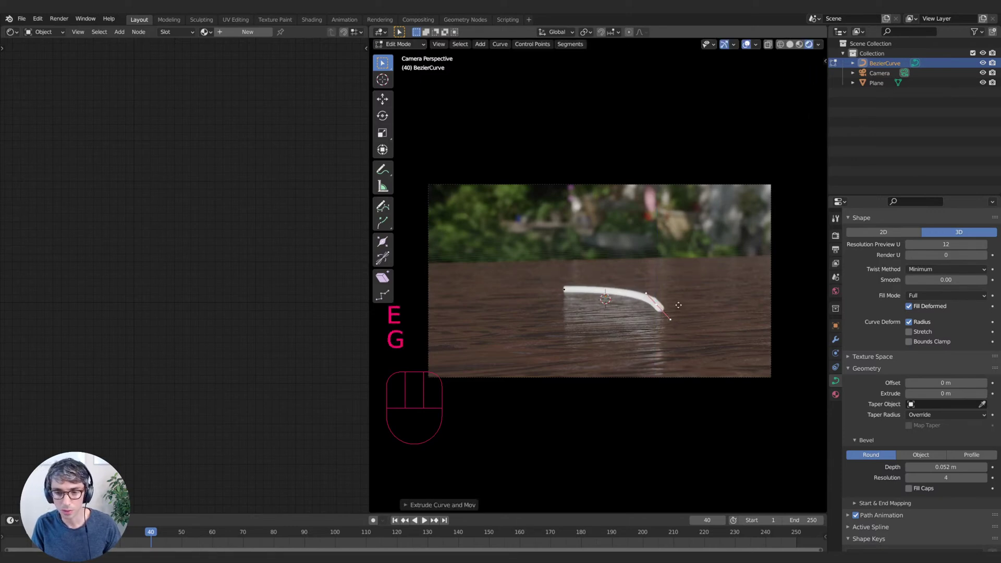
pyautogui.hotkey('shift', 'z')
pyautogui.click(678, 347)
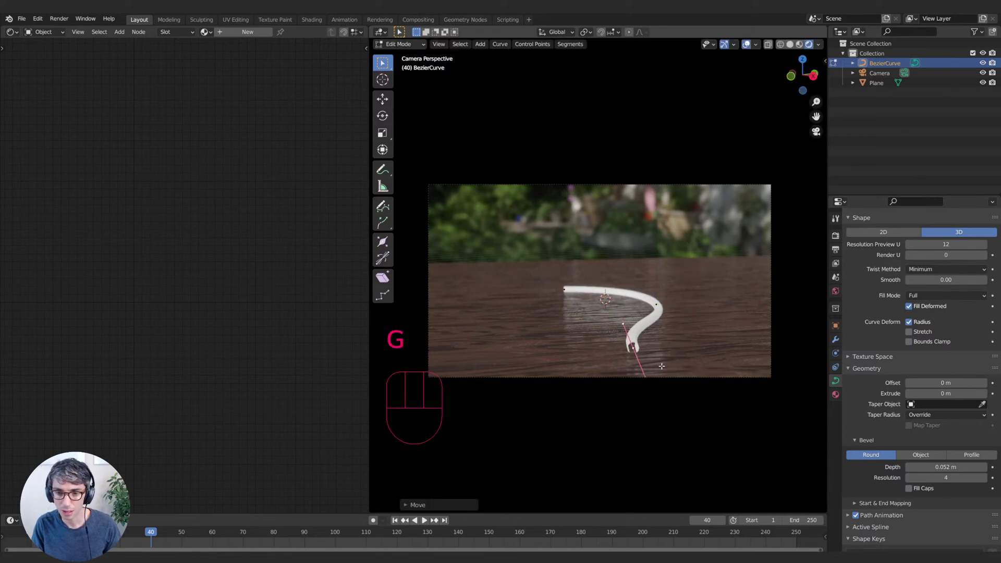
pyautogui.press('r')
pyautogui.click(675, 353)
# - Extrude a further curve point horizontally toward the lower-right corner of the camera frame and rotate it about the Z axis
pyautogui.press('e')
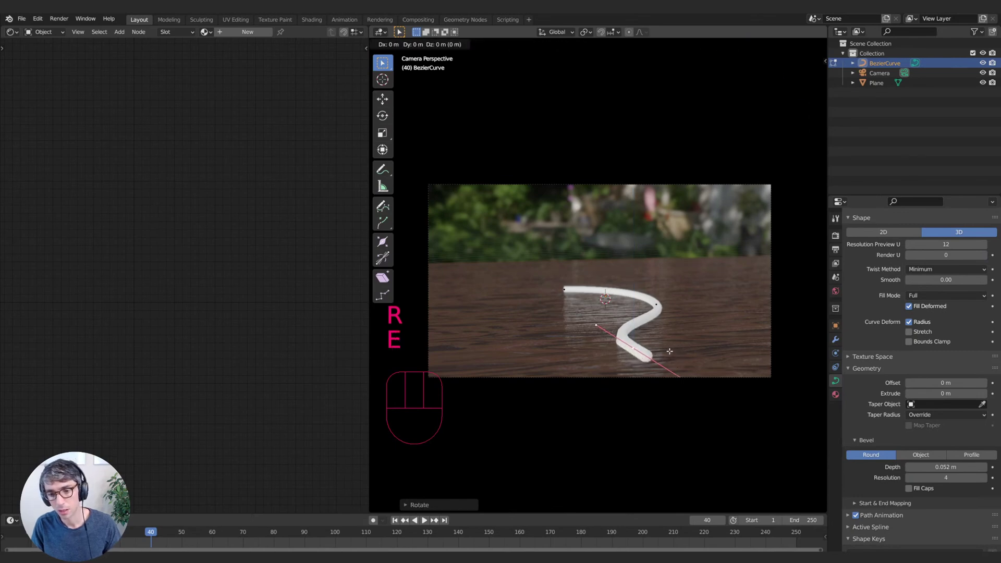
pyautogui.click(675, 352)
pyautogui.press('g')
pyautogui.hotkey('shift', 'z')
pyautogui.click(782, 375)
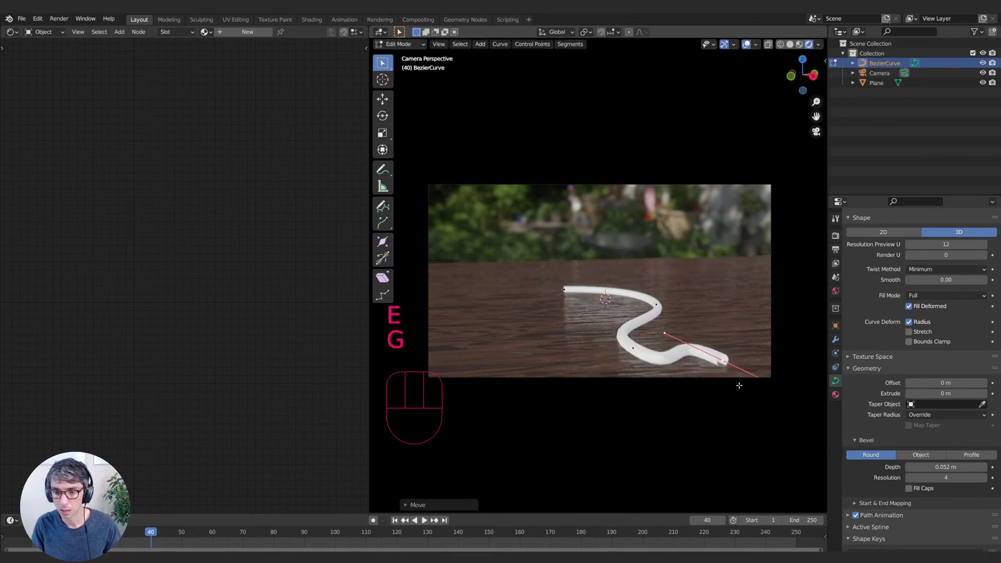
pyautogui.press('r')
pyautogui.press('z')
pyautogui.click(712, 338)
# - Scale the new point's handles and move it horizontally so the tube runs out past the camera frame's right edge
pyautogui.press('s')
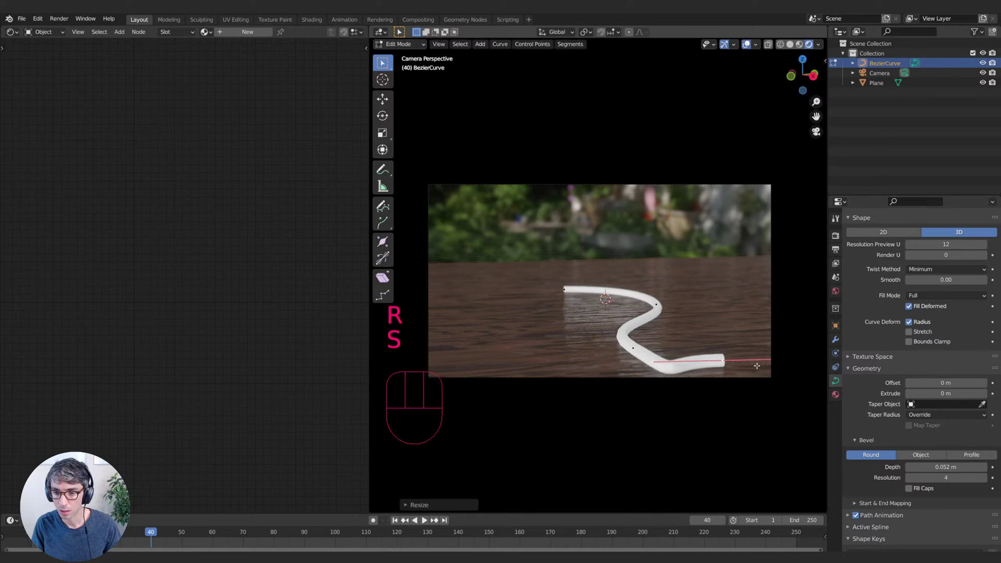
pyautogui.click(757, 366)
pyautogui.press('g')
pyautogui.hotkey('shift', 'z')
pyautogui.click(779, 368)
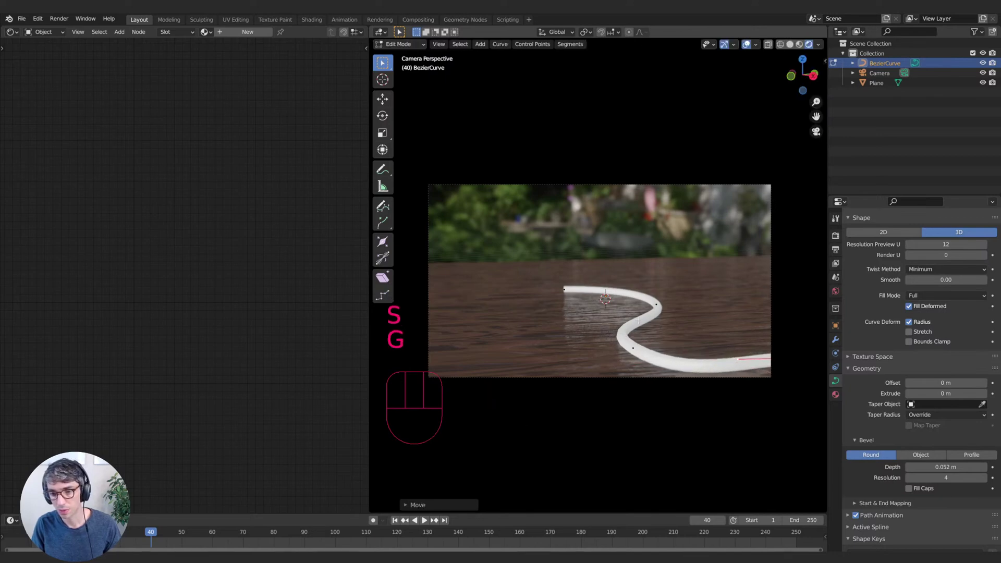
# - Extrude a new point from the curve's opposite end and place it horizontally farther back on the ground
pyautogui.click(567, 291)
pyautogui.press('e')
pyautogui.rightClick(569, 293)
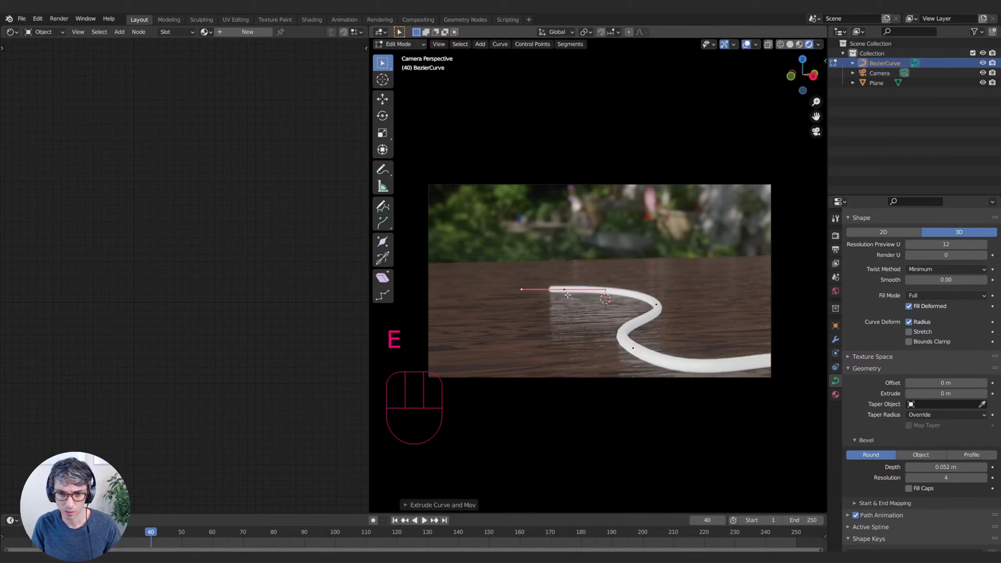
pyautogui.press('g')
pyautogui.hotkey('shift', 'z')
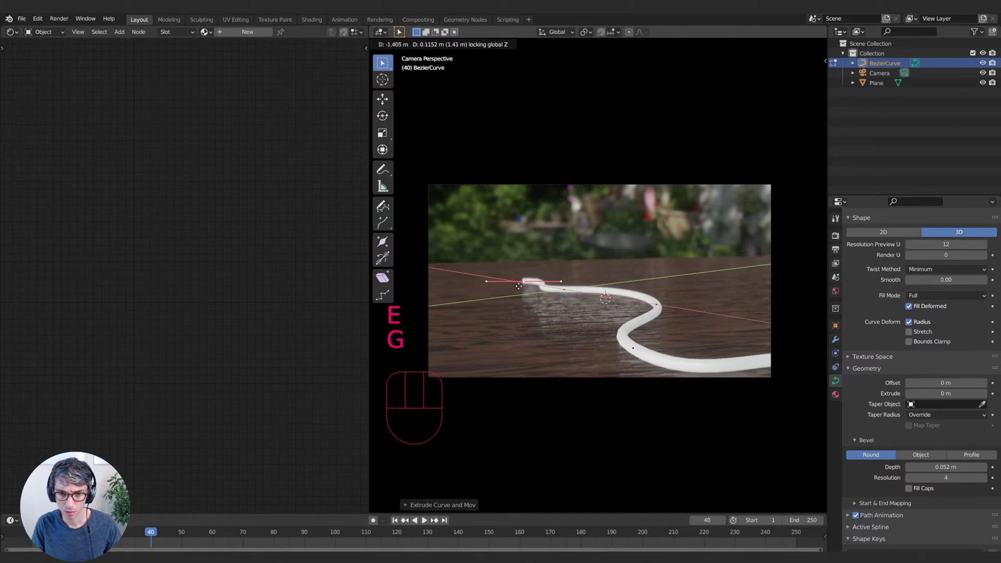
pyautogui.click(545, 288)
# - Extrude another point horizontally to the left edge of the camera frame and rotate its handles
pyautogui.press('e')
pyautogui.rightClick(547, 287)
pyautogui.press('g')
pyautogui.hotkey('shift', 'z')
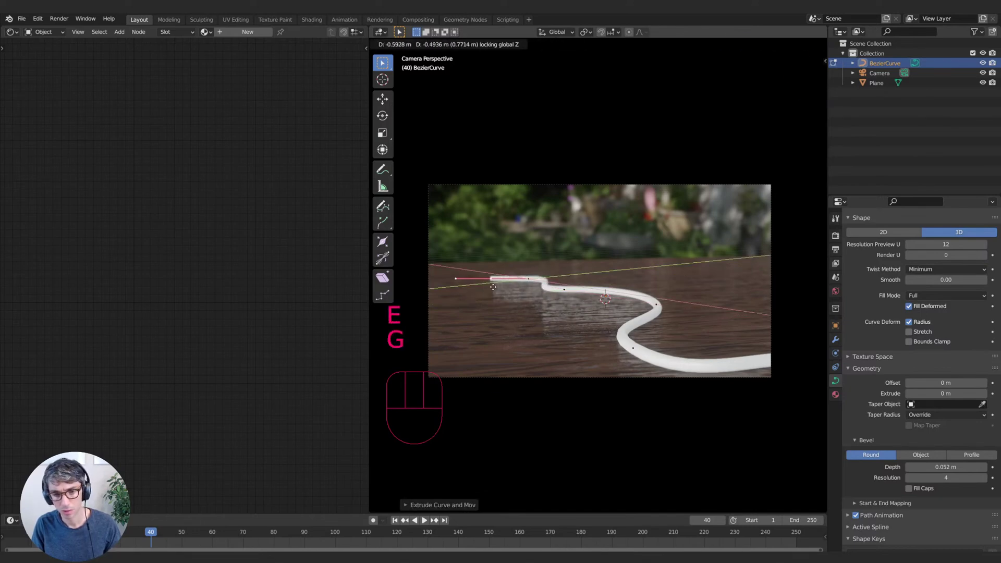
pyautogui.click(448, 300)
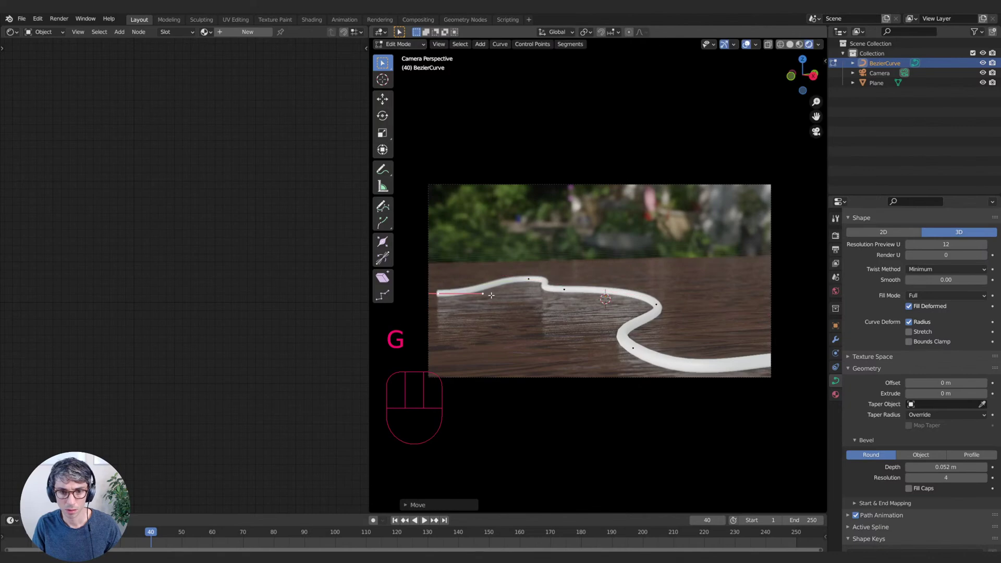
pyautogui.press('r')
pyautogui.click(461, 309)
# - Extrude a last point horizontally past the camera frame's left edge, farther from the camera, and return to Object Mode
pyautogui.press('e')
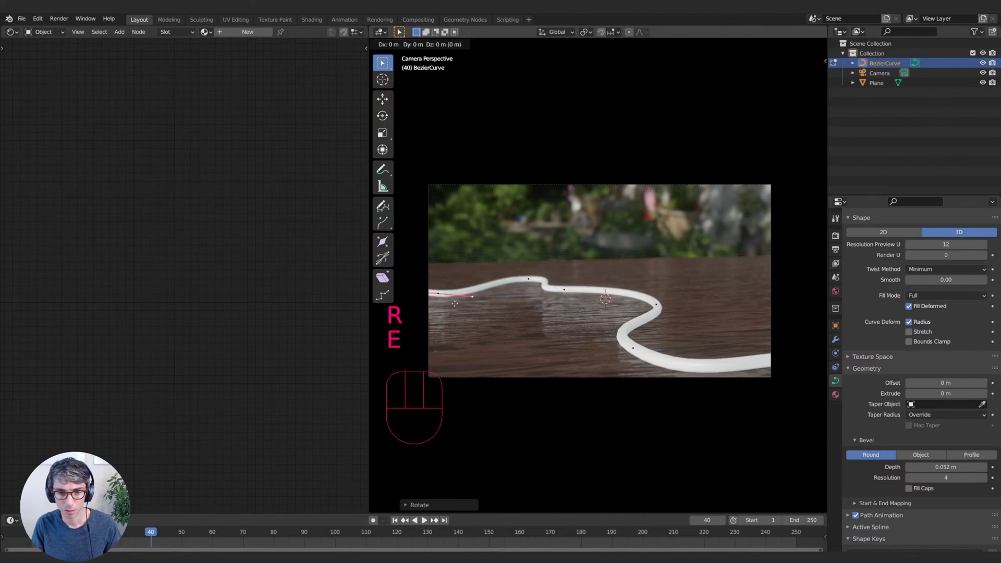
pyautogui.rightClick(455, 304)
pyautogui.press('g')
pyautogui.hotkey('shift', 'z')
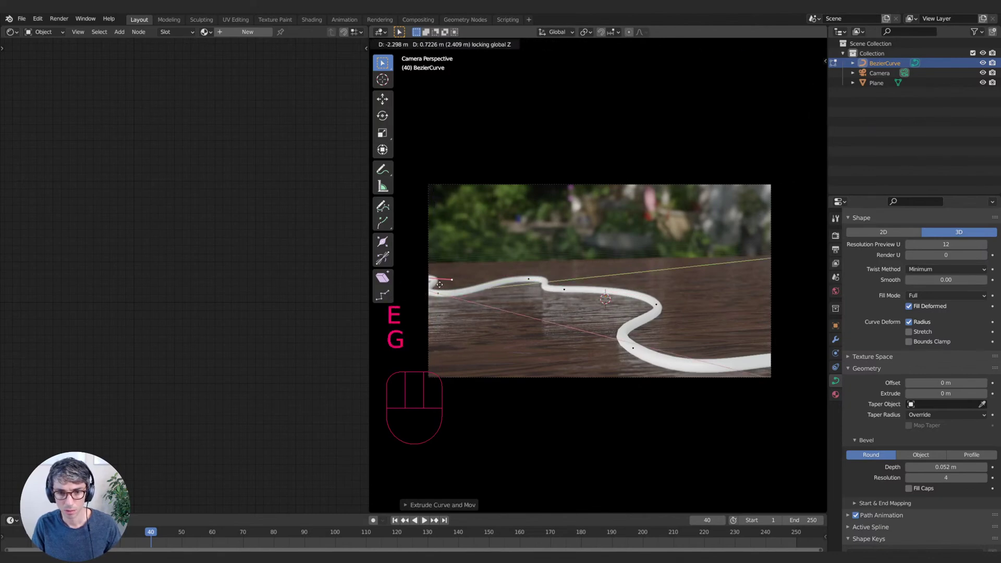
pyautogui.click(432, 283)
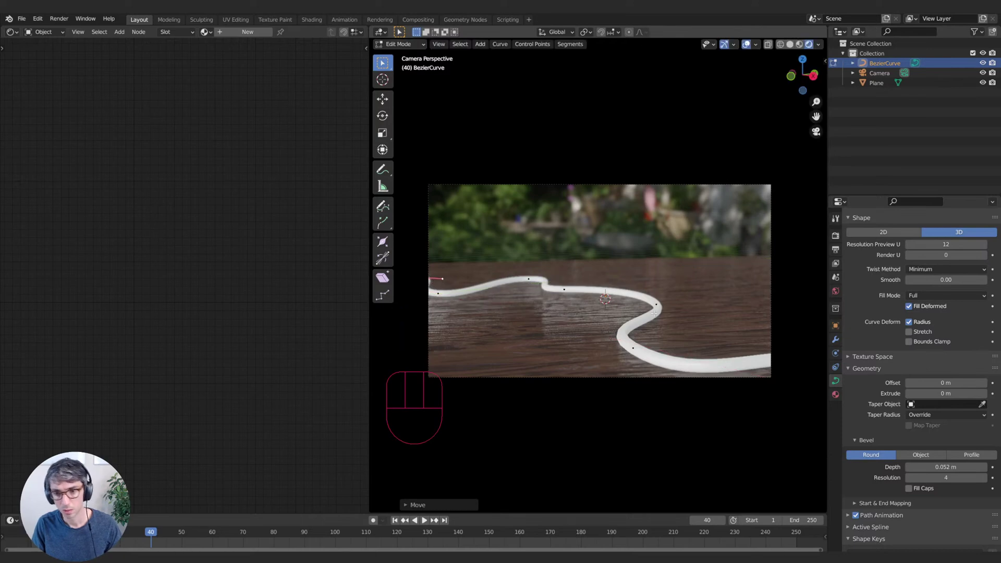
pyautogui.press('Tab')
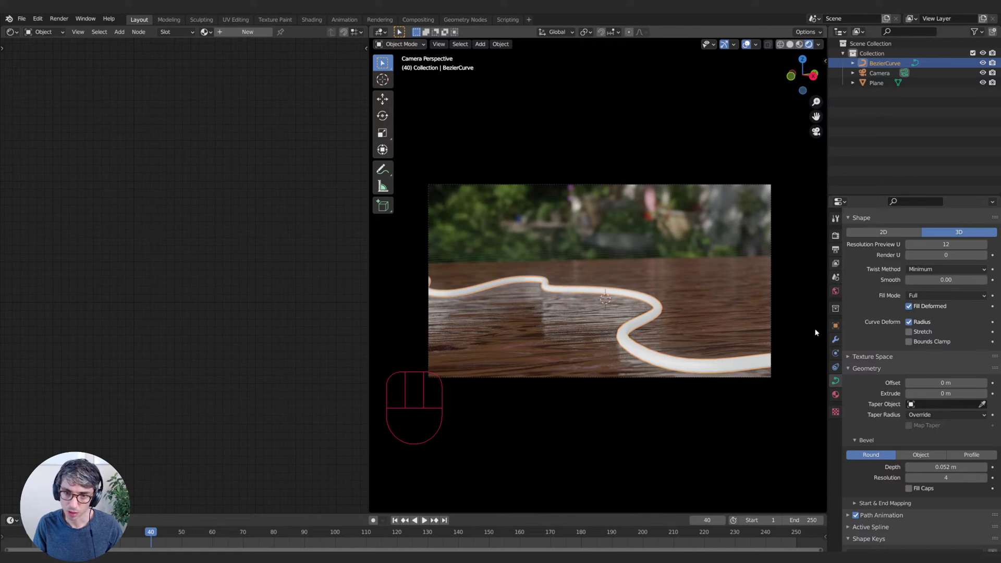
# - Give the curve a new material with a dark green base color sampled from the background foliage, then mute its saturation
pyautogui.click(261, 345)
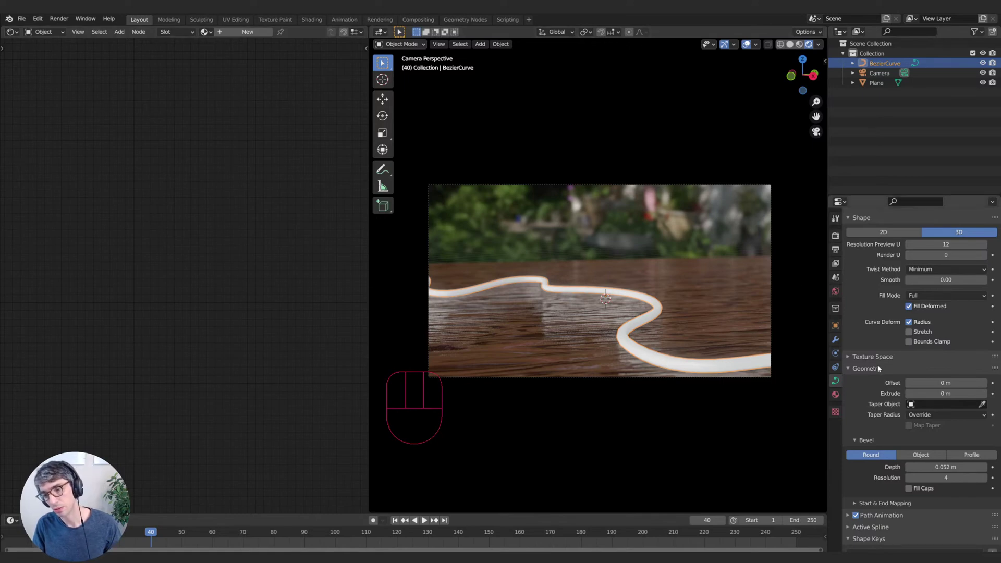
pyautogui.click(836, 394)
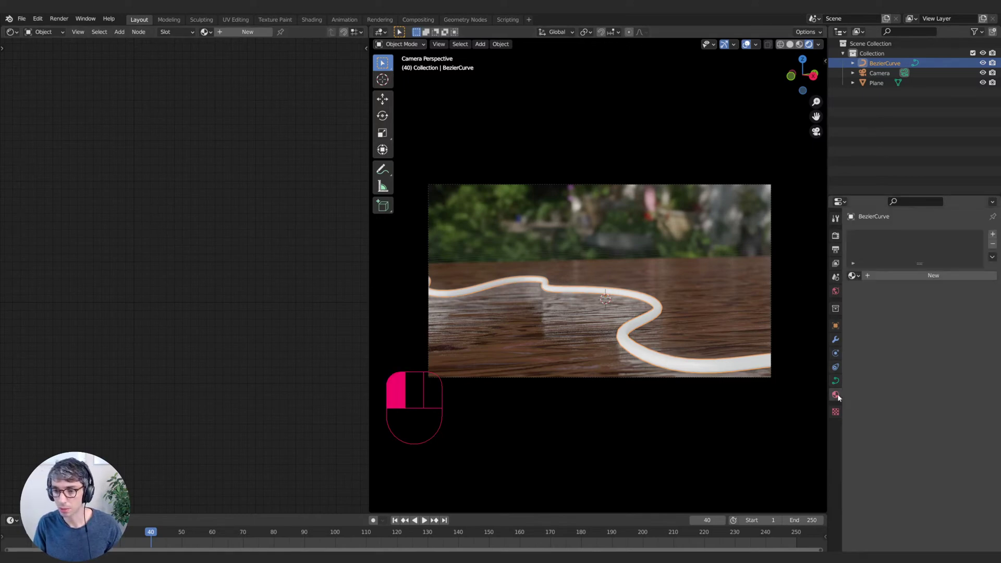
pyautogui.click(876, 277)
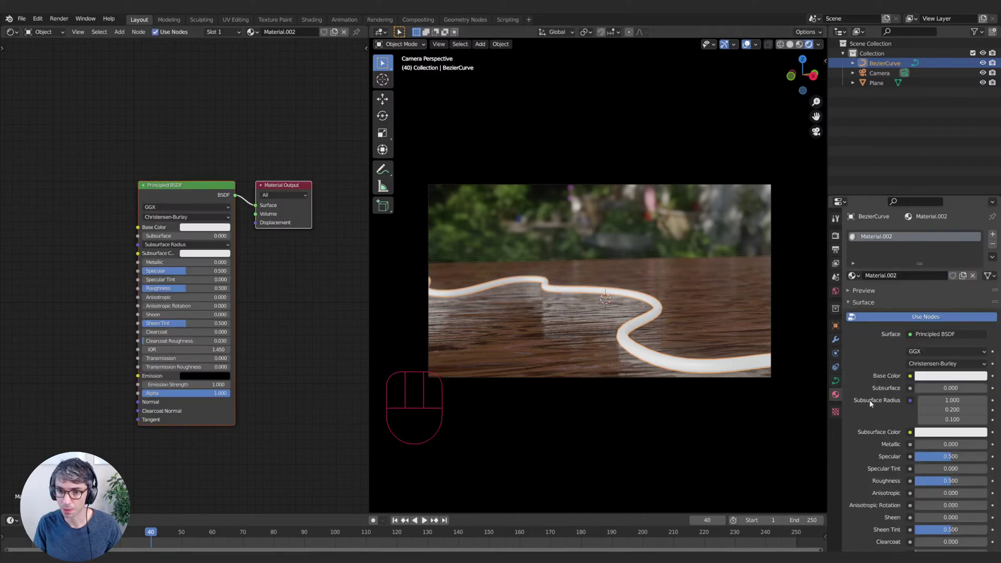
pyautogui.click(205, 227)
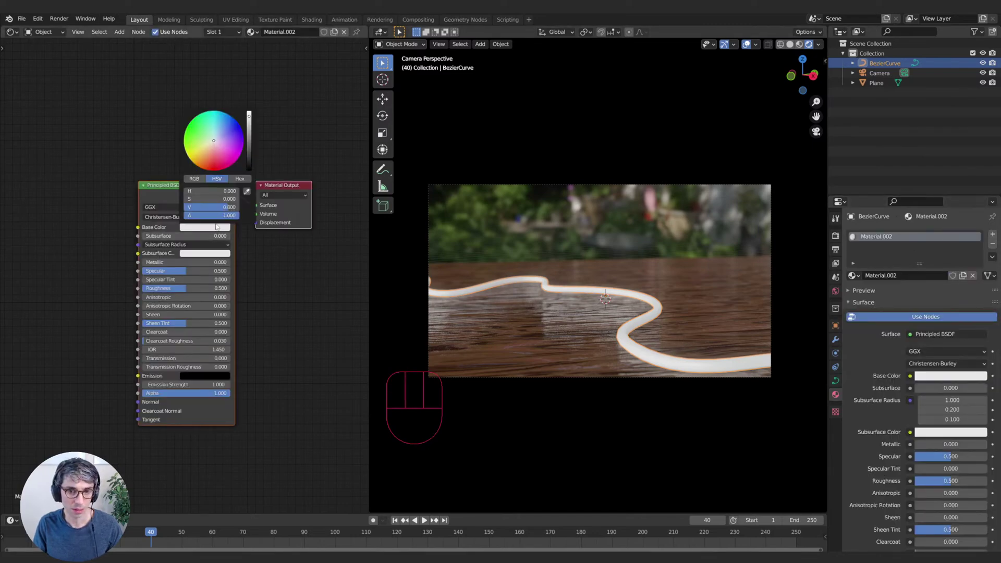
pyautogui.click(246, 190)
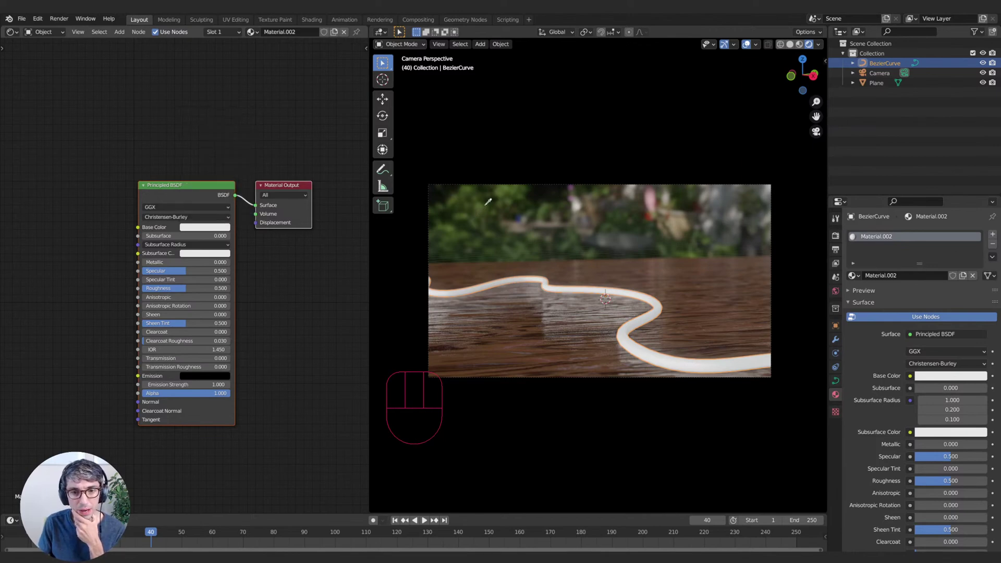
pyautogui.click(487, 204)
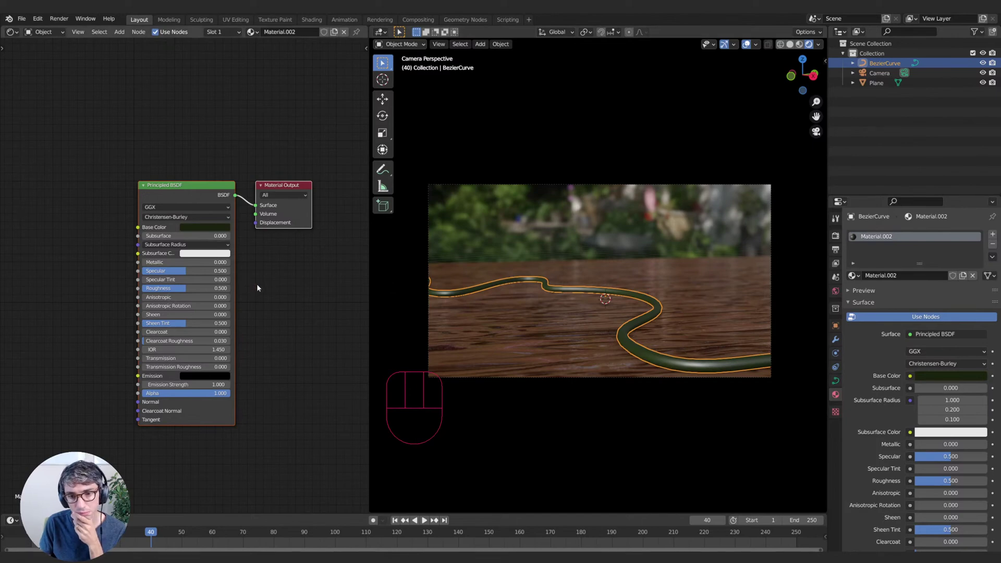
pyautogui.click(205, 227)
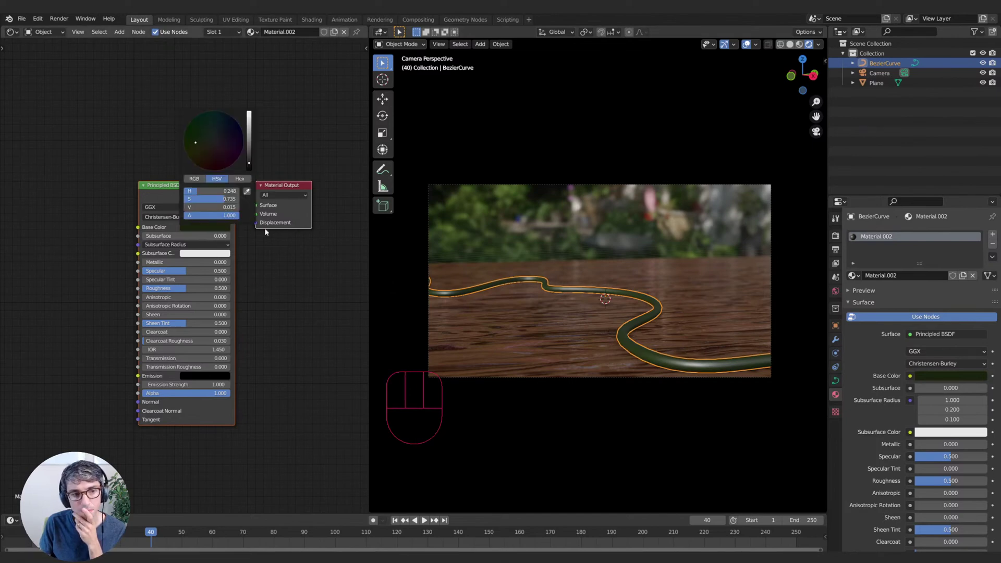
pyautogui.click(224, 226)
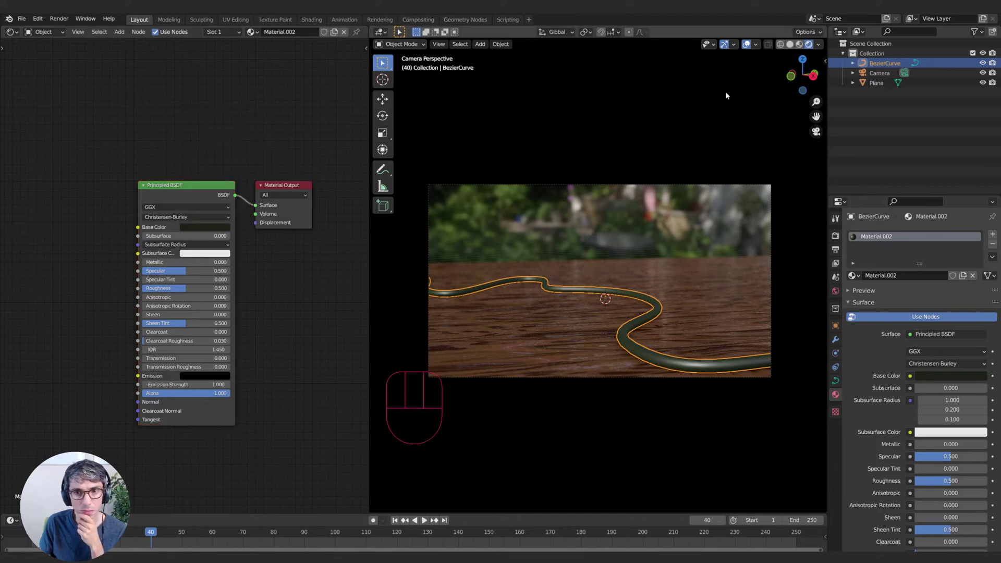
# - Hide the viewport overlays and gizmos and lower the curve material's Specular to 0.064
pyautogui.click(745, 45)
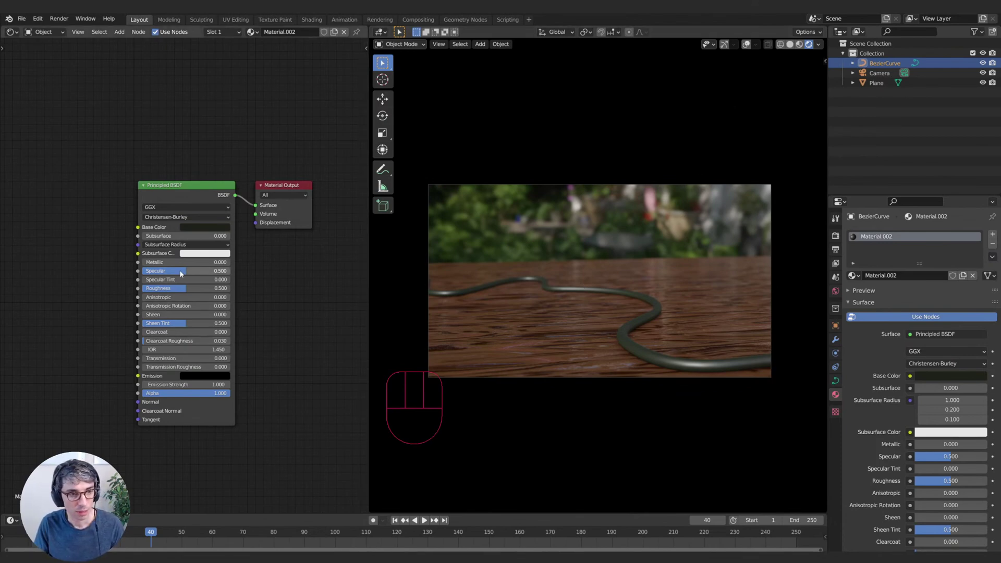
pyautogui.moveTo(183, 271); pyautogui.dragTo(146, 271)
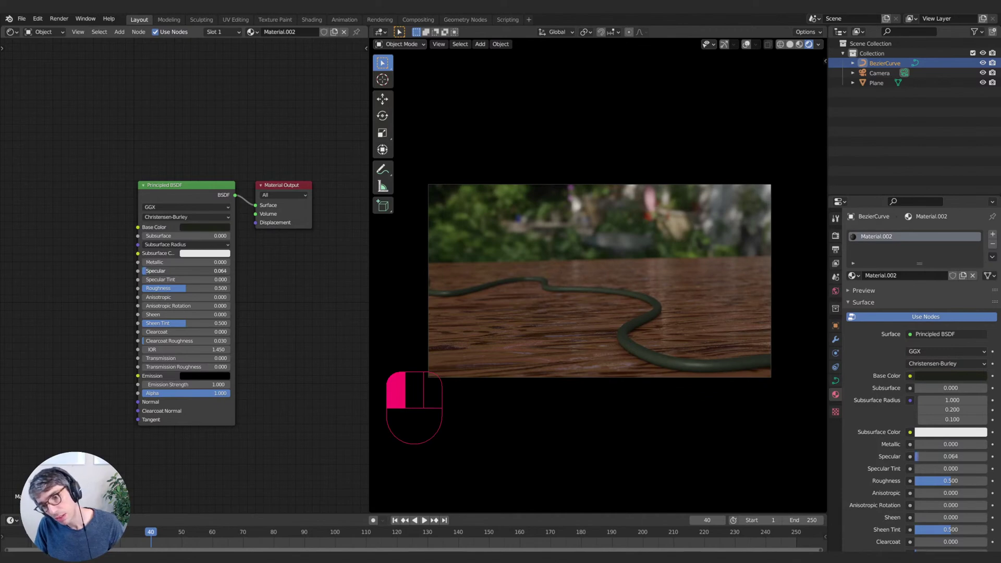
pyautogui.moveTo(148, 271); pyautogui.dragTo(148, 273)
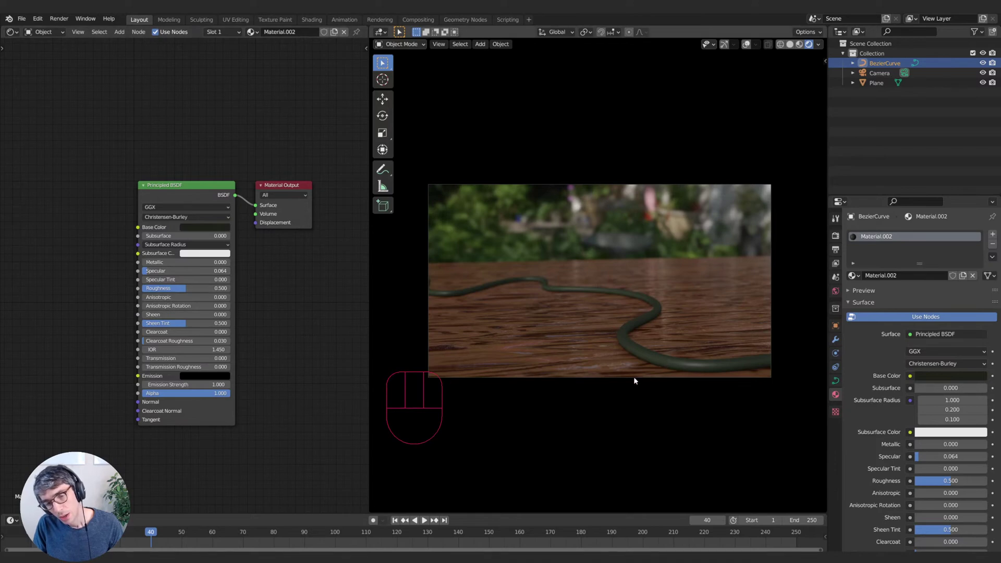
pyautogui.scroll(3, 643, 383)
pyautogui.keyDown('shift'); pyautogui.moveTo(644, 383); pyautogui.dragTo(599, 339, button='middle'); pyautogui.keyUp('shift')
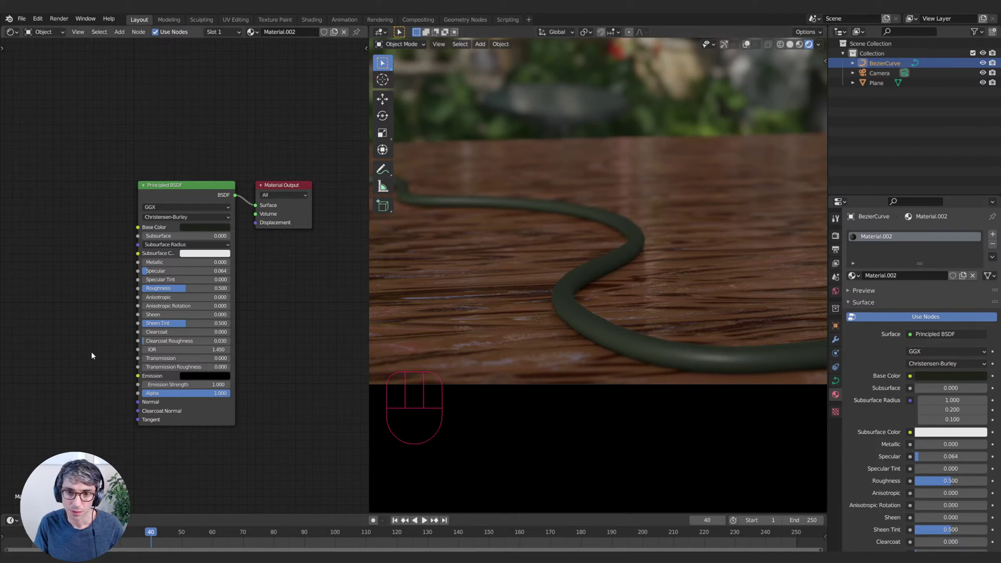
pyautogui.moveTo(92, 353); pyautogui.dragTo(111, 355, button='middle')
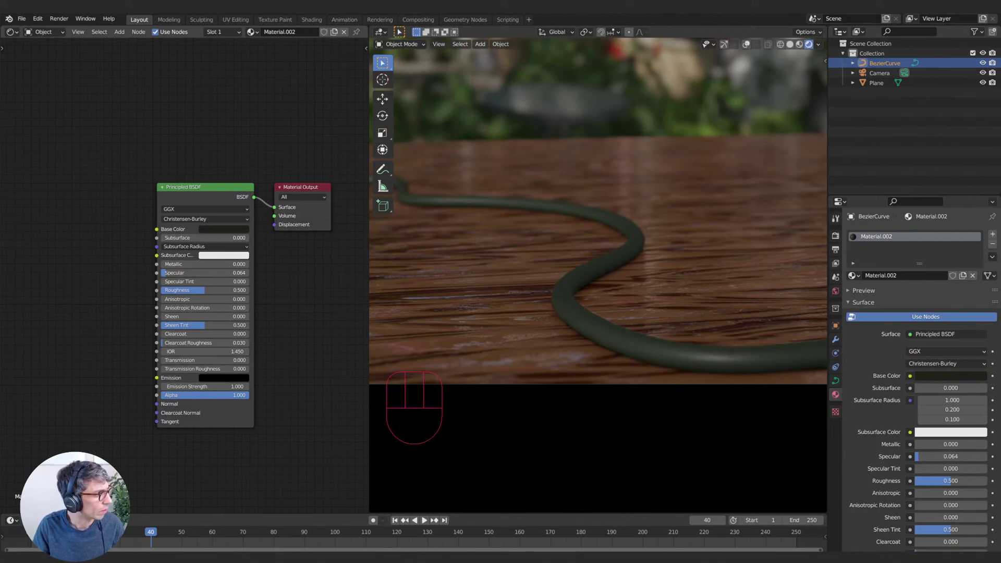
# - Switch to the browser to examine close-up vine reference photos, and return to Blender
pyautogui.moveTo(386, 553); pyautogui.dragTo(435, 56)
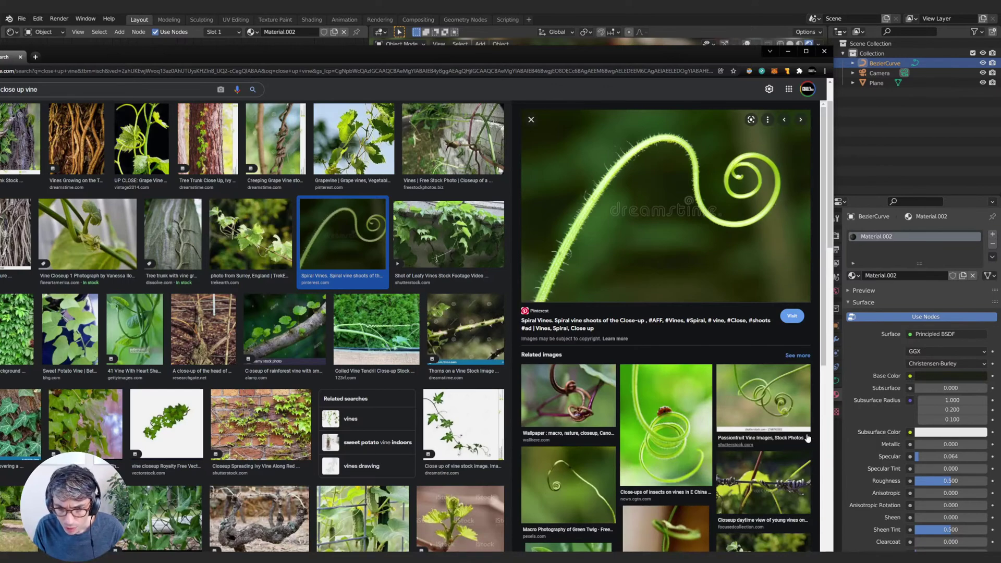
pyautogui.scroll(-2, 654, 456)
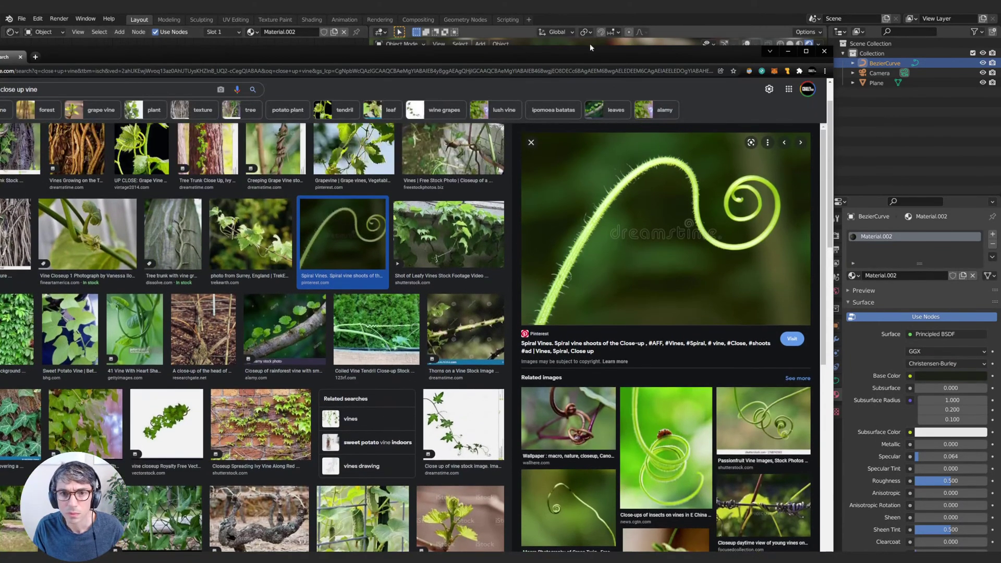
pyautogui.hotkey('alt', 'Tab')
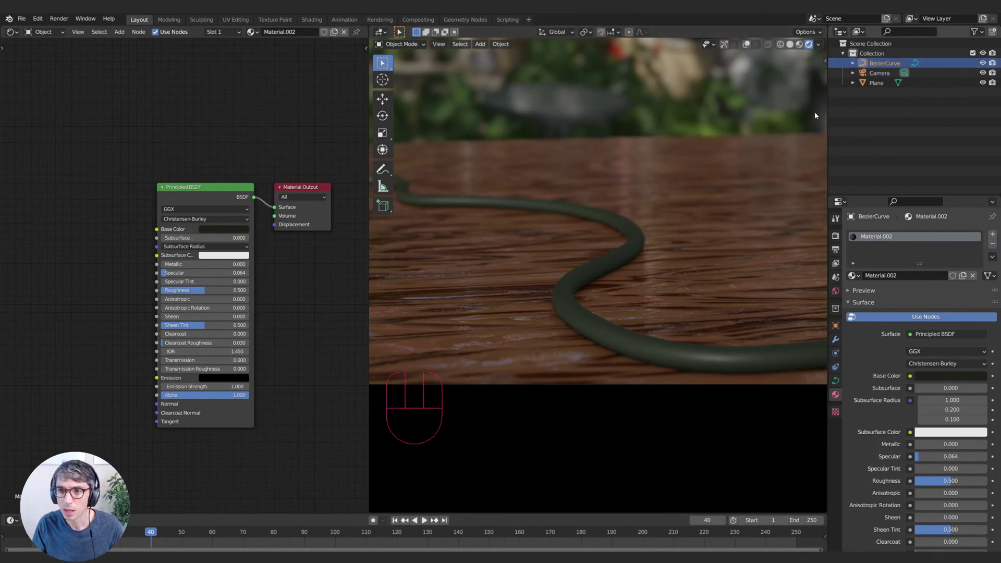
# - Restore the overlays and gizmos and enter Edit Mode on the curve with proportional editing enabled
pyautogui.click(746, 44)
pyautogui.click(724, 44)
pyautogui.press('Tab')
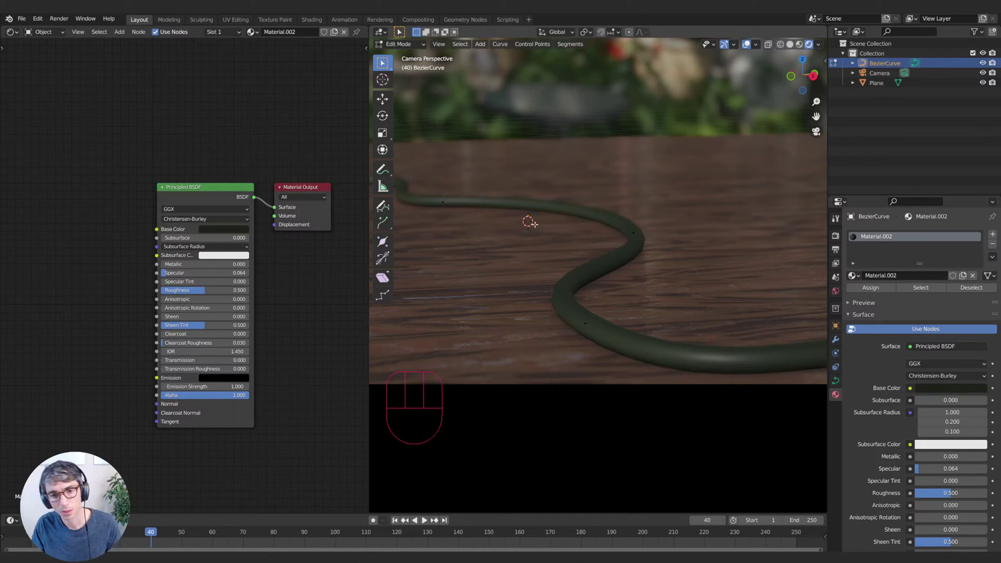
pyautogui.moveTo(535, 225); pyautogui.dragTo(533, 299, button='middle')
pyautogui.click(629, 32)
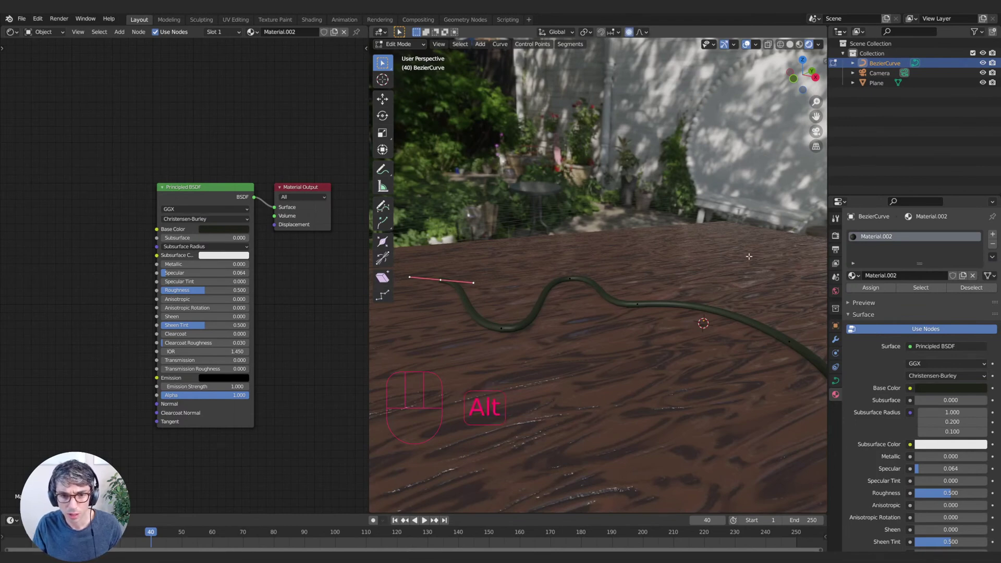
pyautogui.hotkey('alt', 'a')
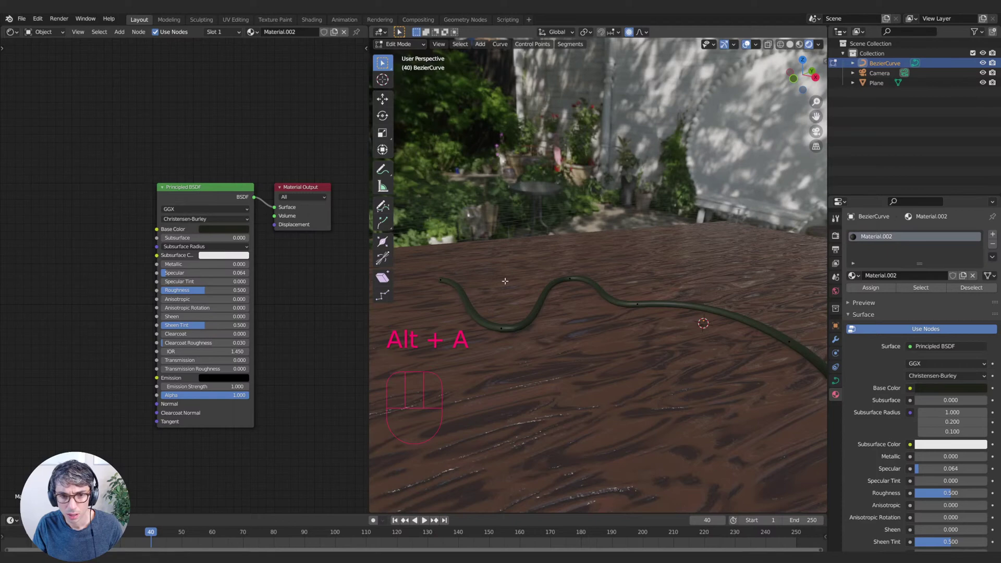
pyautogui.press('Escape')
pyautogui.hotkey('alt', 's')
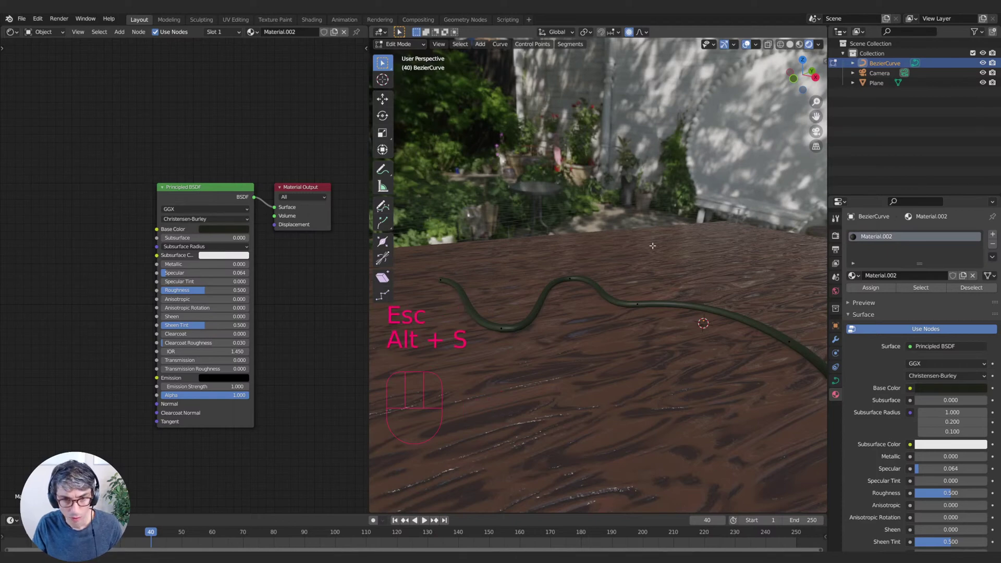
pyautogui.click(453, 273)
pyautogui.hotkey('alt', 's')
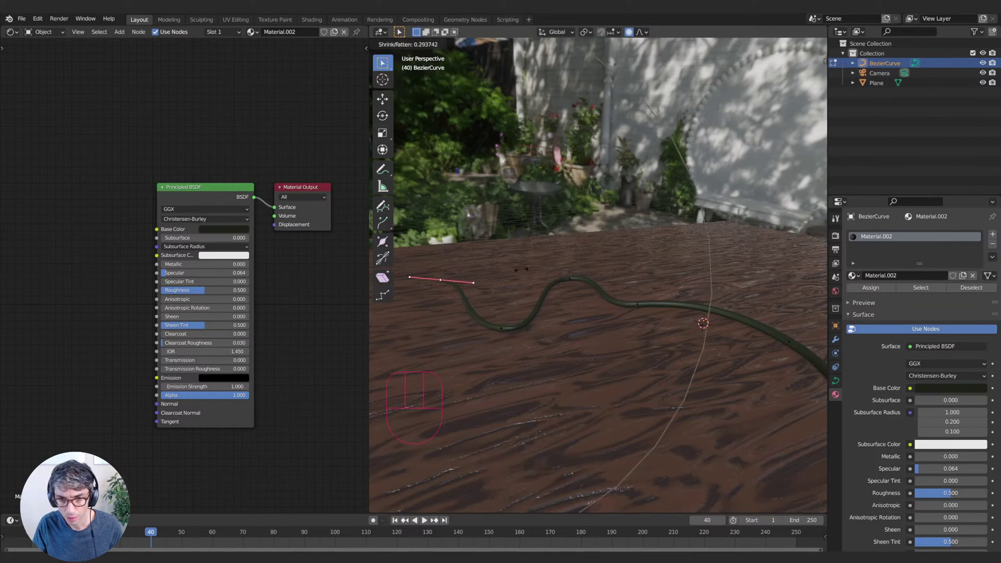
pyautogui.click(752, 250)
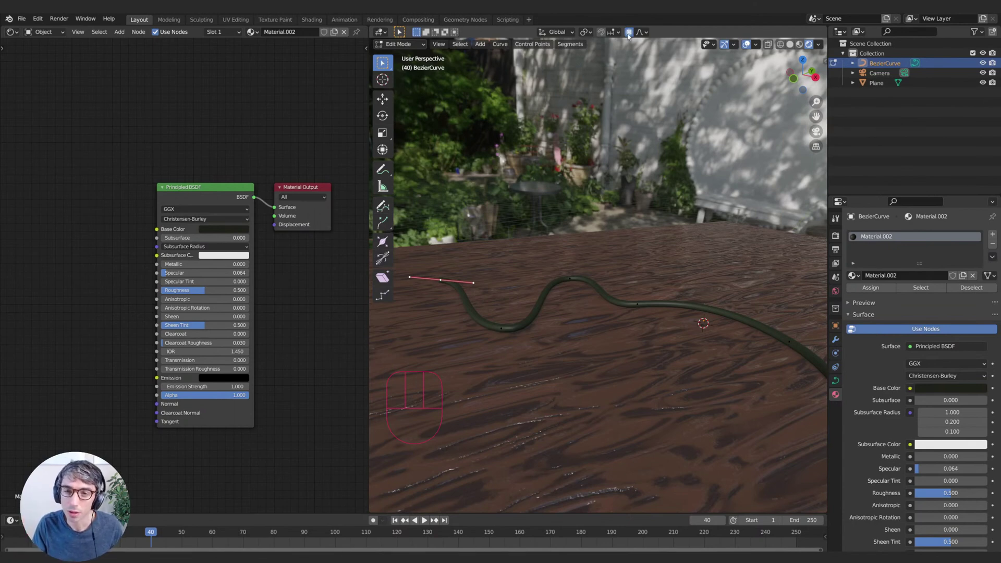
# - Shrink the radius of the curve's far end point with a wide proportional falloff so the tube tapers gradually
pyautogui.hotkey('alt', 's')
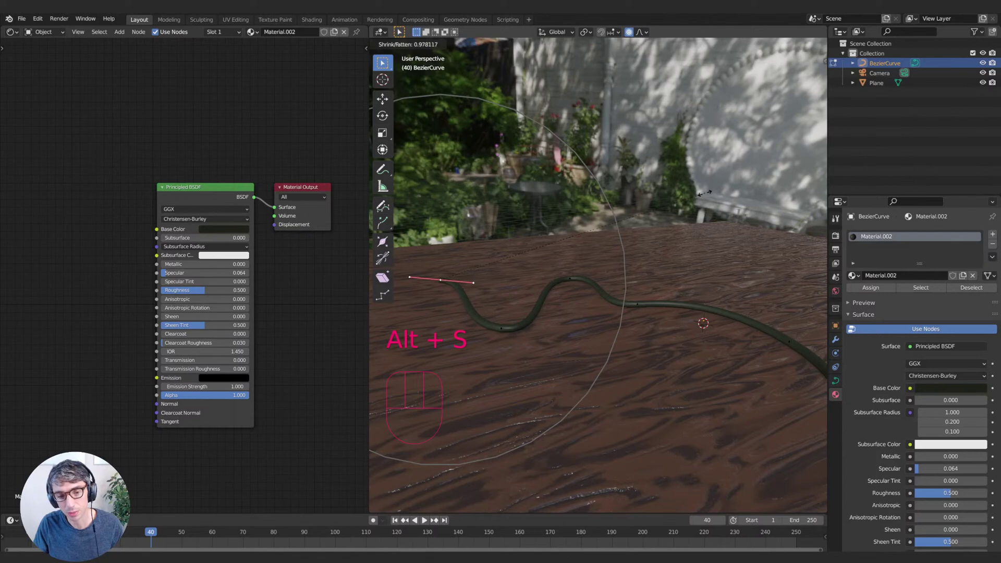
pyautogui.scroll(-4, 526, 243)
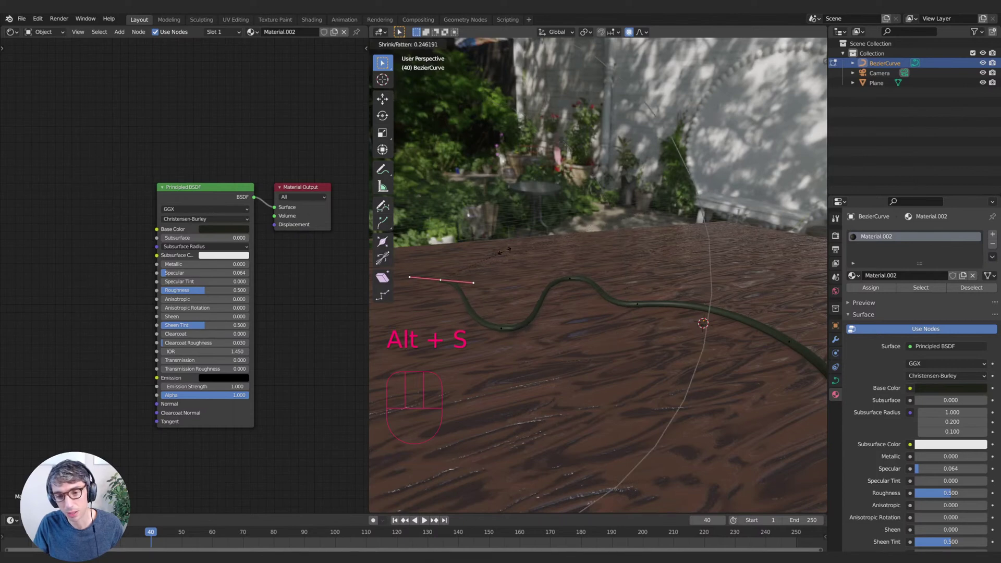
pyautogui.scroll(-2, 511, 260)
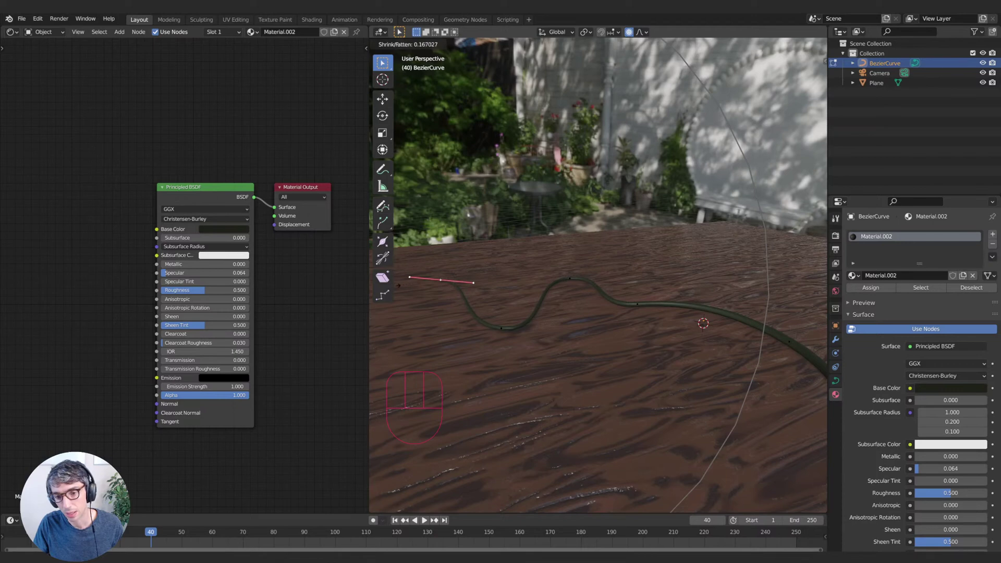
pyautogui.click(712, 313)
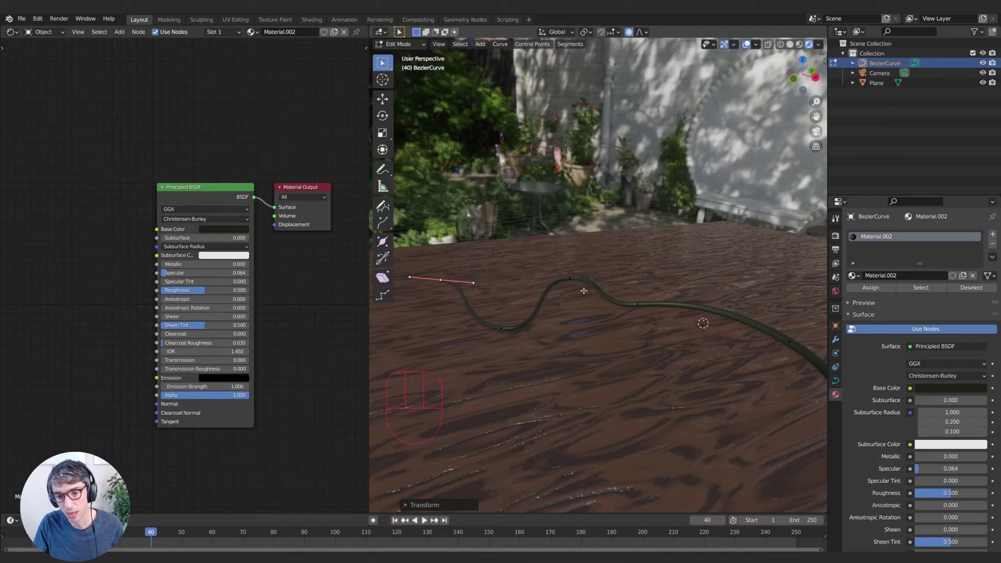
# - Set the curve's Resolution Preview U to 64 and return to Object Mode in the camera view with overlays hidden
pyautogui.press('KP_0')
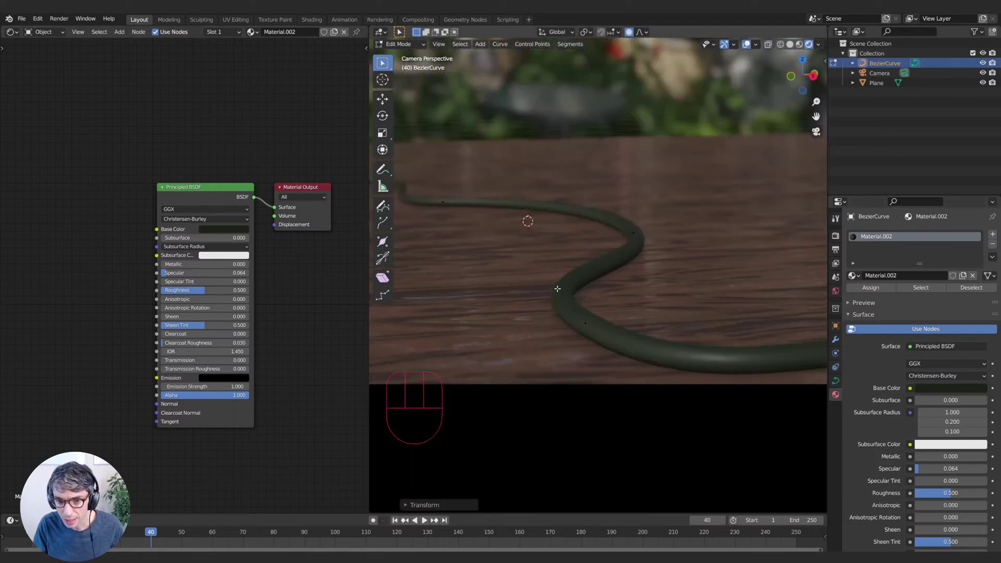
pyautogui.click(836, 381)
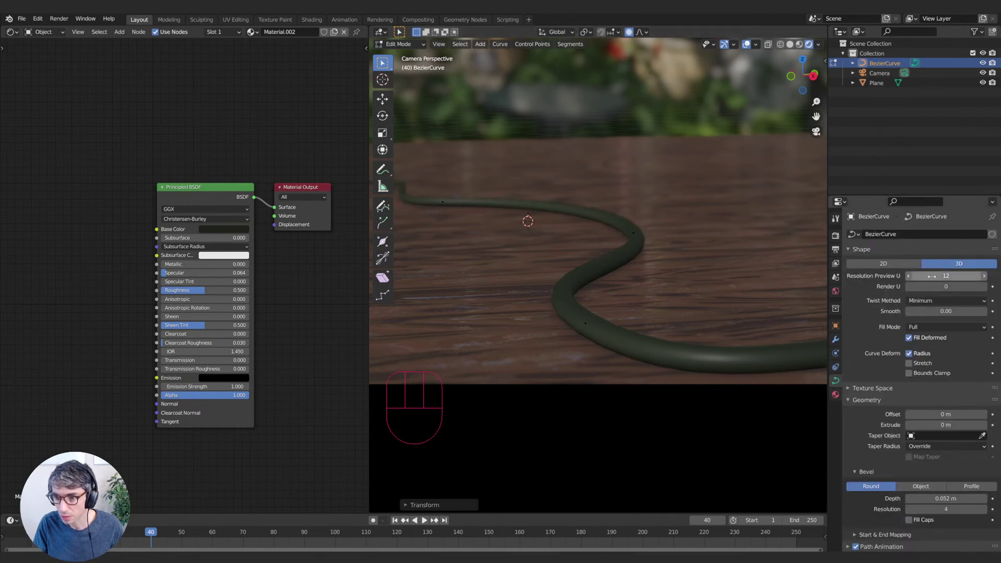
pyautogui.moveTo(948, 276); pyautogui.dragTo(979, 275)
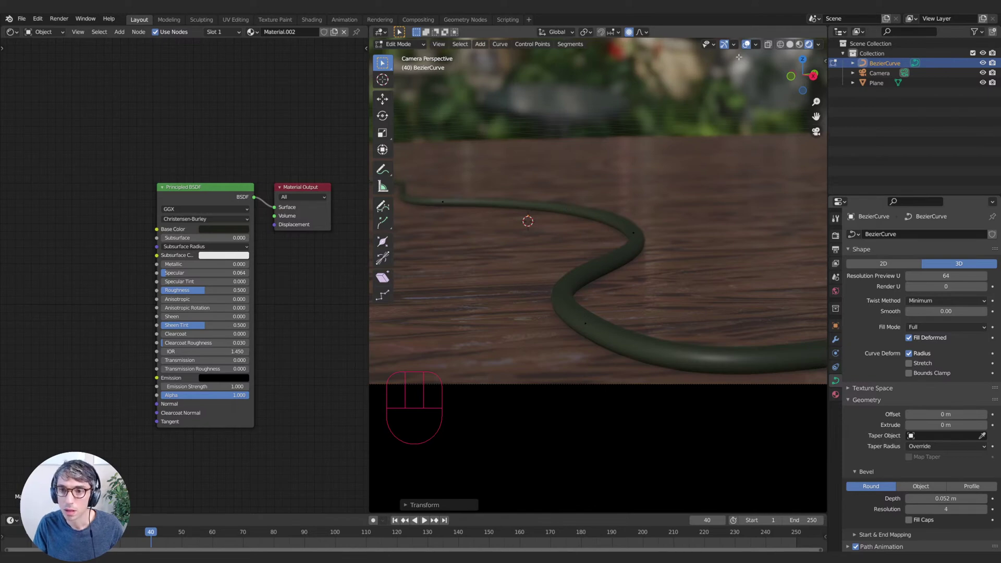
pyautogui.press('Tab')
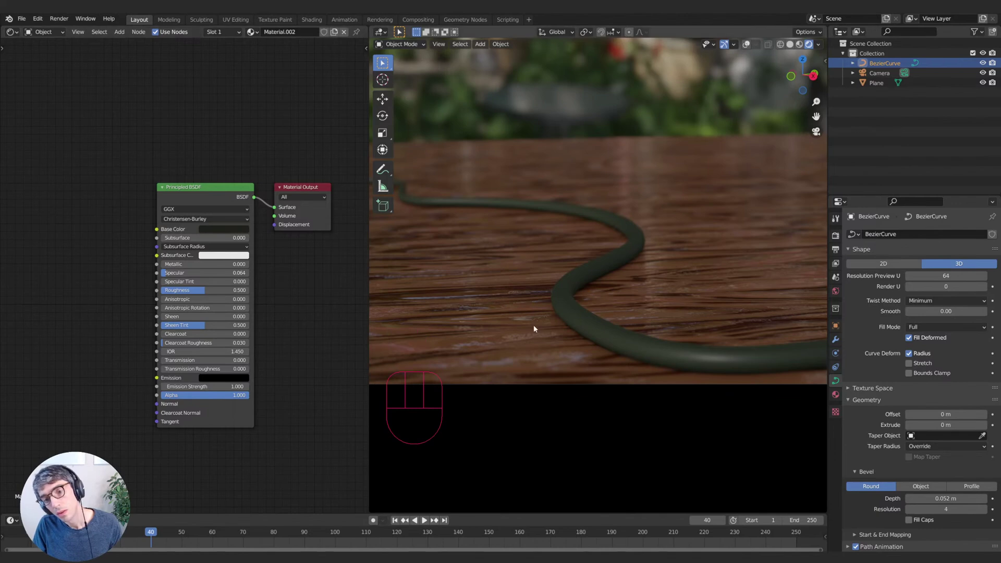
pyautogui.scroll(-3, 534, 329)
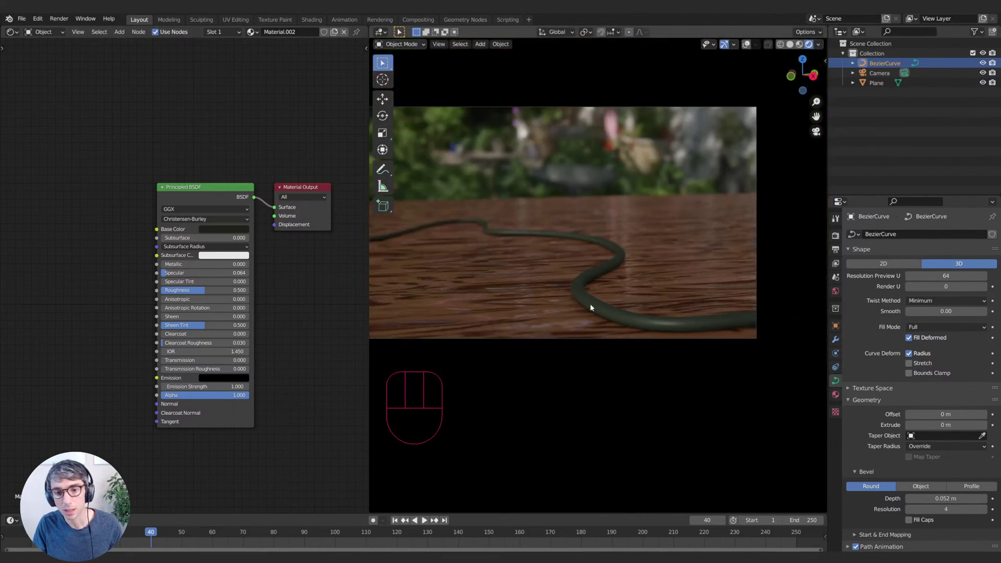
pyautogui.scroll(3, 634, 309)
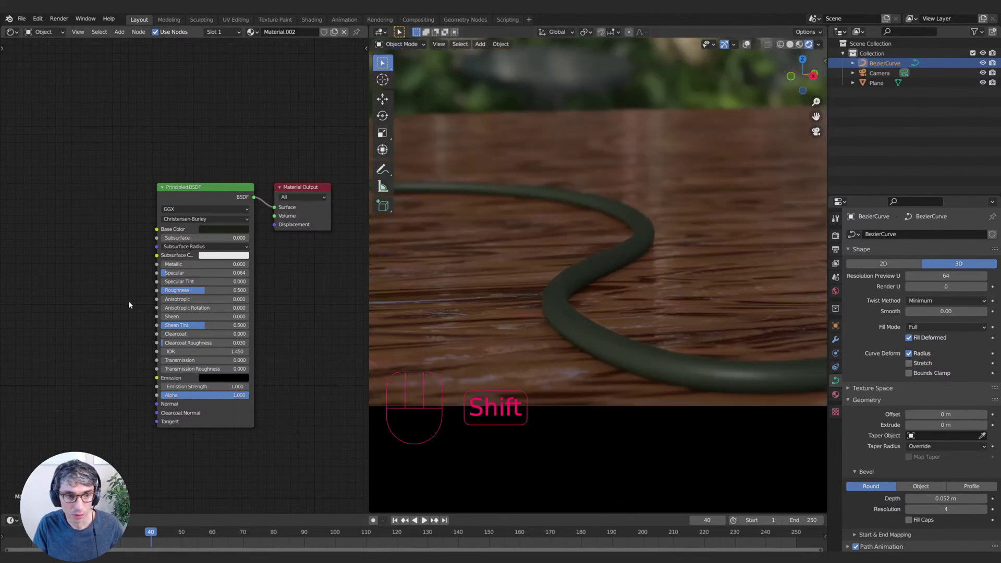
pyautogui.keyDown('shift'); pyautogui.moveTo(128, 300); pyautogui.dragTo(186, 290, button='middle'); pyautogui.keyUp('shift')
pyautogui.hotkey('shift', 'a')
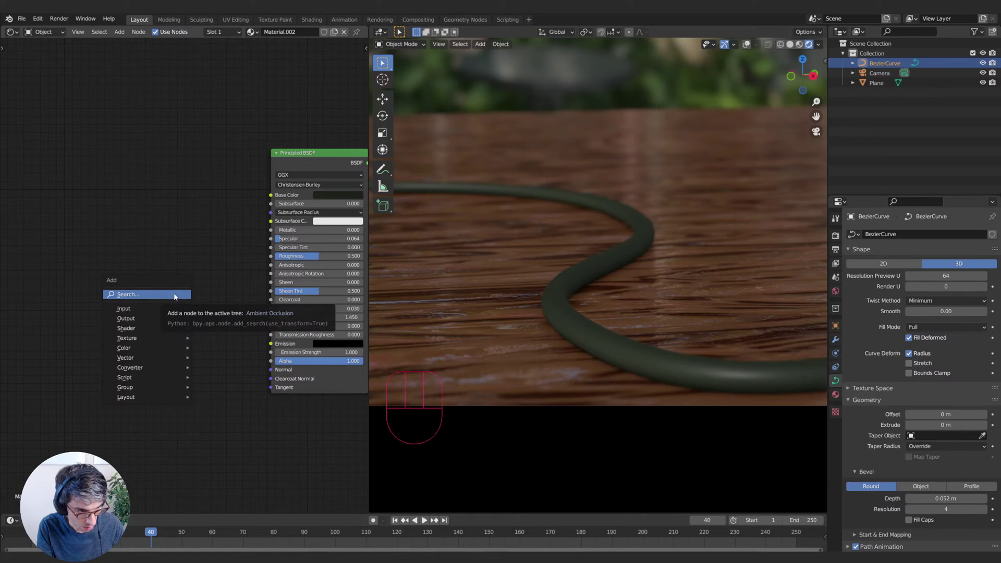
pyautogui.moveTo(156, 357)
pyautogui.click(224, 391)
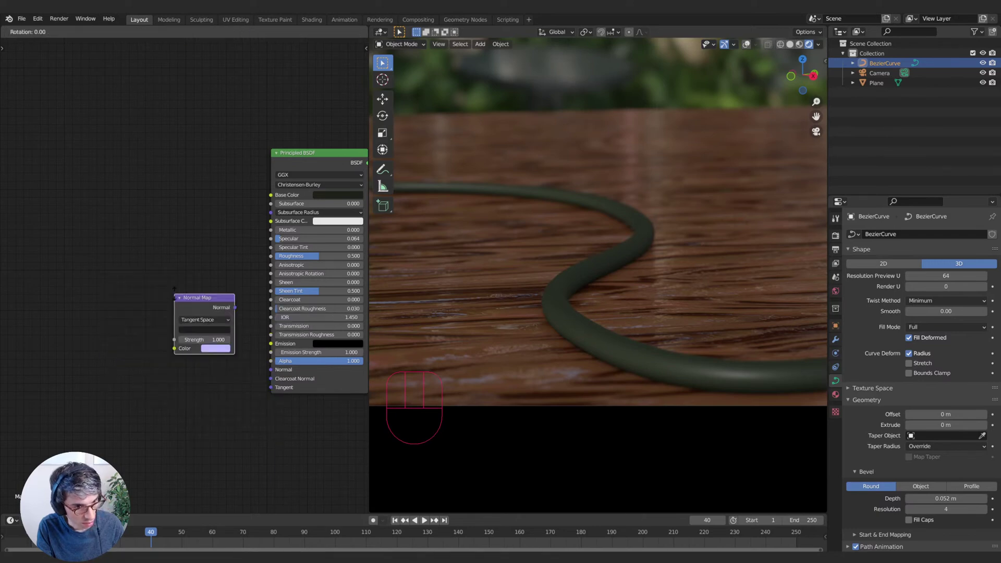
pyautogui.click(190, 303)
pyautogui.press('x')
# - Add a Voronoi Texture node to the vine material and place it ahead of the Principled BSDF node
pyautogui.hotkey('shift', 'a')
pyautogui.moveTo(80, 297)
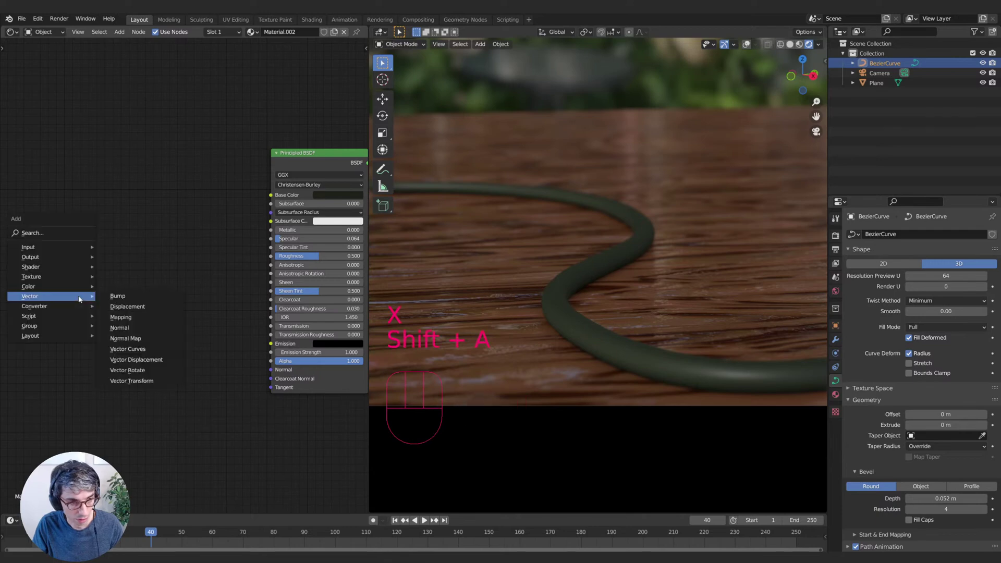
pyautogui.click(52, 233)
pyautogui.write('vor')
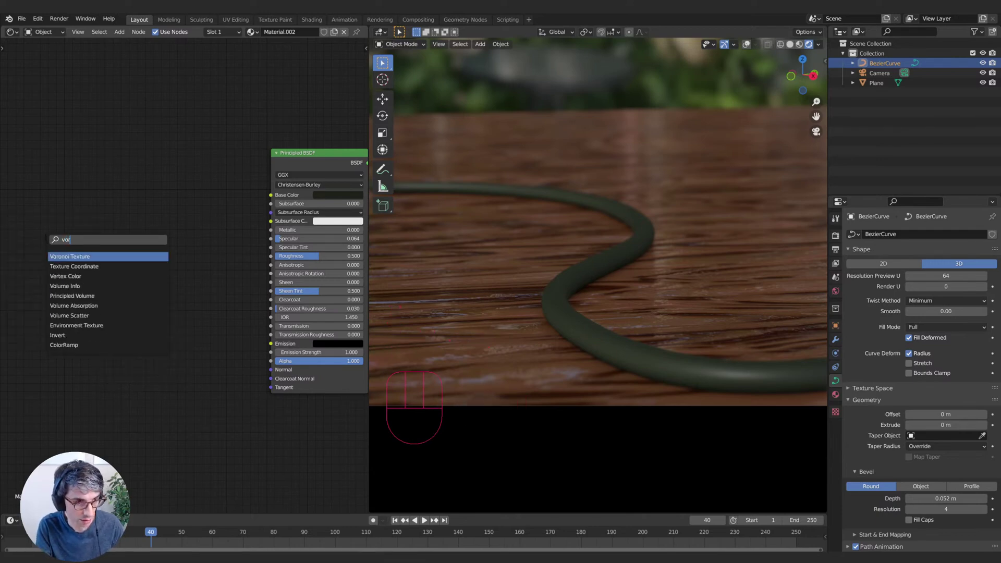
pyautogui.press('Return')
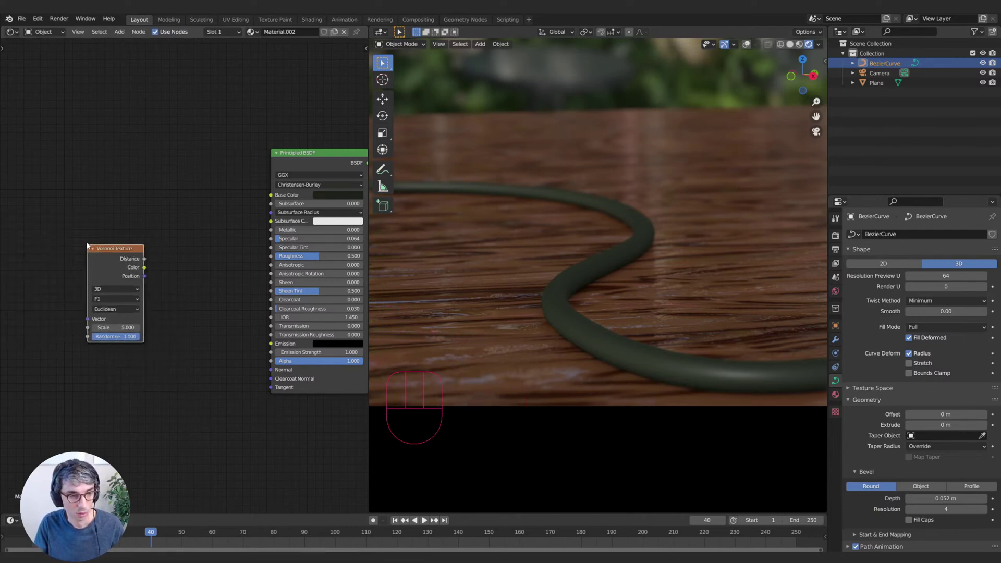
pyautogui.moveTo(179, 288); pyautogui.dragTo(191, 282, button='middle')
pyautogui.moveTo(126, 244); pyautogui.dragTo(91, 259)
# - Add a Bump node, feeding the Voronoi Distance into its Height and its Normal into the Principled BSDF's Normal
pyautogui.click(232, 279)
pyautogui.hotkey('shift', 'a')
pyautogui.click(233, 278)
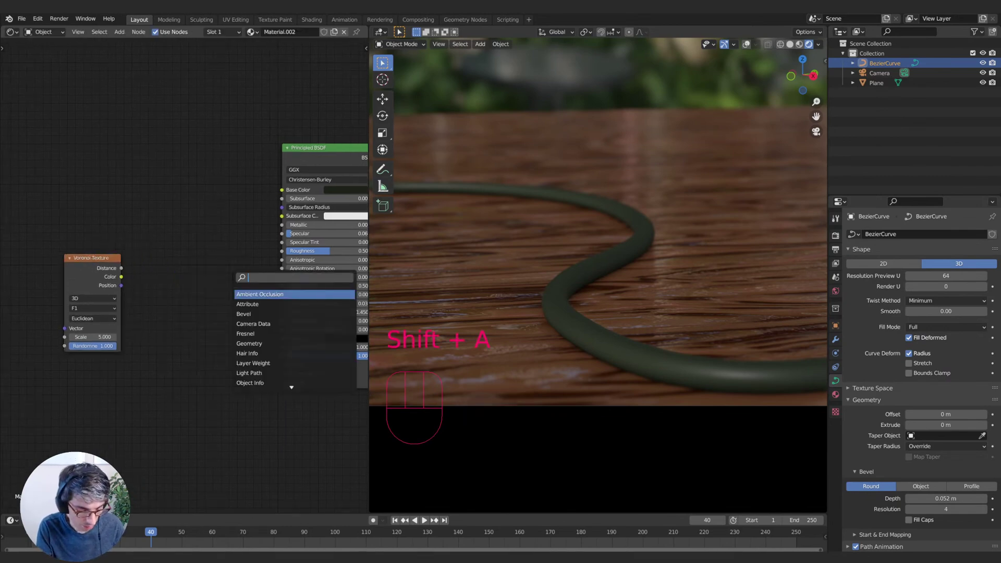
pyautogui.write('bump')
pyautogui.press('Return')
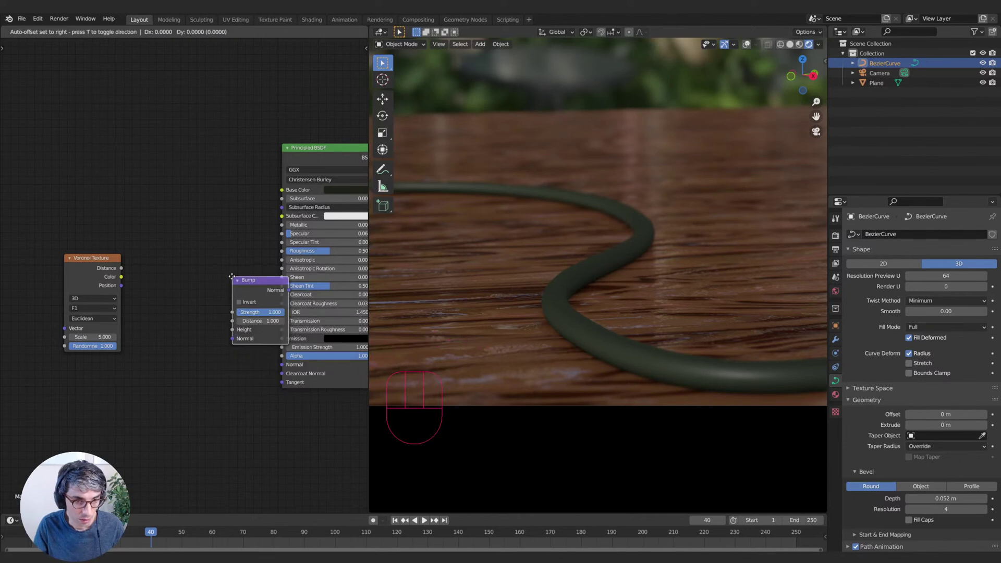
pyautogui.click(143, 304)
pyautogui.moveTo(94, 258); pyautogui.dragTo(143, 357)
pyautogui.moveTo(199, 317); pyautogui.dragTo(282, 365)
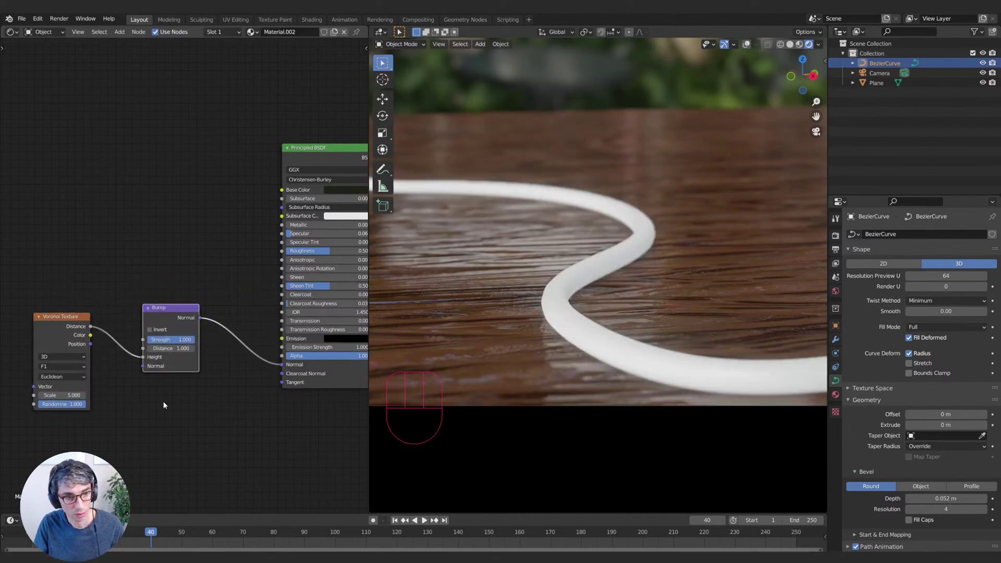
# - Set the Bump node's Distance to 0.1 and the Voronoi Texture's Scale to 88.5
pyautogui.moveTo(178, 348); pyautogui.dragTo(157, 349)
pyautogui.moveTo(191, 407); pyautogui.dragTo(270, 410, button='middle')
pyautogui.moveTo(266, 342); pyautogui.dragTo(266, 342)
pyautogui.moveTo(140, 397); pyautogui.dragTo(201, 397)
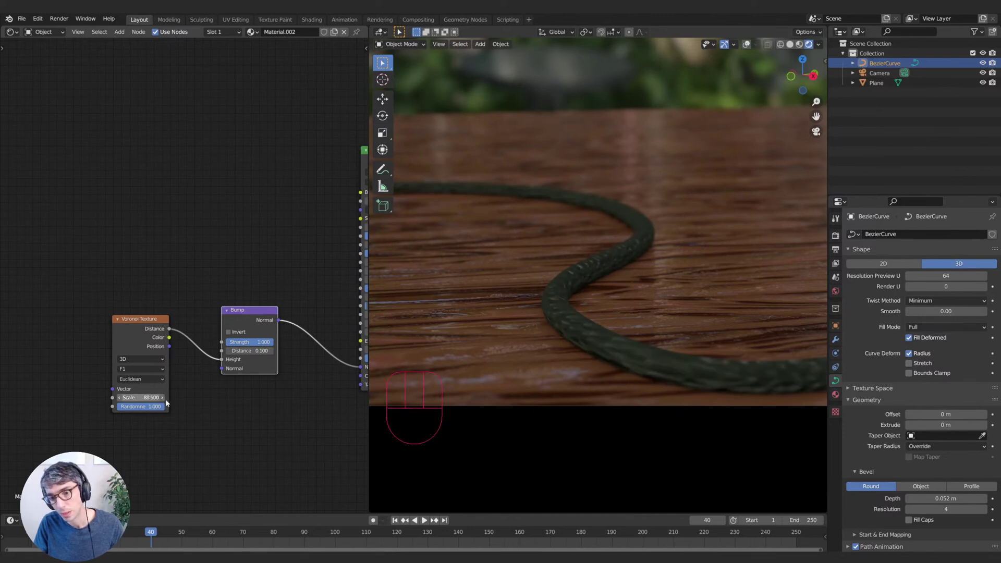
# - Switch the Voronoi Texture's feature to Smooth F1 and lower the Bump Distance to 0.03
pyautogui.moveTo(138, 297); pyautogui.dragTo(185, 291, button='middle')
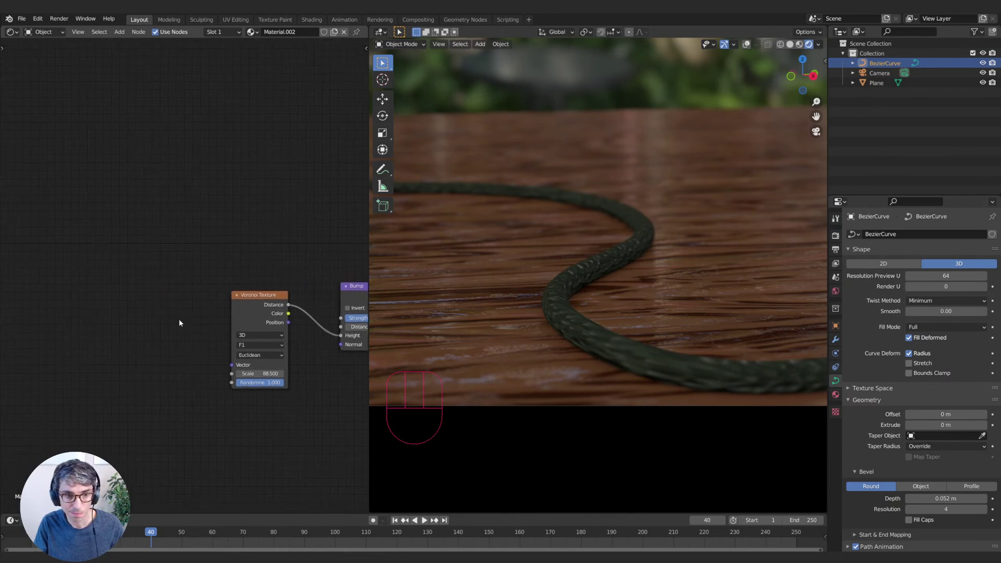
pyautogui.moveTo(261, 343); pyautogui.dragTo(262, 369)
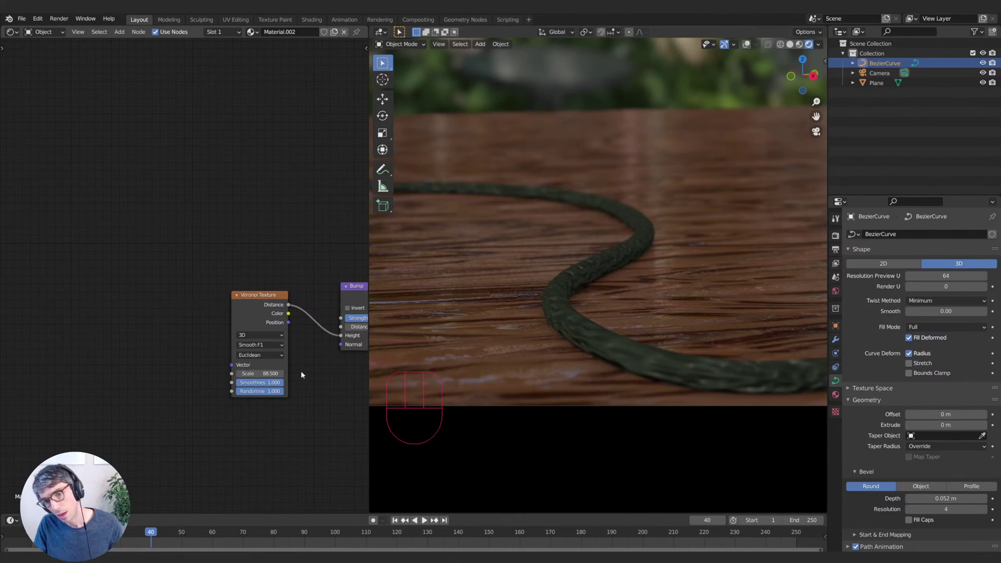
pyautogui.moveTo(302, 371); pyautogui.dragTo(199, 387, button='middle')
pyautogui.moveTo(264, 344)
pyautogui.keyDown('shift'); pyautogui.mouseDown()
pyautogui.moveTo(246, 343)
pyautogui.moveTo(263, 335)
pyautogui.mouseUp(); pyautogui.keyUp('shift')
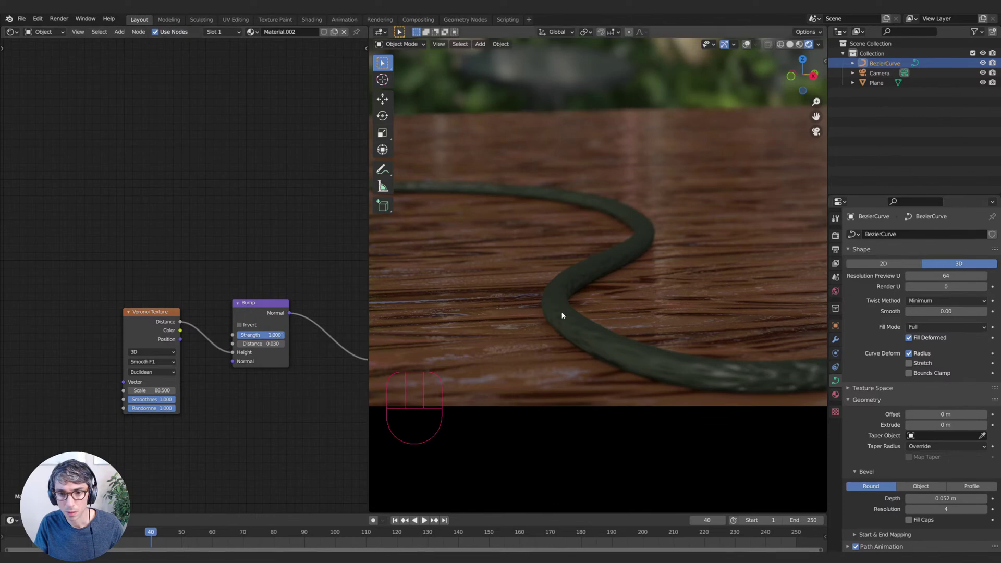
pyautogui.scroll(-1, 568, 315)
pyautogui.scroll(5, 570, 314)
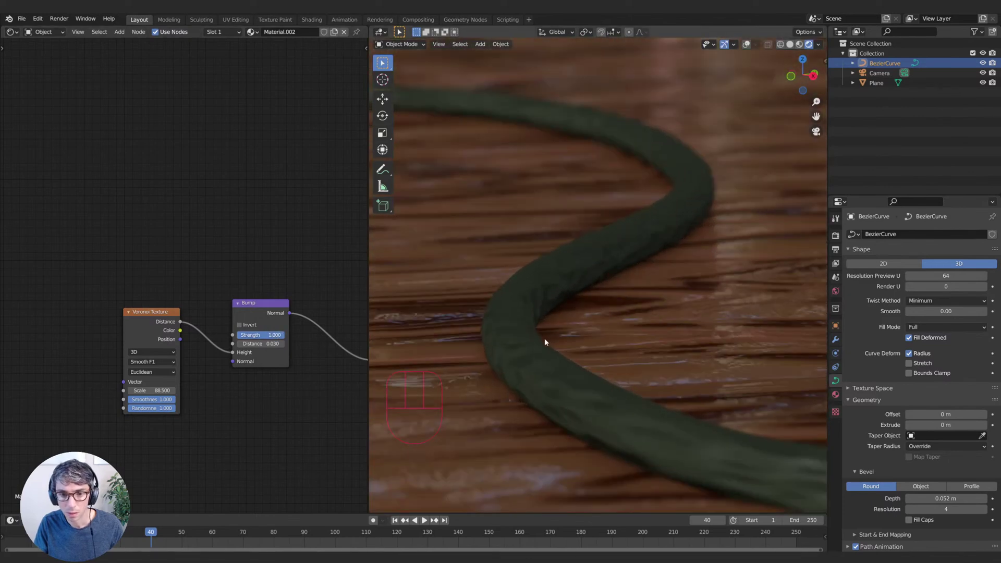
pyautogui.scroll(-1, 544, 341)
# - Duplicate the Voronoi Texture, connect the copy's Position output to the original's Vector input, and set the copy's Scale to 117.5
pyautogui.moveTo(209, 380); pyautogui.dragTo(292, 369, button='middle')
pyautogui.moveTo(161, 342); pyautogui.dragTo(206, 331, button='middle')
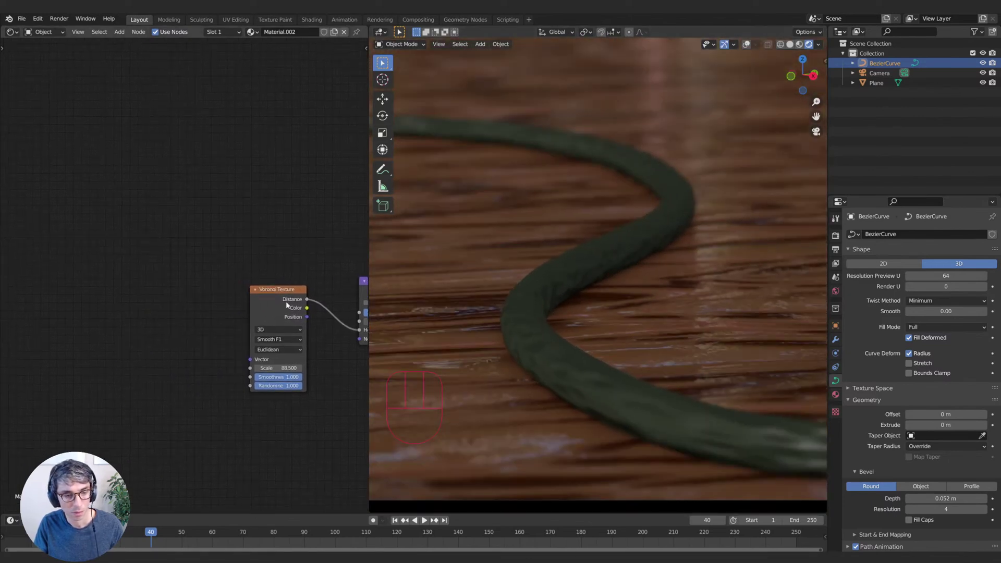
pyautogui.hotkey('shift', 'd')
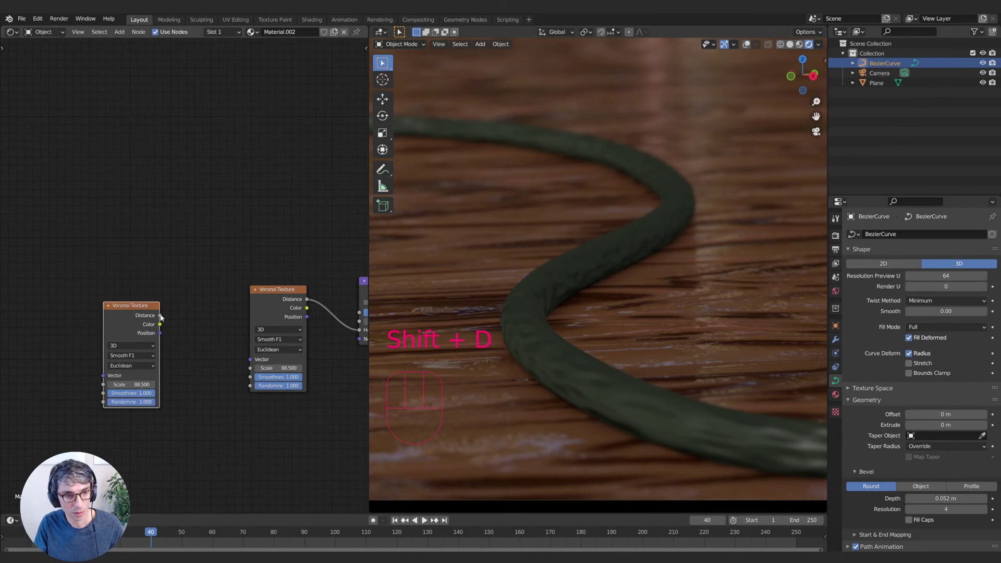
pyautogui.click(163, 321)
pyautogui.moveTo(159, 333); pyautogui.dragTo(244, 364)
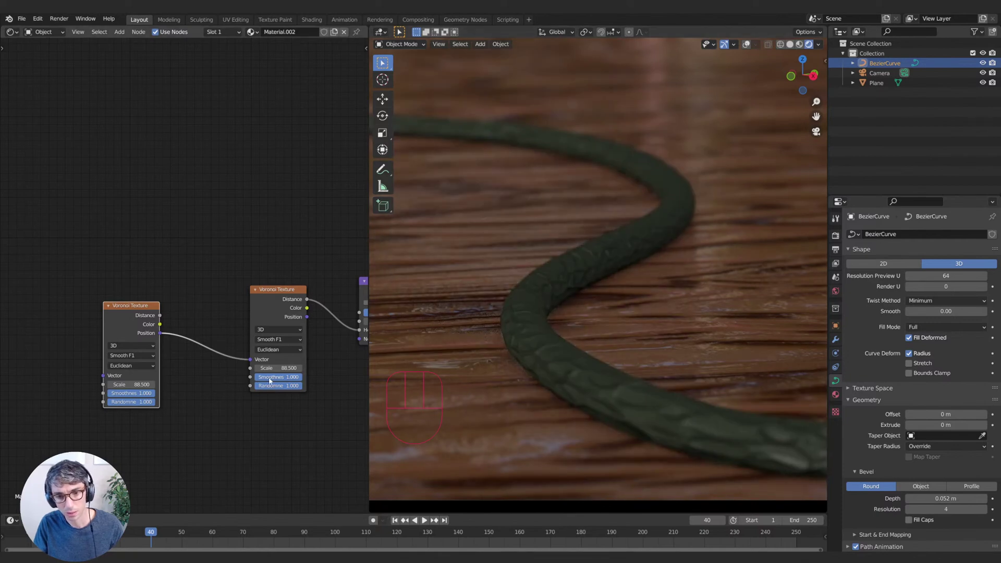
pyautogui.moveTo(132, 387); pyautogui.dragTo(156, 386)
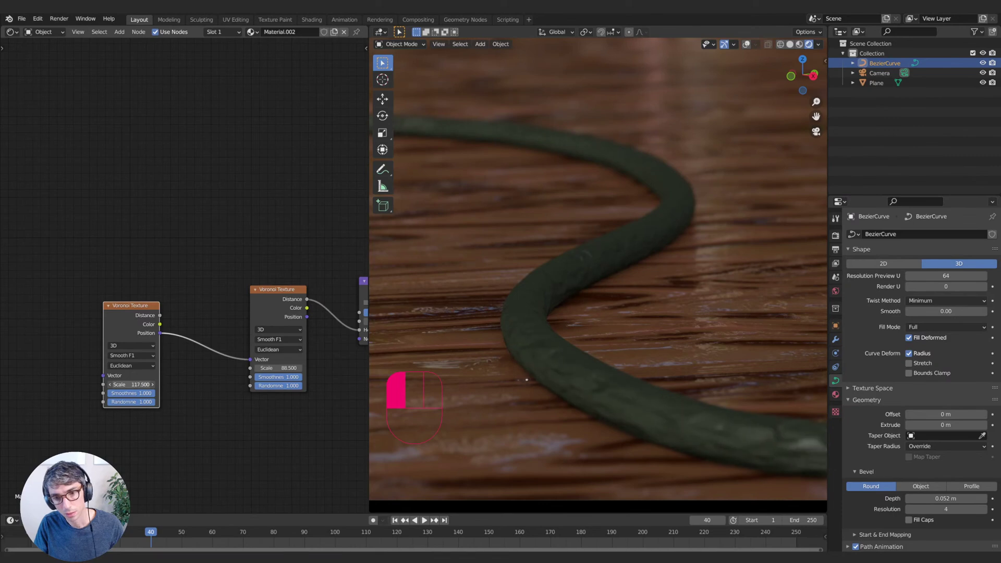
pyautogui.scroll(-3, 521, 326)
pyautogui.scroll(1, 517, 341)
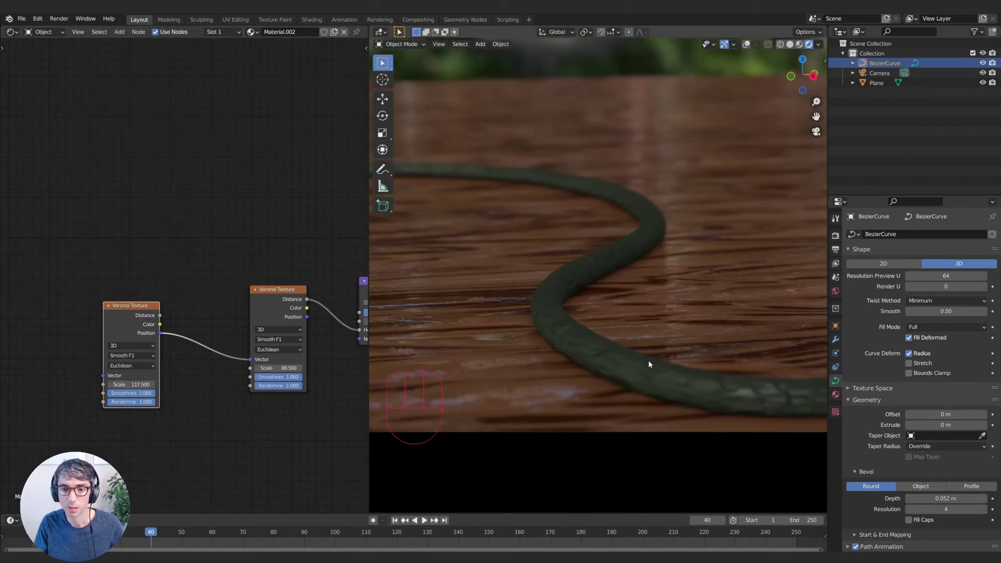
pyautogui.scroll(-2, 649, 361)
pyautogui.scroll(5, 633, 353)
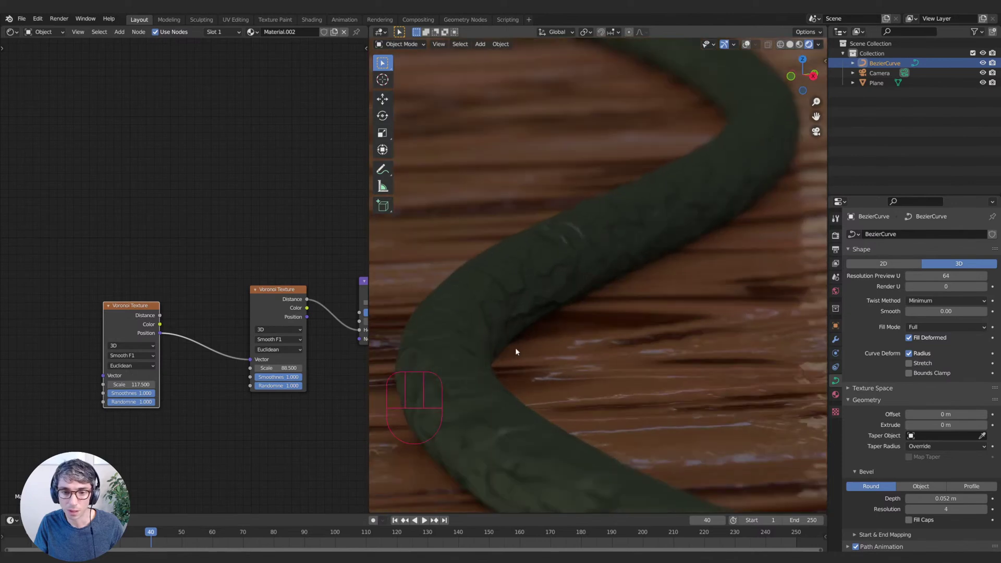
pyautogui.scroll(-4, 634, 404)
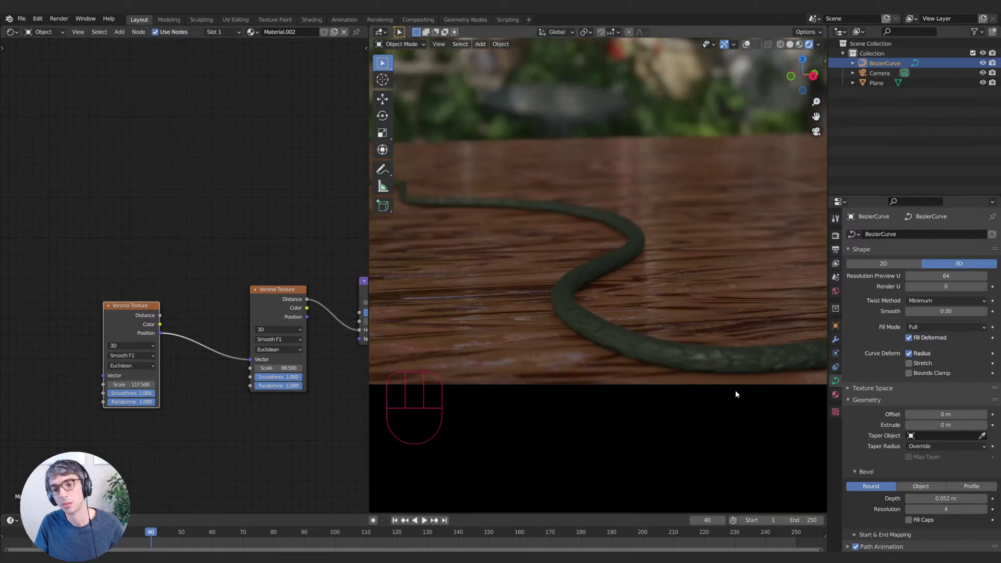
pyautogui.scroll(3, 707, 385)
# - Change the vine material's Base Color to a medium leaf green and check it in the camera view
pyautogui.moveTo(305, 204); pyautogui.dragTo(61, 230, button='middle')
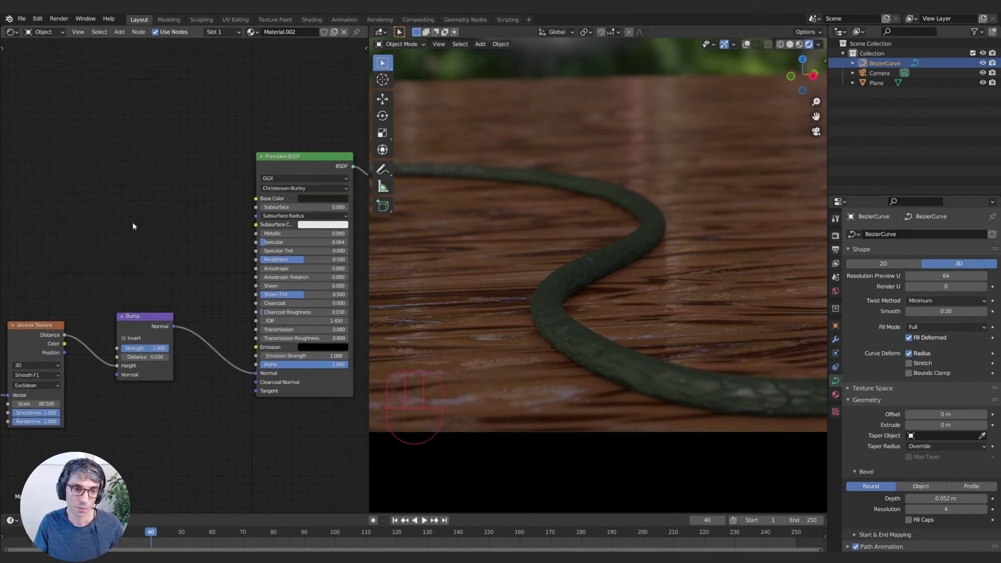
pyautogui.click(308, 198)
pyautogui.moveTo(368, 132); pyautogui.dragTo(368, 105)
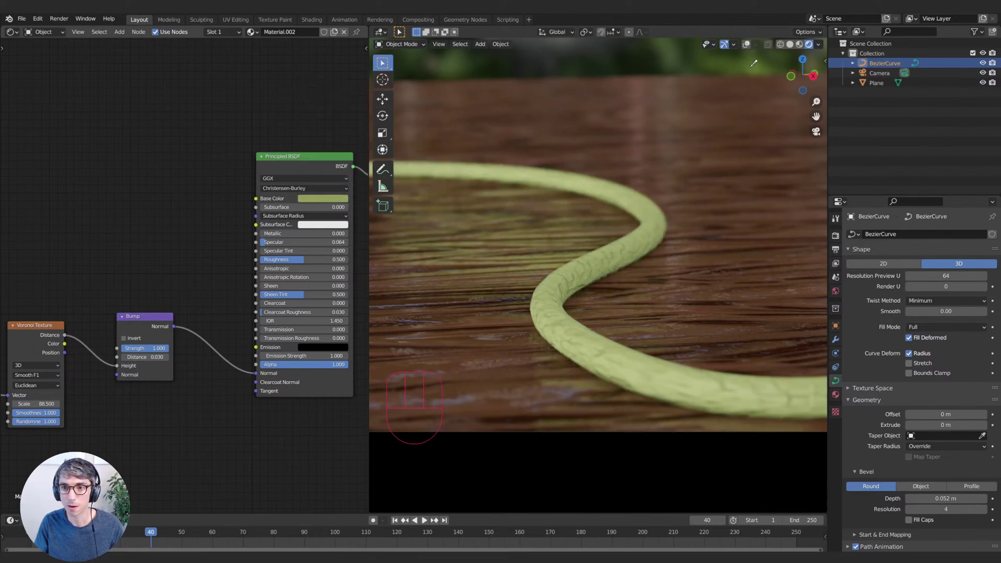
pyautogui.scroll(-4, 726, 282)
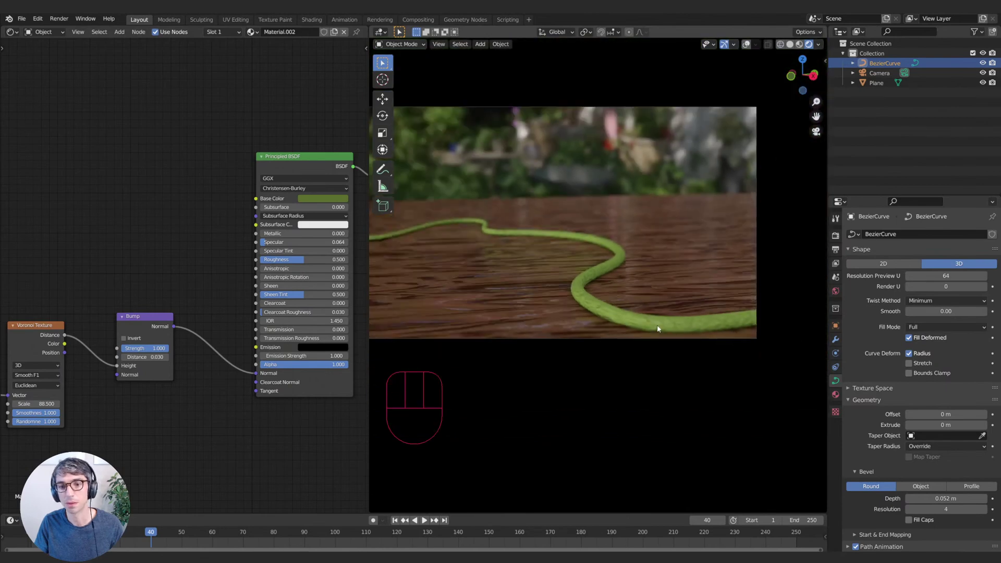
pyautogui.scroll(5, 605, 338)
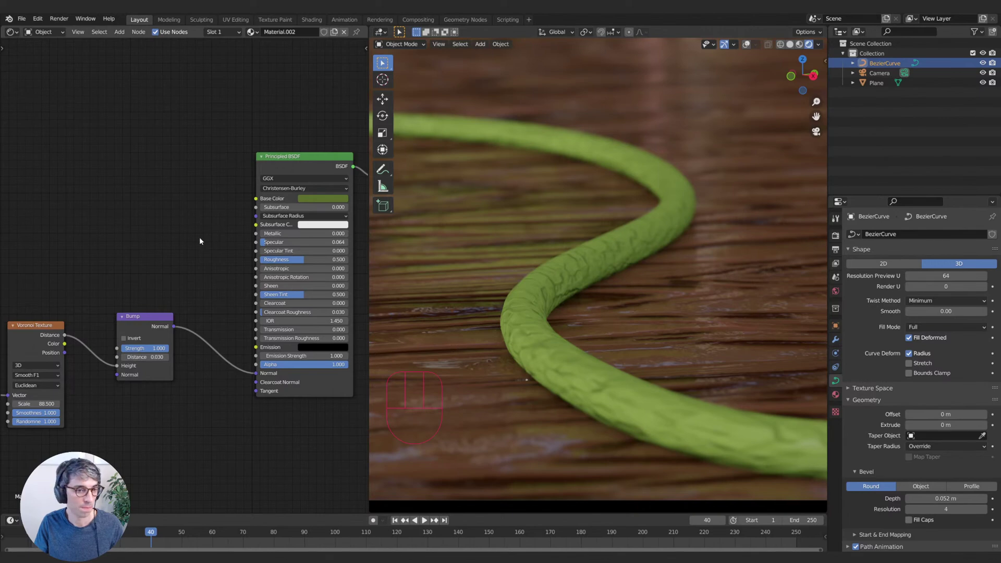
# - Give the vine a bright yellow-green Subsurface Color and set its Subsurface amount to about 0.193
pyautogui.moveTo(205, 250); pyautogui.dragTo(125, 278, button='middle')
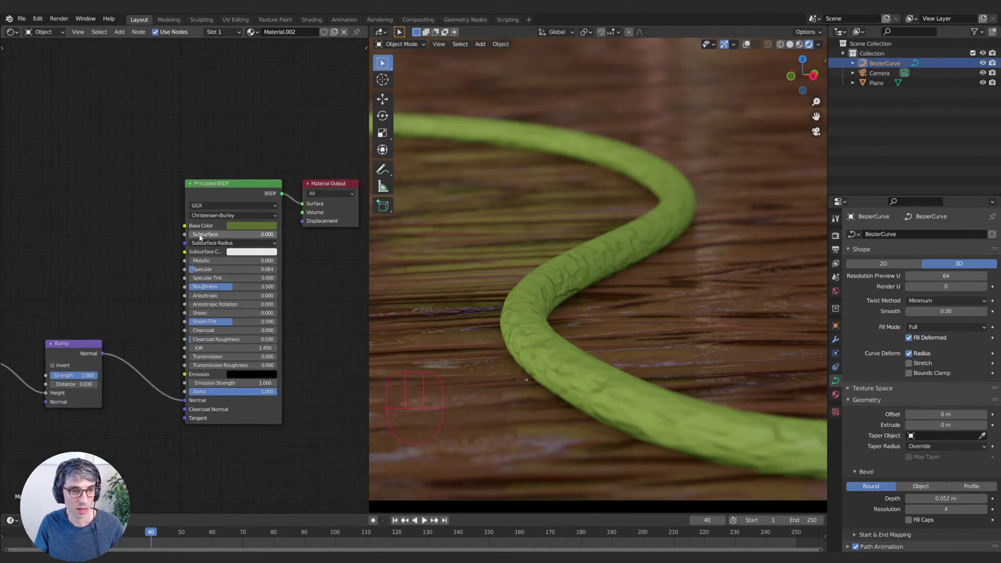
pyautogui.moveTo(201, 238); pyautogui.dragTo(223, 238)
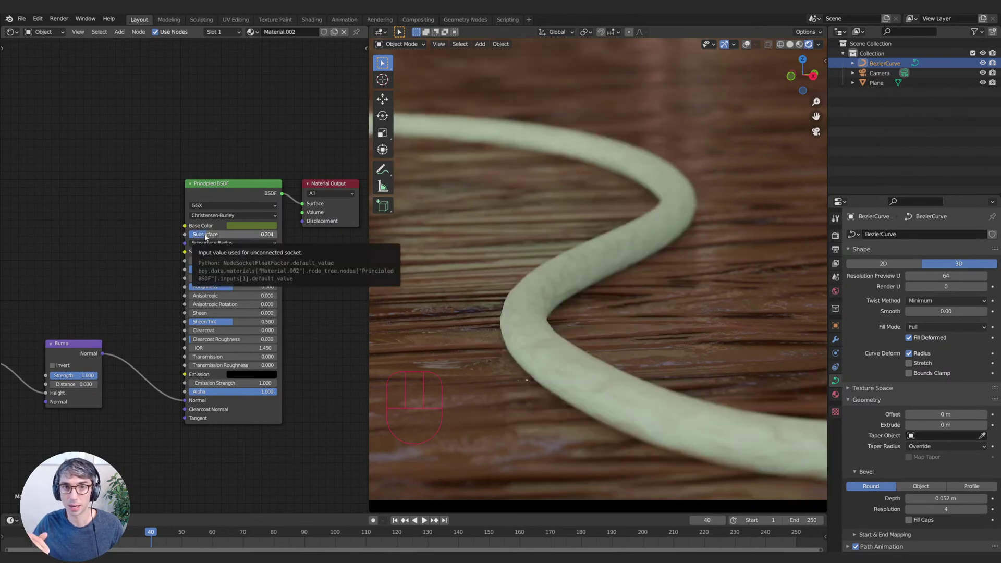
pyautogui.moveTo(205, 237); pyautogui.dragTo(192, 237)
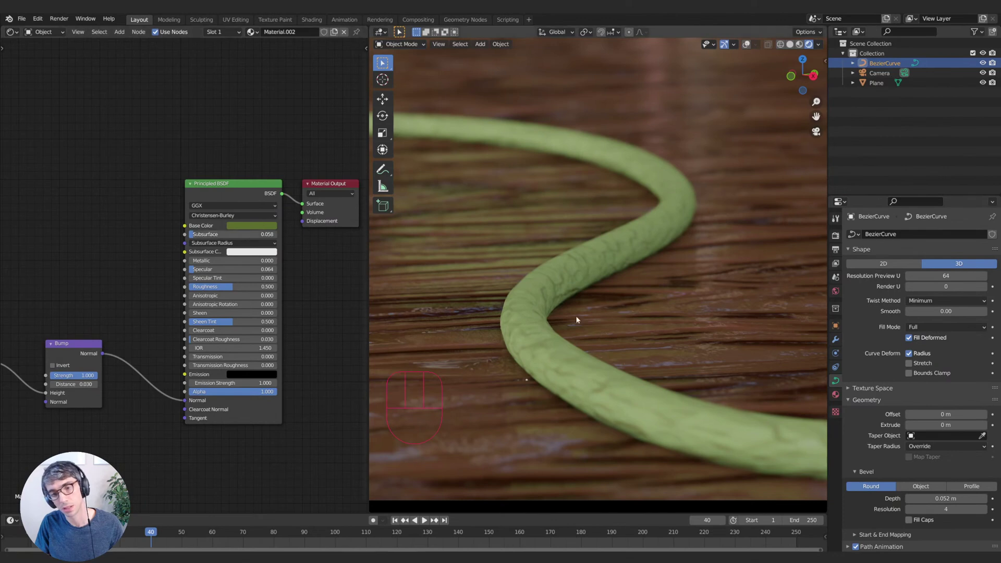
pyautogui.click(249, 254)
pyautogui.moveTo(251, 167); pyautogui.dragTo(245, 168)
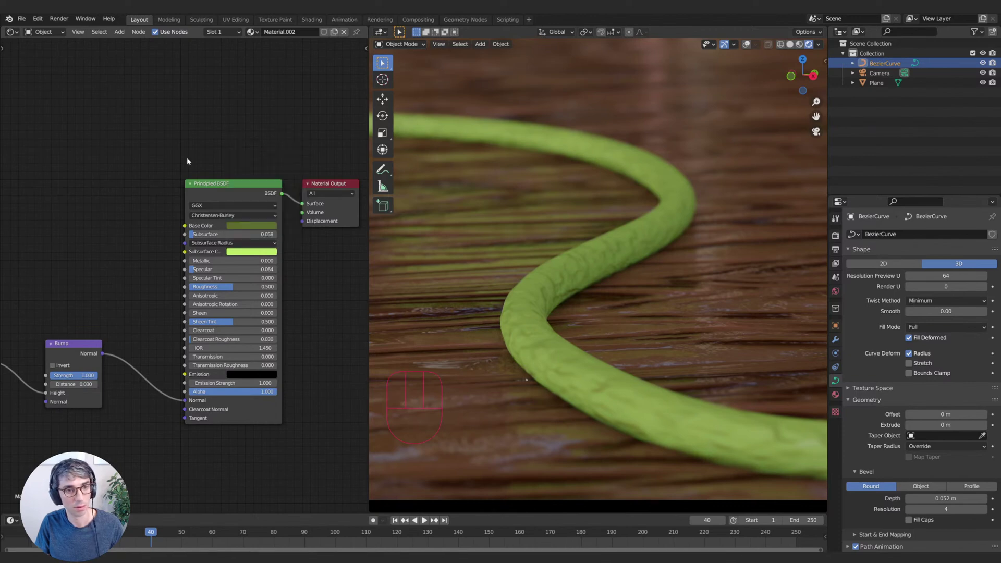
pyautogui.moveTo(229, 234); pyautogui.dragTo(205, 234)
pyautogui.press('KP_0')
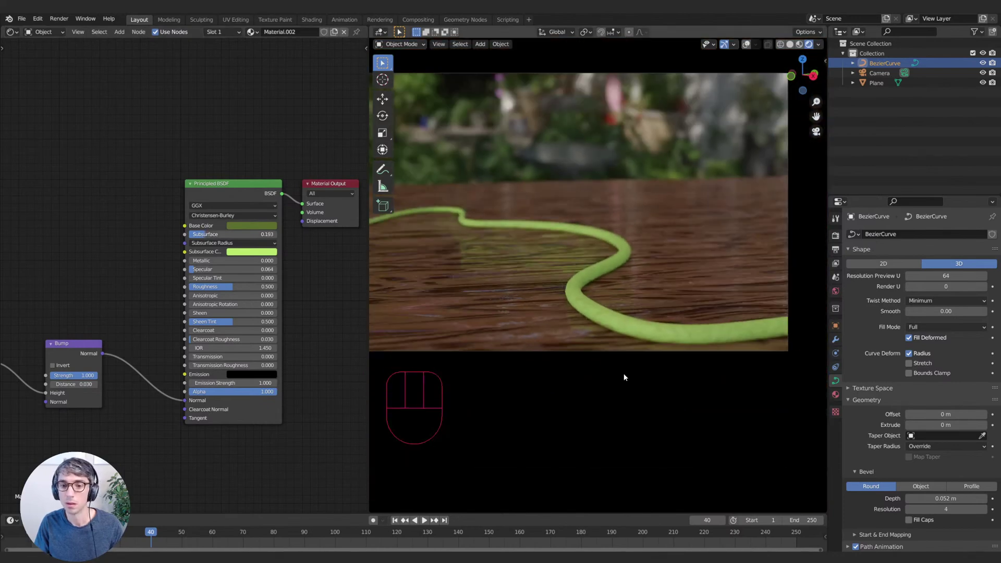
pyautogui.scroll(5, 549, 372)
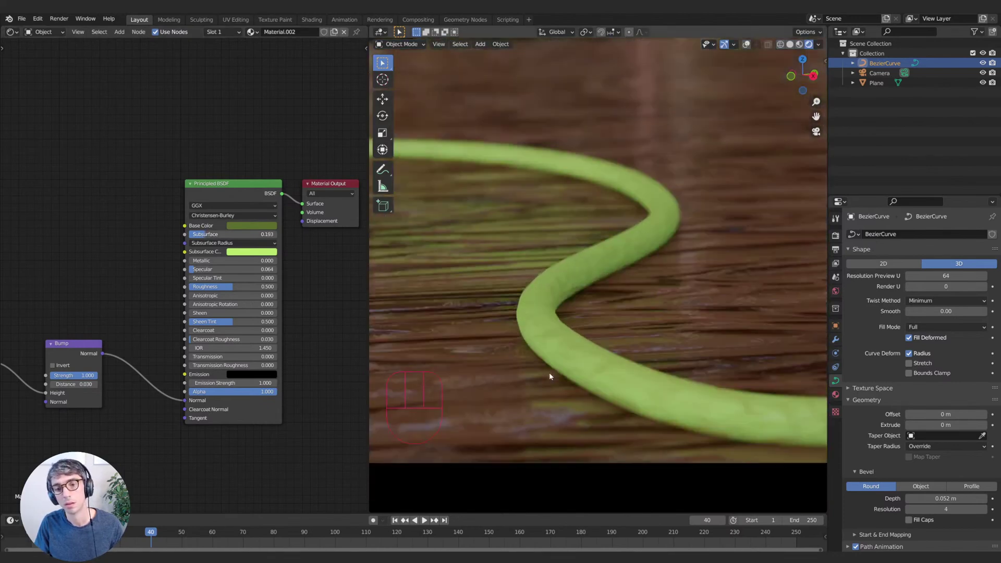
# - Raise the vine material's Specular to about 0.805
pyautogui.moveTo(203, 269); pyautogui.dragTo(259, 269)
pyautogui.scroll(-5, 746, 405)
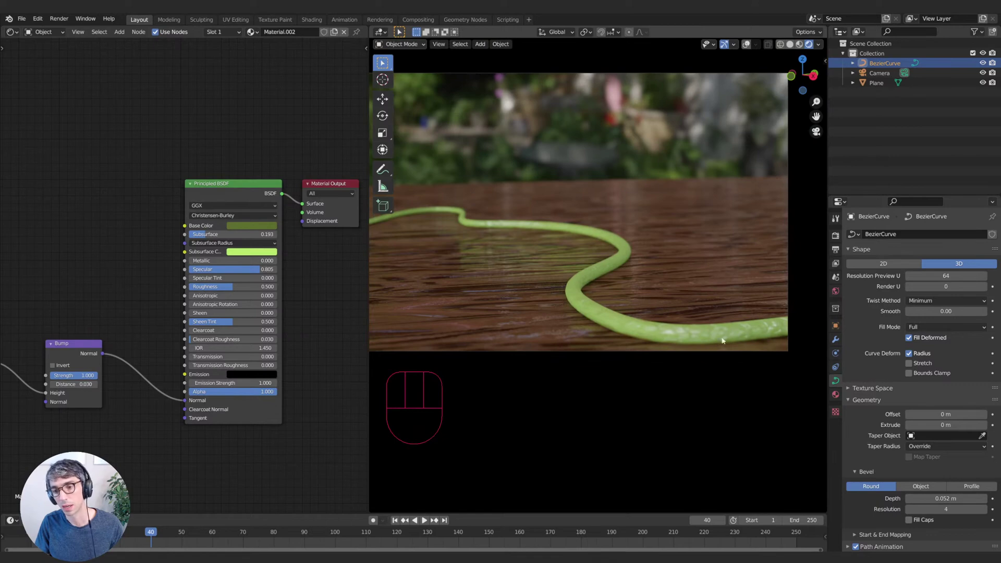
pyautogui.scroll(6, 528, 311)
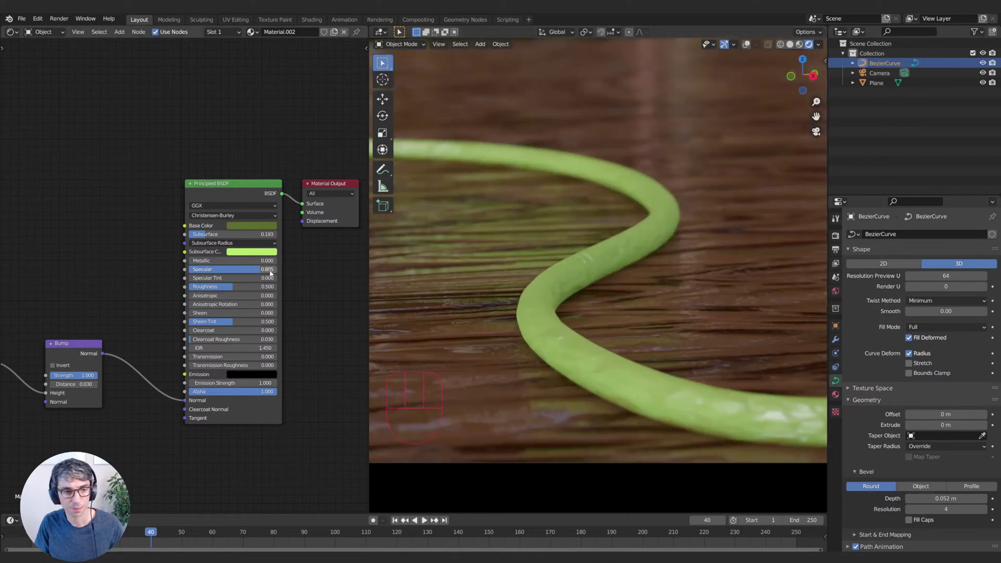
# - Tune the vine material's Roughness while comparing near and far views, settling on about 0.467
pyautogui.moveTo(228, 287)
pyautogui.mouseDown()
pyautogui.moveTo(212, 287)
pyautogui.moveTo(264, 287)
pyautogui.moveTo(245, 287)
pyautogui.mouseUp()
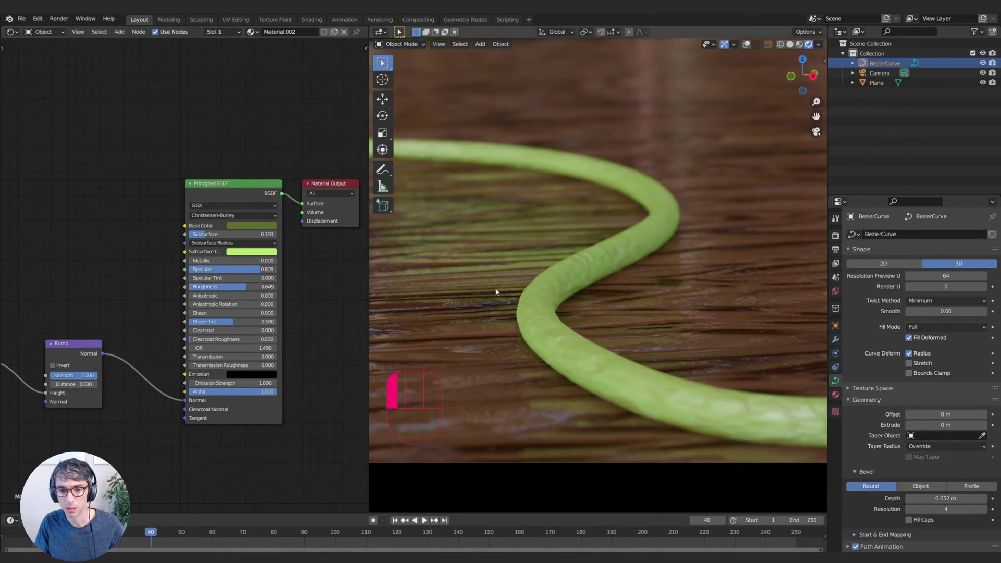
pyautogui.scroll(-10, 590, 373)
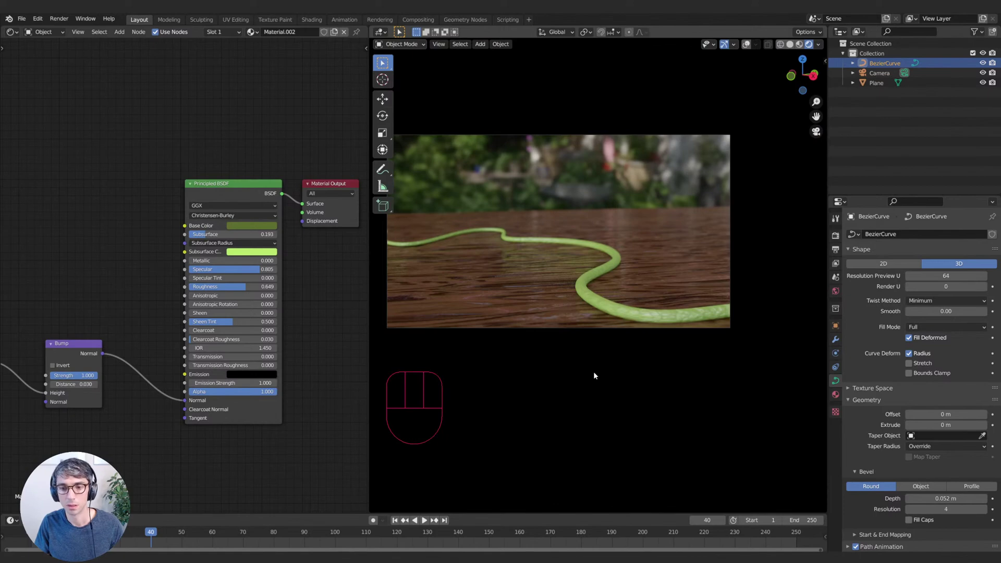
pyautogui.scroll(8, 594, 373)
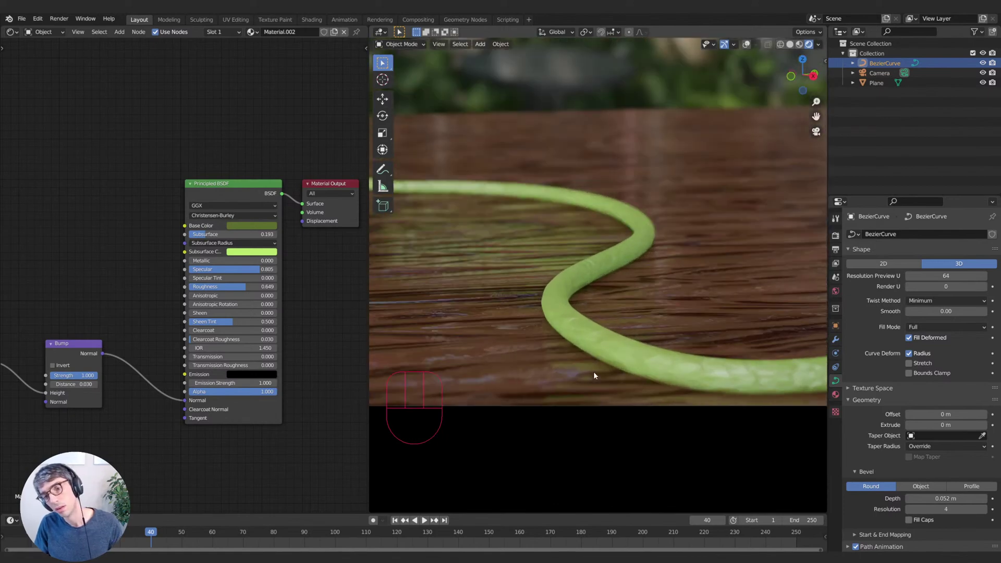
pyautogui.moveTo(251, 286); pyautogui.dragTo(230, 287)
pyautogui.scroll(-7, 627, 346)
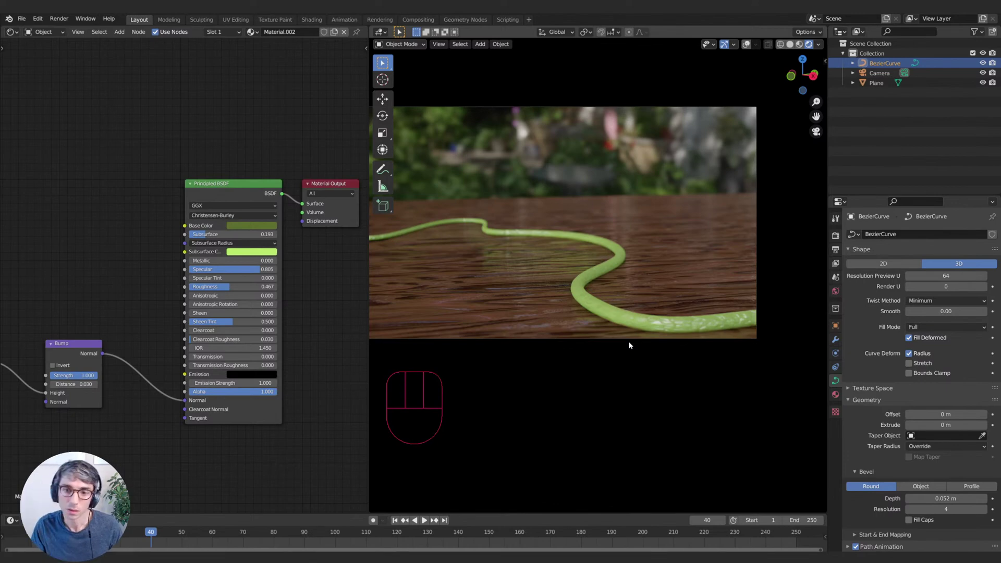
pyautogui.scroll(3, 670, 339)
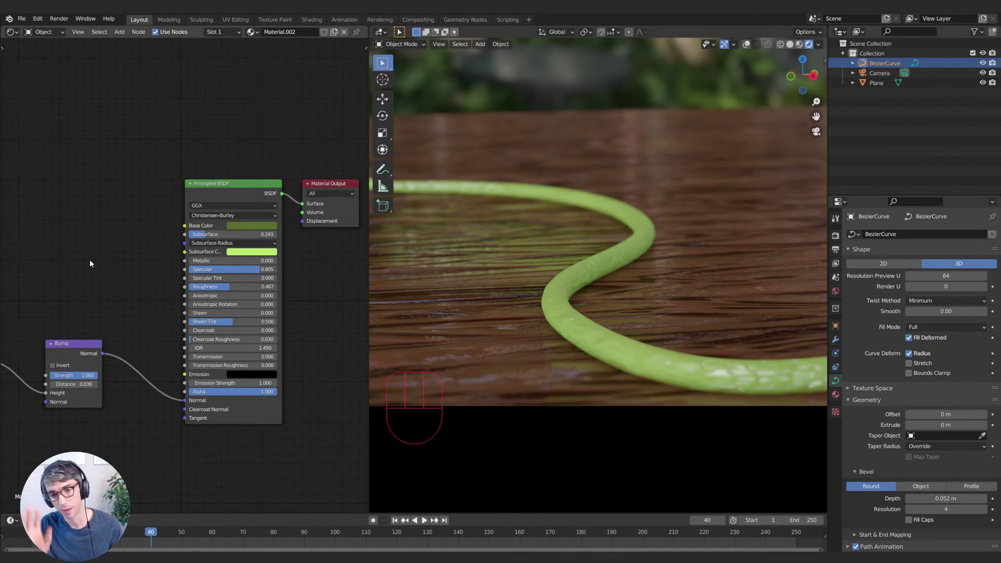
# - Lower the vine slightly along the Z axis, by about 0.03 m, to bring it closer to the ground
pyautogui.scroll(-2, 89, 263)
pyautogui.scroll(-3, 600, 345)
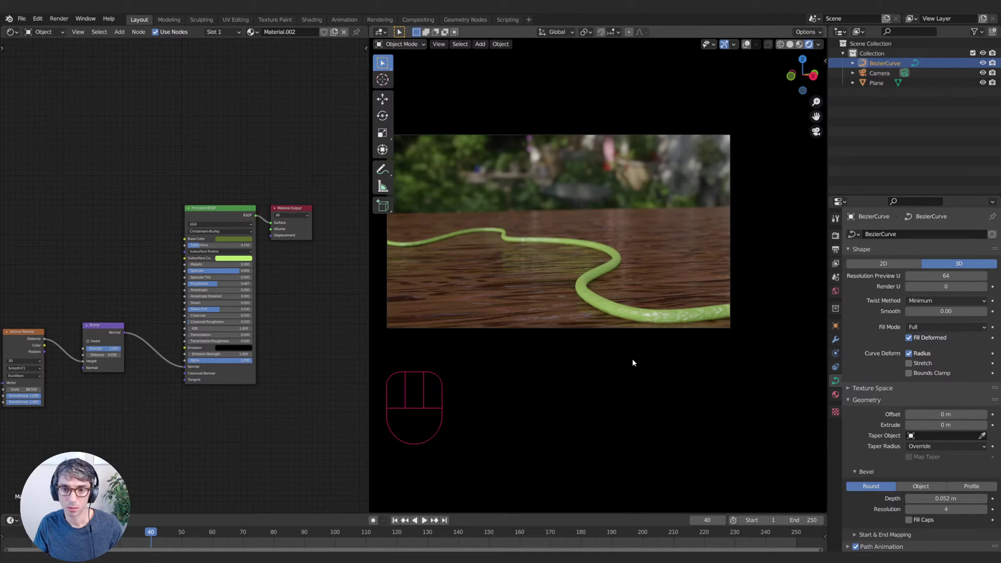
pyautogui.scroll(3, 632, 362)
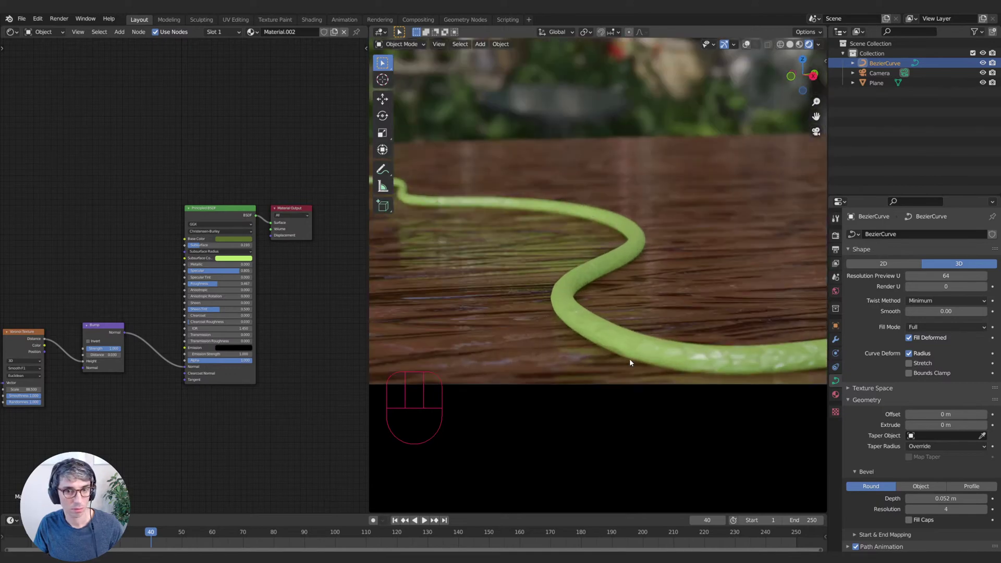
pyautogui.scroll(-3, 587, 352)
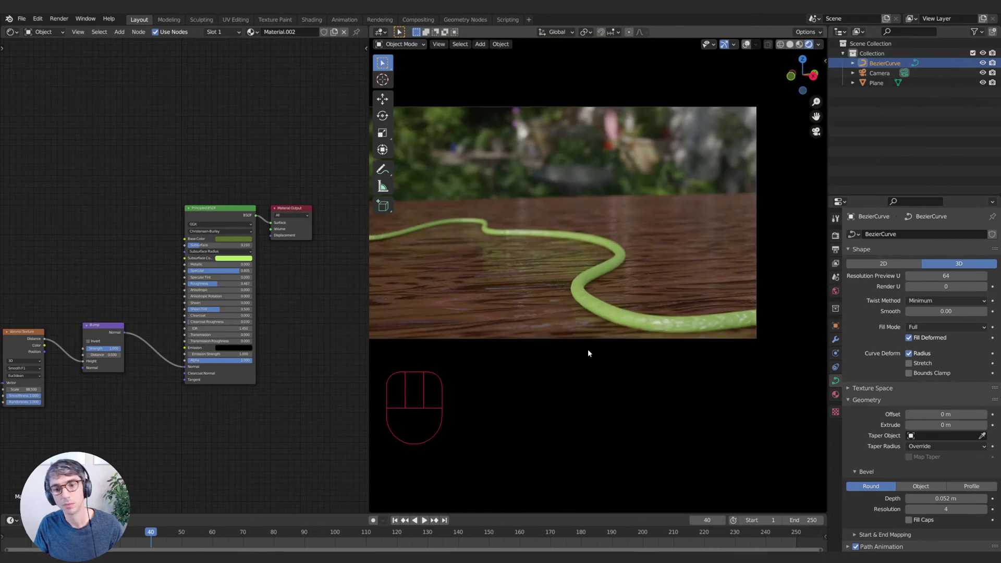
pyautogui.scroll(-1, 588, 353)
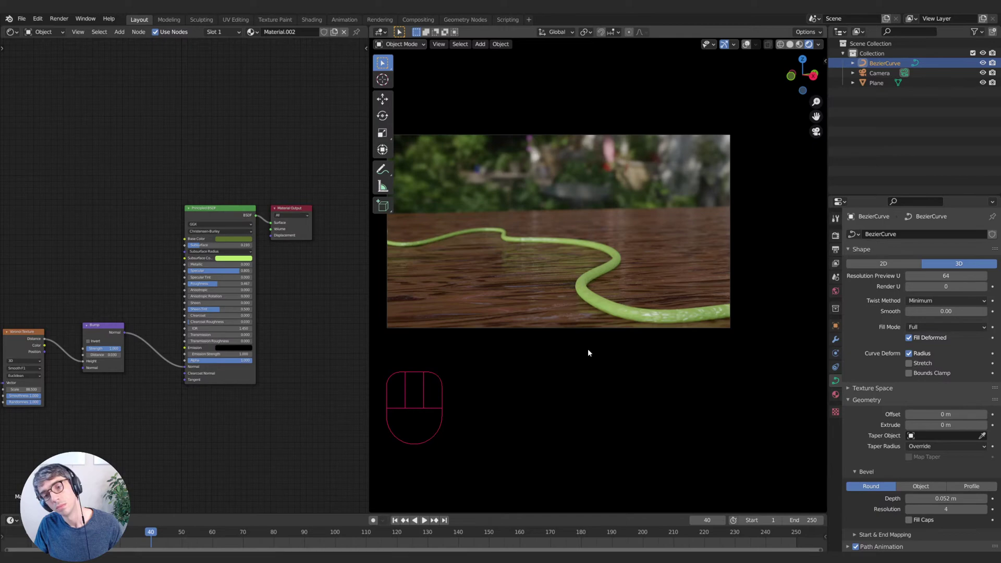
pyautogui.scroll(5, 589, 353)
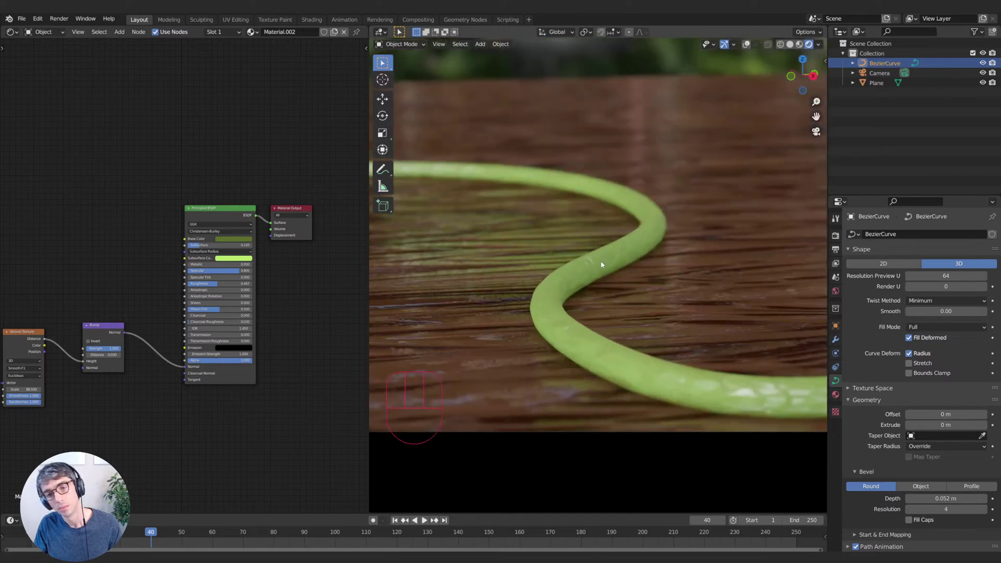
pyautogui.press('g')
pyautogui.press('z')
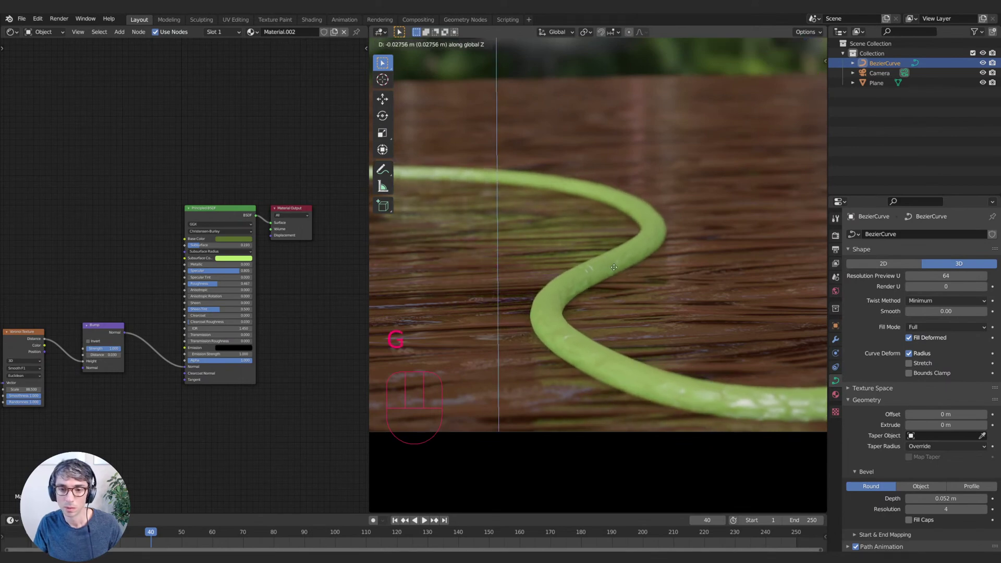
pyautogui.click(615, 269)
# - Fine-tune the vine's height over the ground with a second small move along Z
pyautogui.scroll(-2, 625, 327)
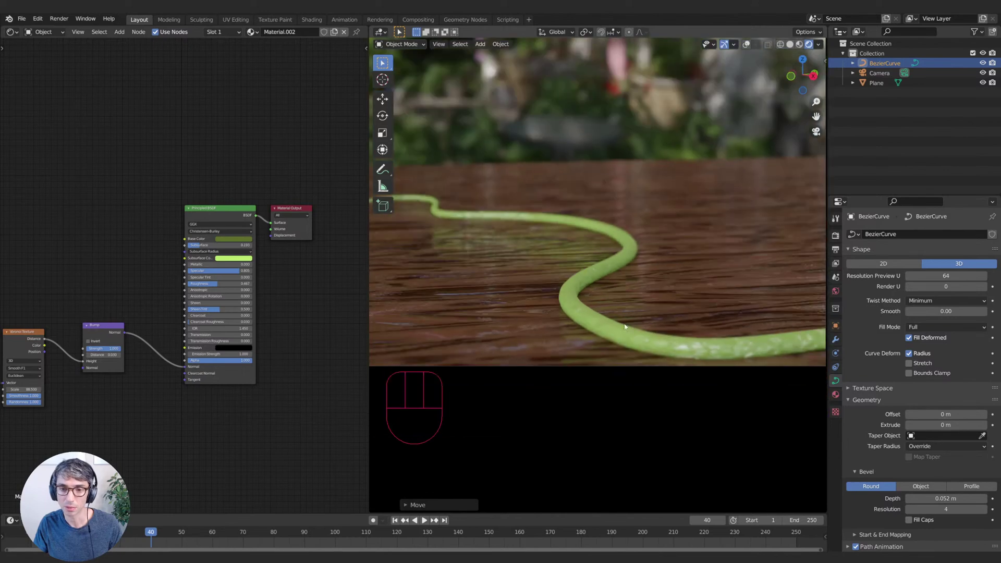
pyautogui.scroll(-1, 549, 337)
pyautogui.press('g')
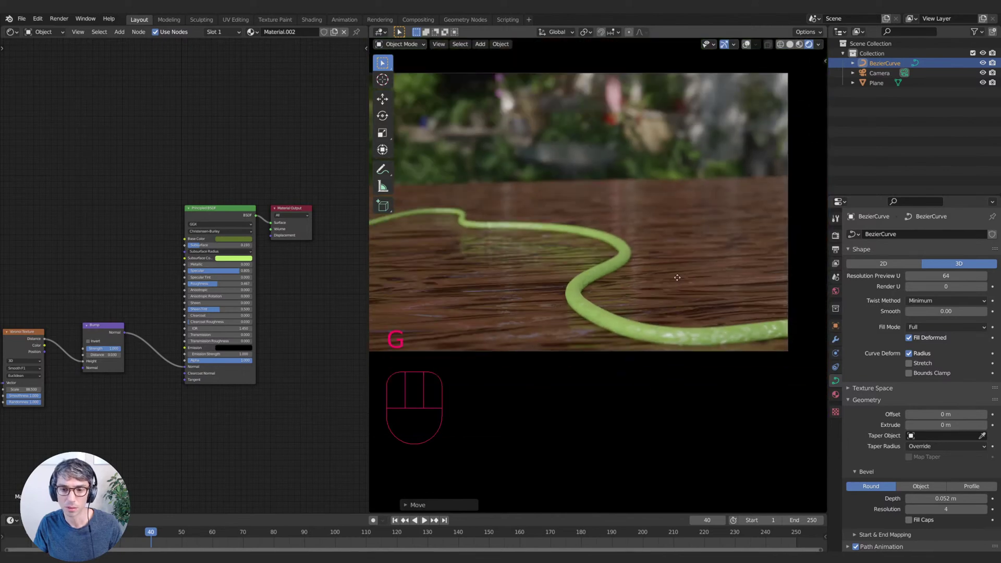
pyautogui.press('z')
pyautogui.click(676, 276)
# - Examine the vine's contact with the ground and its surface detail, close up and in the whole camera frame
pyautogui.scroll(1, 599, 276)
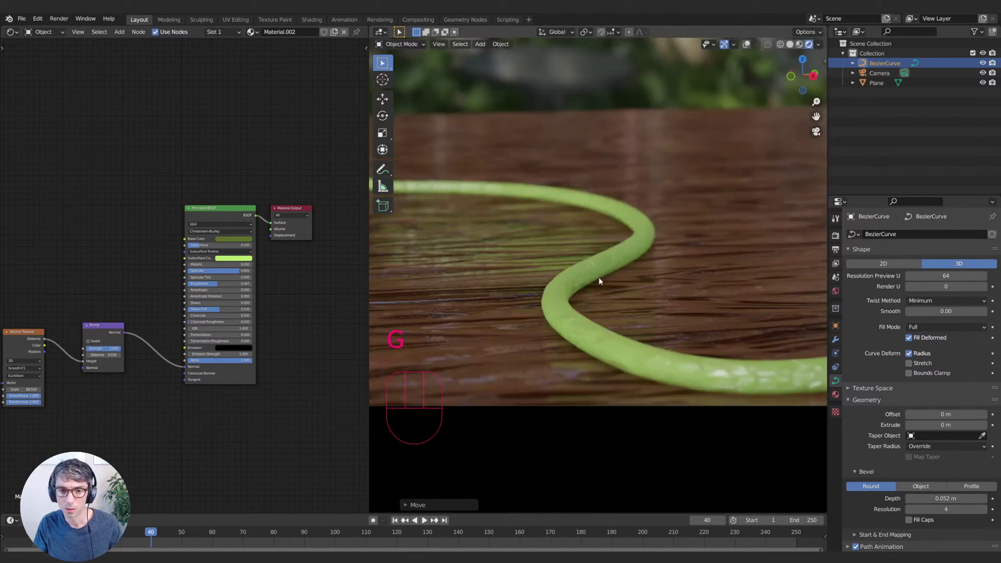
pyautogui.scroll(1, 599, 282)
pyautogui.scroll(-2, 599, 282)
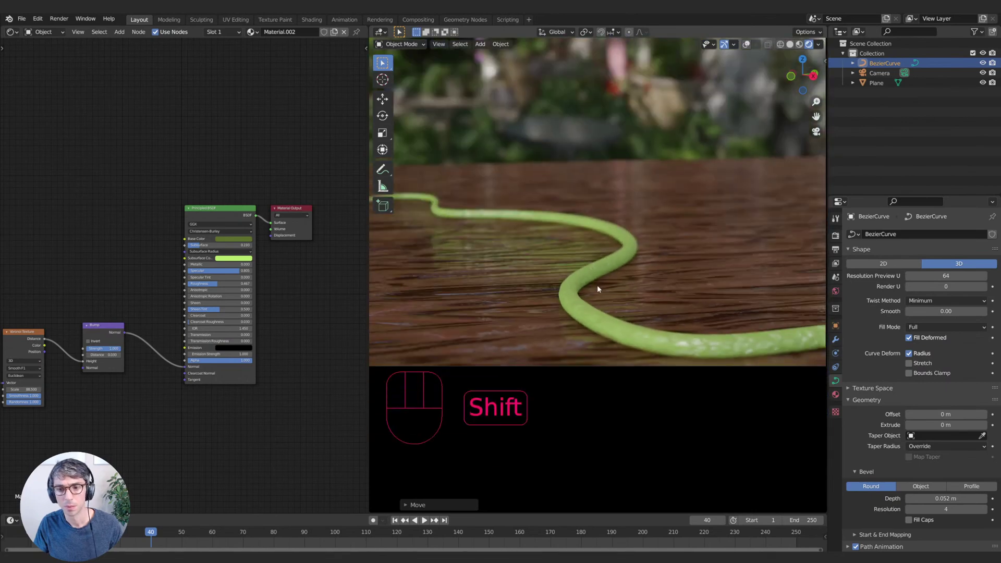
pyautogui.scroll(-1, 721, 286)
pyautogui.keyDown('shift'); pyautogui.moveTo(596, 284); pyautogui.dragTo(660, 301, button='middle'); pyautogui.keyUp('shift')
pyautogui.scroll(-1, 720, 286)
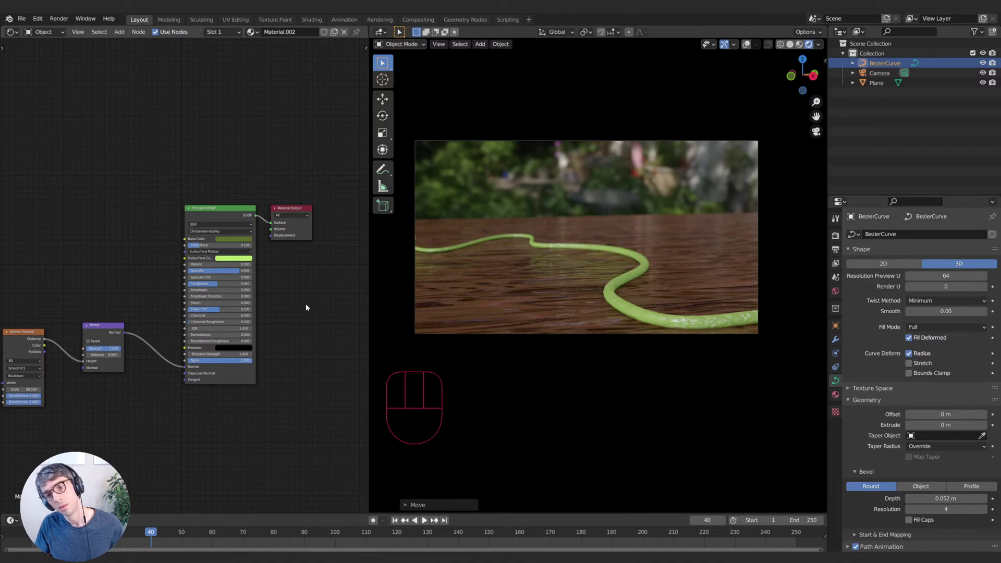
pyautogui.scroll(4, 674, 282)
pyautogui.keyDown('shift'); pyautogui.moveTo(666, 286); pyautogui.dragTo(474, 276, button='middle'); pyautogui.keyUp('shift')
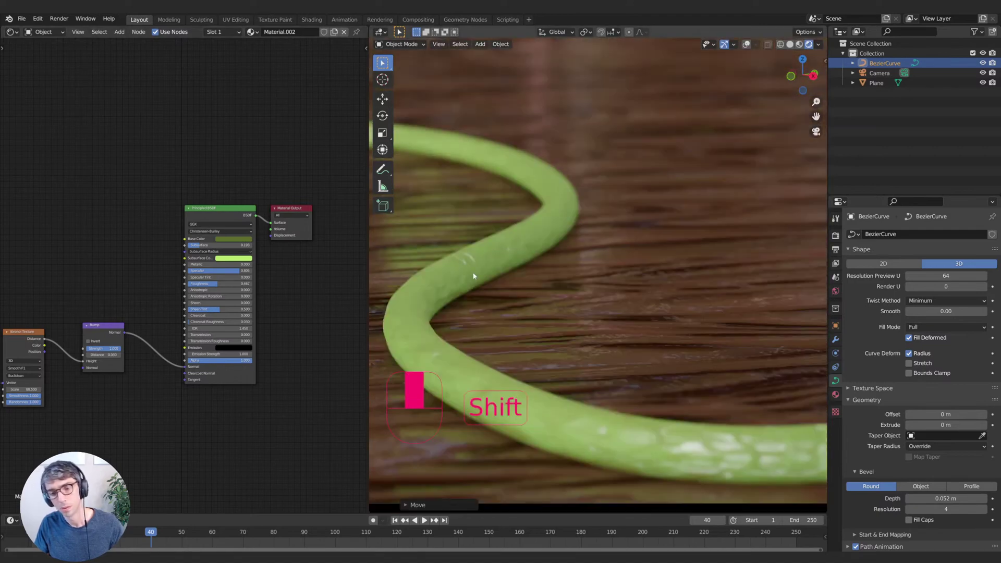
pyautogui.scroll(-1, 538, 361)
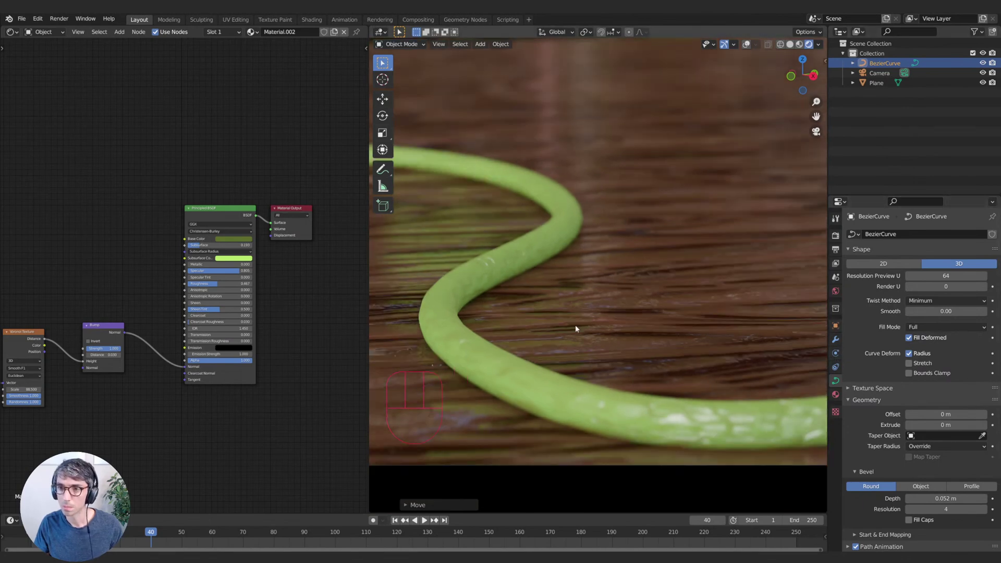
pyautogui.scroll(-2, 609, 343)
pyautogui.scroll(-2, 620, 336)
pyautogui.keyDown('shift'); pyautogui.moveTo(637, 329); pyautogui.dragTo(602, 315, button='middle'); pyautogui.keyUp('shift')
pyautogui.scroll(3, 713, 305)
# - Duplicate the vine and move the copy within the ground plane, Z locked, to the left foreground beside the original
pyautogui.hotkey('shift', 'd')
pyautogui.rightClick(659, 307)
pyautogui.scroll(-4, 659, 303)
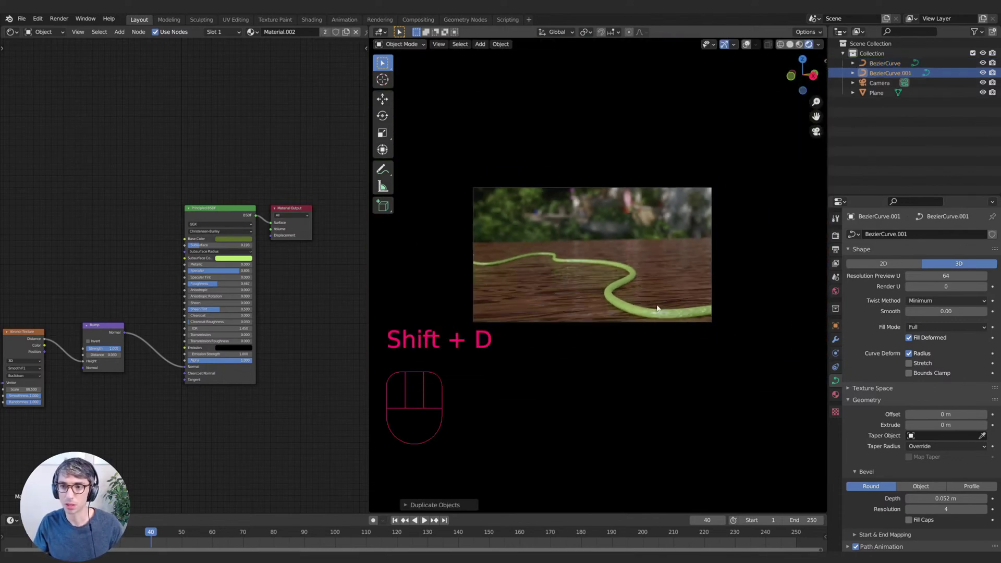
pyautogui.press('g')
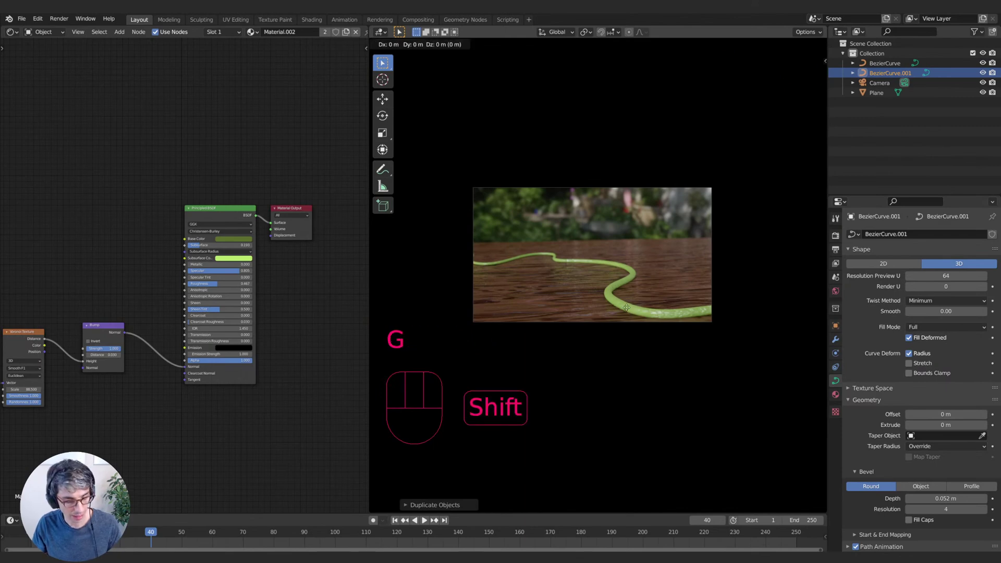
pyautogui.hotkey('shift', 'z')
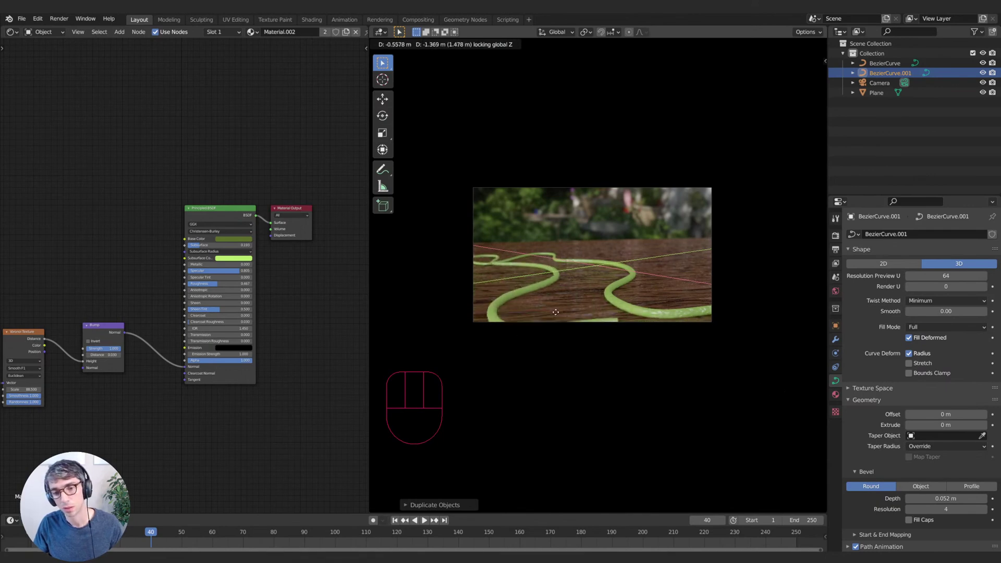
pyautogui.click(566, 341)
# - Duplicate the foreground vine and move the new copy within the ground plane to the background behind the original vine
pyautogui.hotkey('shift', 'd')
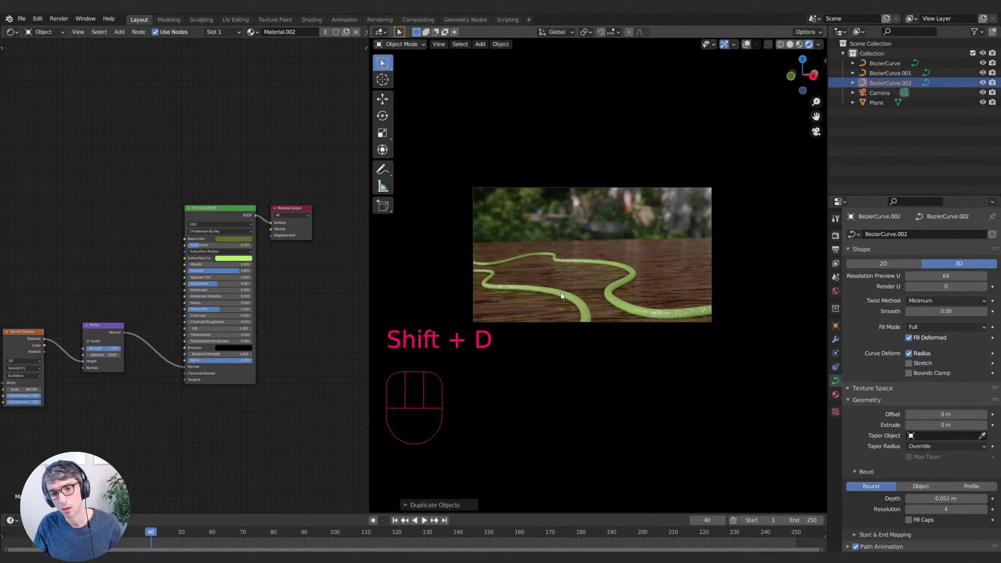
pyautogui.press('g')
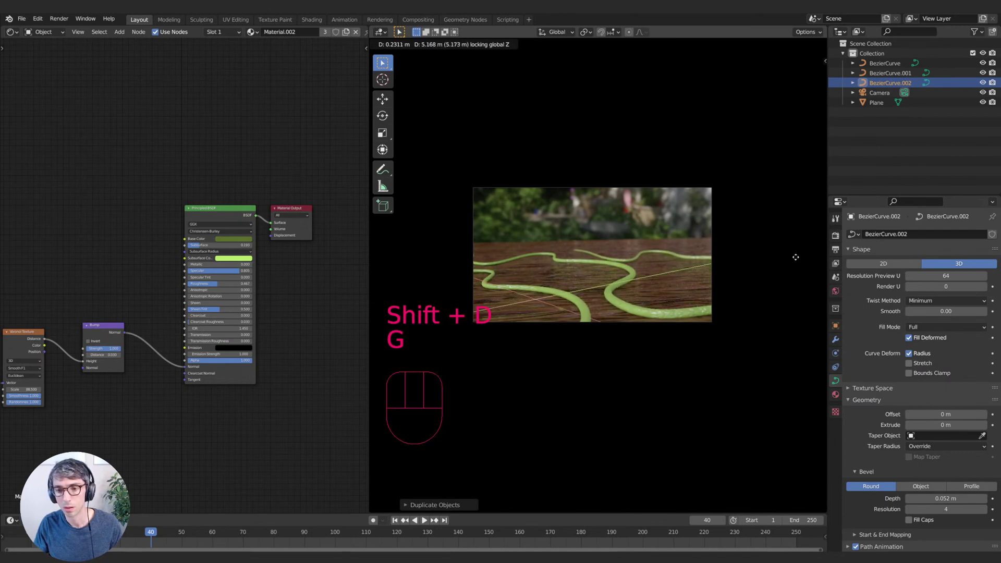
pyautogui.click(726, 259)
# - Show the overlays and extrude a control point from the background vine's free end, Z locked, rotating it about Z
pyautogui.press('Tab')
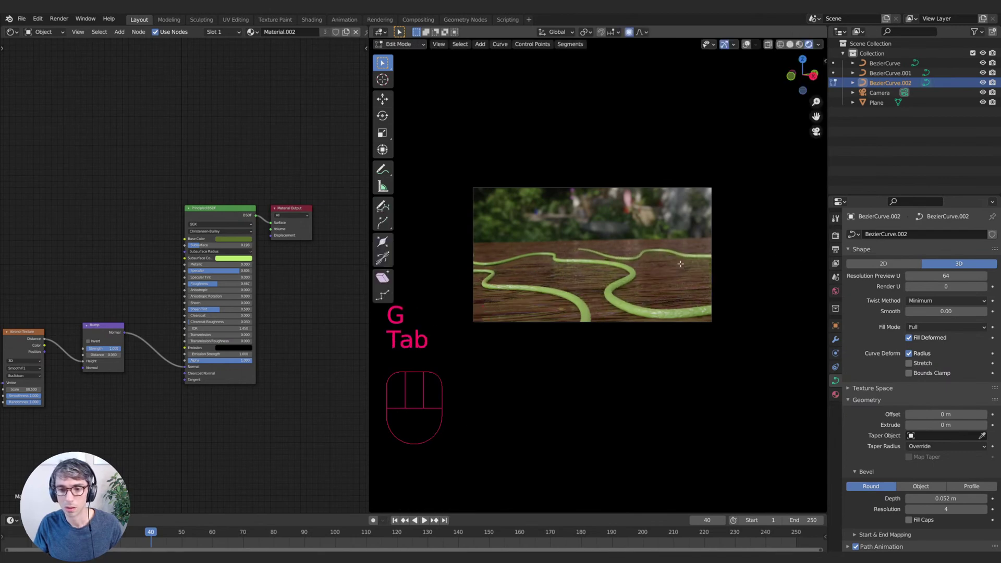
pyautogui.click(747, 45)
pyautogui.press('e')
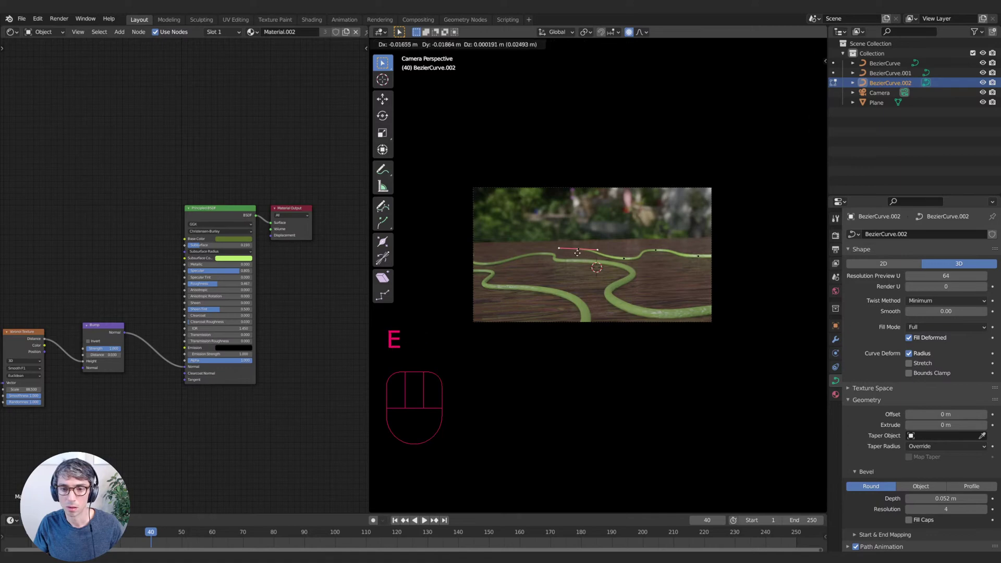
pyautogui.hotkey('shift', 'z')
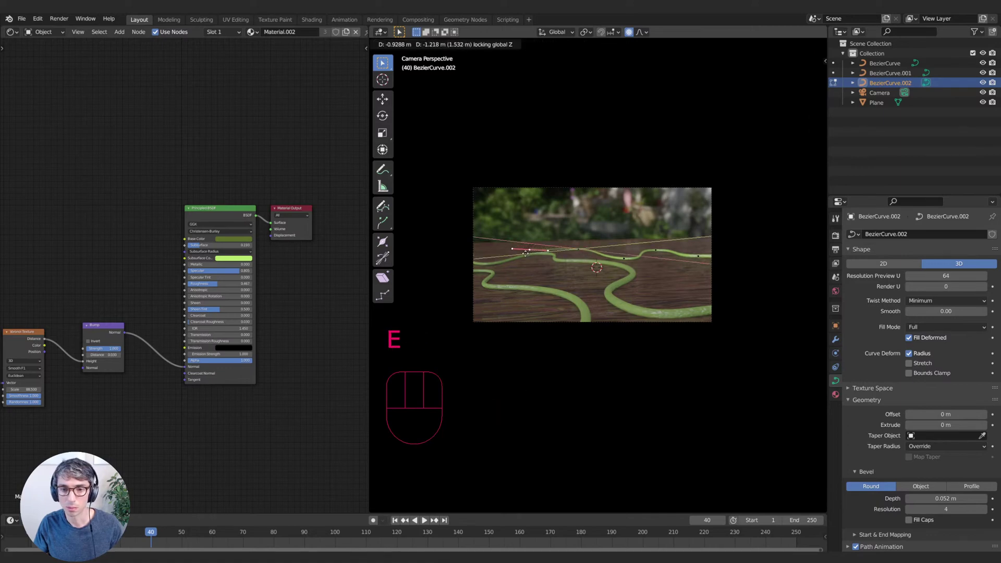
pyautogui.click(537, 250)
pyautogui.press('r')
pyautogui.press('z')
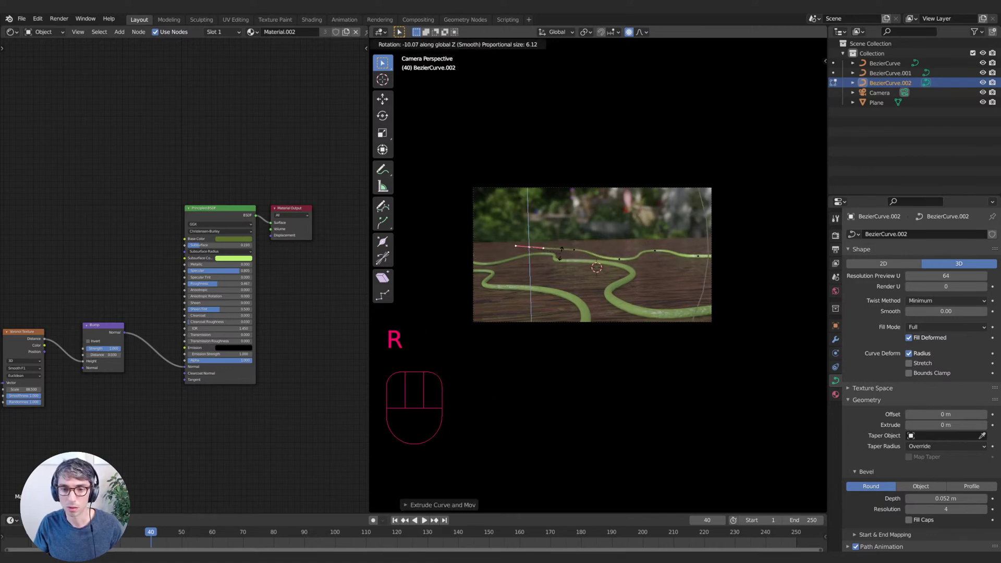
pyautogui.click(566, 246)
# - Turn off proportional editing and rotate only the background vine's end point about Z
pyautogui.click(629, 32)
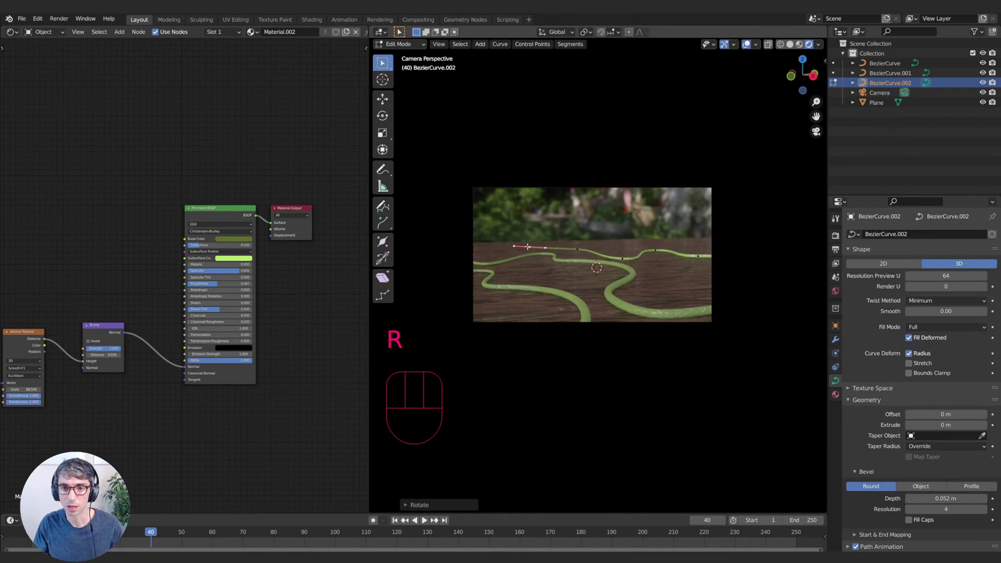
pyautogui.press('r')
pyautogui.press('z')
pyautogui.click(541, 243)
# - Extrude three more control points to wind the background vine beyond the left edge of the camera frame, and hide the overlays
pyautogui.press('e')
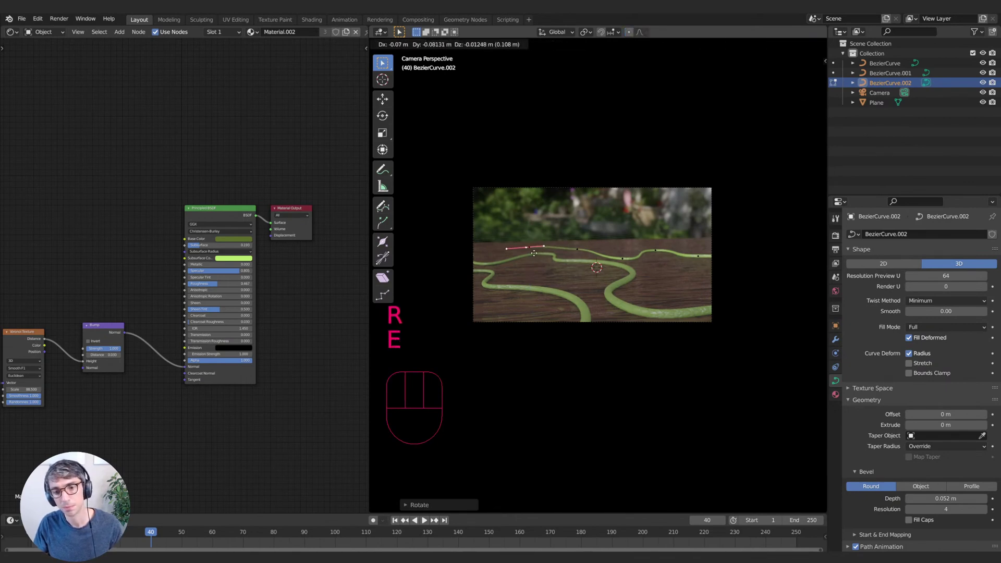
pyautogui.click(521, 250)
pyautogui.press('e')
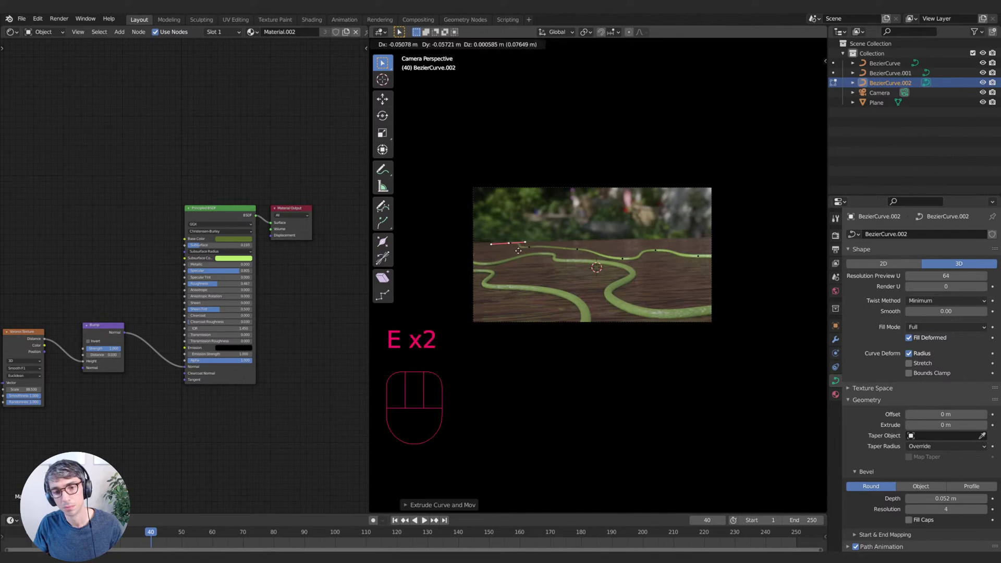
pyautogui.hotkey('shift', 'z')
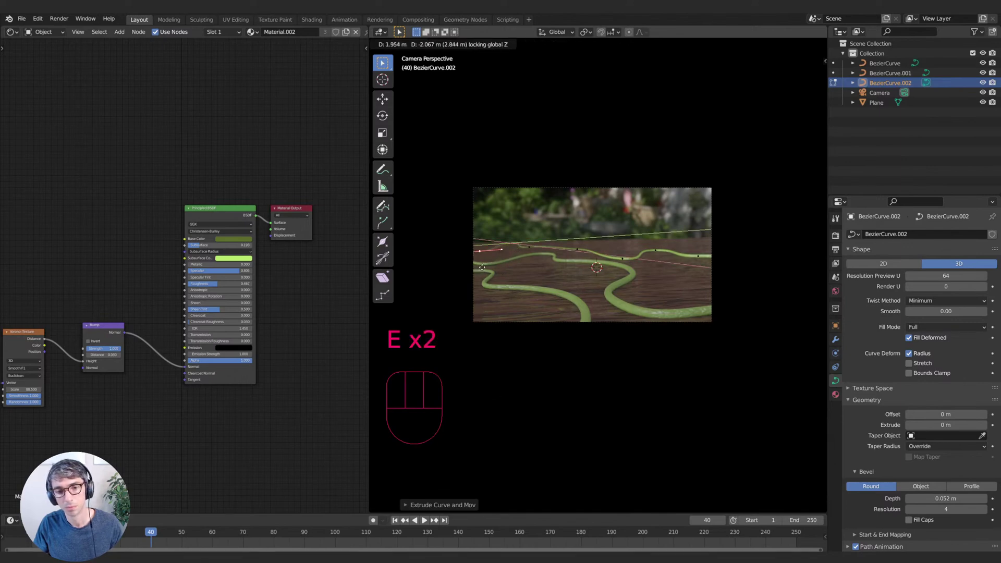
pyautogui.click(487, 270)
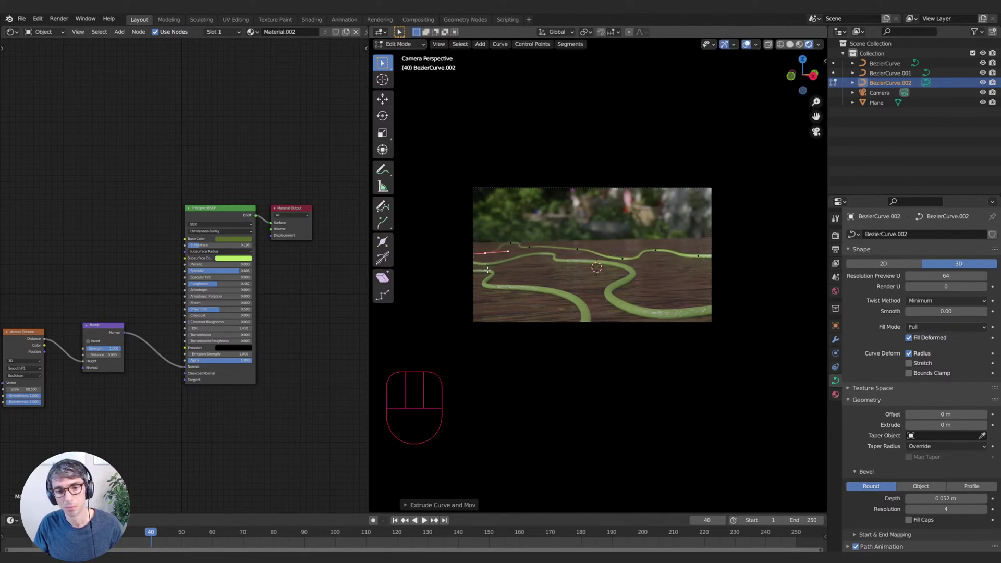
pyautogui.press('e')
pyautogui.hotkey('shift', 'z')
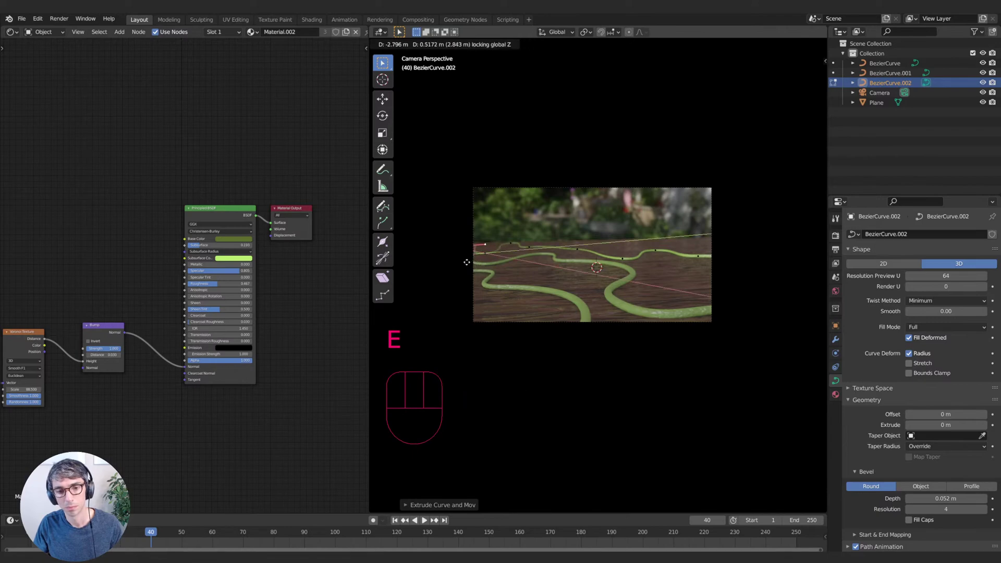
pyautogui.click(467, 262)
pyautogui.press('Tab')
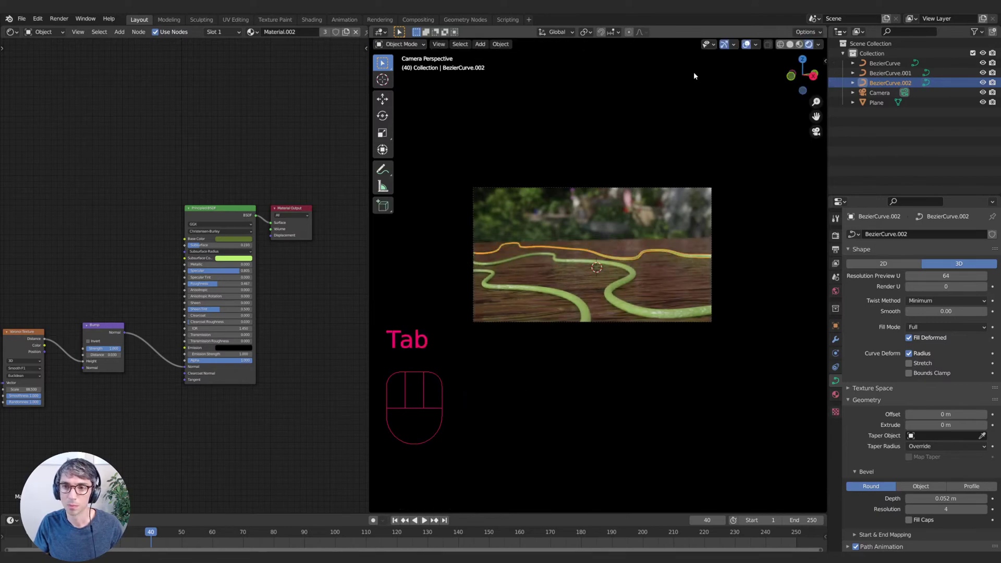
pyautogui.click(747, 43)
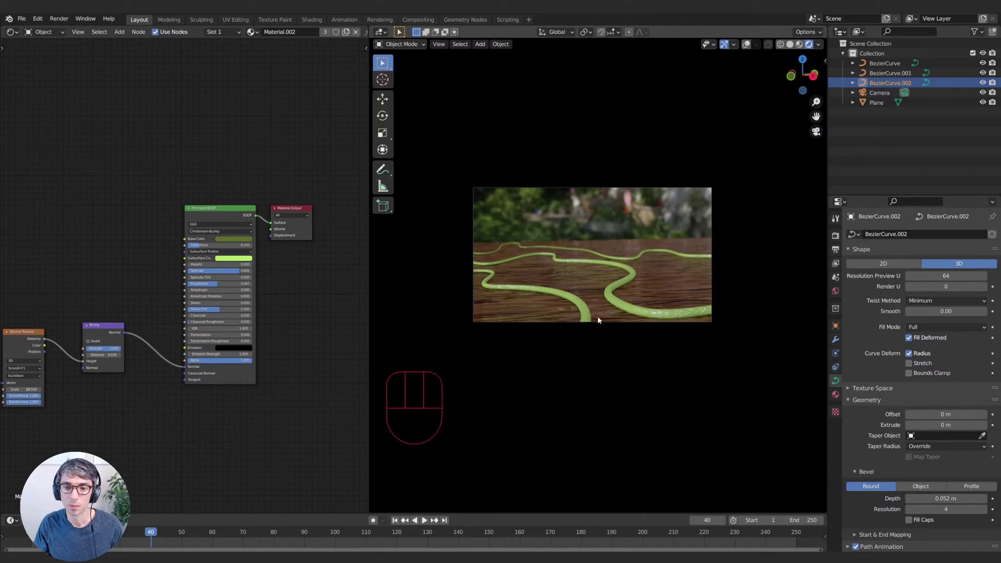
# - Duplicate the extended background vine and place the copy, Z locked, across the foreground so that it crosses the other vines
pyautogui.scroll(6, 600, 316)
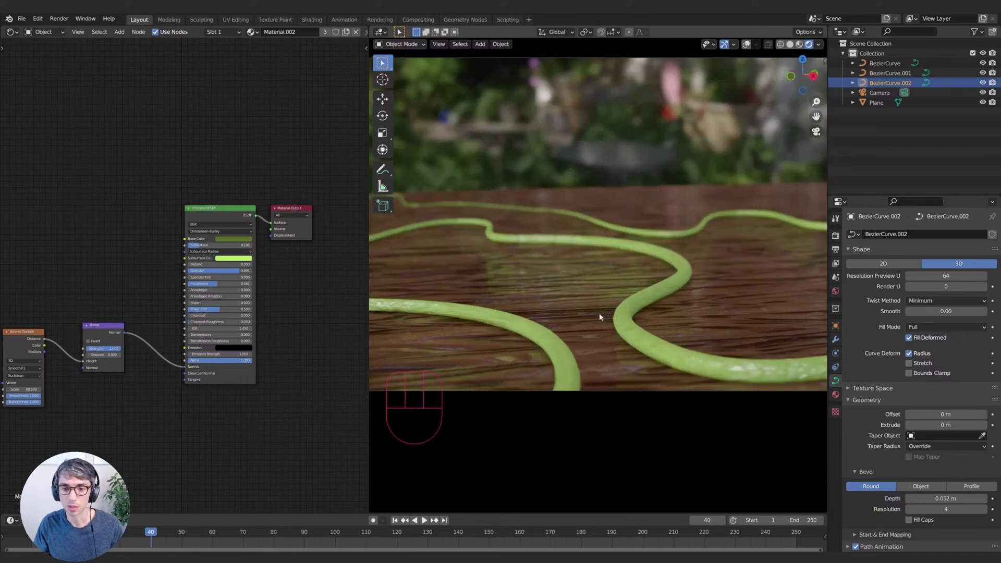
pyautogui.scroll(-5, 601, 314)
pyautogui.scroll(3, 651, 307)
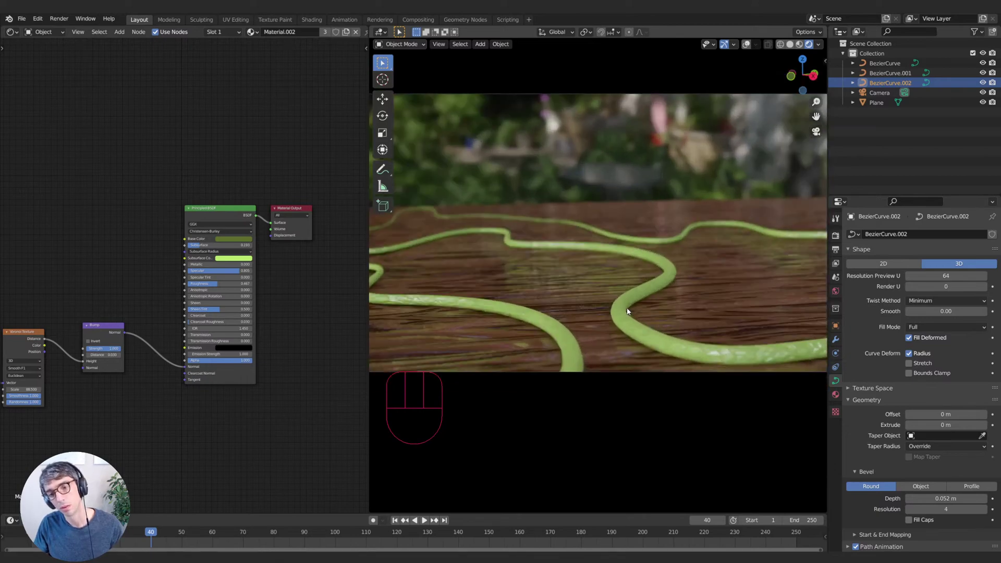
pyautogui.scroll(-3, 577, 326)
pyautogui.hotkey('shift', 'd')
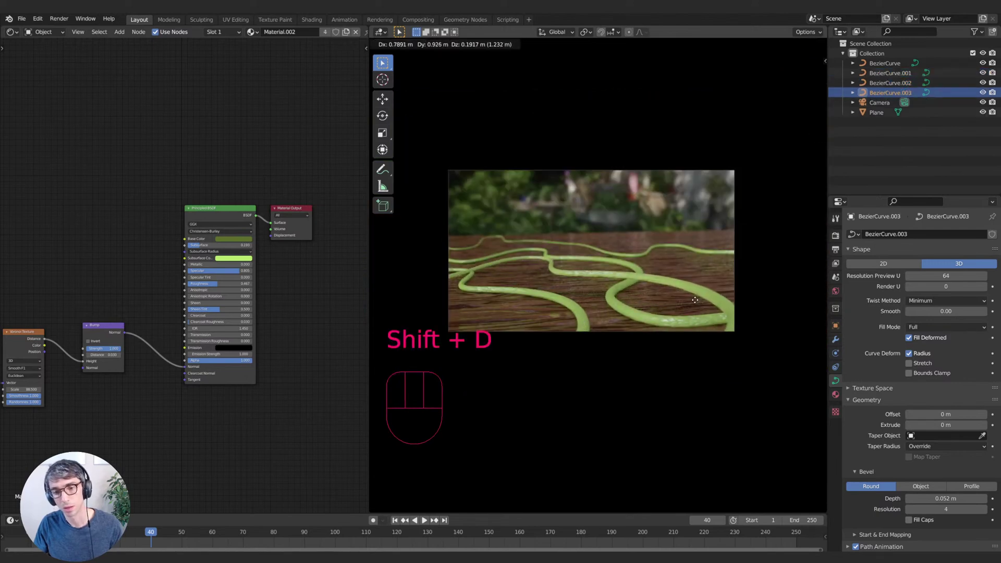
pyautogui.hotkey('shift', 'z')
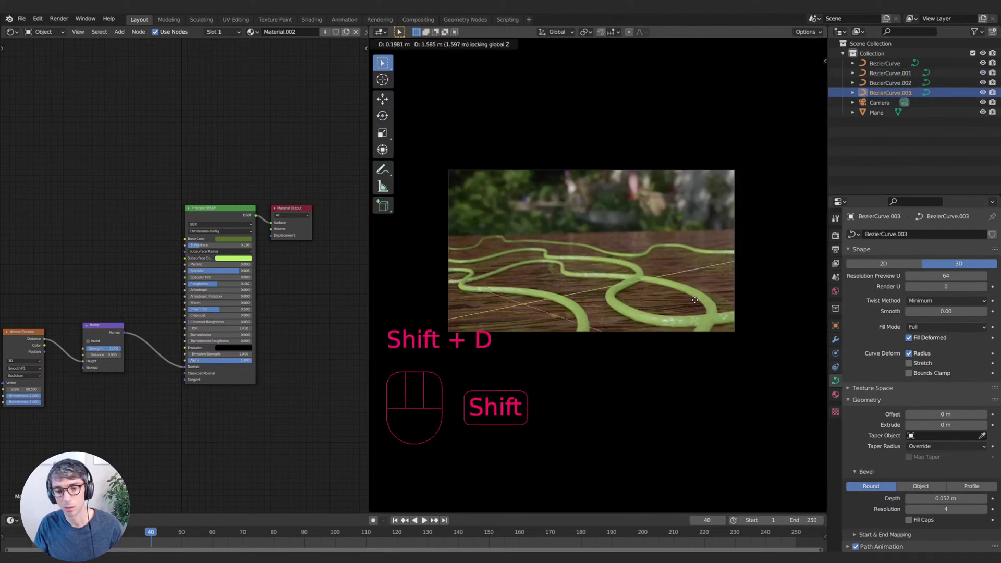
pyautogui.click(763, 329)
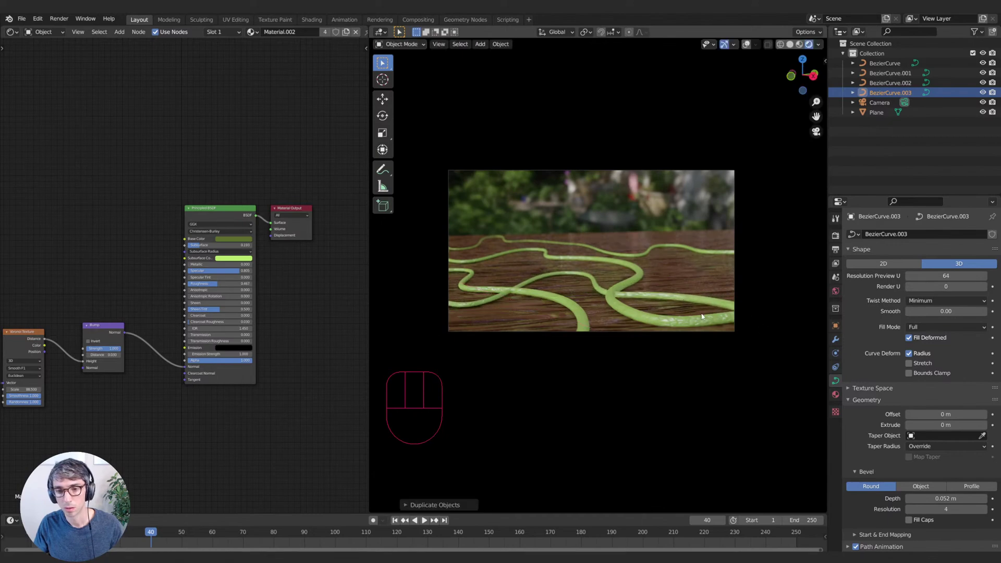
# - Edit the foreground vine with overlays shown, raising its control point at the crossing along Z and scaling down its handles
pyautogui.press('Tab')
pyautogui.click(746, 44)
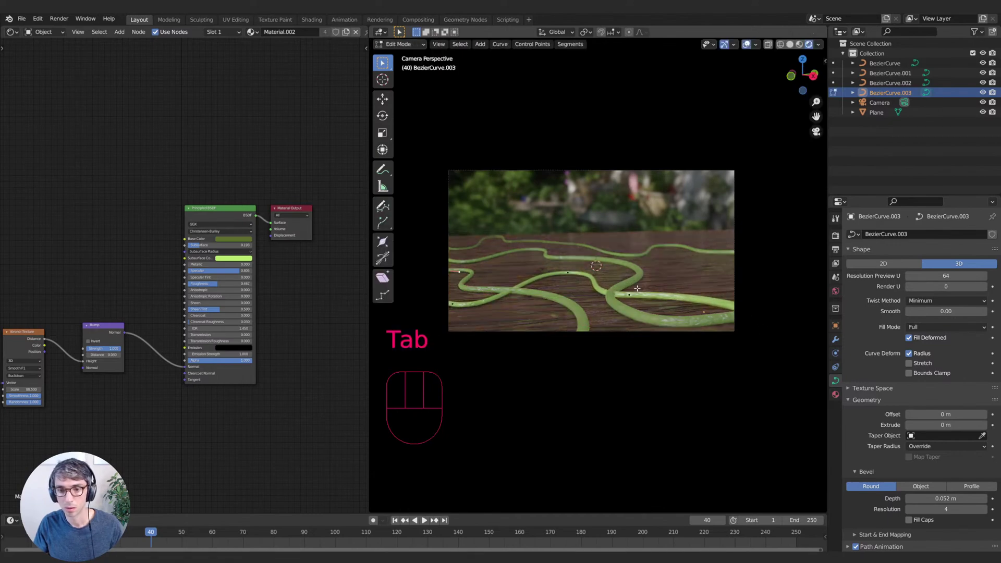
pyautogui.press('g')
pyautogui.press('z')
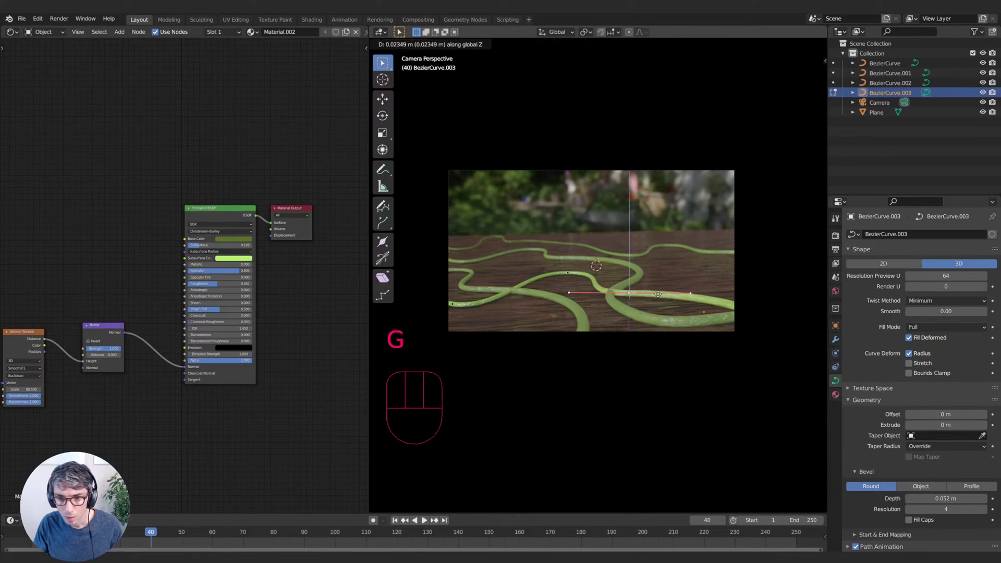
pyautogui.click(660, 289)
pyautogui.press('s')
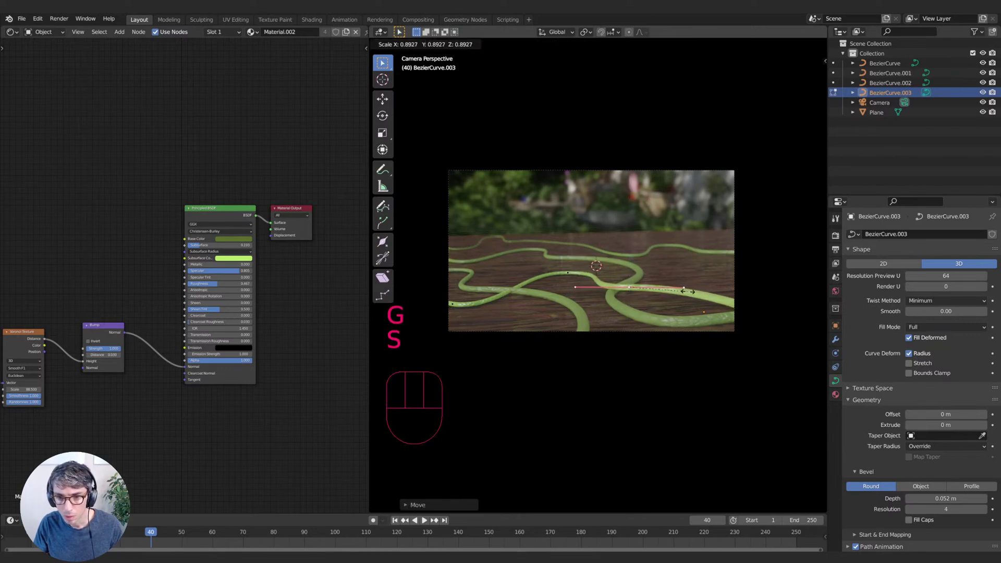
pyautogui.click(661, 288)
# - Move the crossing control point with Z locked, shorten its handles further and rotate it about Z to follow the vine's direction
pyautogui.press('g')
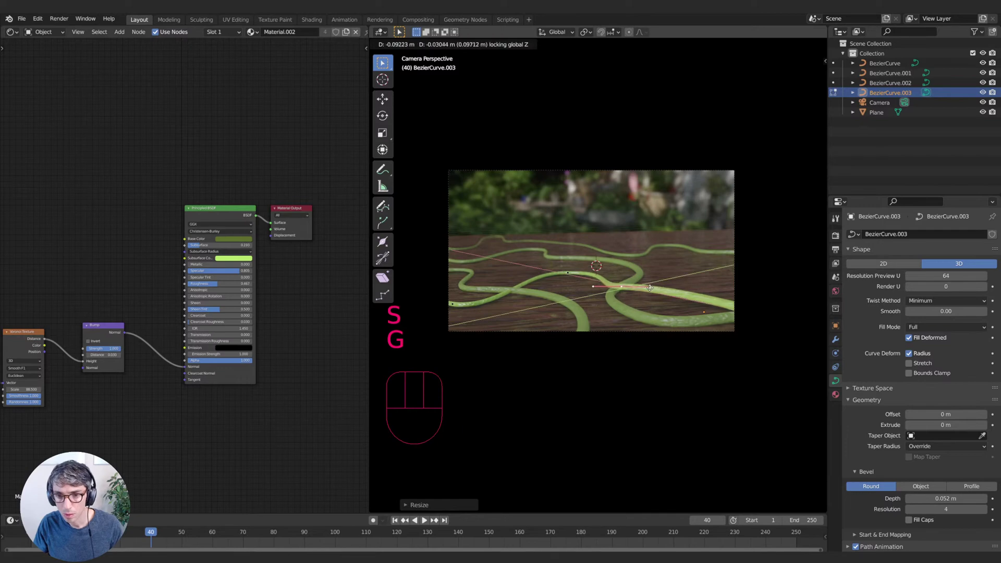
pyautogui.click(672, 289)
pyautogui.press('s')
pyautogui.click(631, 300)
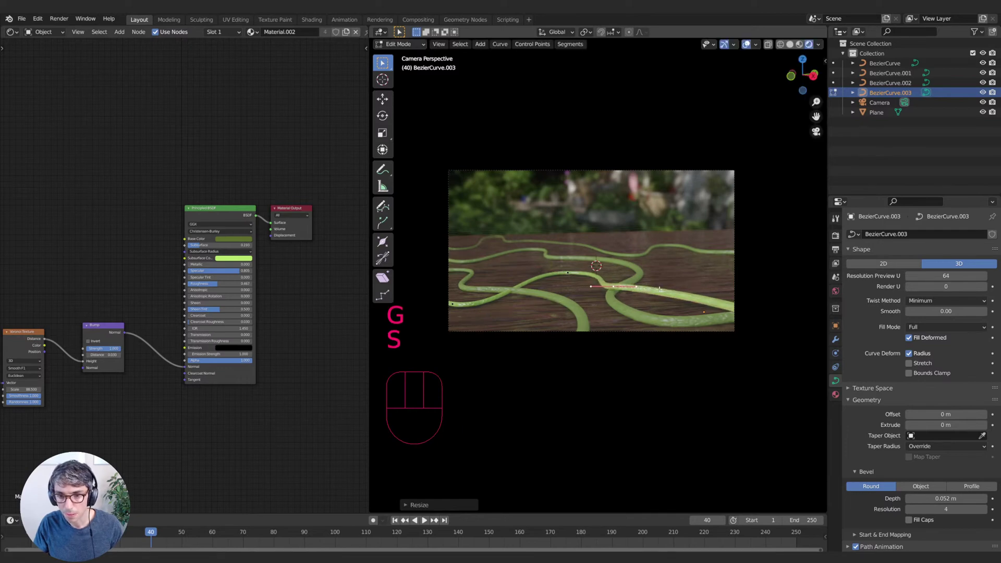
pyautogui.scroll(3, 630, 301)
pyautogui.press('r')
pyautogui.press('z')
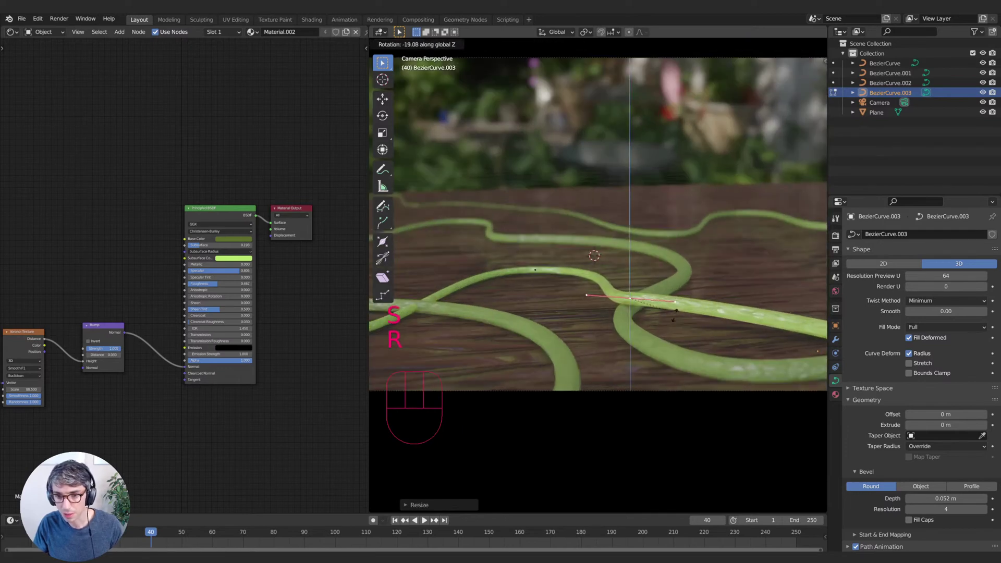
pyautogui.click(646, 313)
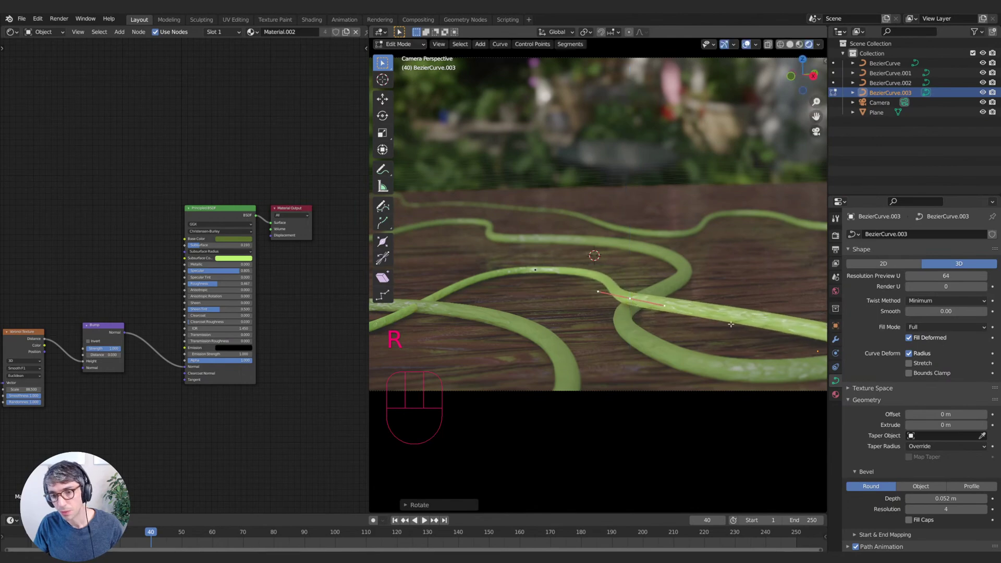
pyautogui.keyDown('shift'); pyautogui.moveTo(731, 303); pyautogui.dragTo(692, 287, button='middle'); pyautogui.keyUp('shift')
pyautogui.scroll(-3, 683, 290)
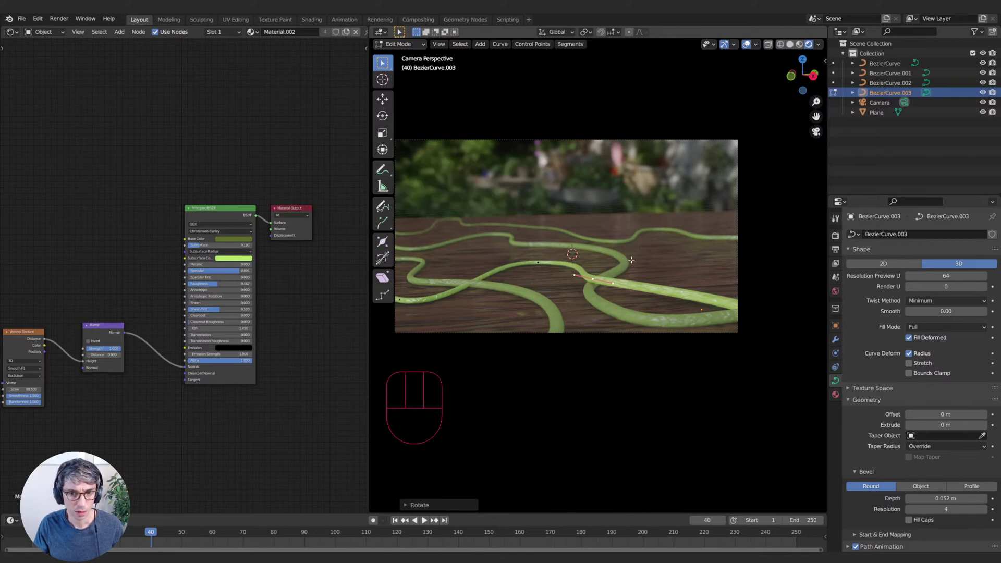
pyautogui.press('F3')
pyautogui.write('kni')
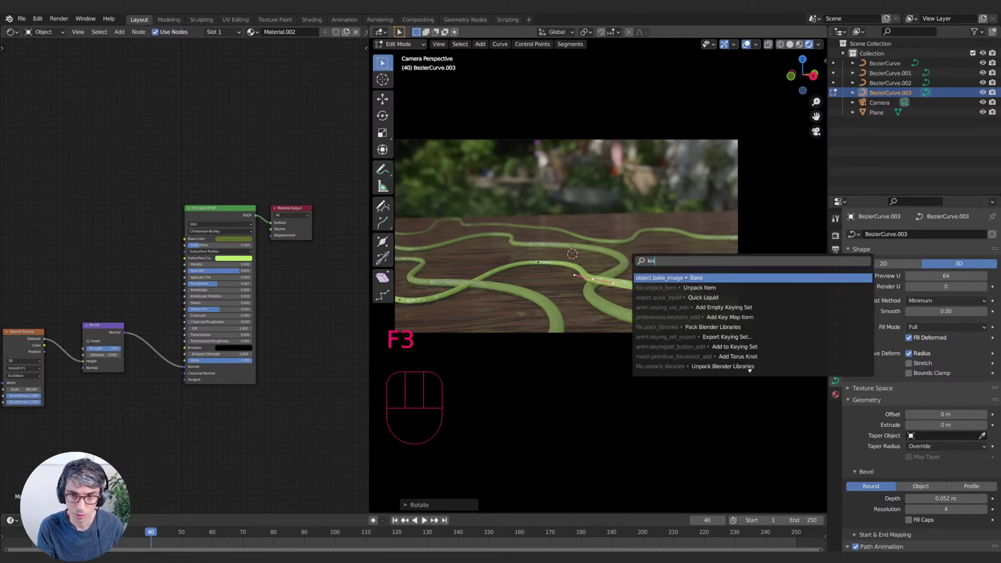
pyautogui.write('f')
pyautogui.press('BackSpace')
pyautogui.press('BackSpace')
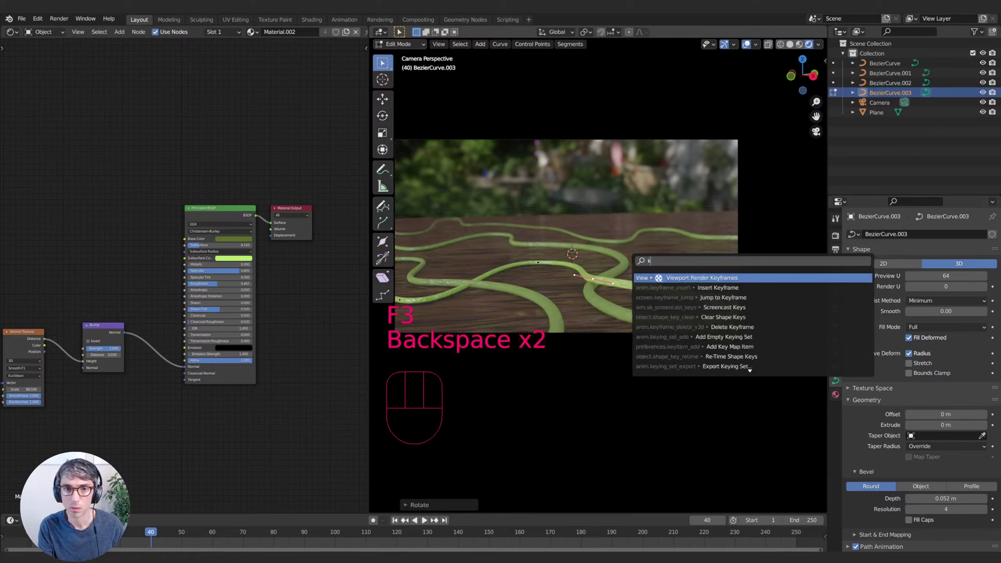
pyautogui.press('BackSpace')
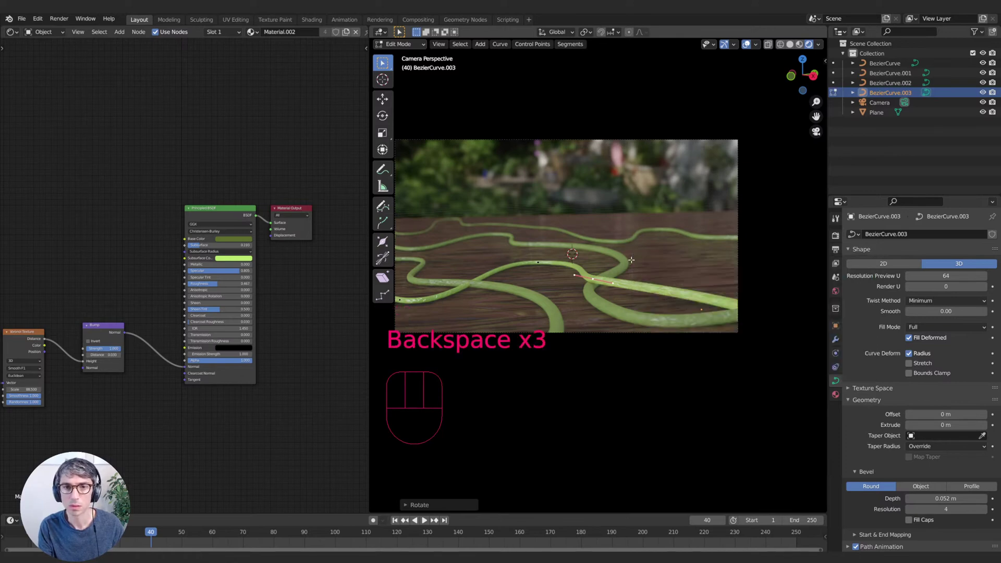
# - Select the crossing point together with its neighbouring control points on the foreground vine and subdivide the segments between them
pyautogui.press('shift')
pyautogui.keyDown('shift'); pyautogui.click(538, 261); pyautogui.keyUp('shift')
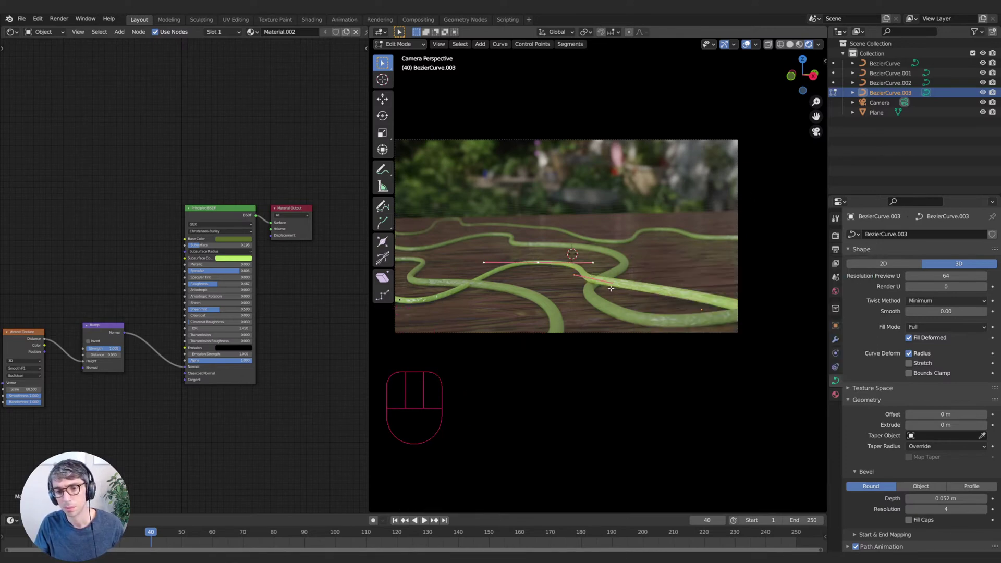
pyautogui.moveTo(647, 282); pyautogui.dragTo(619, 326, button='middle')
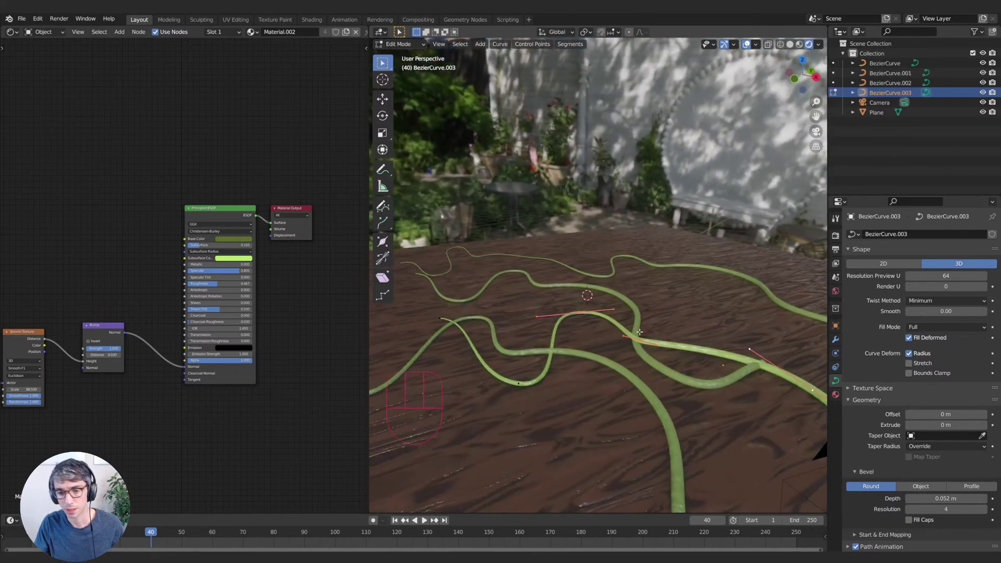
pyautogui.press('F3')
pyautogui.write('sub')
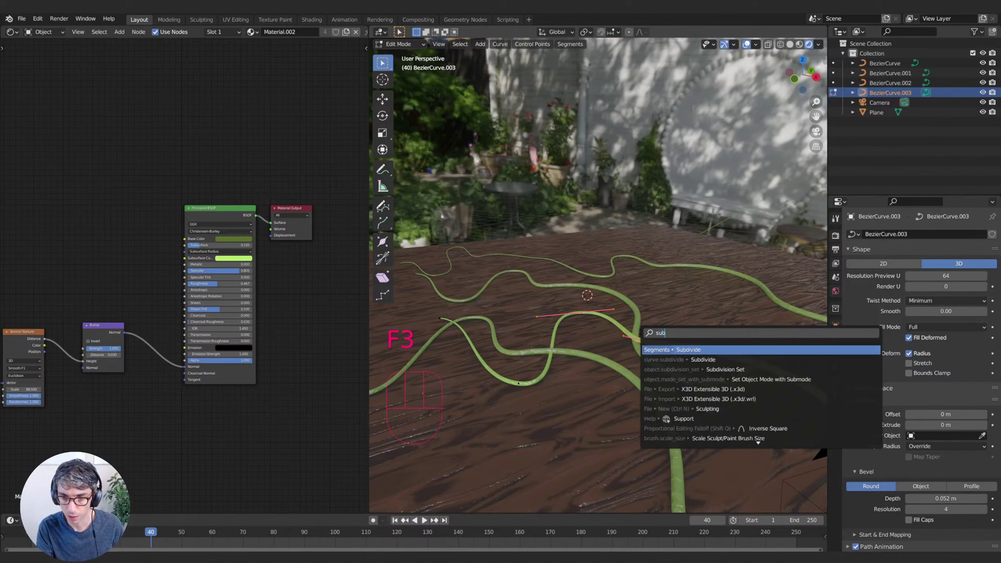
pyautogui.press('Return')
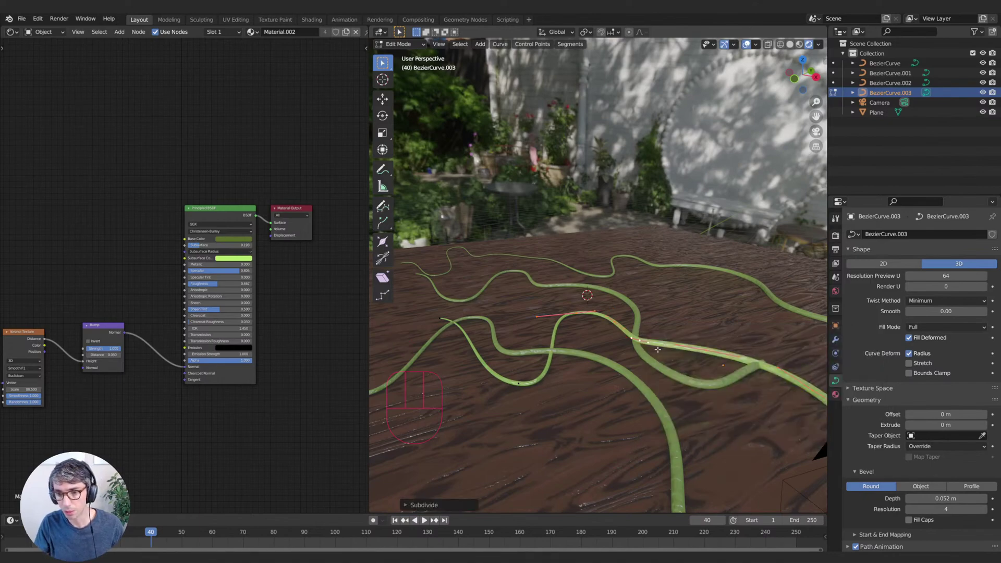
# - Select the crossing point and the new adjacent point on the foreground vine and move them in the camera view
pyautogui.click(639, 334)
pyautogui.keyDown('shift'); pyautogui.click(617, 323); pyautogui.keyUp('shift')
pyautogui.press('KP_0')
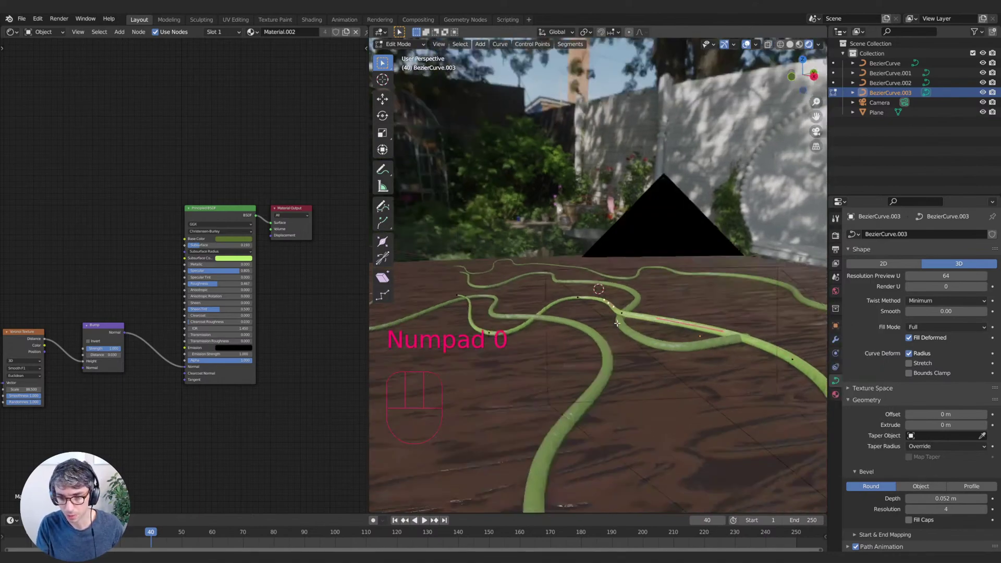
pyautogui.press('g')
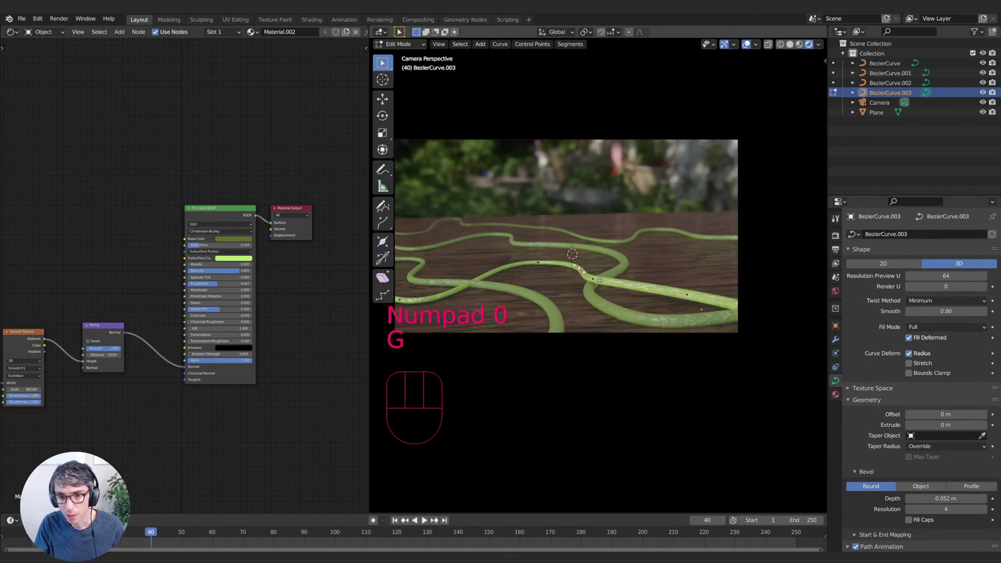
# - Lower the selected control point beside the vine crossing about 0.055 m along Z and nudge the neighbouring point on its right
pyautogui.press('z')
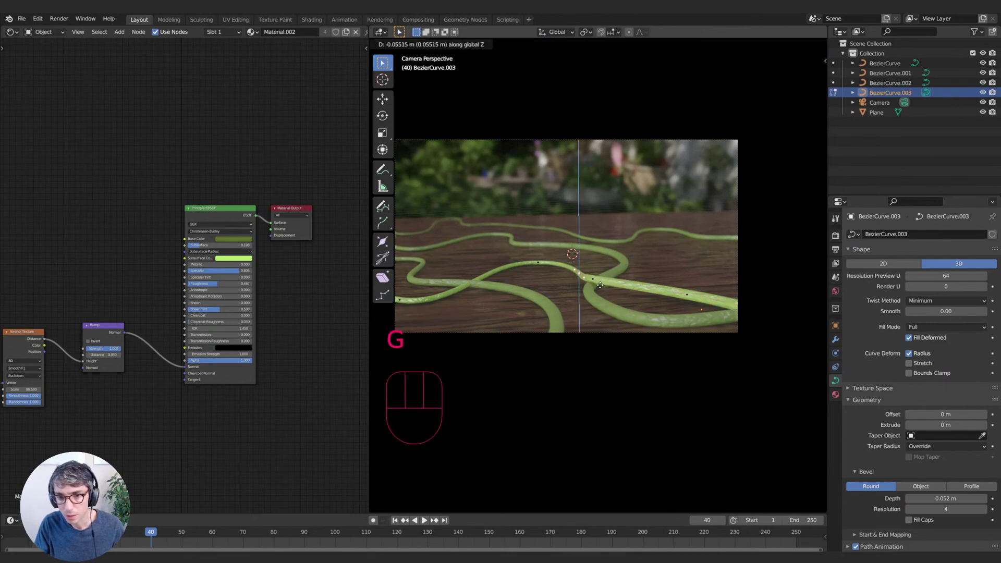
pyautogui.click(600, 285)
pyautogui.click(693, 298)
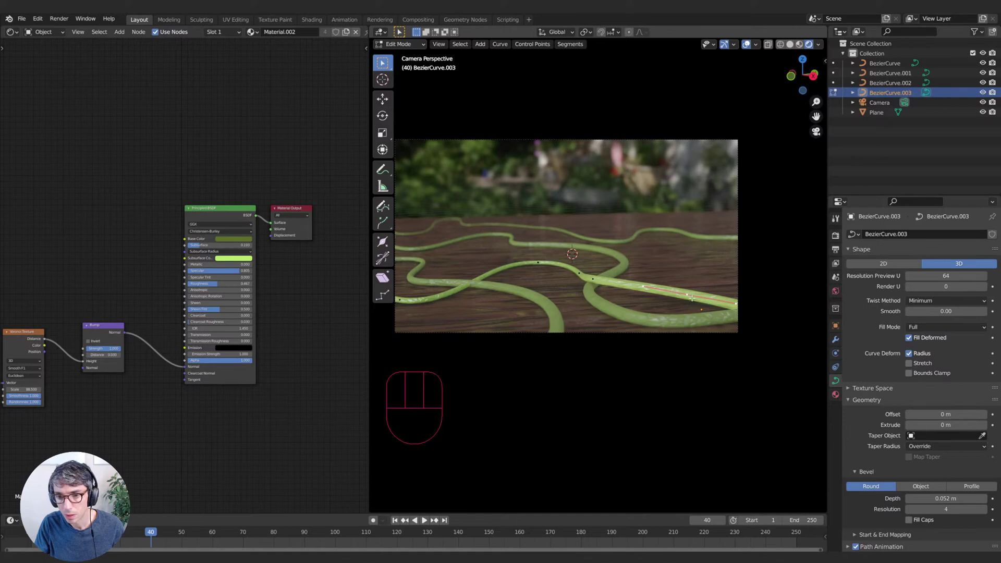
pyautogui.press('g')
pyautogui.click(685, 296)
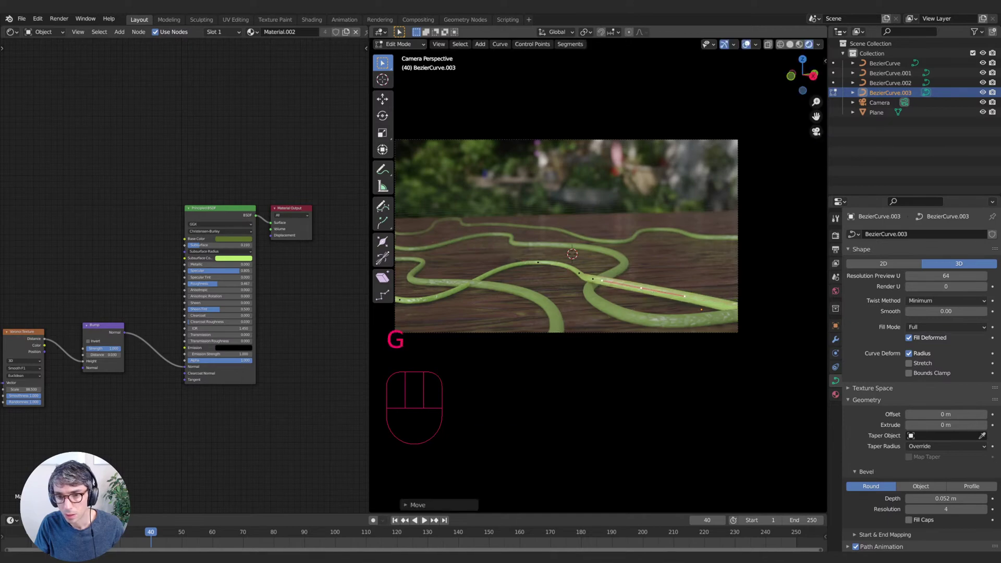
# - Shorten the handles of the point right of the crossing and lower it about 0.057 m along Z
pyautogui.press('s')
pyautogui.click(670, 298)
pyautogui.press('g')
pyautogui.press('z')
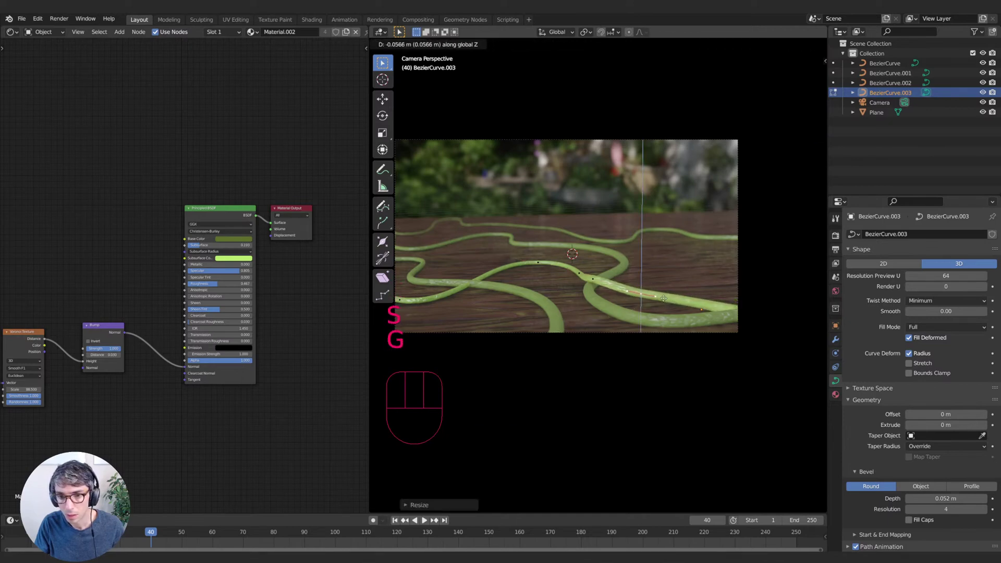
pyautogui.click(663, 298)
# - Lengthen that point's handles and slide it horizontally toward the crossing with Z locked
pyautogui.press('s')
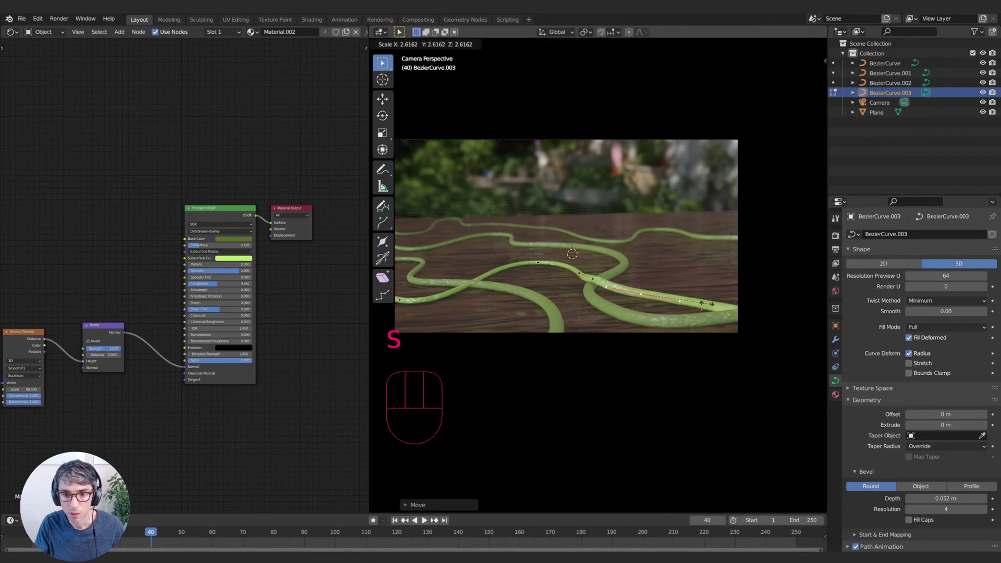
pyautogui.click(673, 298)
pyautogui.press('g')
pyautogui.hotkey('shift', 'z')
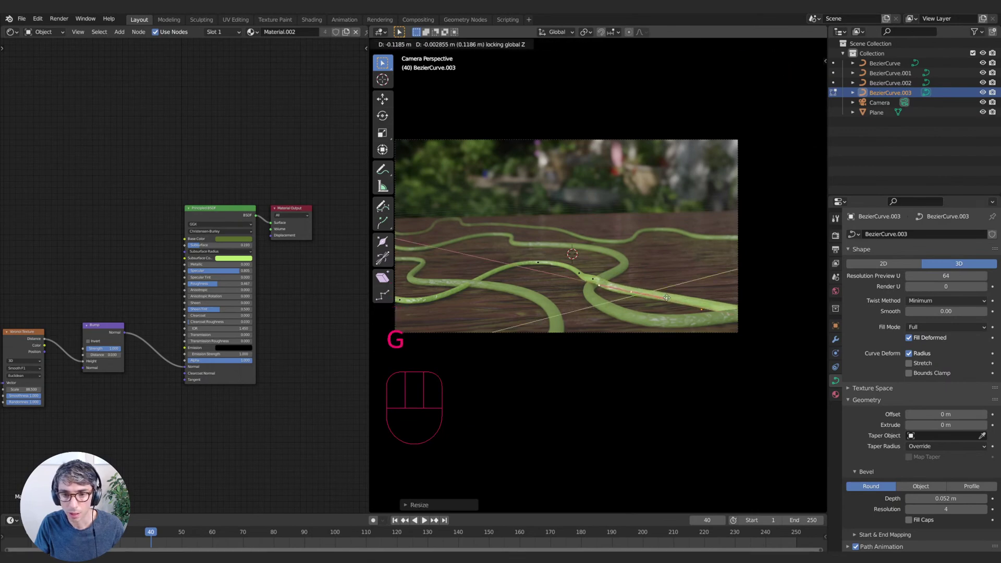
pyautogui.click(625, 286)
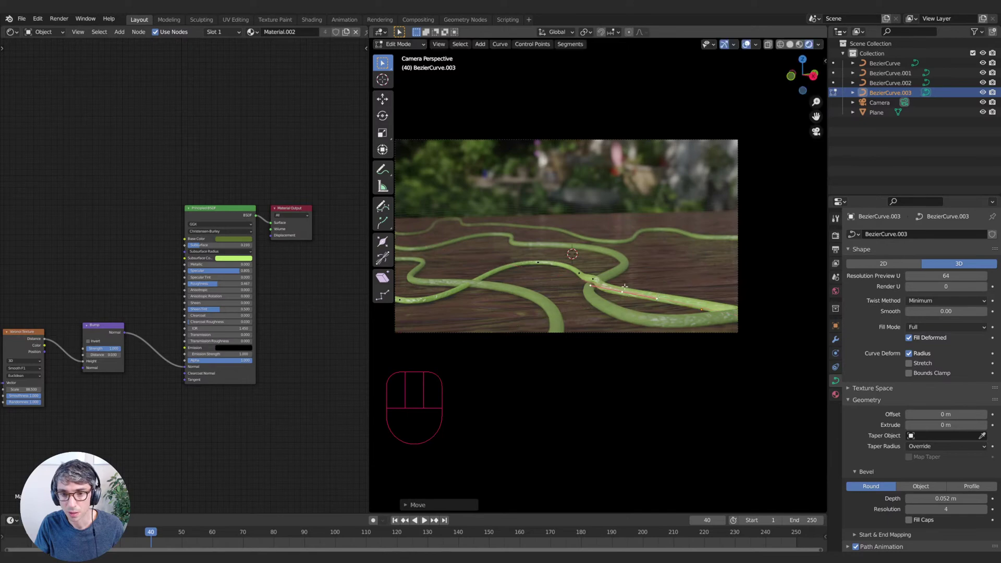
# - Rescale the handles of the control point before the crossing and move it horizontally closer to the underlying vine
pyautogui.moveTo(573, 275)
pyautogui.mouseDown(button='middle')
pyautogui.moveTo(532, 240)
pyautogui.moveTo(579, 289)
pyautogui.mouseUp(button='middle')
pyautogui.press('s')
pyautogui.click(582, 293)
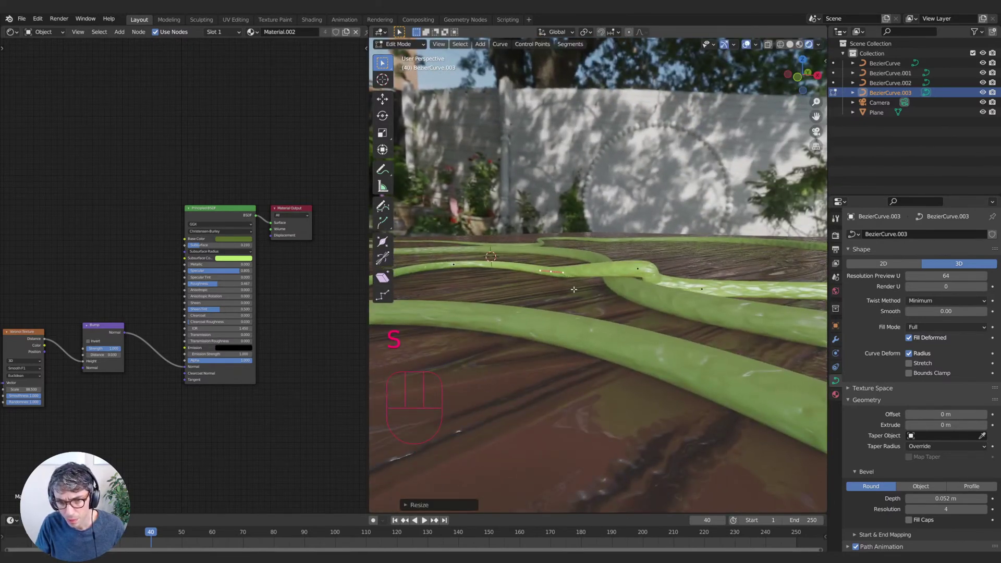
pyautogui.press('g')
pyautogui.hotkey('shift', 'z')
pyautogui.click(662, 279)
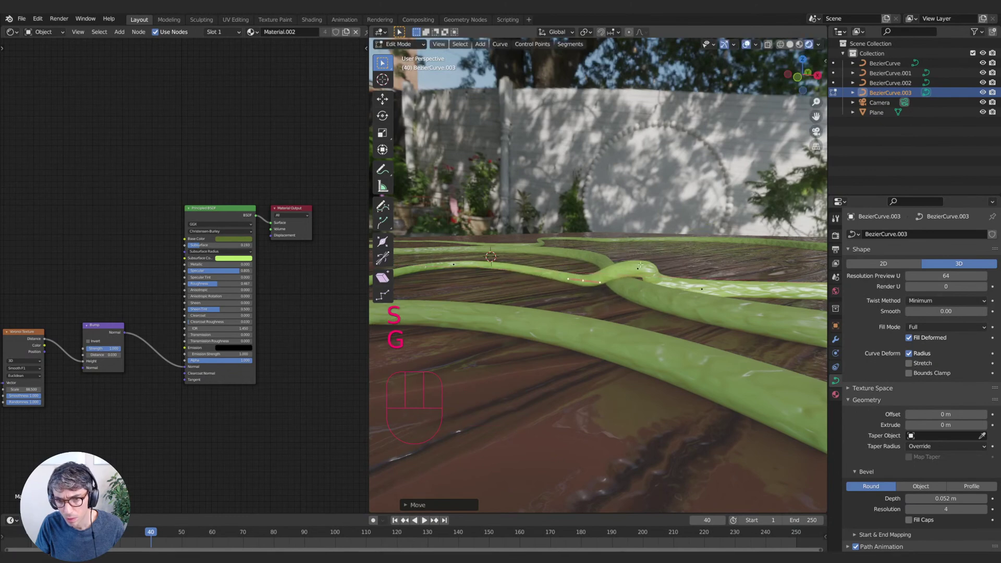
# - Shift the arch's crest control point horizontally, Z locked, until it sits directly over the vine underneath
pyautogui.moveTo(664, 278)
pyautogui.mouseDown(button='middle')
pyautogui.moveTo(658, 292)
pyautogui.moveTo(652, 277)
pyautogui.mouseUp(button='middle')
pyautogui.press('g')
pyautogui.hotkey('shift', 'z')
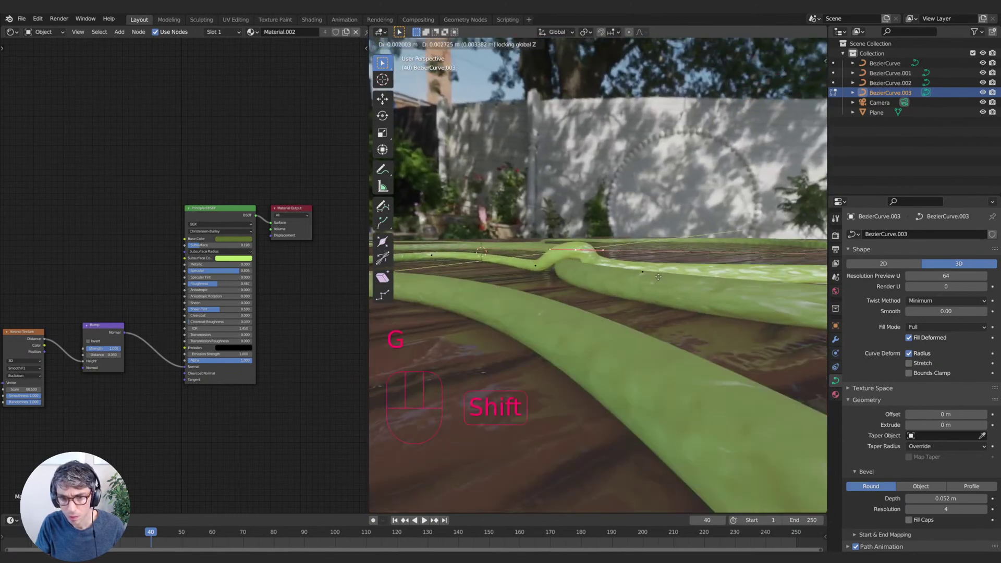
pyautogui.click(652, 277)
pyautogui.press('g')
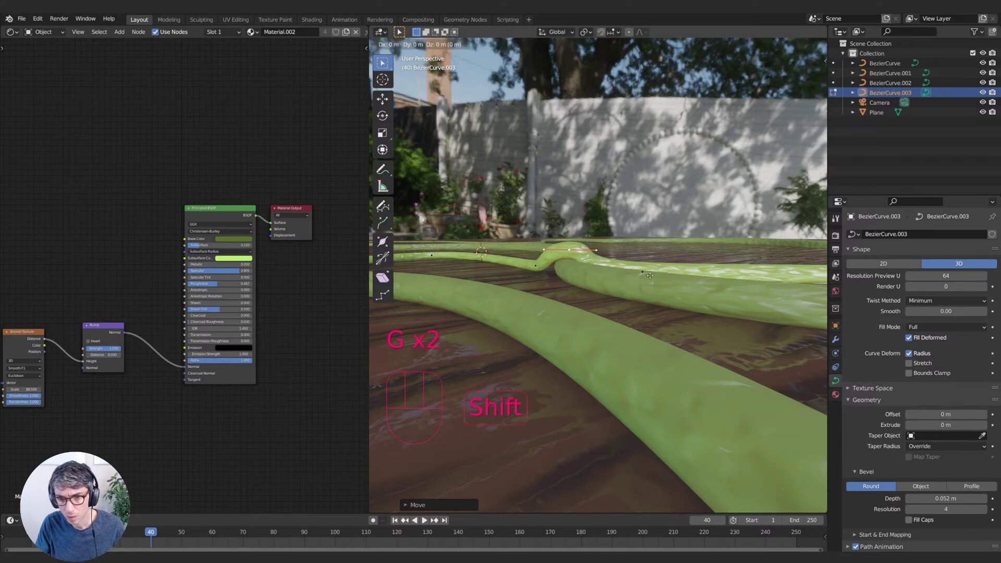
pyautogui.moveTo(649, 276); pyautogui.dragTo(550, 359, button='middle')
pyautogui.press('g')
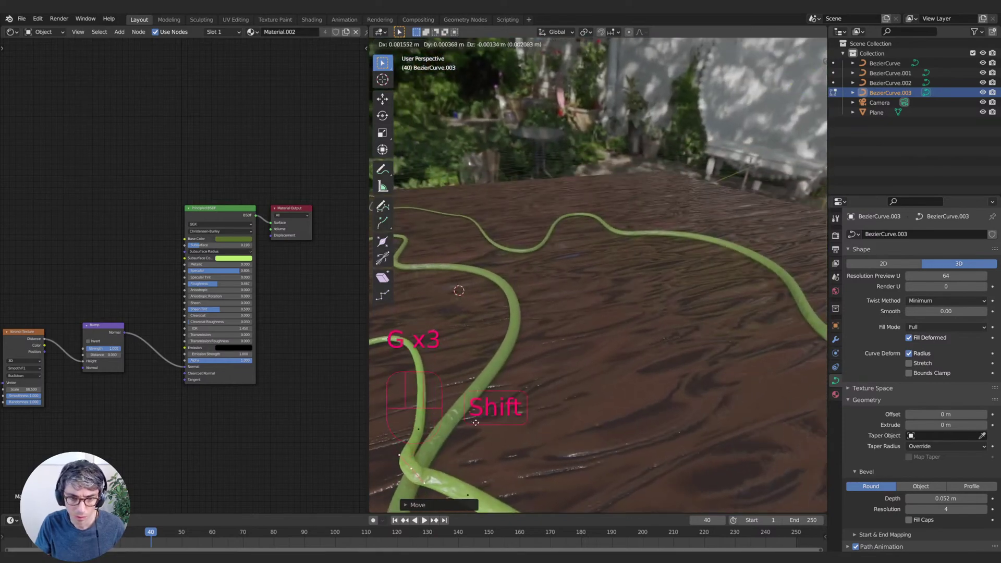
pyautogui.hotkey('shift', 'z')
pyautogui.click(478, 419)
pyautogui.moveTo(479, 418); pyautogui.dragTo(563, 365, button='middle')
pyautogui.press('g')
pyautogui.hotkey('shift', 'z')
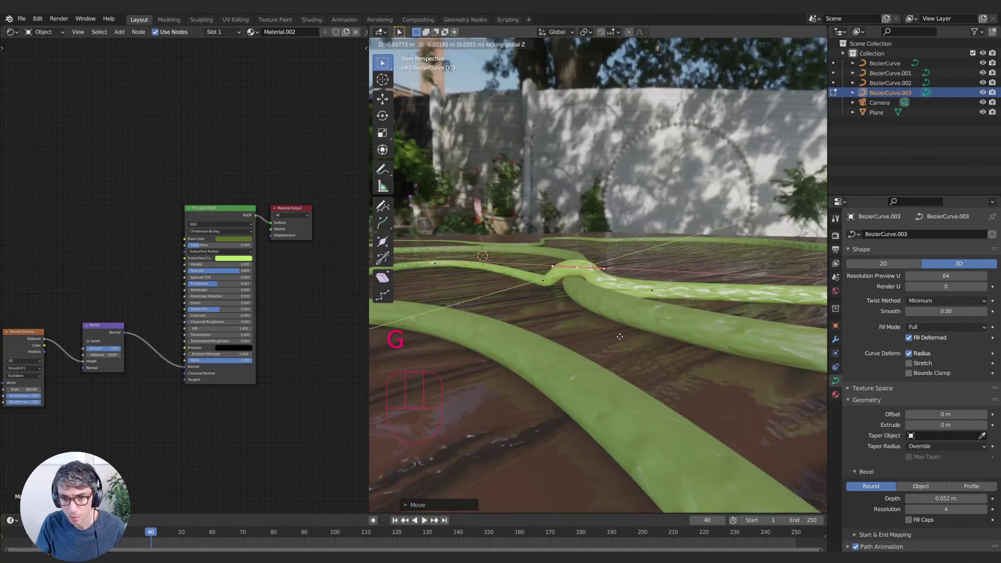
pyautogui.click(626, 336)
# - Inspect the crossing through the camera in Object Mode with overlays hidden, then restore overlays and return to Edit Mode
pyautogui.press('KP_0')
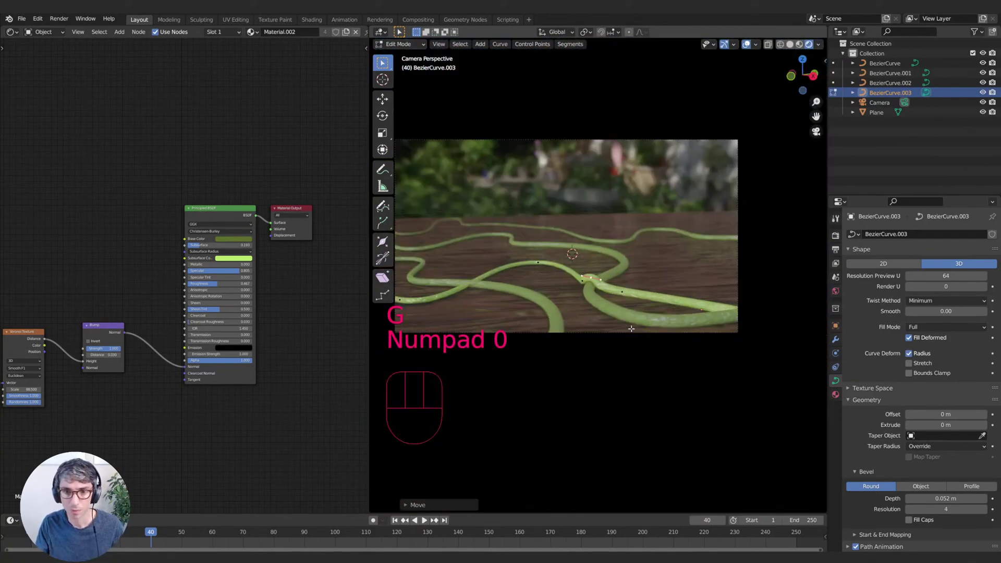
pyautogui.press('Tab')
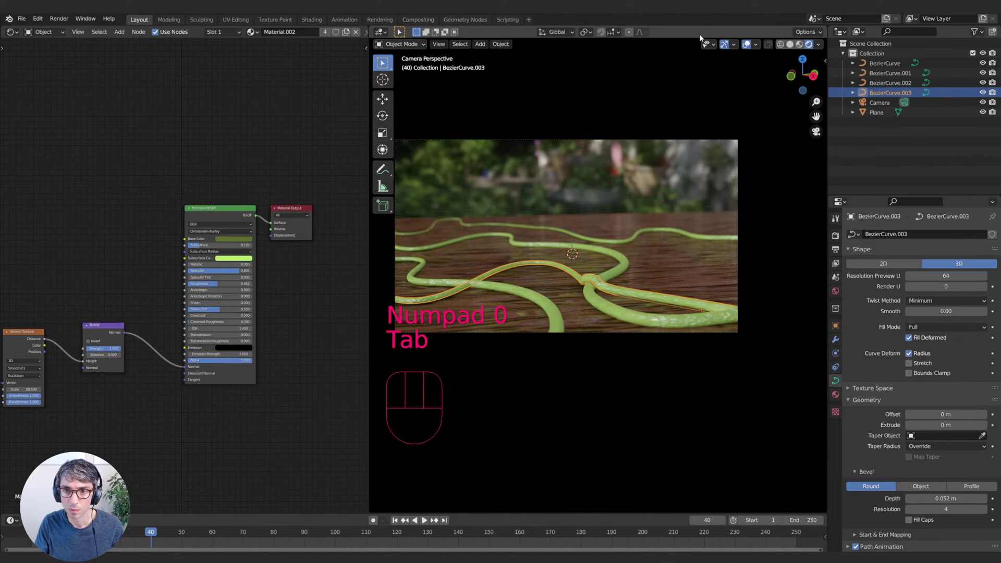
pyautogui.click(747, 45)
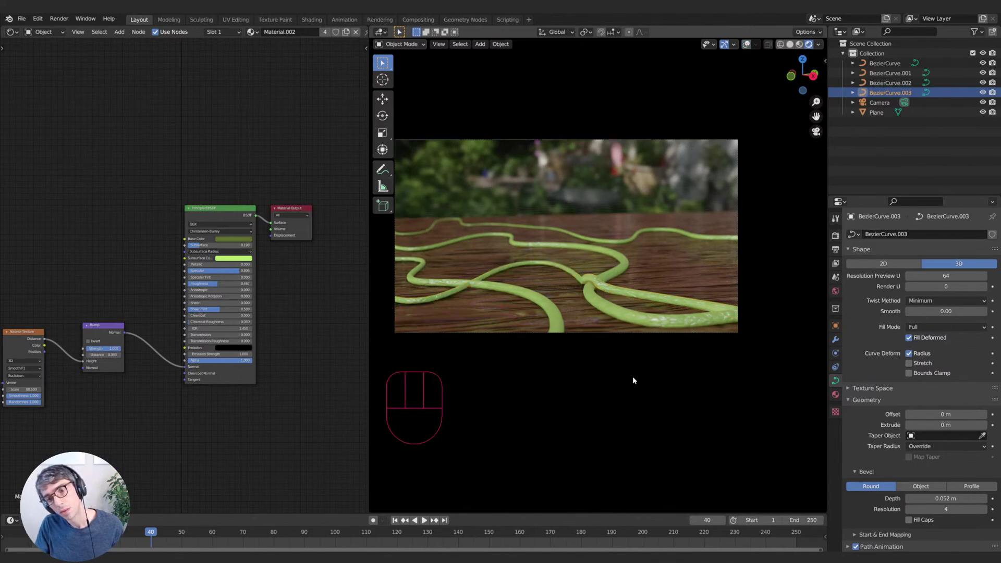
pyautogui.press('Tab')
pyautogui.press('Tab')
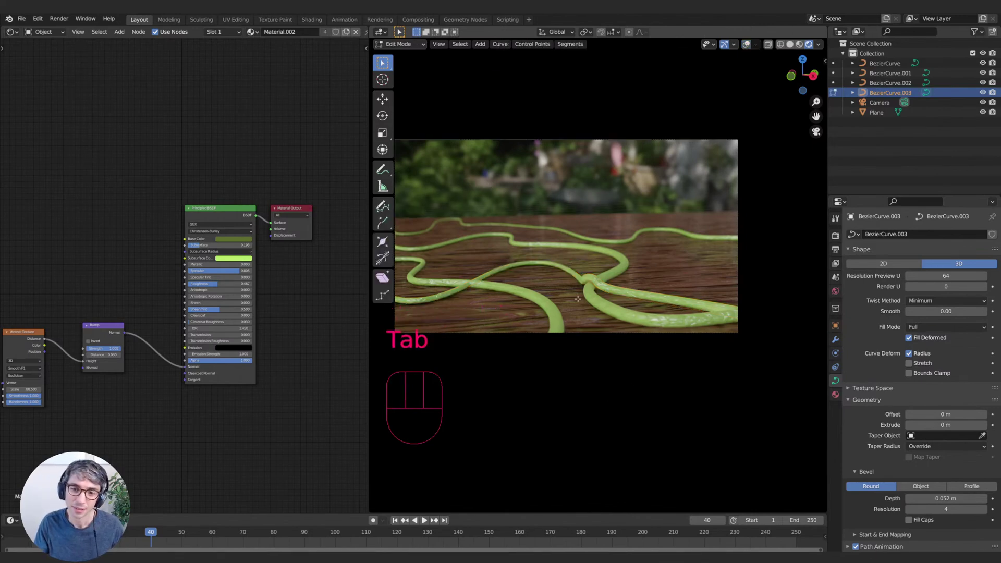
pyautogui.click(747, 44)
pyautogui.press('Tab')
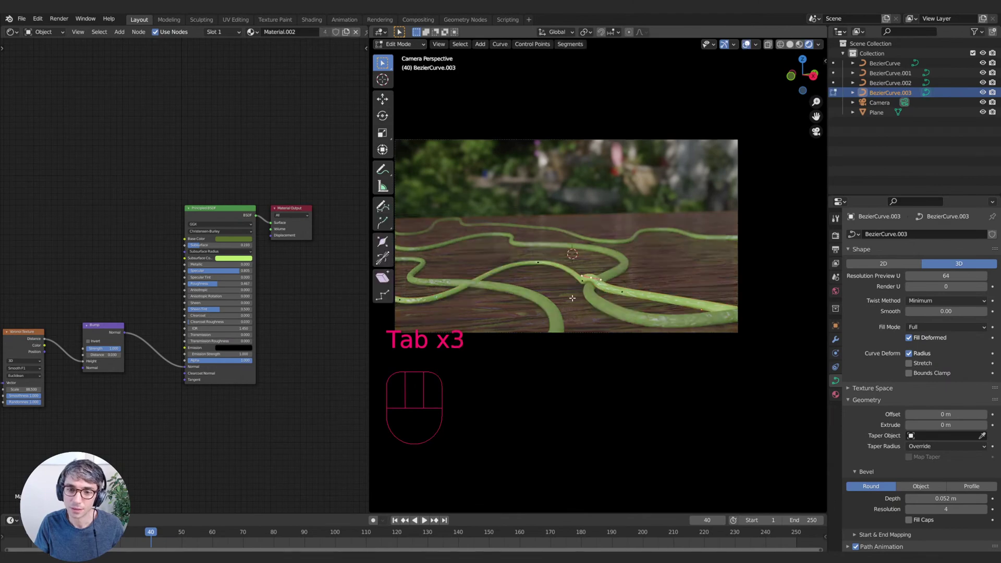
# - Rescale the handles of the control point just beyond the arch and slide it horizontally away from the crossing
pyautogui.moveTo(583, 280); pyautogui.dragTo(678, 323, button='middle')
pyautogui.press('g')
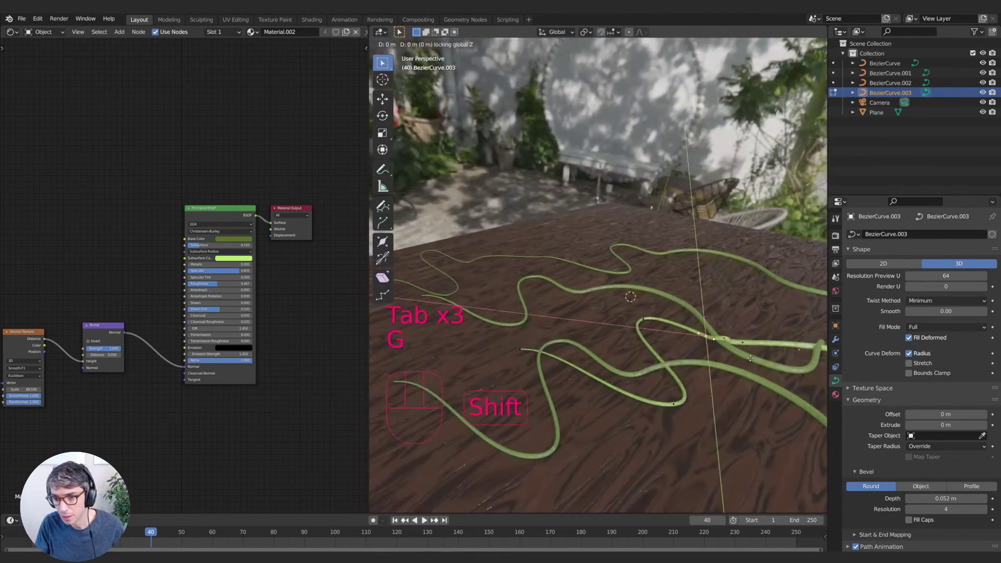
pyautogui.hotkey('shift', 'z')
pyautogui.press('s')
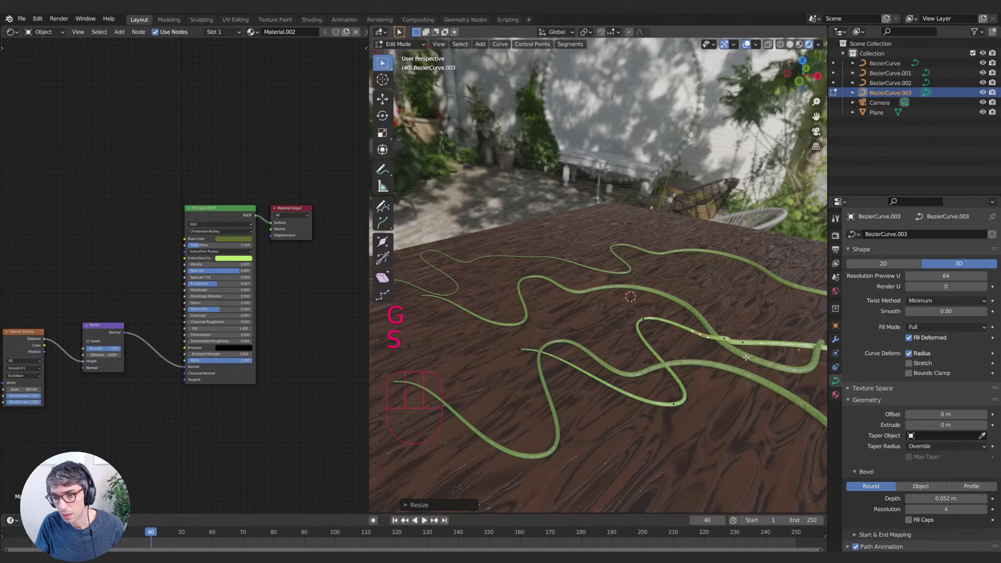
pyautogui.click(745, 344)
pyautogui.press('g')
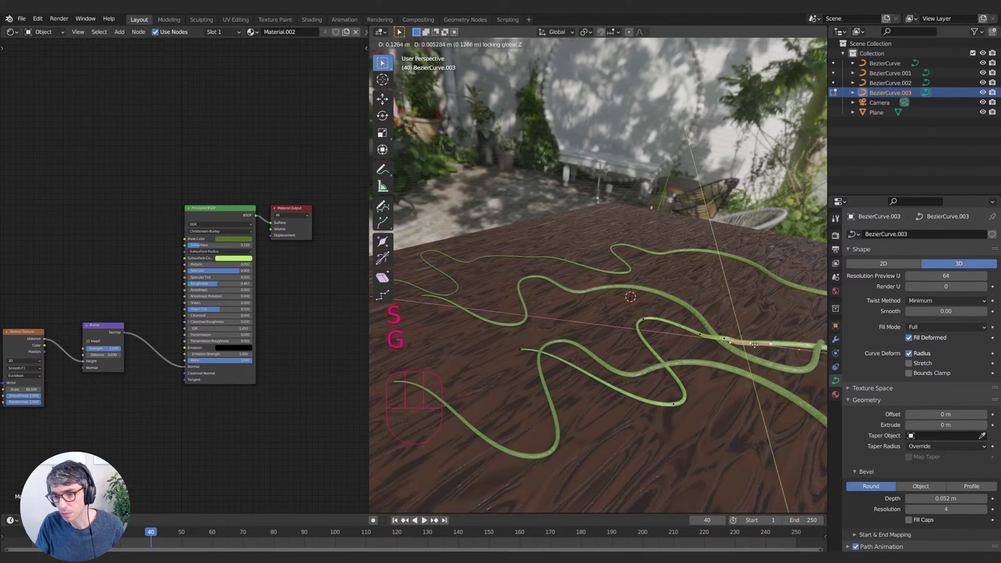
pyautogui.click(750, 344)
# - Adjust the handle length of the point beyond the arch to smooth the vine and check it through the camera
pyautogui.press('s')
pyautogui.click(752, 343)
pyautogui.press('s')
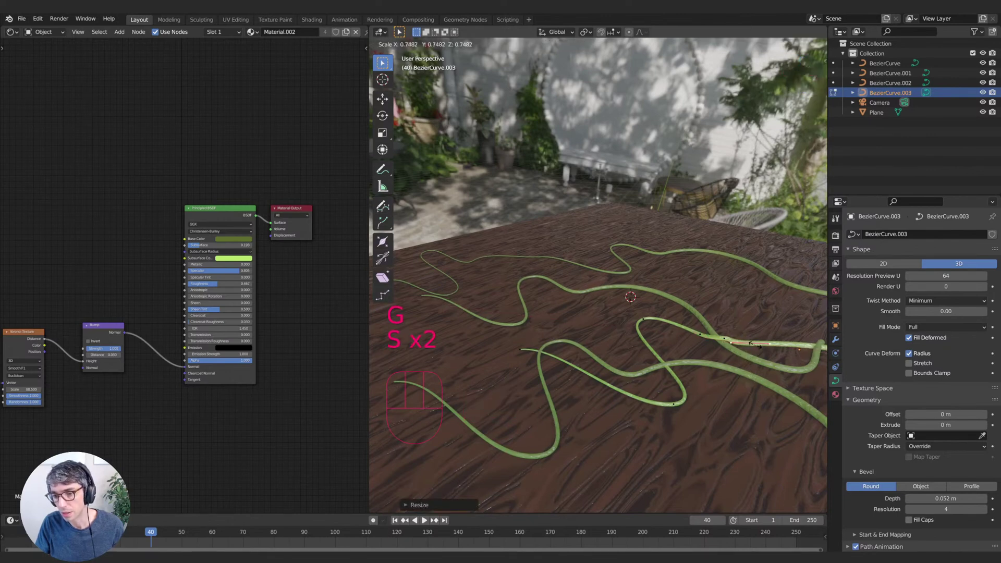
pyautogui.click(780, 327)
pyautogui.press('KP_0')
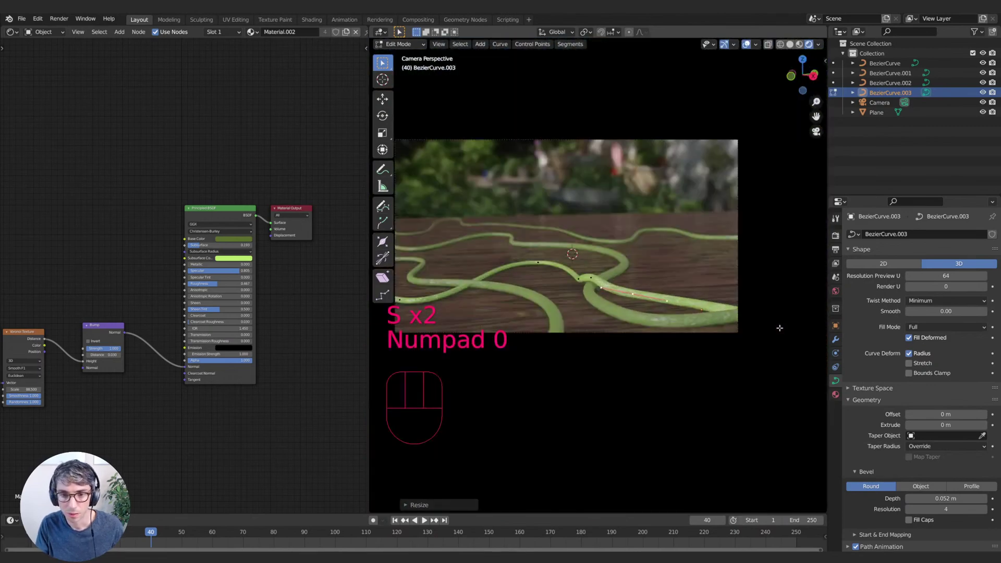
pyautogui.press('Tab')
pyautogui.press('Tab')
# - Subdivide the vine segment that passes over the second crossing with 3 cuts
pyautogui.keyDown('shift'); pyautogui.moveTo(779, 328); pyautogui.dragTo(539, 325, button='middle'); pyautogui.keyUp('shift')
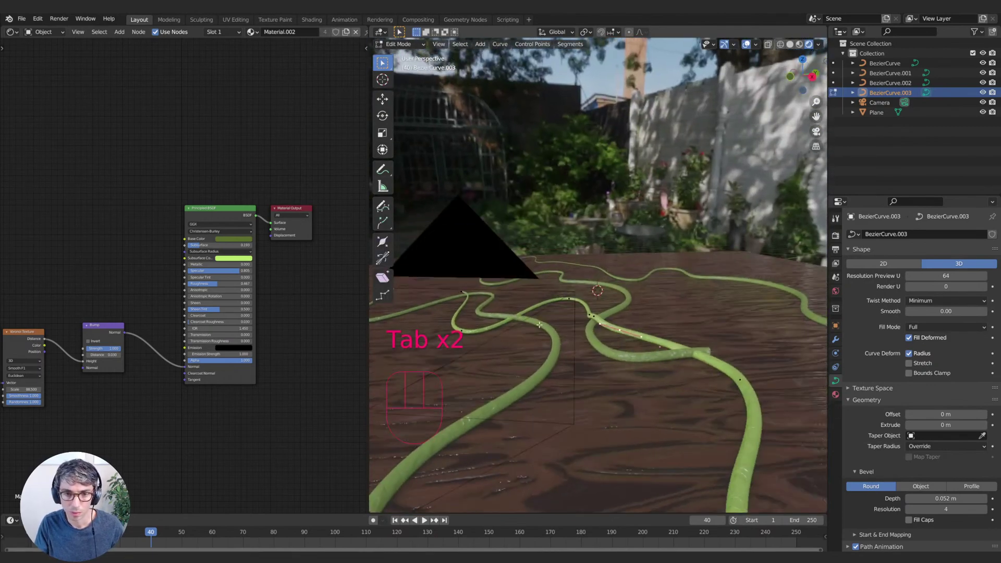
pyautogui.click(461, 331)
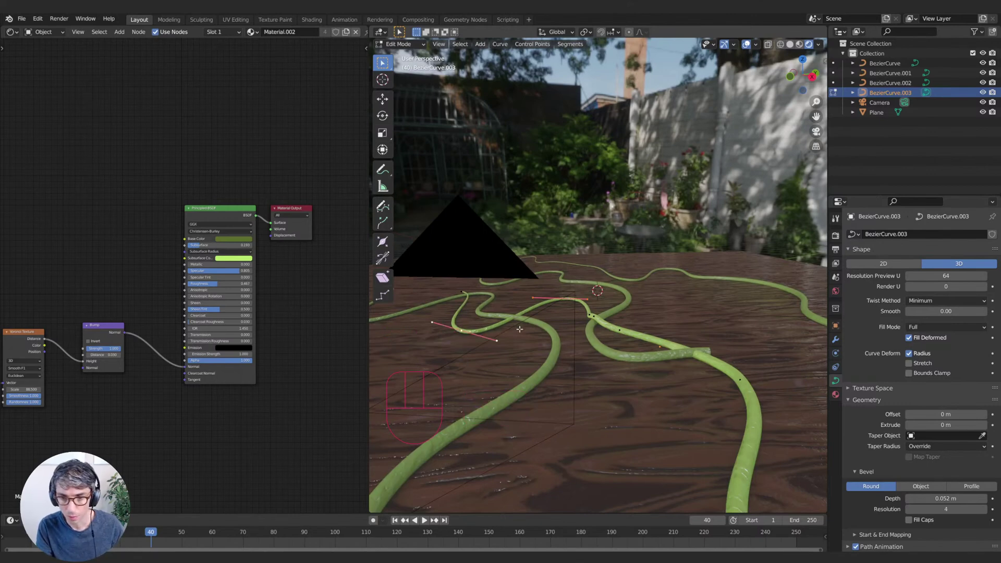
pyautogui.press('F3')
pyautogui.press('Return')
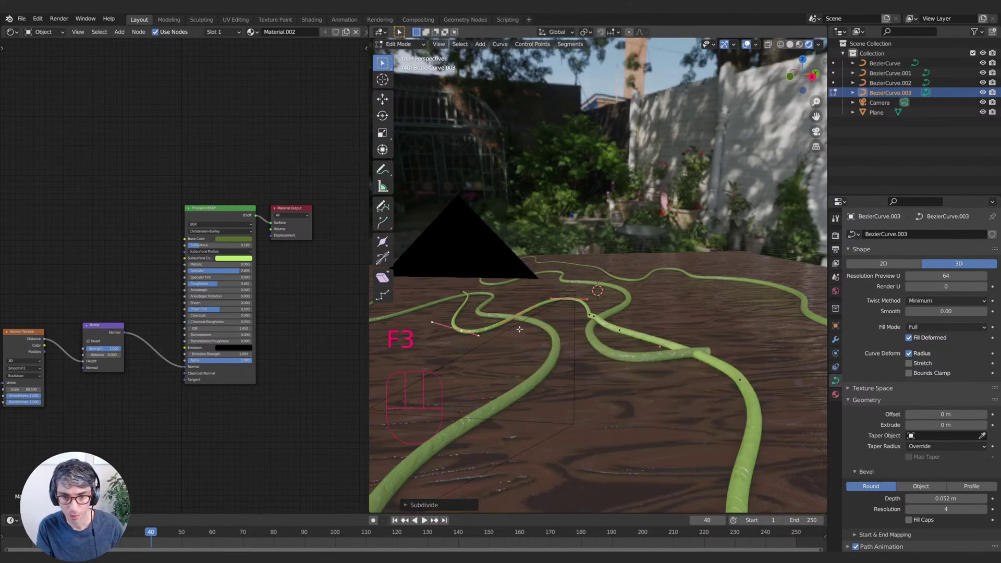
pyautogui.click(409, 504)
pyautogui.click(530, 502)
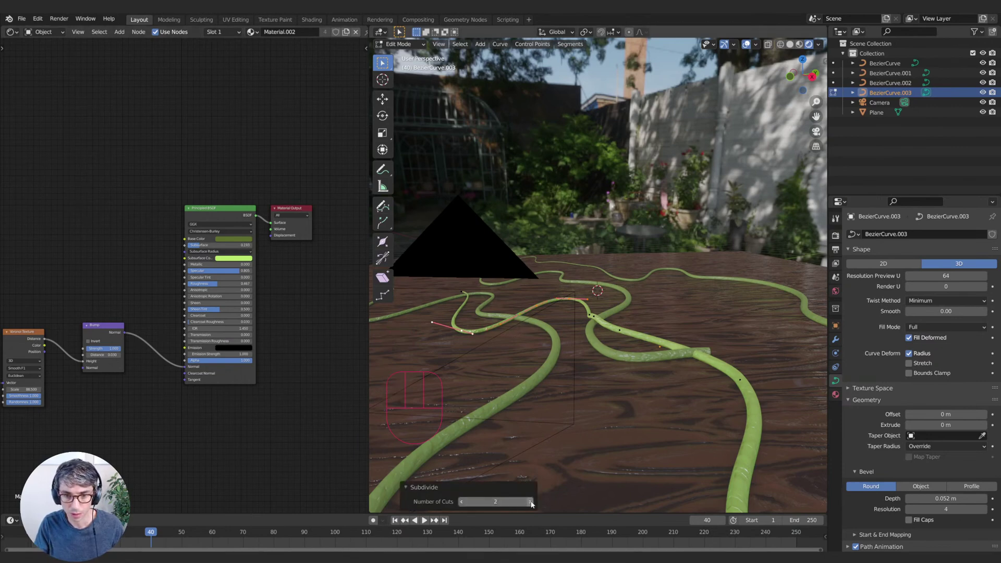
pyautogui.click(530, 502)
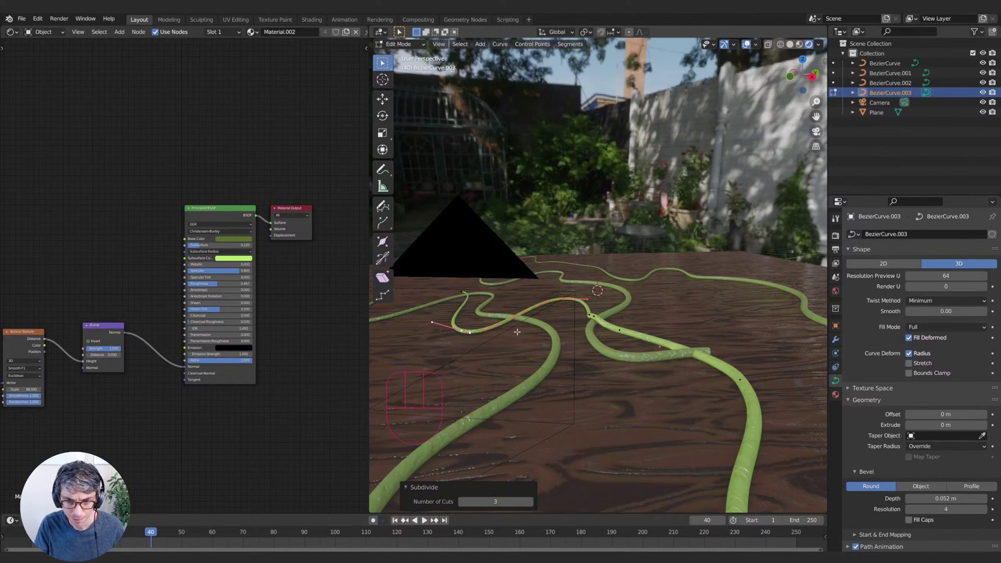
# - Raise the middle new control point along Z above the crossed vine and scale its handles to about 0.456
pyautogui.press('KP_0')
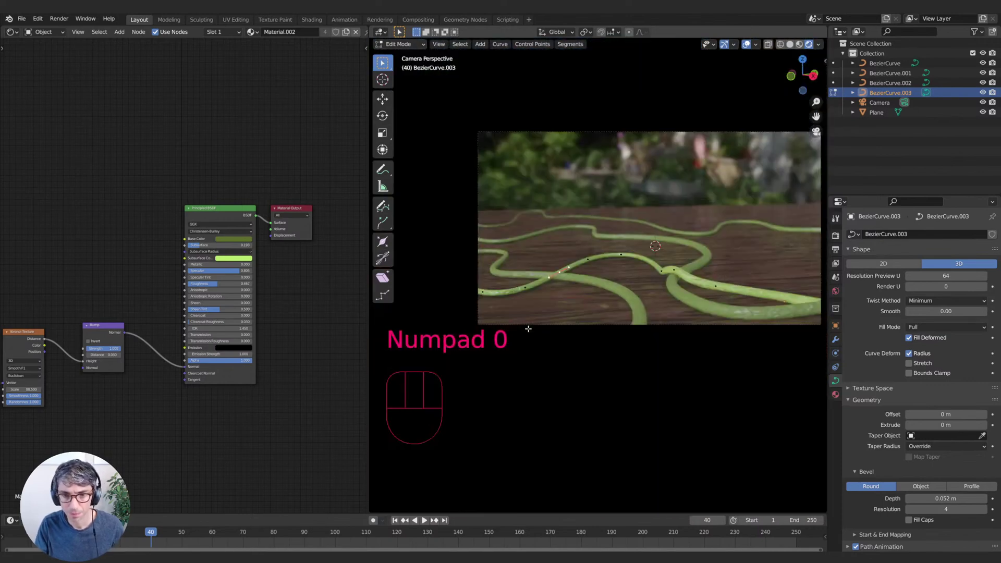
pyautogui.press('g')
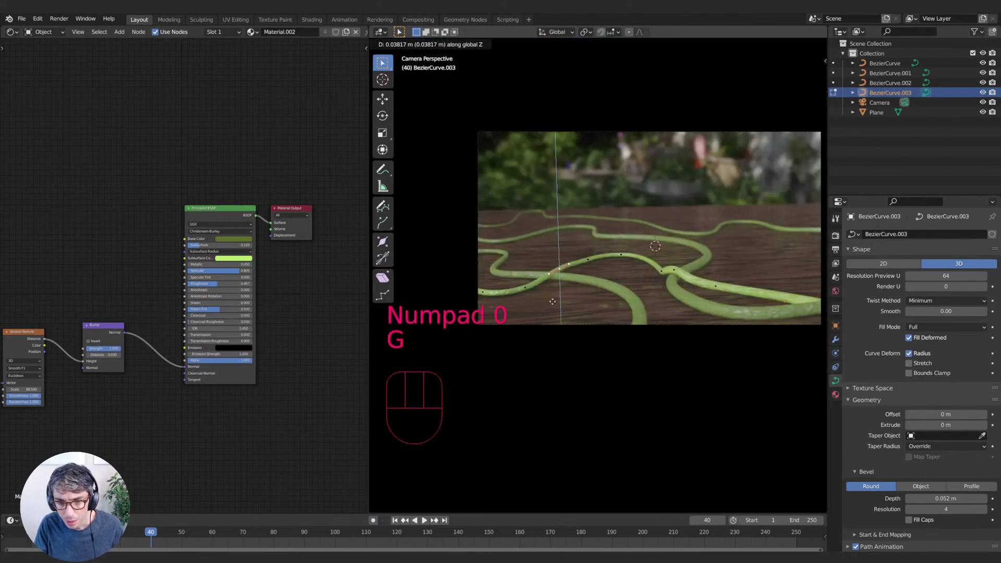
pyautogui.click(589, 295)
pyautogui.press('s')
pyautogui.click(611, 284)
# - Shift the raised control point horizontally by about 0.09 m in X and -0.14 m in Y
pyautogui.press('g')
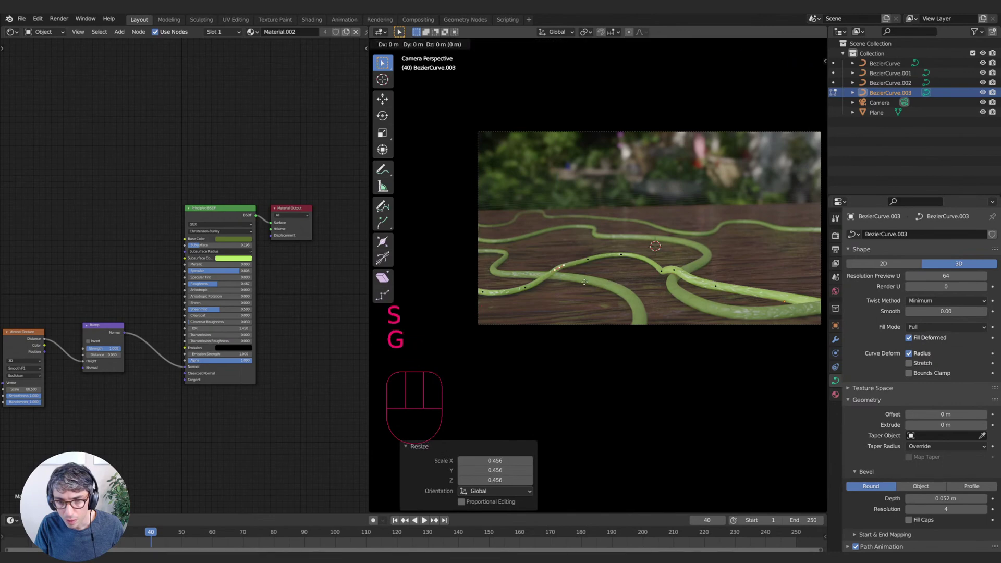
pyautogui.hotkey('shift', 'z')
pyautogui.click(565, 269)
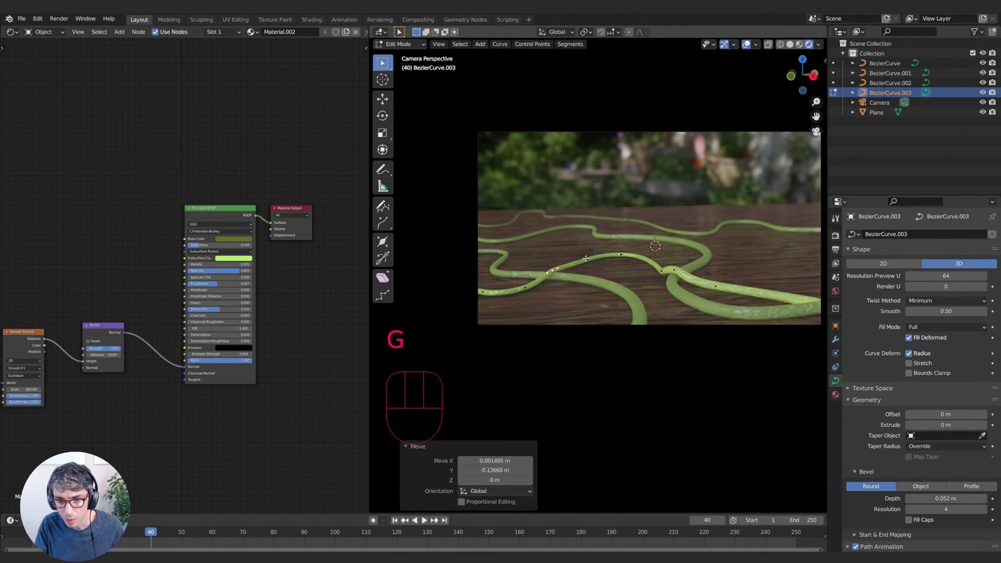
# - Move the new control point right of the raised one horizontally toward the crossing and rescale its handles
pyautogui.press('g')
pyautogui.hotkey('shift', 'z')
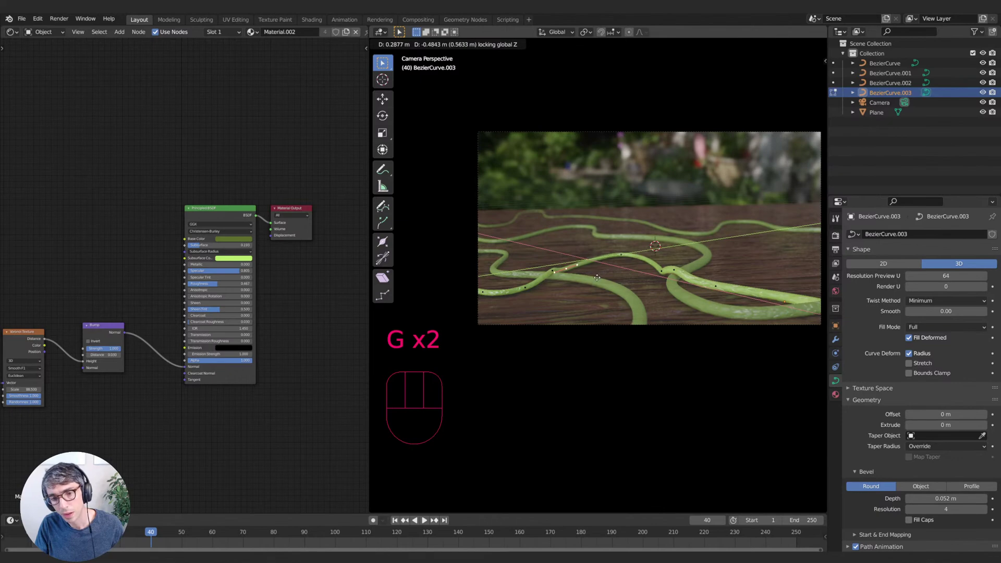
pyautogui.click(605, 274)
pyautogui.press('s')
pyautogui.click(601, 277)
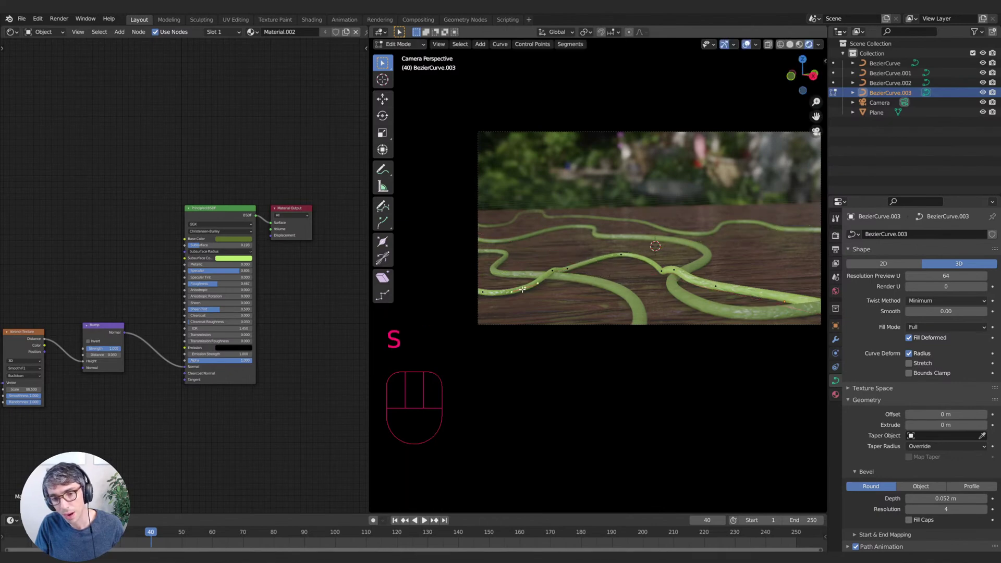
# - Move the control point before the first crossing horizontally toward that crossing, rescale its handles and leave Edit Mode
pyautogui.press('g')
pyautogui.hotkey('shift', 'z')
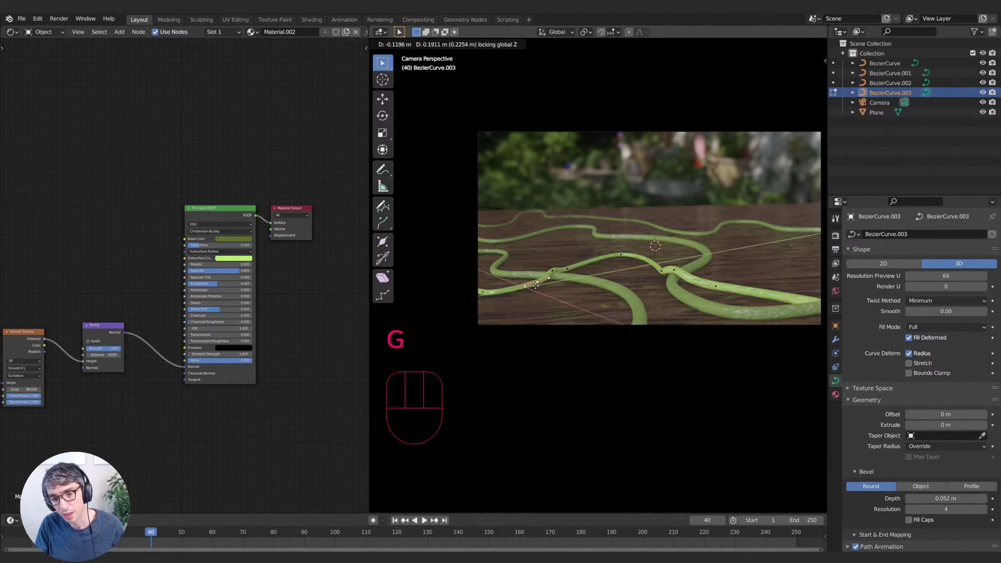
pyautogui.click(537, 286)
pyautogui.press('s')
pyautogui.click(538, 286)
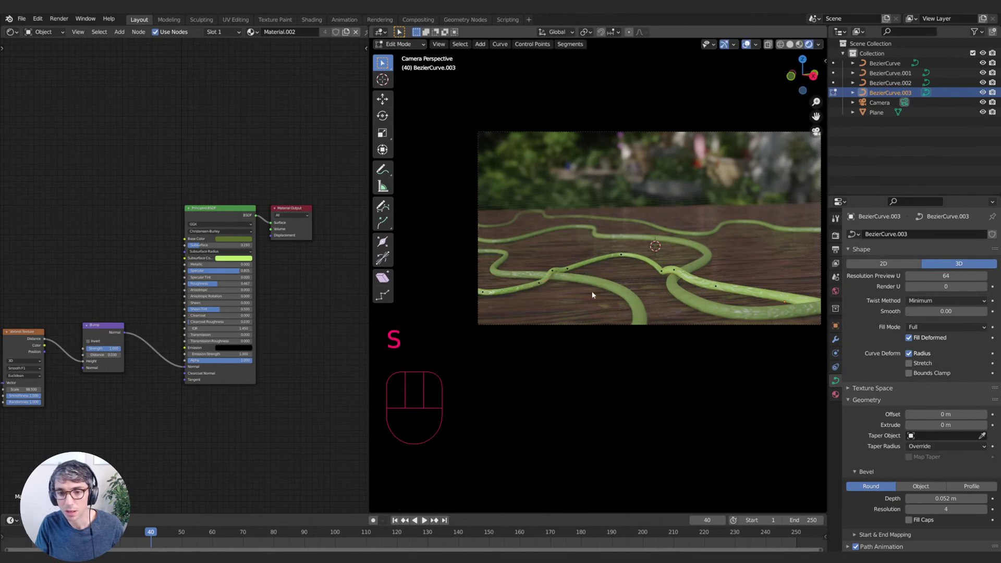
pyautogui.press('Tab')
pyautogui.click(729, 311)
pyautogui.click(730, 197)
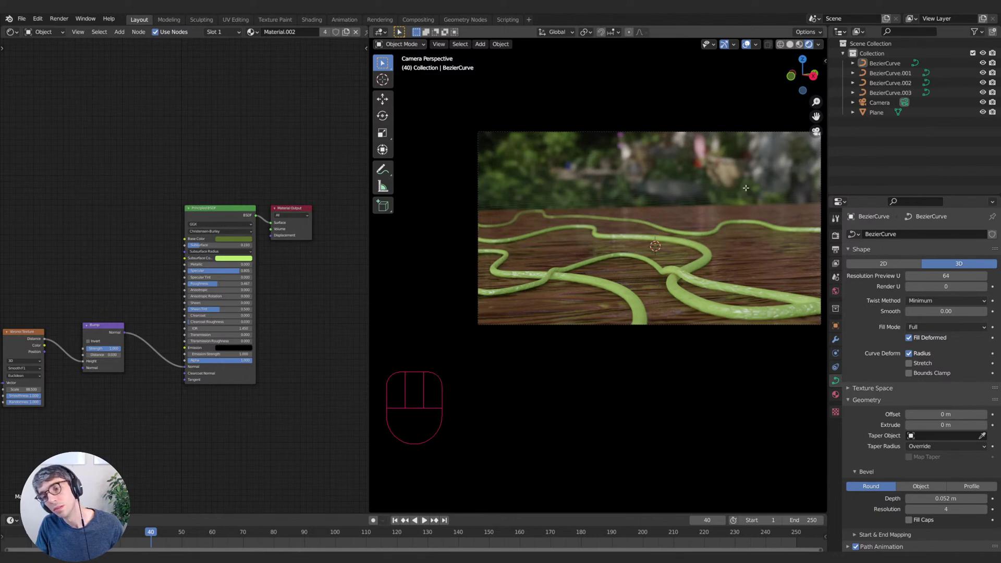
# - Move the BezierCurve.003 control point just right of the second crossing by about -0.18 m in X and 0.015 m in Y, scaling its handles to 0.65
pyautogui.press('Tab')
pyautogui.press('Tab')
pyautogui.click(714, 284)
pyautogui.press('Tab')
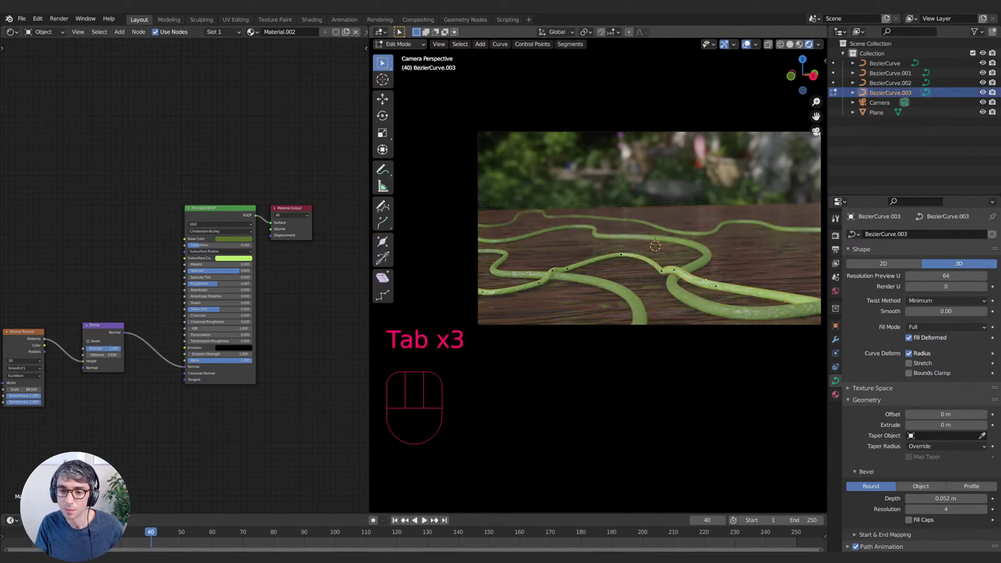
pyautogui.click(712, 285)
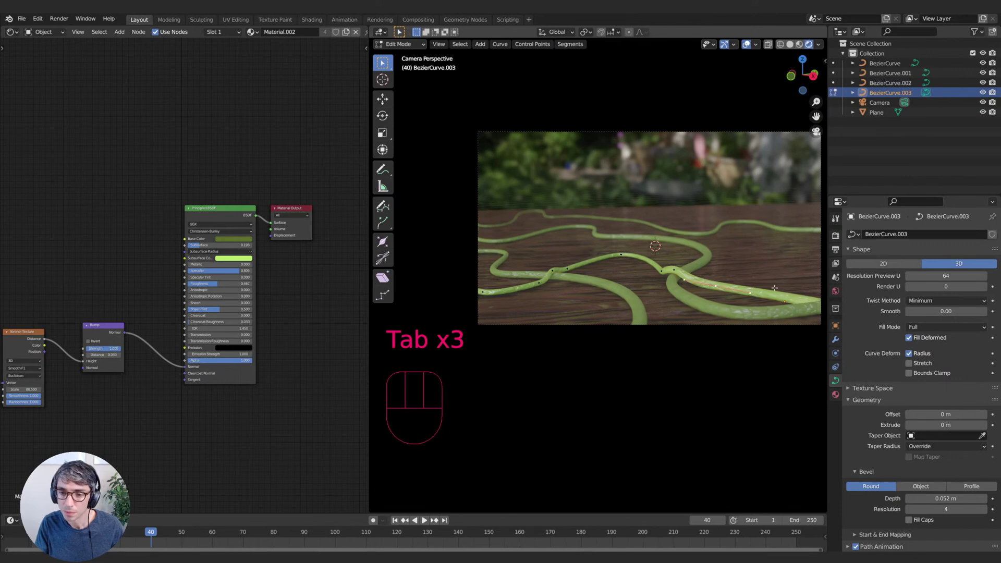
pyautogui.press('g')
pyautogui.click(738, 284)
pyautogui.press('s')
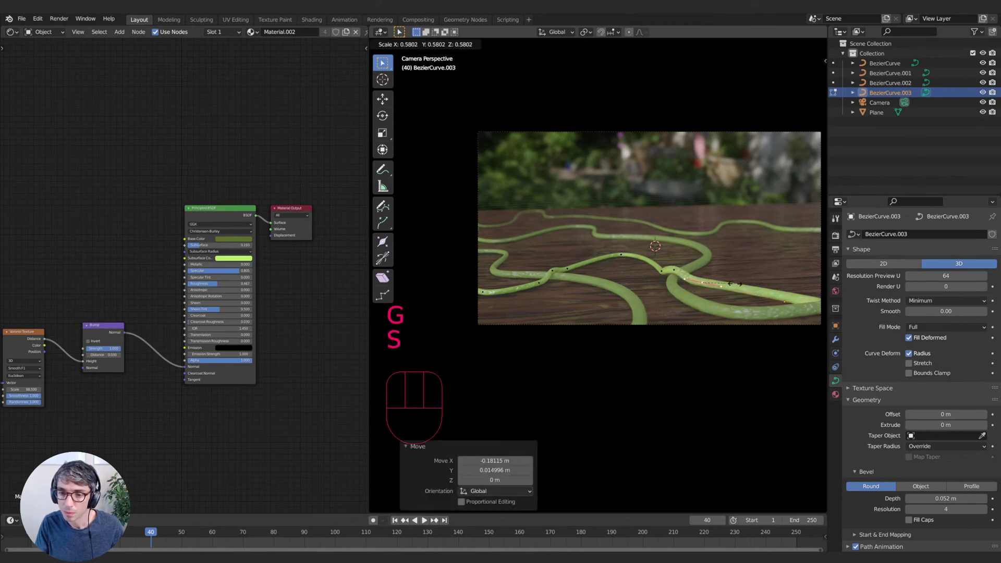
pyautogui.click(765, 275)
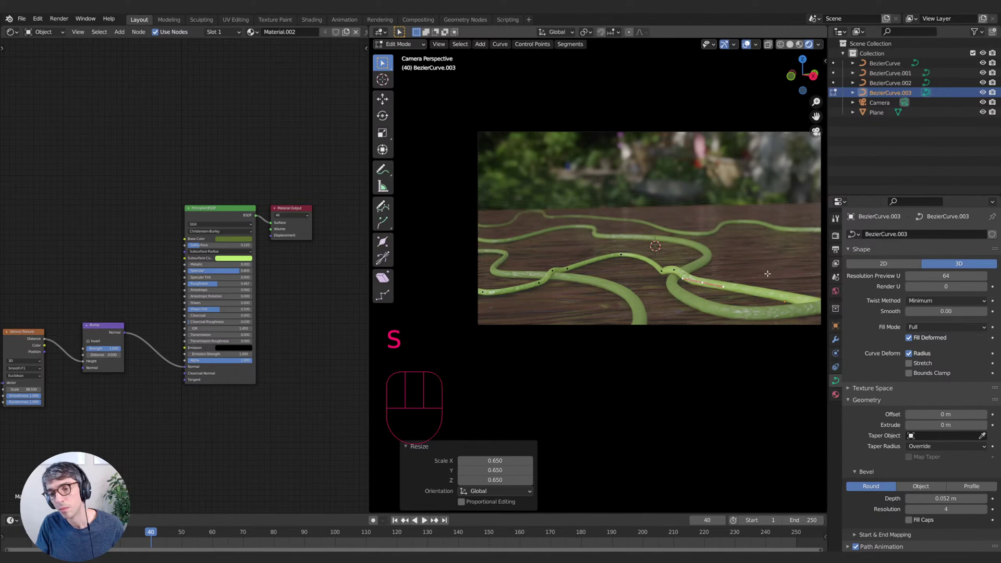
pyautogui.press('Tab')
pyautogui.press('Tab')
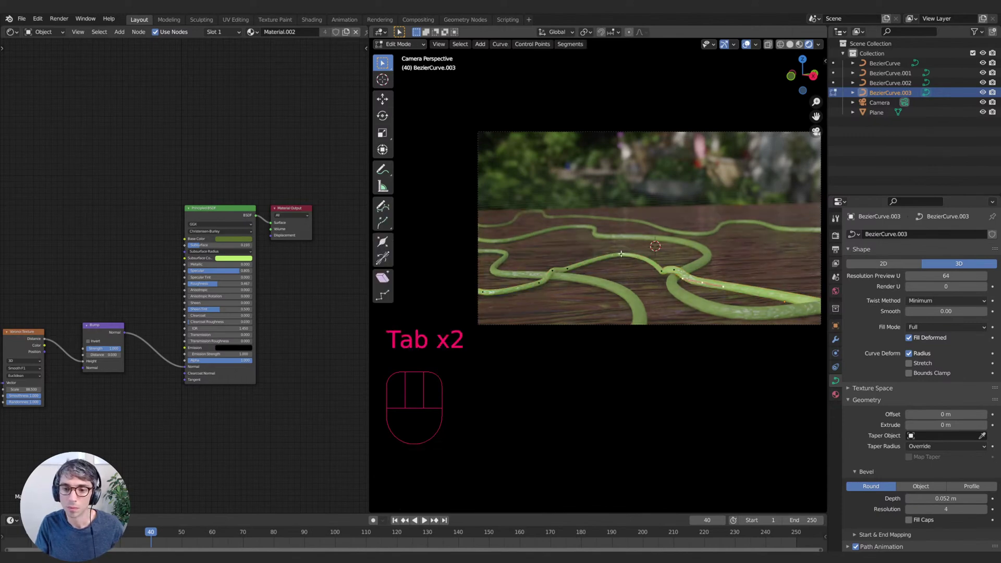
# - Move the control point midway between the two crossings horizontally by about 0.35 m in X and -0.26 m in Y, rotating its handles -13.4° about Z
pyautogui.press('g')
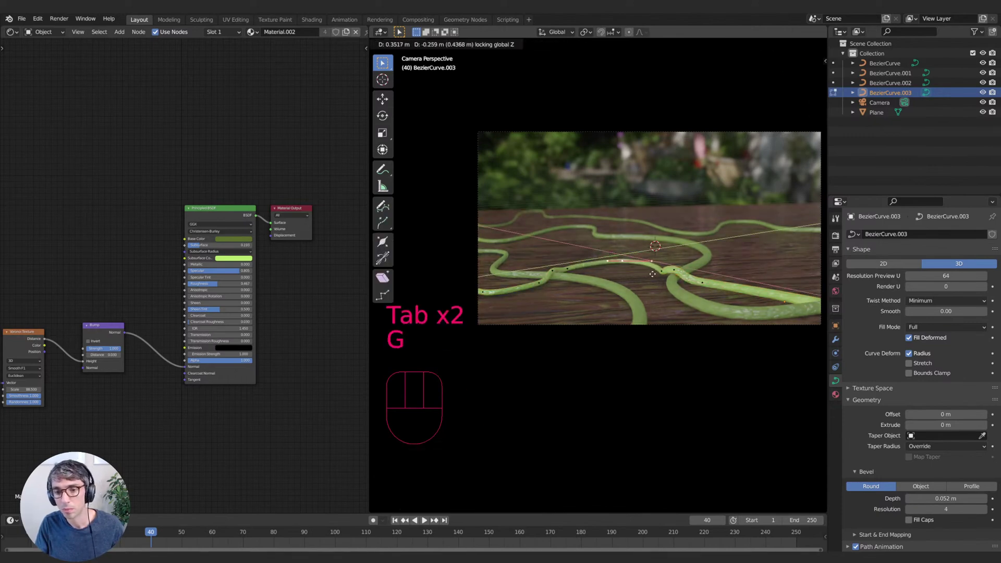
pyautogui.click(652, 274)
pyautogui.press('r')
pyautogui.click(652, 270)
pyautogui.press('s')
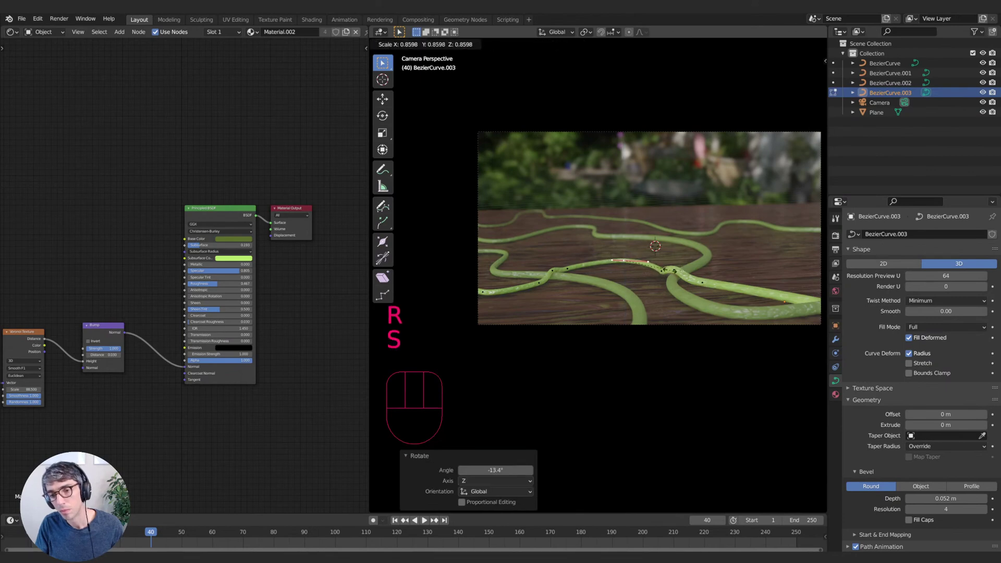
pyautogui.rightClick(660, 271)
# - Enlarge the handles of the control point just left of the second crossing and rotate them 21.3° about Z
pyautogui.press('s')
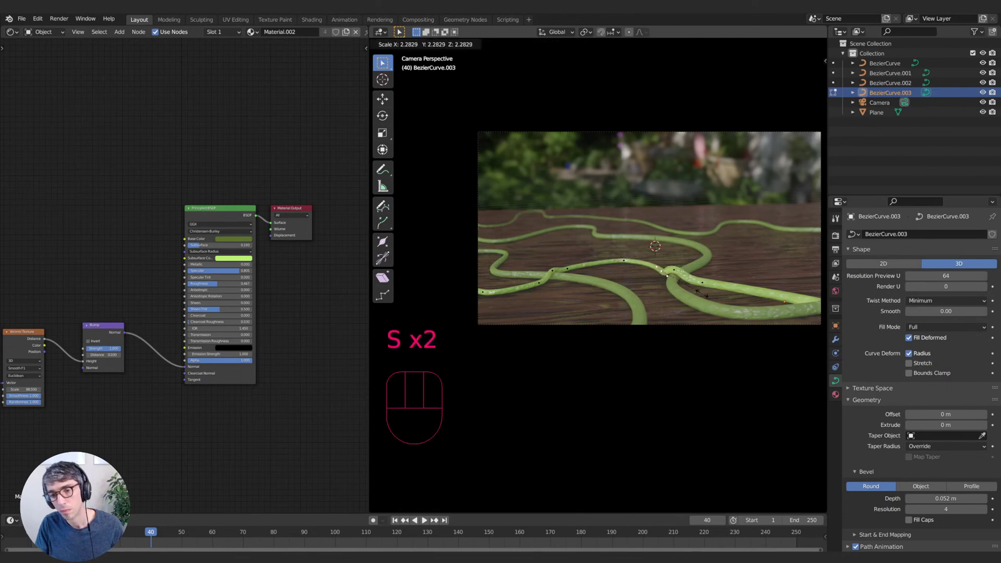
pyautogui.click(725, 301)
pyautogui.press('Tab')
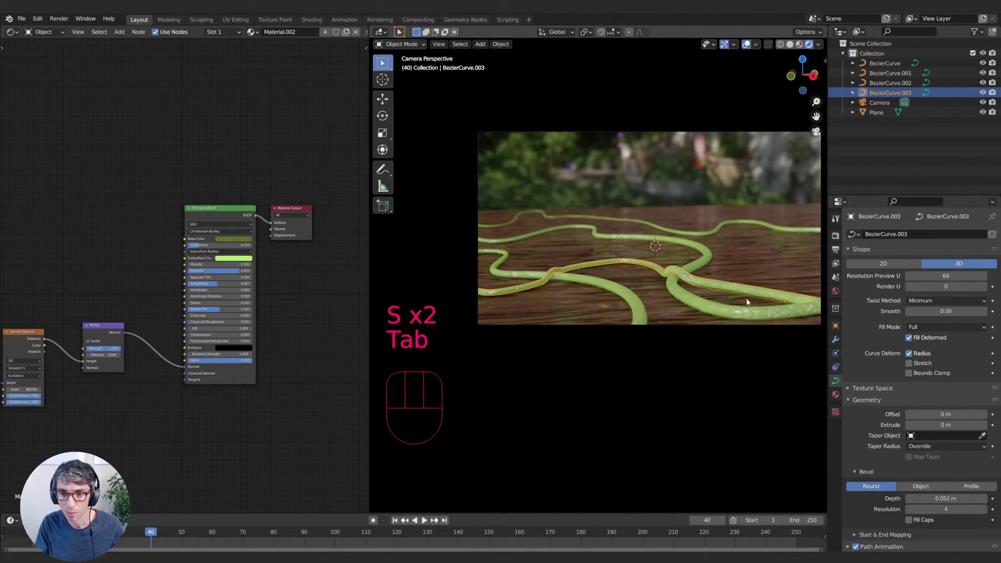
pyautogui.press('Tab')
pyautogui.press('r')
pyautogui.click(724, 267)
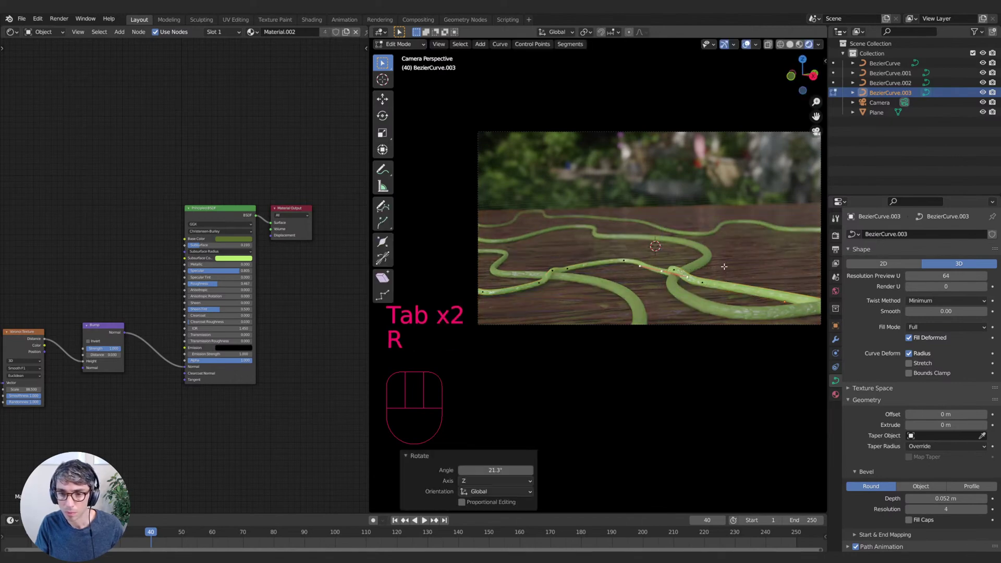
# - Move that point about 0.04 m in X and -0.27 m in Y, and rotate the raised crossing point's handles about 47° around Z
pyautogui.press('g')
pyautogui.hotkey('shift', 'z')
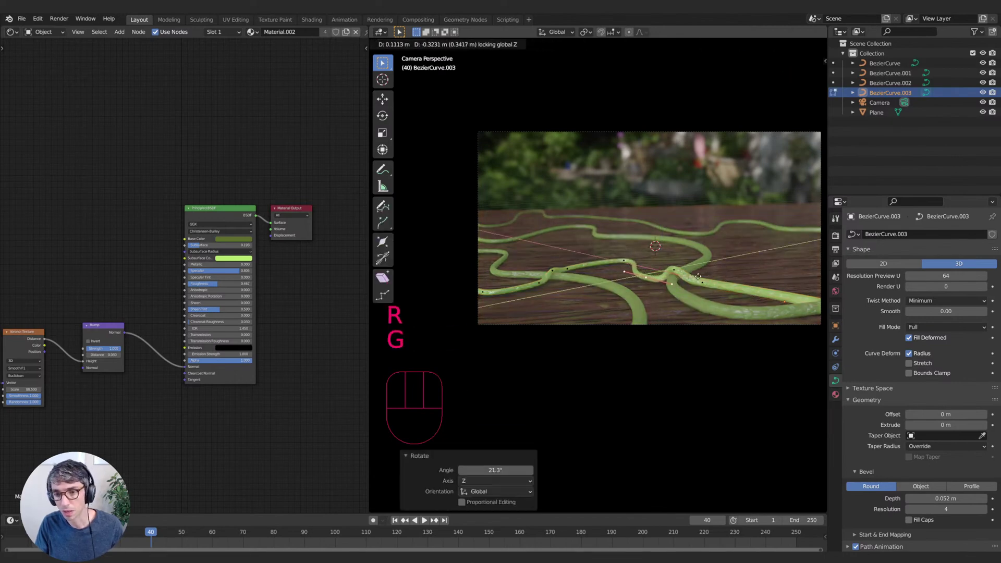
pyautogui.click(678, 271)
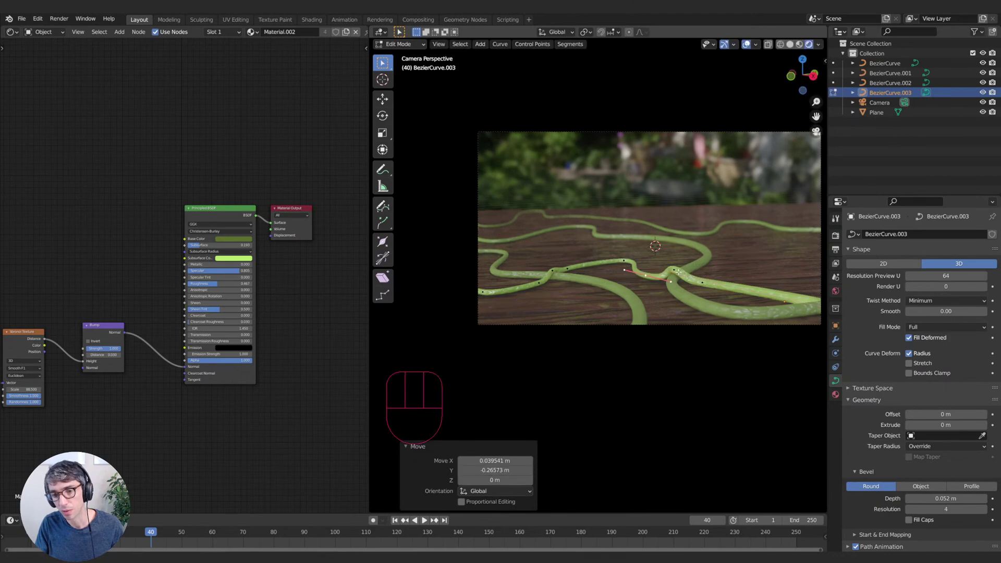
pyautogui.press('r')
pyautogui.press('z')
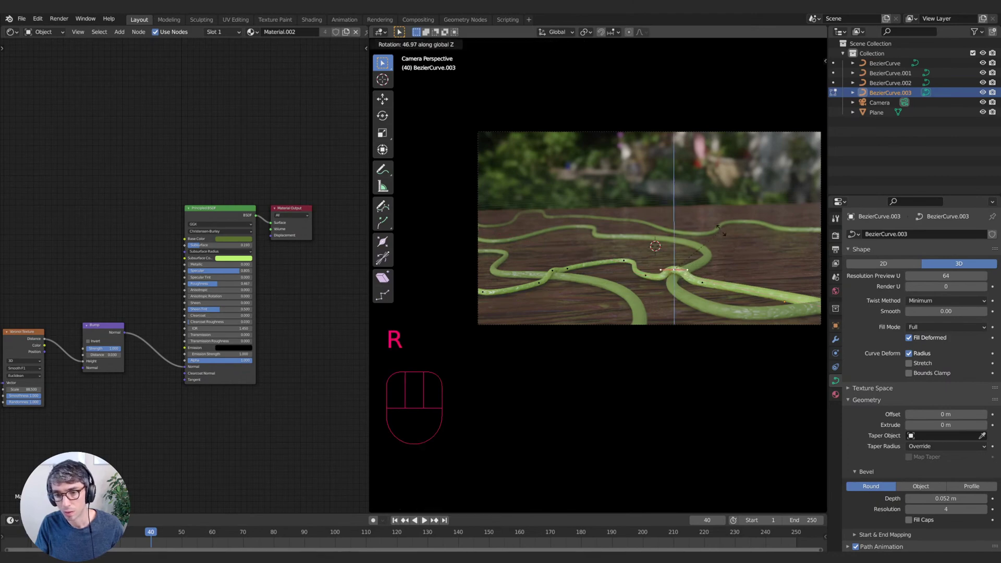
pyautogui.click(718, 230)
# - Shift the control point right of the second crossing horizontally by about -0.038 m in X and 0.003 m in Y
pyautogui.press('g')
pyautogui.hotkey('shift', 'z')
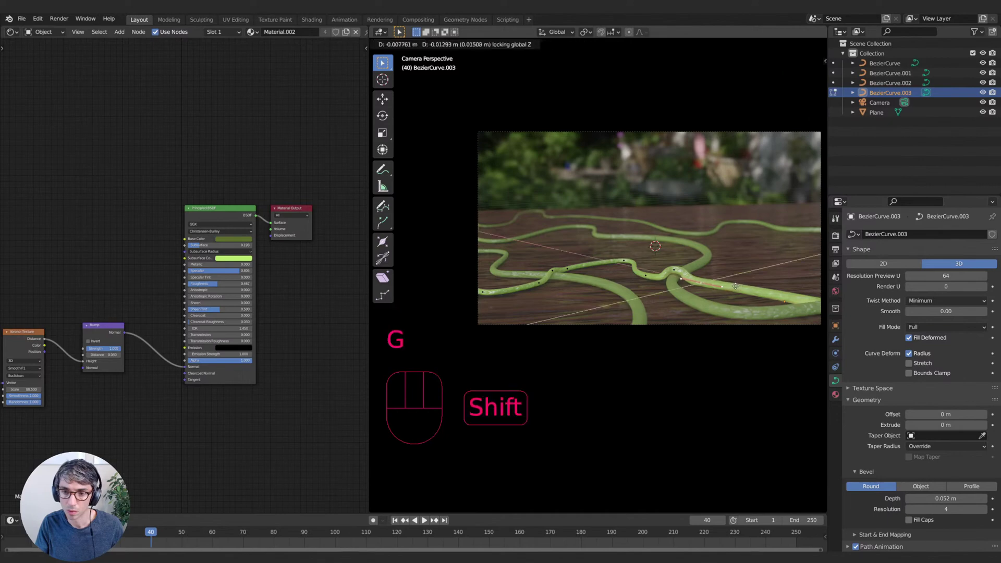
pyautogui.click(745, 290)
pyautogui.press('s')
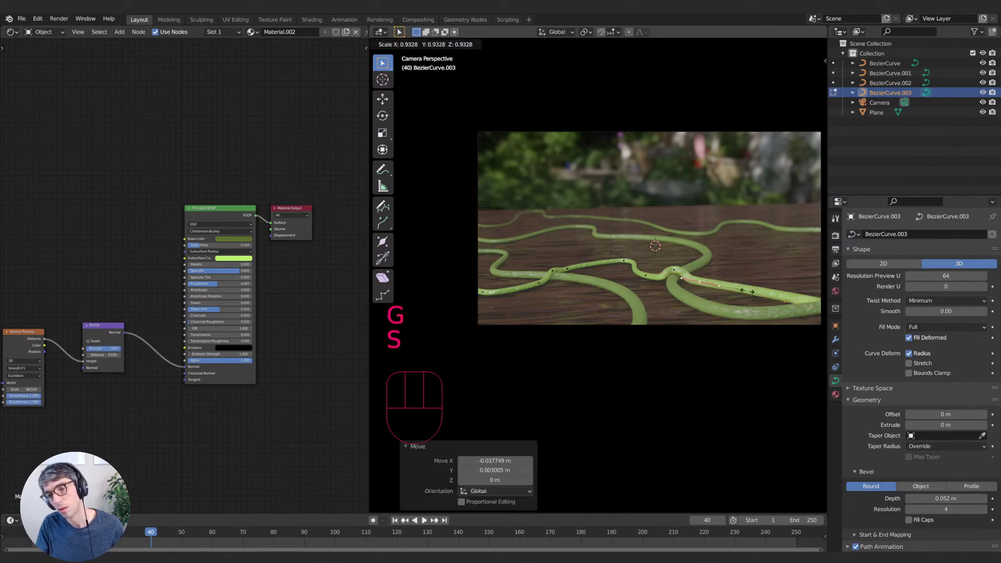
pyautogui.rightClick(746, 291)
# - Leave Edit Mode and hide the viewport overlays and gizmos for a clean view of the render
pyautogui.press('Tab')
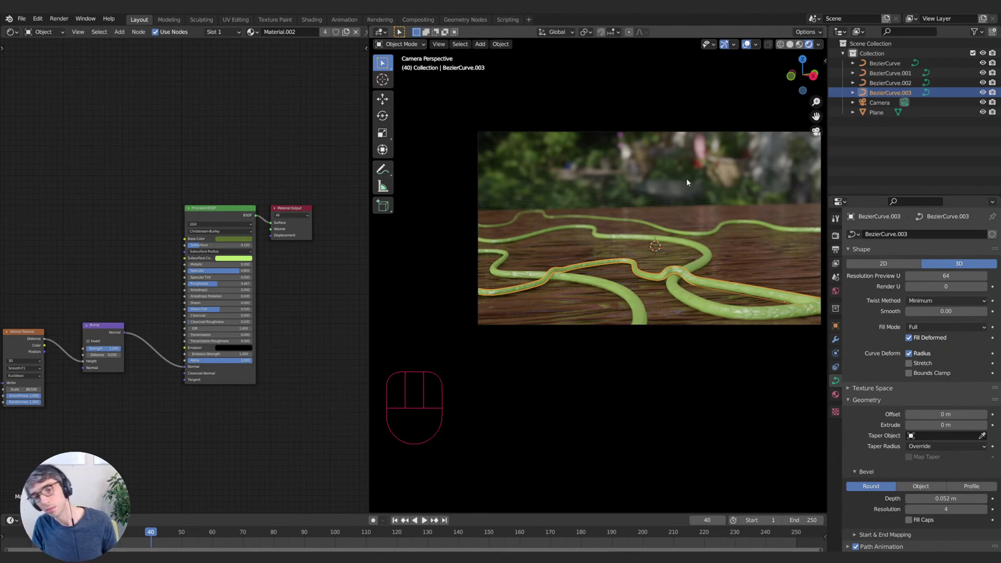
pyautogui.click(745, 44)
pyautogui.click(723, 46)
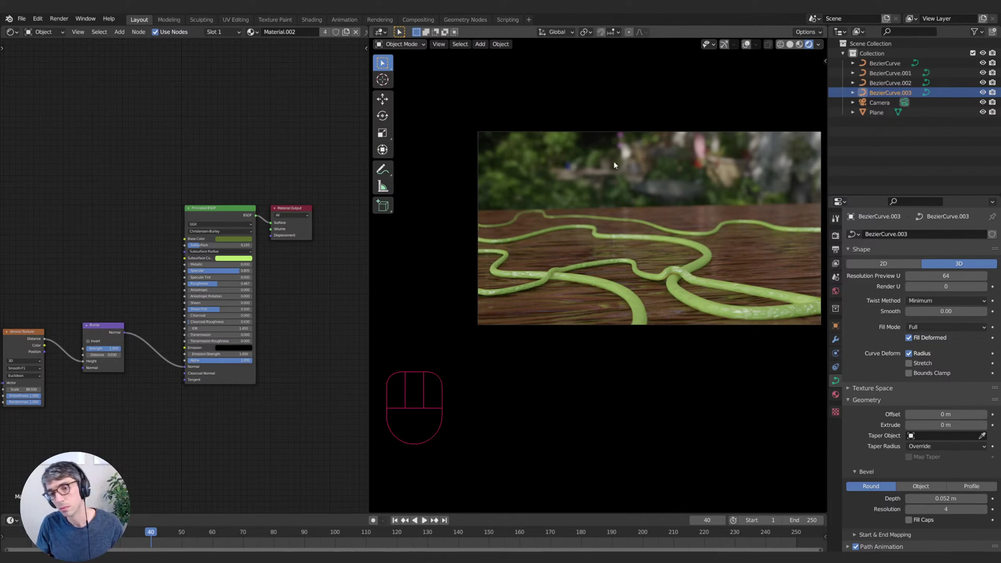
pyautogui.click(520, 286)
pyautogui.press('g')
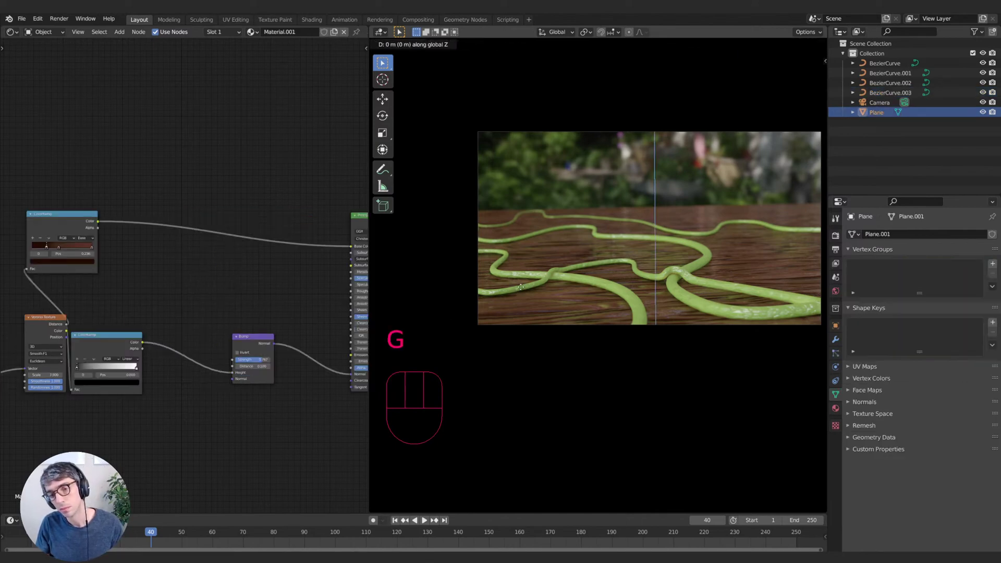
pyautogui.press('z')
pyautogui.rightClick(521, 287)
# - Lower the crossing vine BezierCurve.003 by about 0.02 m along Z toward the wooden surface
pyautogui.click(520, 288)
pyautogui.press('g')
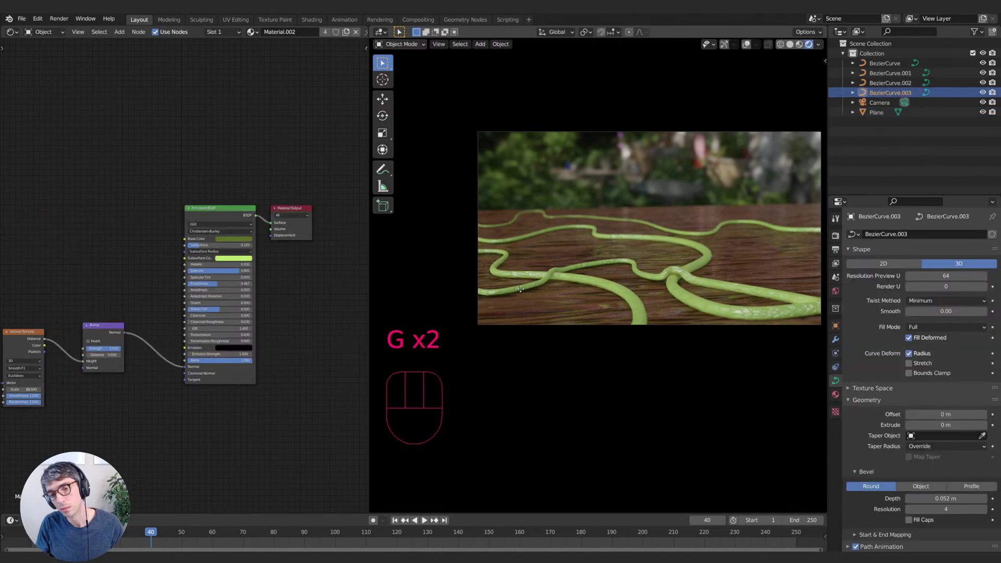
pyautogui.press('z')
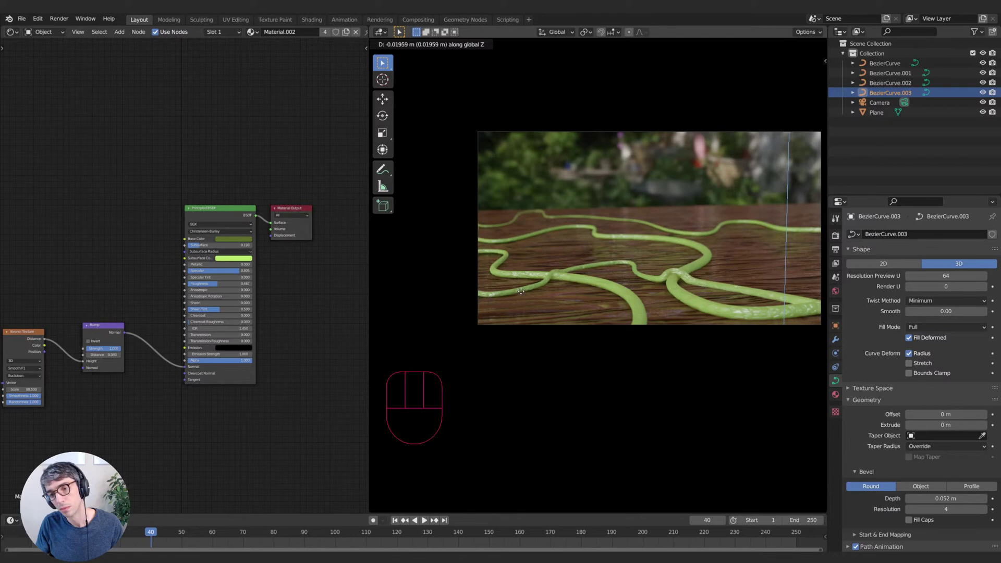
pyautogui.click(552, 291)
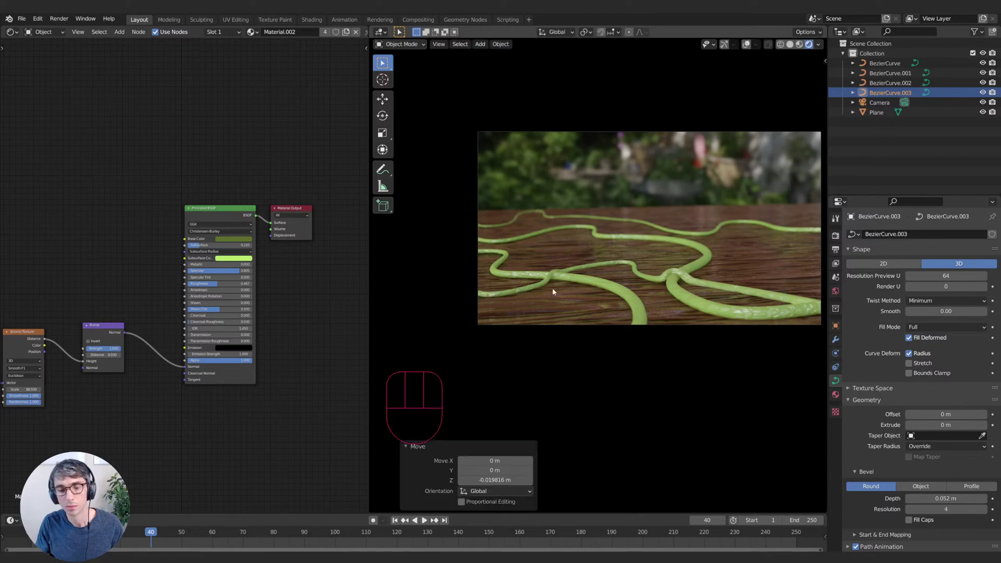
# - Lower the vine BezierCurve.001 by about 0.011 m along Z toward the wooden surface
pyautogui.click(585, 282)
pyautogui.press('g')
pyautogui.press('z')
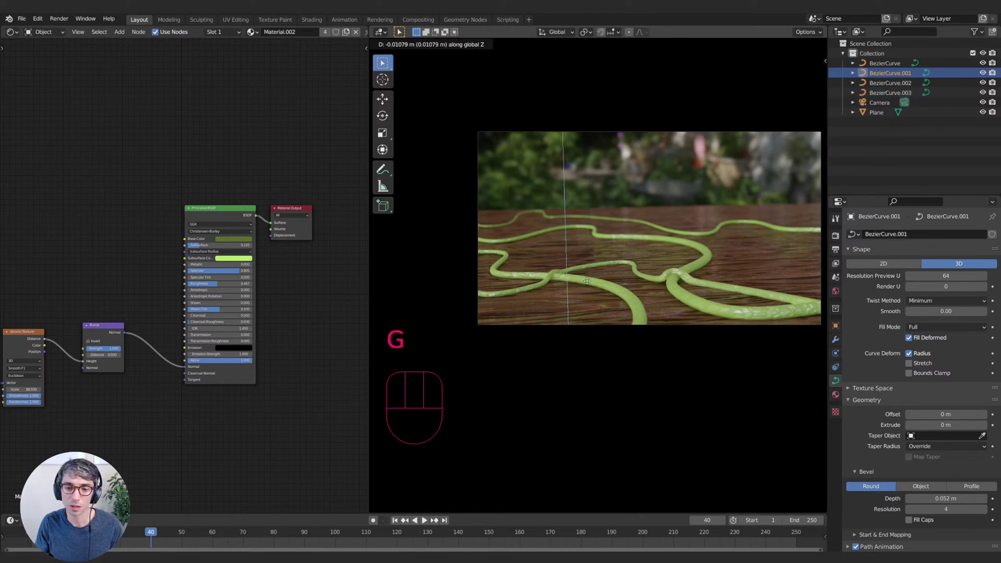
pyautogui.click(587, 282)
# - Lower the vine BezierCurve by about 0.018 m along Z toward the wooden surface
pyautogui.click(679, 291)
pyautogui.press('g')
pyautogui.press('z')
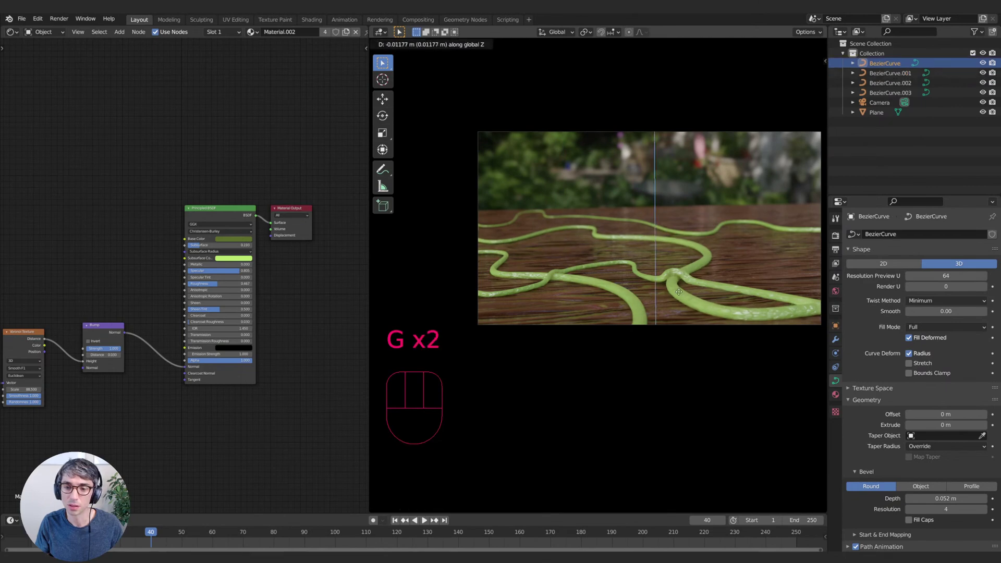
pyautogui.click(679, 292)
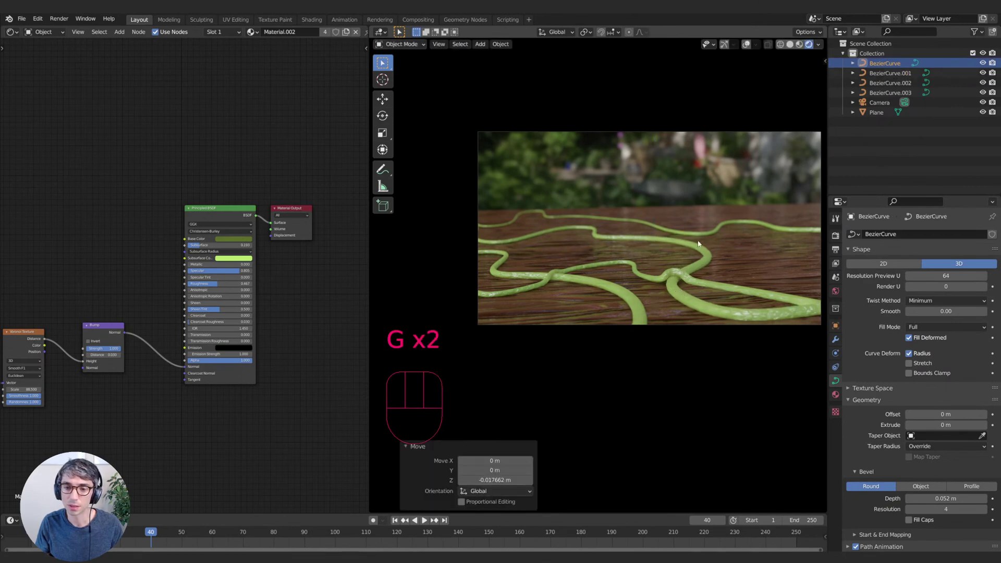
# - Lower the background vine BezierCurve.002 by about 0.019 m along Z toward the wooden surface
pyautogui.click(709, 231)
pyautogui.press('g')
pyautogui.hotkey('shift', 'z')
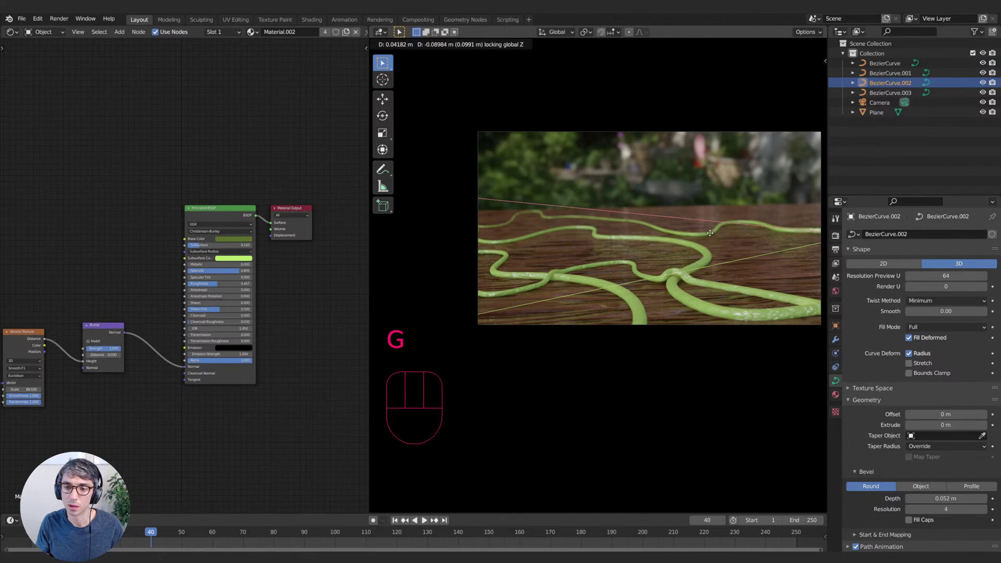
pyautogui.press('g')
pyautogui.click(705, 237)
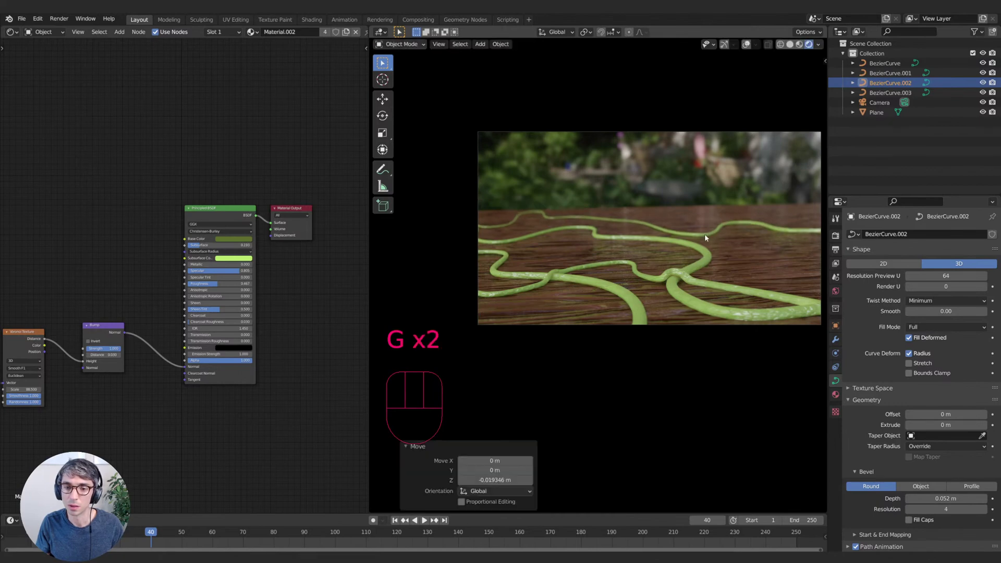
# - Lower the crossing vine BezierCurve.003 by a further 0.01 m along Z
pyautogui.click(690, 279)
pyautogui.press('g')
pyautogui.press('z')
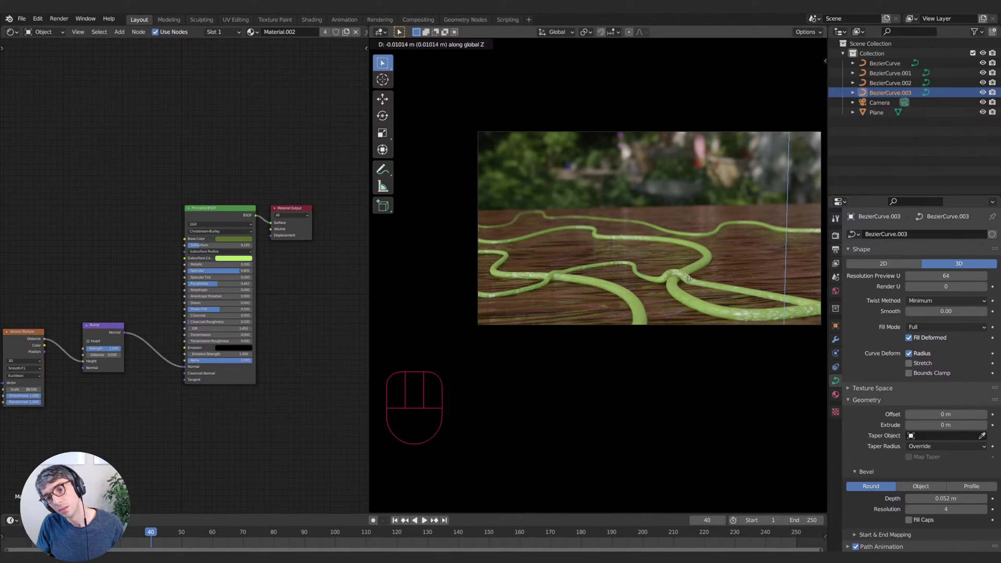
pyautogui.click(689, 279)
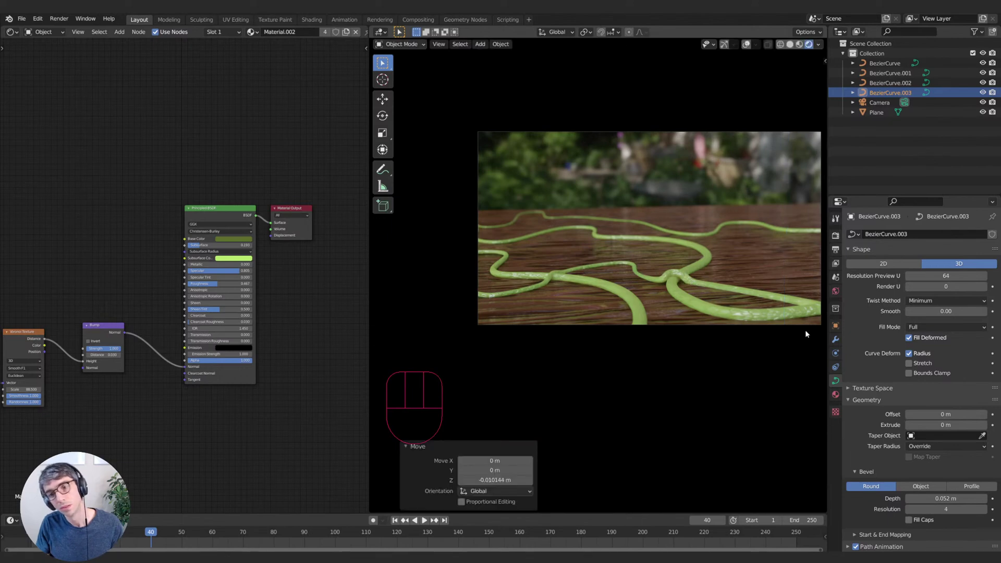
# - Lock the camera to the view and reframe the shot from a lower angle over the vine crossings
pyautogui.click(357, 316)
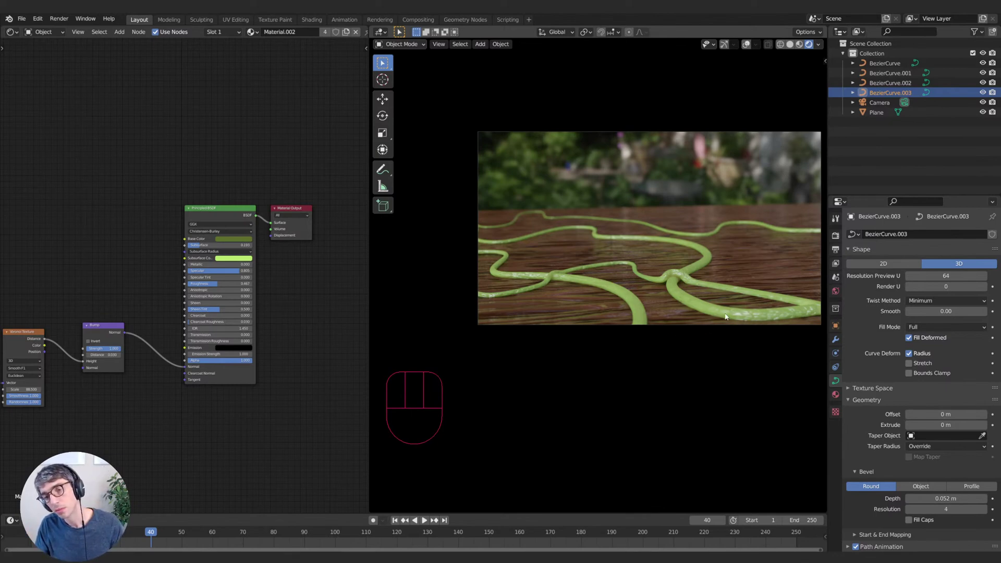
pyautogui.press('q')
pyautogui.click(676, 180)
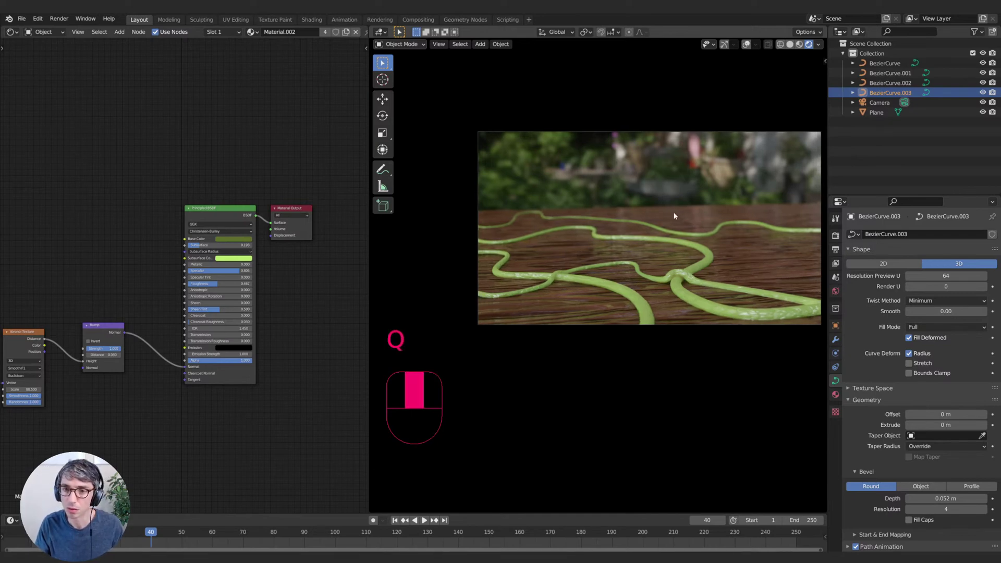
pyautogui.press('shift')
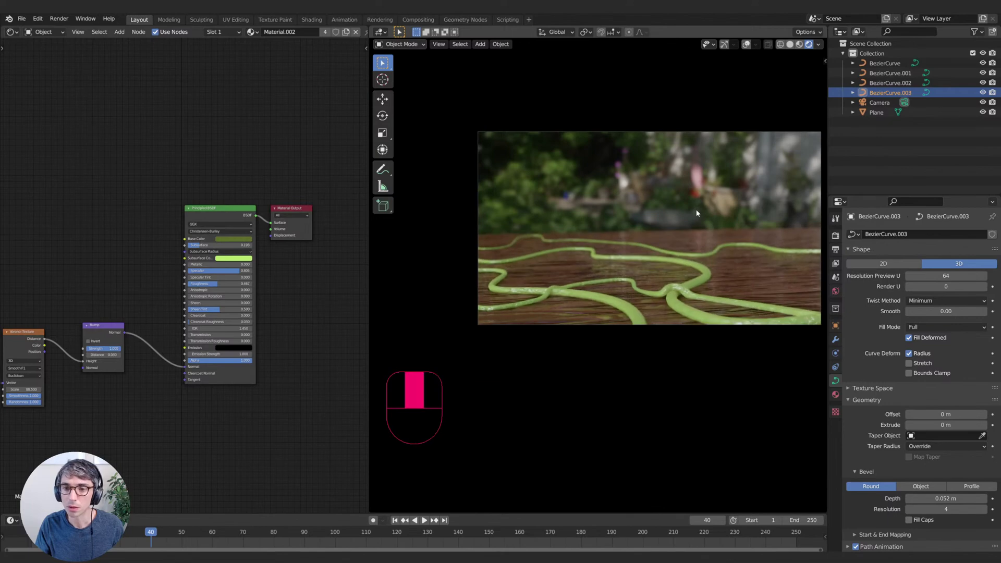
pyautogui.moveTo(696, 208); pyautogui.dragTo(711, 218, button='middle')
pyautogui.keyDown('shift'); pyautogui.moveTo(651, 231); pyautogui.dragTo(674, 225, button='middle'); pyautogui.keyUp('shift')
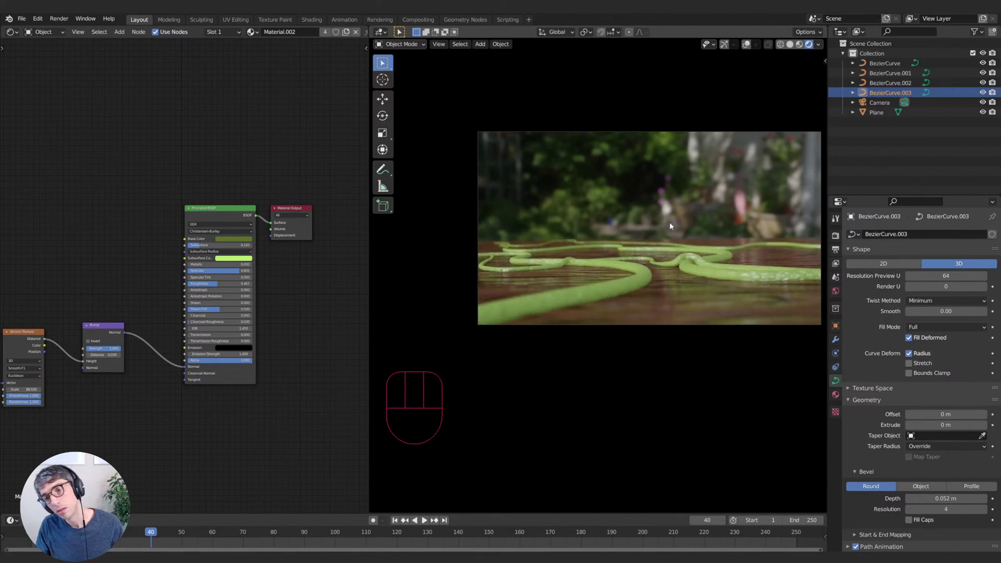
# - Set the Camera's depth of field to a focus distance of 3.9 m and an f-stop of 0.5
pyautogui.moveTo(670, 222); pyautogui.dragTo(683, 230, button='middle')
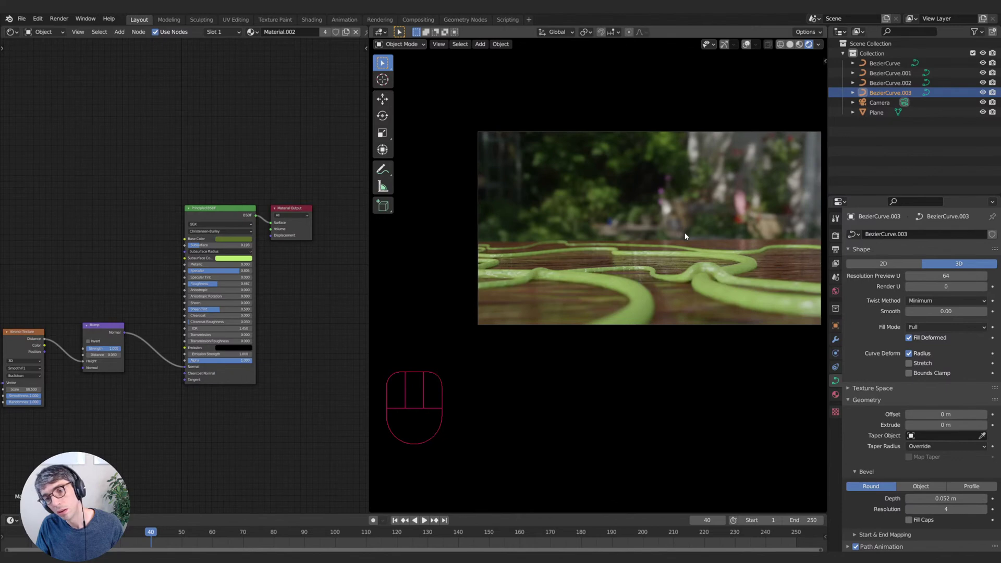
pyautogui.scroll(-2, 686, 237)
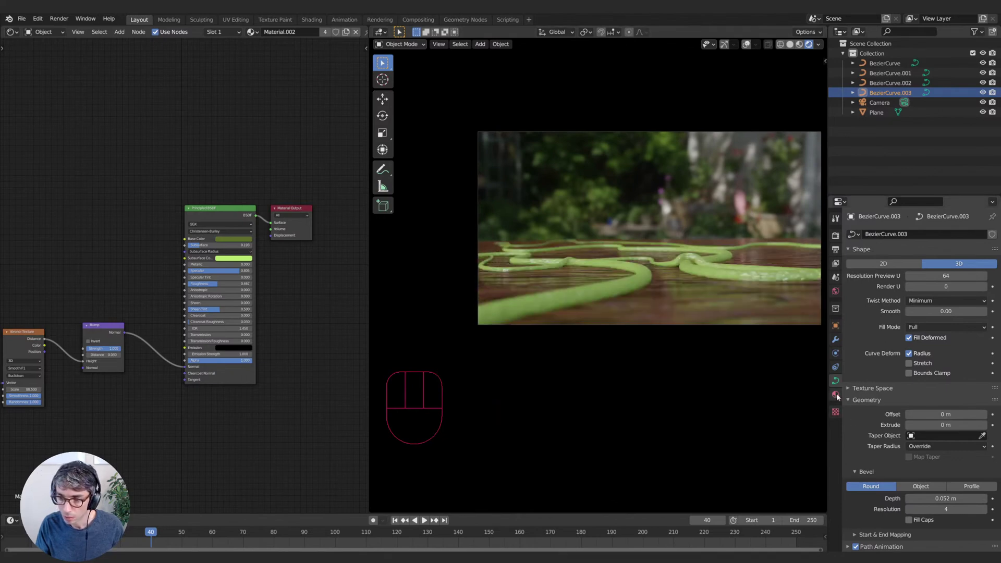
pyautogui.click(879, 102)
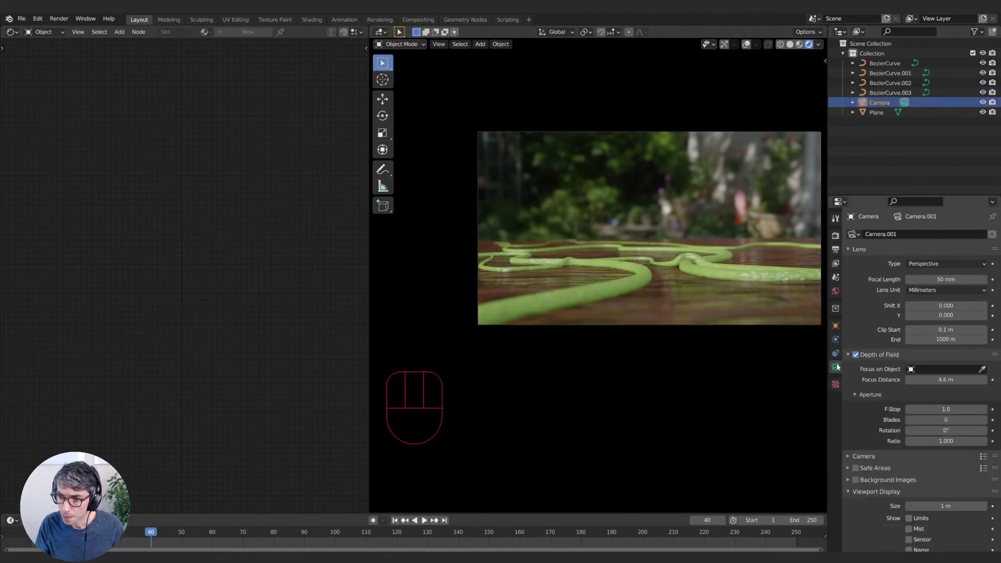
pyautogui.moveTo(939, 379); pyautogui.dragTo(938, 380)
pyautogui.click(952, 410)
pyautogui.write('0.8')
pyautogui.press('Return')
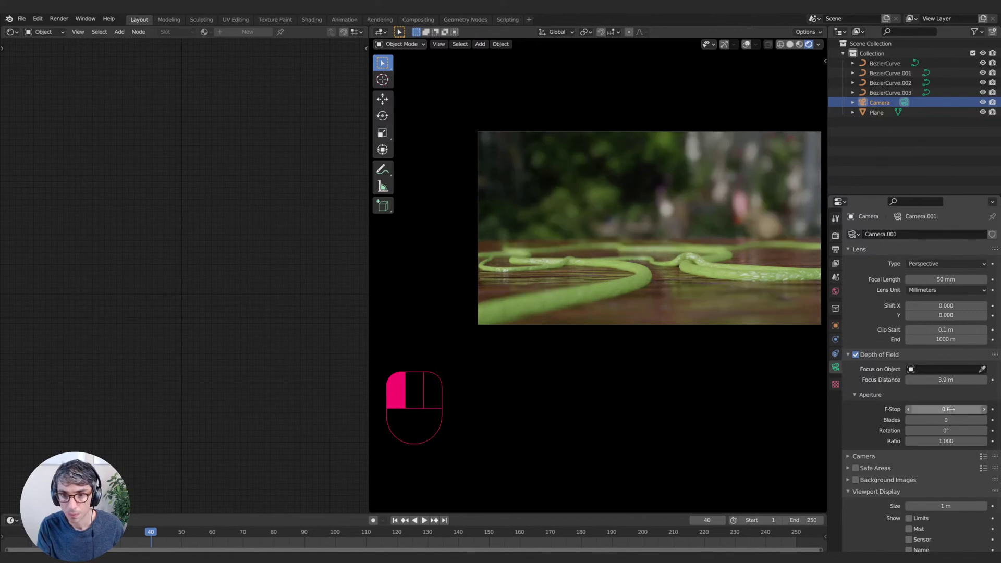
pyautogui.moveTo(949, 409); pyautogui.dragTo(941, 409)
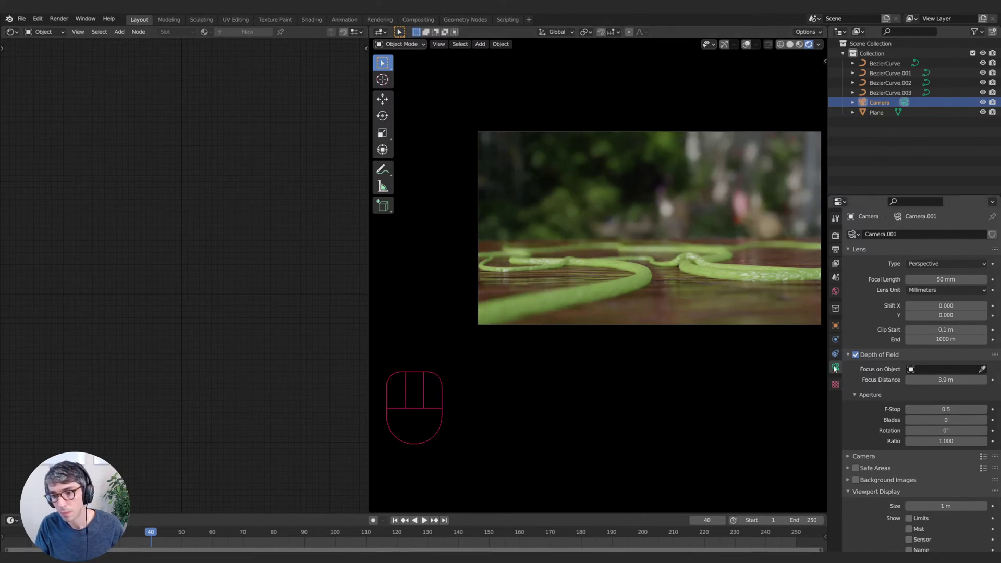
# - Enable High Quality Slight Defocus in the Eevee depth of field settings, leaving Jitter Camera off after trying it
pyautogui.click(835, 236)
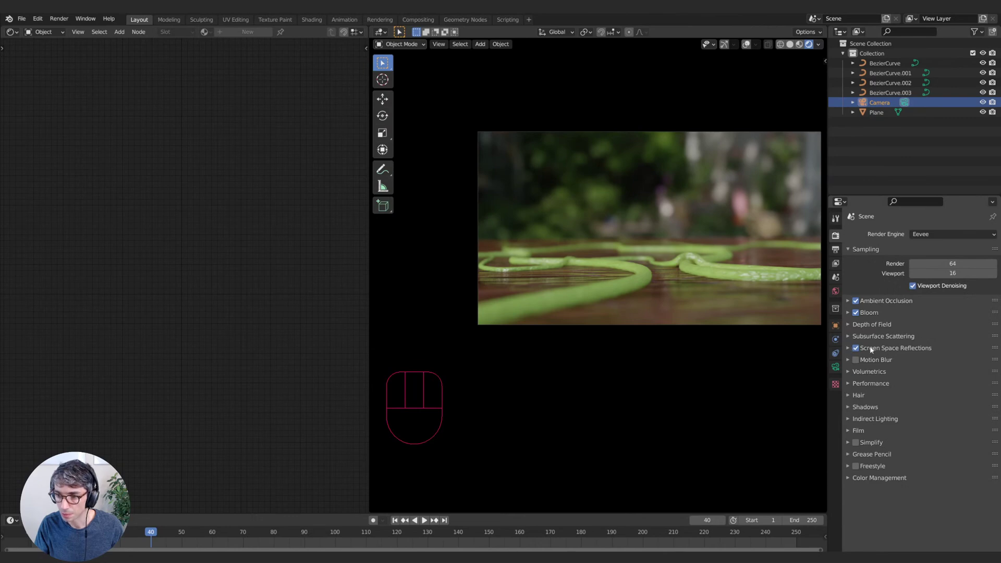
pyautogui.click(874, 325)
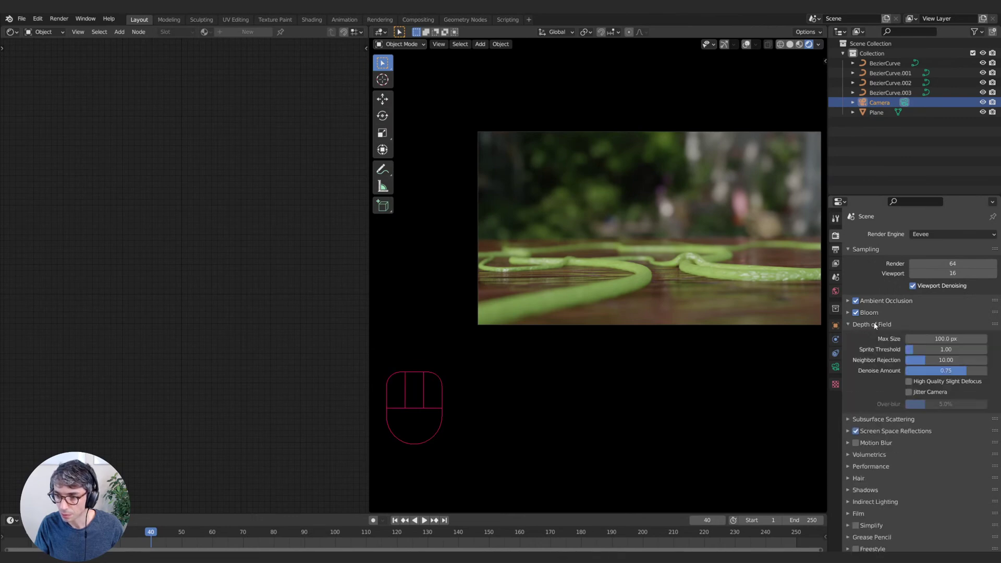
pyautogui.click(909, 382)
pyautogui.click(908, 382)
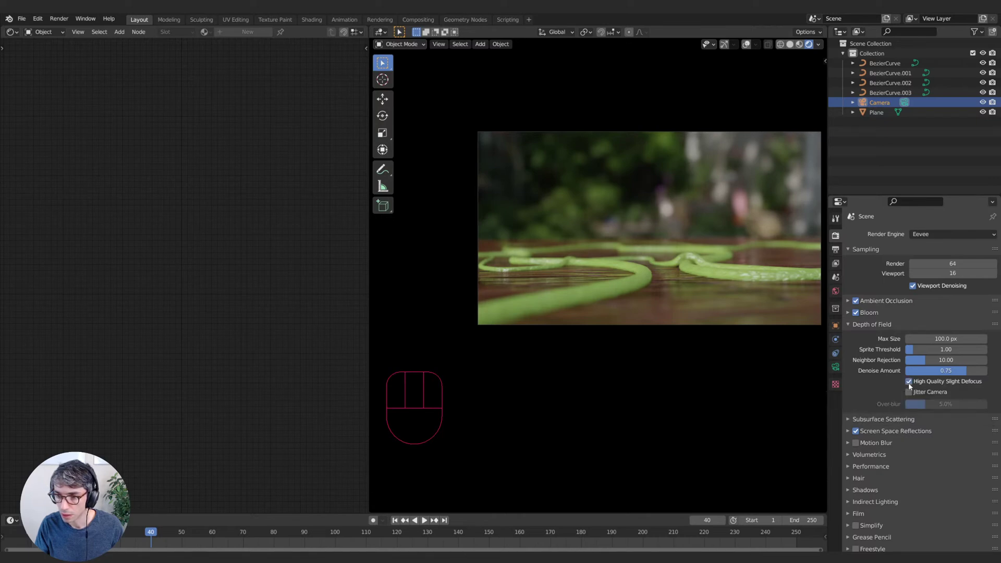
pyautogui.click(909, 392)
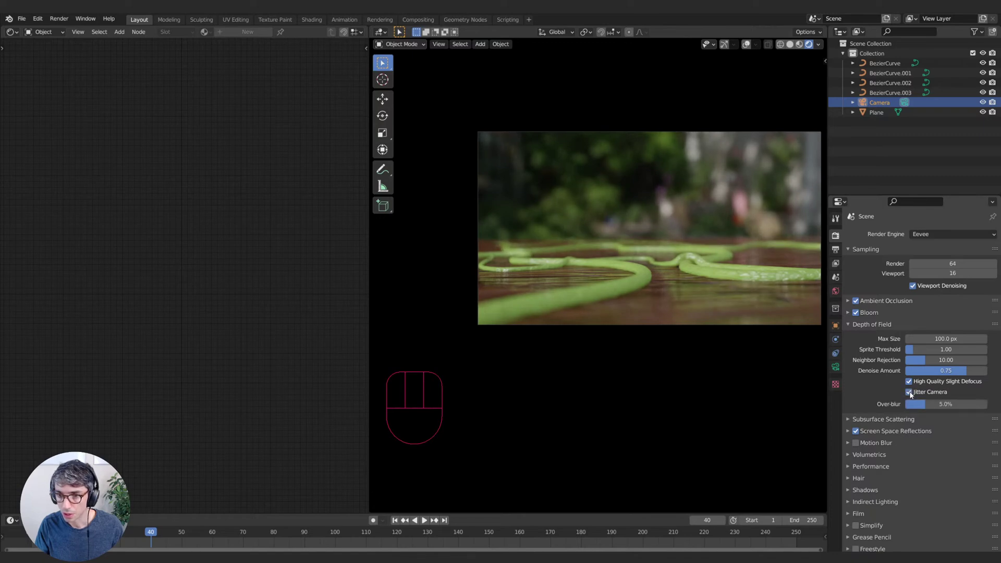
pyautogui.click(910, 392)
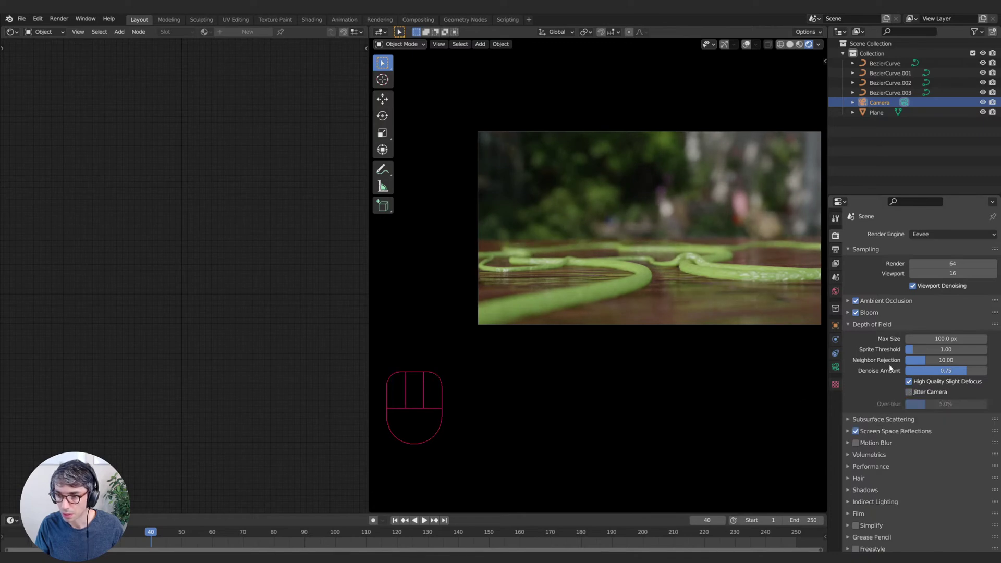
# - Set the Camera's aperture blades to 8
pyautogui.click(835, 368)
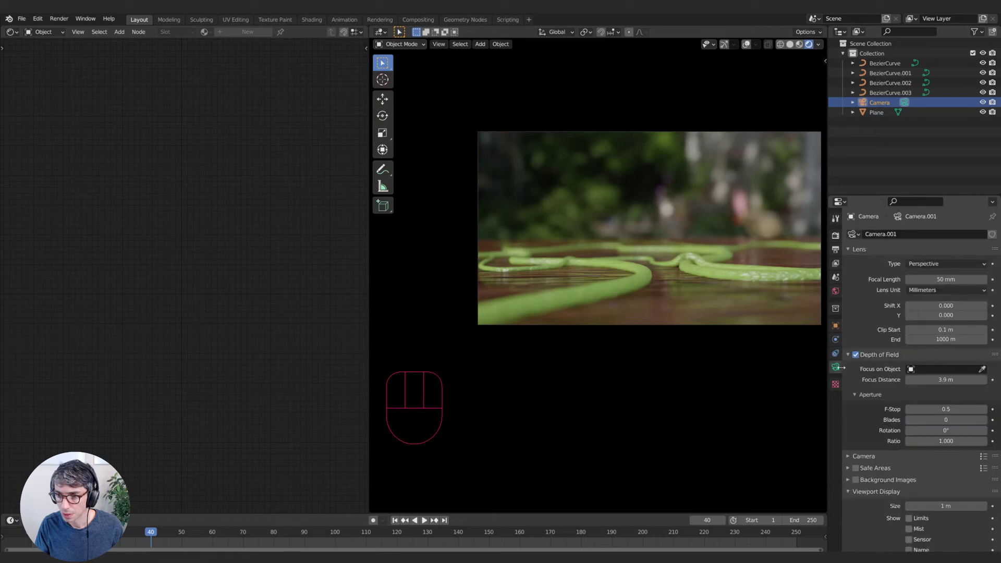
pyautogui.click(929, 420)
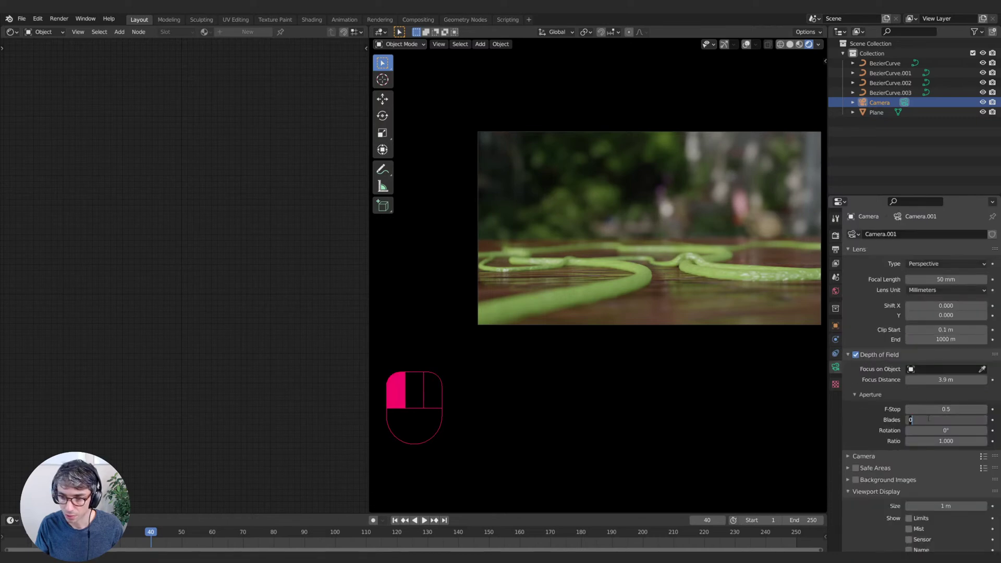
pyautogui.write('8')
pyautogui.press('Return')
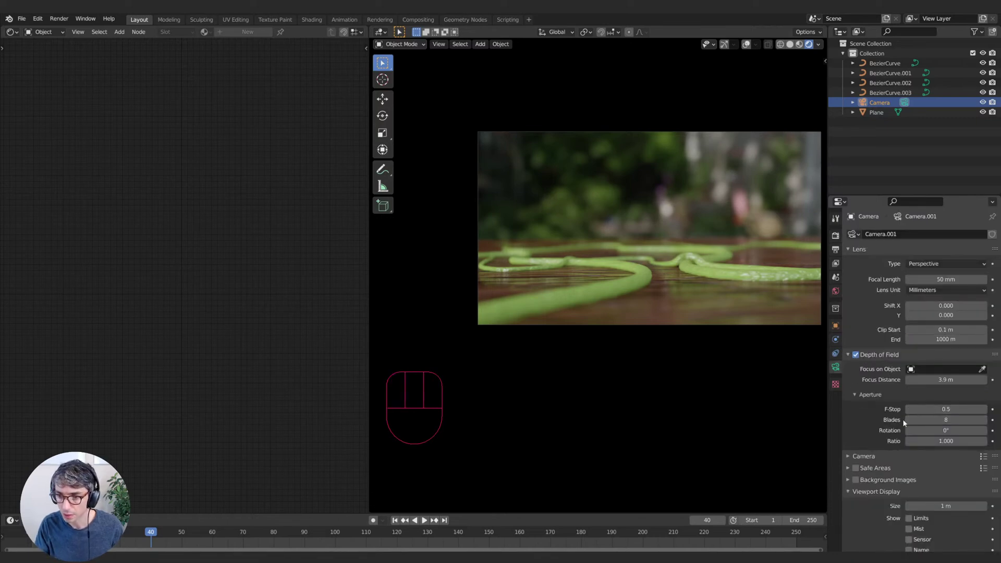
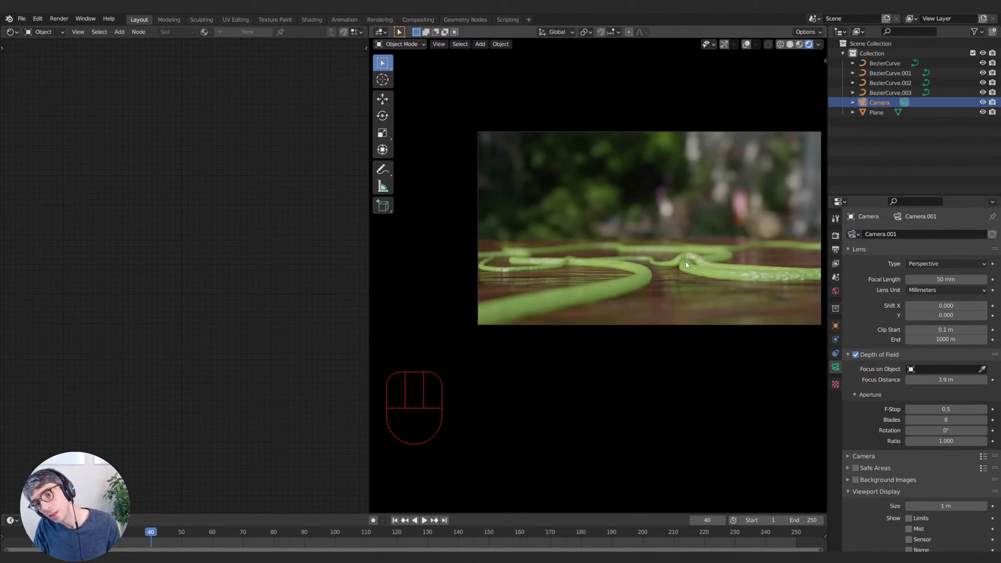
# - Create a new collection under the Scene Collection and move the four vine curves into it
pyautogui.click(745, 276)
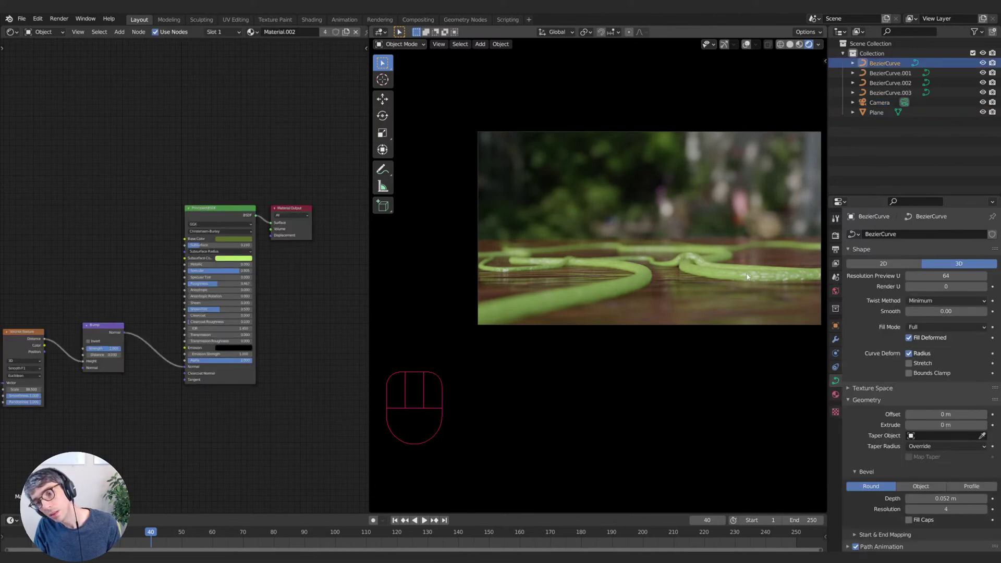
pyautogui.keyDown('shift'); pyautogui.click(887, 83); pyautogui.keyUp('shift')
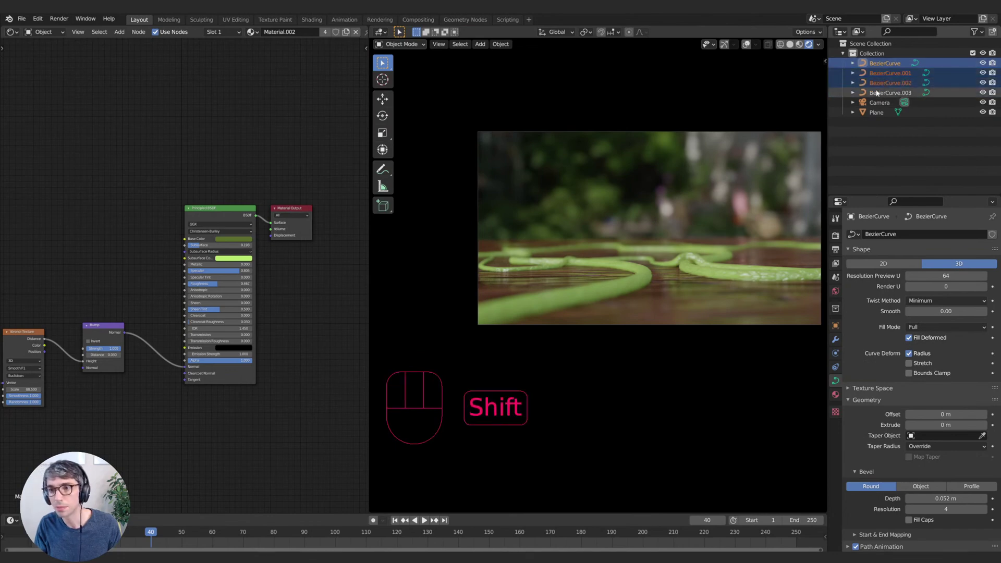
pyautogui.keyDown('shift'); pyautogui.click(877, 93); pyautogui.keyUp('shift')
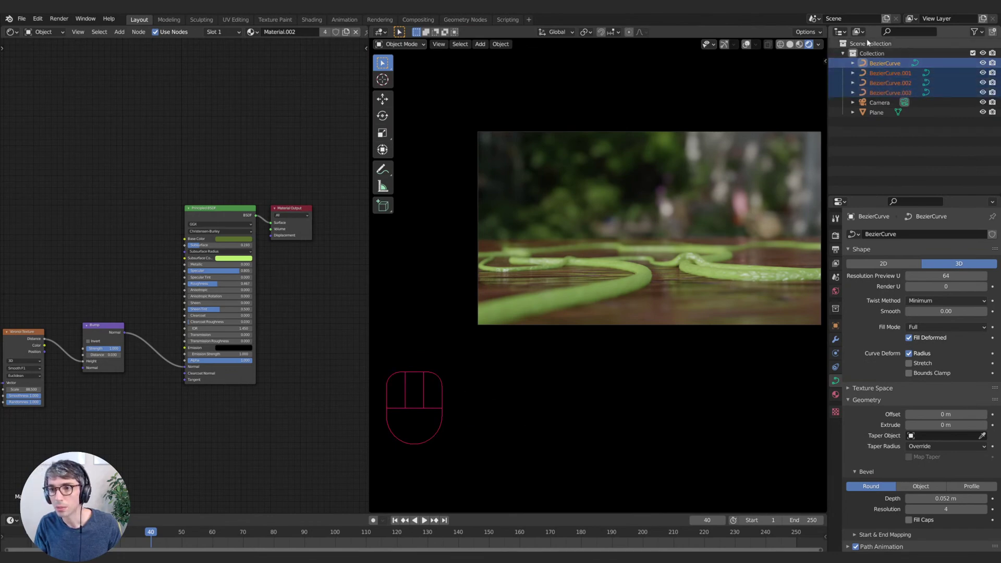
pyautogui.click(869, 43)
pyautogui.click(993, 32)
pyautogui.click(879, 64)
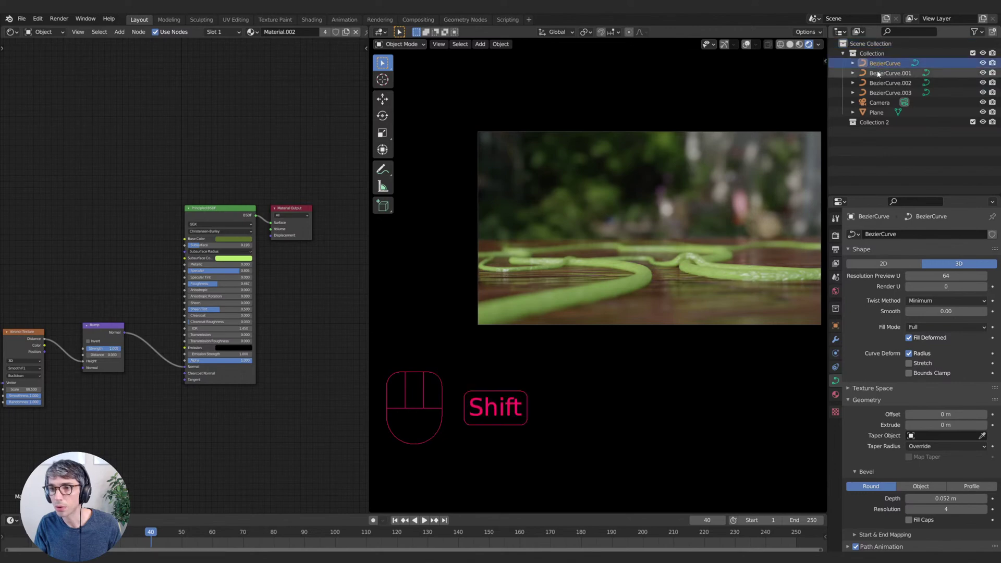
pyautogui.keyDown('shift'); pyautogui.click(881, 73); pyautogui.keyUp('shift')
pyautogui.keyDown('shift'); pyautogui.click(886, 83); pyautogui.keyUp('shift')
pyautogui.keyDown('shift'); pyautogui.click(892, 93); pyautogui.keyUp('shift')
pyautogui.moveTo(894, 94); pyautogui.dragTo(880, 122)
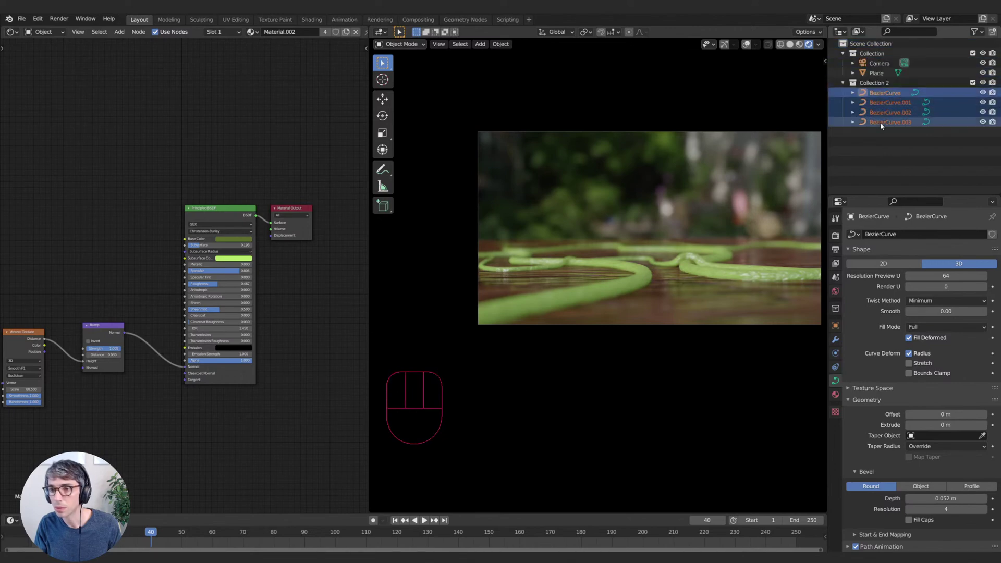
# - Add another empty collection directly under the Scene Collection, alongside the one holding the vine curves
pyautogui.click(881, 147)
pyautogui.keyDown('shift'); pyautogui.click(887, 103); pyautogui.keyUp('shift')
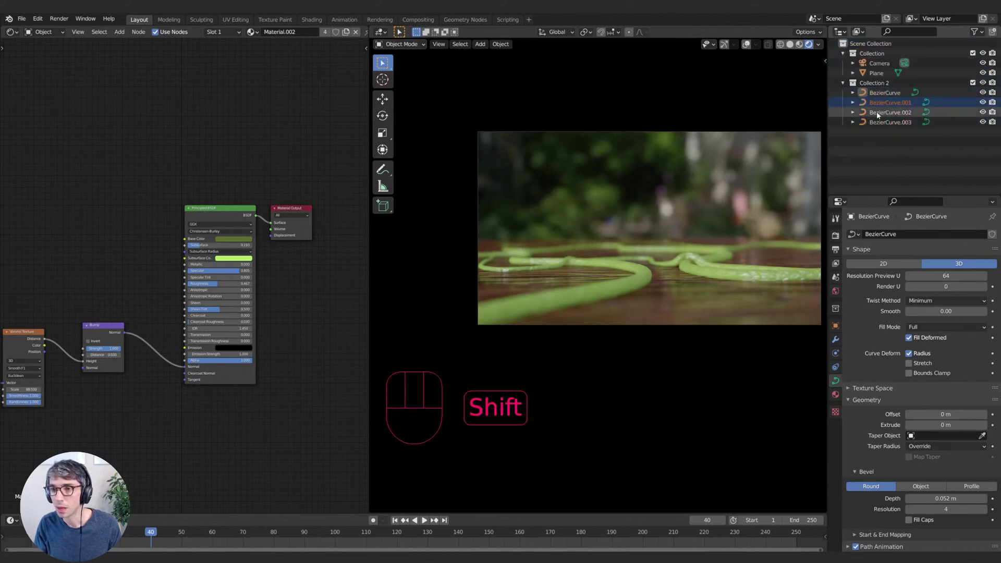
pyautogui.click(878, 82)
pyautogui.click(843, 82)
pyautogui.click(886, 43)
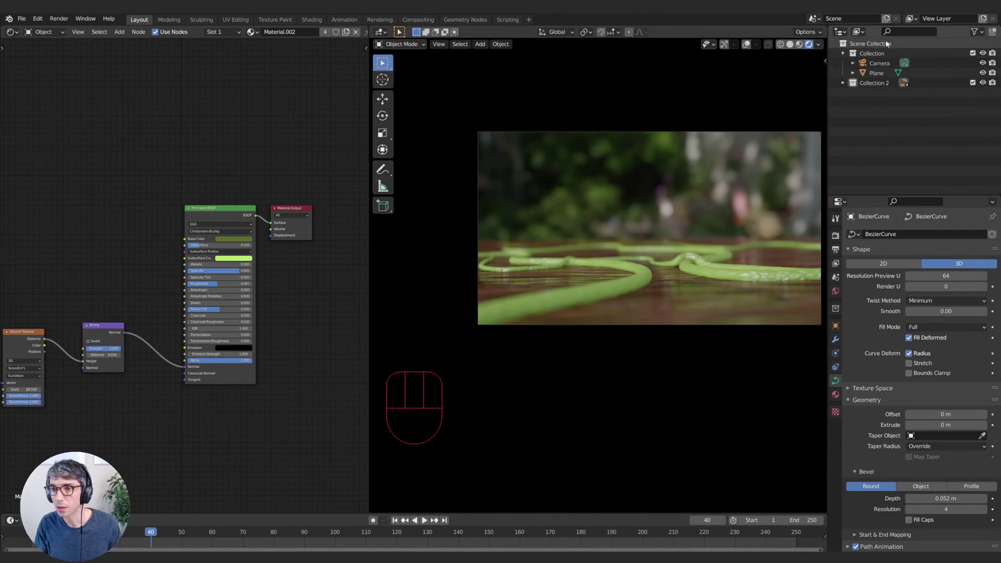
pyautogui.click(886, 43)
pyautogui.click(993, 32)
pyautogui.click(844, 83)
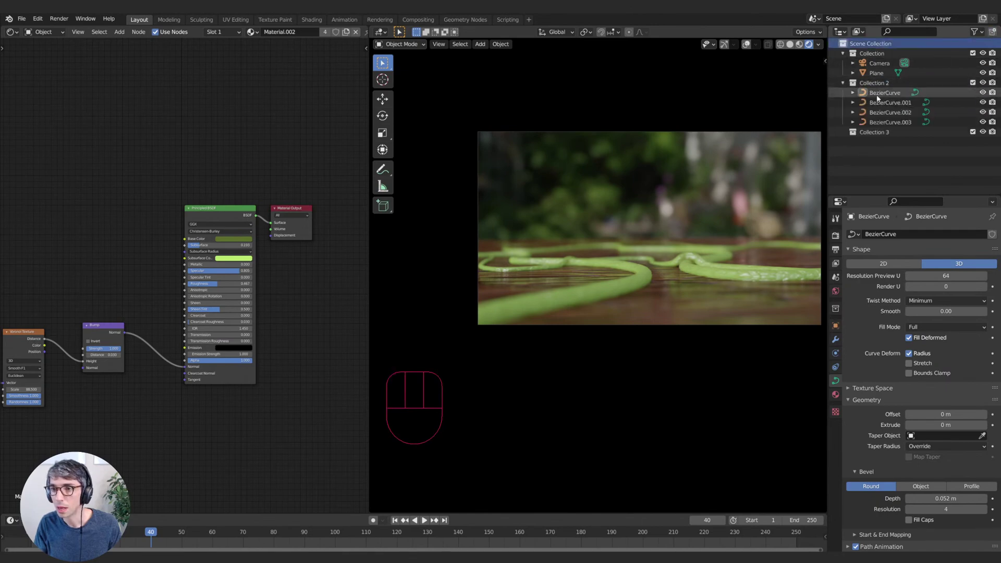
# - Duplicate the four vine curves from Collection 2 into the empty Collection 3
pyautogui.click(882, 92)
pyautogui.keyDown('shift'); pyautogui.click(889, 122); pyautogui.keyUp('shift')
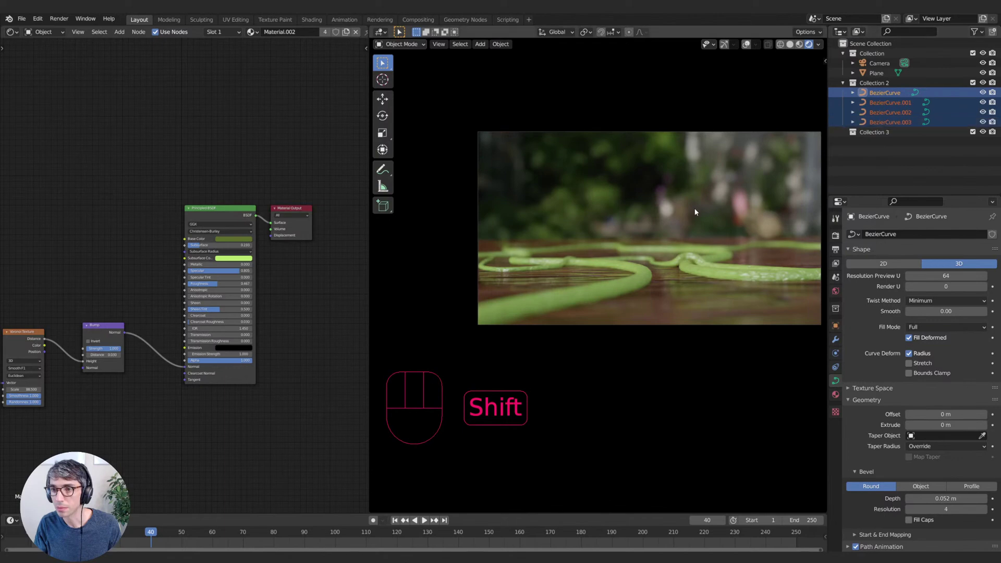
pyautogui.hotkey('shift', 'd')
pyautogui.click(720, 225)
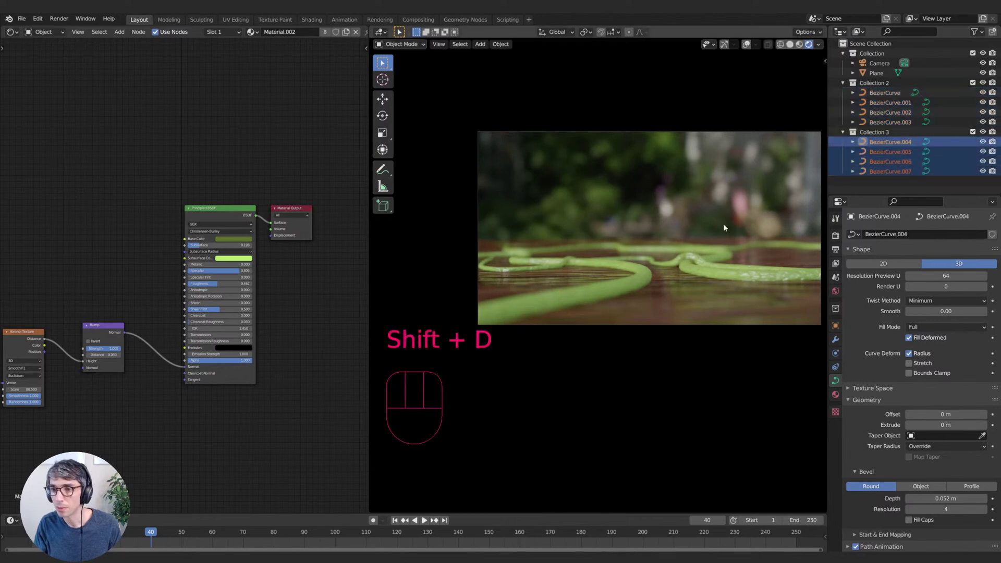
# - Convert the duplicated vine curves to meshes and exclude Collection 2 with the original curves from the view layer
pyautogui.press('F3')
pyautogui.write('convert')
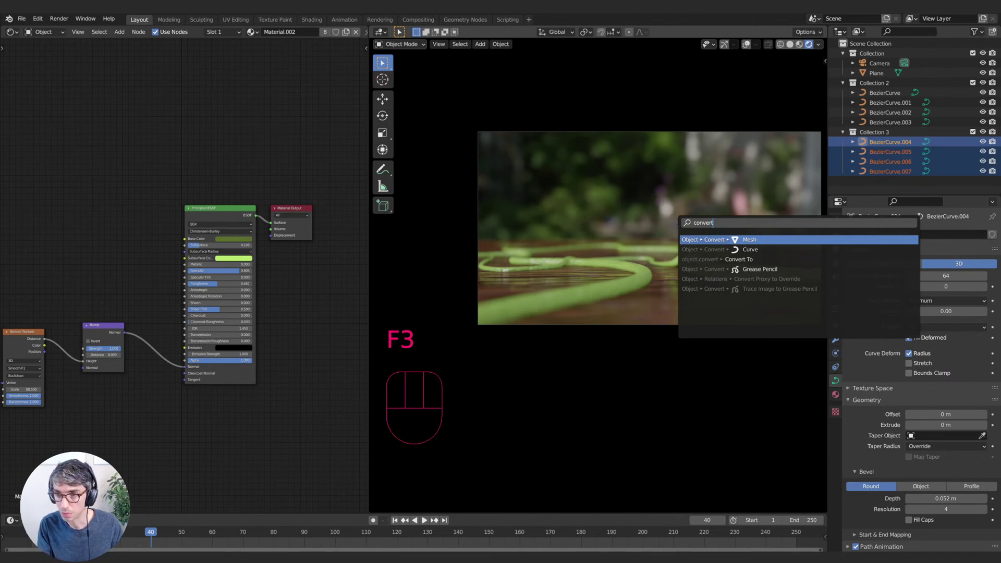
pyautogui.press('Return')
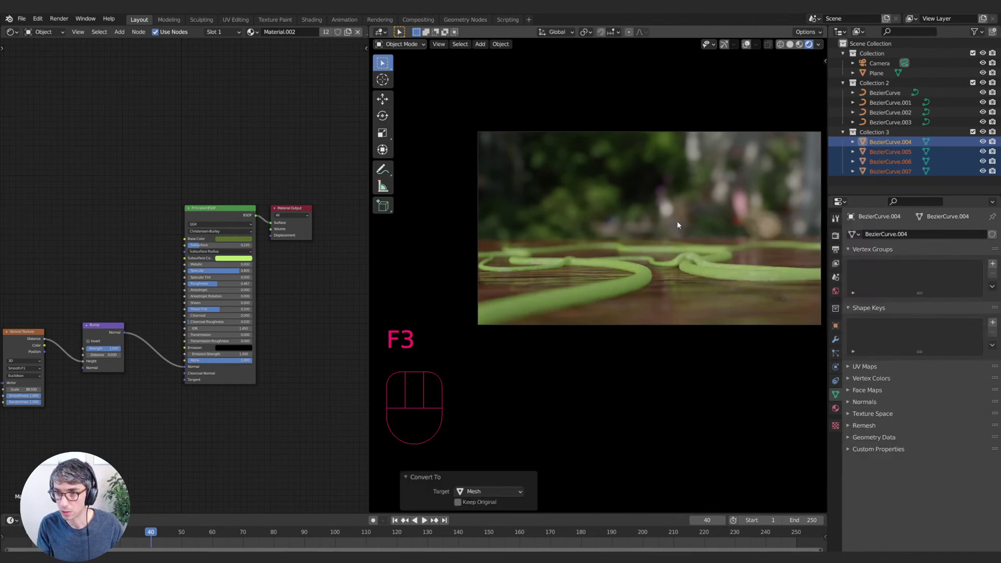
pyautogui.click(870, 83)
pyautogui.click(972, 83)
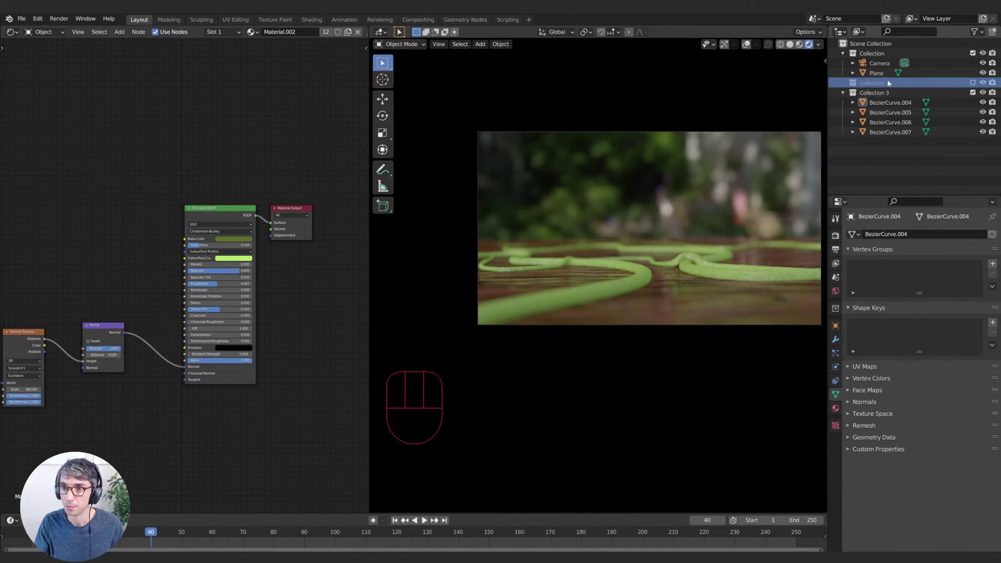
# - Add a particle system of type Hair to the Plane
pyautogui.click(887, 103)
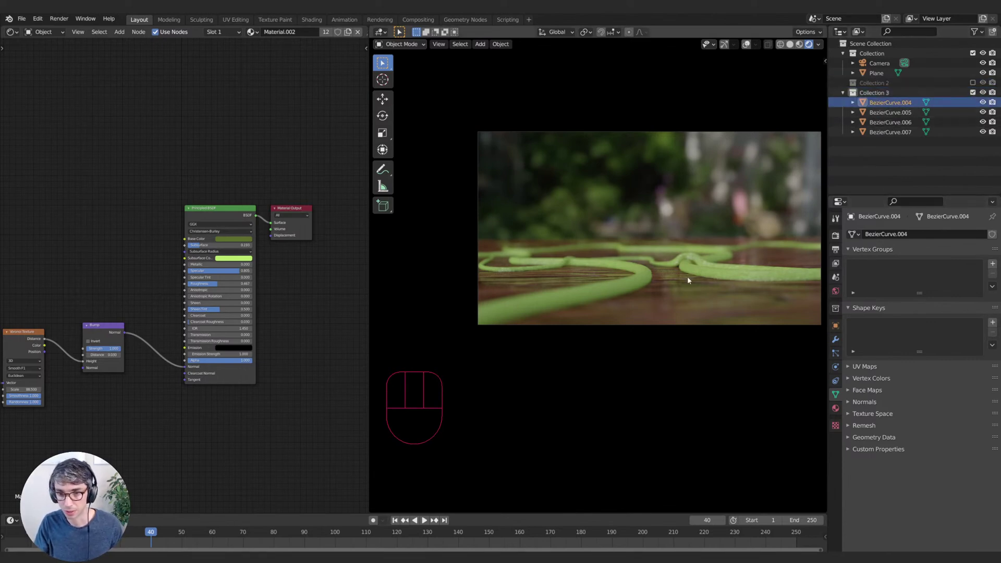
pyautogui.click(711, 276)
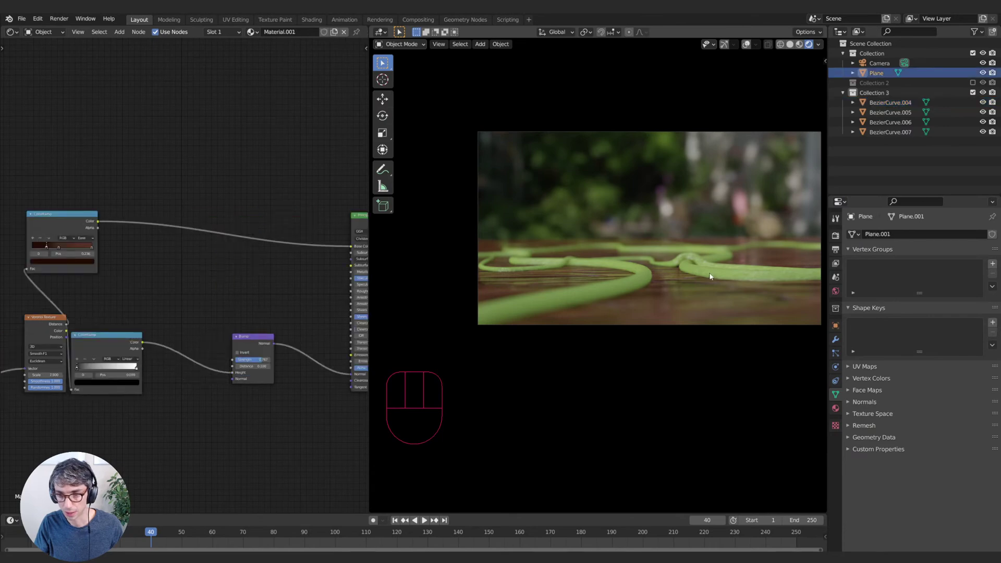
pyautogui.click(834, 353)
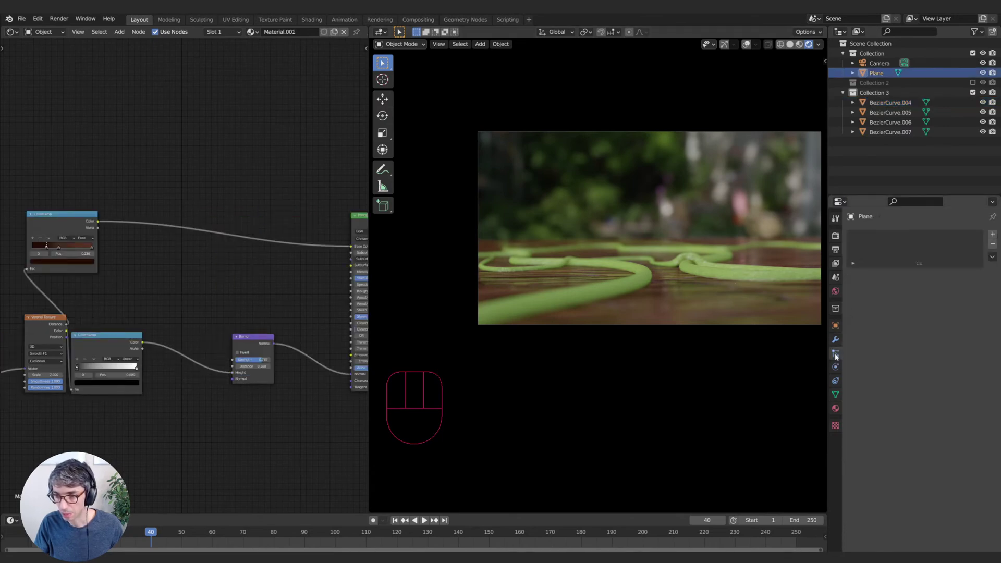
pyautogui.click(993, 234)
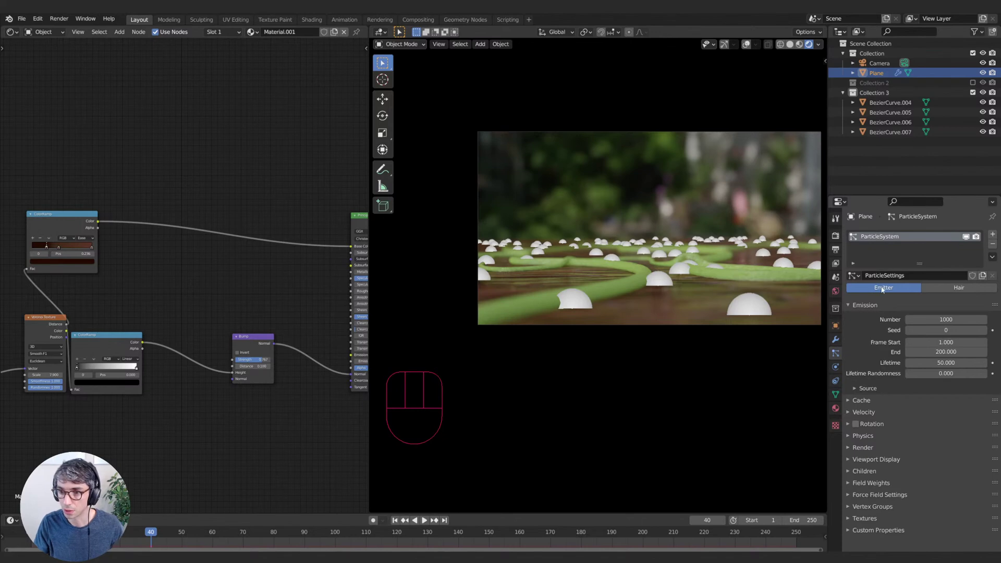
pyautogui.click(960, 288)
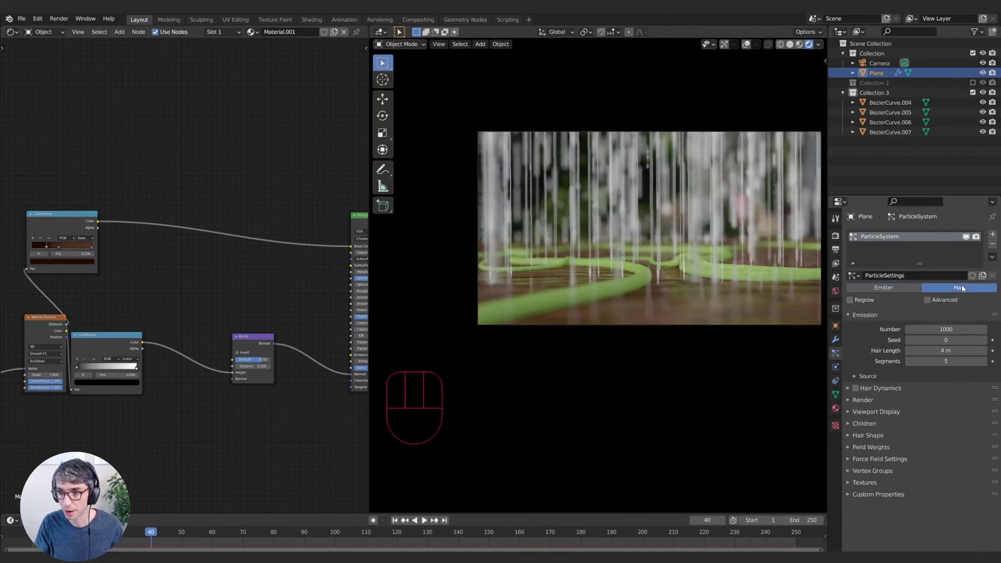
# - Set the hair length of the Plane's particle system to 0.1 m
pyautogui.click(946, 329)
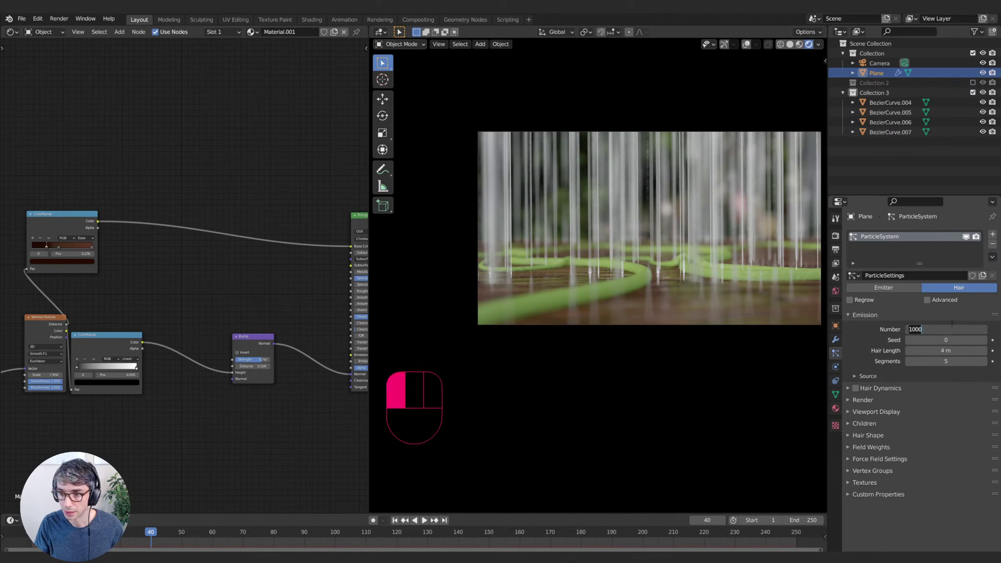
pyautogui.click(952, 351)
pyautogui.write('0.1')
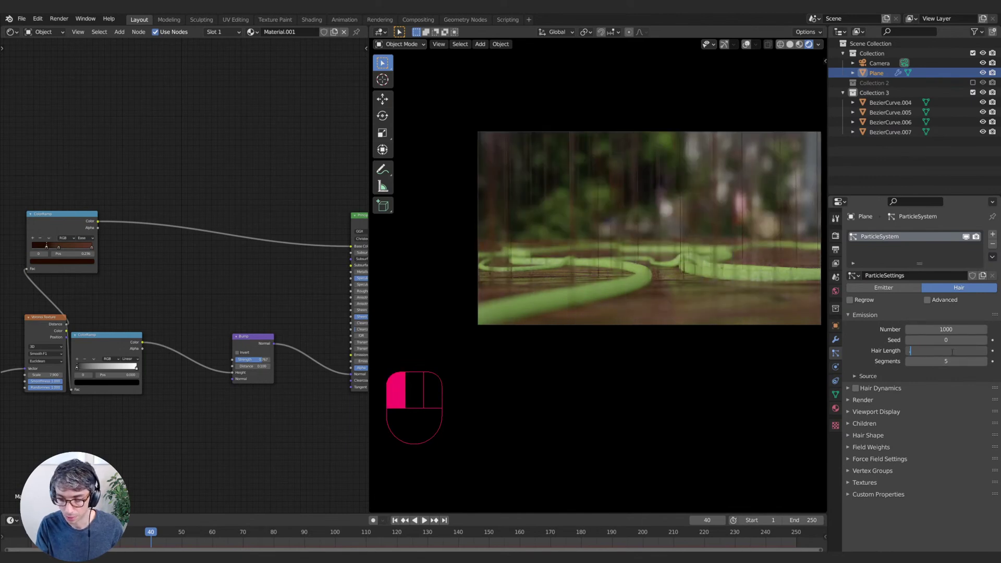
pyautogui.press('Return')
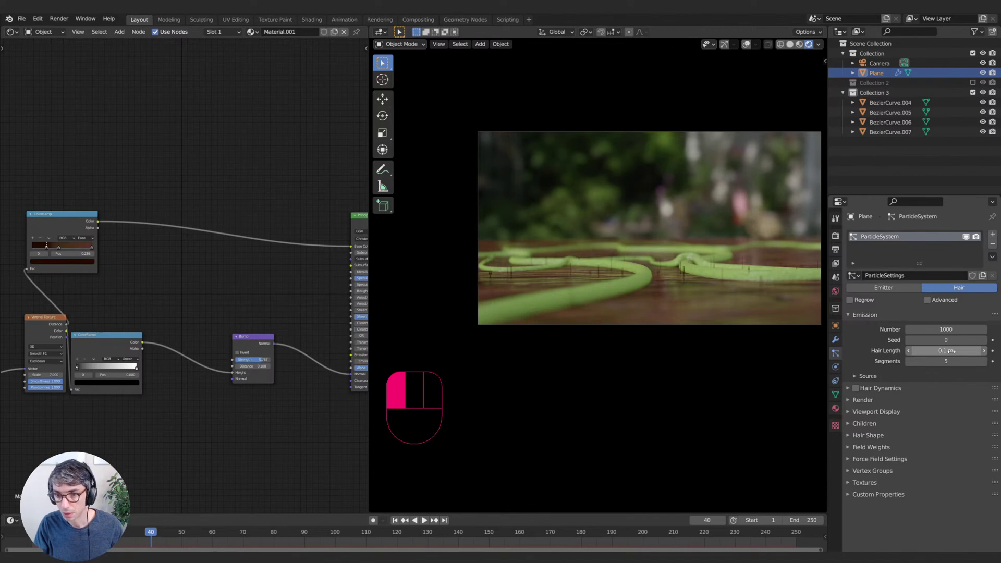
# - Remove the Plane's particle system and add a particle system of type Hair to the BezierCurve.004 mesh
pyautogui.click(993, 244)
pyautogui.click(886, 103)
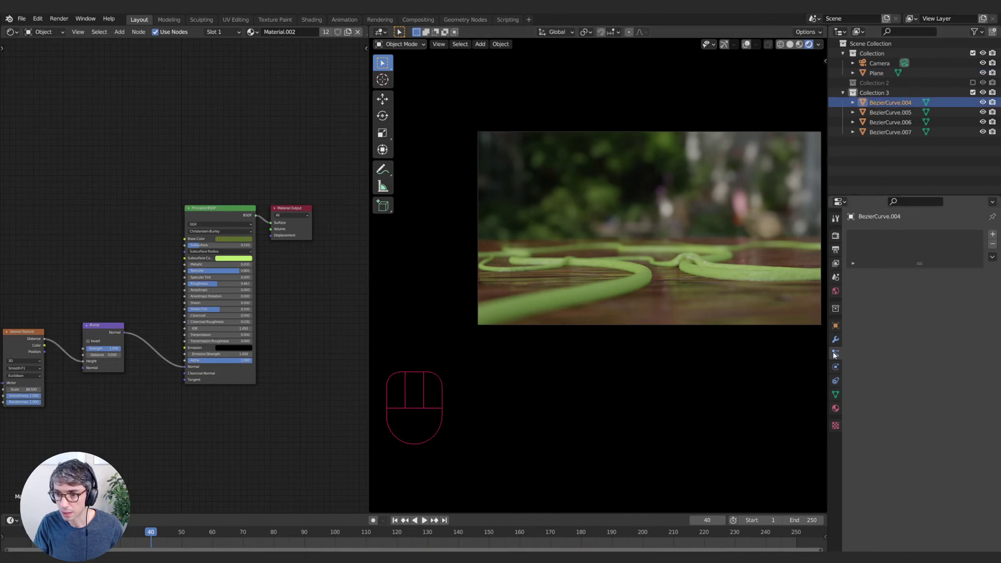
pyautogui.click(993, 235)
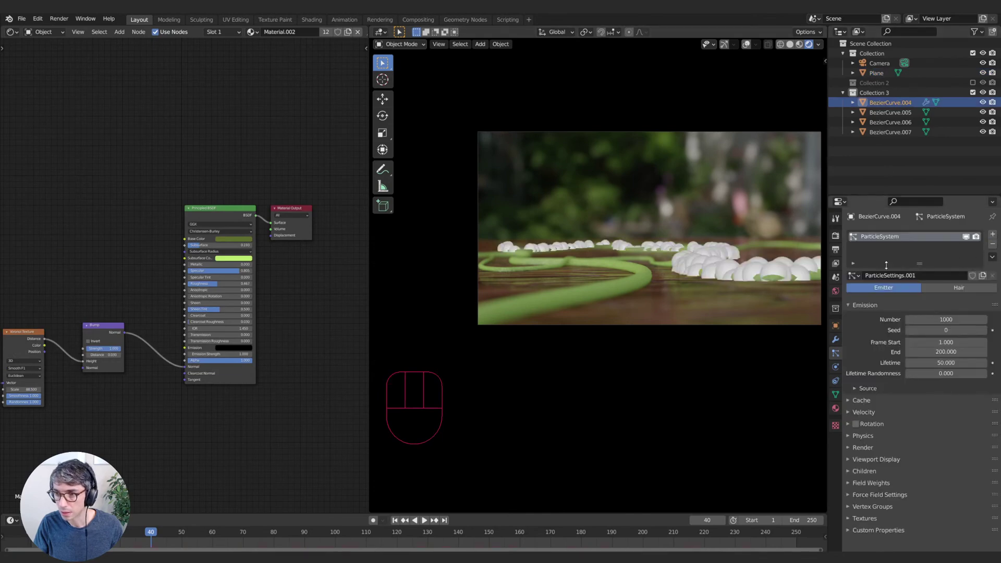
pyautogui.click(959, 288)
# - Set the vine's hair length to about 0.052 m and the number of hairs to 1684
pyautogui.click(948, 350)
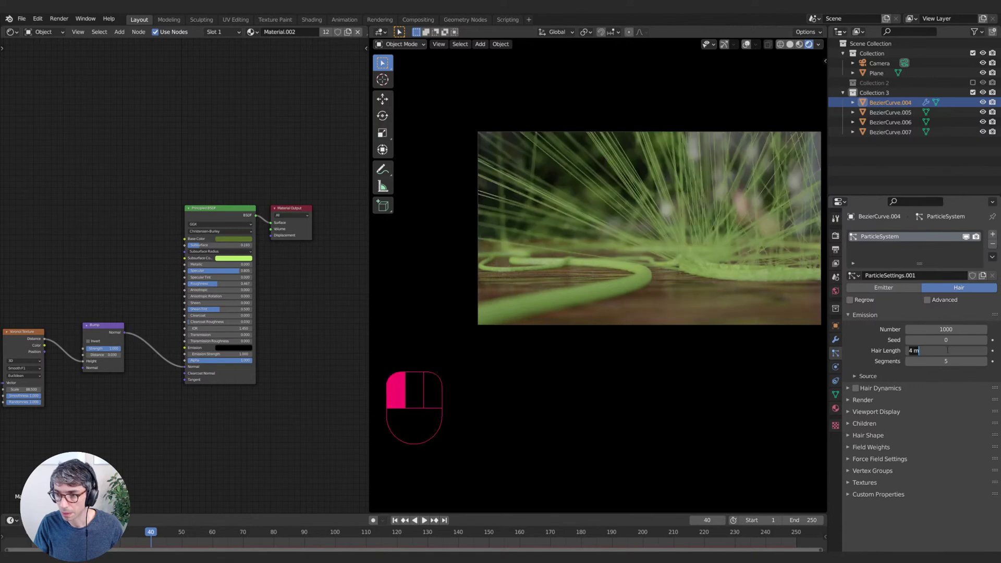
pyautogui.write('0.5')
pyautogui.press('Return')
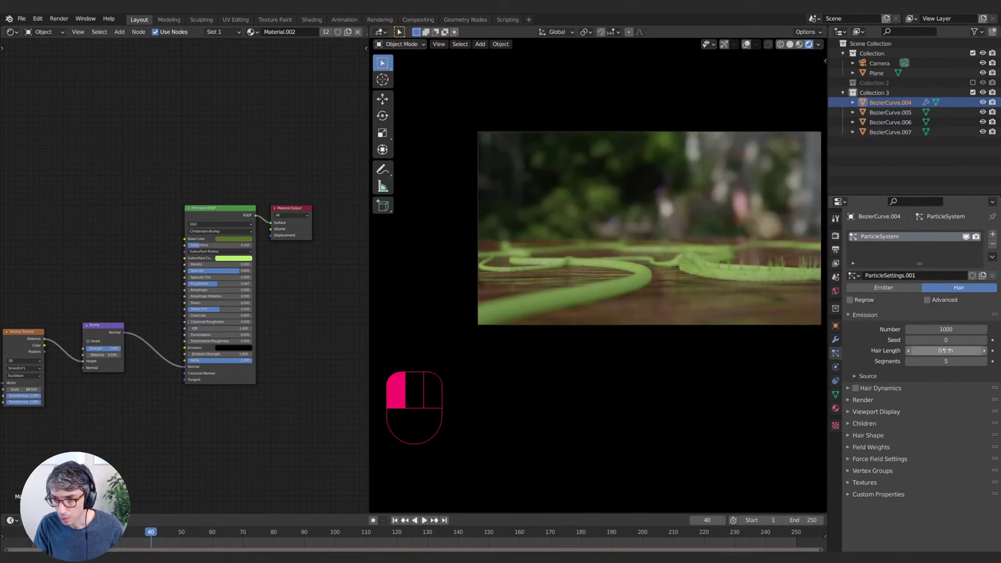
pyautogui.moveTo(945, 351); pyautogui.dragTo(937, 351)
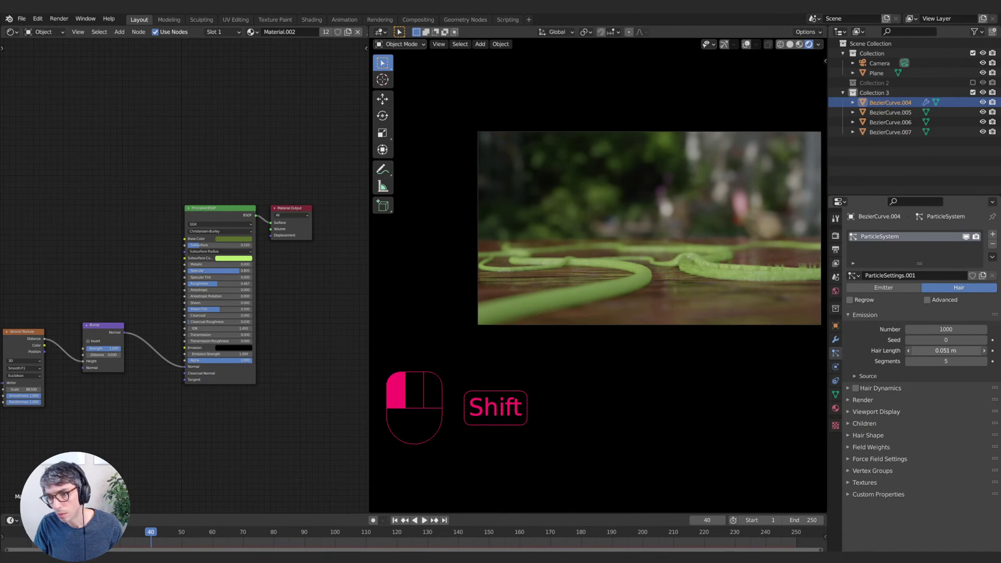
pyautogui.keyDown('shift'); pyautogui.moveTo(938, 351); pyautogui.dragTo(961, 329); pyautogui.keyUp('shift')
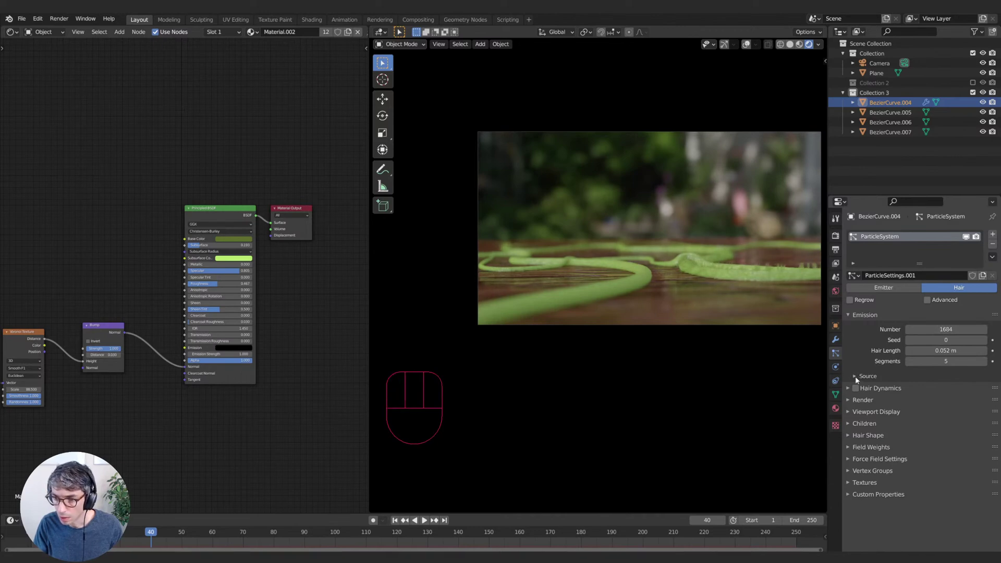
# - Emit the hairs from Faces with Random distribution and Even Distribution off, and raise the hair length to 0.102 m
pyautogui.click(855, 377)
pyautogui.moveTo(946, 390); pyautogui.dragTo(931, 424)
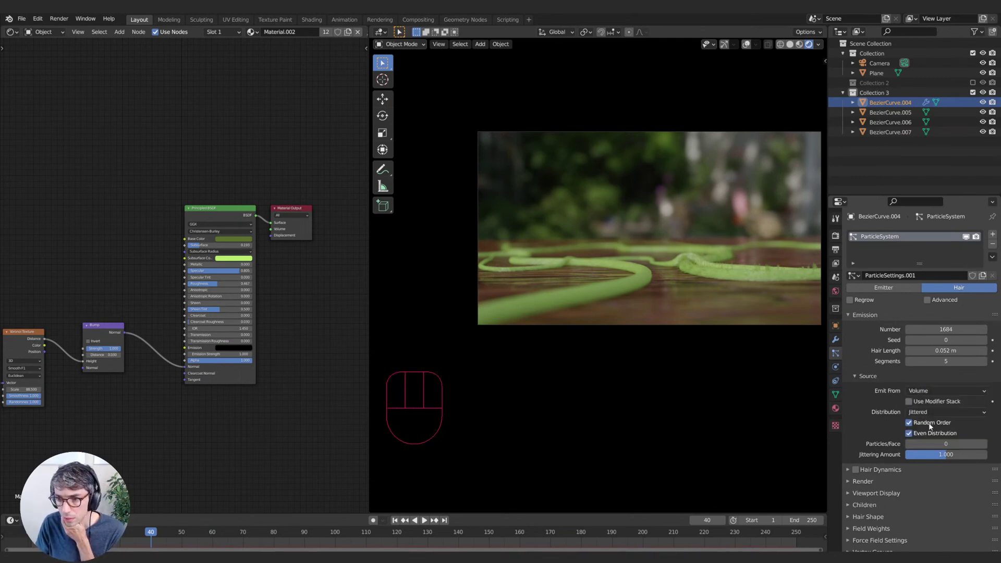
pyautogui.moveTo(930, 388); pyautogui.dragTo(921, 436)
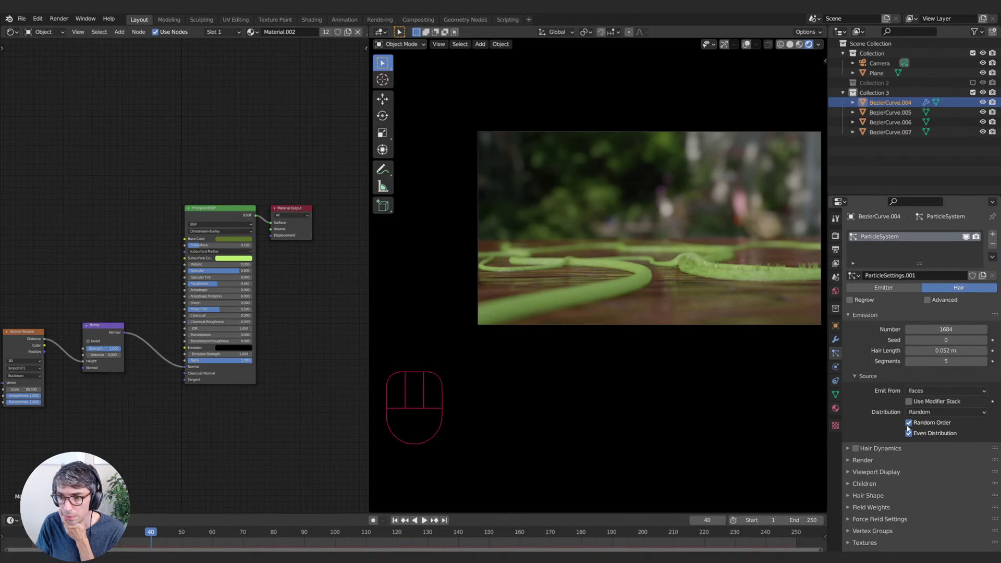
pyautogui.click(909, 435)
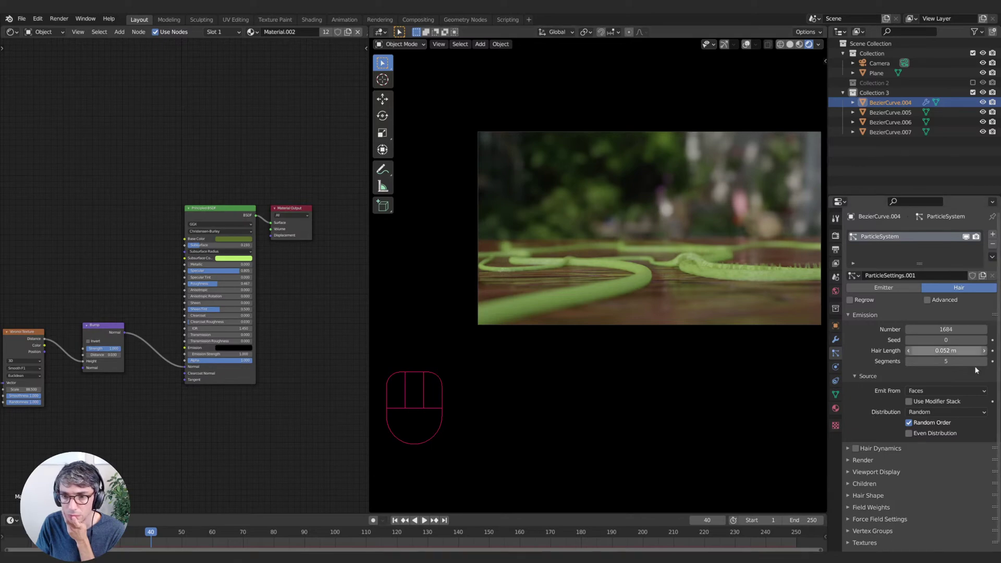
pyautogui.scroll(-1, 885, 449)
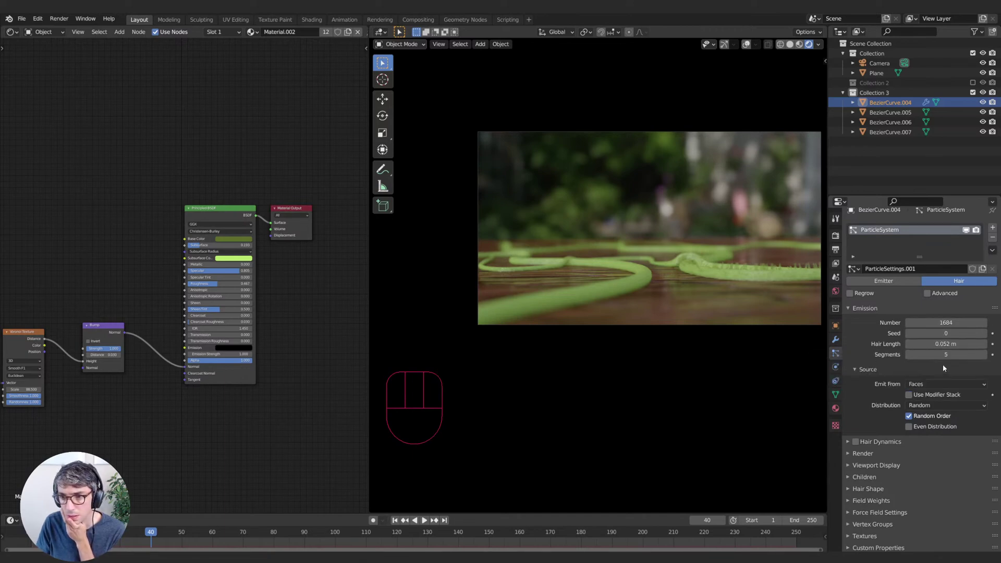
pyautogui.moveTo(938, 344); pyautogui.dragTo(991, 344)
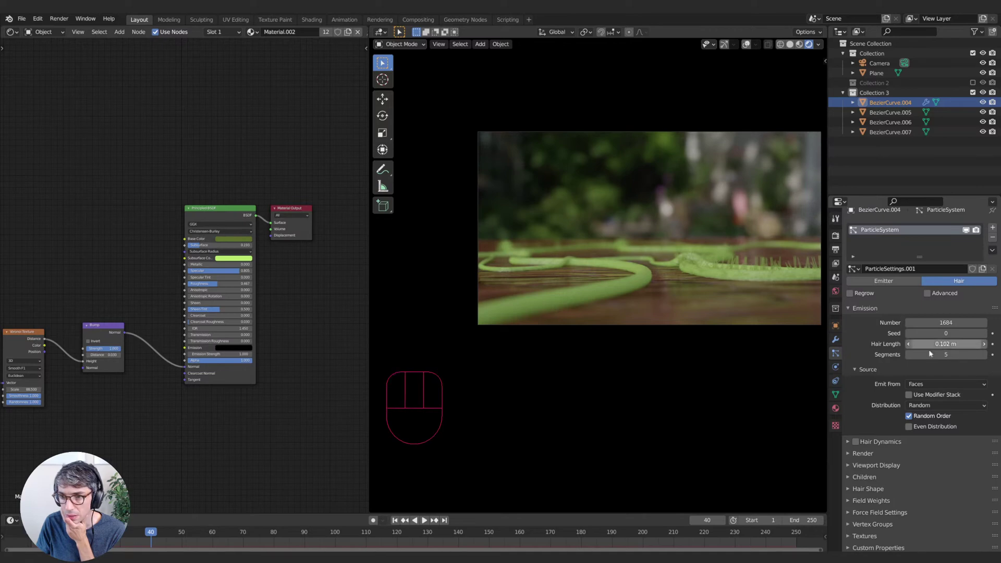
# - Set the hair shape's root diameter to 0.081 m, with a diameter scale of 0.01
pyautogui.click(864, 490)
pyautogui.scroll(-3, 863, 493)
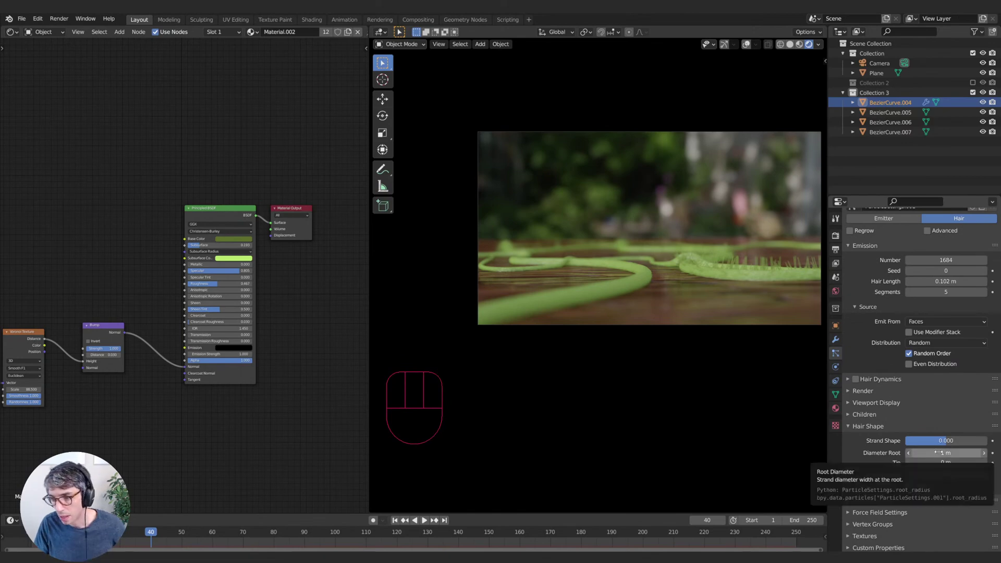
pyautogui.keyDown('shift'); pyautogui.moveTo(941, 453); pyautogui.dragTo(947, 475); pyautogui.keyUp('shift')
pyautogui.click(949, 475)
pyautogui.write('1')
pyautogui.press('Return')
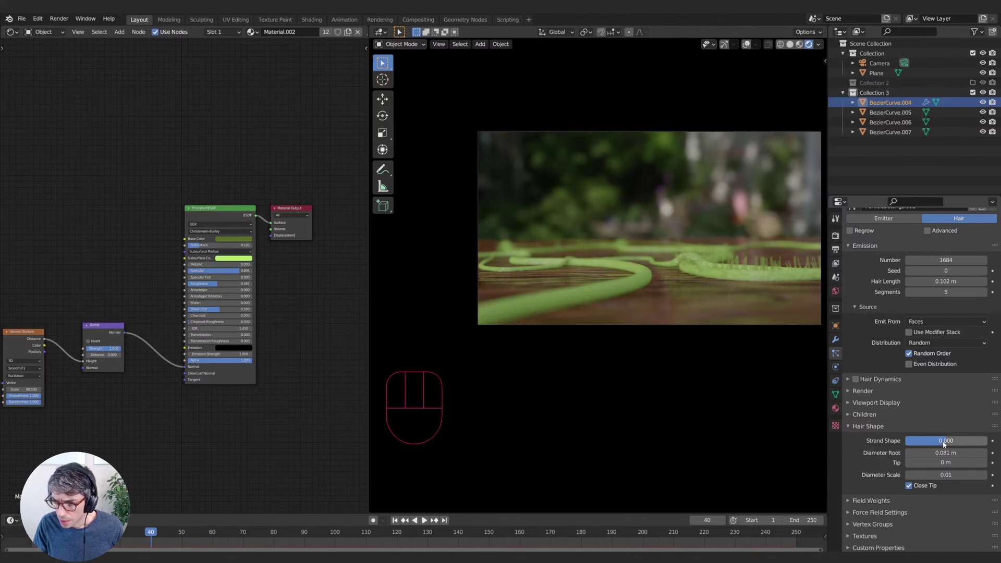
pyautogui.moveTo(944, 440)
pyautogui.mouseDown()
pyautogui.moveTo(914, 440)
pyautogui.moveTo(944, 441)
pyautogui.mouseUp()
# - Enable Interpolated children for the vine's hairs and set the child length to 0.686
pyautogui.click(855, 427)
pyautogui.click(850, 415)
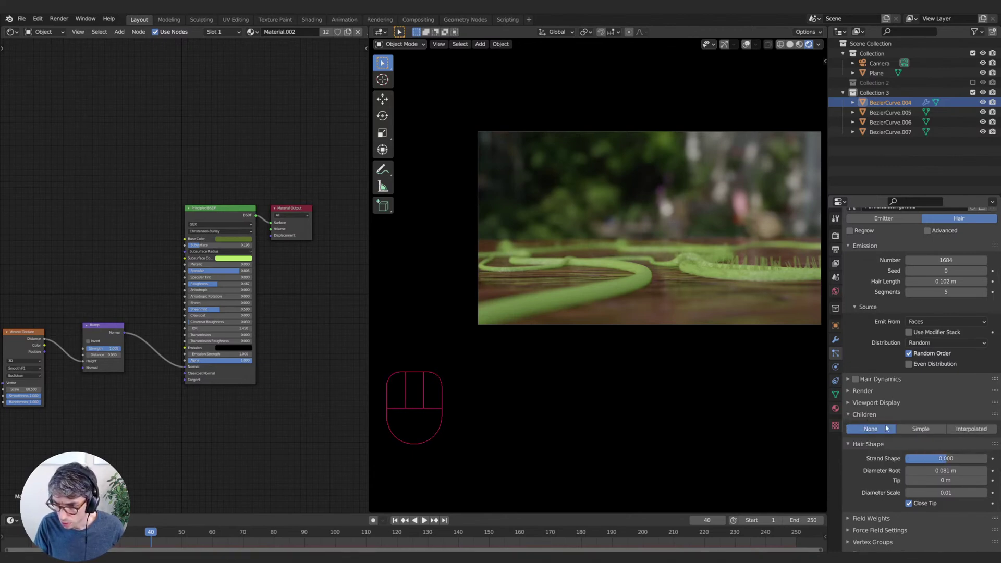
pyautogui.click(920, 428)
pyautogui.click(962, 428)
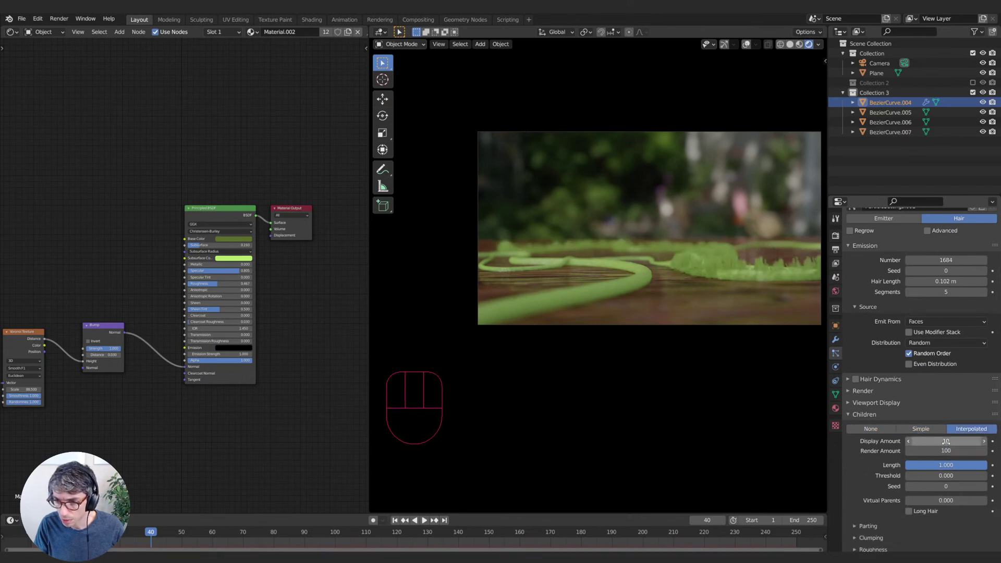
pyautogui.keyDown('shift'); pyautogui.moveTo(948, 442); pyautogui.dragTo(909, 487); pyautogui.keyUp('shift')
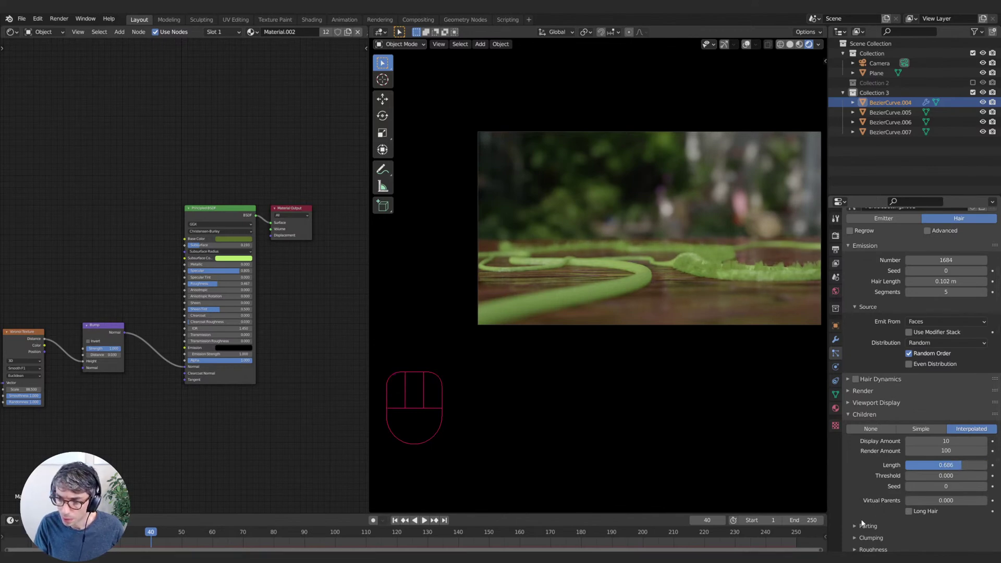
# - Try the Clump and Shape settings for the child hairs and reset them to 0
pyautogui.scroll(-1, 855, 531)
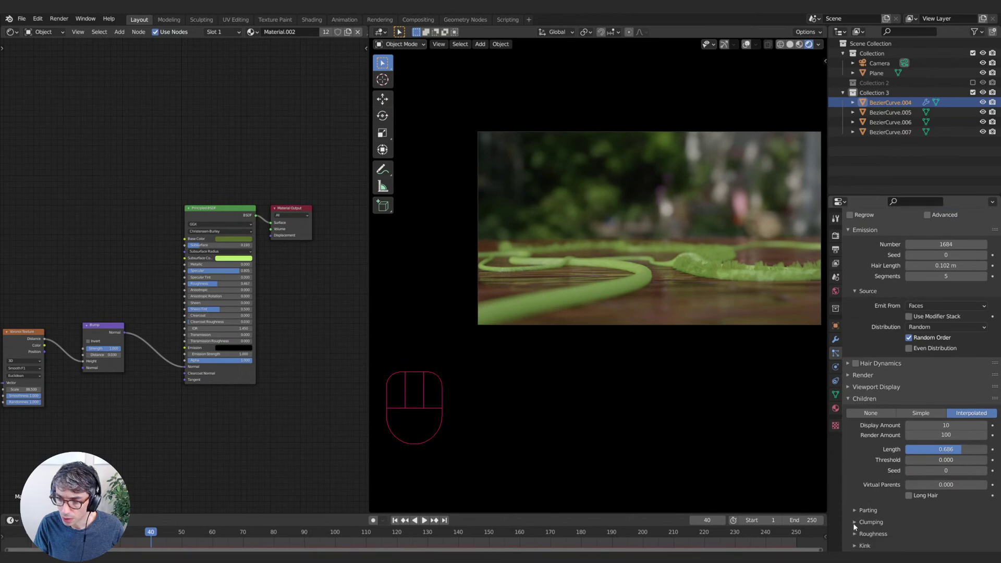
pyautogui.click(854, 523)
pyautogui.scroll(-4, 856, 525)
pyautogui.click(856, 507)
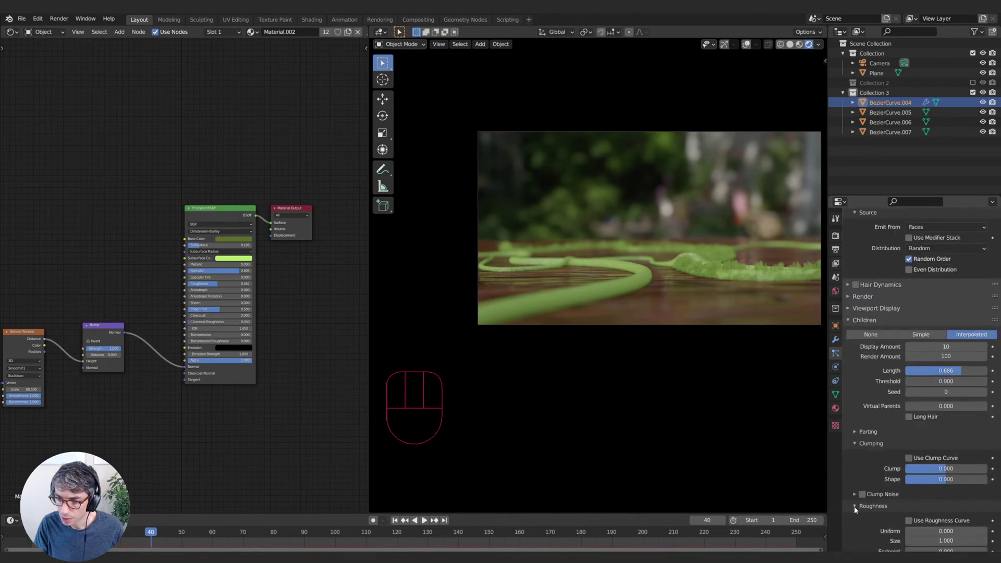
pyautogui.scroll(1, 874, 390)
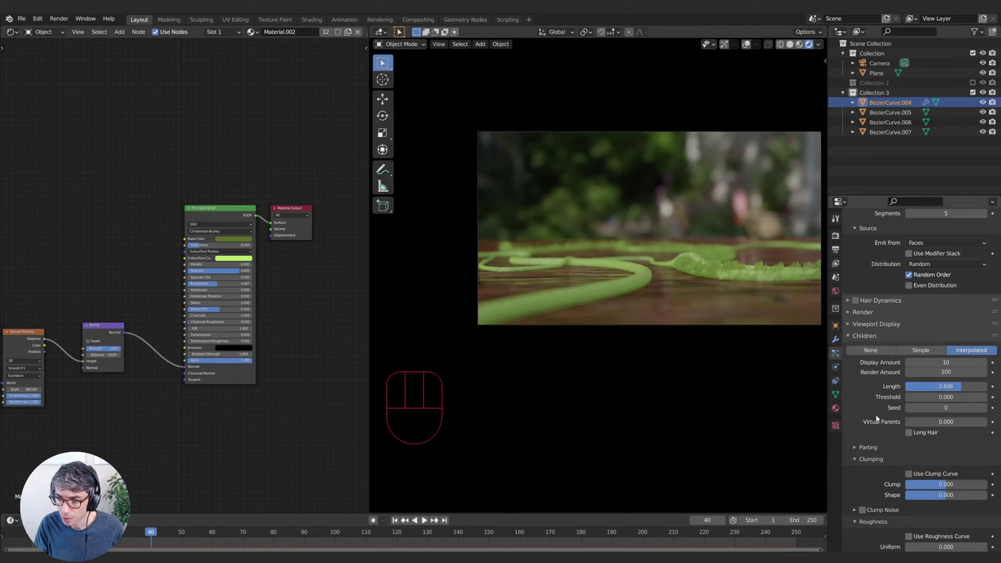
pyautogui.moveTo(948, 486)
pyautogui.mouseDown()
pyautogui.moveTo(928, 486)
pyautogui.moveTo(965, 495)
pyautogui.moveTo(942, 495)
pyautogui.moveTo(946, 485)
pyautogui.mouseUp()
pyautogui.doubleClick(938, 495)
pyautogui.write('0')
pyautogui.press('Return')
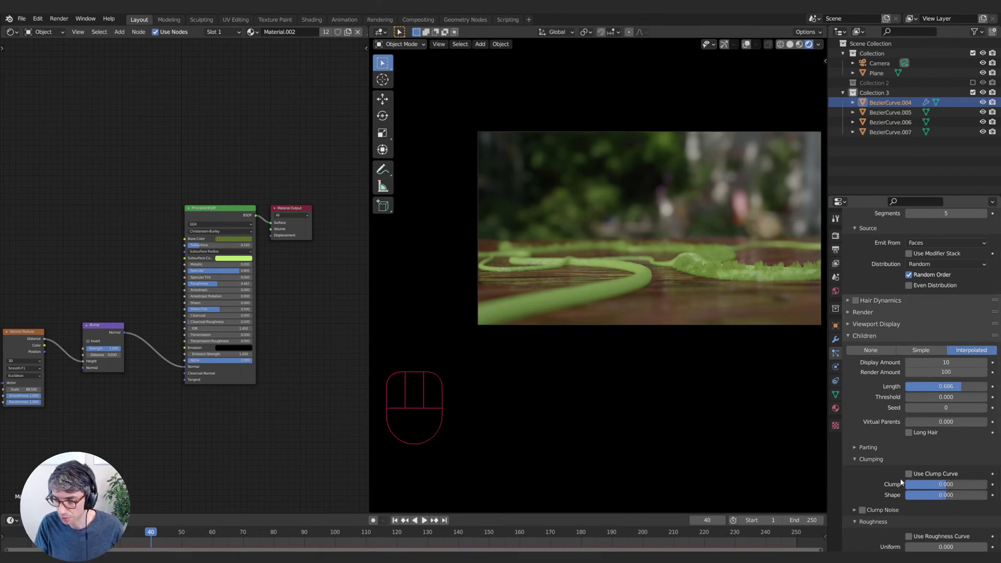
# - Set the kink type of the child hairs to Curl
pyautogui.scroll(-3, 889, 519)
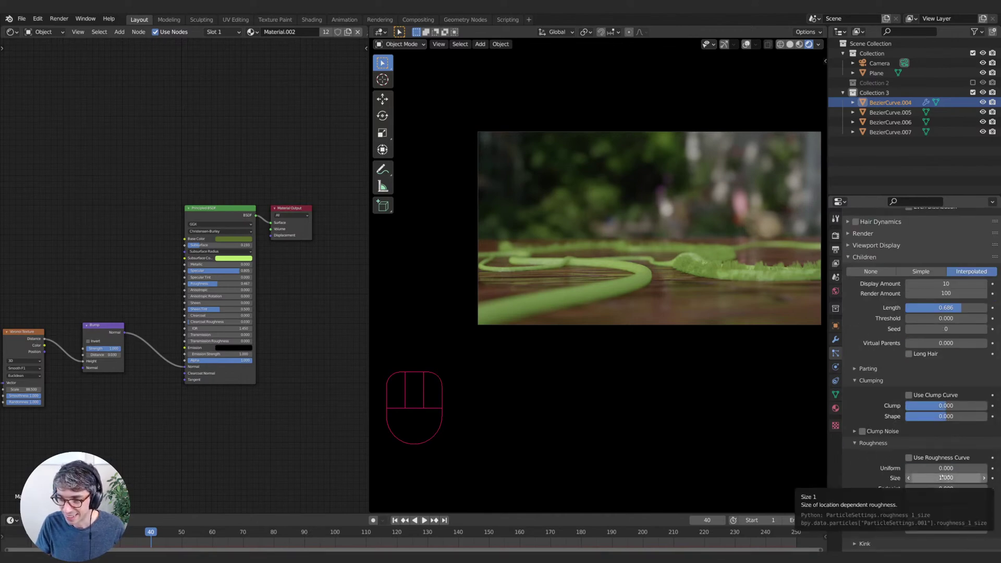
pyautogui.scroll(-4, 874, 516)
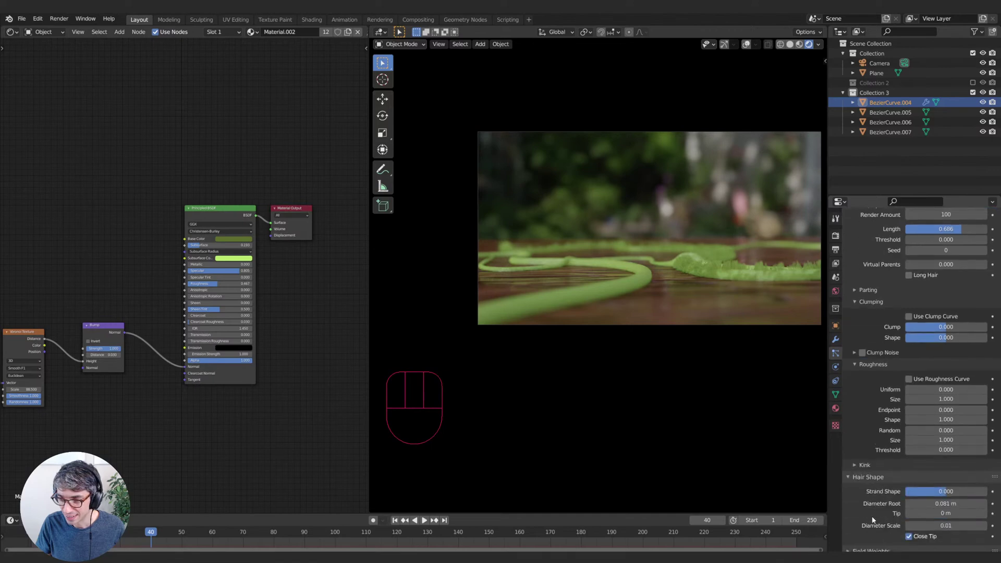
pyautogui.scroll(-1, 872, 519)
pyautogui.click(876, 451)
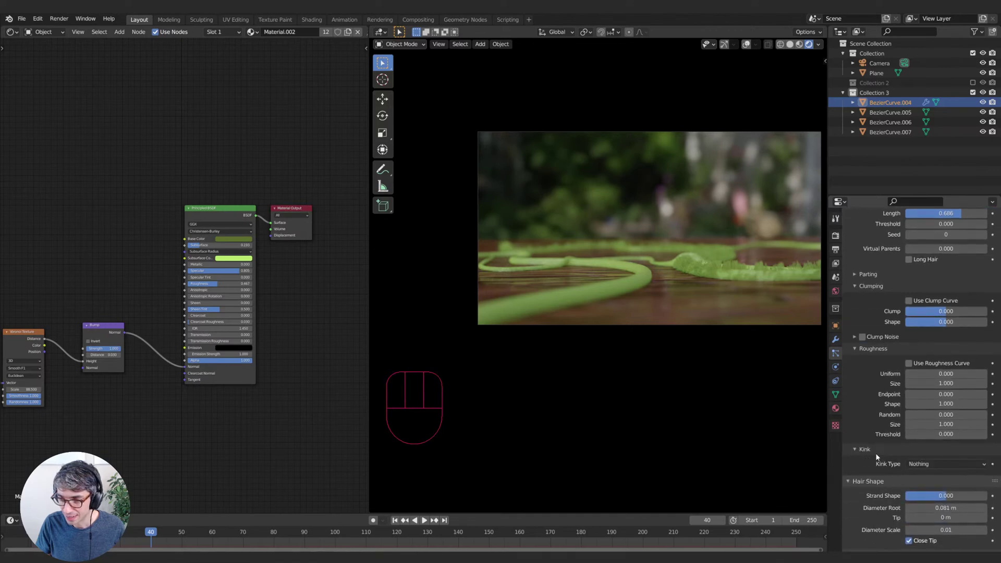
pyautogui.moveTo(930, 463); pyautogui.dragTo(922, 488)
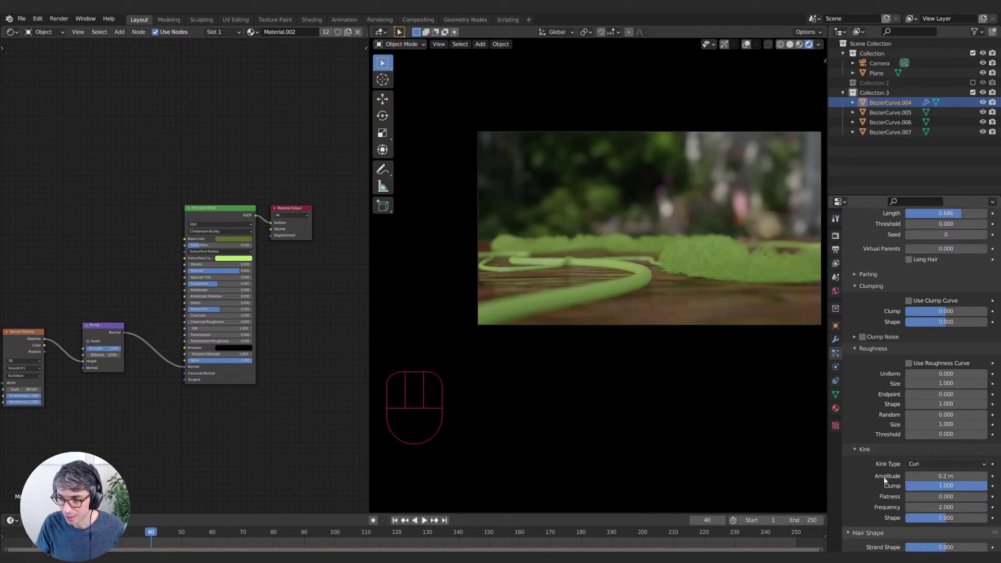
# - Reduce the children's display and render amounts to 1 and set their length to 0.514
pyautogui.scroll(5, 891, 385)
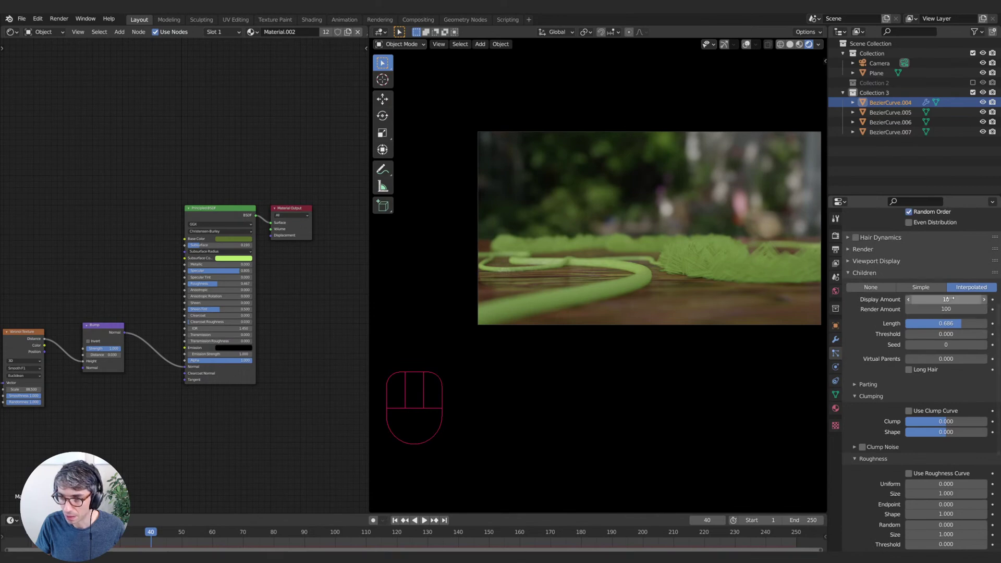
pyautogui.keyDown('shift'); pyautogui.moveTo(913, 300); pyautogui.dragTo(881, 300); pyautogui.keyUp('shift')
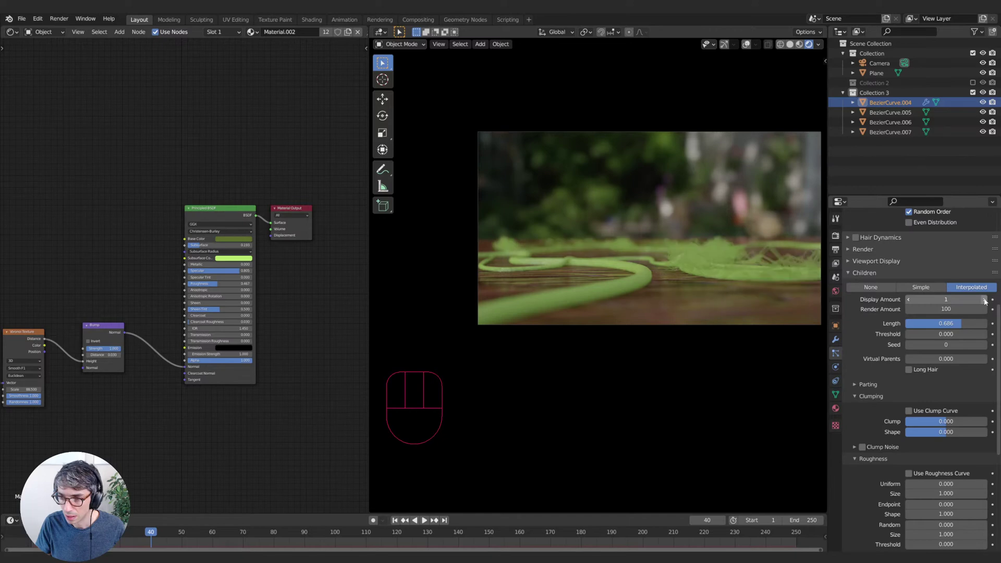
pyautogui.click(956, 309)
pyautogui.write('1')
pyautogui.press('Return')
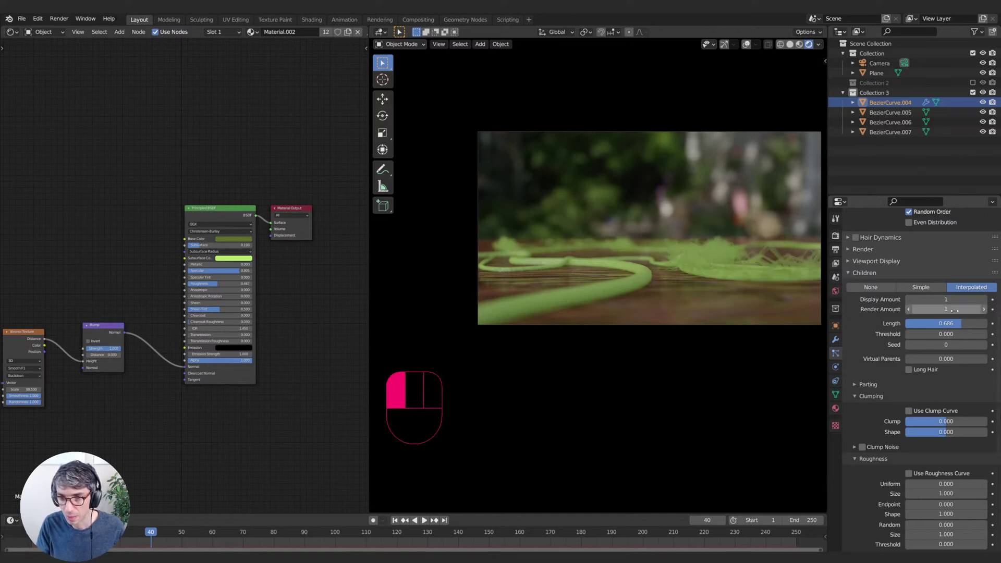
pyautogui.moveTo(958, 326)
pyautogui.mouseDown()
pyautogui.moveTo(910, 325)
pyautogui.moveTo(946, 326)
pyautogui.mouseUp()
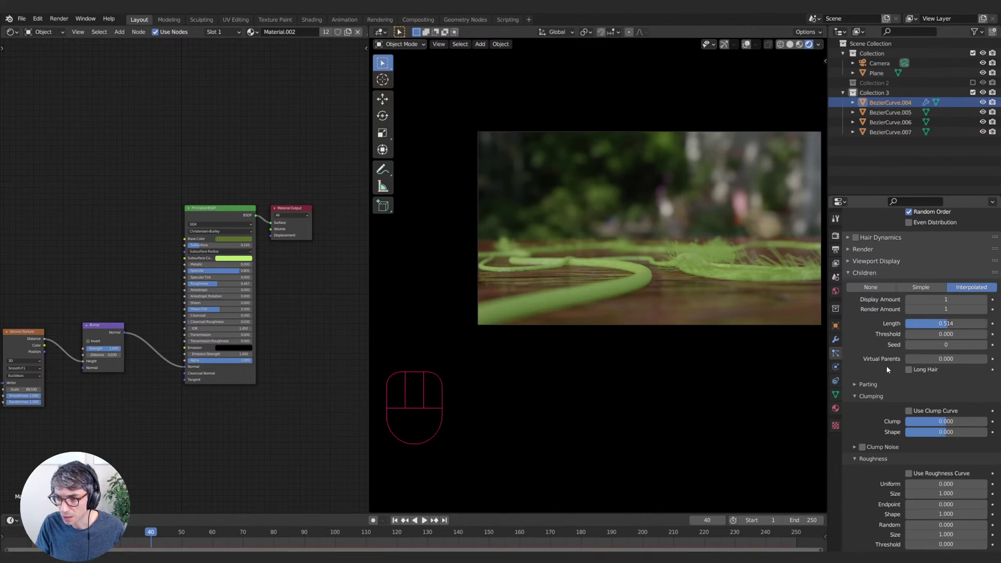
# - Review the hair system's parting, clumping, roughness, kink, hair shape and viewport display settings
pyautogui.click(863, 385)
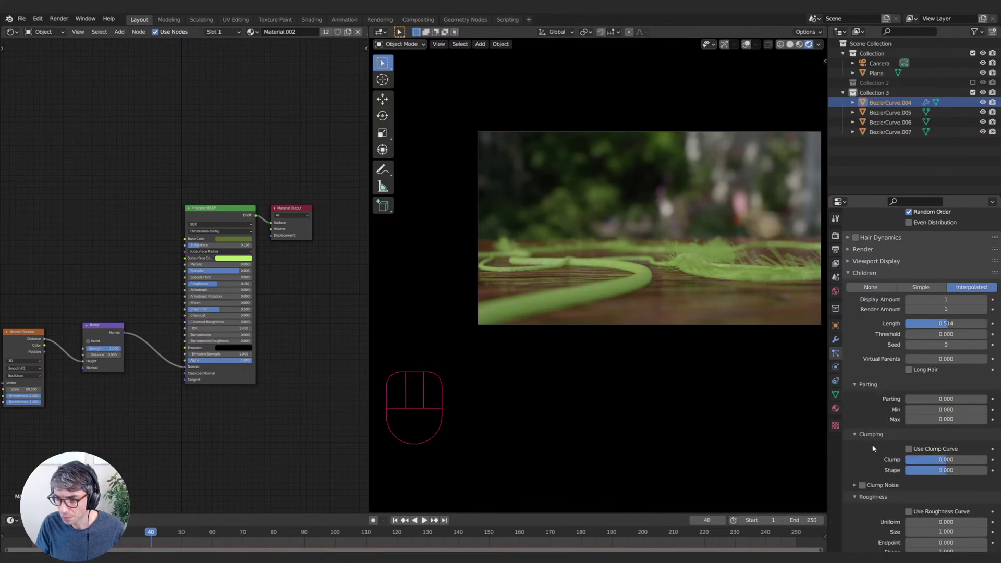
pyautogui.scroll(-2, 874, 448)
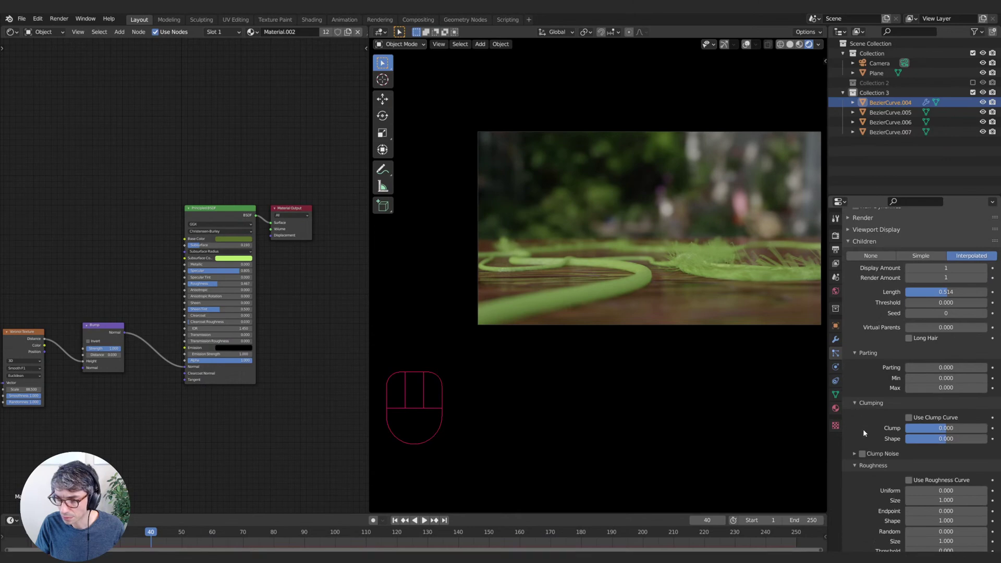
pyautogui.scroll(-10, 872, 471)
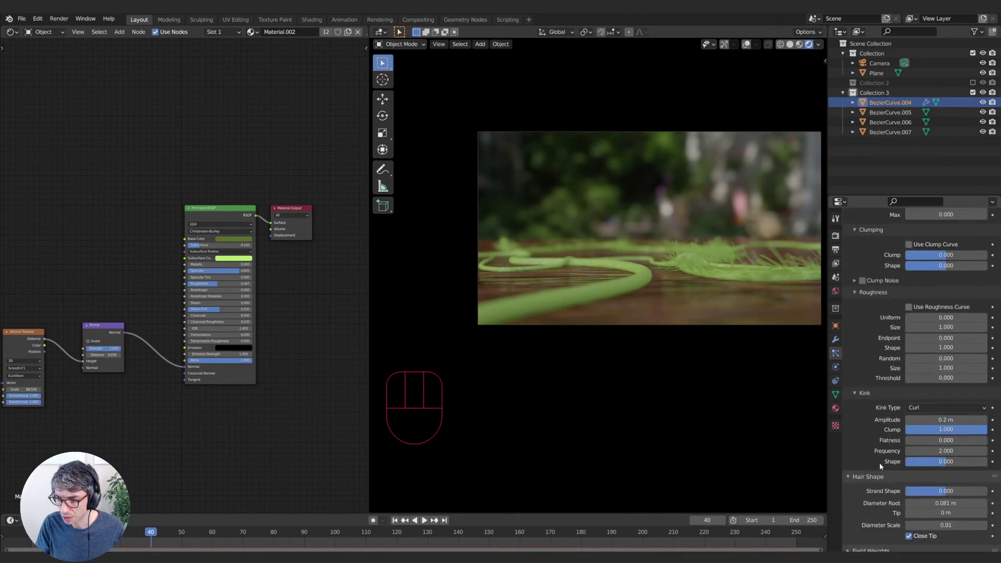
pyautogui.scroll(-2, 865, 474)
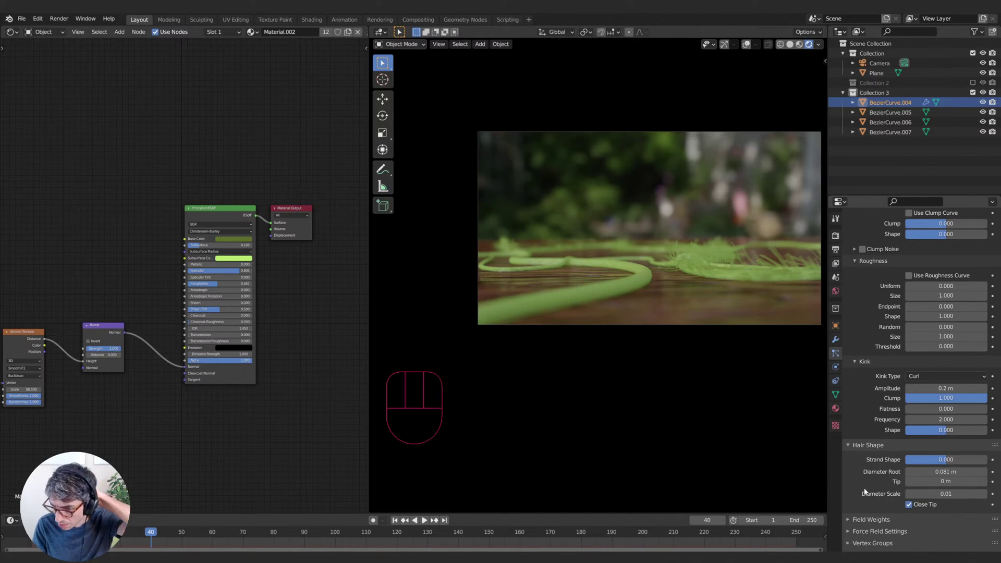
pyautogui.scroll(-1, 877, 498)
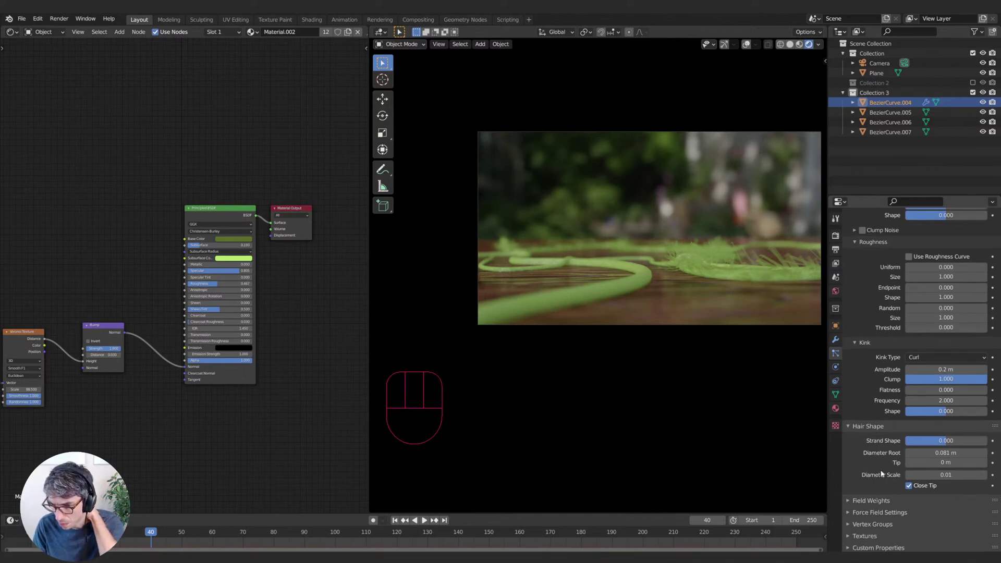
pyautogui.scroll(12, 871, 459)
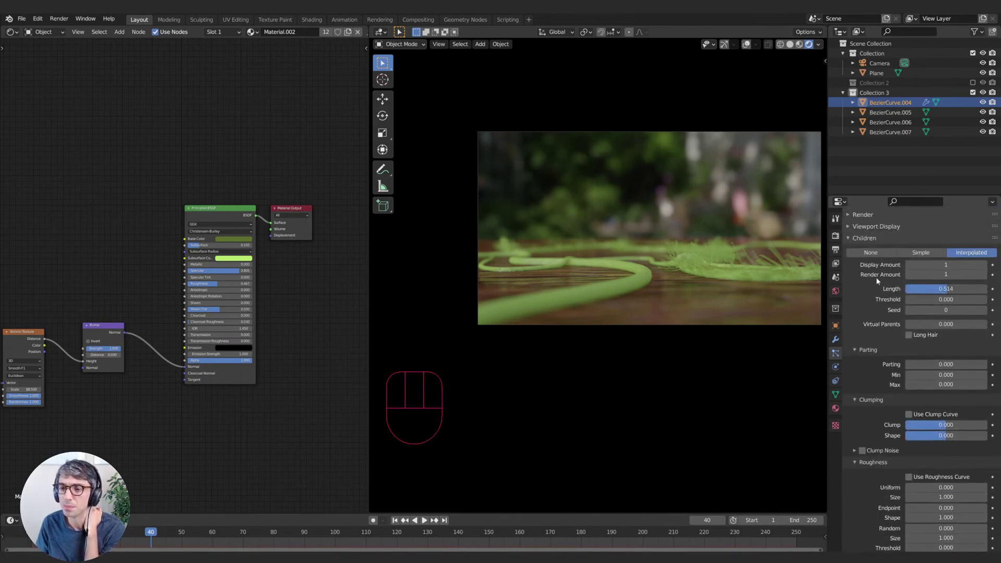
pyautogui.scroll(3, 882, 280)
pyautogui.click(880, 273)
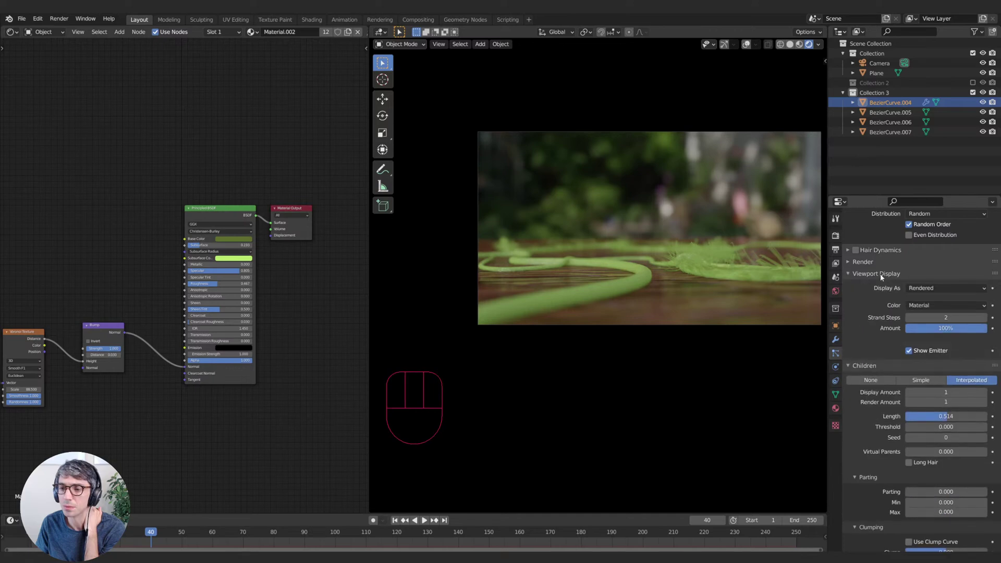
# - Set the hair system's viewport strand steps to 7
pyautogui.click(985, 318)
pyautogui.click(985, 318)
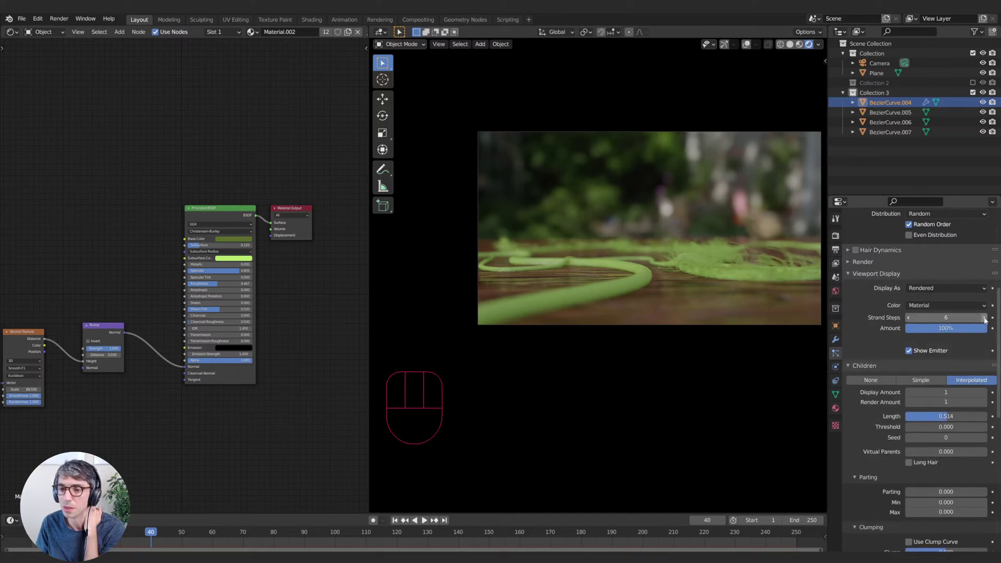
pyautogui.click(984, 319)
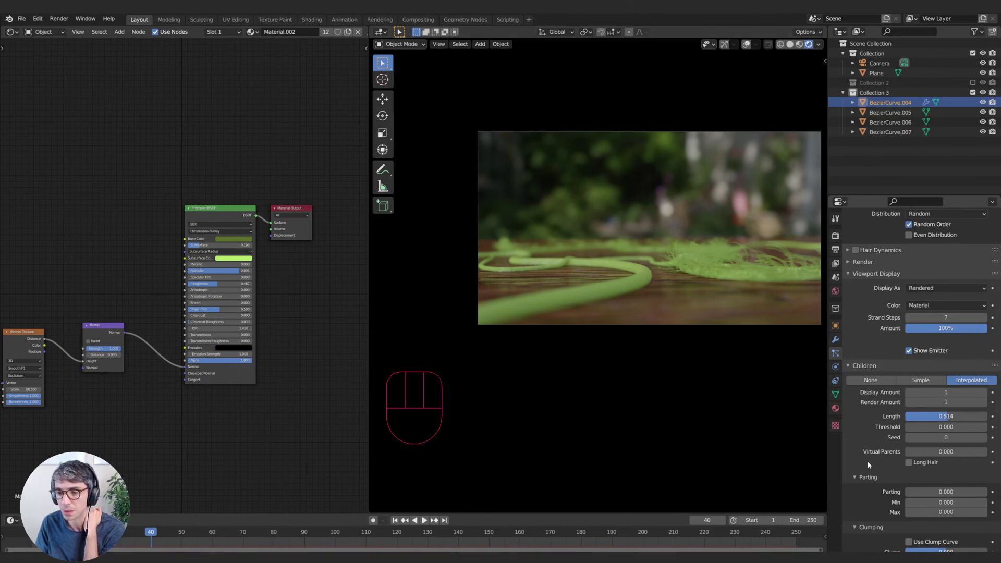
# - Set the Curl kink amplitude of the child hairs to -0.02 m
pyautogui.scroll(-8, 871, 461)
pyautogui.scroll(-5, 865, 474)
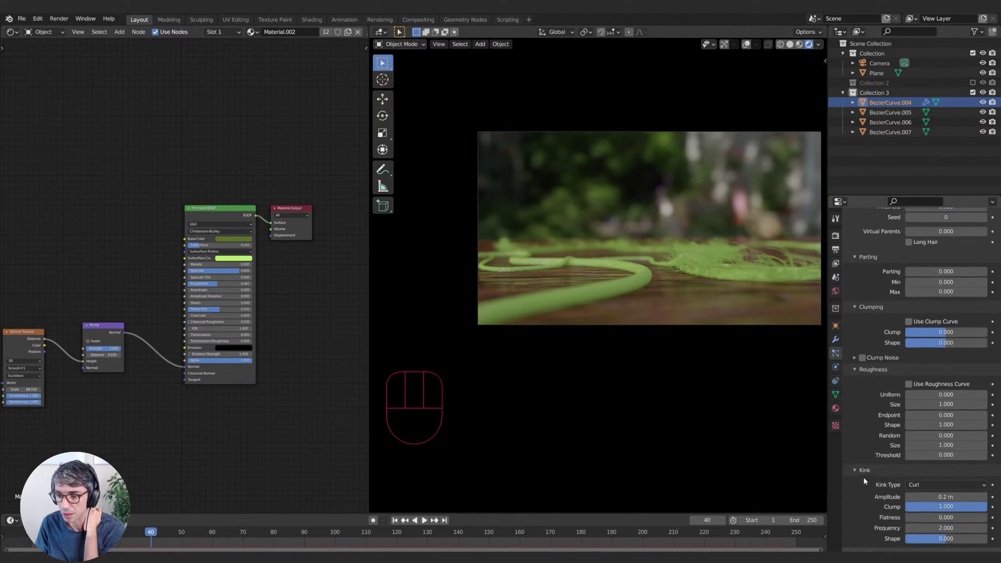
pyautogui.moveTo(941, 435); pyautogui.dragTo(918, 434)
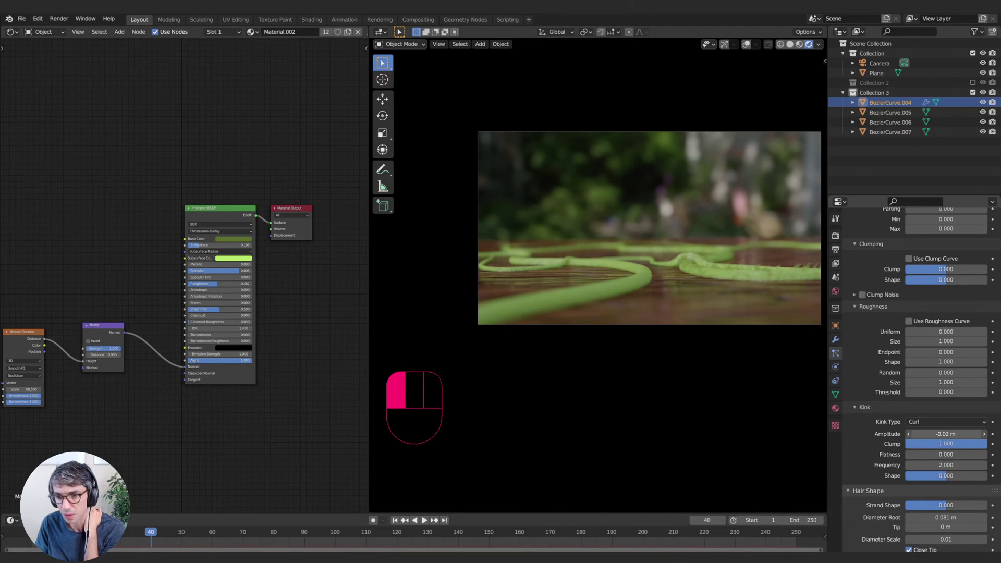
pyautogui.moveTo(918, 435); pyautogui.dragTo(920, 434)
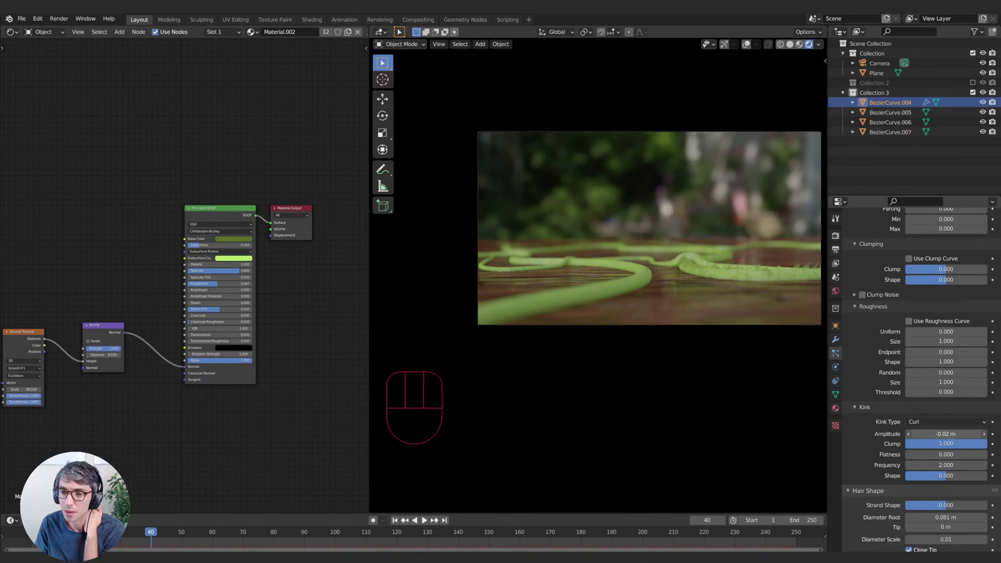
pyautogui.moveTo(938, 434); pyautogui.dragTo(882, 397)
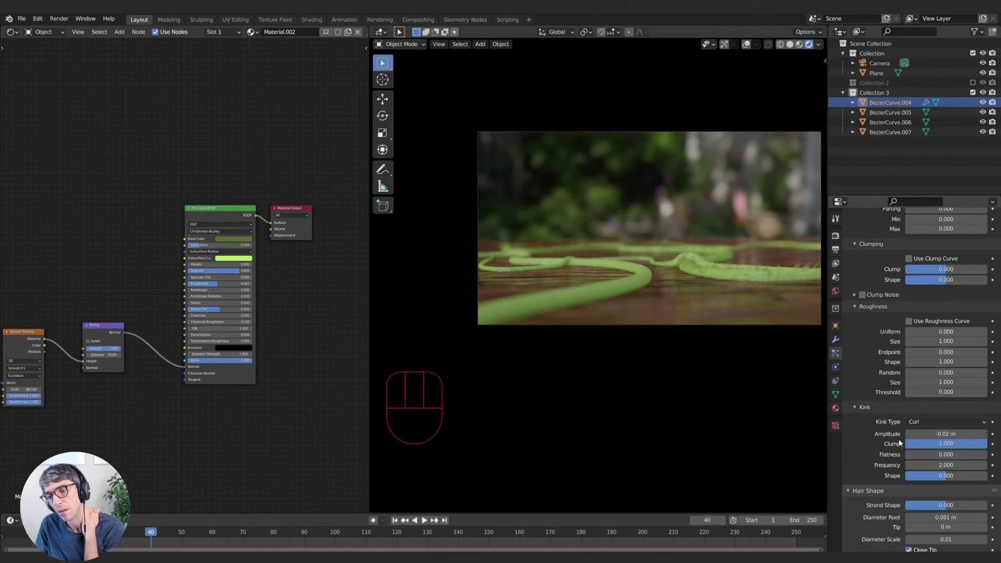
# - Set the length of the child hairs to 0.600
pyautogui.scroll(2, 859, 361)
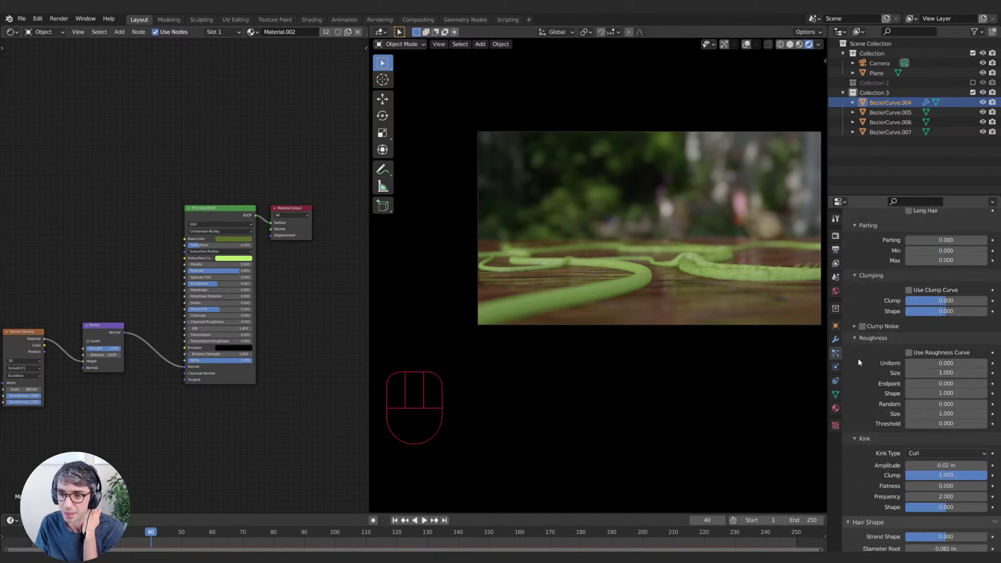
pyautogui.scroll(5, 860, 365)
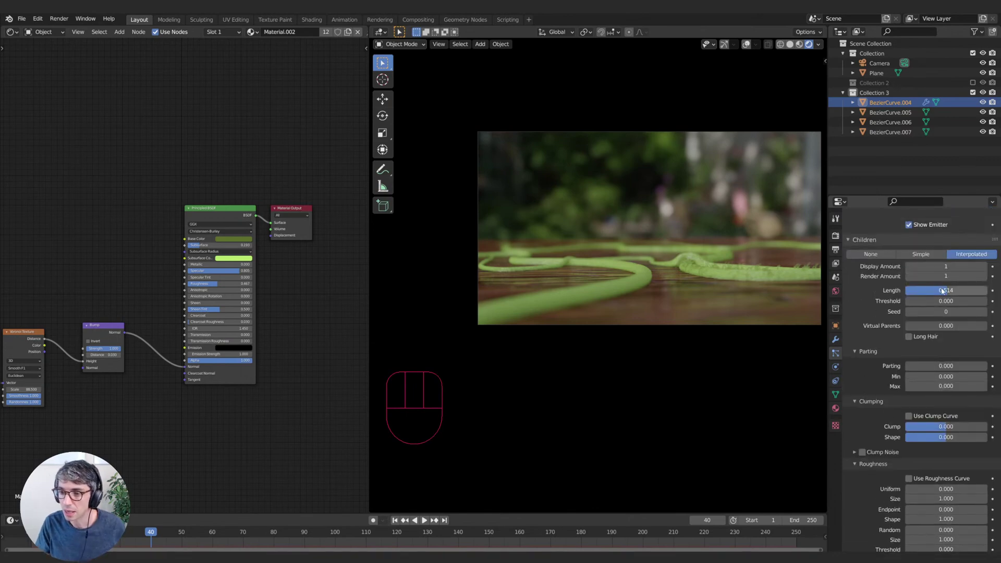
pyautogui.moveTo(941, 291)
pyautogui.mouseDown()
pyautogui.moveTo(974, 291)
pyautogui.moveTo(934, 291)
pyautogui.moveTo(956, 291)
pyautogui.mouseUp()
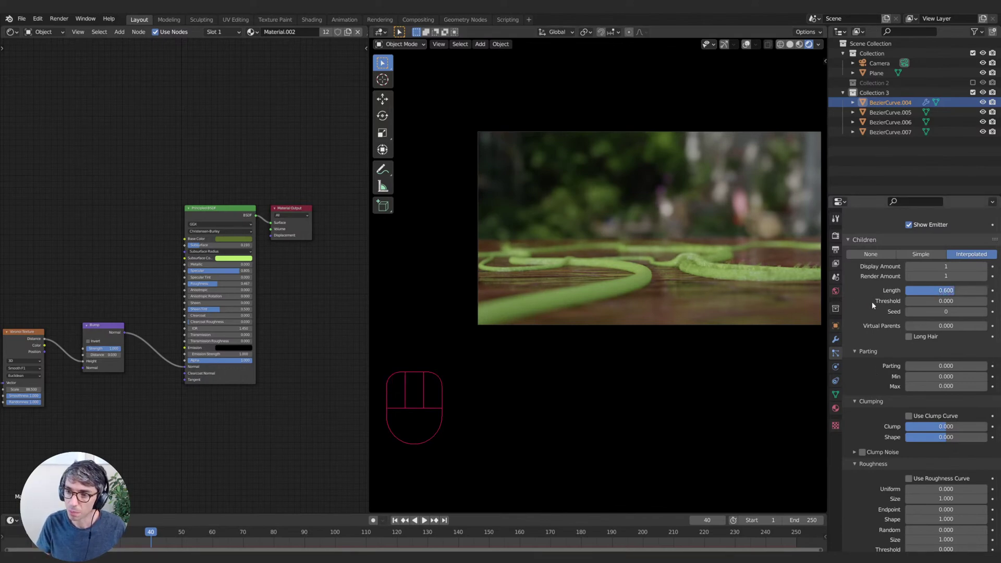
# - Add a particle system to the foreground vine, BezierCurve.005
pyautogui.click(637, 286)
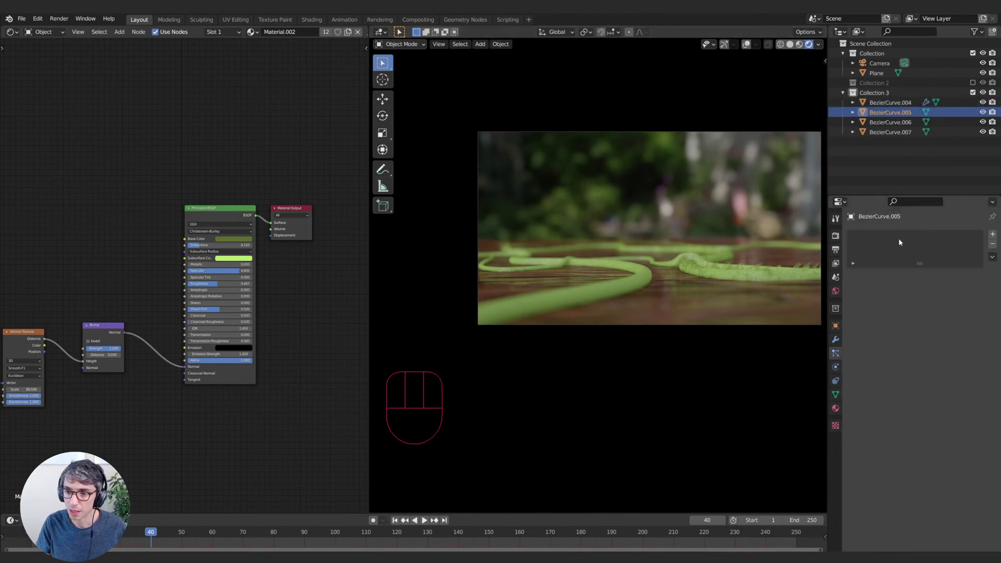
pyautogui.click(895, 289)
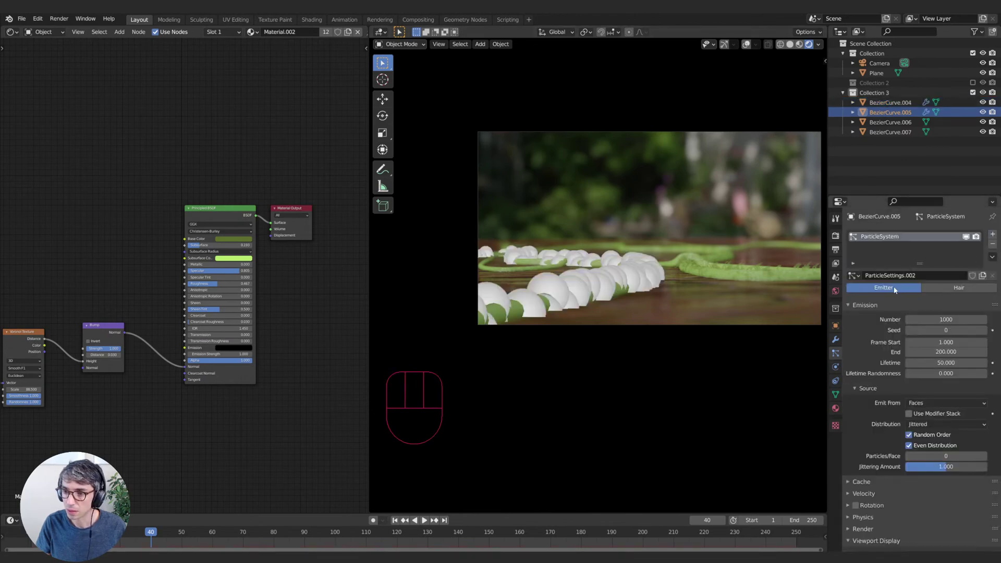
pyautogui.click(852, 275)
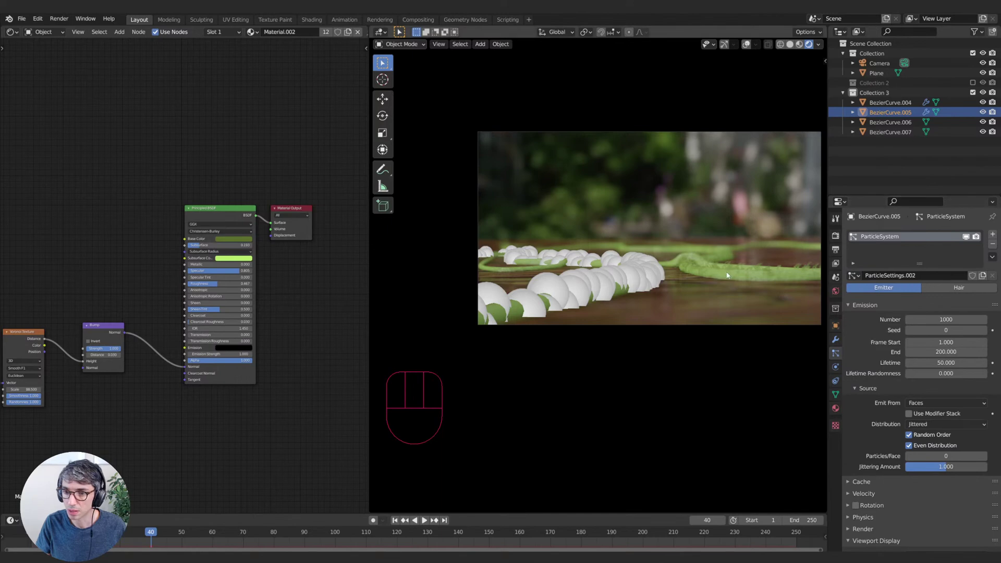
# - Rename the particle settings of the BezierCurve.004 vine to Fur
pyautogui.click(774, 280)
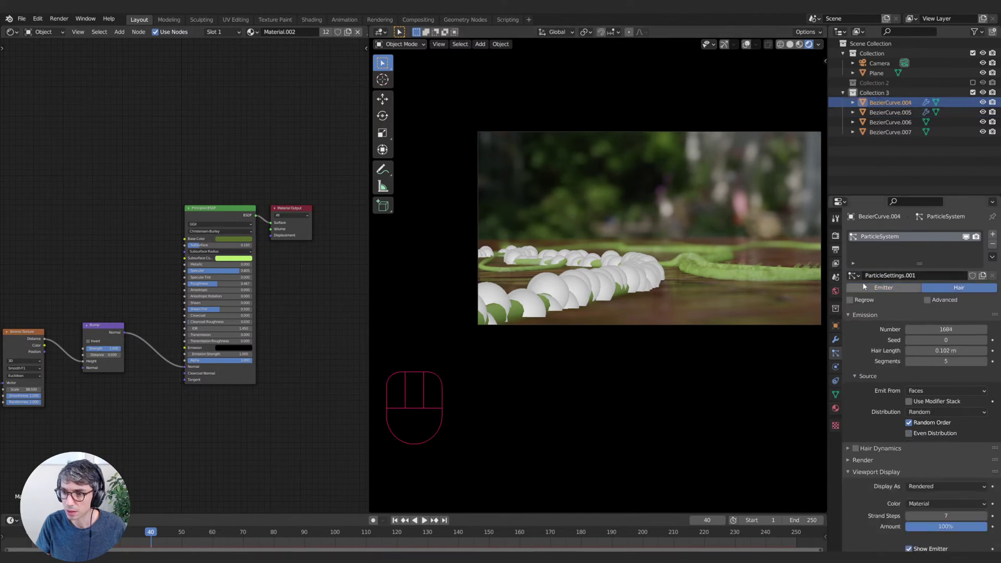
pyautogui.click(896, 275)
pyautogui.write('Fur')
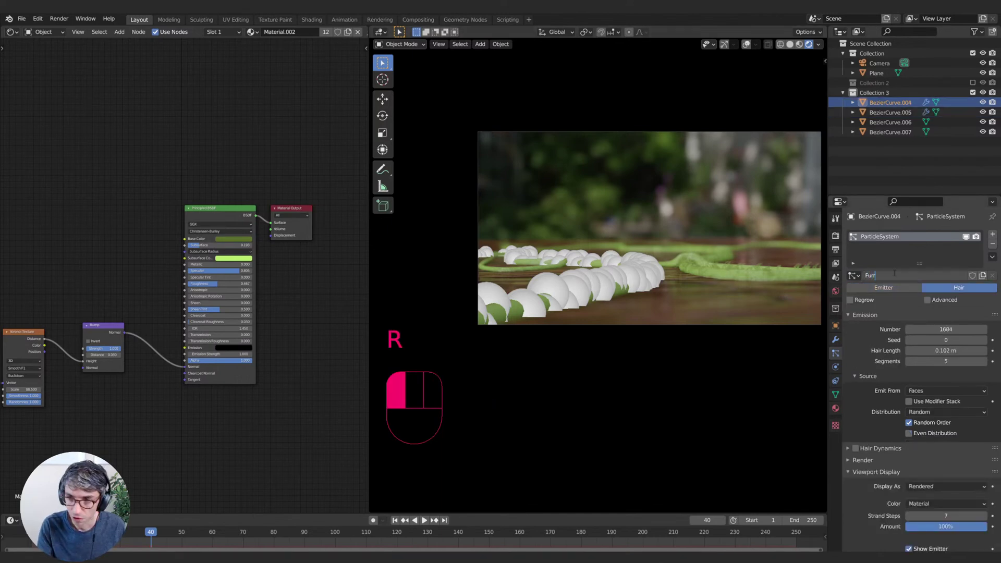
pyautogui.press('Return')
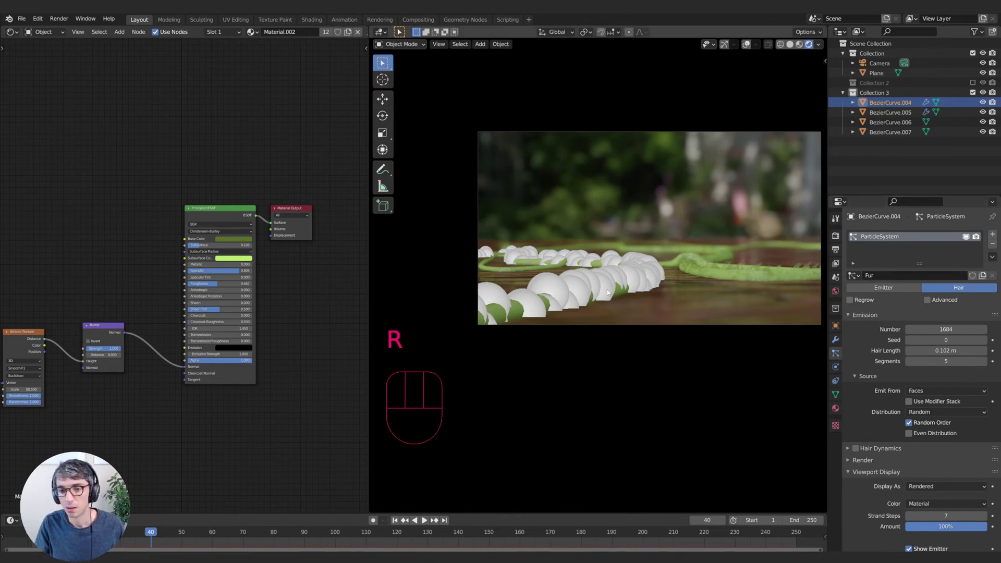
# - Assign the Fur particle settings to the BezierCurve.005 vine
pyautogui.click(608, 292)
pyautogui.click(854, 276)
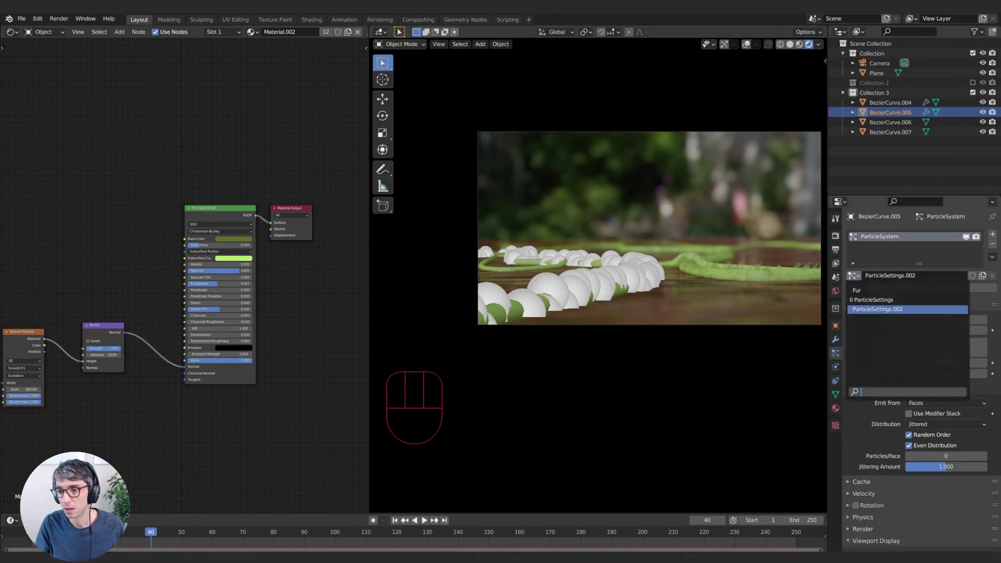
pyautogui.click(868, 291)
# - Add a particle system to the BezierCurve.007 vine and assign it the Fur settings
pyautogui.click(670, 269)
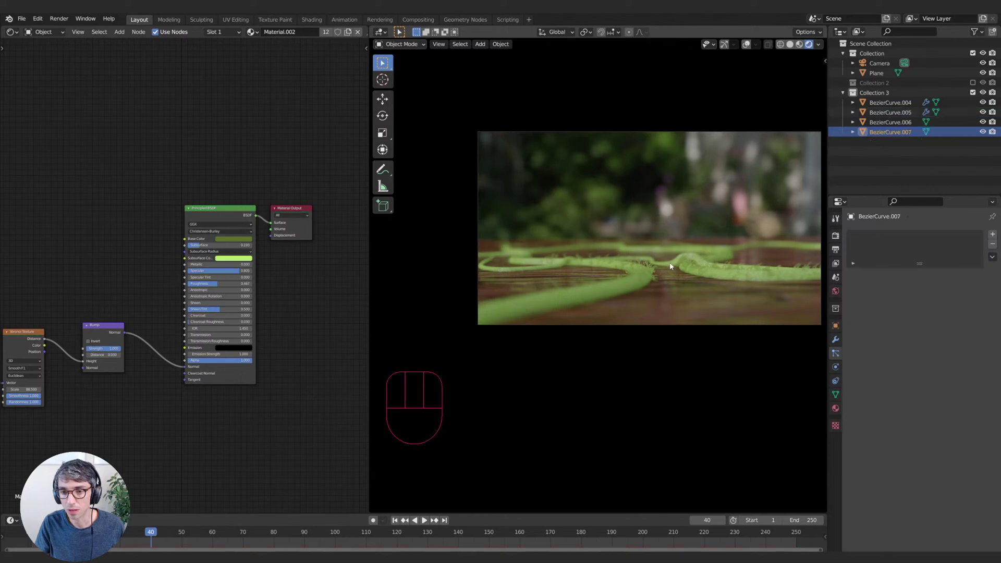
pyautogui.click(993, 236)
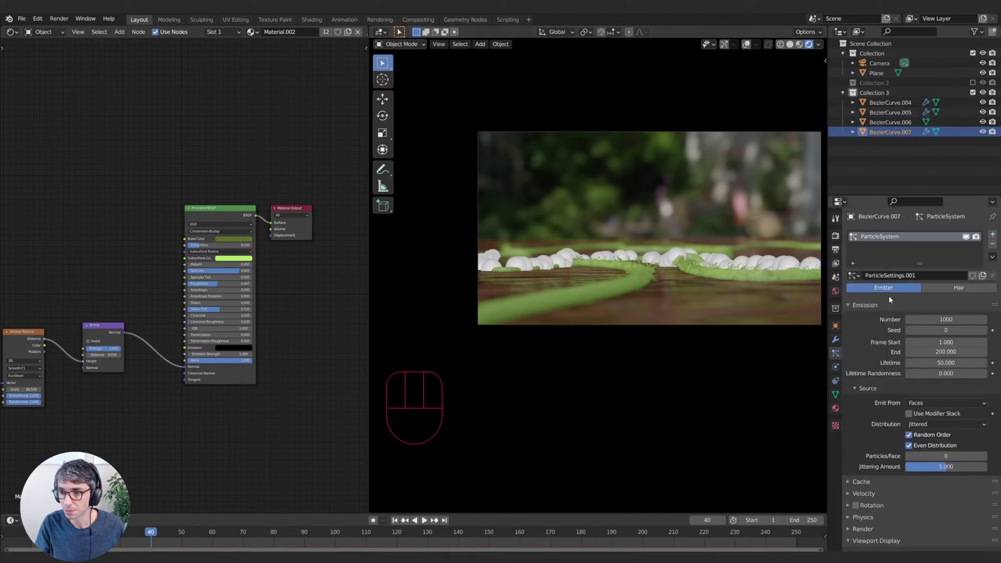
pyautogui.click(854, 275)
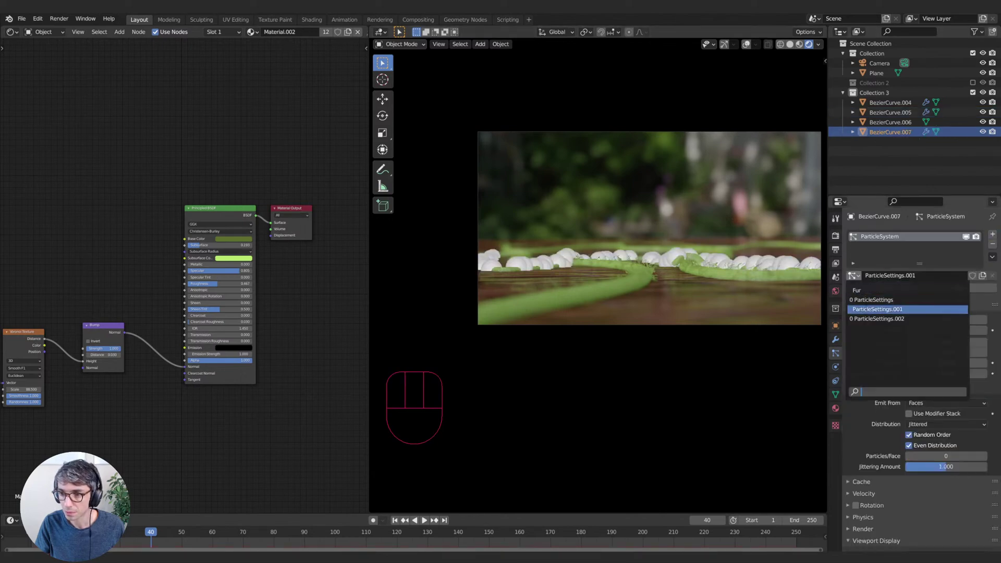
pyautogui.click(867, 291)
# - Add a particle system to the BezierCurve.006 vine and assign it the Fur settings
pyautogui.click(887, 122)
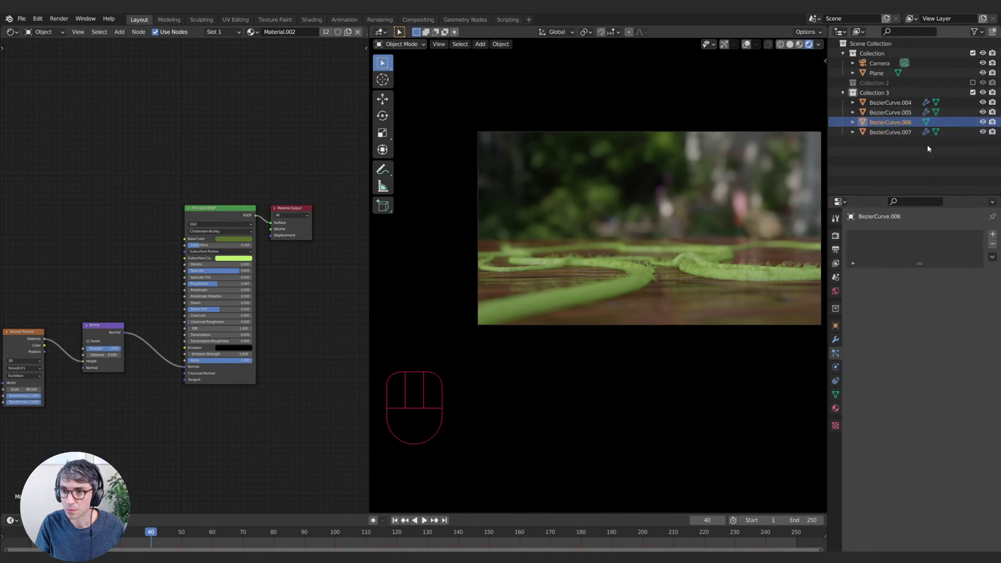
pyautogui.click(993, 235)
pyautogui.click(853, 275)
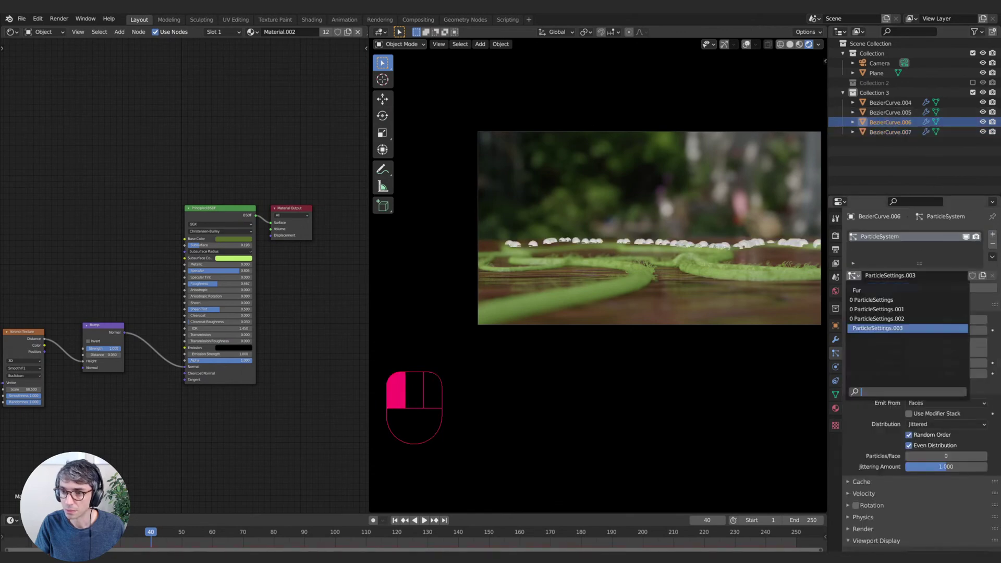
pyautogui.click(861, 291)
# - Show the material settings of the BezierCurve.007 vine
pyautogui.click(887, 132)
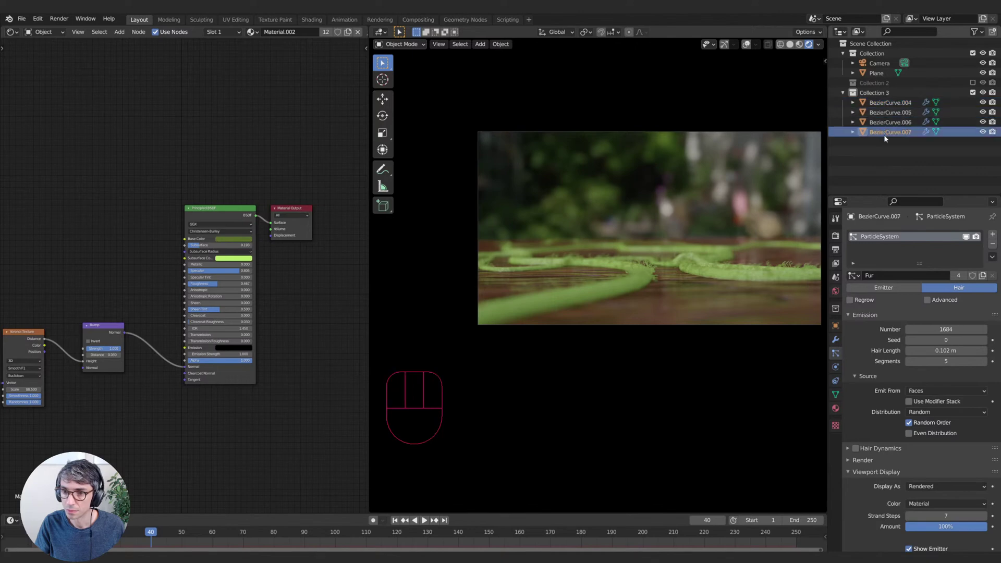
pyautogui.click(907, 177)
pyautogui.click(835, 409)
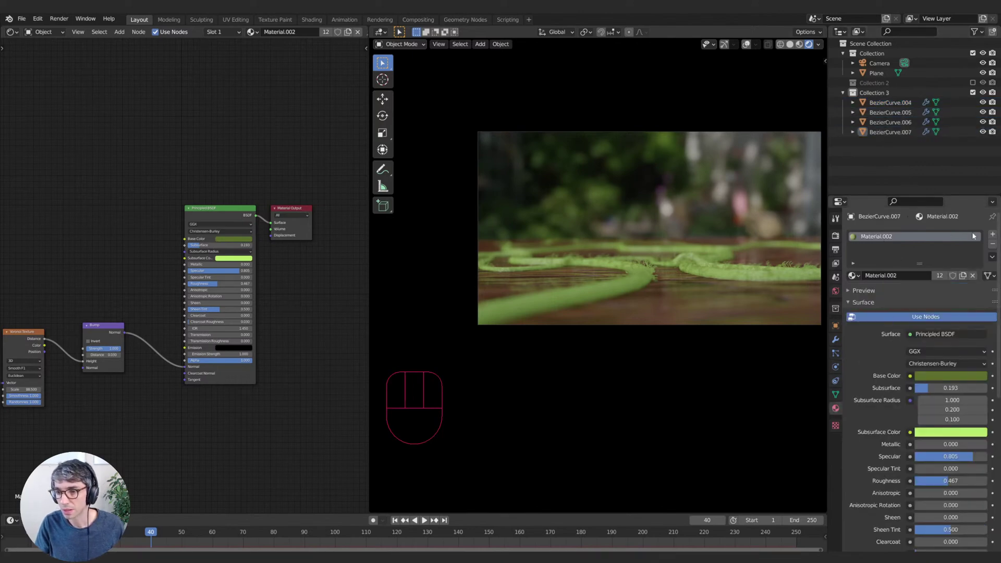
# - Try a new material in a second slot, search the shader nodes for a hair shader, and remove the slot
pyautogui.click(993, 235)
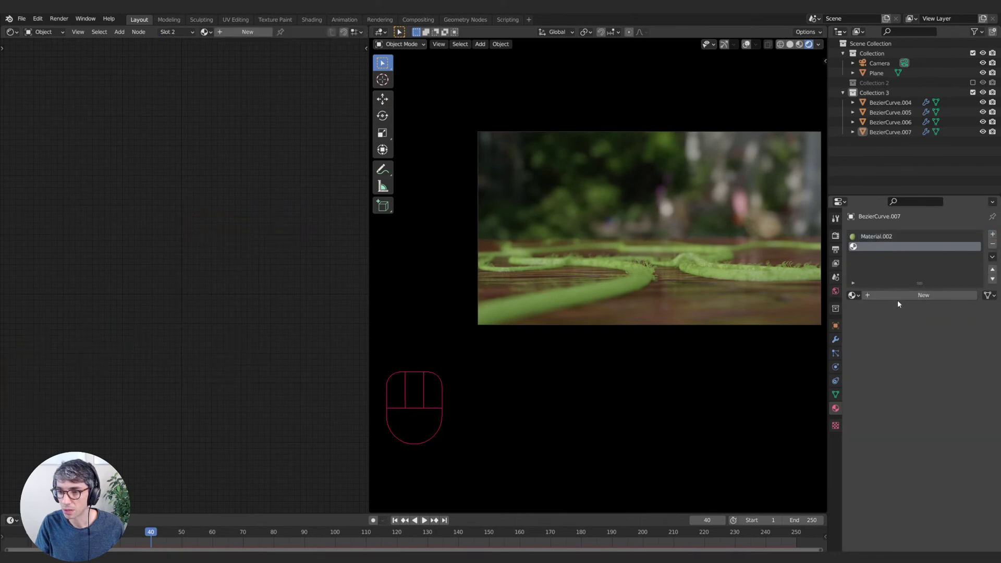
pyautogui.click(925, 296)
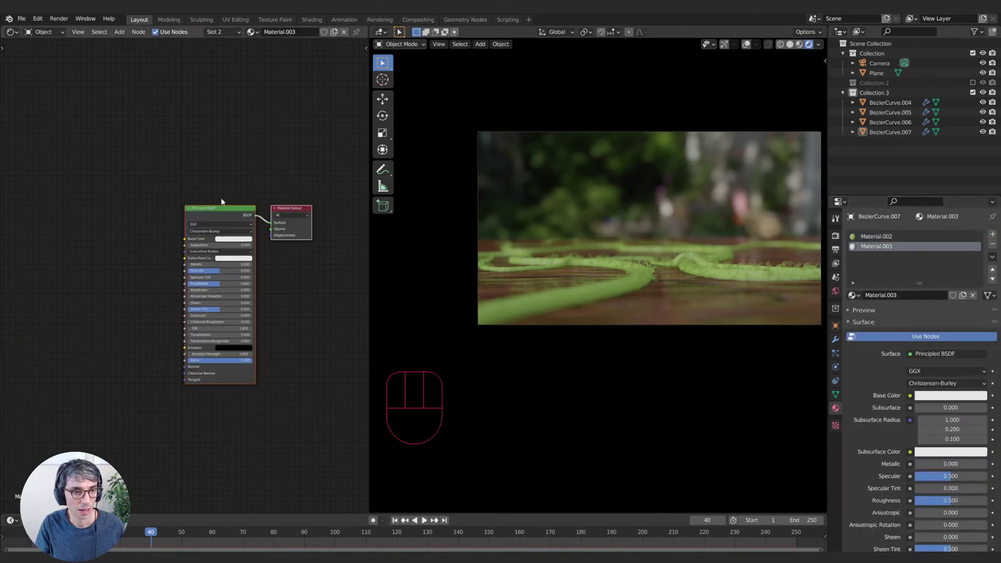
pyautogui.hotkey('shift', 'a')
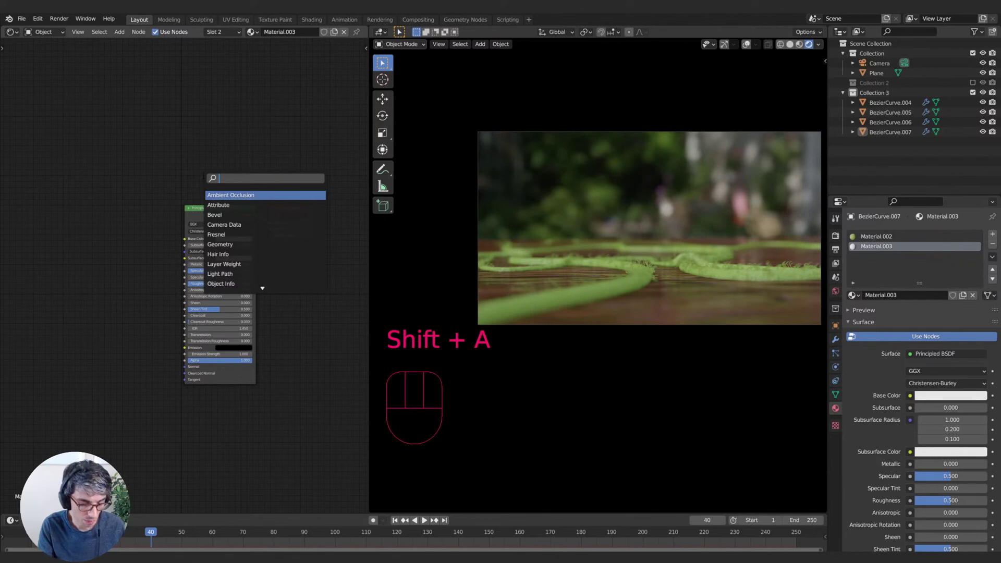
pyautogui.write('prin')
pyautogui.press('Down')
pyautogui.press('Down')
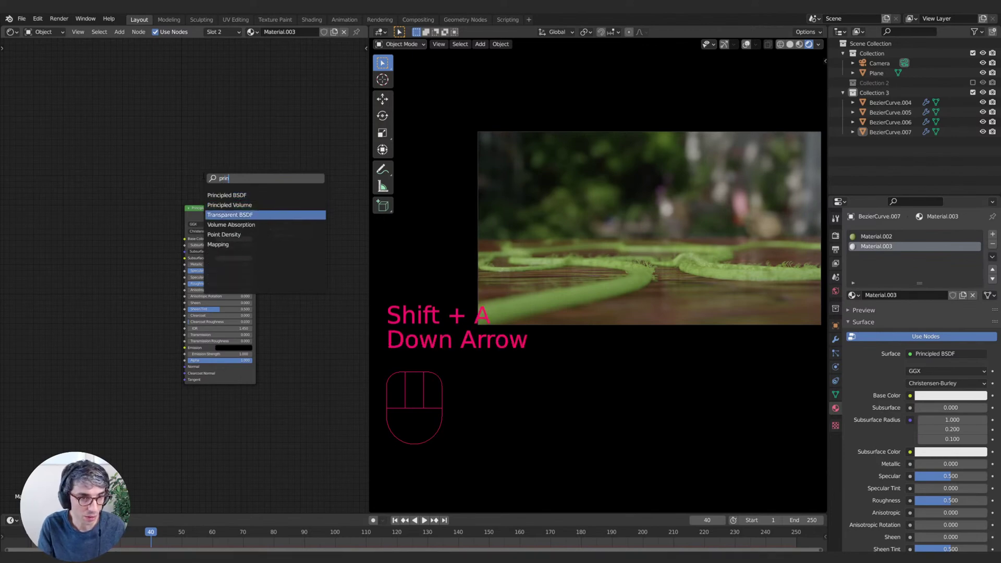
pyautogui.press('BackSpace')
pyautogui.press('BackSpace')
pyautogui.press('BackSpace')
pyautogui.press('BackSpace')
pyautogui.write('hai')
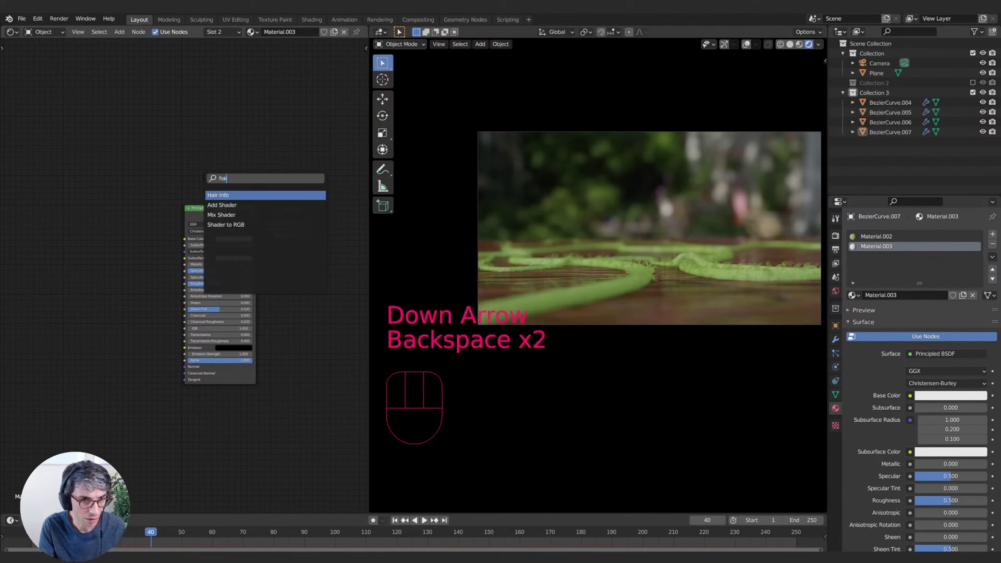
pyautogui.write('r')
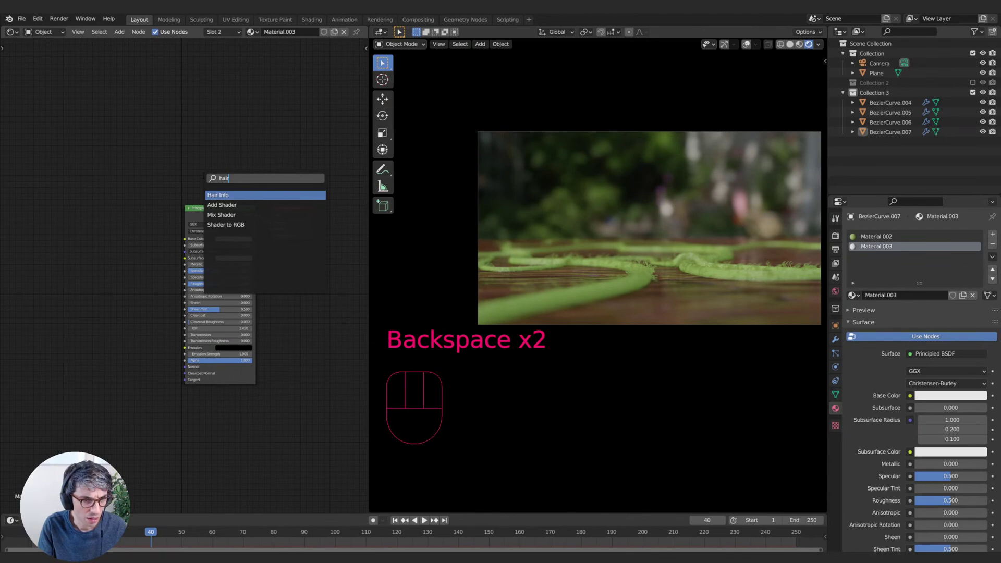
pyautogui.hotkey('shift', 'a')
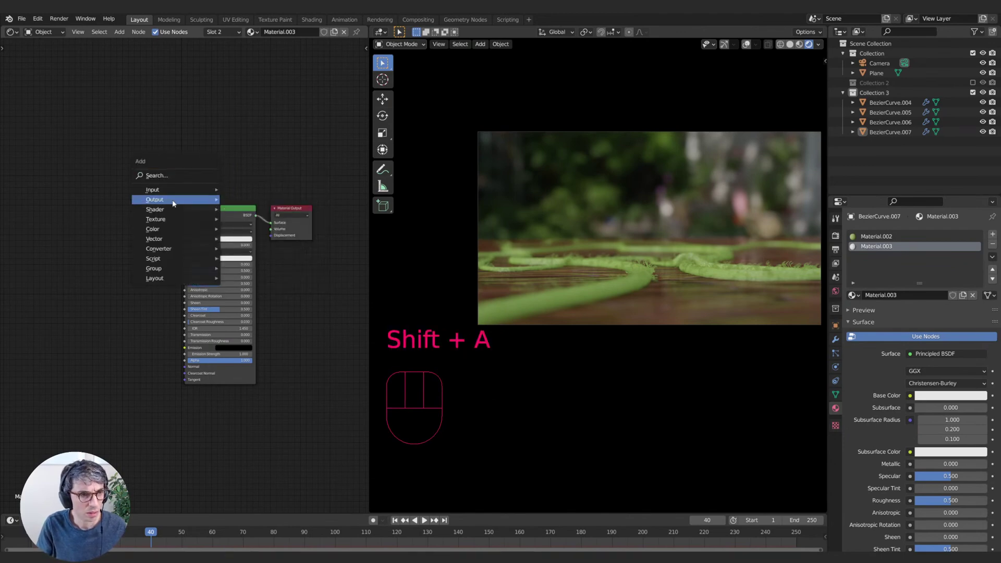
pyautogui.moveTo(178, 209)
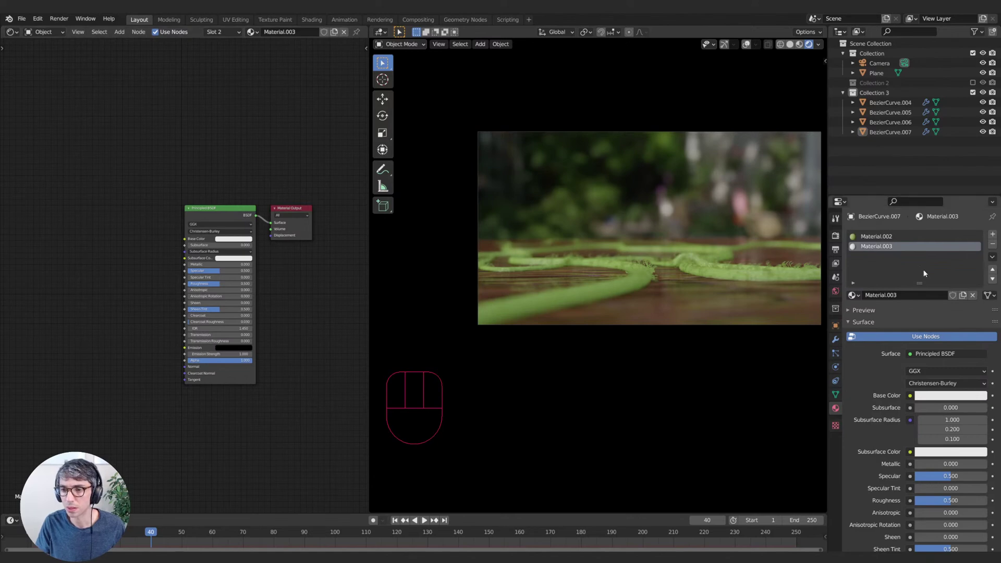
pyautogui.click(993, 244)
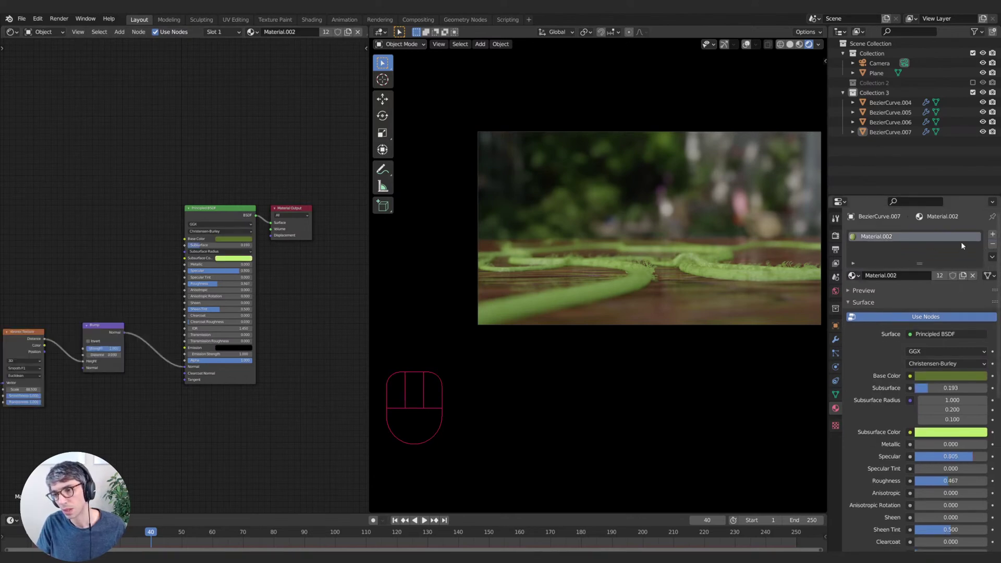
# - Add a second material slot to BezierCurve.007 holding a separate copy of Material.002
pyautogui.click(994, 237)
pyautogui.click(854, 295)
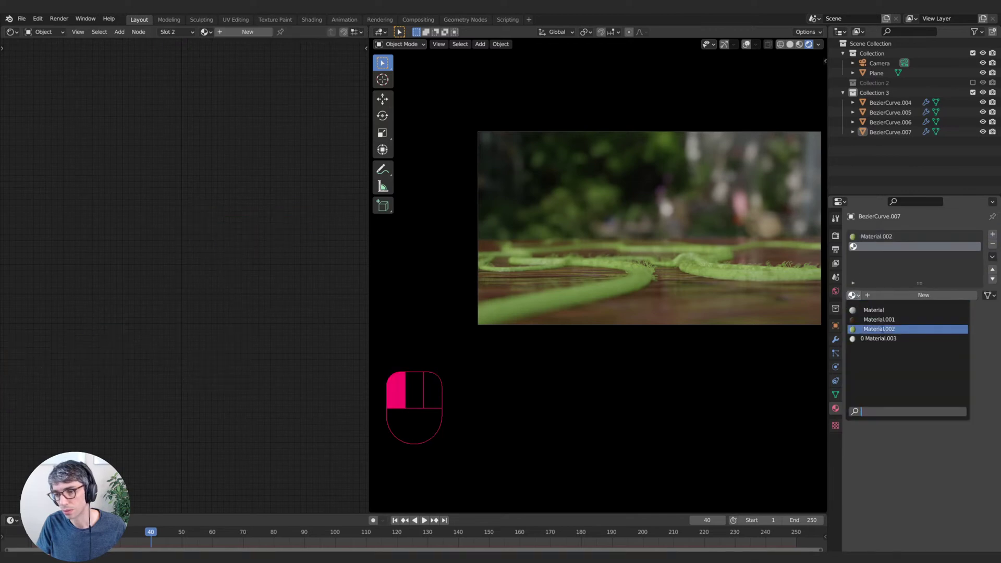
pyautogui.click(881, 326)
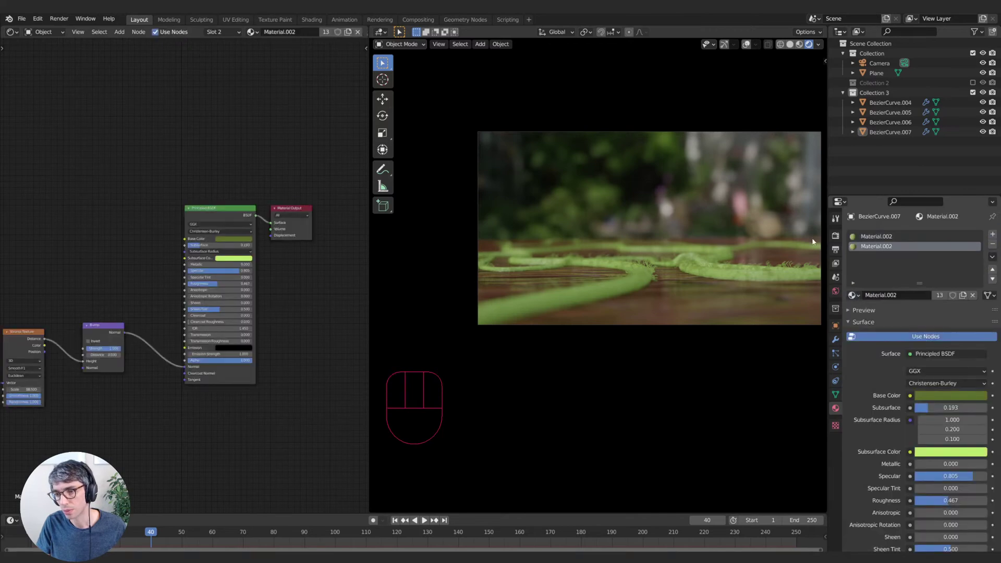
pyautogui.click(963, 295)
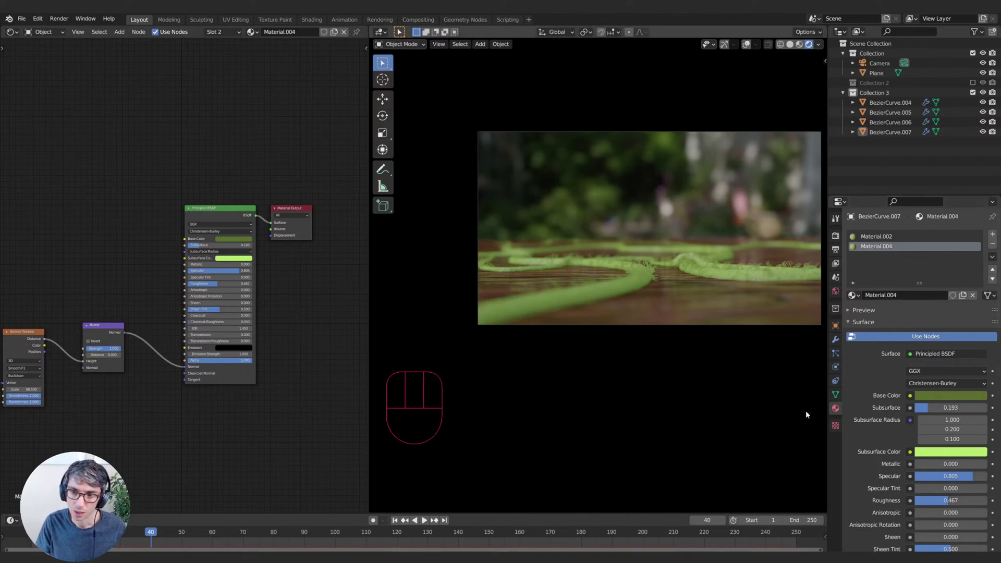
# - Assign Material.004 as the render material of the Fur particle hair on BezierCurve.007
pyautogui.click(836, 353)
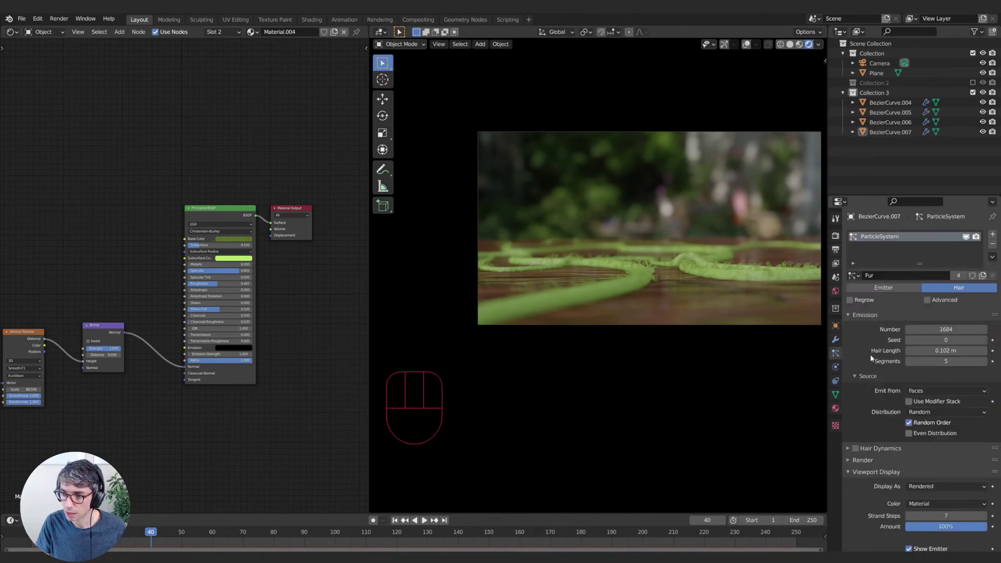
pyautogui.scroll(-1, 871, 360)
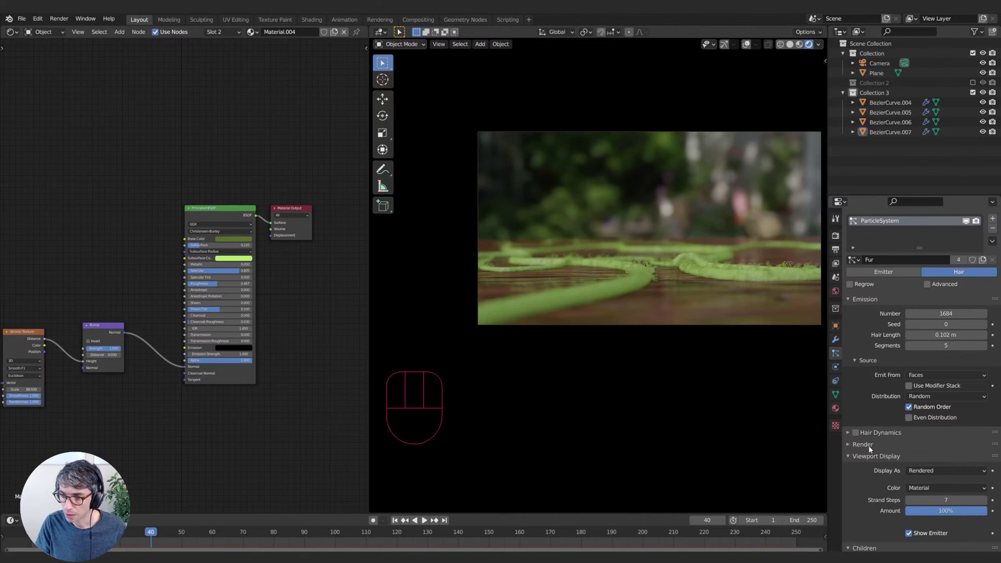
pyautogui.scroll(-2, 870, 448)
pyautogui.click(865, 413)
pyautogui.scroll(-2, 865, 413)
pyautogui.click(946, 407)
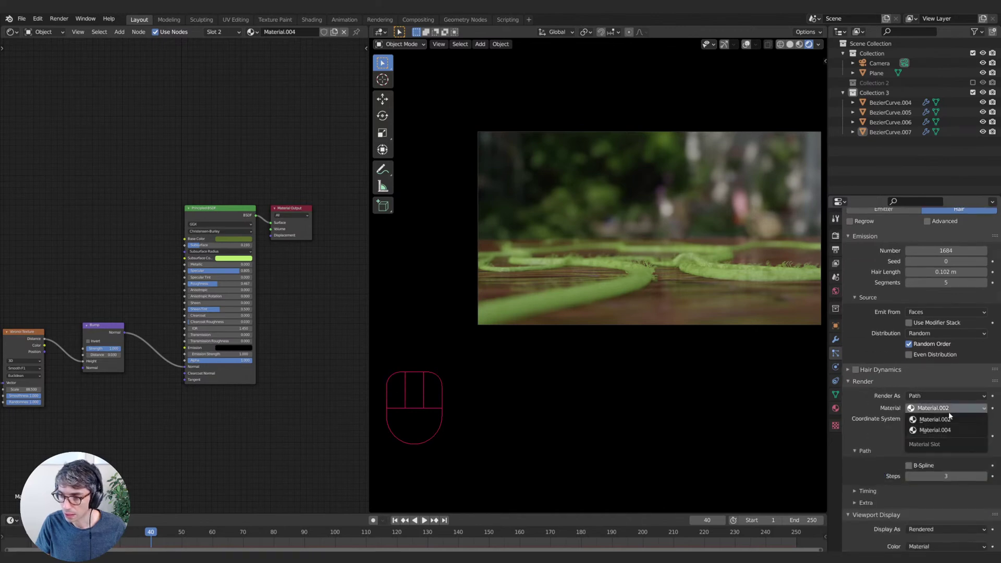
pyautogui.click(934, 430)
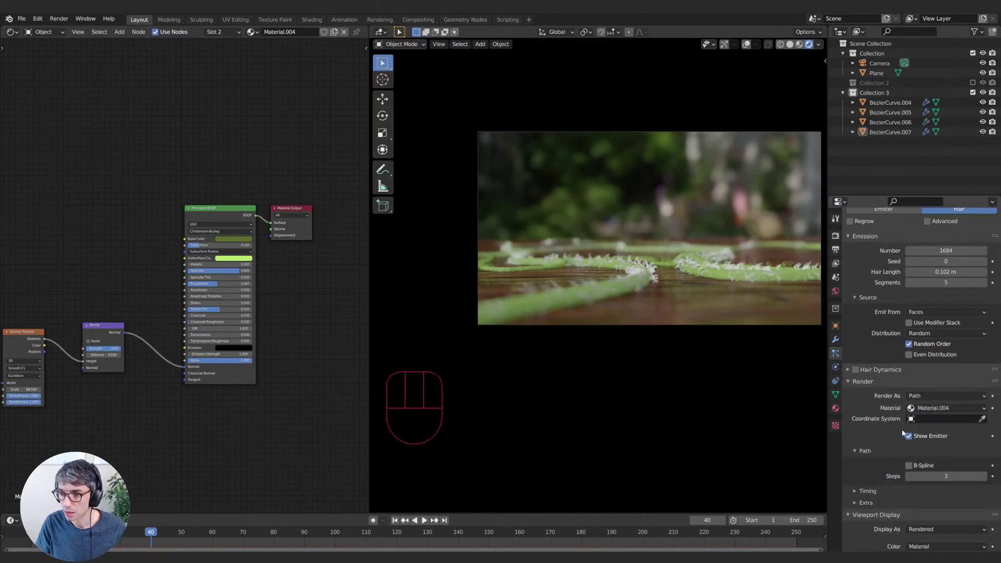
# - Examine BezierCurve.007's material slots and the Fur hair's render type and material options
pyautogui.scroll(5, 874, 409)
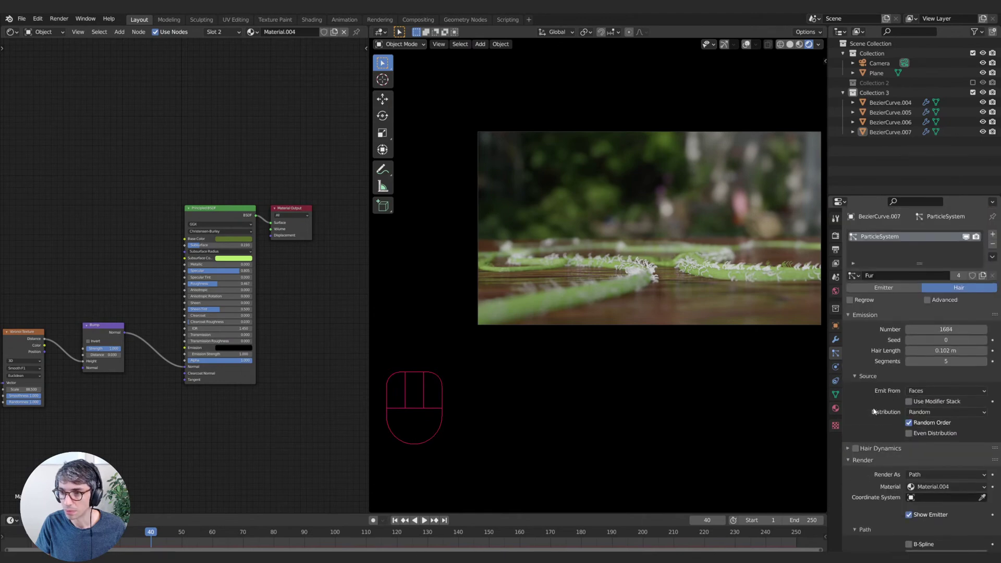
pyautogui.click(835, 408)
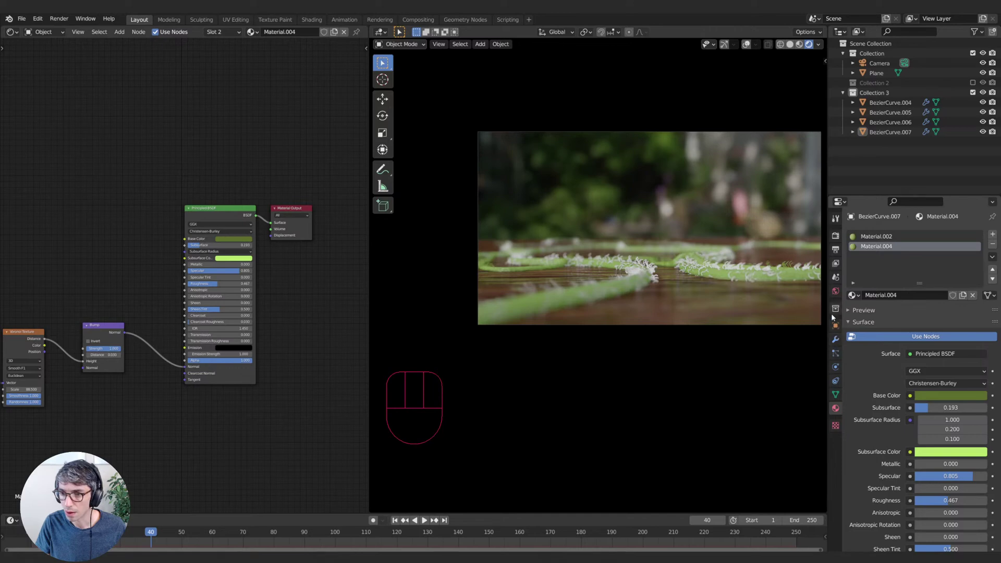
pyautogui.click(836, 353)
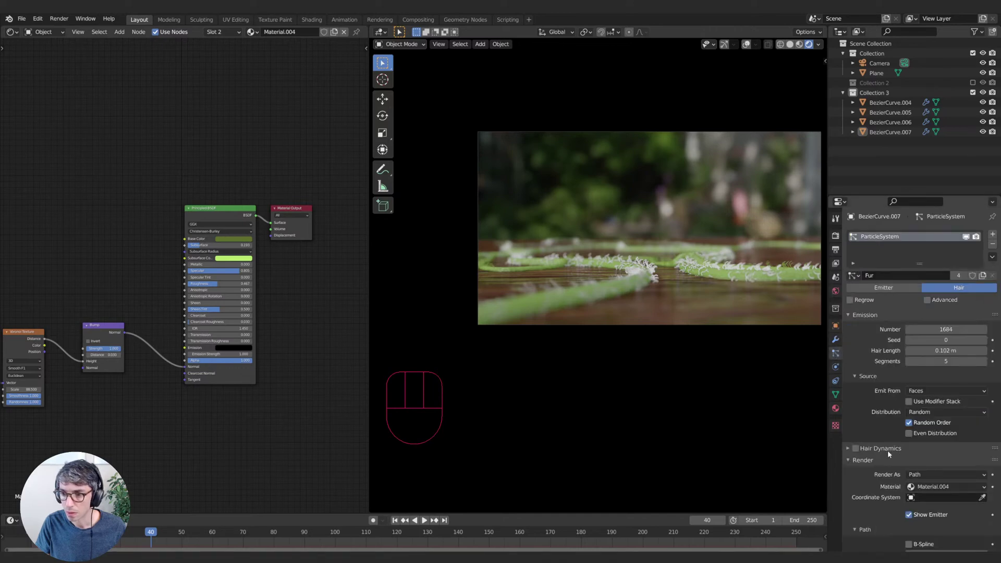
pyautogui.scroll(-2, 887, 450)
pyautogui.click(934, 455)
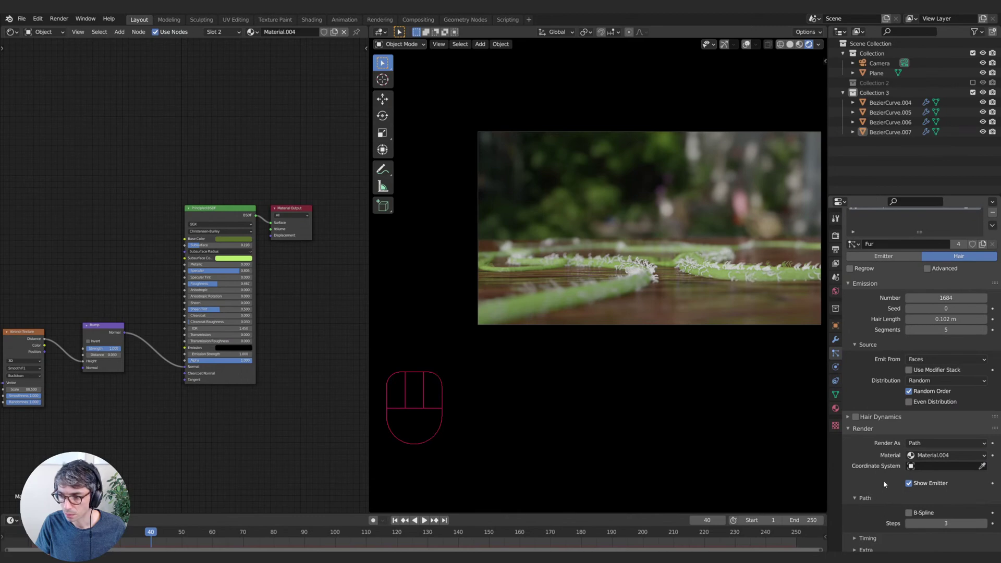
pyautogui.scroll(-1, 885, 483)
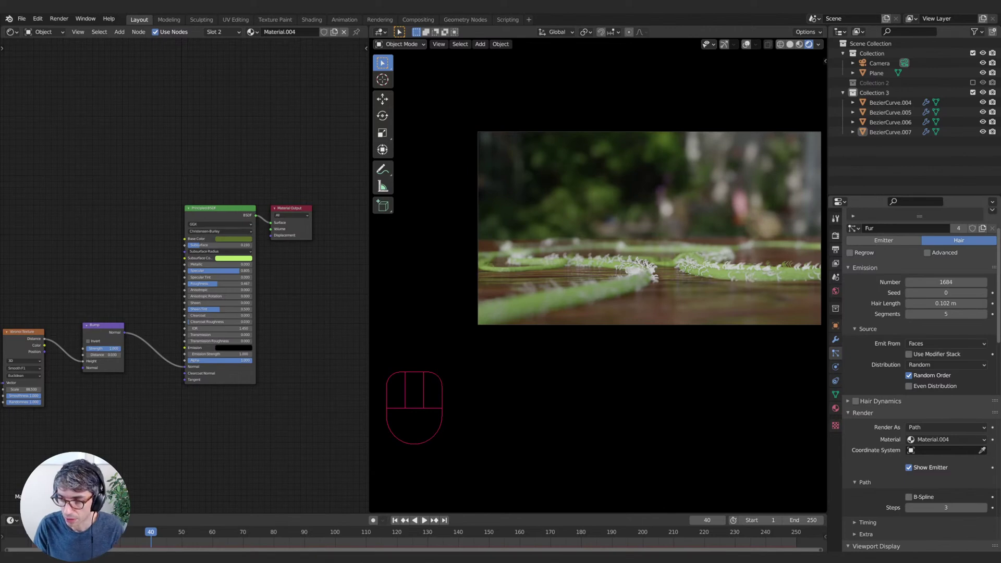
pyautogui.click(917, 427)
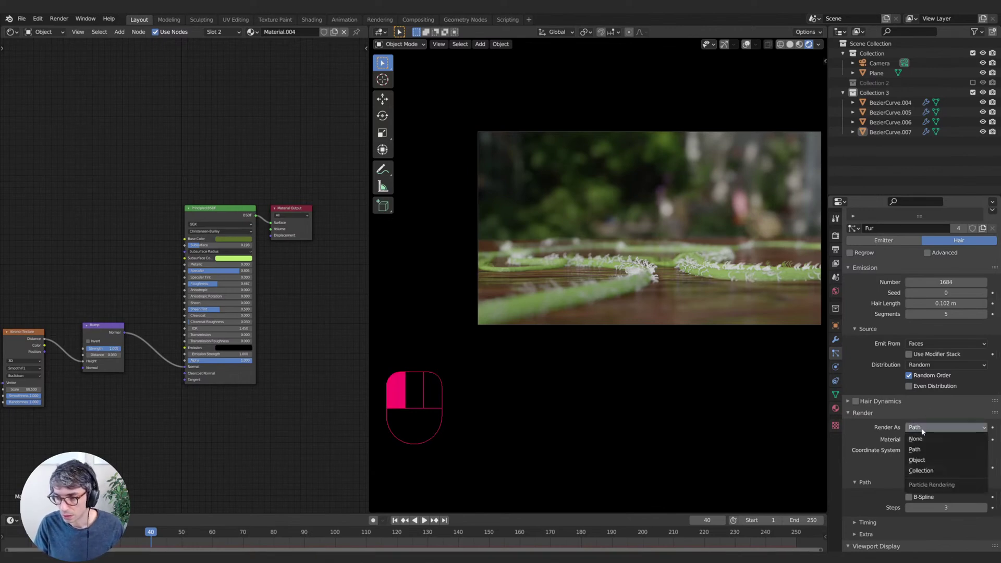
pyautogui.click(922, 431)
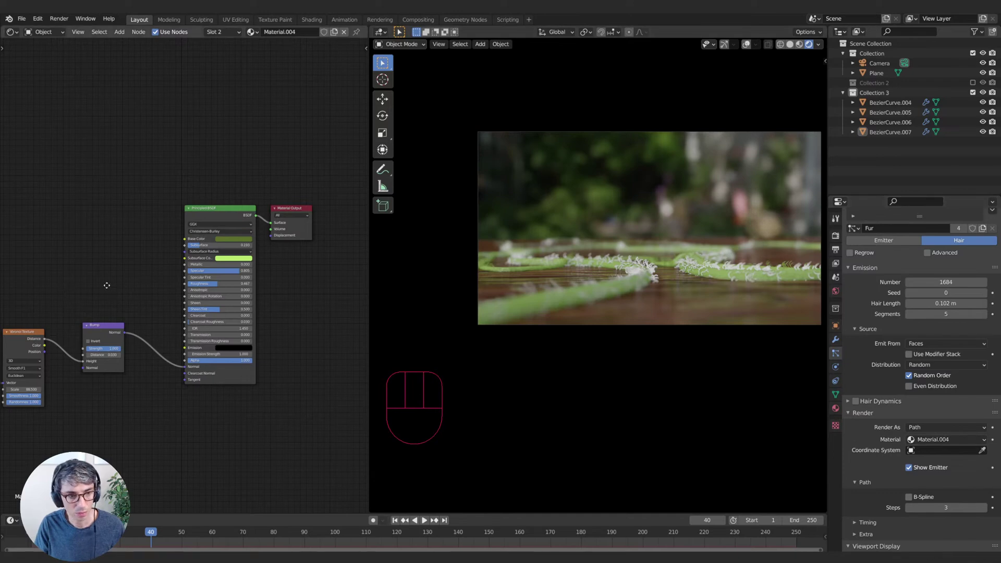
pyautogui.moveTo(106, 285); pyautogui.dragTo(136, 295, button='middle')
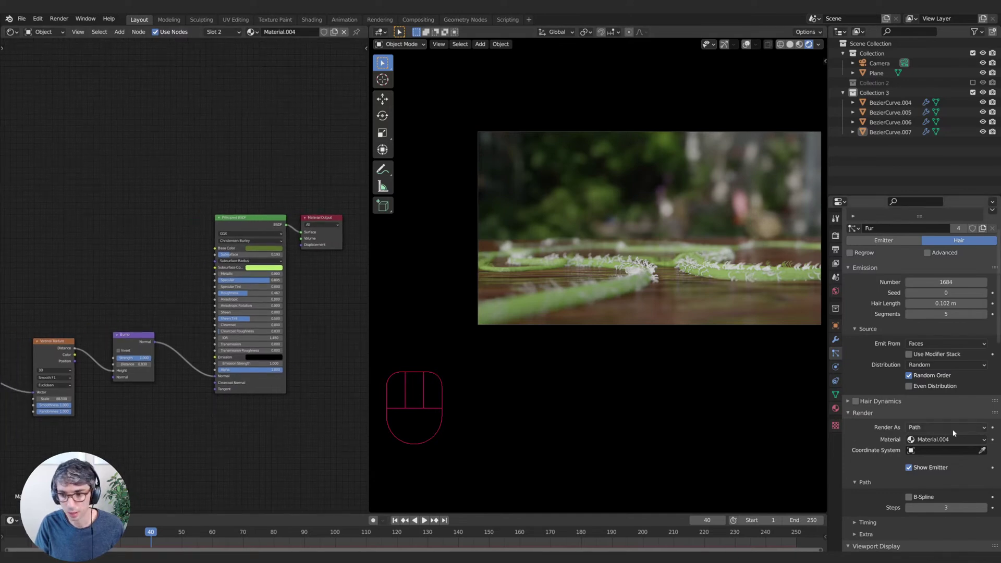
# - Compare Material.002 with Material.004 on the fur, keep Material.004, and set its subsurface to 1.000 and specular to 0.638
pyautogui.click(939, 439)
pyautogui.click(925, 451)
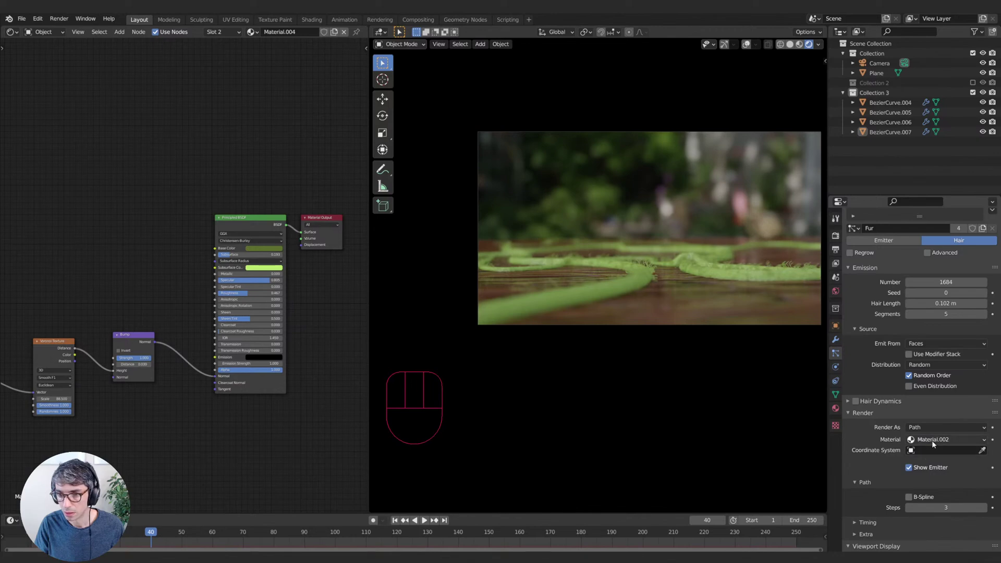
pyautogui.click(931, 440)
pyautogui.click(934, 462)
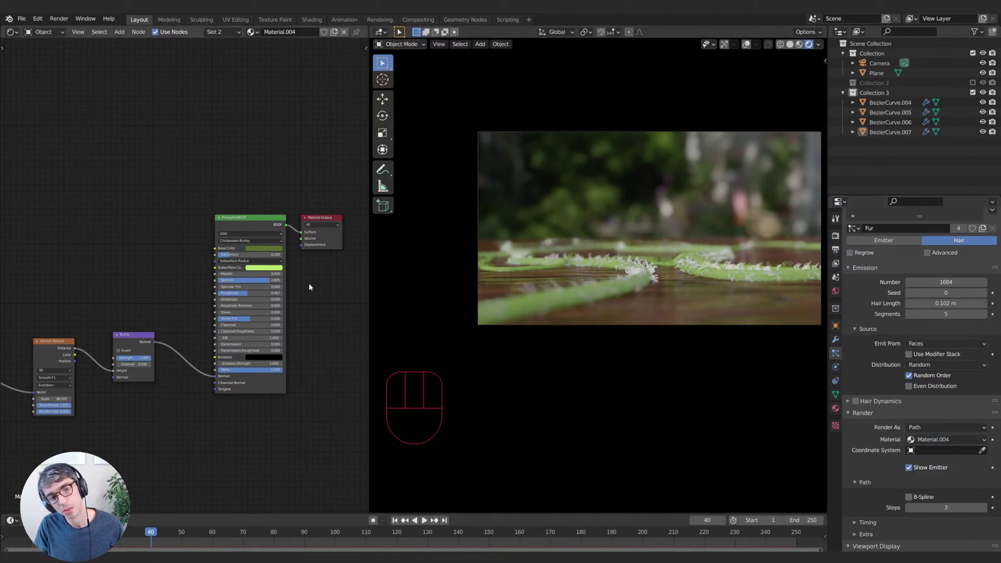
pyautogui.moveTo(269, 282); pyautogui.dragTo(282, 255)
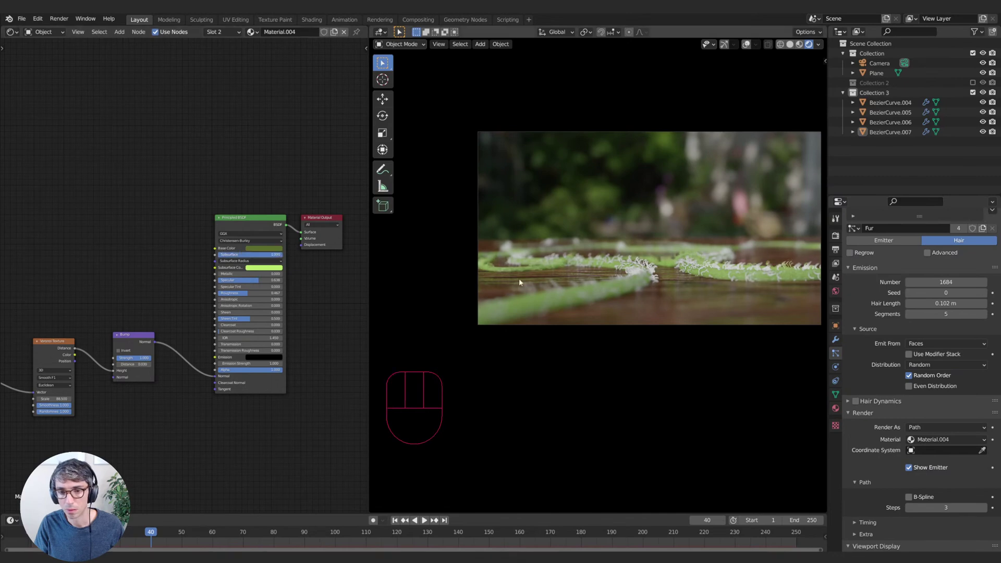
# - Try to change the fur's render material on all four BezierCurve vines together
pyautogui.click(644, 281)
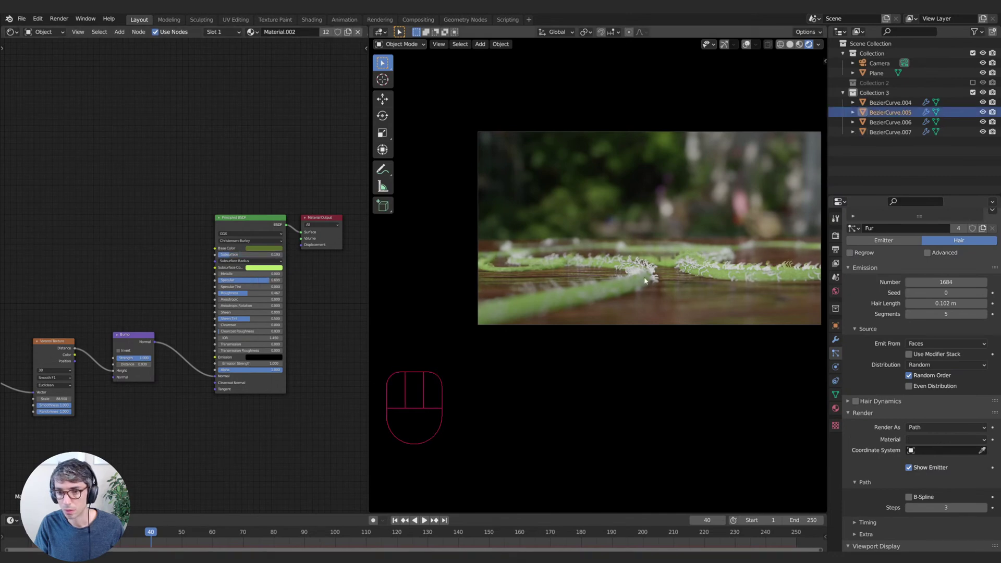
pyautogui.click(889, 102)
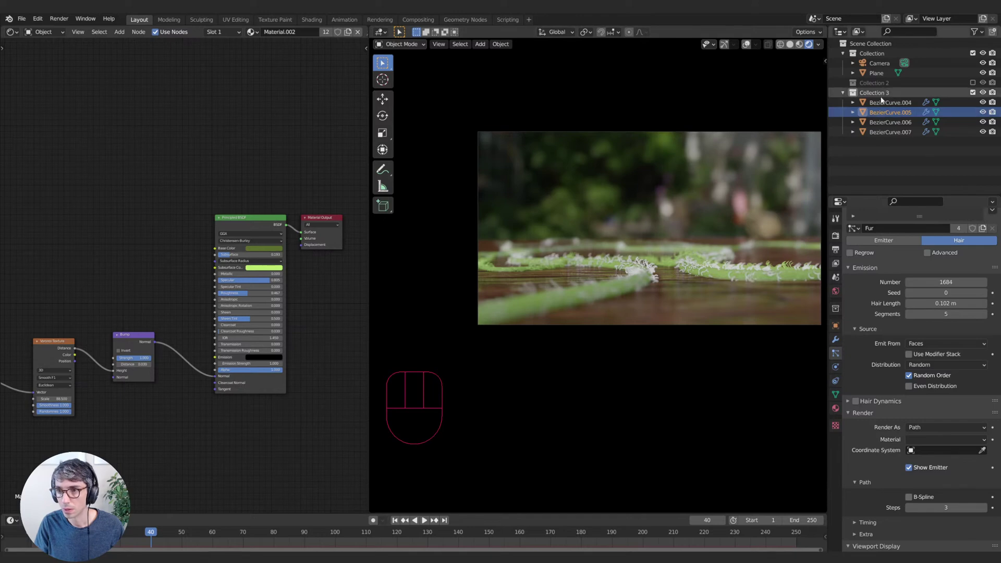
pyautogui.keyDown('shift'); pyautogui.click(884, 131); pyautogui.keyUp('shift')
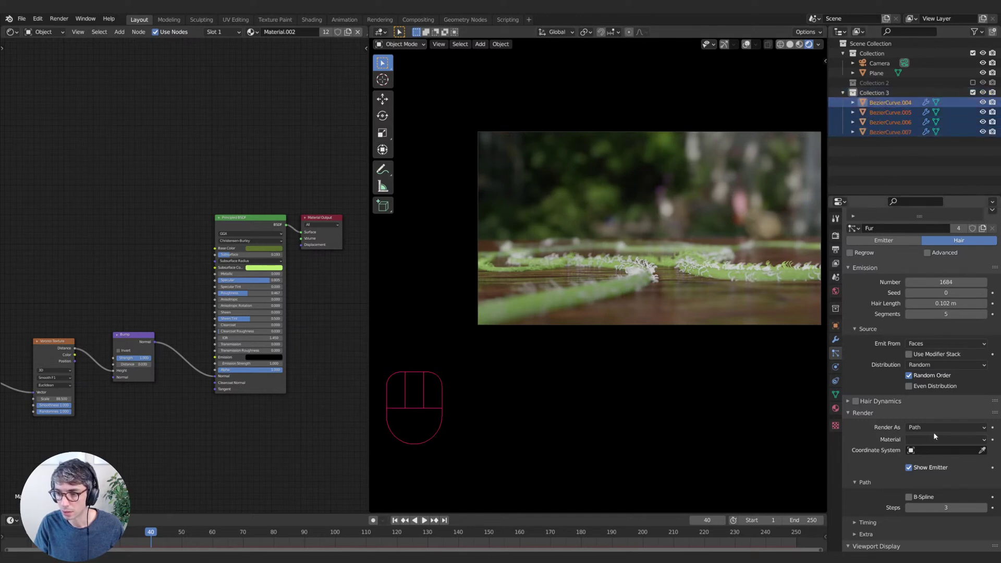
pyautogui.keyDown('alt'); pyautogui.moveTo(934, 436); pyautogui.dragTo(931, 454); pyautogui.keyUp('alt')
pyautogui.click(877, 73)
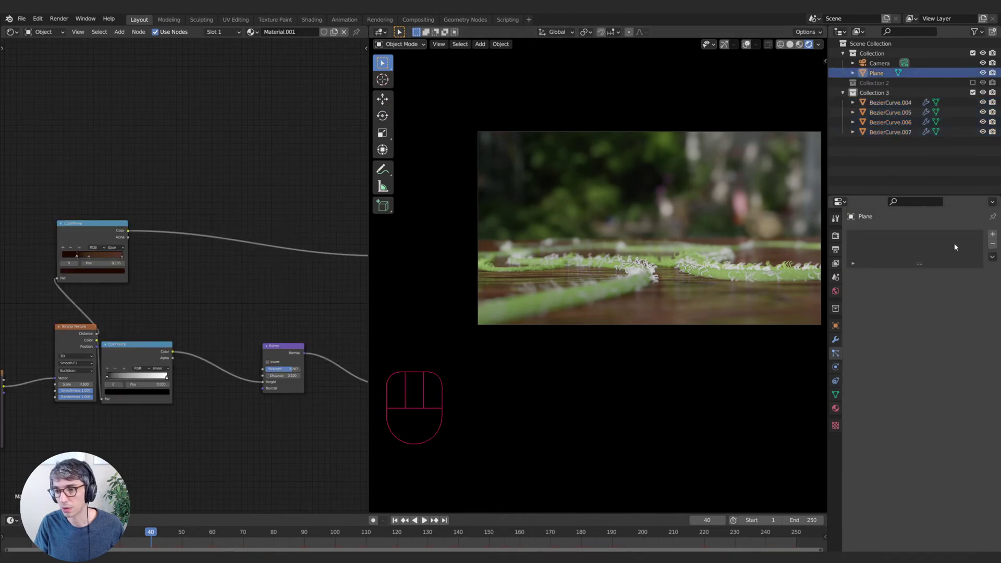
pyautogui.click(889, 102)
pyautogui.keyDown('shift'); pyautogui.click(885, 112); pyautogui.keyUp('shift')
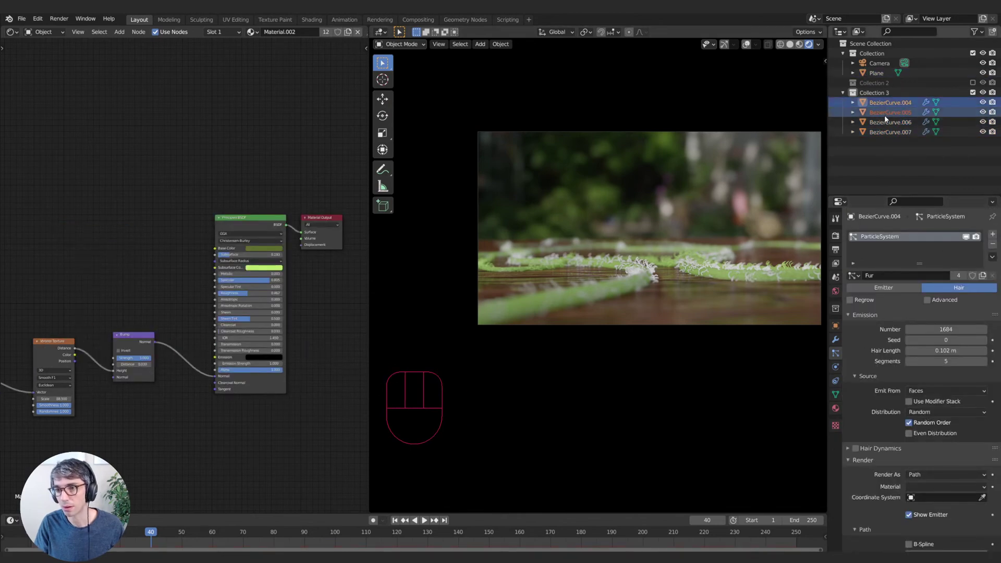
pyautogui.click(889, 122)
pyautogui.click(887, 132)
# - Select all four vines with BezierCurve.007 active and copy its materials to the other three
pyautogui.click(835, 408)
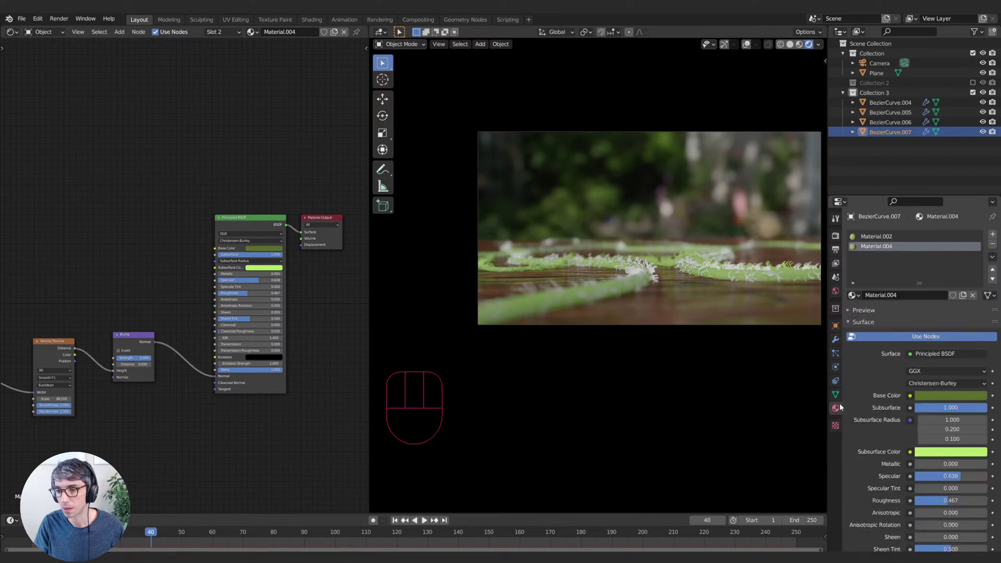
pyautogui.click(887, 103)
pyautogui.keyDown('shift'); pyautogui.click(885, 113); pyautogui.keyUp('shift')
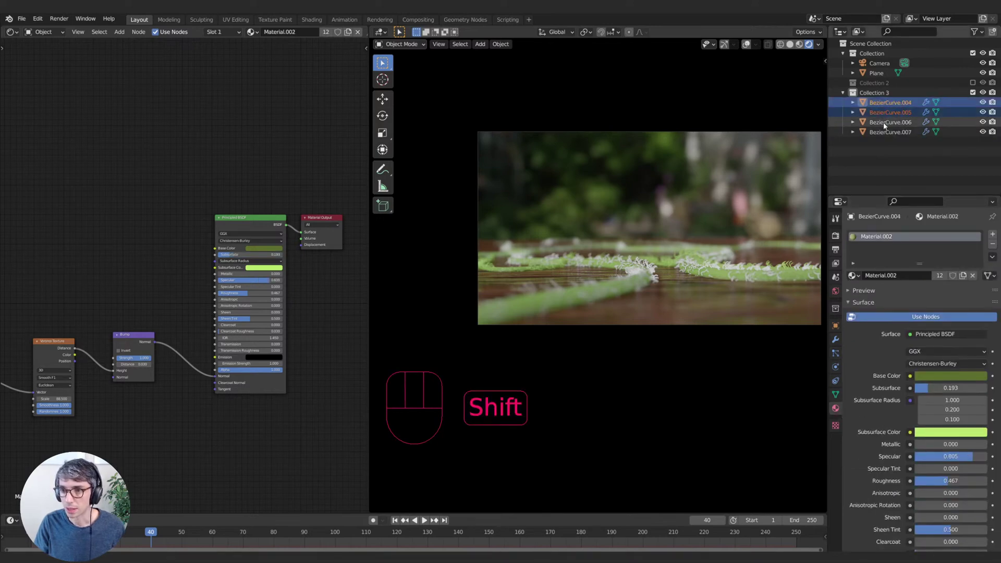
pyautogui.keyDown('shift'); pyautogui.click(884, 122); pyautogui.keyUp('shift')
pyautogui.keyDown('shift'); pyautogui.click(884, 133); pyautogui.keyUp('shift')
pyautogui.click(898, 133)
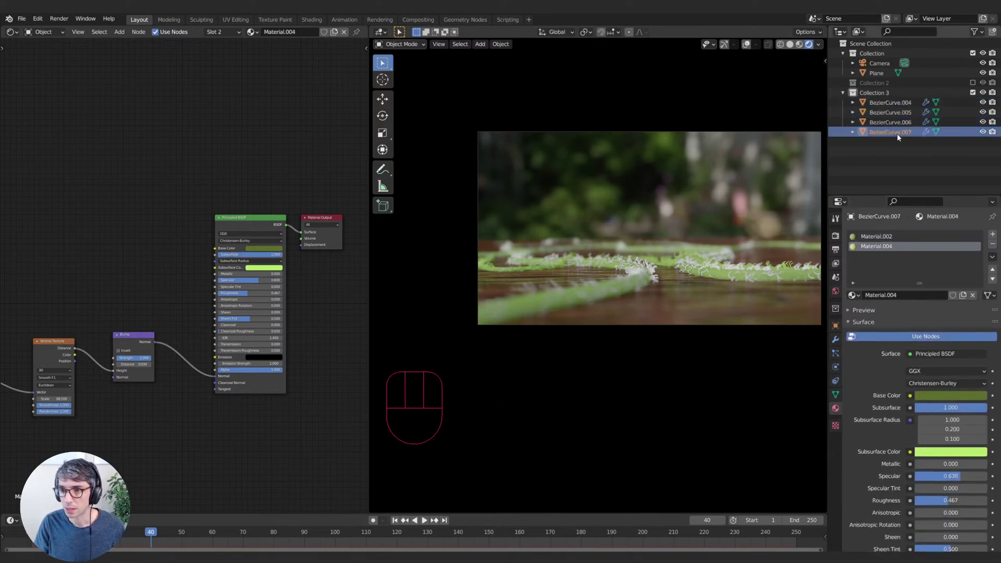
pyautogui.keyDown('shift'); pyautogui.click(894, 123); pyautogui.keyUp('shift')
pyautogui.keyDown('shift'); pyautogui.click(889, 113); pyautogui.keyUp('shift')
pyautogui.keyDown('shift'); pyautogui.click(888, 103); pyautogui.keyUp('shift')
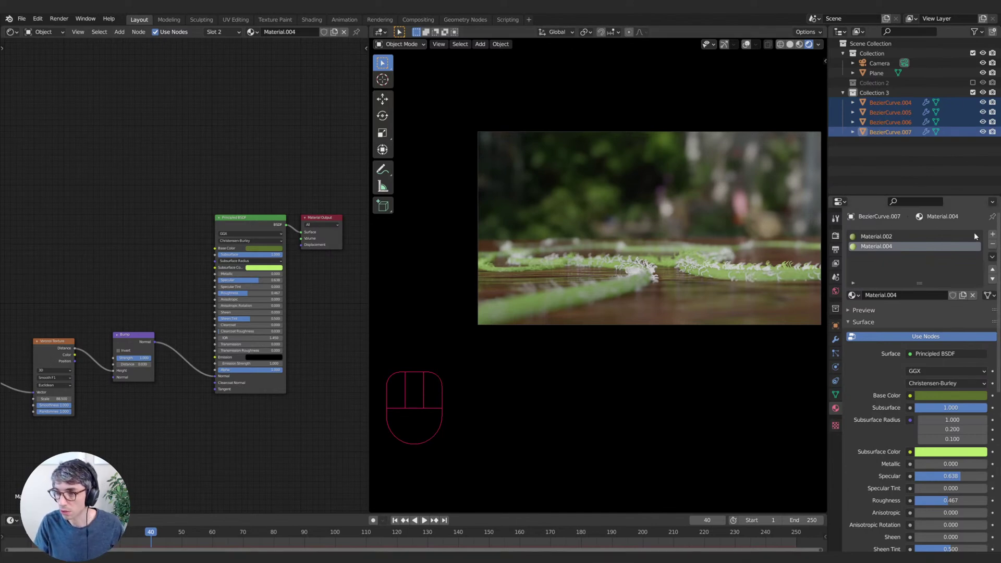
pyautogui.click(991, 257)
pyautogui.click(950, 278)
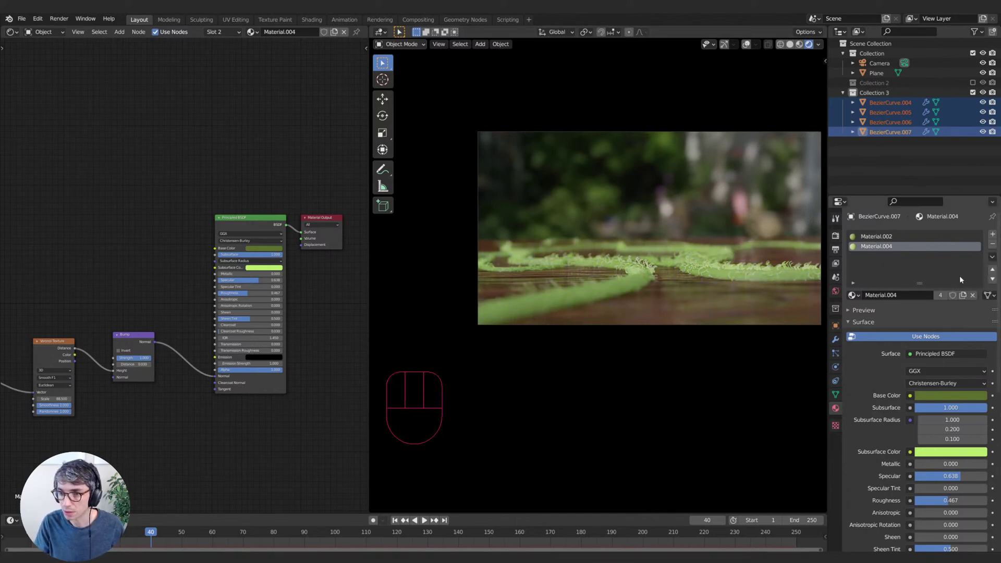
# - Set Material.004's subsurface to 0.825, specular to 0.718 and roughness to 0.816, and reframe the camera to look slightly down on the vines
pyautogui.click(717, 274)
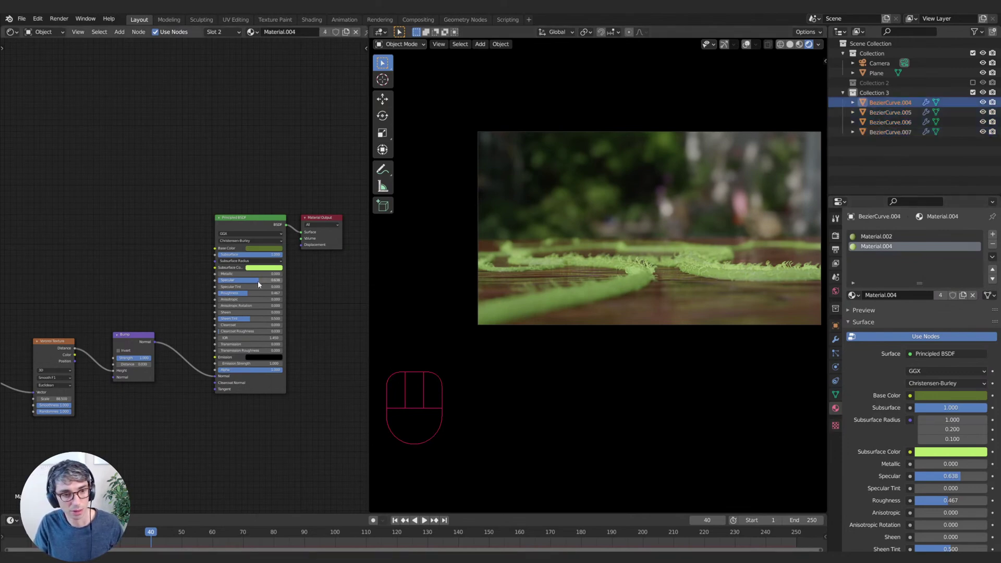
pyautogui.moveTo(256, 279)
pyautogui.mouseDown()
pyautogui.moveTo(220, 279)
pyautogui.moveTo(281, 279)
pyautogui.moveTo(252, 279)
pyautogui.moveTo(248, 255)
pyautogui.moveTo(272, 254)
pyautogui.mouseUp()
pyautogui.moveTo(244, 293); pyautogui.dragTo(264, 280)
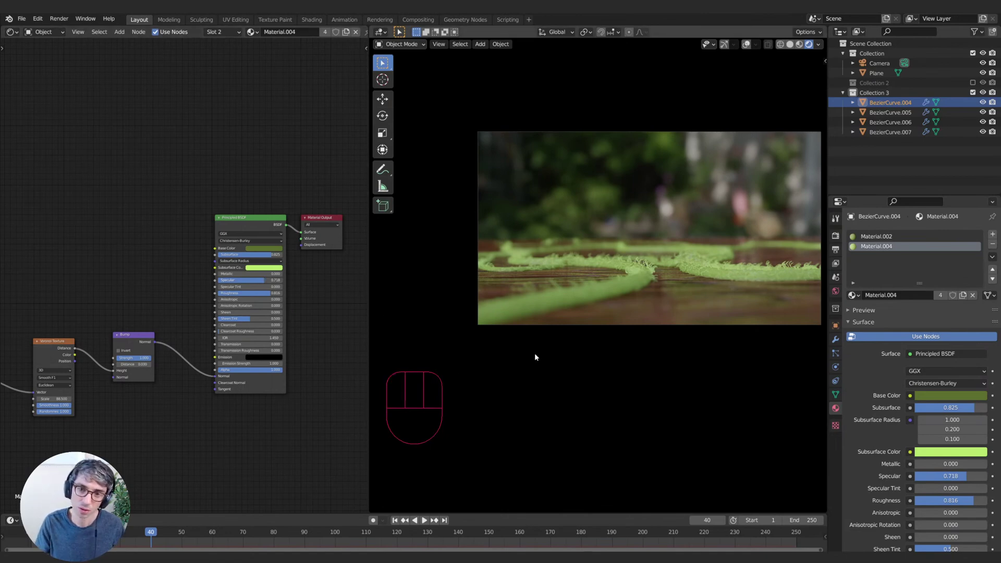
pyautogui.moveTo(652, 231); pyautogui.dragTo(670, 269, button='middle')
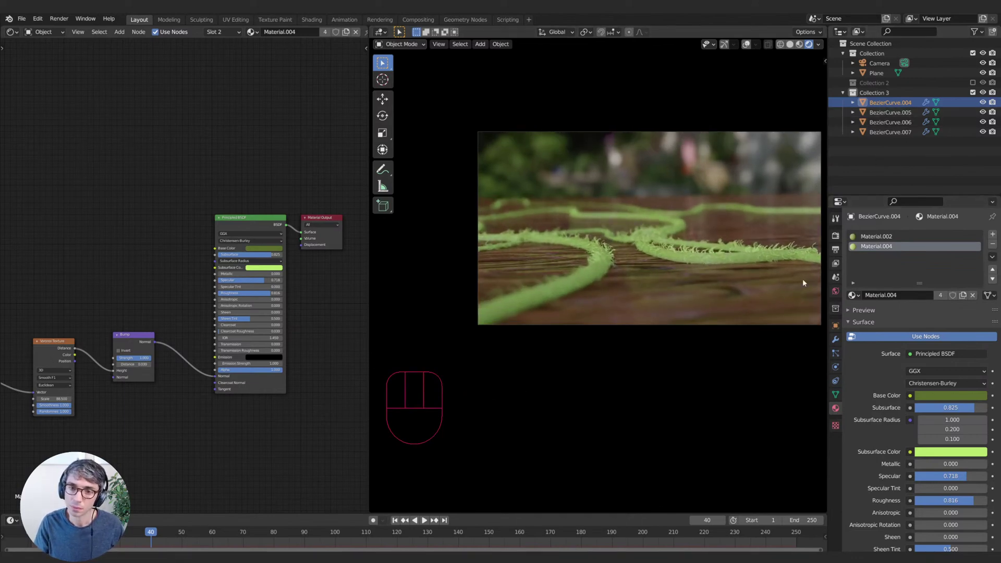
# - Set the Fur particle system's hair number to 1000
pyautogui.click(836, 354)
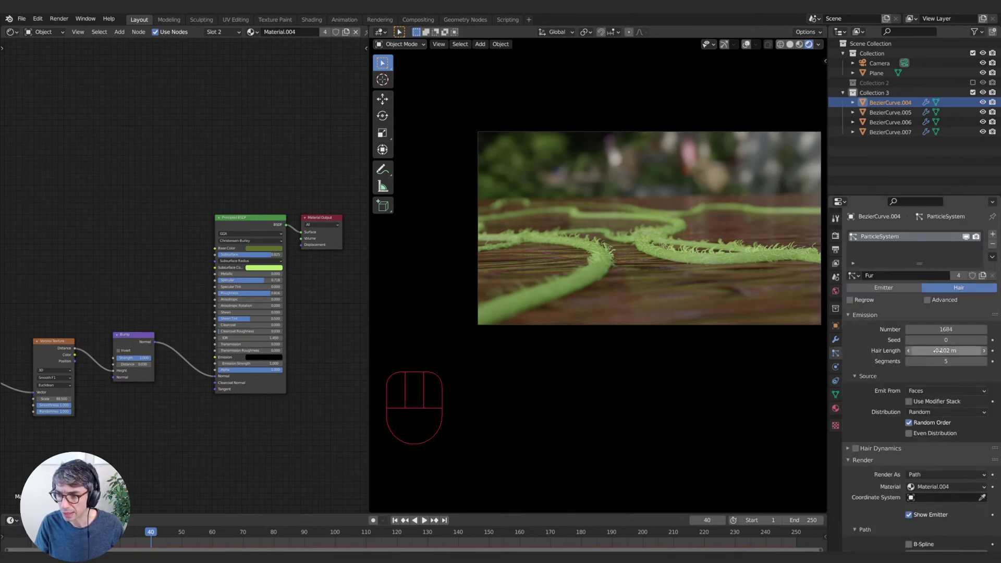
pyautogui.moveTo(937, 329)
pyautogui.mouseDown()
pyautogui.moveTo(892, 329)
pyautogui.moveTo(980, 329)
pyautogui.moveTo(940, 327)
pyautogui.mouseUp()
pyautogui.click(940, 326)
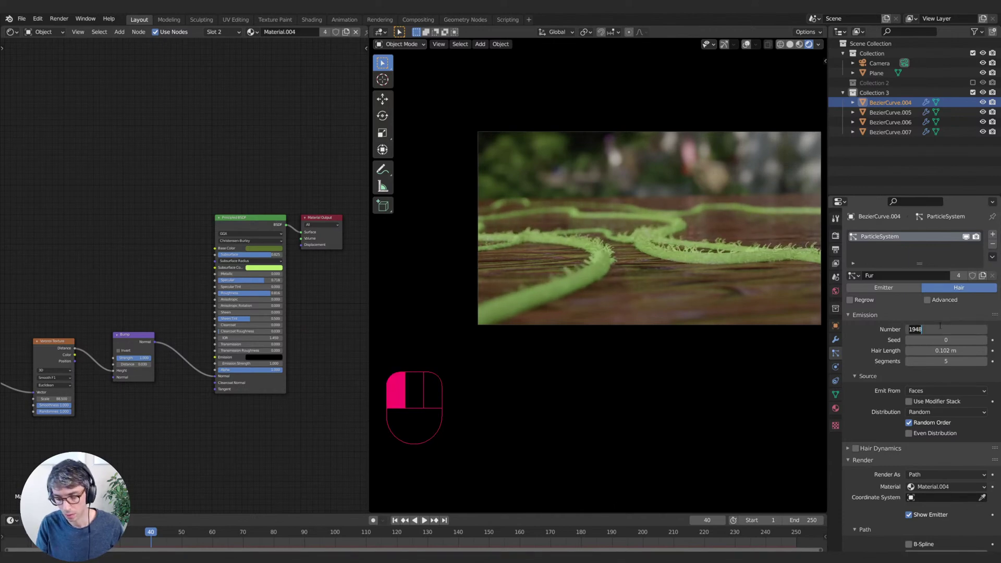
pyautogui.write('1000')
pyautogui.press('Return')
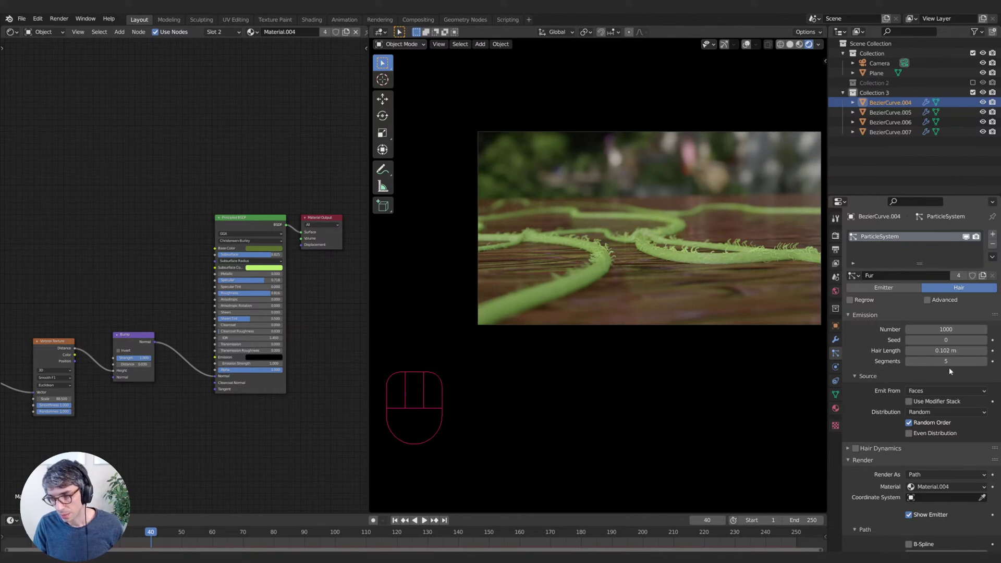
# - Reduce the length of the Fur's interpolated child hairs to 0.205
pyautogui.scroll(-8, 871, 385)
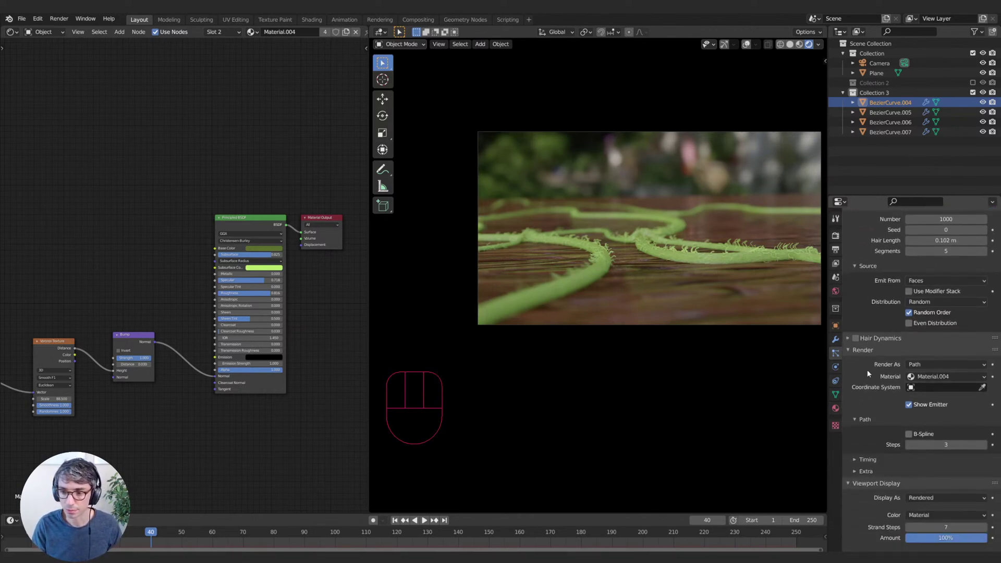
pyautogui.scroll(-6, 871, 390)
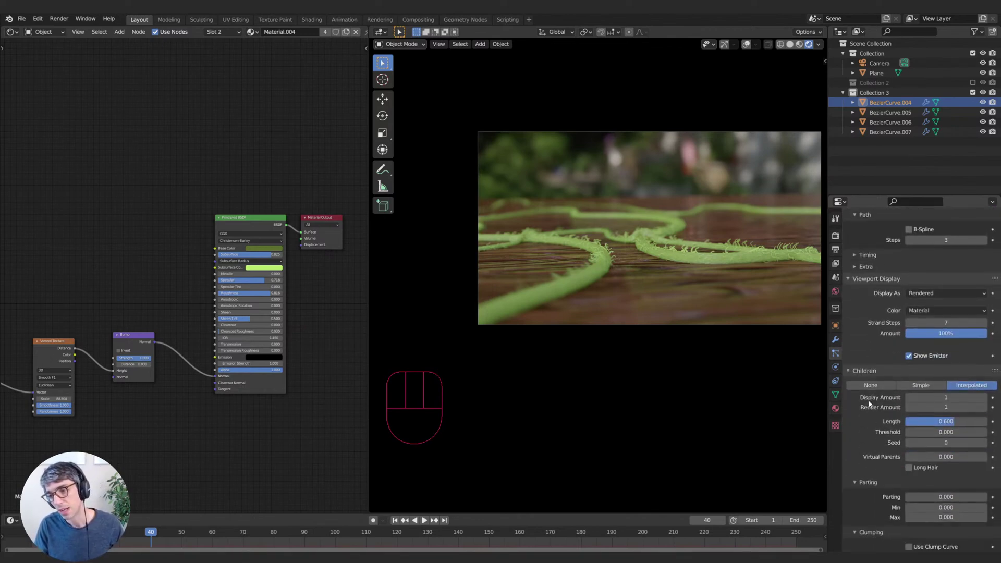
pyautogui.scroll(-2, 874, 339)
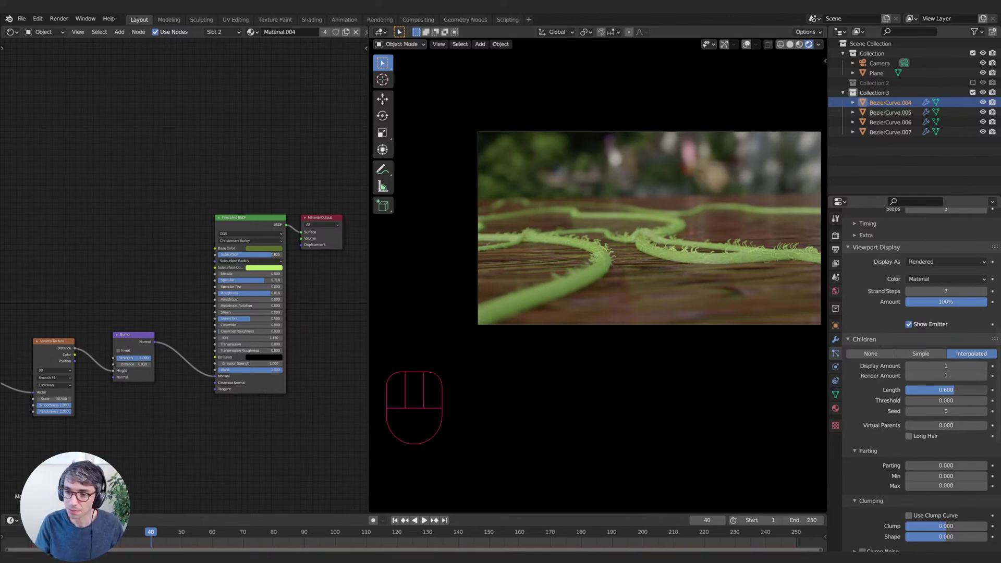
pyautogui.moveTo(953, 389); pyautogui.dragTo(915, 390)
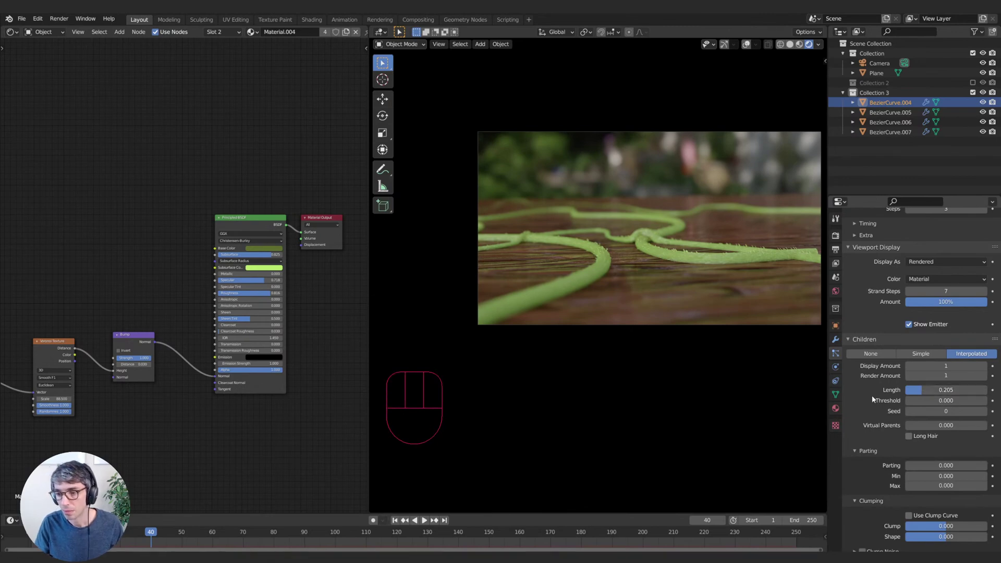
# - Set the Curl kink of the Fur's child hairs to an amplitude of 0.1 m and a frequency of 0.922
pyautogui.scroll(-3, 876, 488)
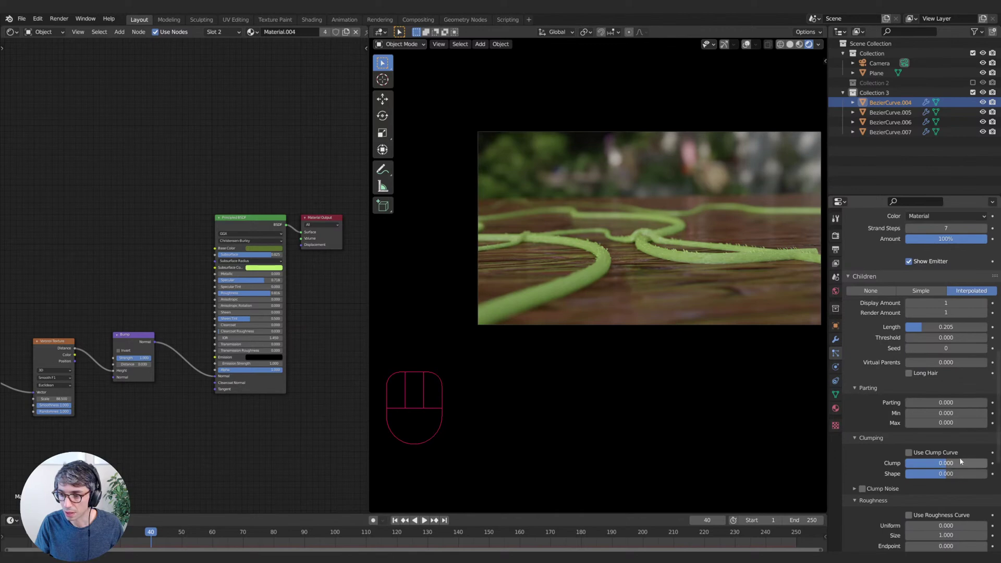
pyautogui.scroll(-3, 881, 495)
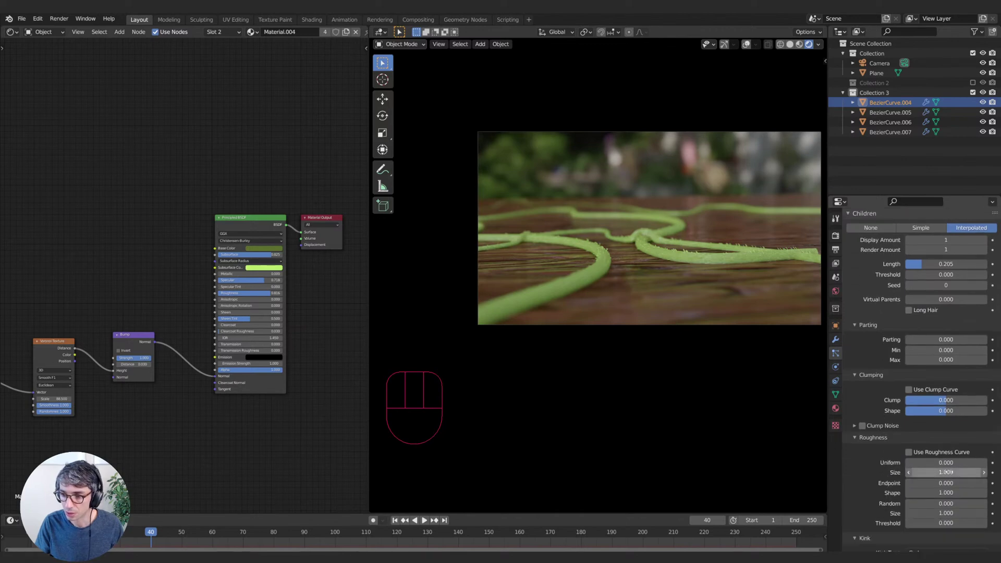
pyautogui.scroll(-2, 885, 487)
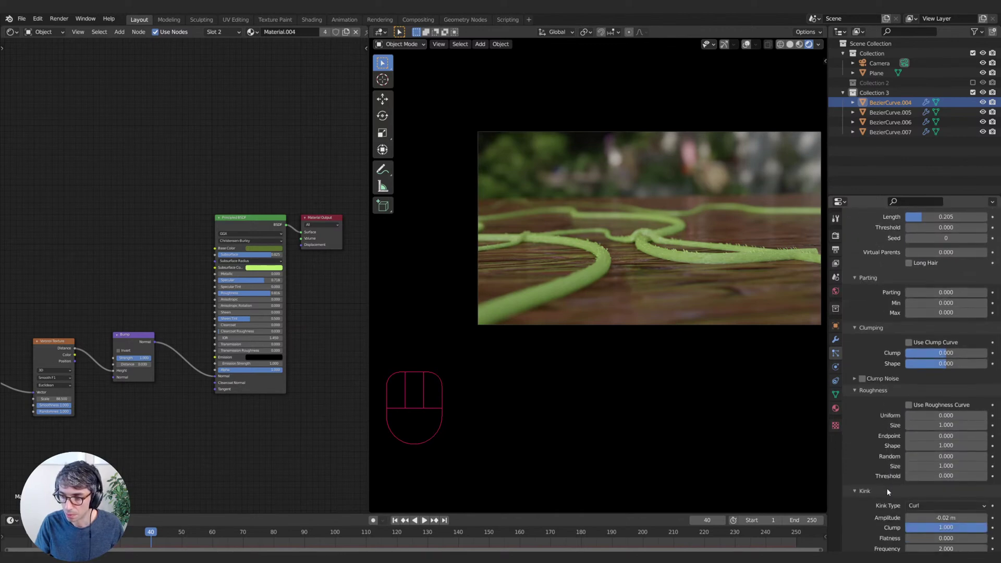
pyautogui.scroll(-2, 892, 497)
pyautogui.scroll(-1, 912, 504)
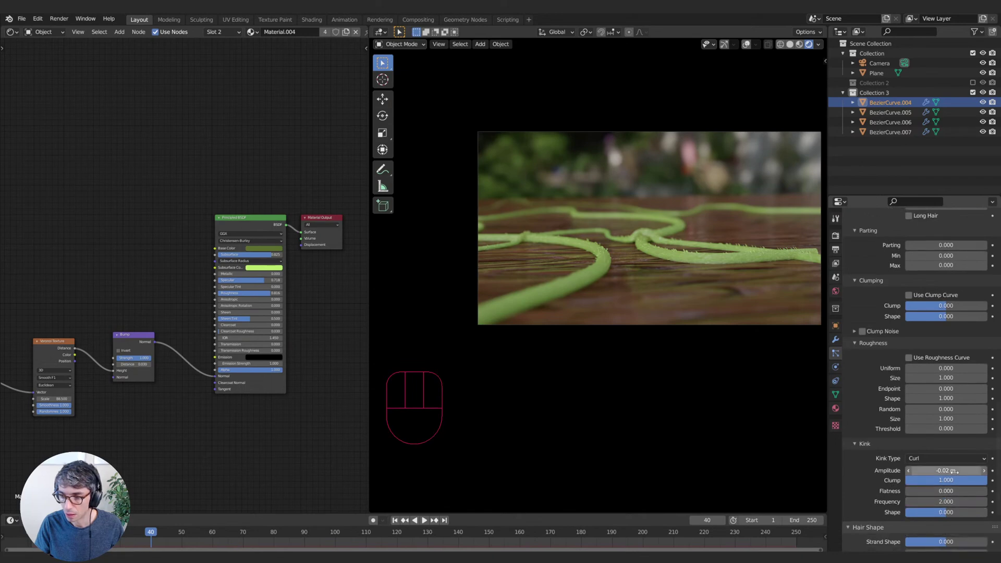
pyautogui.moveTo(933, 501)
pyautogui.mouseDown()
pyautogui.moveTo(939, 470)
pyautogui.moveTo(959, 470)
pyautogui.moveTo(936, 470)
pyautogui.moveTo(943, 502)
pyautogui.mouseUp()
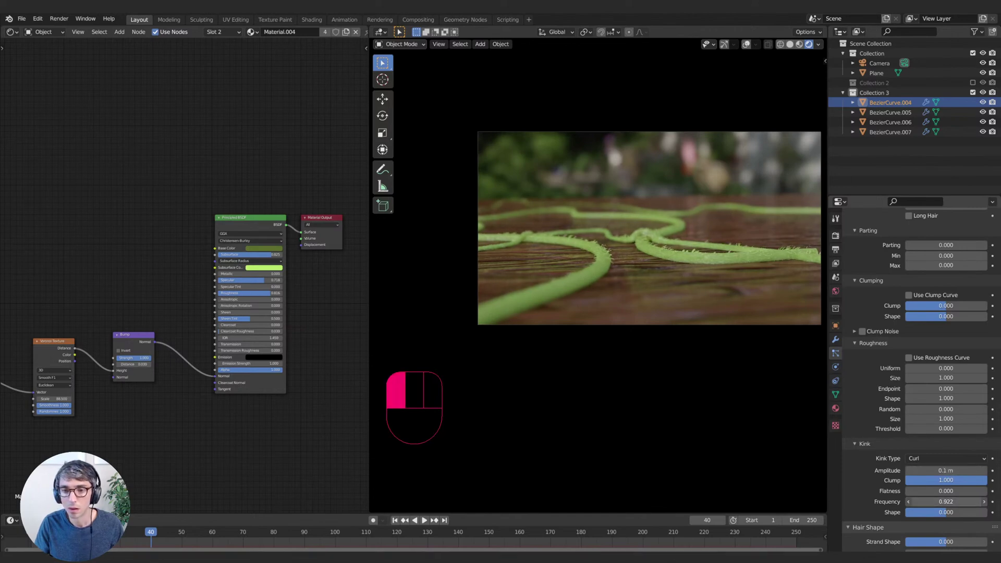
pyautogui.moveTo(948, 501); pyautogui.dragTo(947, 501)
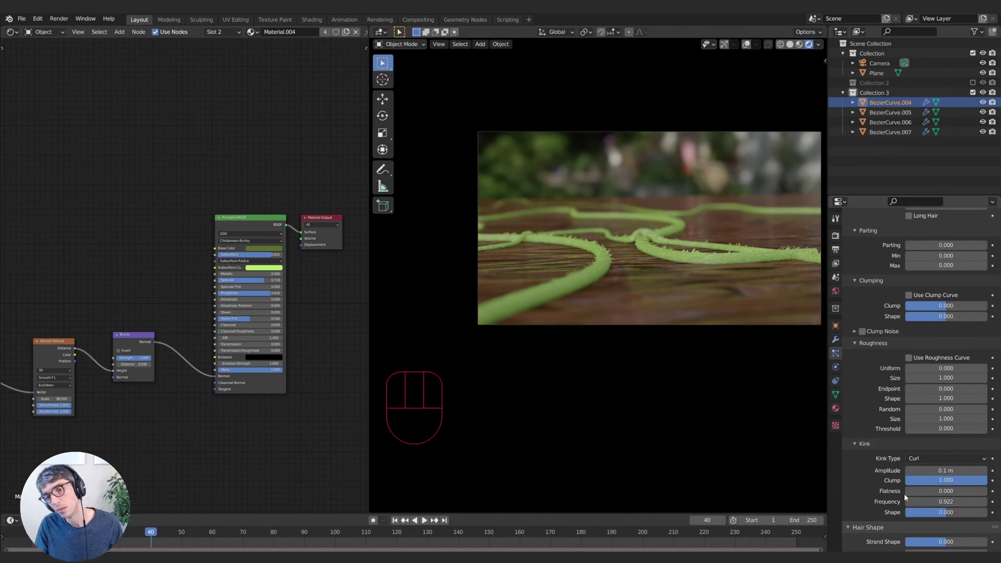
# - Set the Fur's hair shape to a strand shape of 0.857 and a root diameter of 0.051 m
pyautogui.scroll(-2, 890, 499)
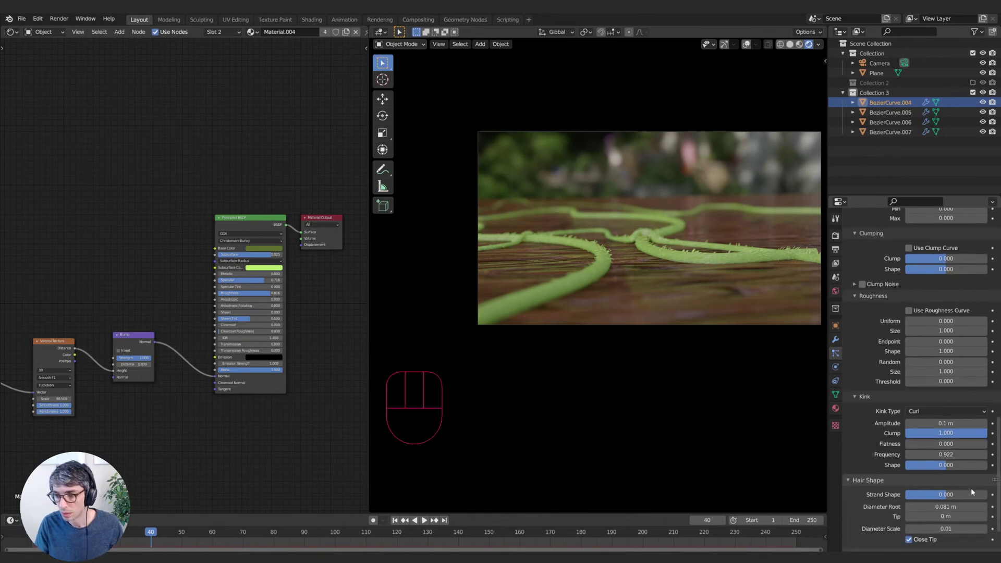
pyautogui.moveTo(971, 495); pyautogui.dragTo(990, 494)
pyautogui.moveTo(917, 516); pyautogui.dragTo(946, 513)
pyautogui.scroll(-1, 939, 540)
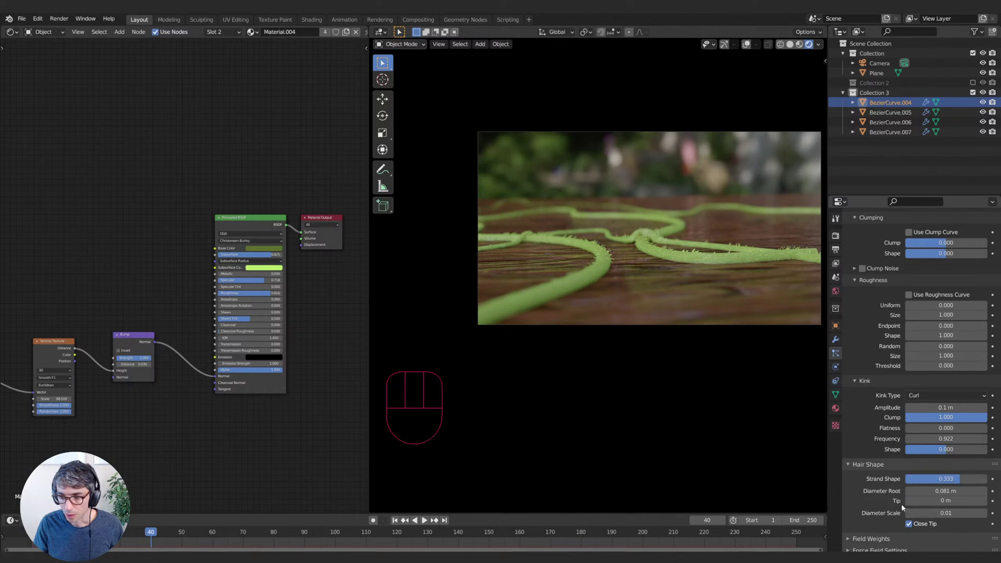
pyautogui.scroll(-2, 882, 467)
pyautogui.moveTo(960, 440); pyautogui.dragTo(912, 452)
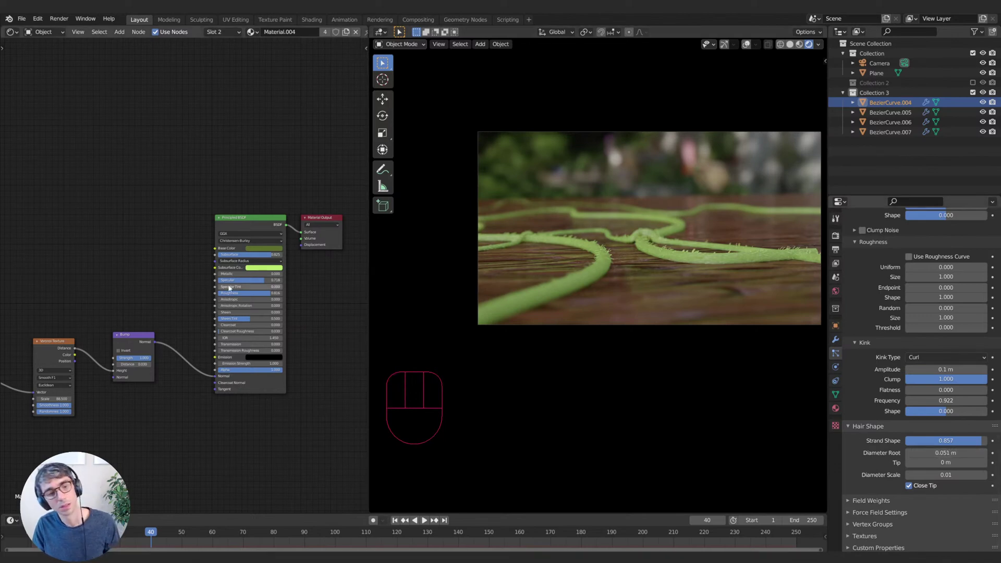
# - Make Material.004 mostly transparent by setting its blend and shadow modes to Alpha Hashed and lowering its alpha to about 0.12
pyautogui.moveTo(279, 374); pyautogui.dragTo(244, 370)
pyautogui.click(365, 156)
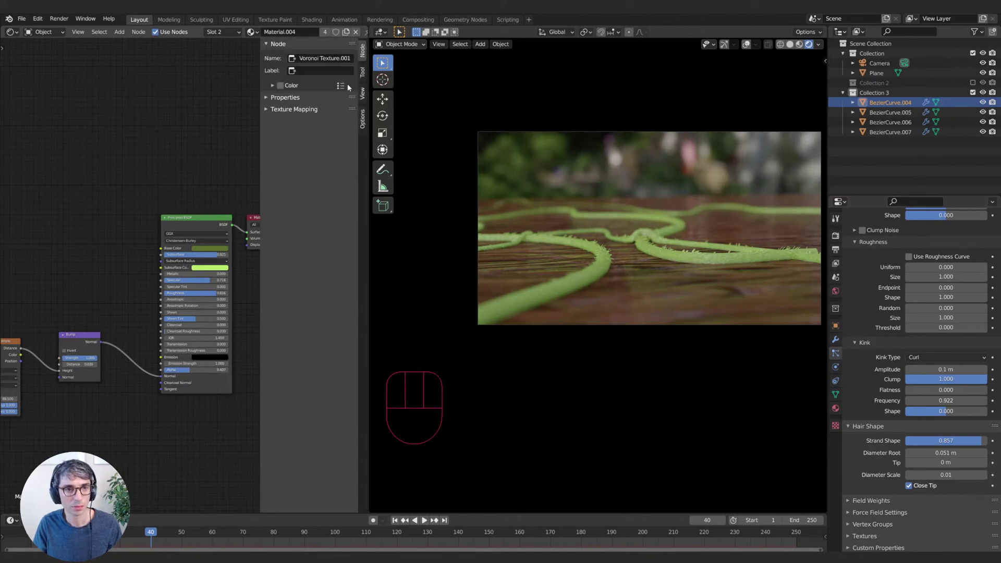
pyautogui.click(363, 119)
pyautogui.moveTo(331, 69); pyautogui.dragTo(322, 126)
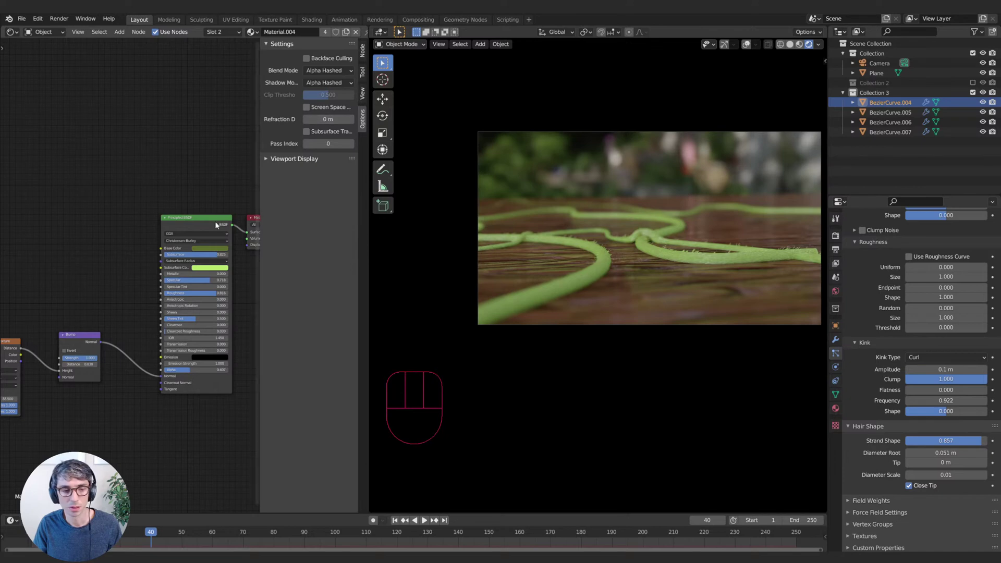
pyautogui.moveTo(221, 369); pyautogui.dragTo(170, 370)
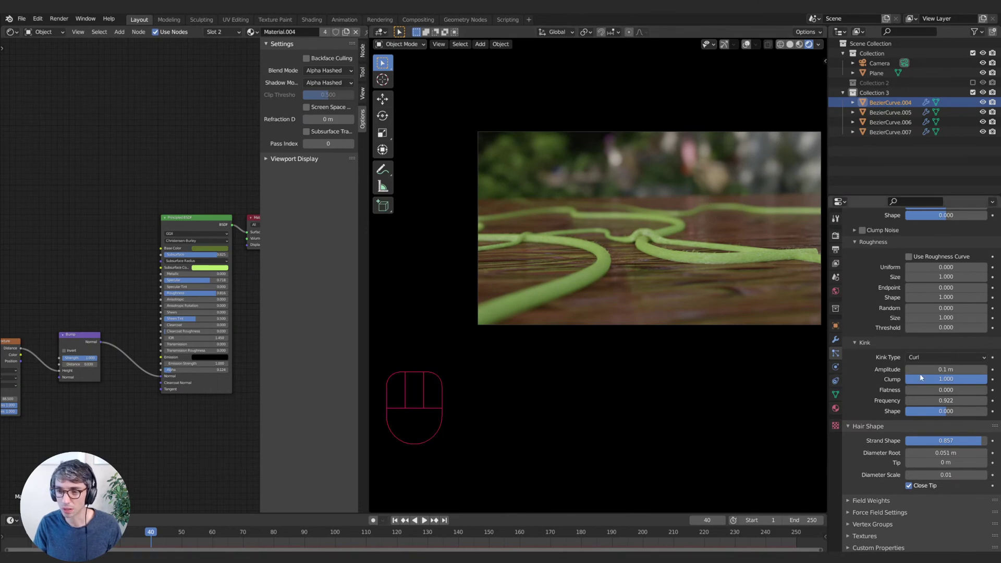
# - Raise both the display amount and the render amount of the Fur's child hairs to 4
pyautogui.scroll(5, 900, 292)
pyautogui.scroll(8, 894, 291)
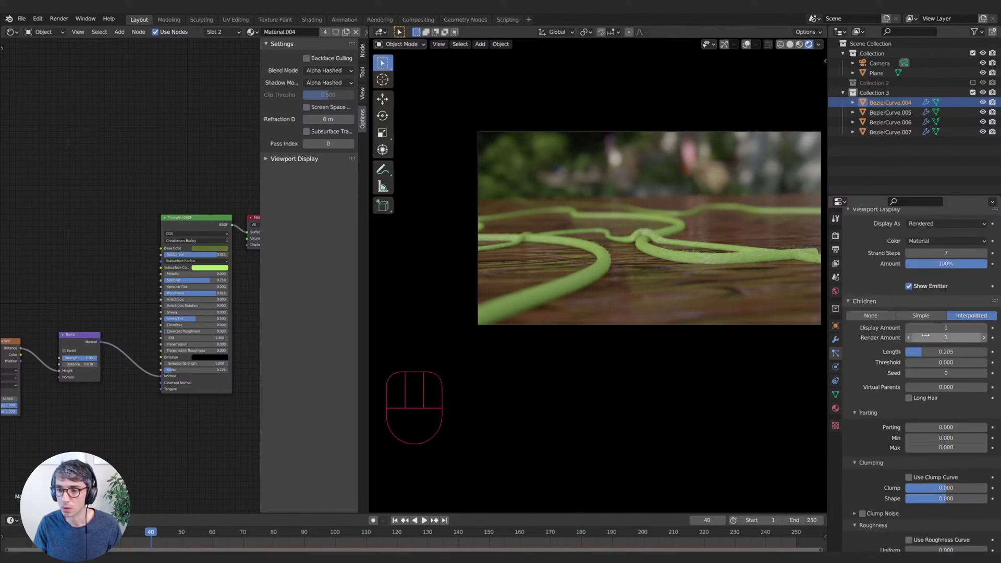
pyautogui.click(985, 328)
pyautogui.click(985, 328)
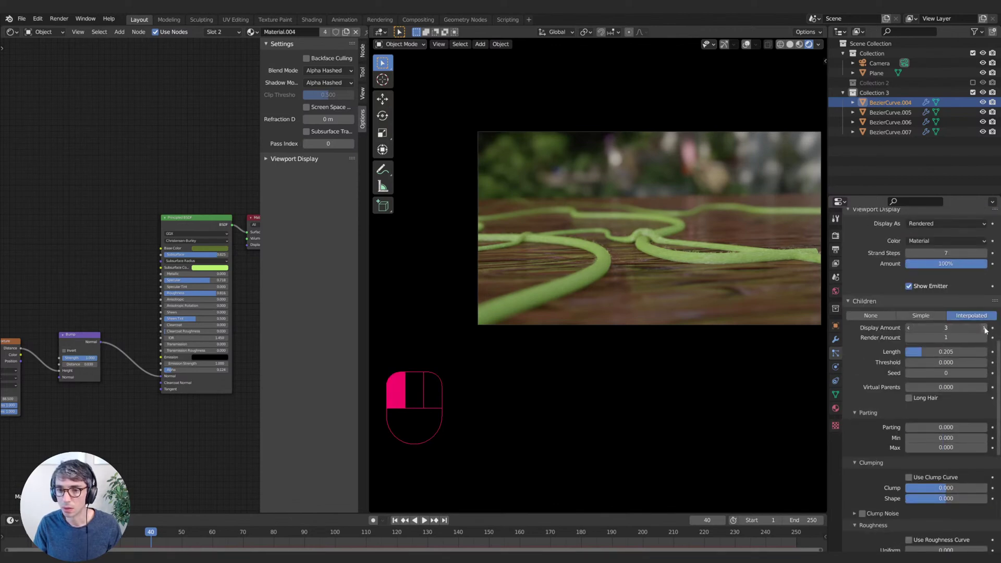
pyautogui.click(985, 328)
pyautogui.click(985, 338)
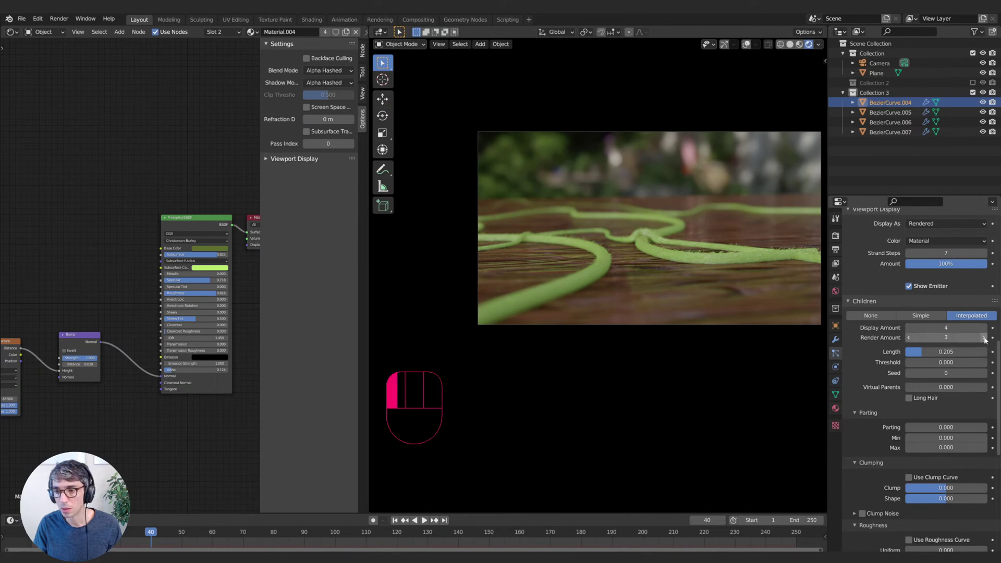
pyautogui.click(985, 338)
pyautogui.click(985, 338)
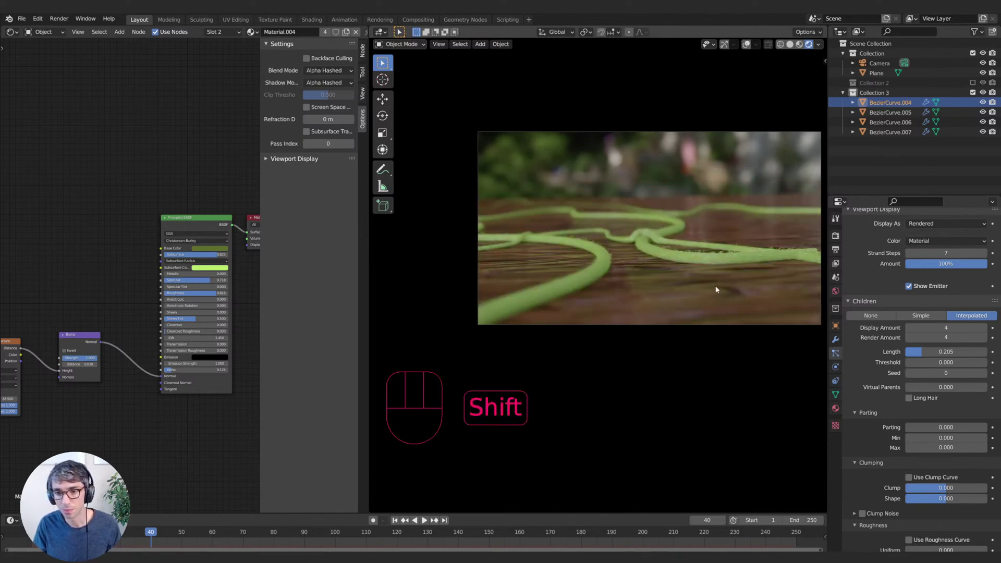
# - Shift the camera framing of the vines and set the camera's F-Stop to 0.7 and focus distance to 3.8 m
pyautogui.keyDown('shift'); pyautogui.moveTo(715, 289); pyautogui.dragTo(682, 268, button='middle'); pyautogui.keyUp('shift')
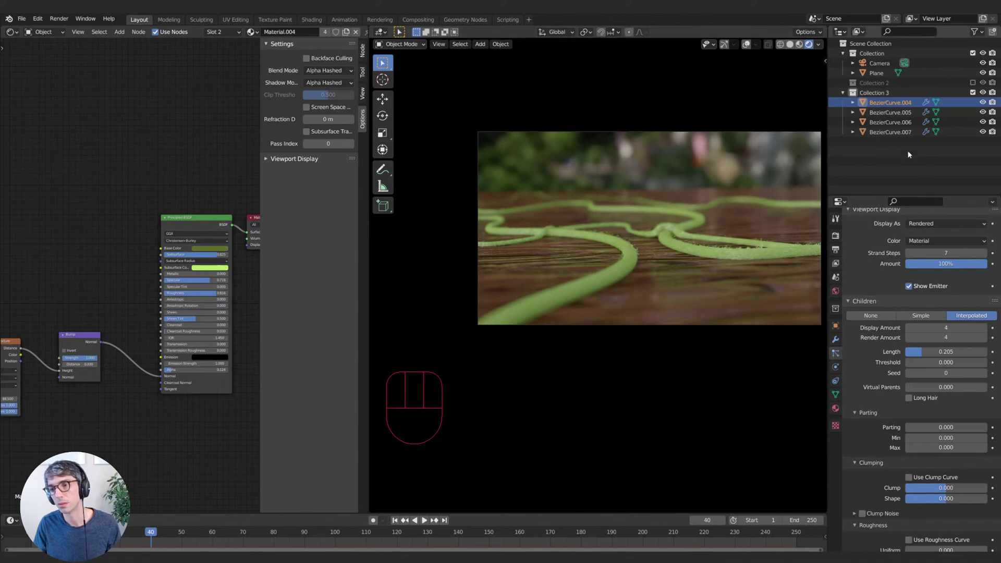
pyautogui.click(879, 63)
pyautogui.click(836, 367)
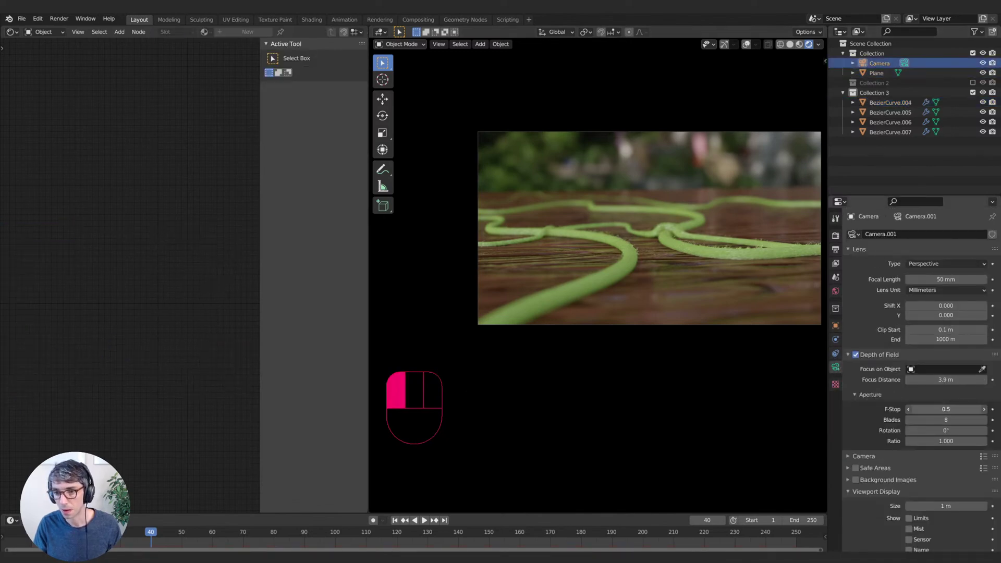
pyautogui.moveTo(946, 409); pyautogui.dragTo(944, 380)
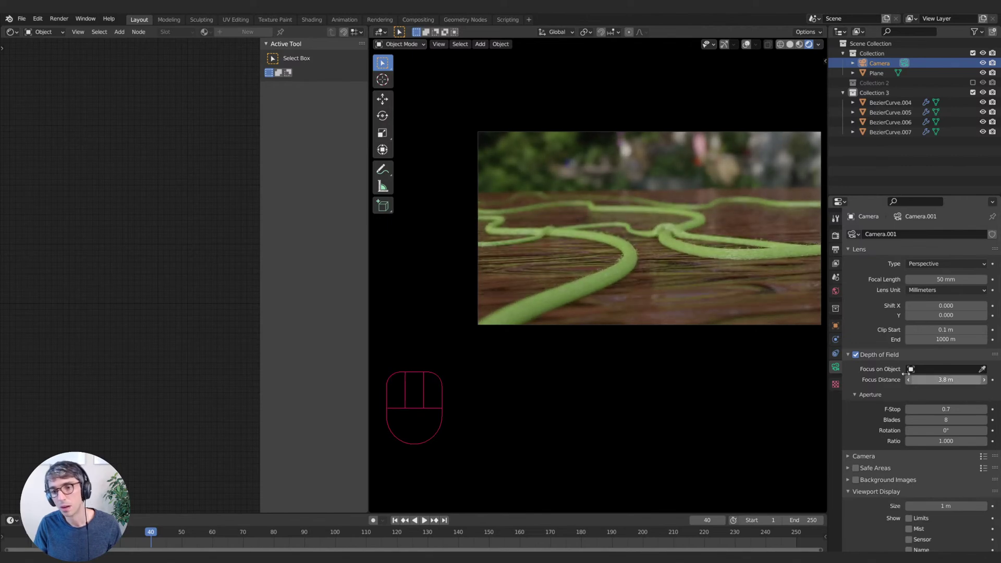
# - Turn off Lock Camera to View and examine the fur along the vines up close
pyautogui.press('q')
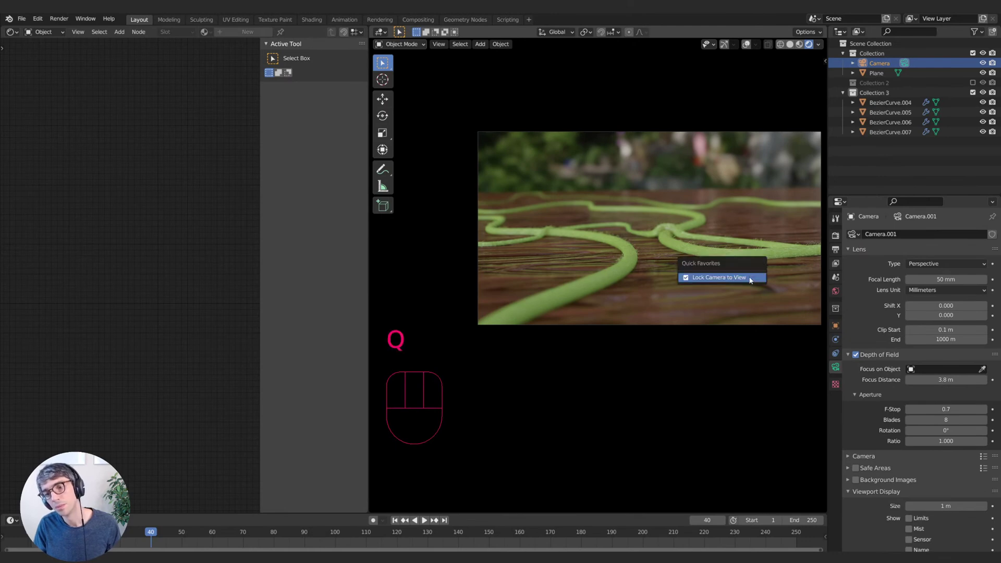
pyautogui.click(751, 278)
pyautogui.scroll(3, 761, 289)
pyautogui.keyDown('shift'); pyautogui.moveTo(778, 270); pyautogui.dragTo(566, 345, button='middle'); pyautogui.keyUp('shift')
pyautogui.scroll(3, 603, 353)
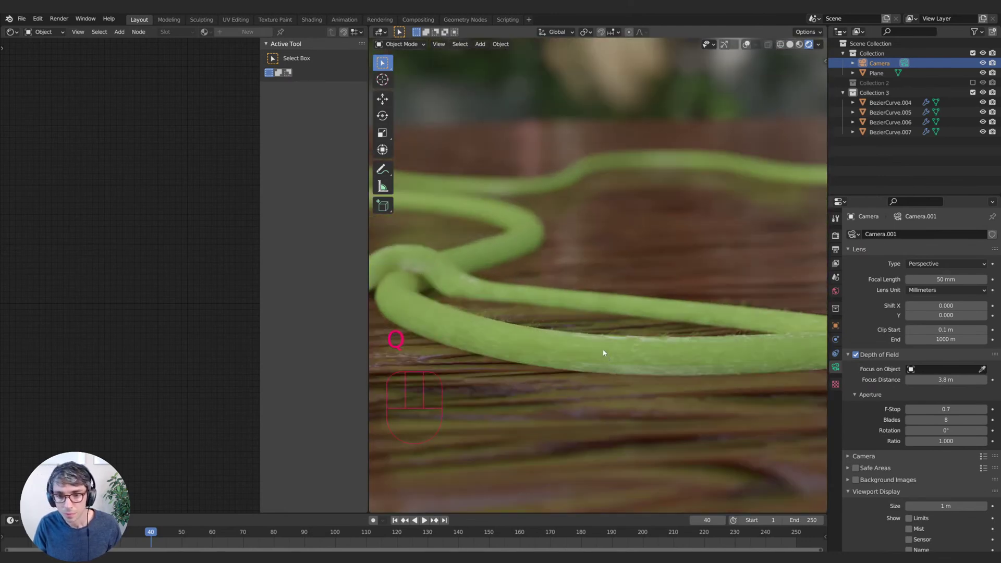
pyautogui.scroll(-2, 584, 349)
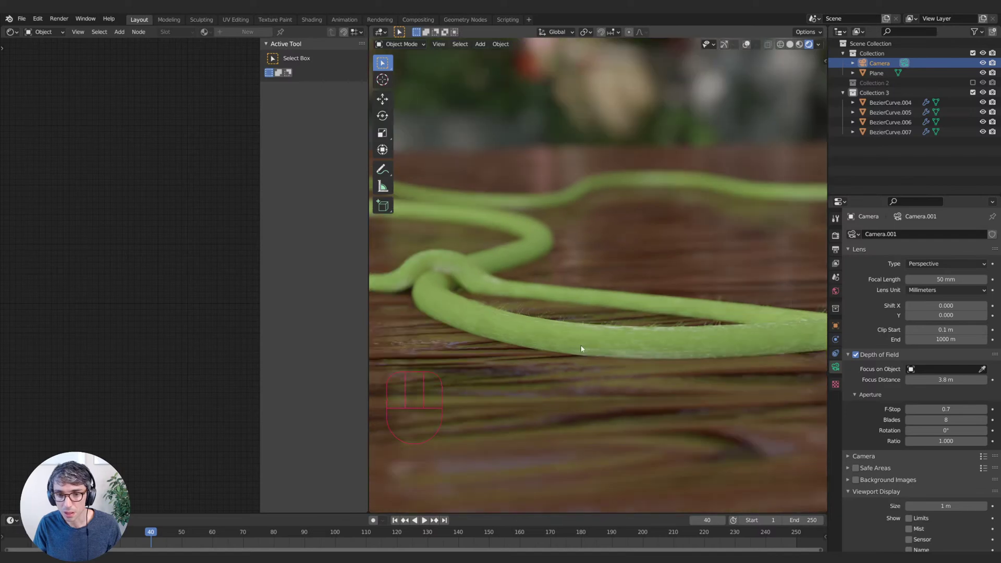
pyautogui.keyDown('shift'); pyautogui.moveTo(530, 333); pyautogui.dragTo(657, 338, button='middle'); pyautogui.keyUp('shift')
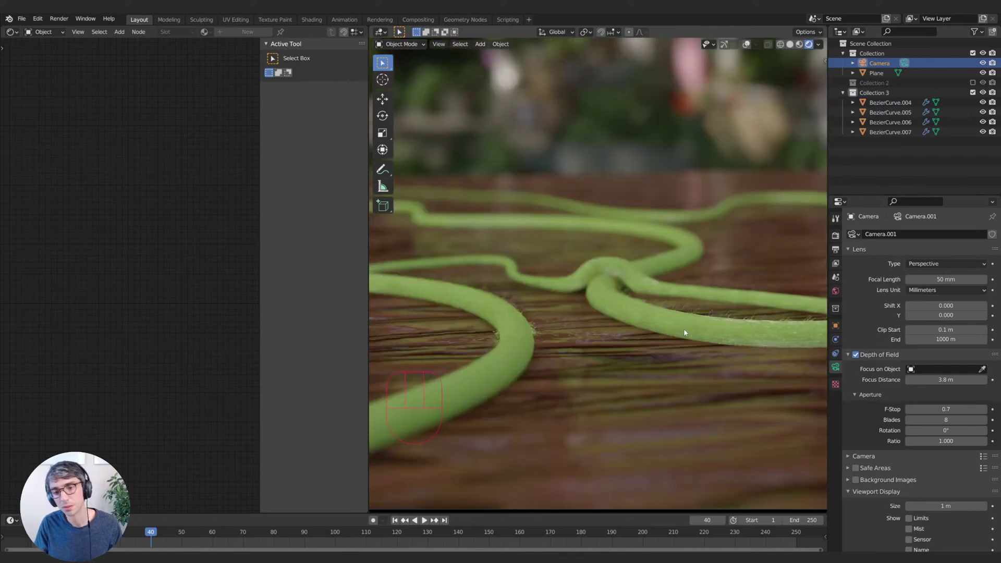
pyautogui.scroll(-1, 685, 333)
pyautogui.scroll(-1, 667, 336)
pyautogui.scroll(-1, 657, 336)
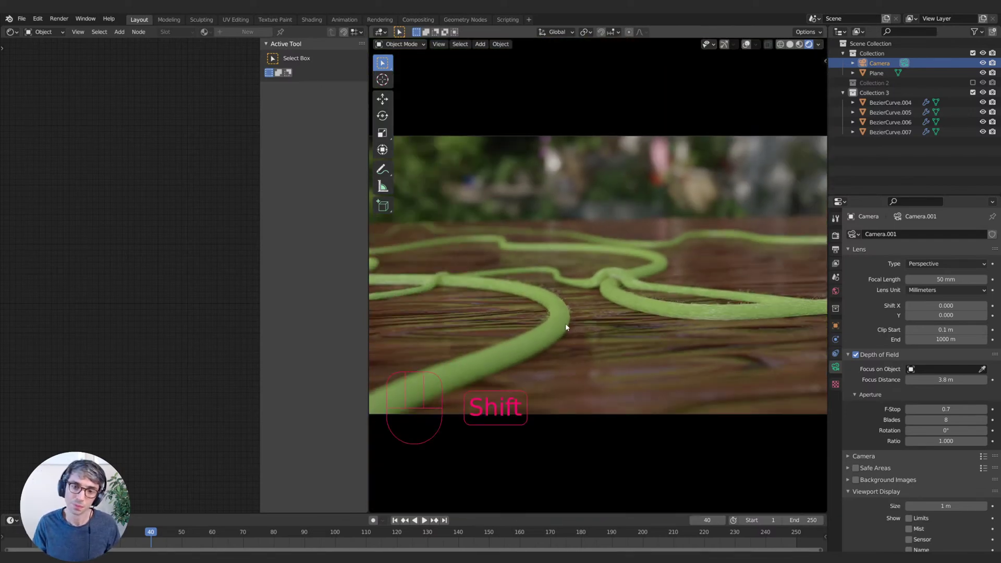
pyautogui.keyDown('shift'); pyautogui.moveTo(565, 323); pyautogui.dragTo(574, 327, button='middle'); pyautogui.keyUp('shift')
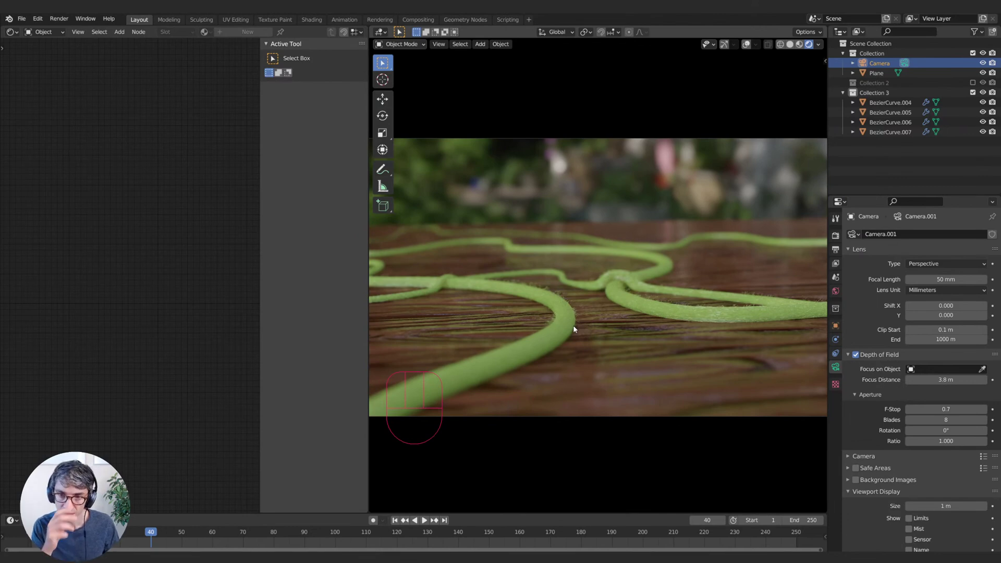
pyautogui.scroll(-1, 574, 325)
pyautogui.keyDown('shift'); pyautogui.moveTo(575, 328); pyautogui.dragTo(614, 332, button='middle'); pyautogui.keyUp('shift')
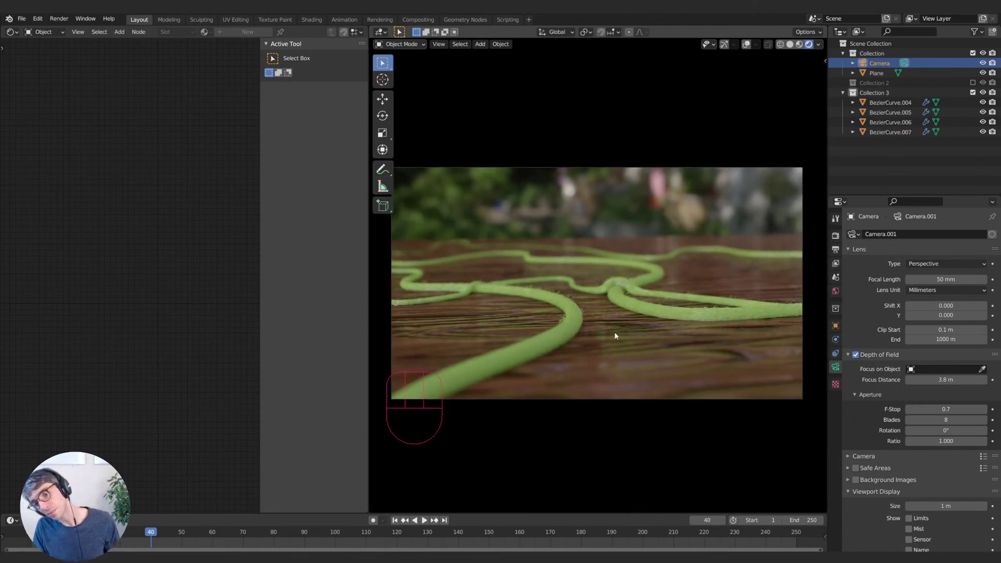
pyautogui.scroll(1, 655, 327)
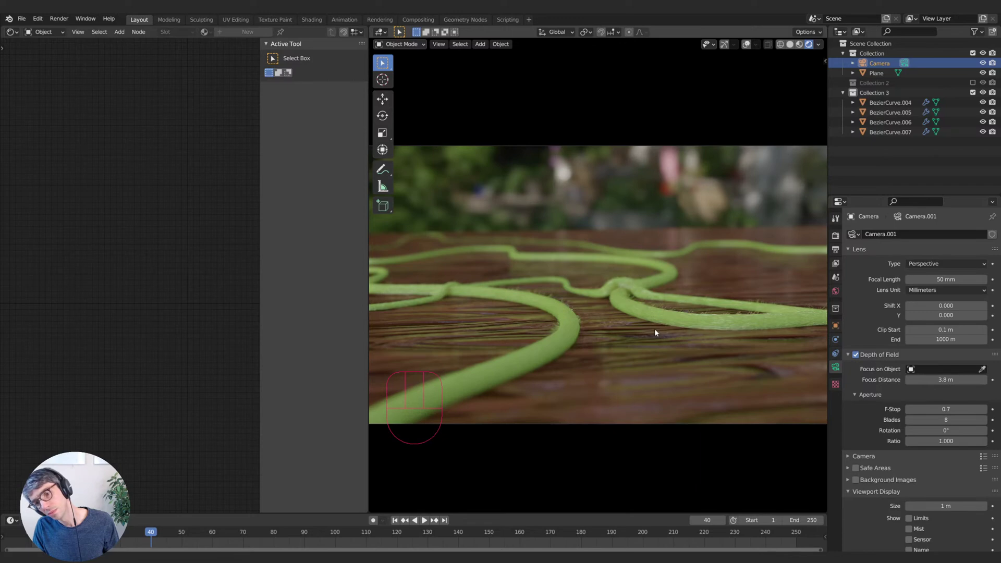
# - Add a ColorRamp node to Material.002 of BezierCurve.004, placing it between the texture nodes and the Principled BSDF
pyautogui.click(688, 323)
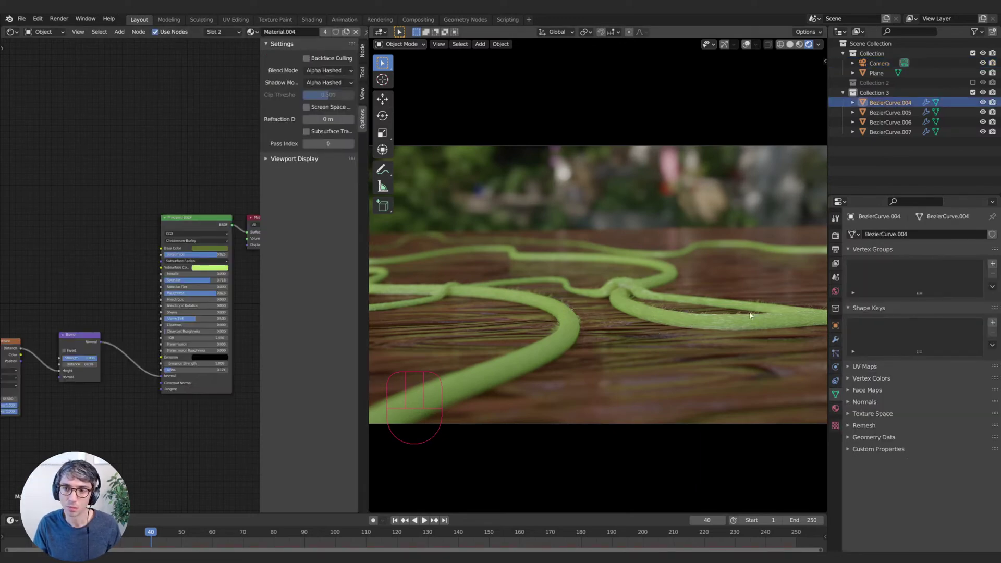
pyautogui.click(836, 408)
pyautogui.click(876, 237)
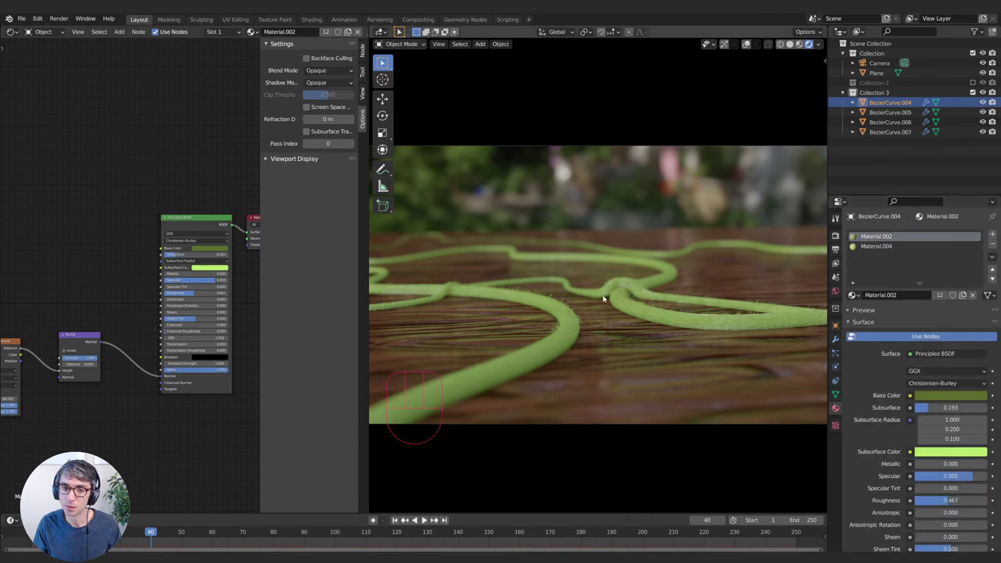
pyautogui.moveTo(109, 224); pyautogui.dragTo(141, 254, button='middle')
pyautogui.hotkey('shift', 'a')
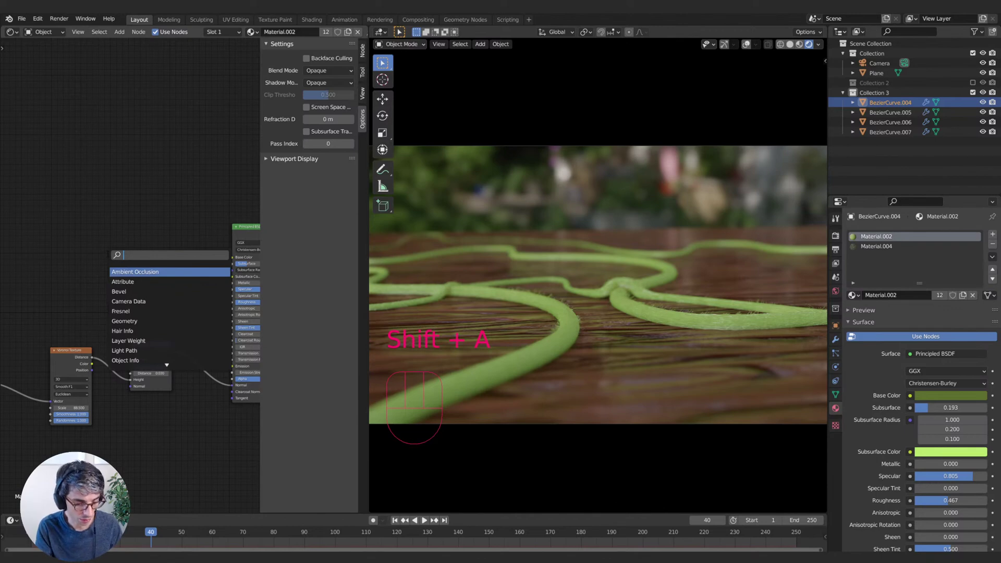
pyautogui.write('colo')
pyautogui.press('Return')
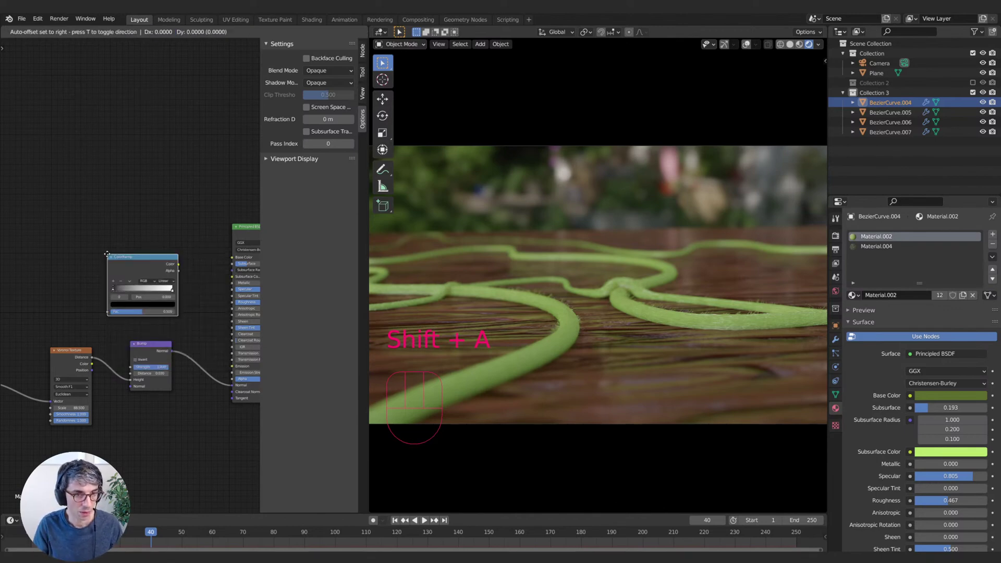
pyautogui.click(108, 254)
pyautogui.moveTo(119, 234); pyautogui.dragTo(36, 217, button='middle')
# - Set both color stops of the ColorRamp to the green sampled from the Principled BSDF's Base Color
pyautogui.click(90, 272)
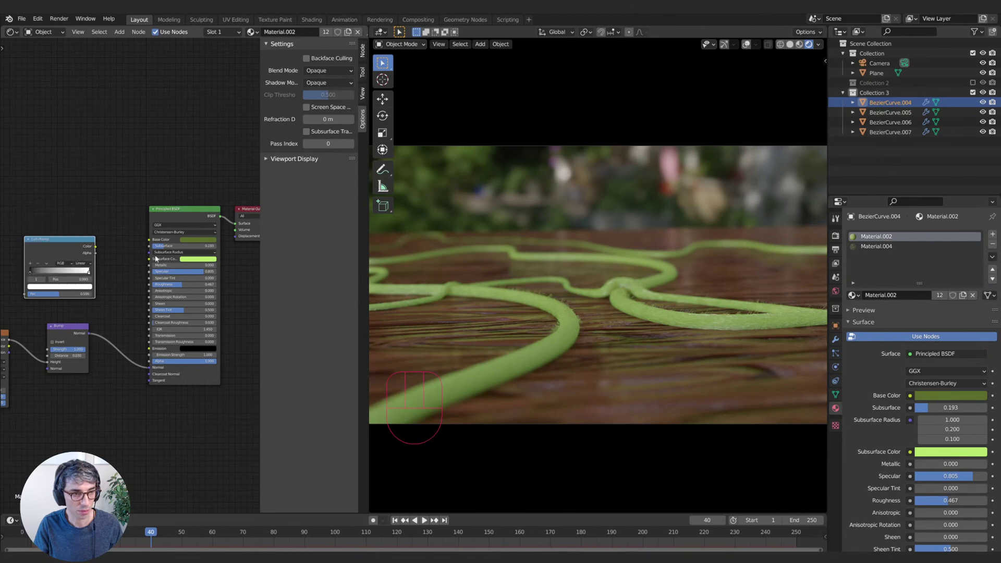
pyautogui.click(85, 288)
pyautogui.click(76, 261)
pyautogui.click(187, 240)
pyautogui.moveTo(91, 274); pyautogui.dragTo(111, 271)
pyautogui.click(66, 286)
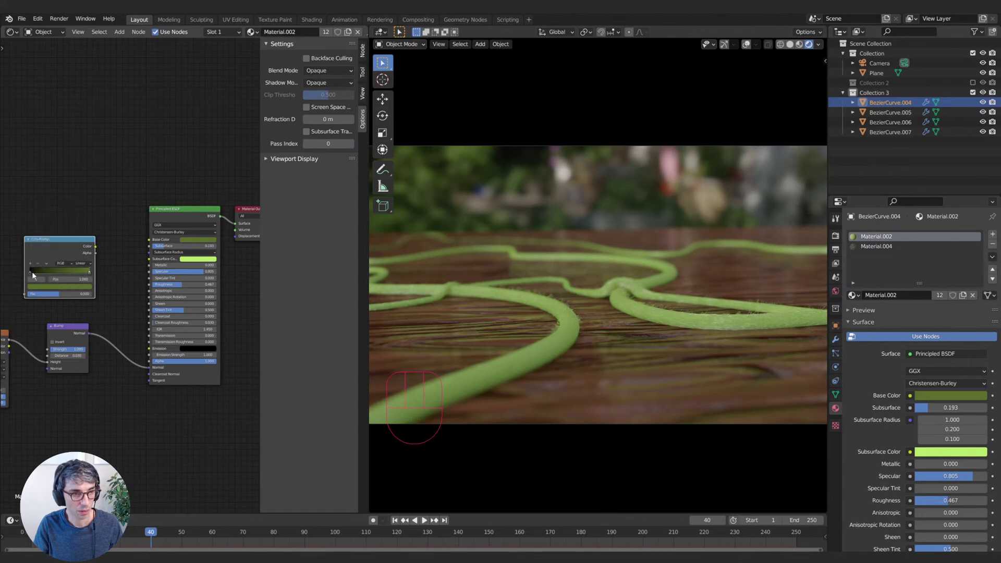
pyautogui.click(32, 275)
pyautogui.click(68, 286)
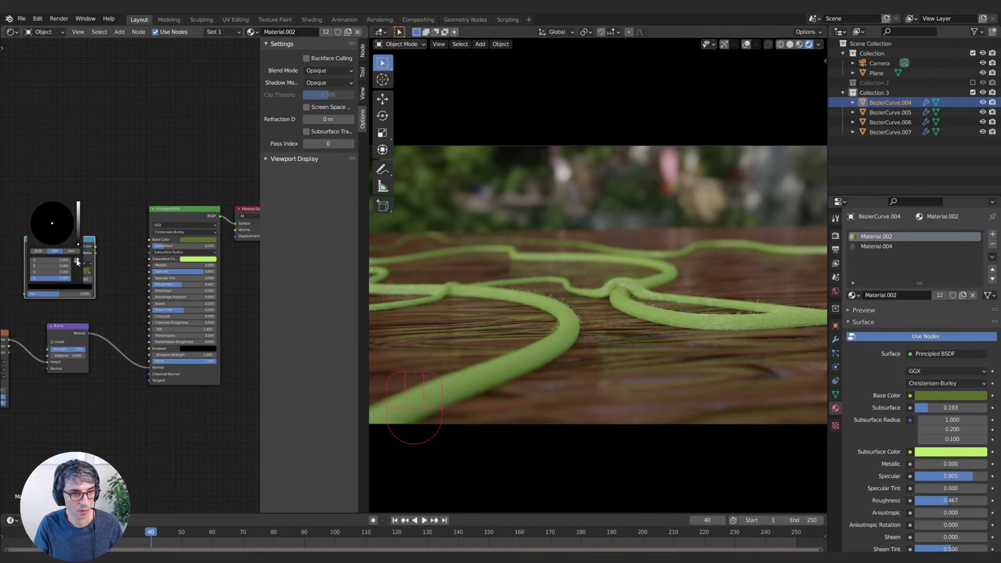
pyautogui.click(77, 262)
pyautogui.click(196, 237)
pyautogui.moveTo(45, 248); pyautogui.dragTo(88, 240, button='middle')
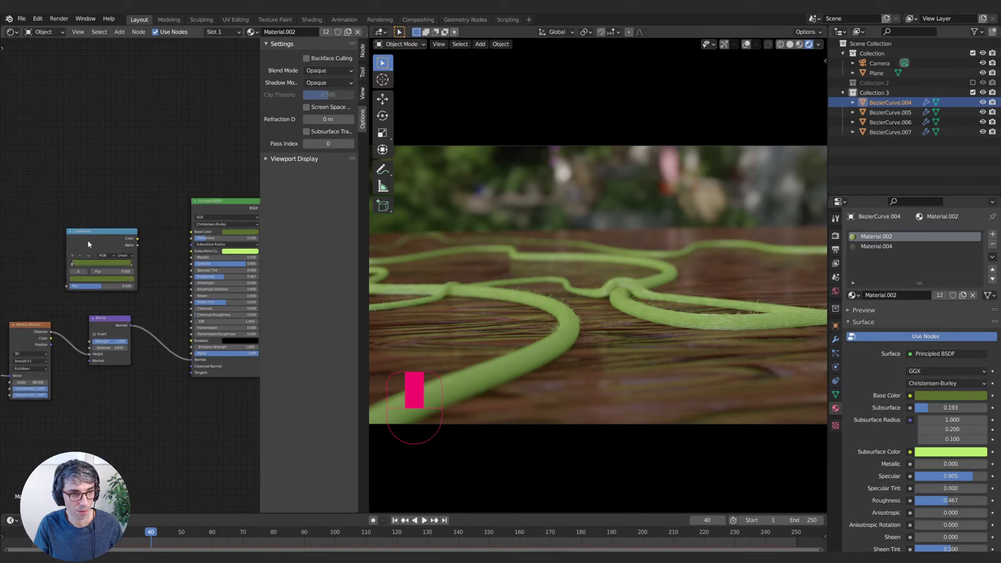
# - Darken the first ColorRamp stop and link the ramp between the Voronoi texture's Distance and the Principled BSDF's Base Color
pyautogui.click(100, 279)
pyautogui.moveTo(121, 219); pyautogui.dragTo(120, 225)
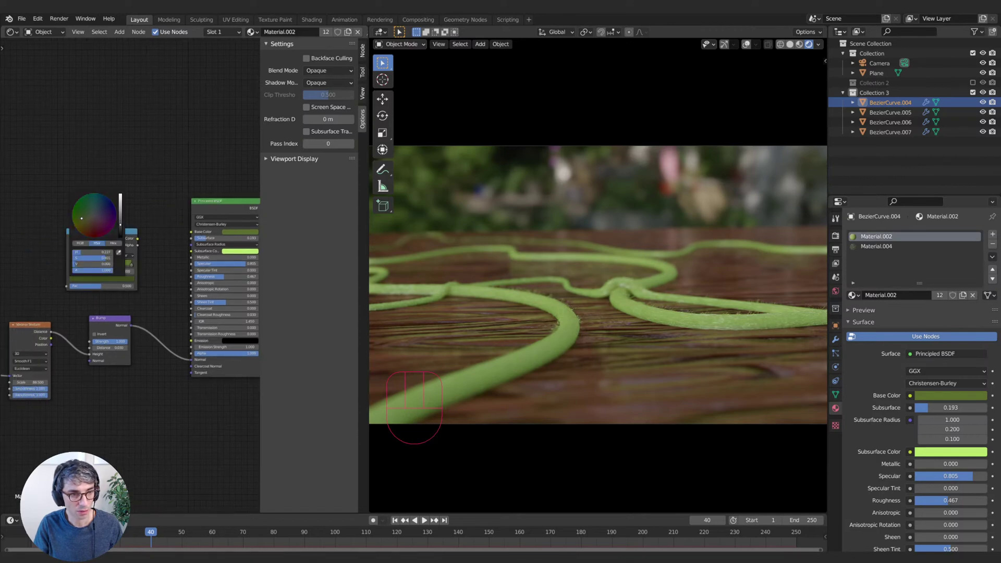
pyautogui.click(127, 230)
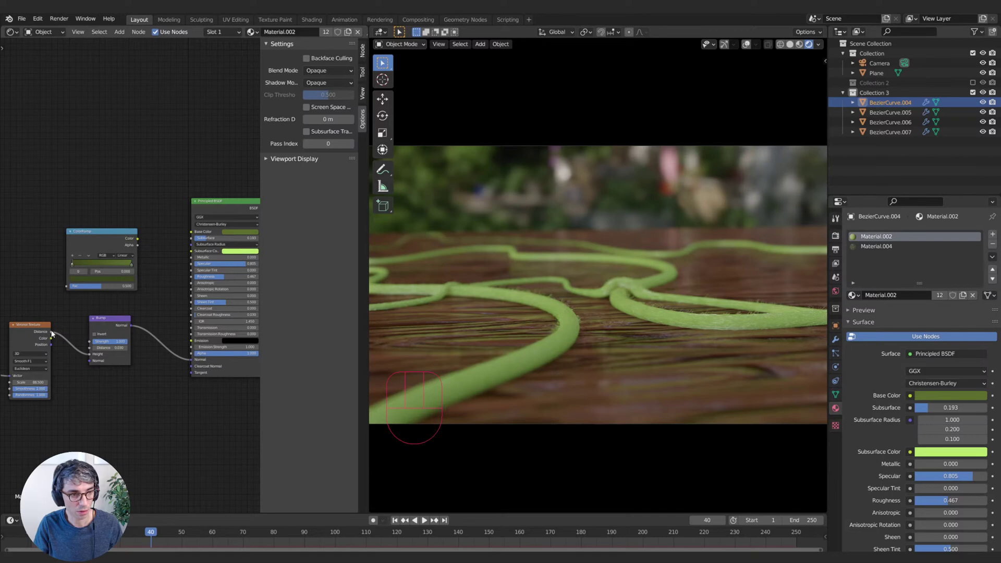
pyautogui.moveTo(51, 331); pyautogui.dragTo(67, 287)
pyautogui.moveTo(137, 238); pyautogui.dragTo(191, 232)
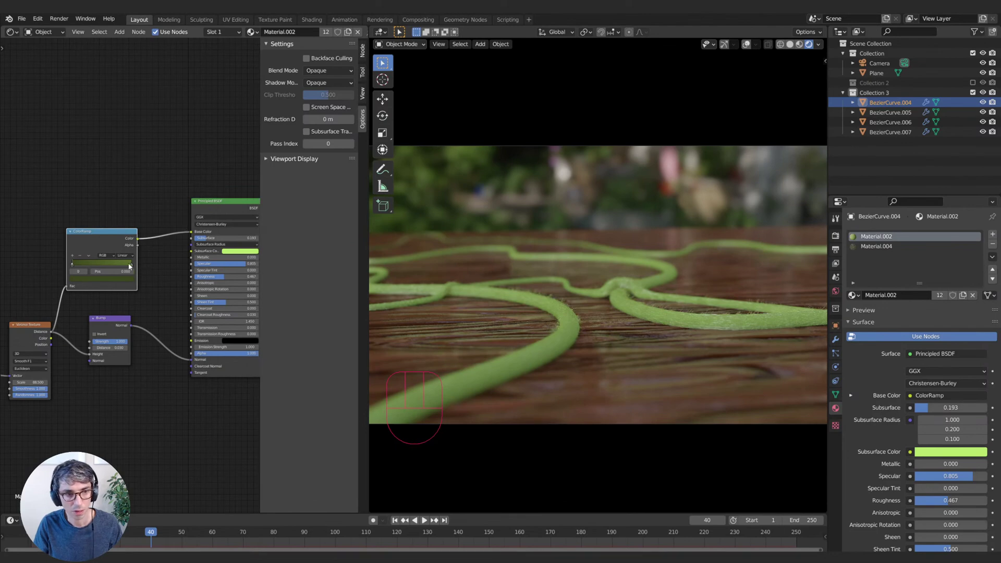
# - Darken the ColorRamp's first stop further and position the dark and green stops just inside the two ends of the ramp
pyautogui.moveTo(129, 267); pyautogui.dragTo(107, 265)
pyautogui.click(88, 265)
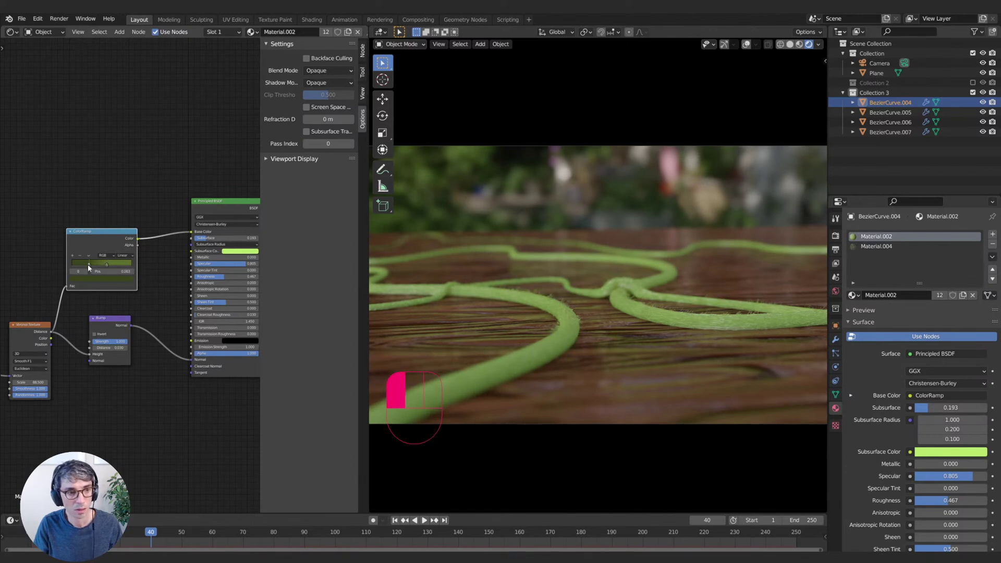
pyautogui.click(102, 278)
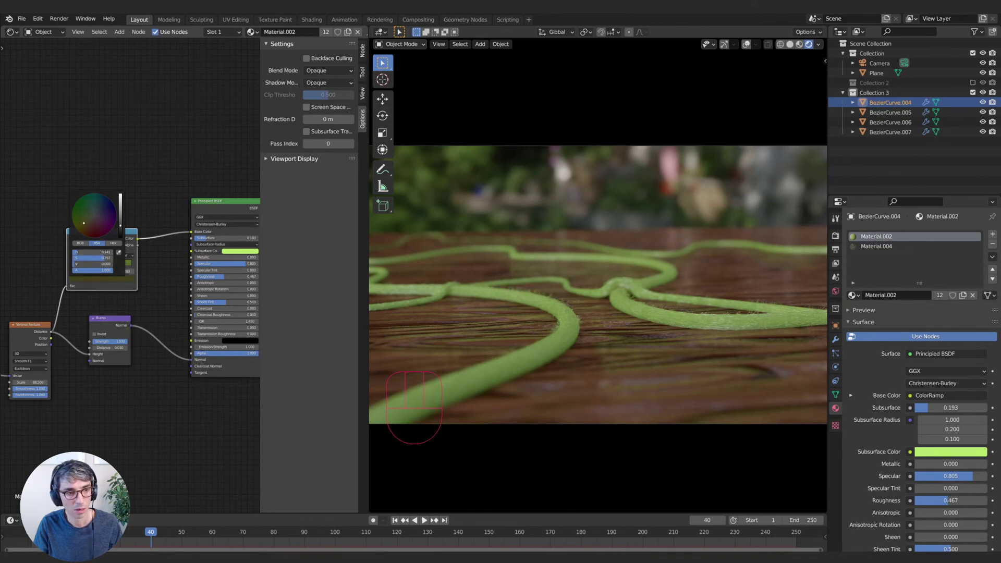
pyautogui.moveTo(93, 264); pyautogui.dragTo(92, 264)
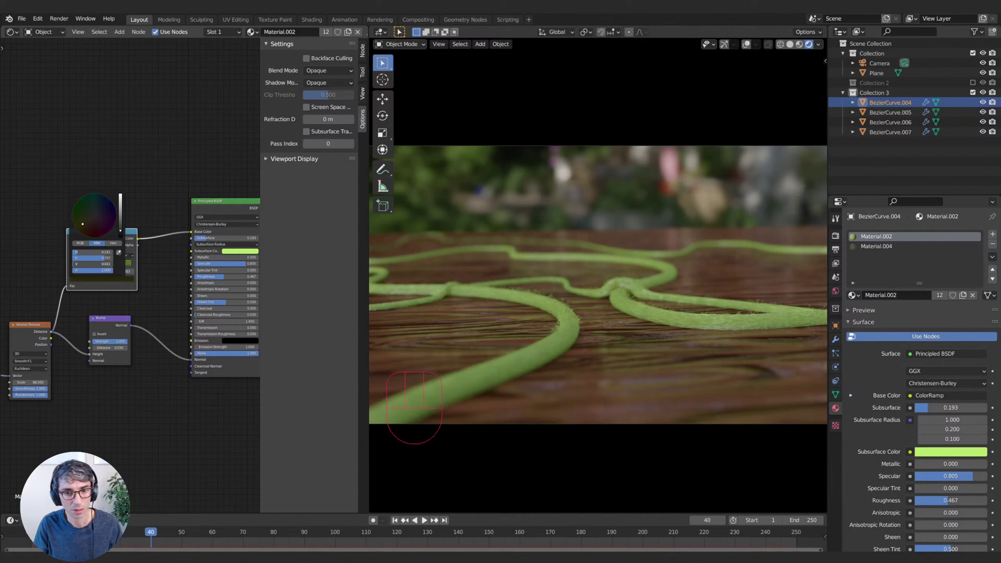
pyautogui.click(76, 267)
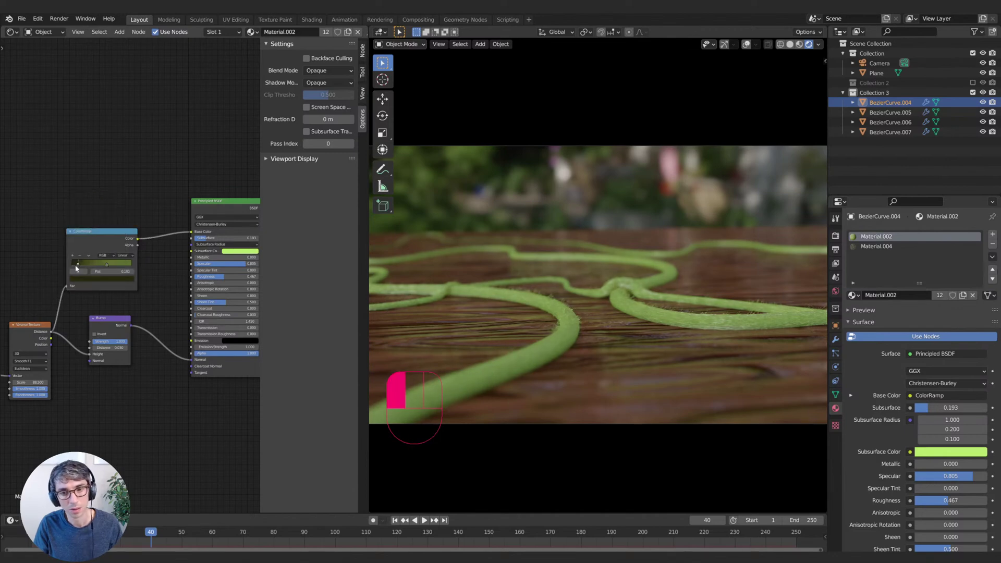
pyautogui.moveTo(106, 263); pyautogui.dragTo(130, 267)
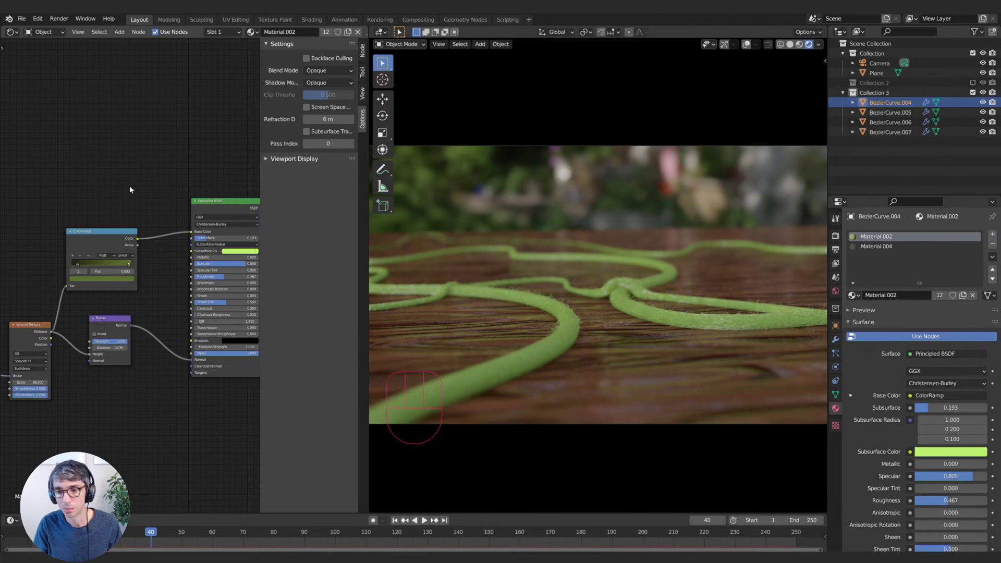
# - Move the ColorRamp node up and duplicate it, placing the copy between the original and the Bump node
pyautogui.moveTo(129, 186); pyautogui.dragTo(92, 174, button='middle')
pyautogui.moveTo(98, 225); pyautogui.dragTo(127, 245)
pyautogui.press('g')
pyautogui.click(55, 146)
pyautogui.hotkey('shift', 'd')
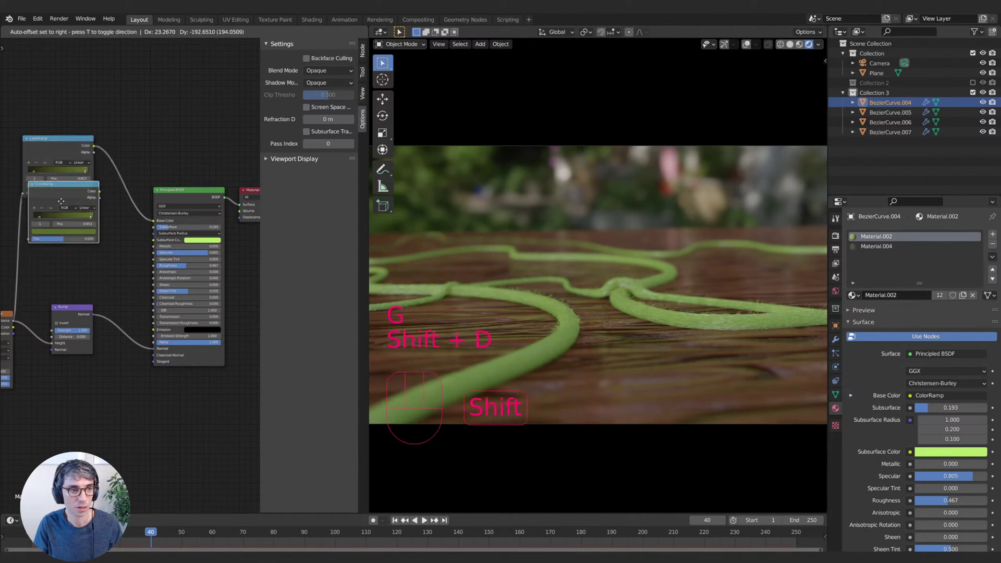
pyautogui.click(73, 226)
# - Set both stops of the duplicated ColorRamp to the light green sampled from the Principled BSDF's Subsurface Color
pyautogui.click(99, 258)
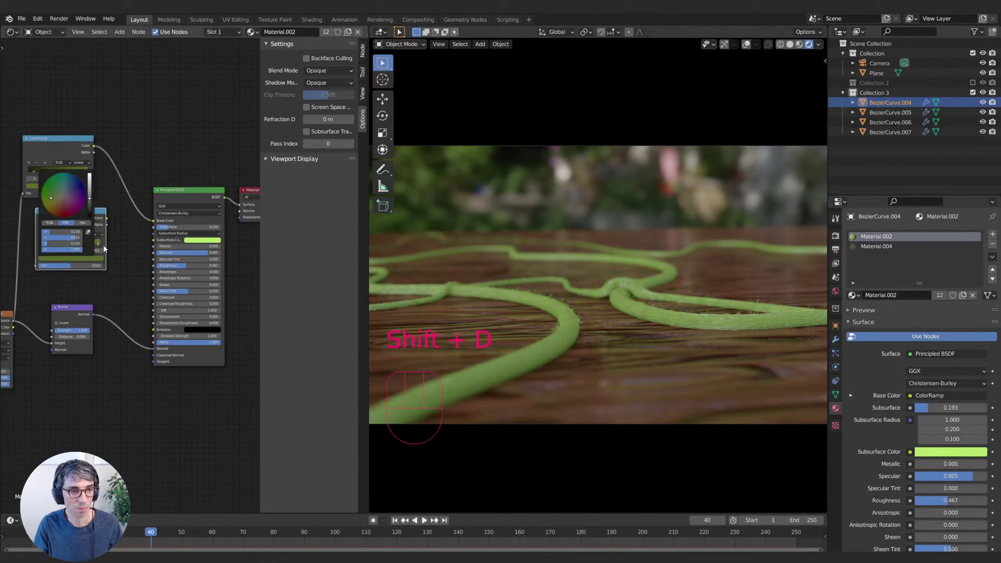
pyautogui.click(194, 240)
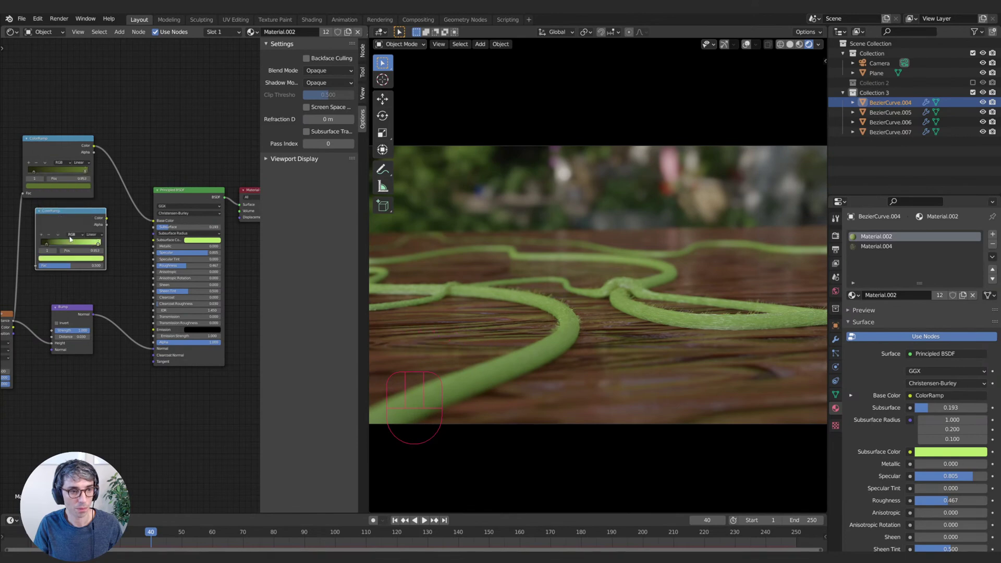
pyautogui.click(44, 242)
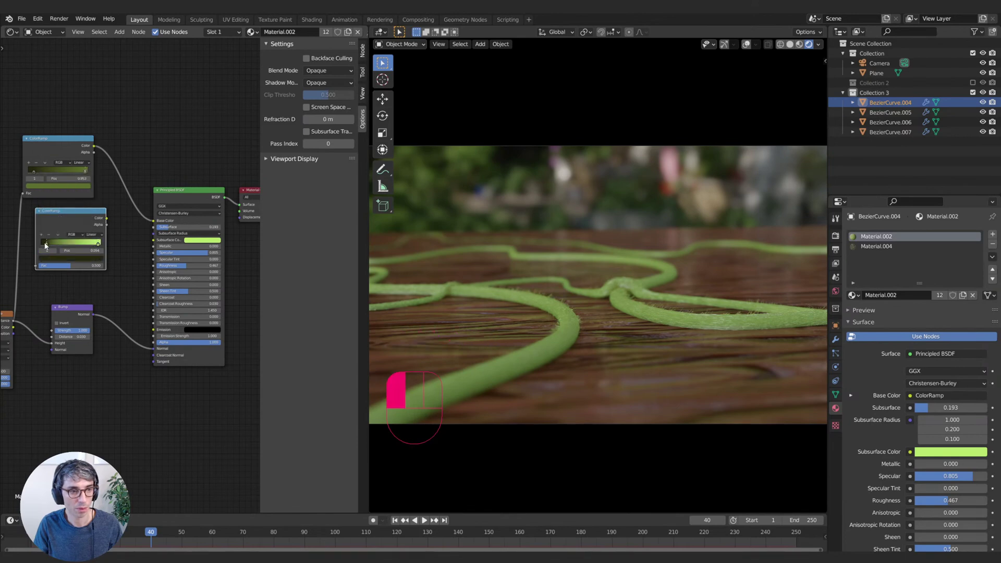
pyautogui.click(73, 260)
pyautogui.click(88, 227)
pyautogui.click(196, 241)
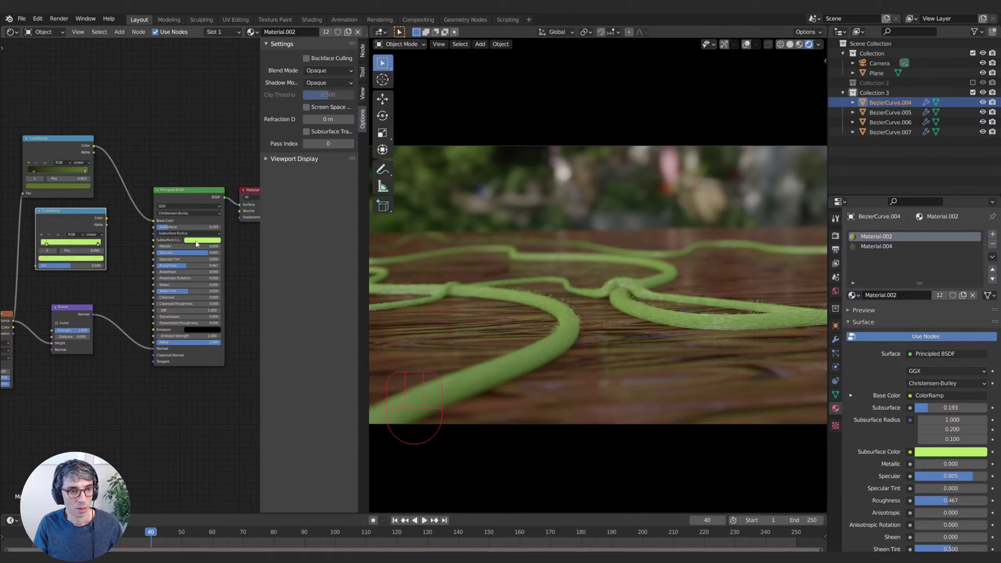
# - Darken the first stop of the duplicated ColorRamp and connect its Color output to the Principled BSDF's Subsurface Color
pyautogui.click(71, 258)
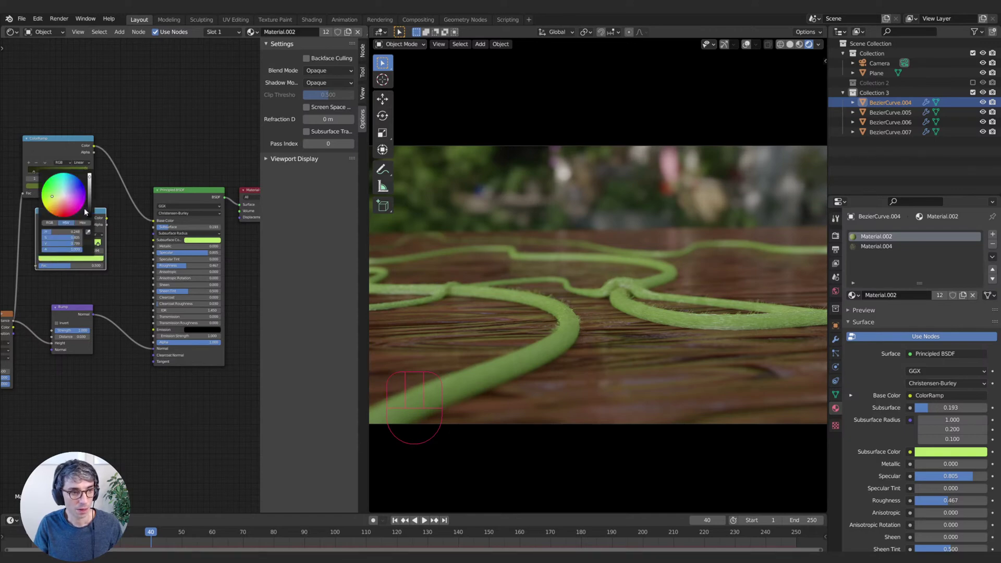
pyautogui.moveTo(89, 177); pyautogui.dragTo(89, 192)
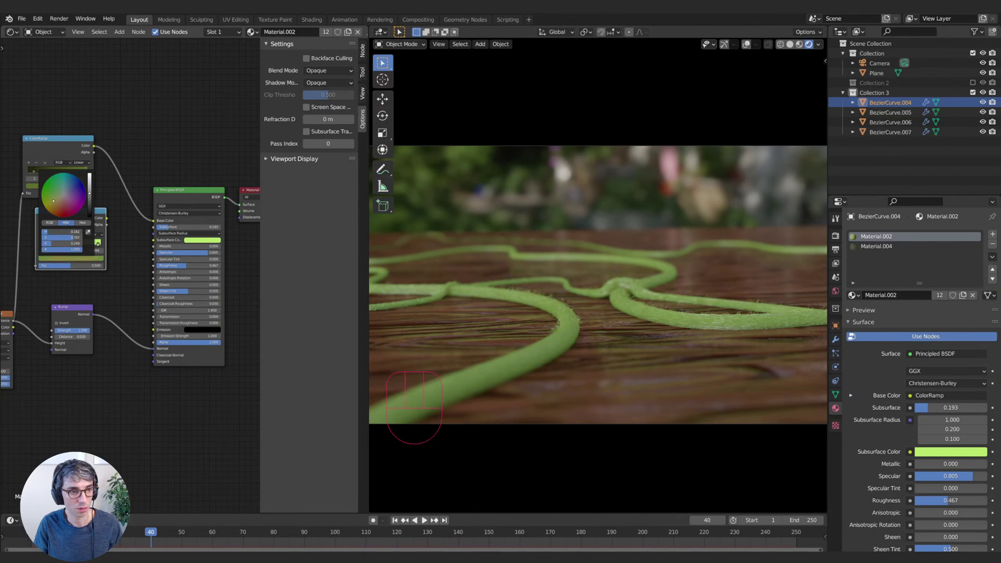
pyautogui.moveTo(106, 218); pyautogui.dragTo(153, 240)
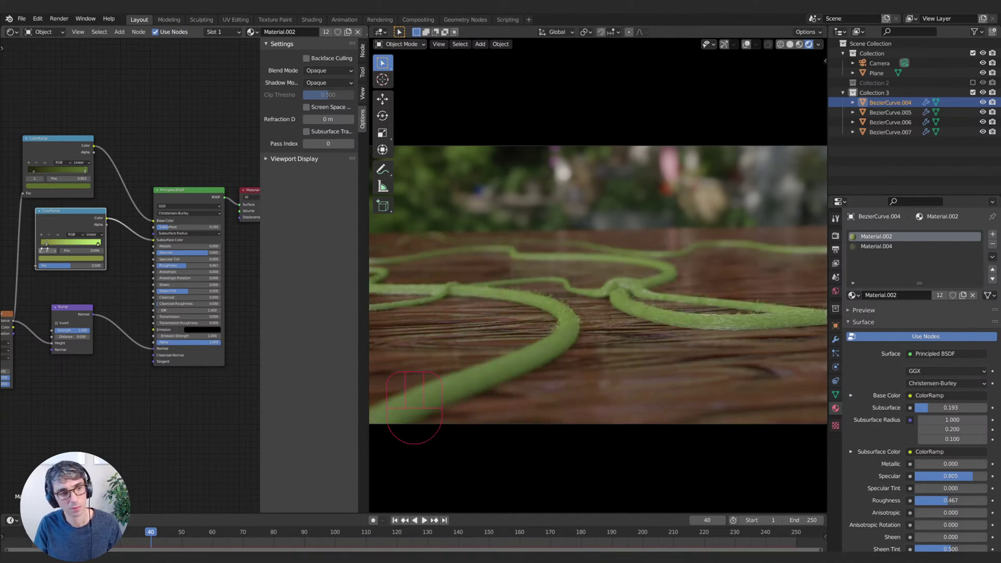
# - Adjust the subsurface ColorRamp, placing its stops at the two ends and making the first stop a bright yellow-green
pyautogui.moveTo(47, 243)
pyautogui.mouseDown()
pyautogui.moveTo(77, 243)
pyautogui.moveTo(28, 242)
pyautogui.mouseUp()
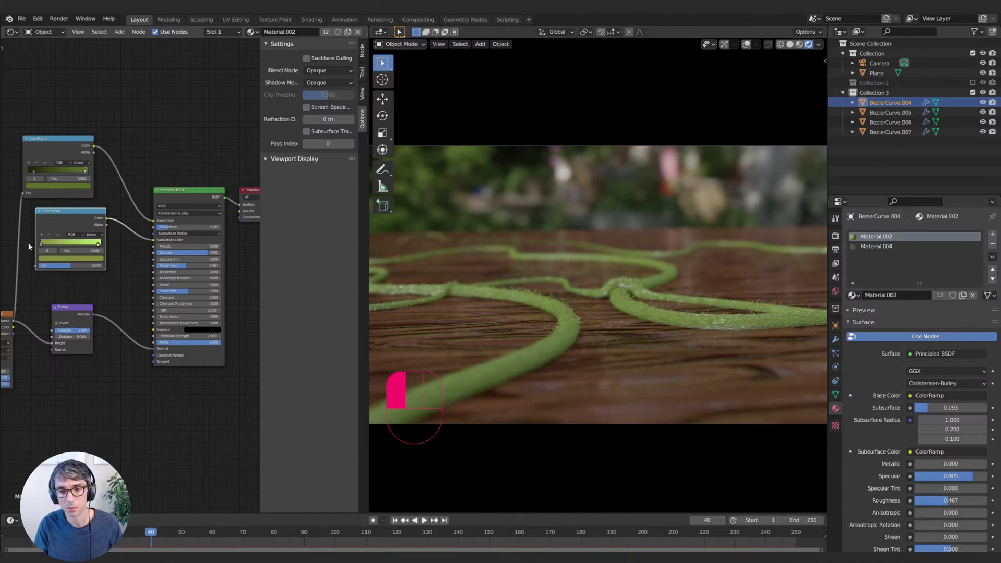
pyautogui.moveTo(99, 244); pyautogui.dragTo(75, 247)
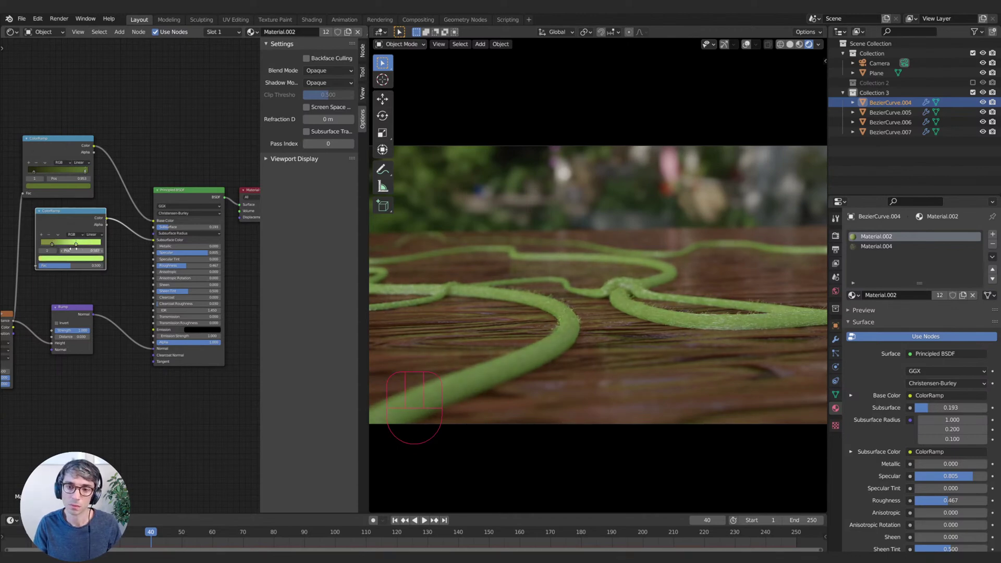
pyautogui.click(52, 243)
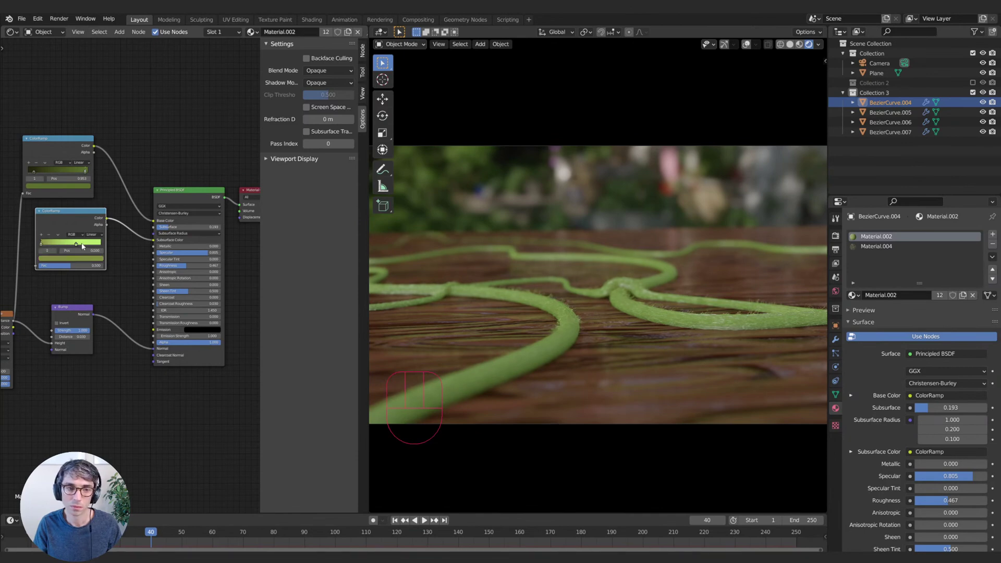
pyautogui.moveTo(77, 246)
pyautogui.mouseDown()
pyautogui.moveTo(57, 246)
pyautogui.moveTo(66, 248)
pyautogui.mouseUp()
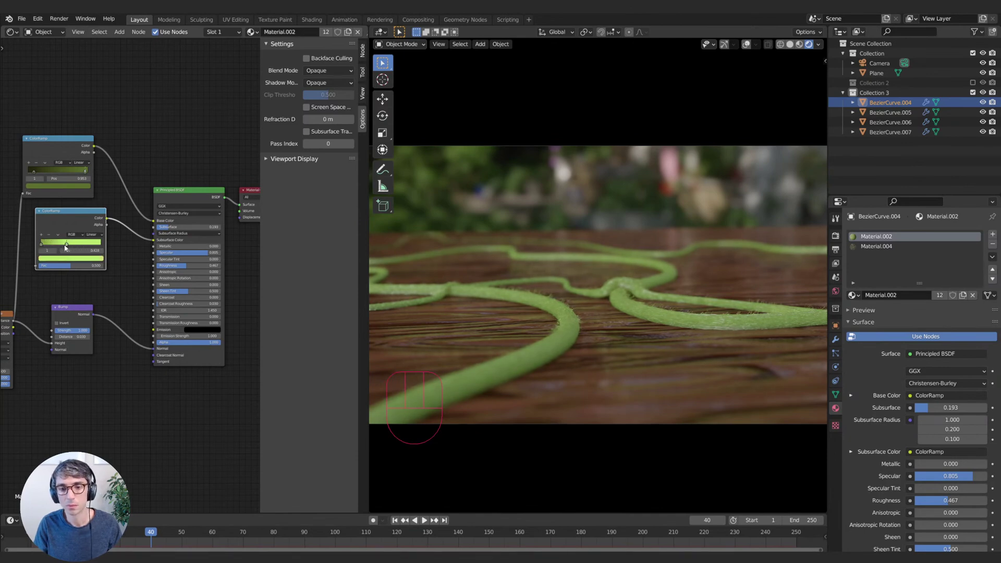
pyautogui.click(52, 258)
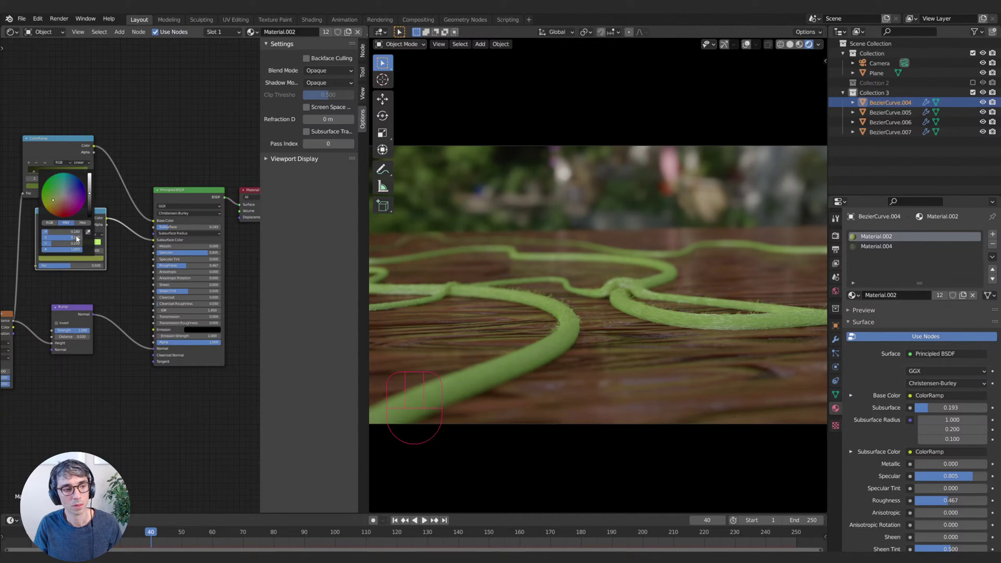
pyautogui.moveTo(52, 243); pyautogui.dragTo(124, 264)
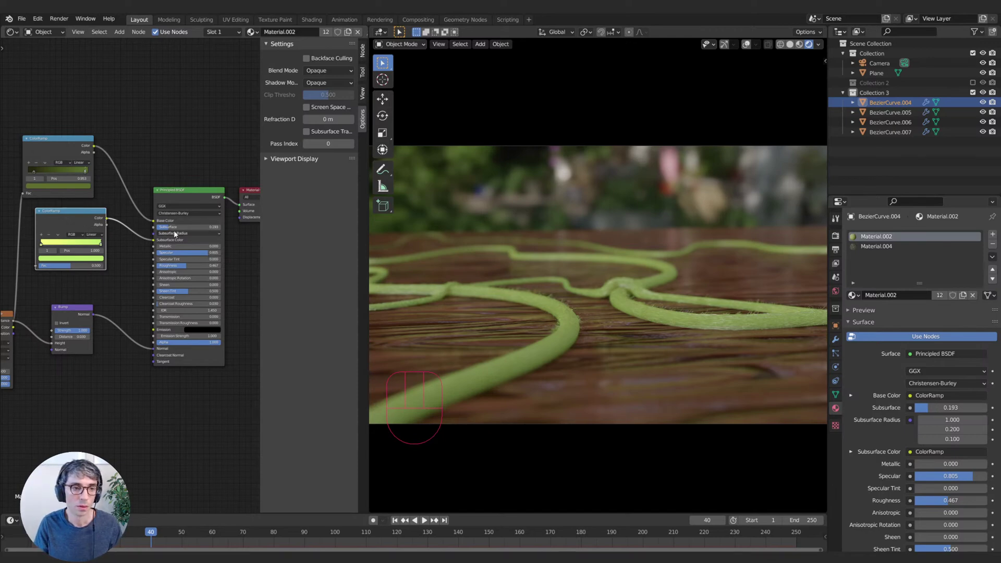
# - Set the Principled BSDF's Subsurface amount to 0.080
pyautogui.moveTo(176, 227); pyautogui.dragTo(168, 227)
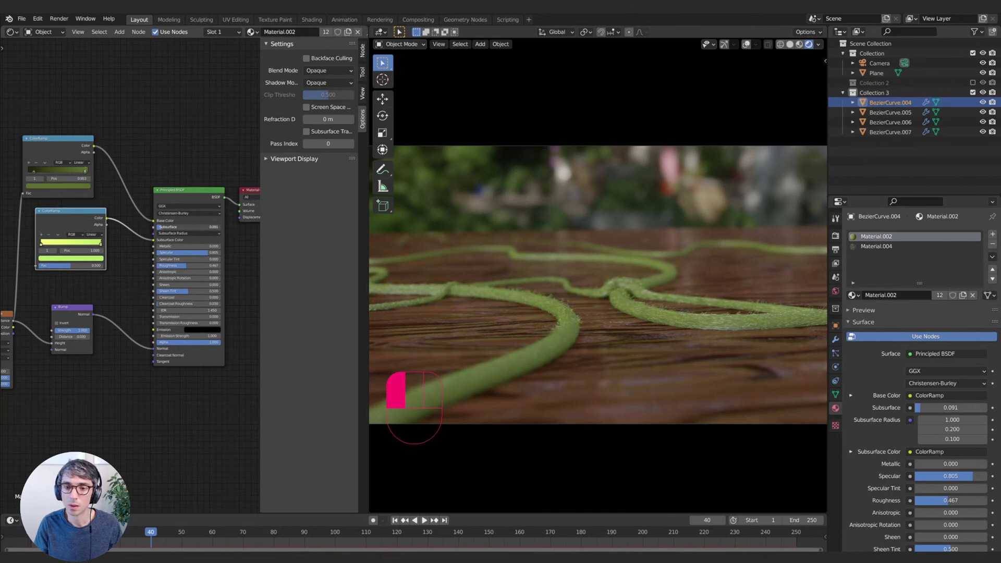
pyautogui.moveTo(169, 227)
pyautogui.mouseDown()
pyautogui.moveTo(191, 228)
pyautogui.moveTo(165, 227)
pyautogui.mouseUp()
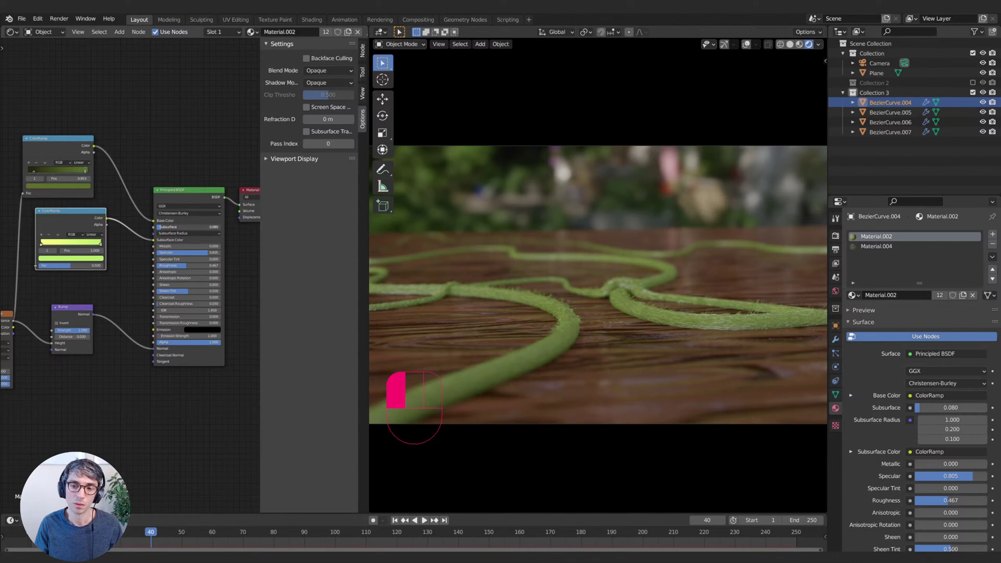
pyautogui.moveTo(166, 227); pyautogui.dragTo(166, 227)
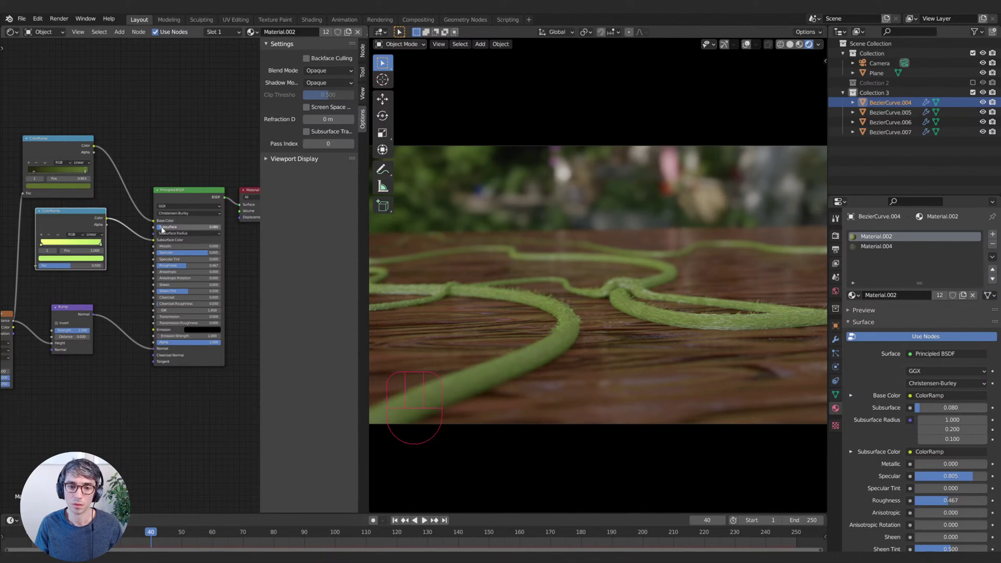
pyautogui.click(146, 381)
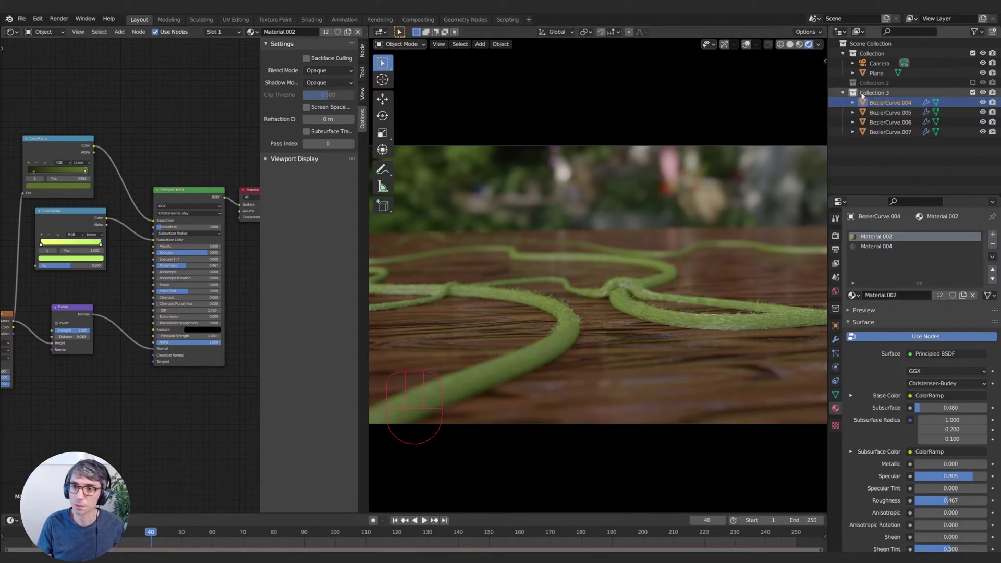
# - Enable Collection 2 and duplicate BezierCurve in its original place
pyautogui.click(886, 93)
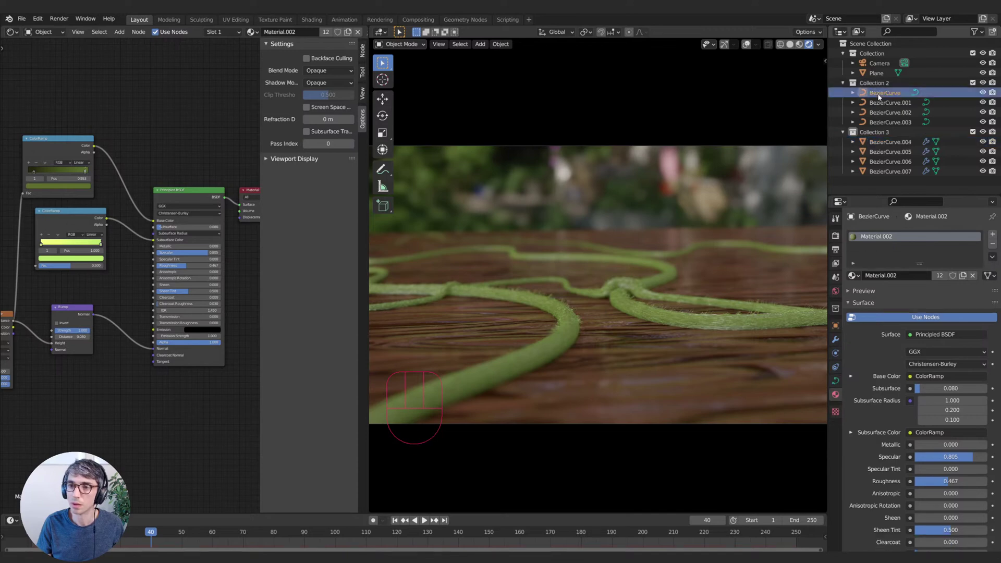
pyautogui.press('shift')
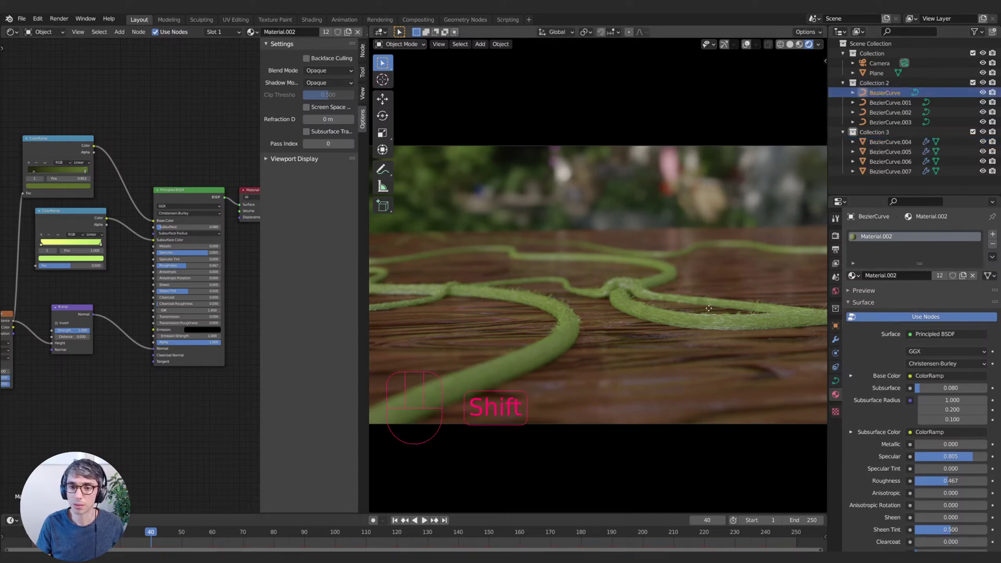
pyautogui.hotkey('shift', 'd')
pyautogui.press('g')
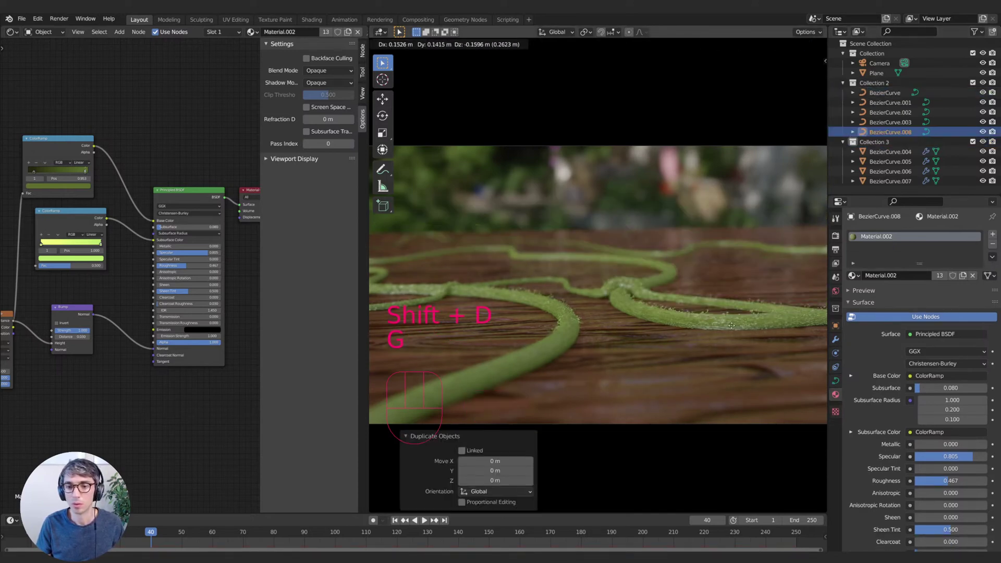
pyautogui.rightClick(720, 306)
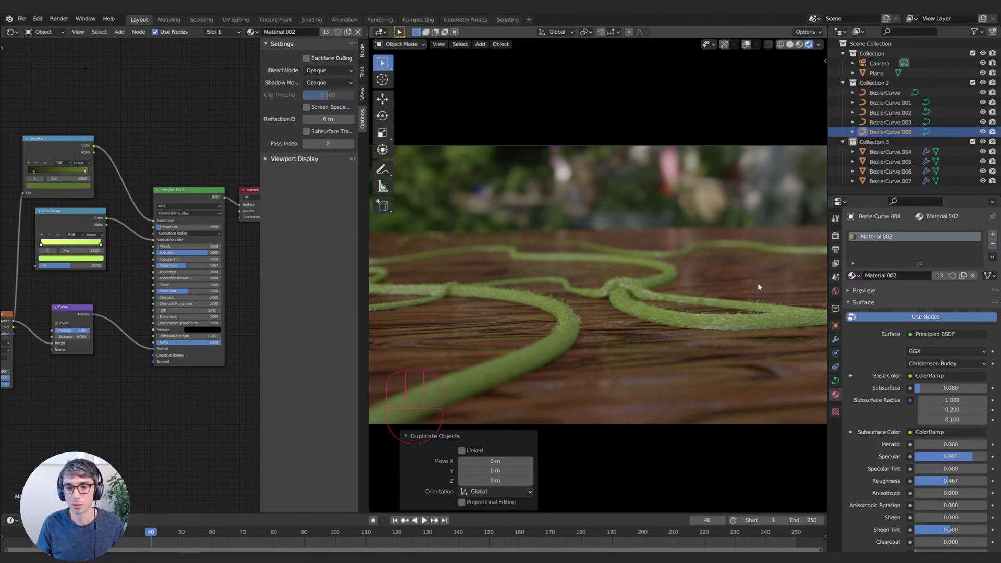
# - Move the duplicated vine behind the others, raising it about 0.28 m and shifting it about 0.43 m in X and 0.49 m in Y
pyautogui.press('g')
pyautogui.click(754, 259)
pyautogui.press('g')
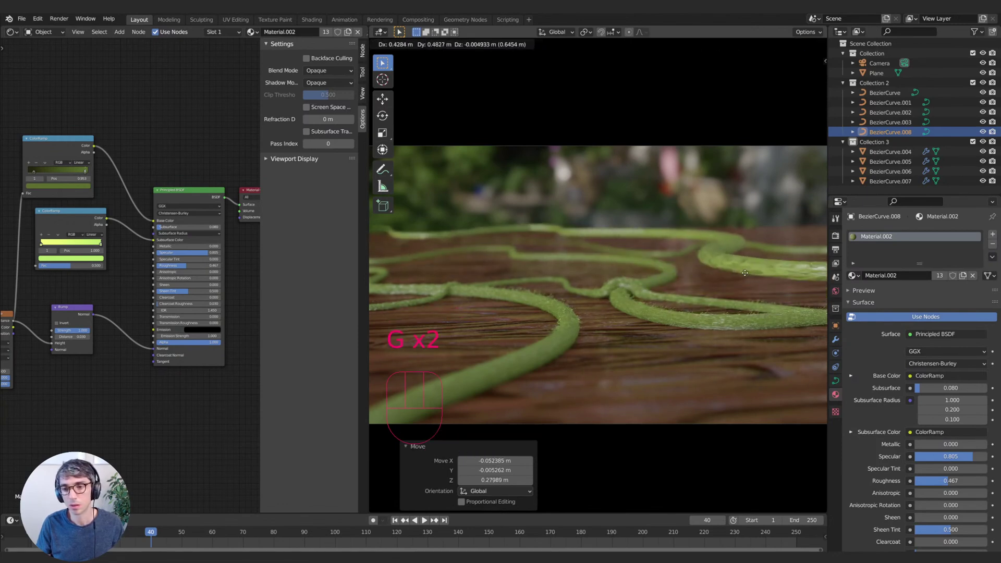
pyautogui.click(746, 277)
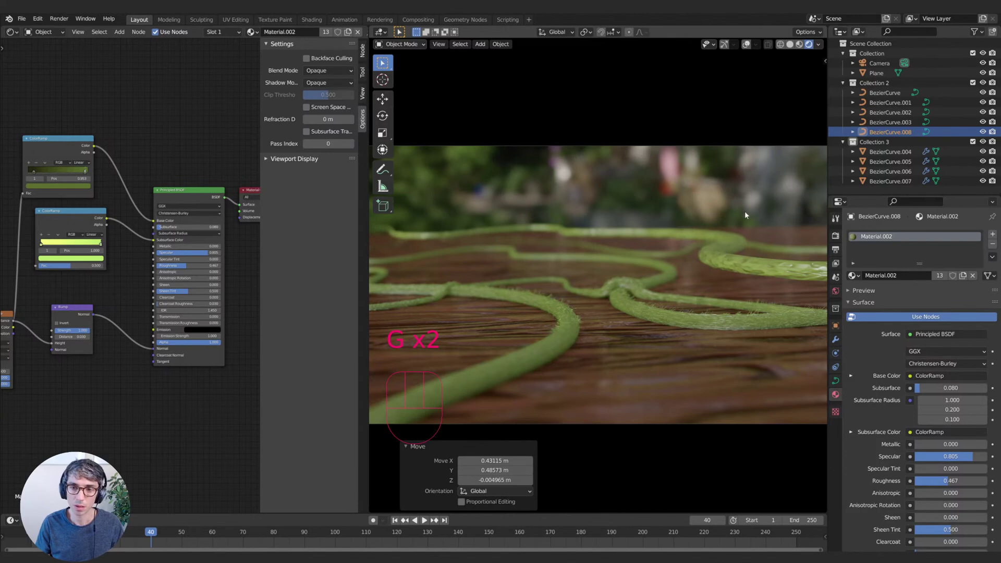
# - Turn on the viewport overlays and gizmos, and delete all of the duplicated vine's control points except its last two in Edit Mode
pyautogui.click(745, 45)
pyautogui.click(724, 45)
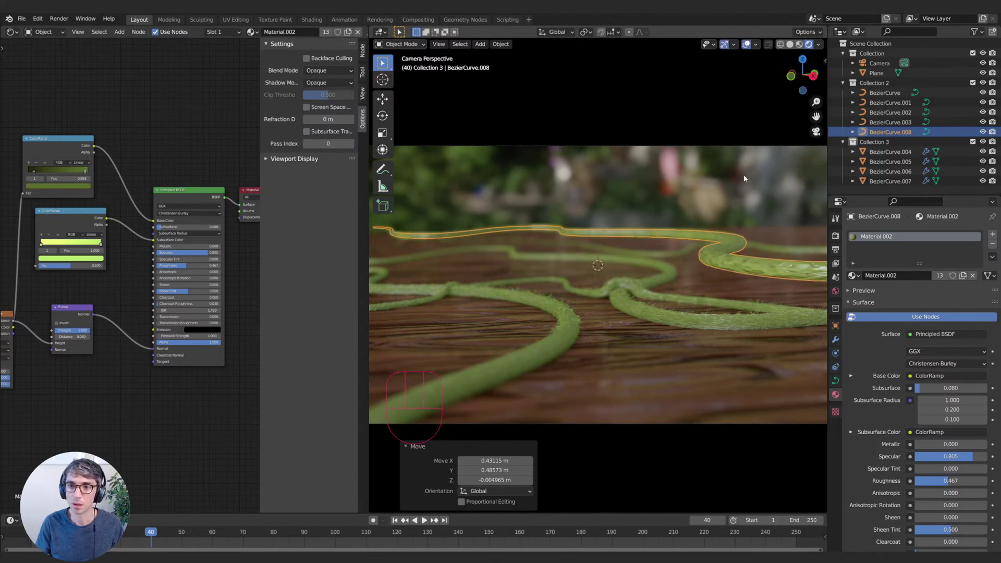
pyautogui.press('Tab')
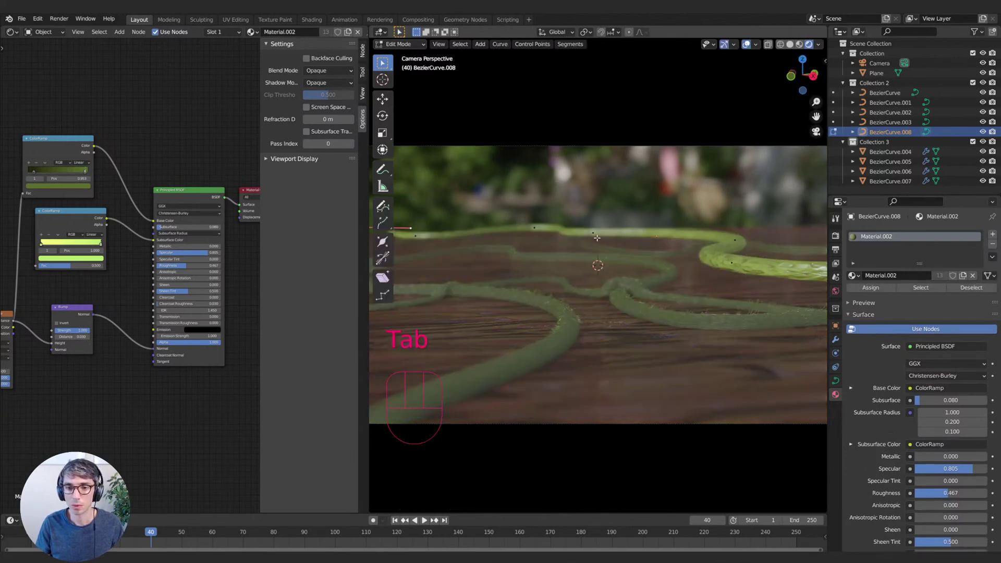
pyautogui.moveTo(550, 233); pyautogui.dragTo(496, 237, button='middle')
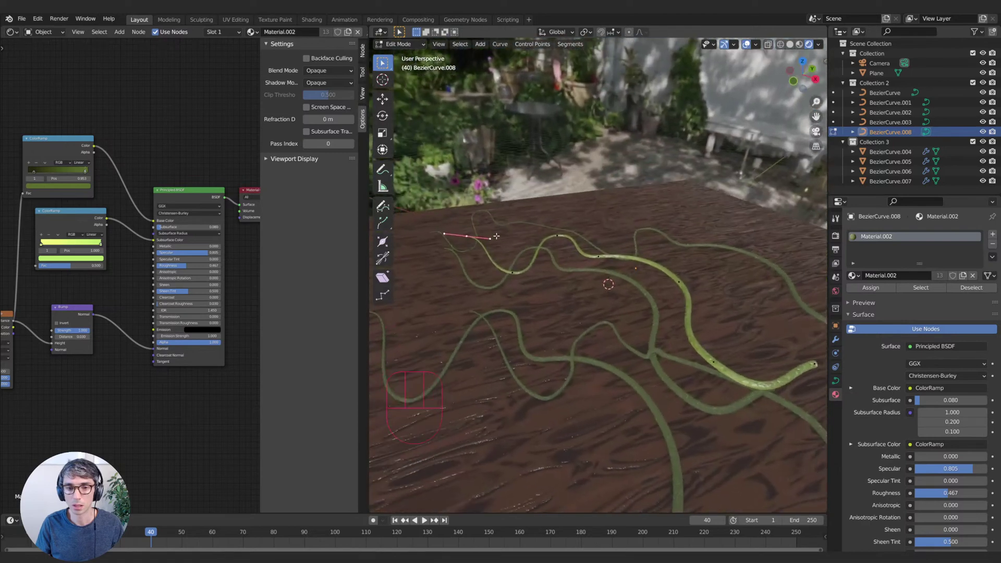
pyautogui.moveTo(466, 236)
pyautogui.mouseDown()
pyautogui.moveTo(529, 279)
pyautogui.moveTo(580, 265)
pyautogui.moveTo(669, 266)
pyautogui.moveTo(683, 287)
pyautogui.mouseUp()
pyautogui.press('x')
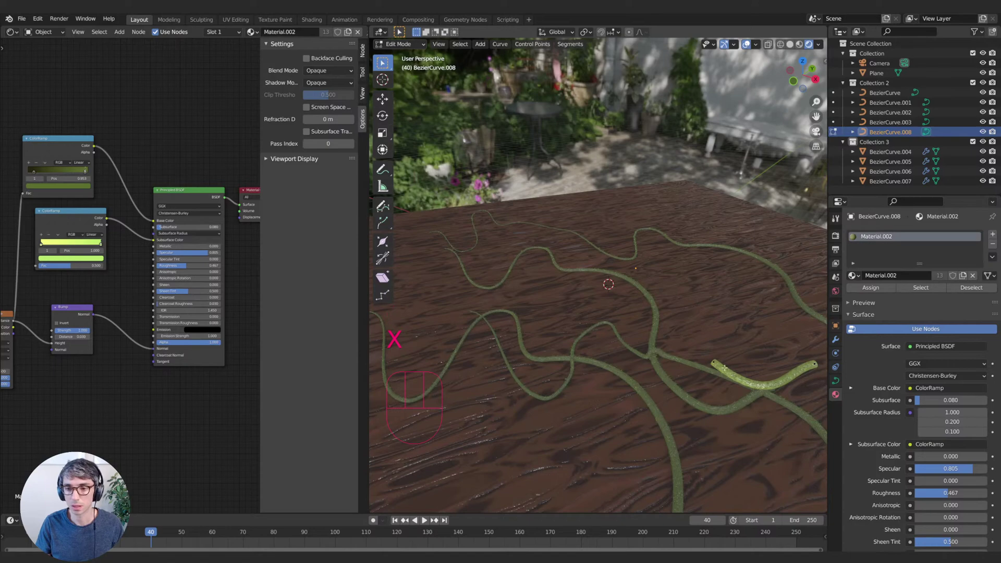
# - Raise the short curve's inner end point about 0.40 m, rotate it, and move it above the other point by about 0.87, 0.39 and 0.40 m
pyautogui.keyDown('shift'); pyautogui.moveTo(712, 366); pyautogui.dragTo(562, 292, button='middle'); pyautogui.keyUp('shift')
pyautogui.press('g')
pyautogui.click(564, 293)
pyautogui.press('r')
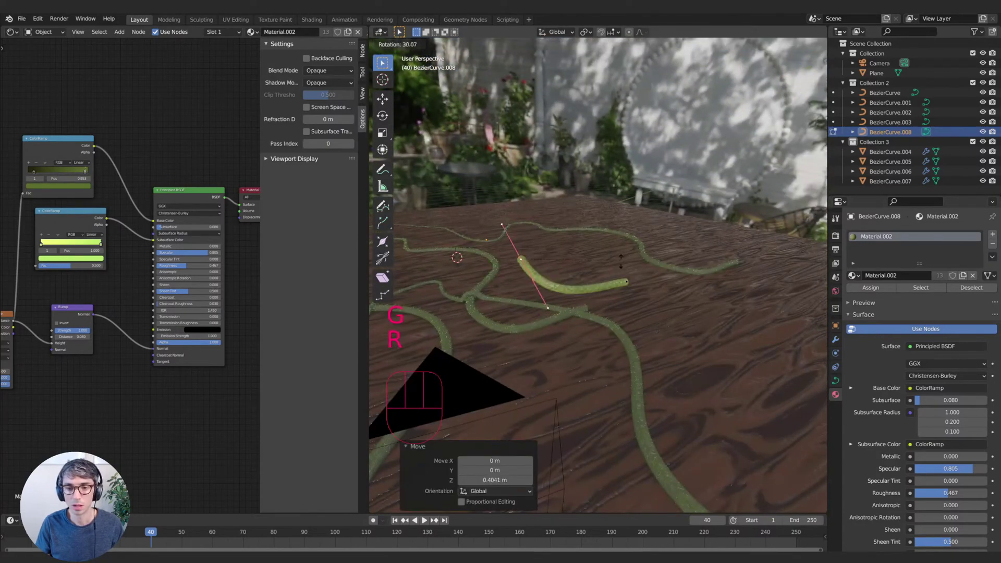
pyautogui.click(621, 282)
pyautogui.press('g')
pyautogui.rightClick(647, 240)
# - Thin the upright stem by shrinking the radius at its upper control point and at its base control point
pyautogui.hotkey('alt', 's')
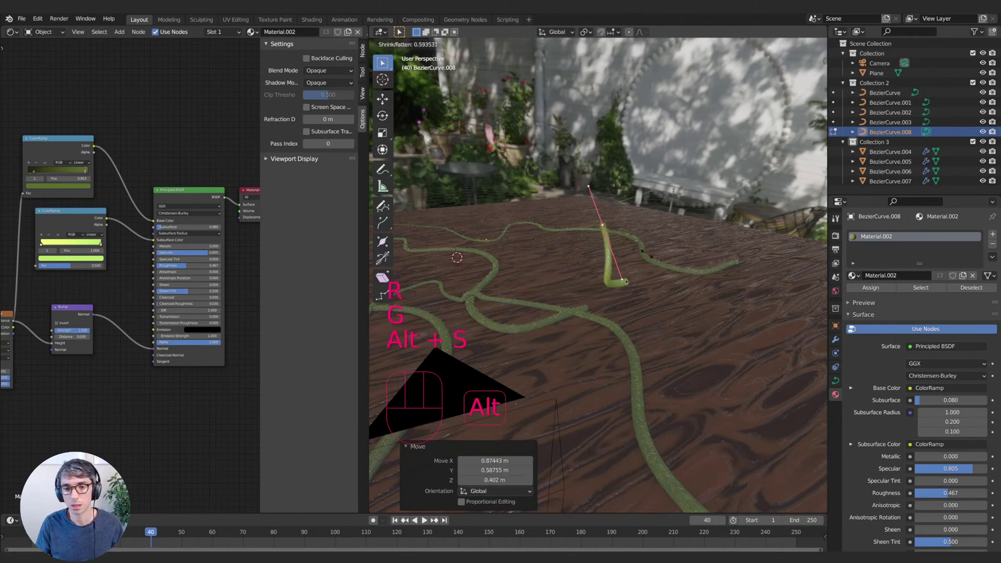
pyautogui.click(628, 280)
pyautogui.hotkey('alt', 's')
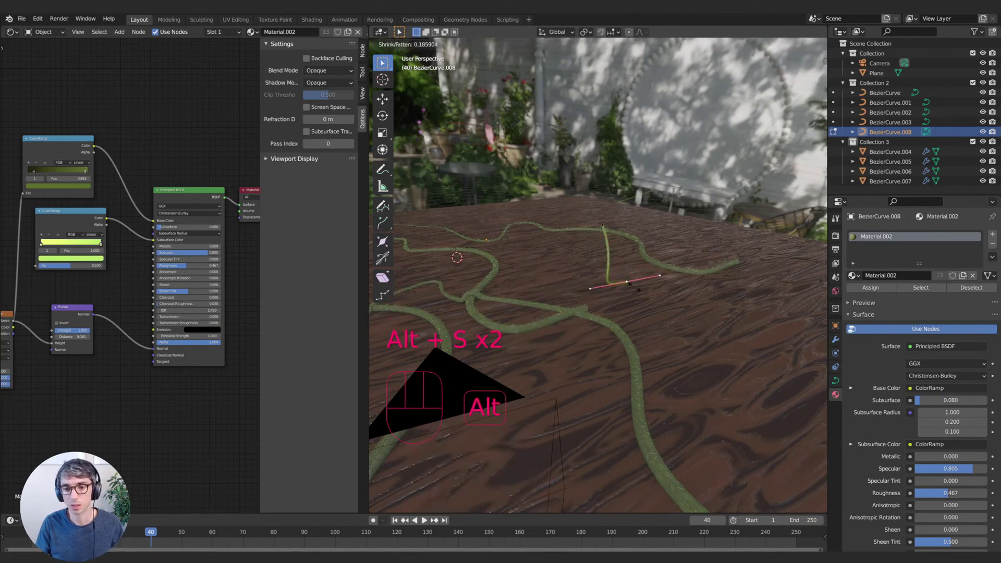
pyautogui.click(636, 285)
pyautogui.hotkey('alt', 's')
pyautogui.click(673, 277)
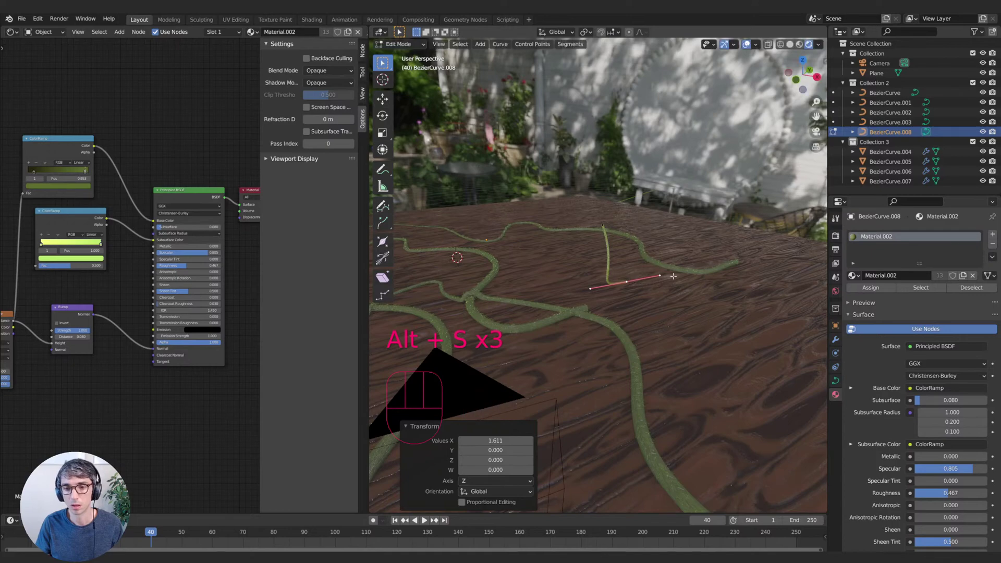
# - Rotate the stem's top control point, scale its handles by about 0.407, nudge it slightly, and return to the camera view
pyautogui.moveTo(596, 225); pyautogui.dragTo(467, 211, button='middle')
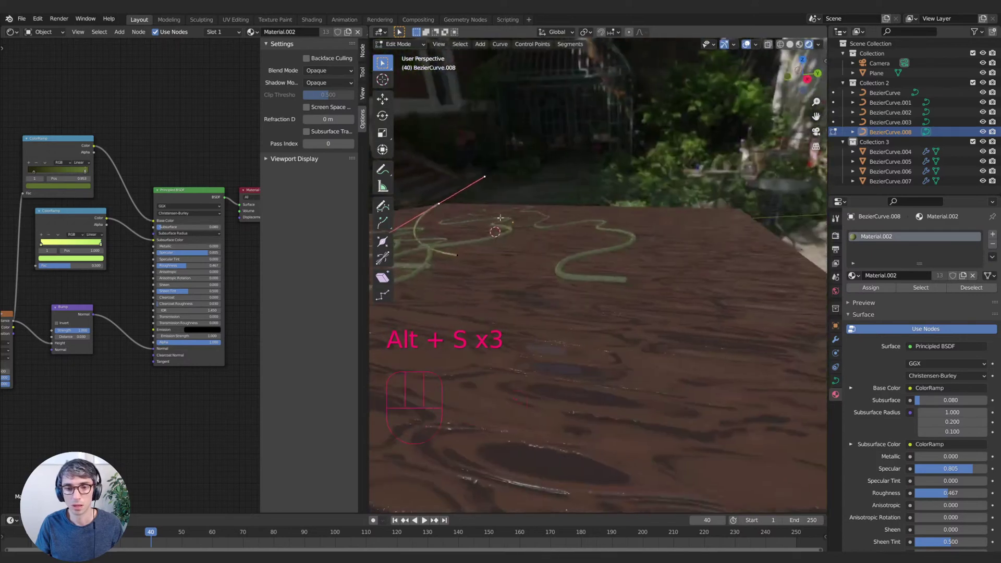
pyautogui.press('r')
pyautogui.click(467, 211)
pyautogui.press('s')
pyautogui.click(469, 208)
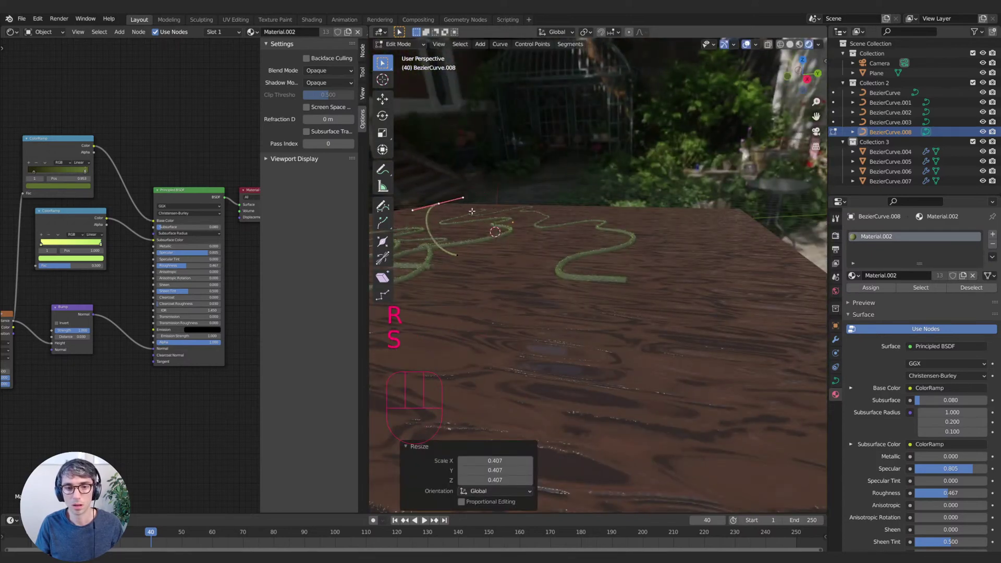
pyautogui.press('g')
pyautogui.click(467, 201)
pyautogui.press('KP_0')
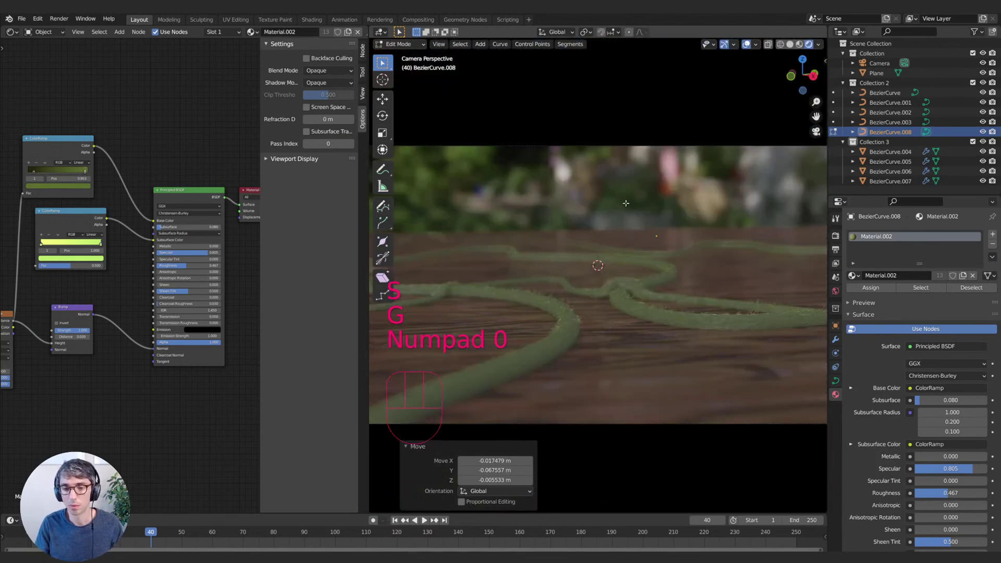
# - Move the whole stem towards the camera by about -1.14 m in X, -1.34 m in Y and -0.29 m in Z
pyautogui.press('a')
pyautogui.press('g')
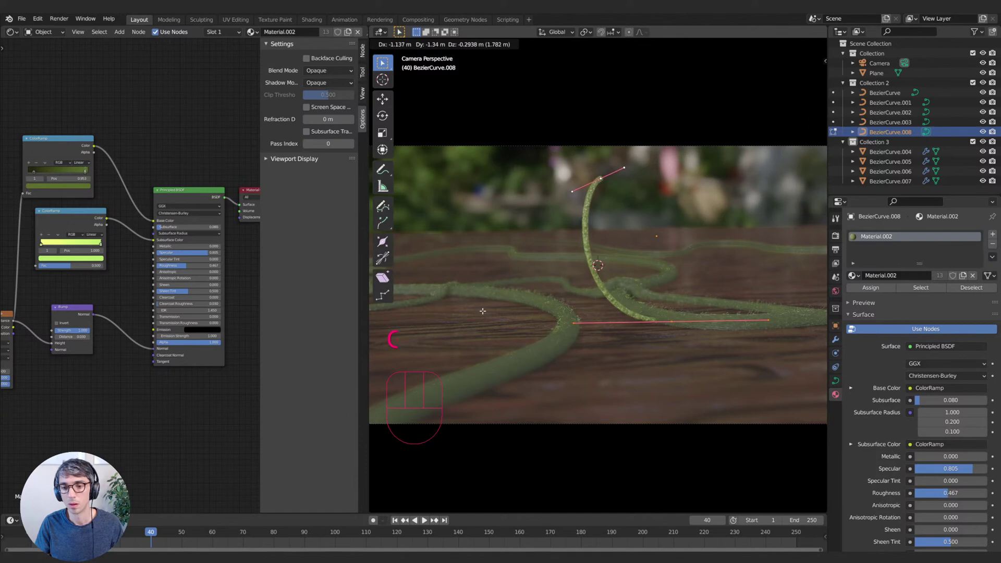
pyautogui.click(632, 233)
# - Bend the stem's top over by rotating its end point, moving it about 0.12 m in X and Y, and scaling its handles about 1.74
pyautogui.click(601, 179)
pyautogui.press('r')
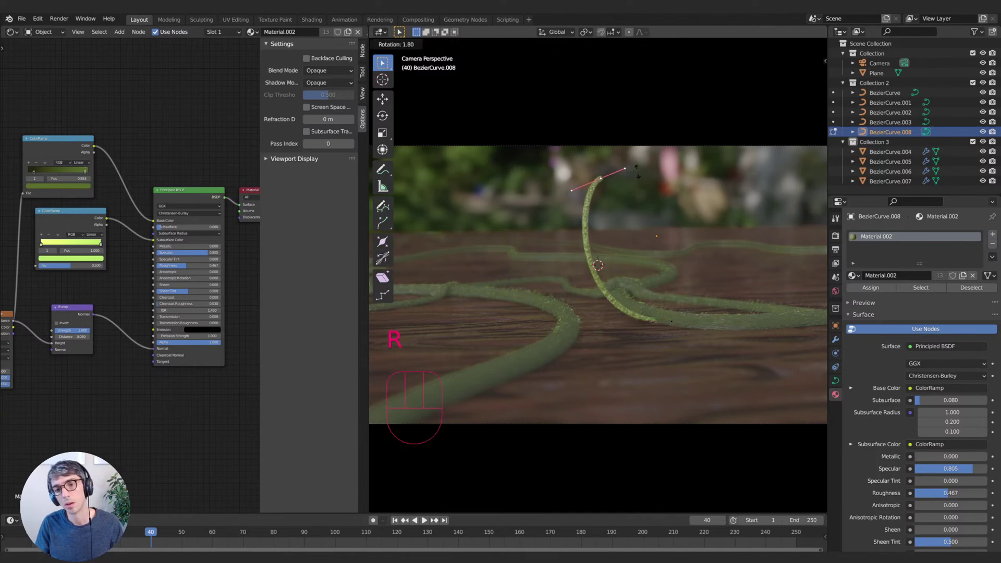
pyautogui.click(642, 193)
pyautogui.press('g')
pyautogui.click(649, 196)
pyautogui.press('s')
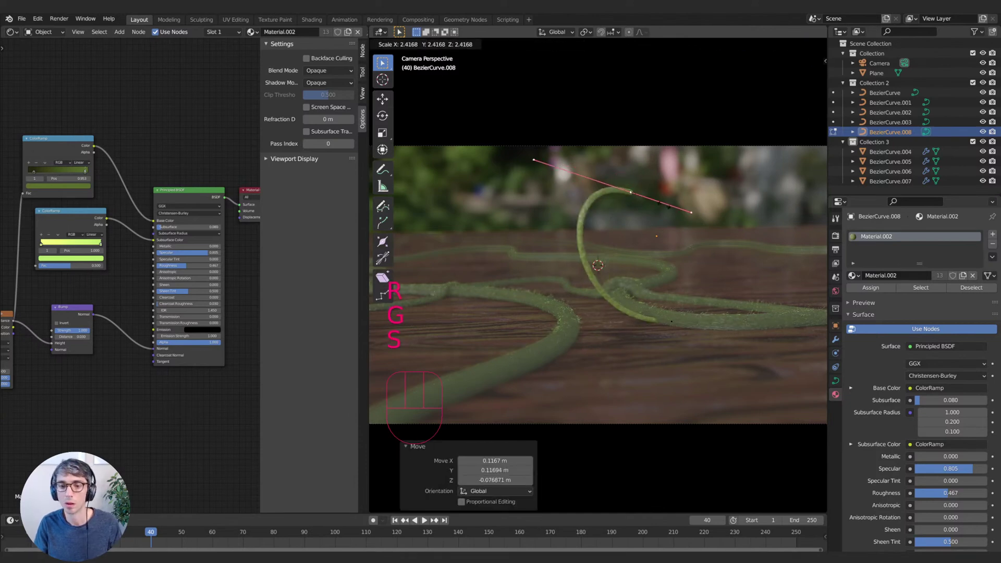
pyautogui.click(646, 196)
# - Extrude the bent tip downward by about 0.14 m, rotate the new point back towards the stem, and scale its handles to about 0.262
pyautogui.press('e')
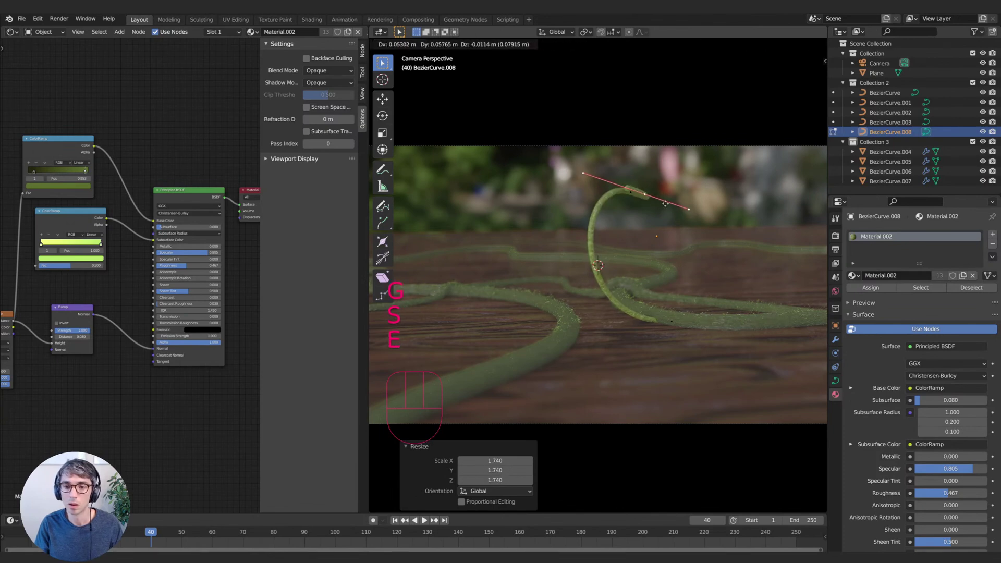
pyautogui.click(666, 219)
pyautogui.press('r')
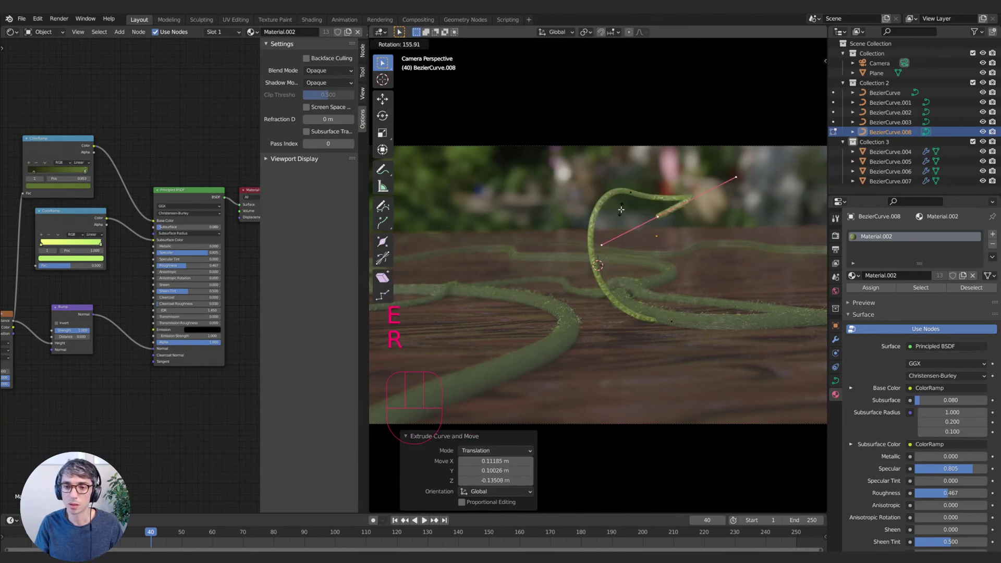
pyautogui.click(730, 177)
pyautogui.press('s')
pyautogui.click(702, 205)
# - Move the new tip point in under the bend, rotate it about 107°, and reposition it closer to the curl's centre
pyautogui.press('g')
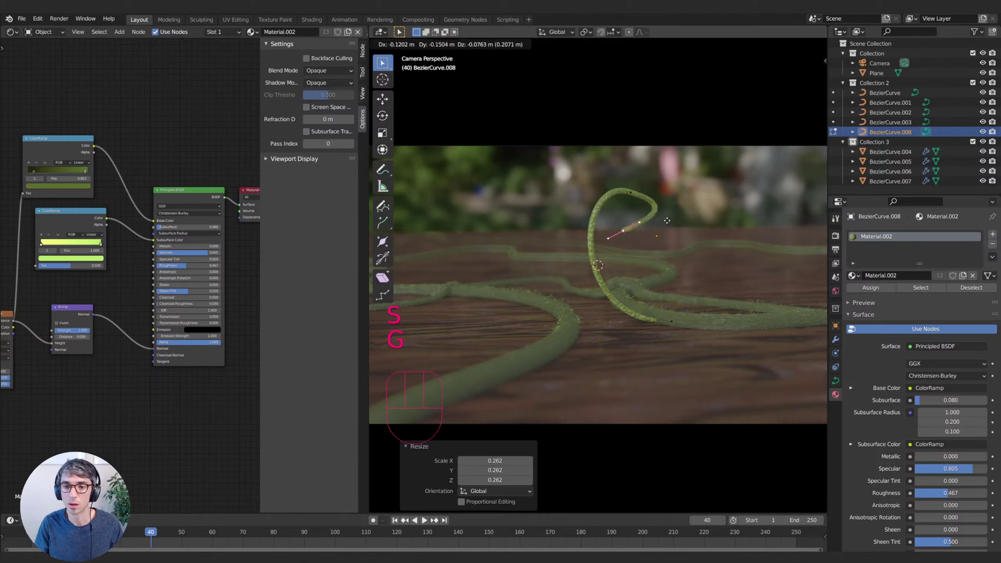
pyautogui.click(665, 217)
pyautogui.press('r')
pyautogui.click(626, 277)
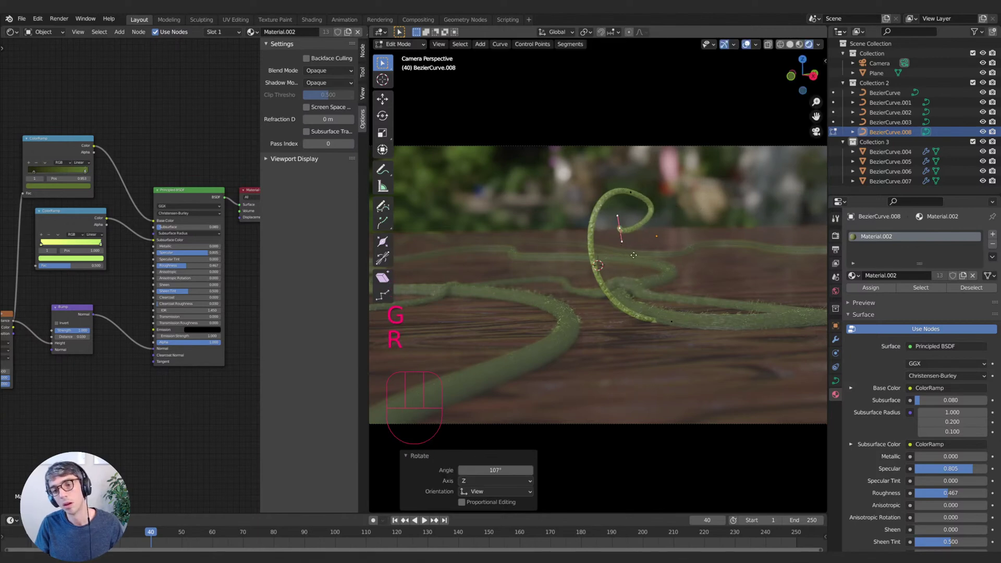
pyautogui.press('g')
pyautogui.click(646, 241)
pyautogui.hotkey('alt', 's')
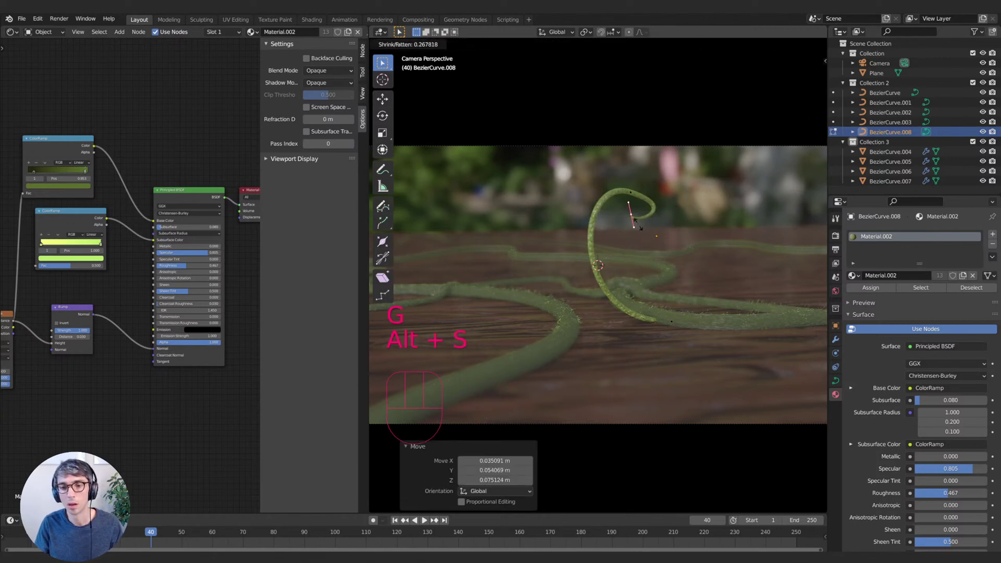
pyautogui.click(656, 237)
# - Lower the tip point by about 0.08 m, rotate it about -53.1°, and scale its radius by about 0.538
pyautogui.press('g')
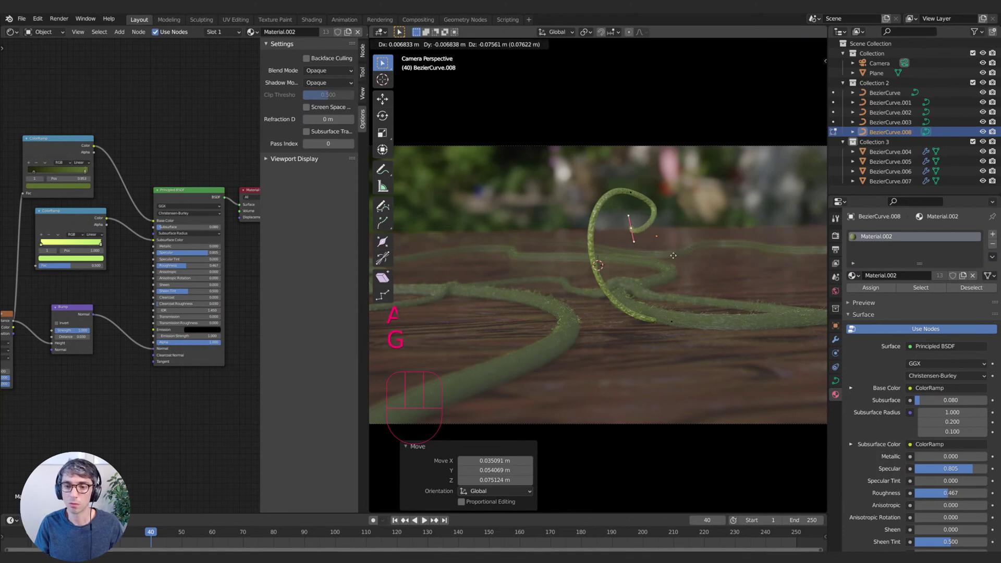
pyautogui.click(678, 254)
pyautogui.press('r')
pyautogui.click(698, 203)
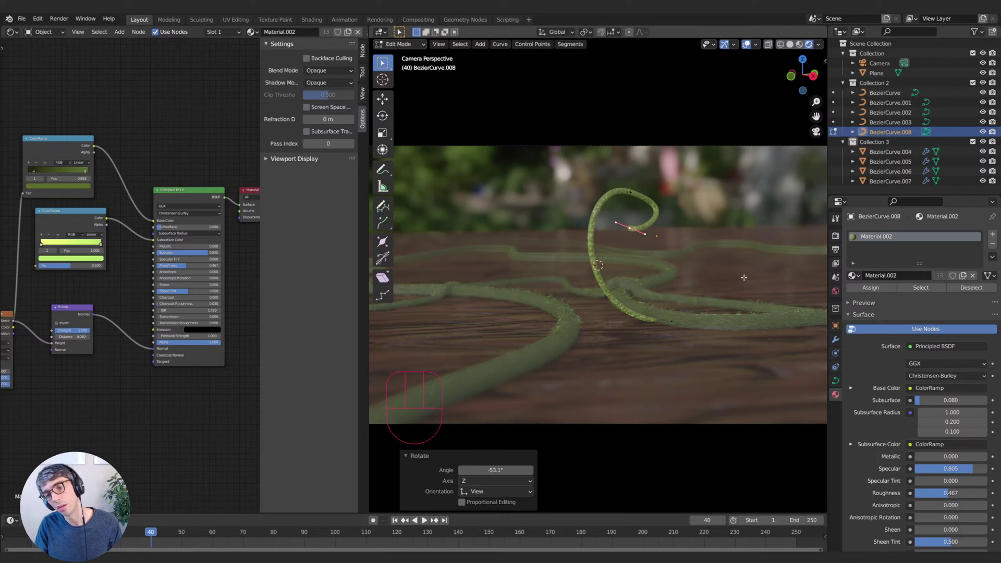
pyautogui.hotkey('alt', 's')
pyautogui.click(690, 258)
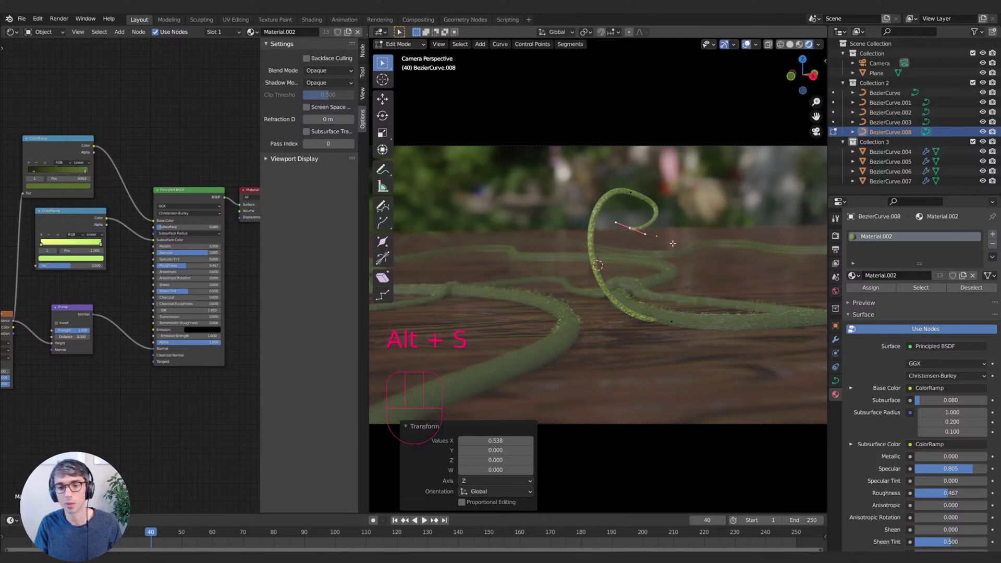
# - Extrude another point up into the curl from the tip, rotate it about 92.4°, and shift it inward
pyautogui.press('e')
pyautogui.click(612, 211)
pyautogui.press('r')
pyautogui.click(631, 215)
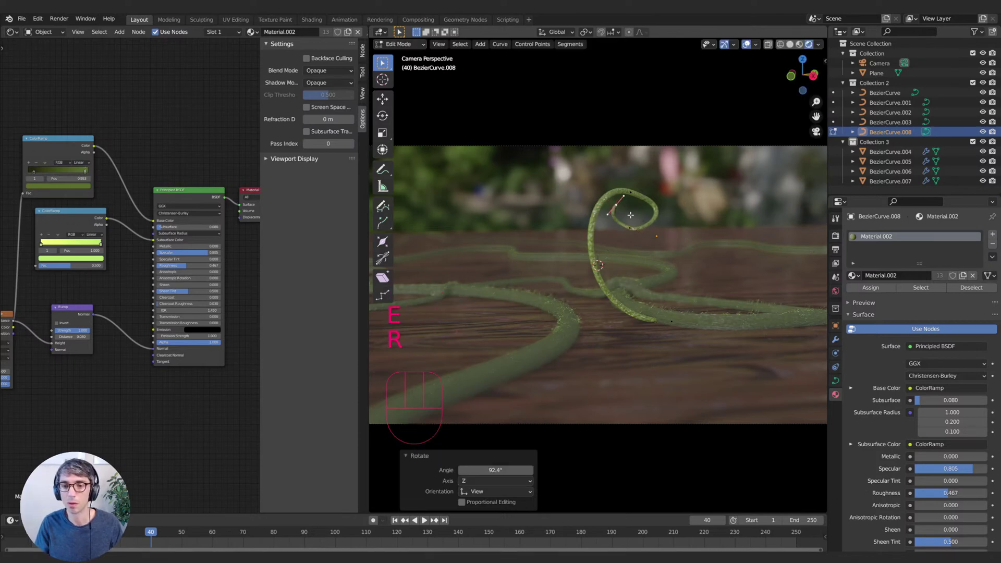
pyautogui.press('g')
pyautogui.click(639, 213)
# - Rotate the newest curl point about 52.5° further and nudge it into position inside the upper part of the spiral
pyautogui.press('r')
pyautogui.click(645, 225)
pyautogui.press('g')
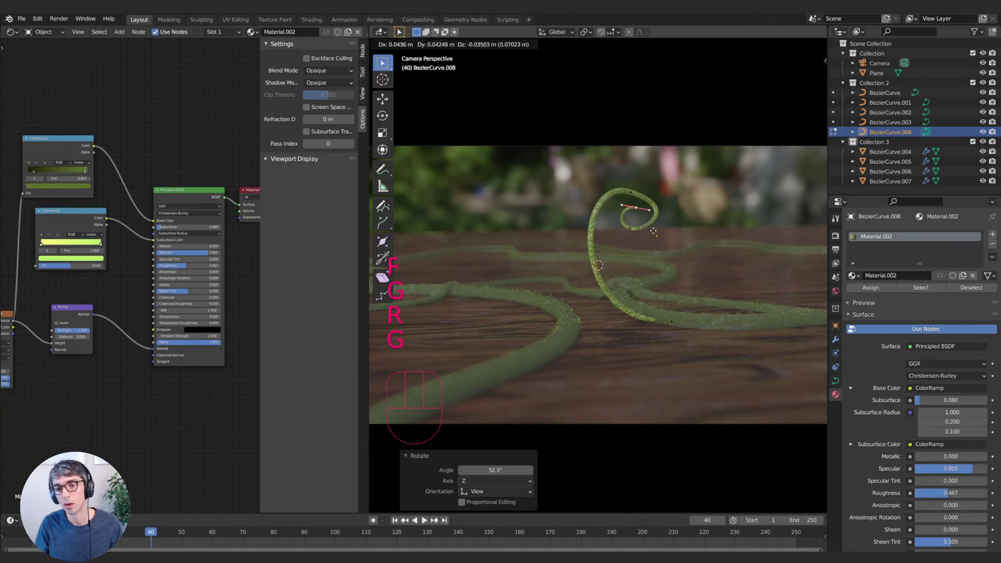
pyautogui.click(653, 230)
pyautogui.press('r')
pyautogui.click(654, 231)
pyautogui.press('g')
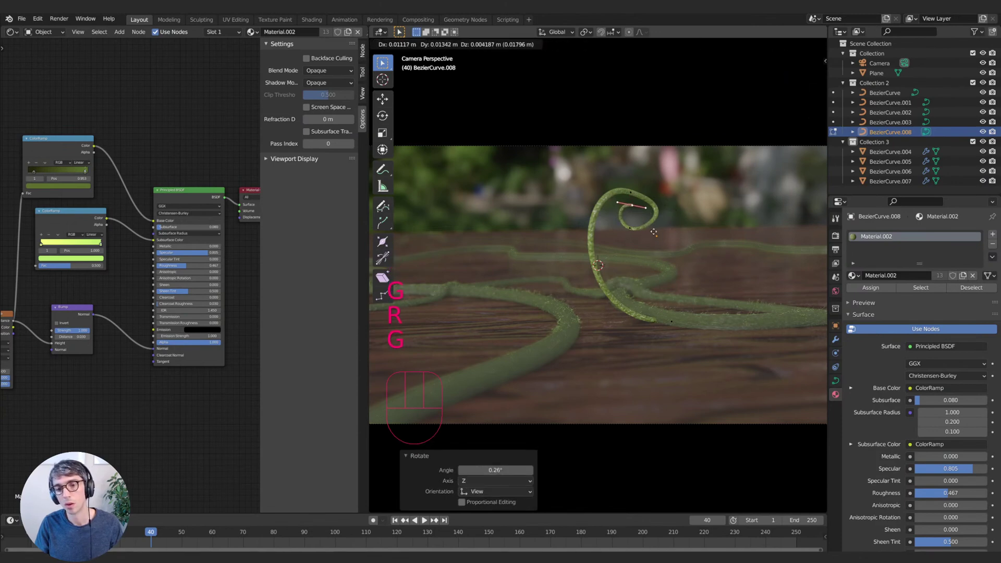
pyautogui.click(653, 231)
# - Extrude one more point into the spiral's centre, rotate it about 118°, and scale down its handles
pyautogui.press('e')
pyautogui.click(655, 232)
pyautogui.press('g')
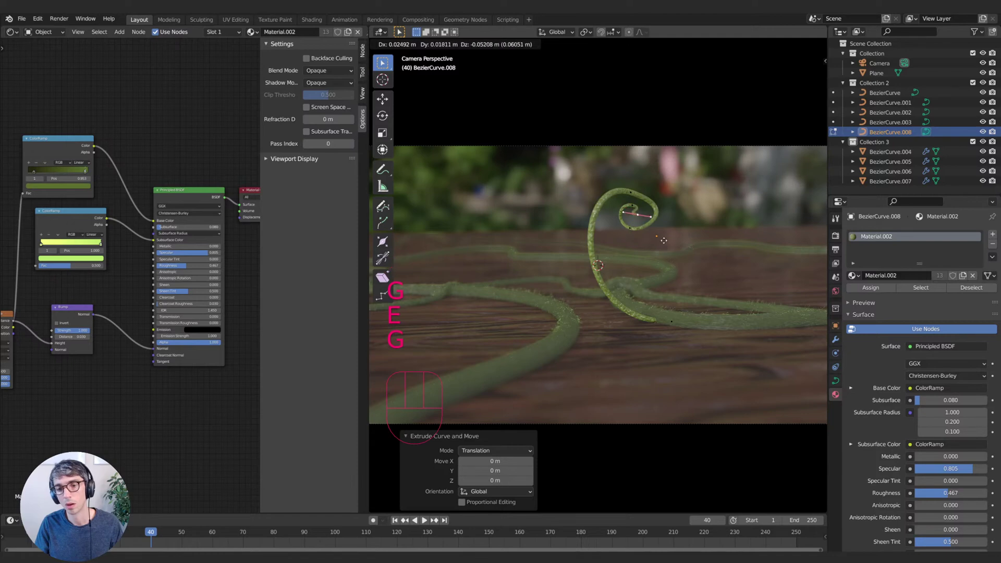
pyautogui.click(663, 240)
pyautogui.press('r')
pyautogui.click(597, 252)
pyautogui.press('s')
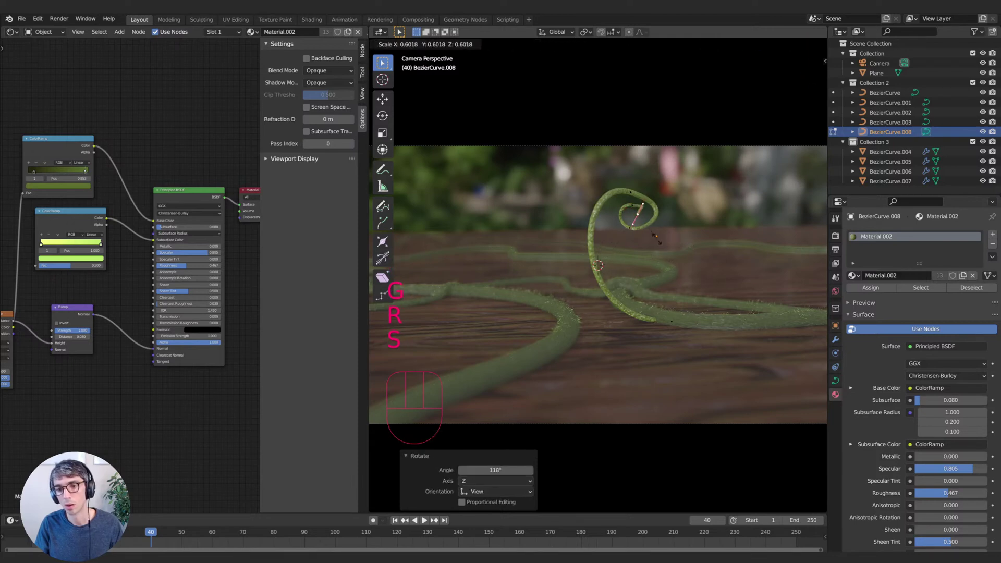
pyautogui.click(644, 234)
# - Refine the innermost spiral point with small moves and rotations, including turns of about 40.5° and 12.2°
pyautogui.press('r')
pyautogui.click(670, 240)
pyautogui.press('g')
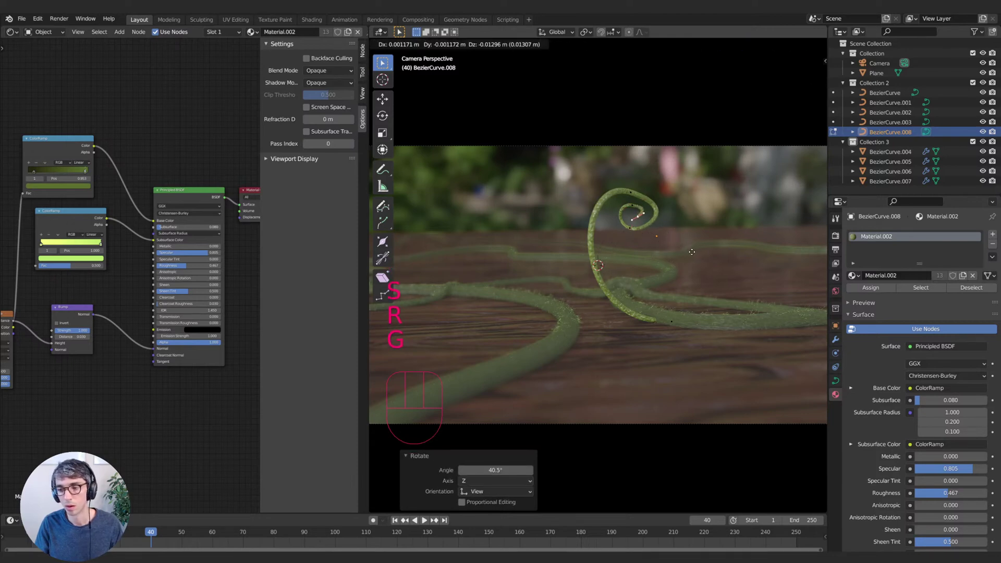
pyautogui.click(693, 245)
pyautogui.press('r')
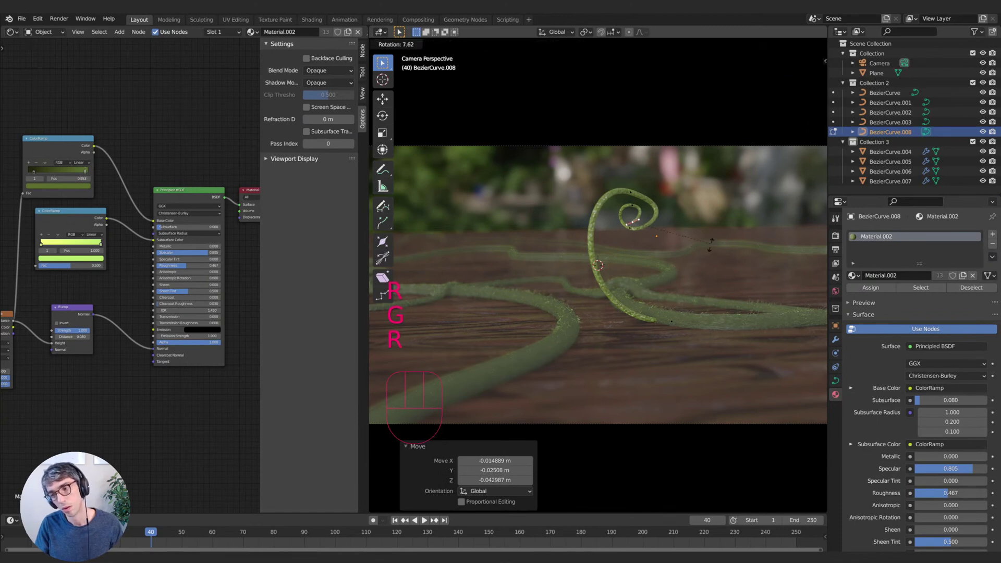
pyautogui.click(688, 255)
pyautogui.press('g')
pyautogui.click(690, 250)
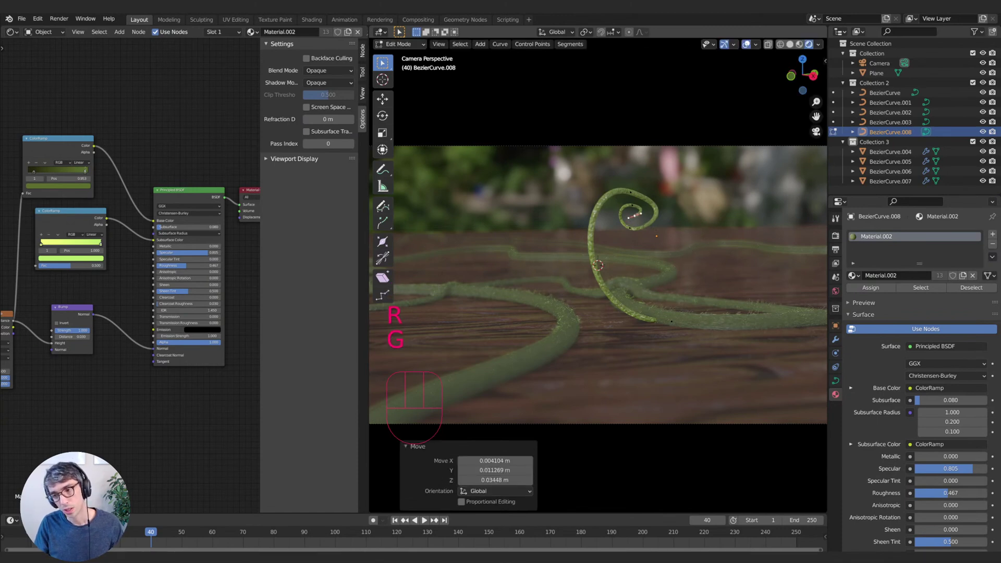
pyautogui.press('r')
pyautogui.click(708, 237)
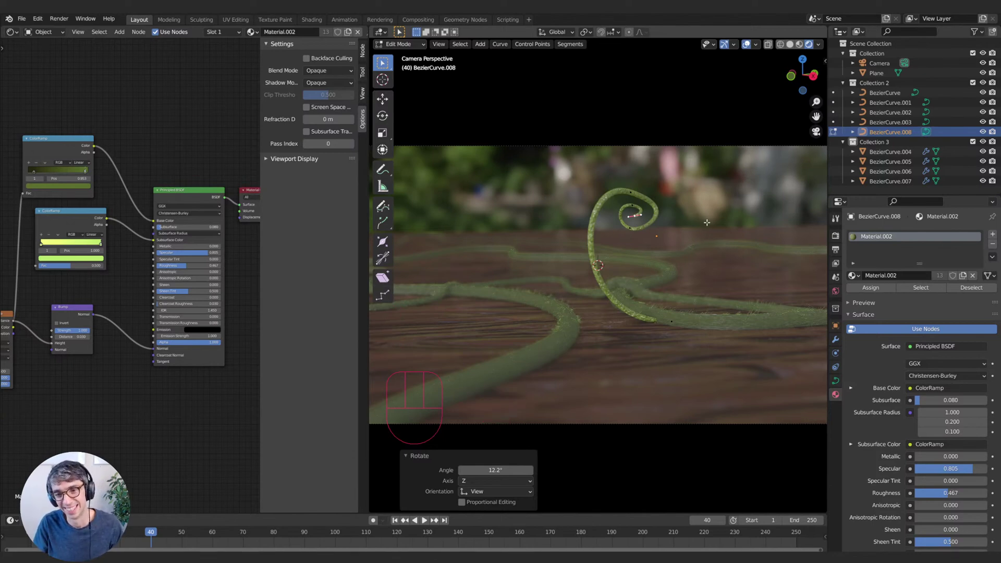
# - Taper the tendril by shrinking the radius of the spiral's inner points one by one, and scale the top point's radius by 0.720
pyautogui.hotkey('alt', 'a')
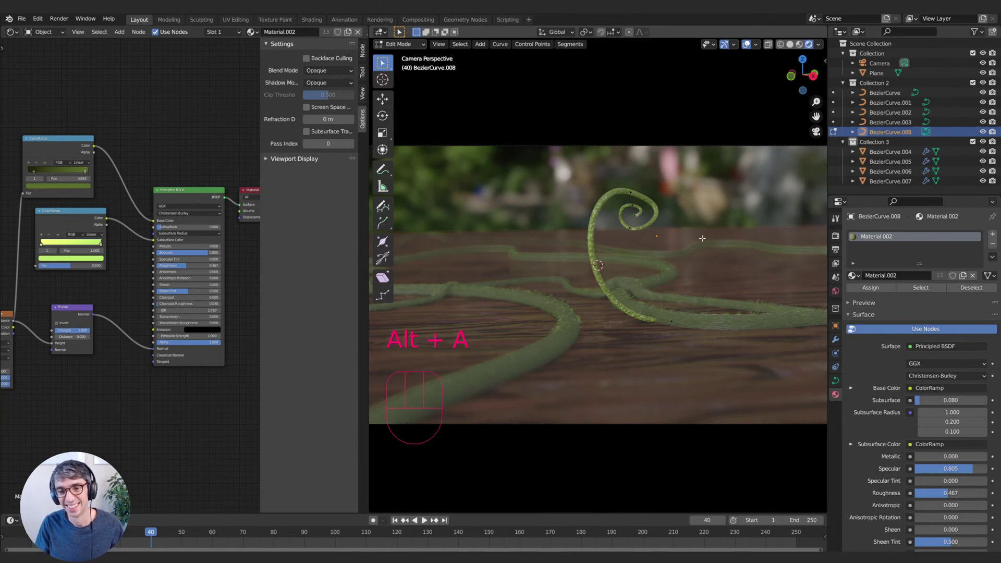
pyautogui.click(637, 214)
pyautogui.hotkey('alt', 's')
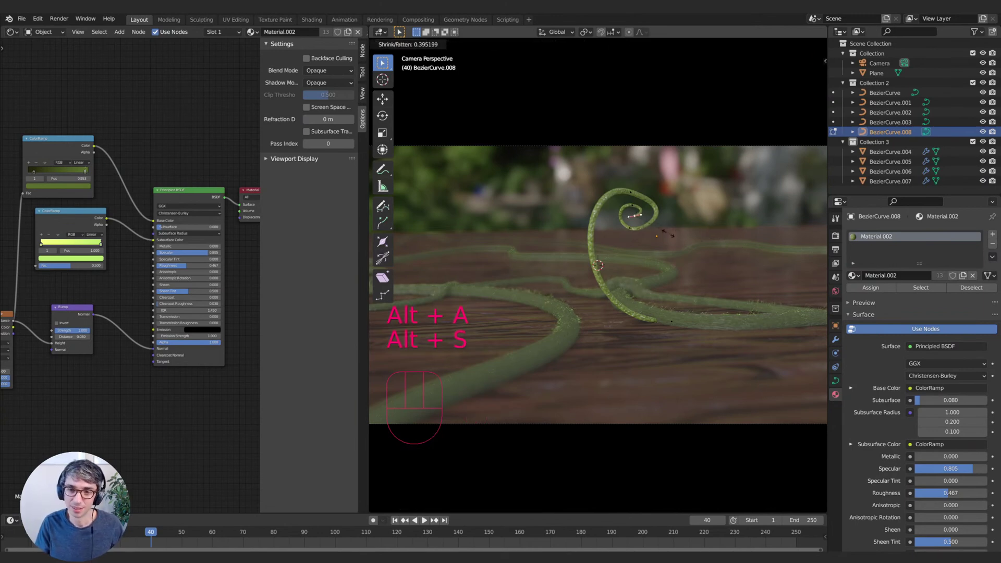
pyautogui.click(647, 208)
pyautogui.hotkey('alt', 's')
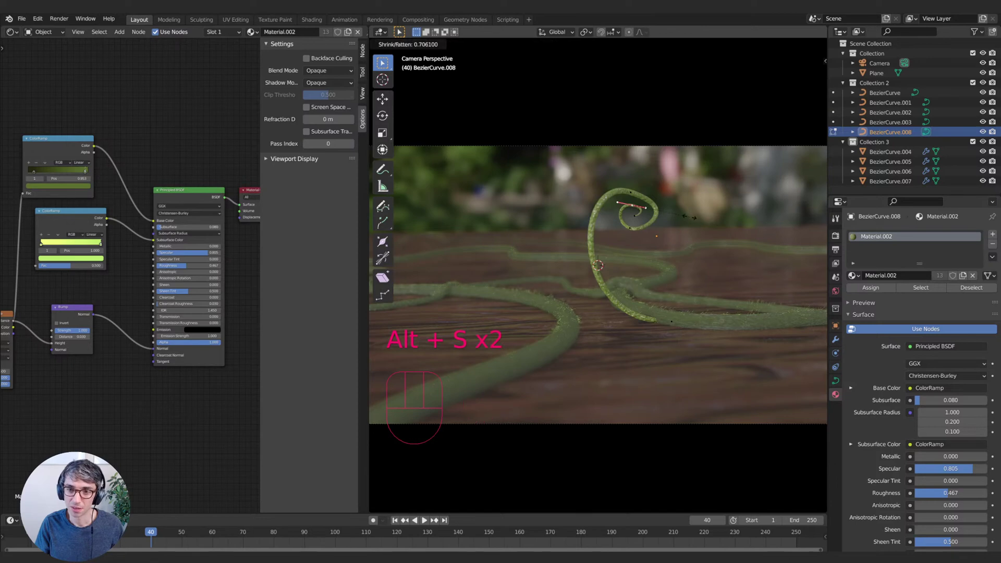
pyautogui.click(637, 225)
pyautogui.click(632, 227)
pyautogui.hotkey('alt', 's')
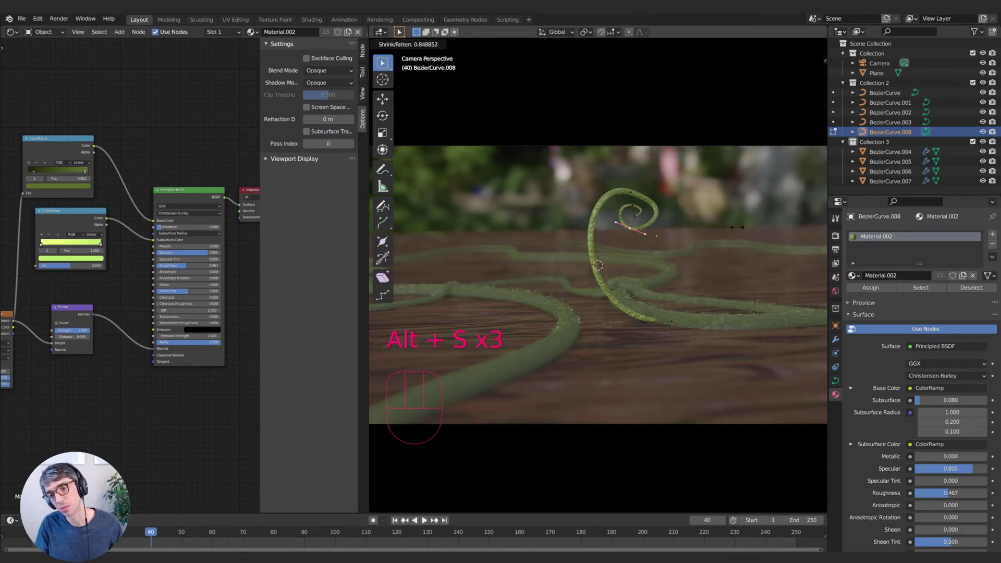
pyautogui.click(660, 203)
pyautogui.hotkey('alt', 's')
pyautogui.click(726, 204)
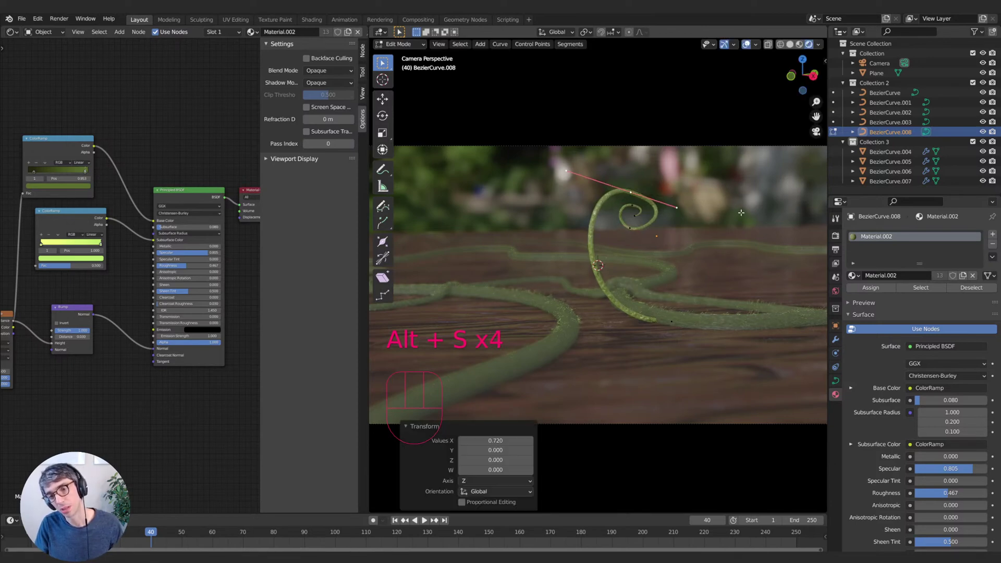
# - Scale the tendril top point's handles by 0.742 and rotate them slightly, finishing with a turn of -2.84°
pyautogui.press('s')
pyautogui.click(707, 207)
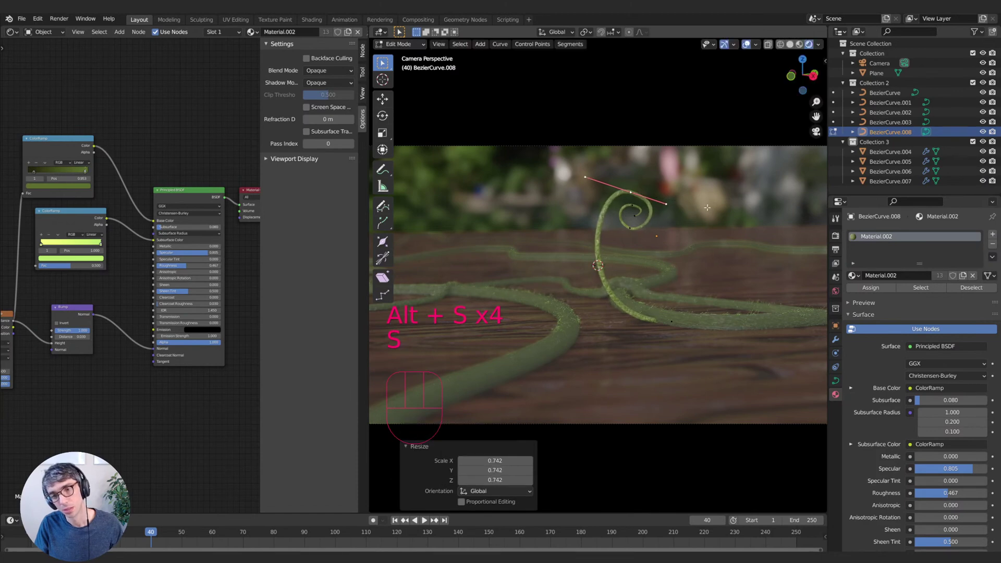
pyautogui.press('r')
pyautogui.click(709, 210)
pyautogui.press('r')
pyautogui.click(714, 212)
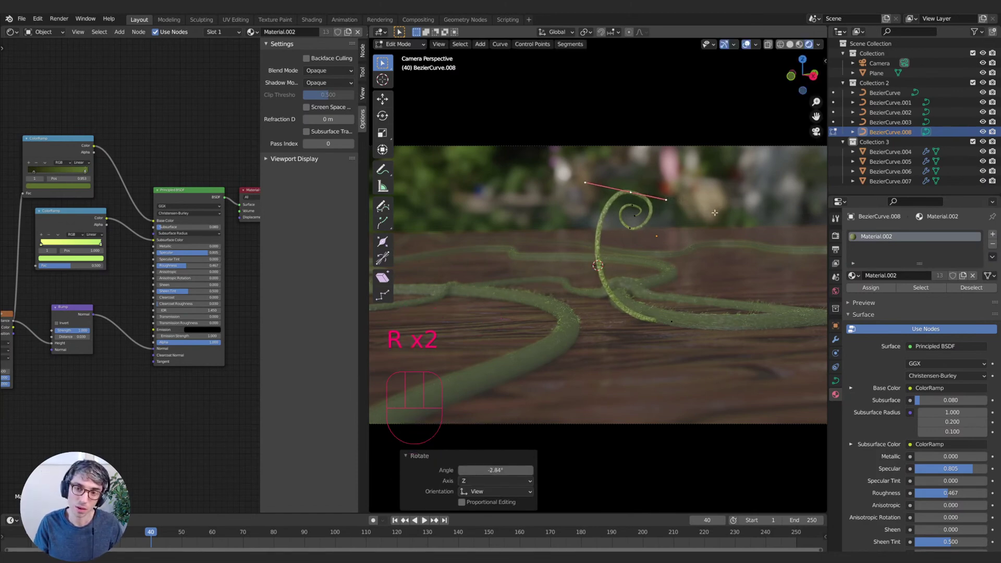
# - Thicken the curve radius by a factor of 1.056 at the tendril's top point, and enlarge it at the base point
pyautogui.hotkey('alt', 's')
pyautogui.click(716, 217)
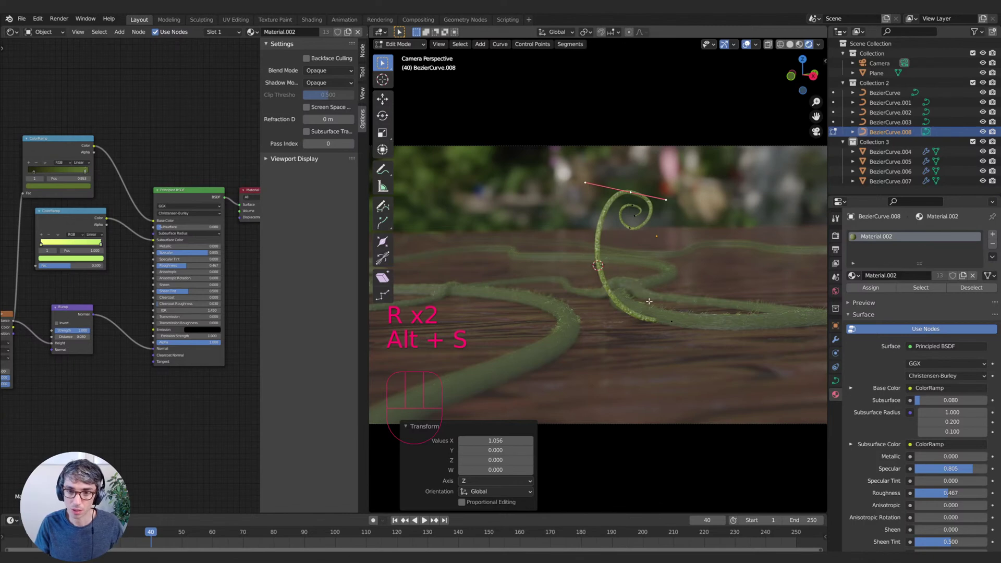
pyautogui.click(669, 324)
pyautogui.hotkey('alt', 's')
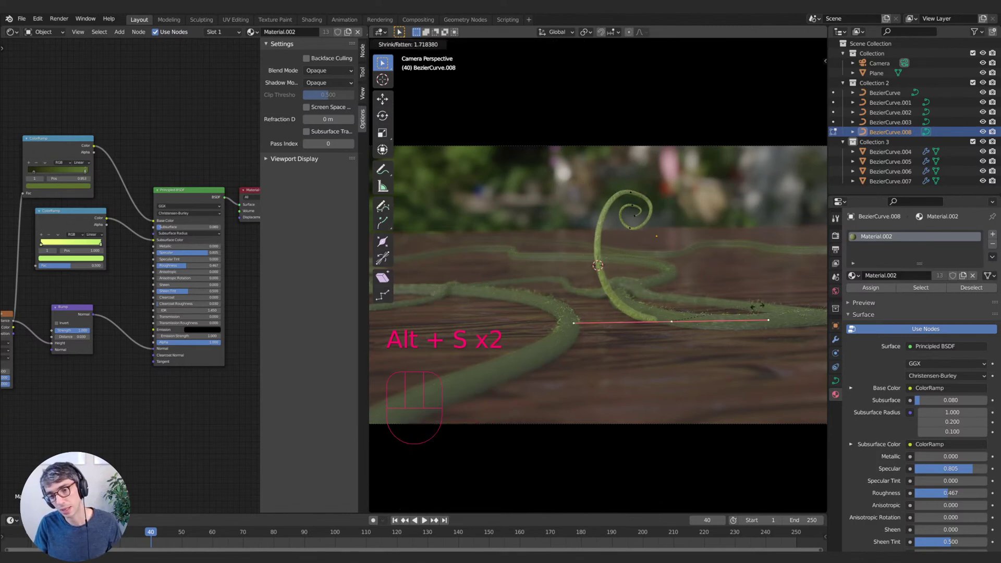
pyautogui.click(725, 305)
# - Rotate the innermost spiral point and move it down about 0.013 m
pyautogui.click(634, 215)
pyautogui.press('r')
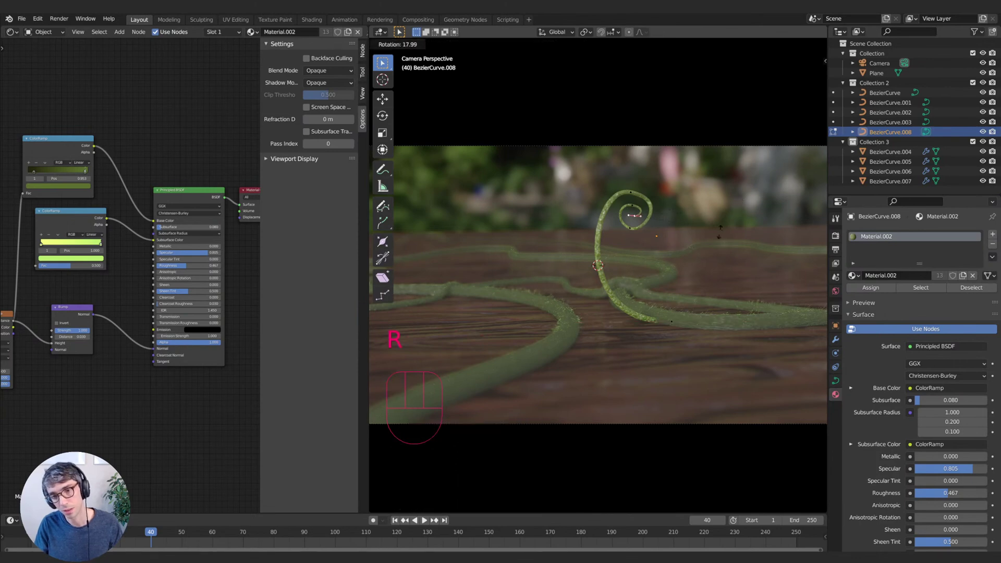
pyautogui.click(692, 252)
pyautogui.press('g')
pyautogui.click(693, 255)
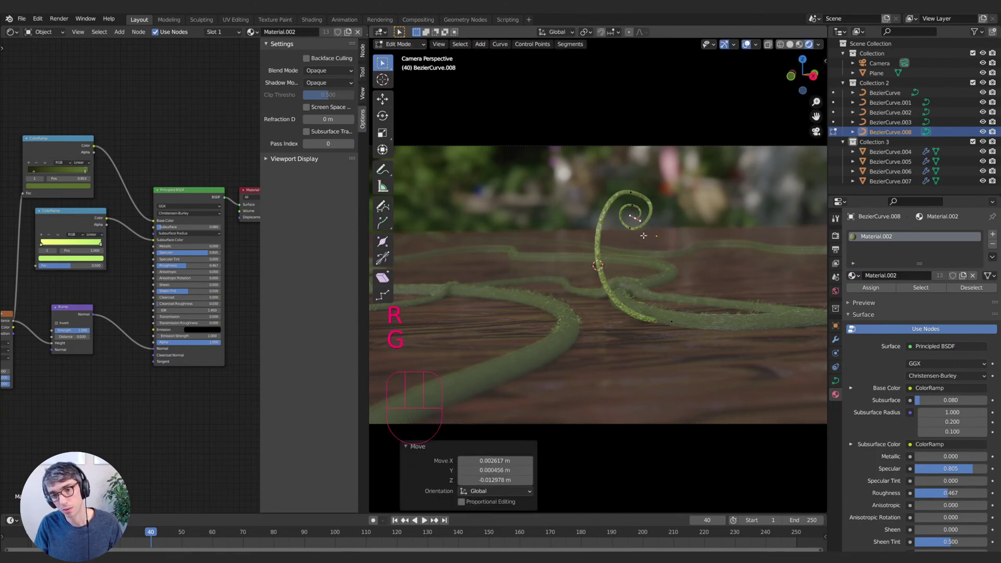
# - Adjust the spiral's lower point with small moves and a rotation of about -11.6°
pyautogui.click(631, 228)
pyautogui.press('g')
pyautogui.click(678, 235)
pyautogui.press('g')
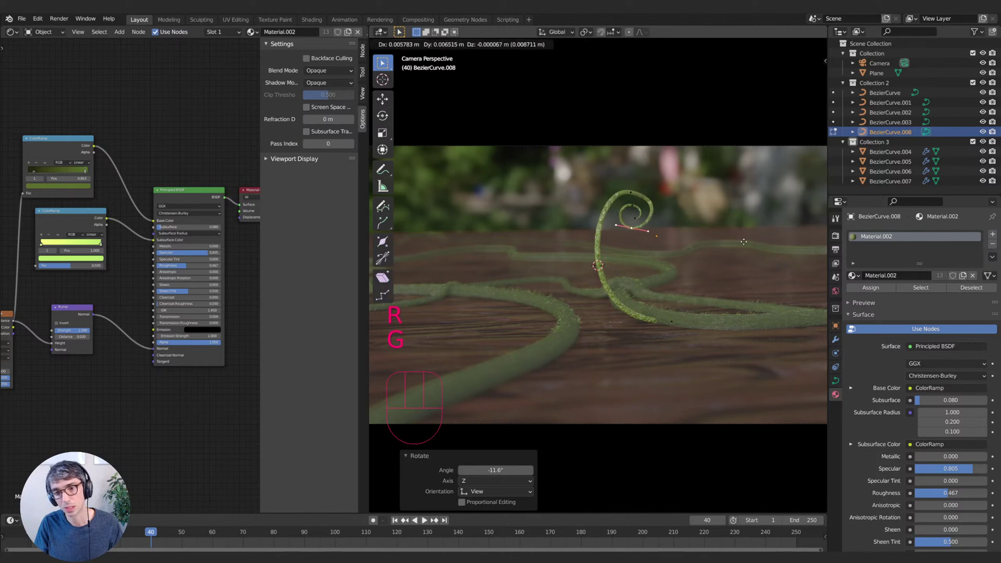
pyautogui.click(688, 197)
# - Rotate the tendril's top point about -13.7°, shift it toward the stem side, and lengthen its handles slightly
pyautogui.press('r')
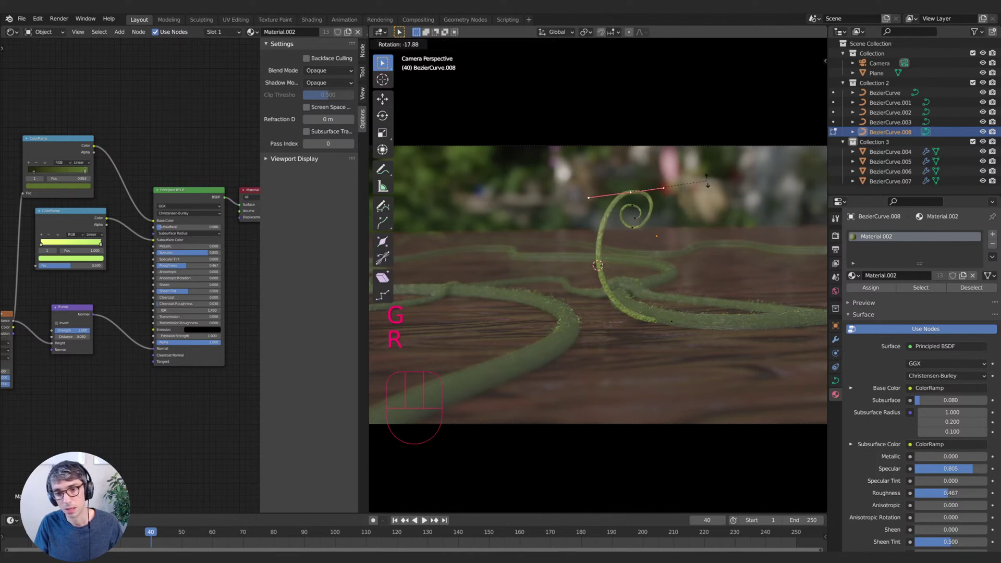
pyautogui.click(639, 194)
pyautogui.press('g')
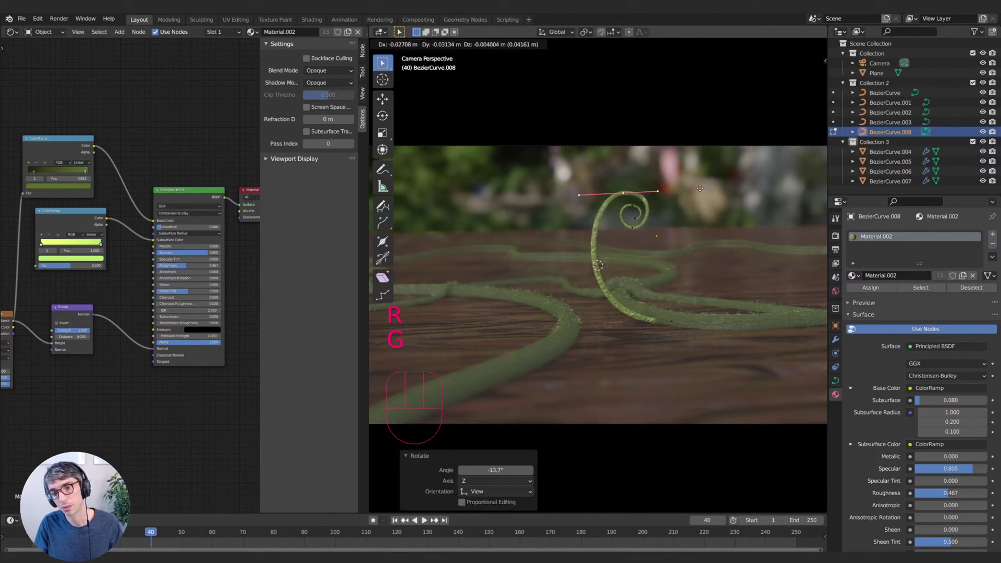
pyautogui.click(700, 190)
pyautogui.press('s')
pyautogui.click(731, 191)
# - Reposition the spiral's lower point, rotate it about -10.1°, and adjust the length of its handles
pyautogui.press('g')
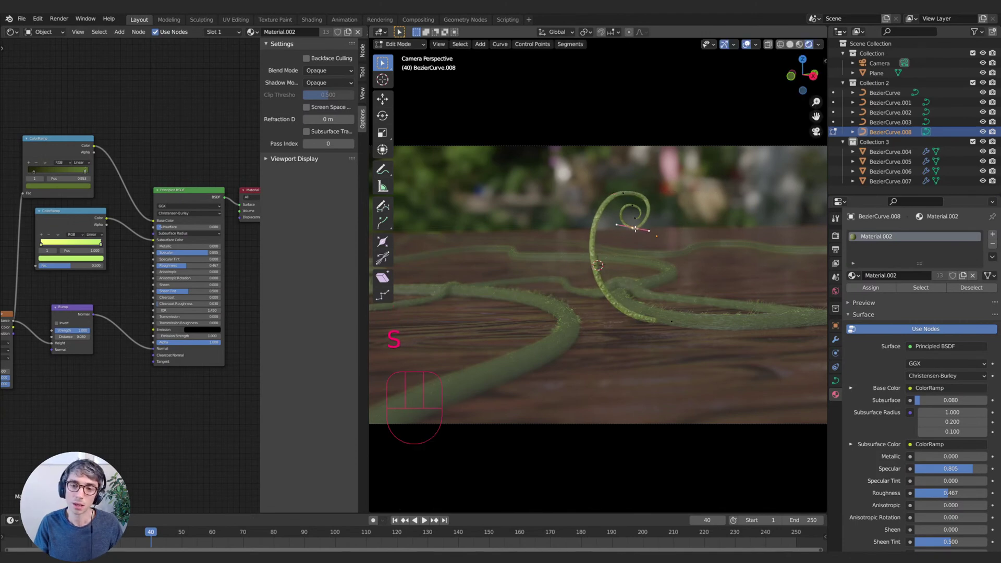
pyautogui.click(698, 233)
pyautogui.press('r')
pyautogui.click(698, 230)
pyautogui.press('s')
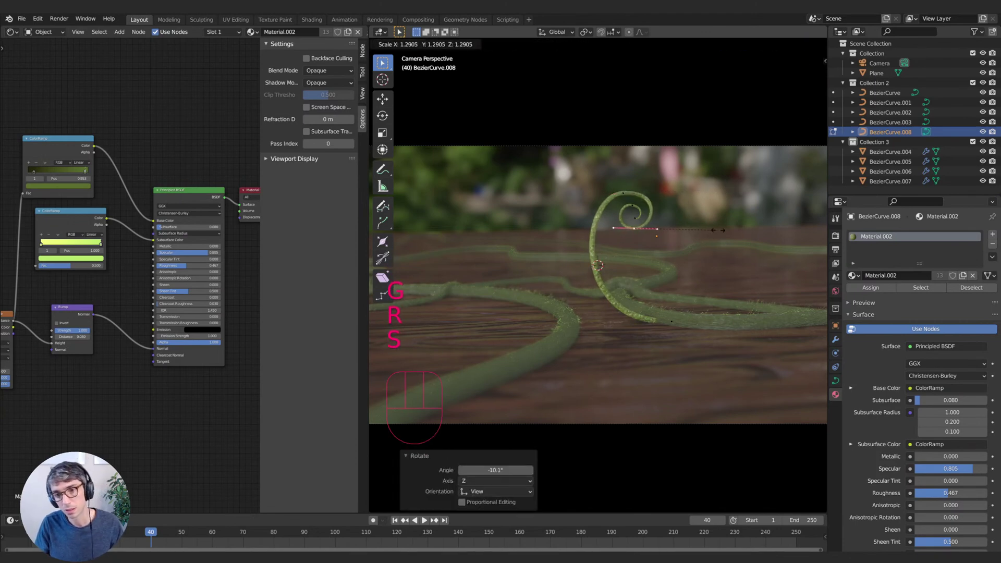
pyautogui.click(709, 236)
# - Nudge the innermost spiral point by about 0.01 m, and shift it together with the upper inner point by about 0.026 m
pyautogui.click(635, 219)
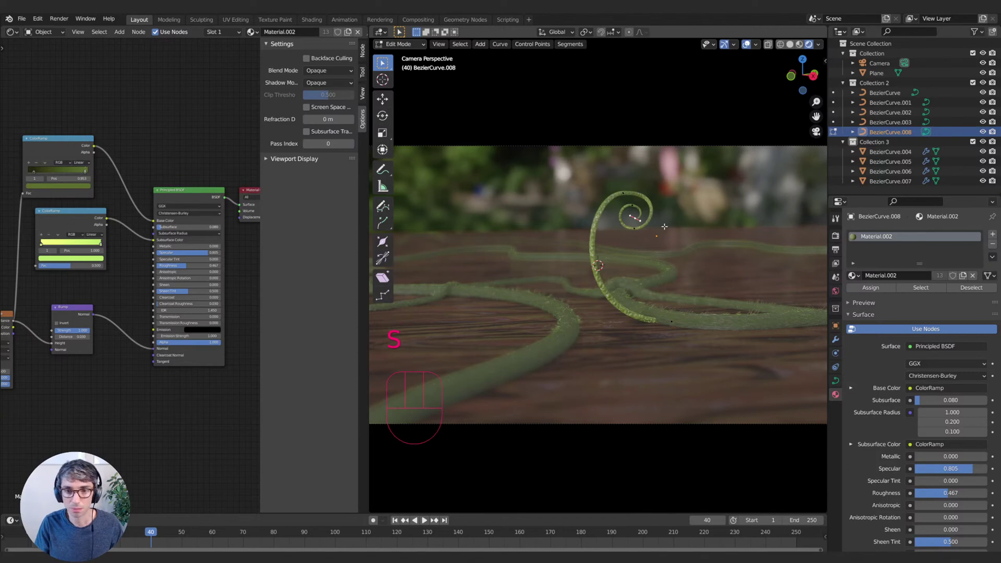
pyautogui.press('g')
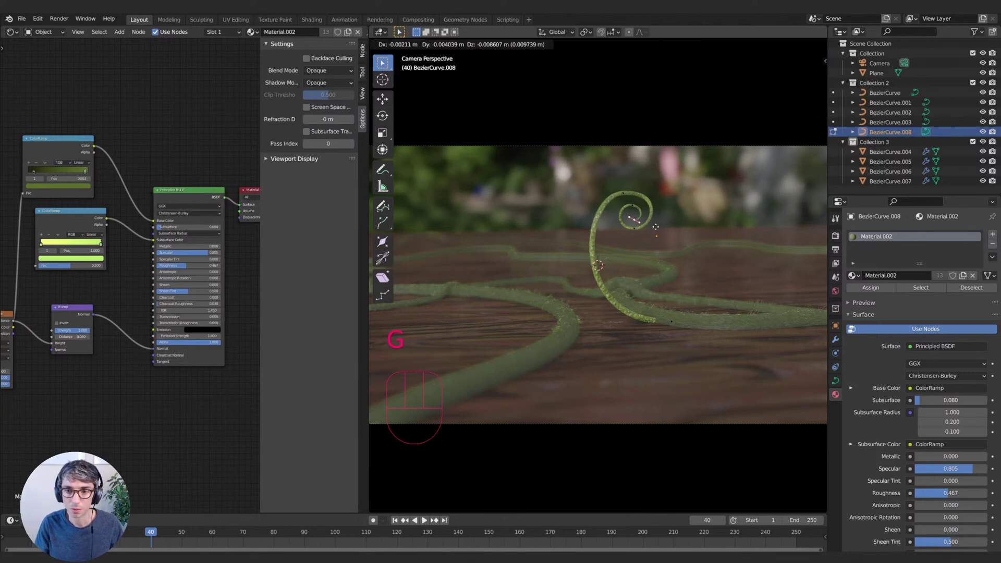
pyautogui.click(656, 227)
pyautogui.keyDown('shift'); pyautogui.click(633, 206); pyautogui.keyUp('shift')
pyautogui.press('g')
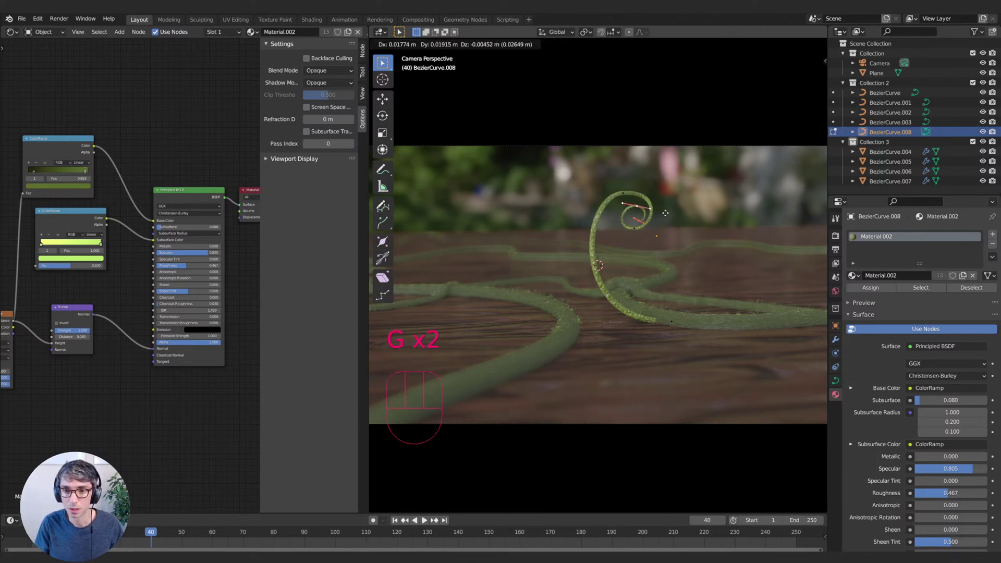
pyautogui.click(665, 213)
# - Move the spiral's lower point about 0.014 m outward and rotate it 1.48°
pyautogui.click(637, 229)
pyautogui.press('g')
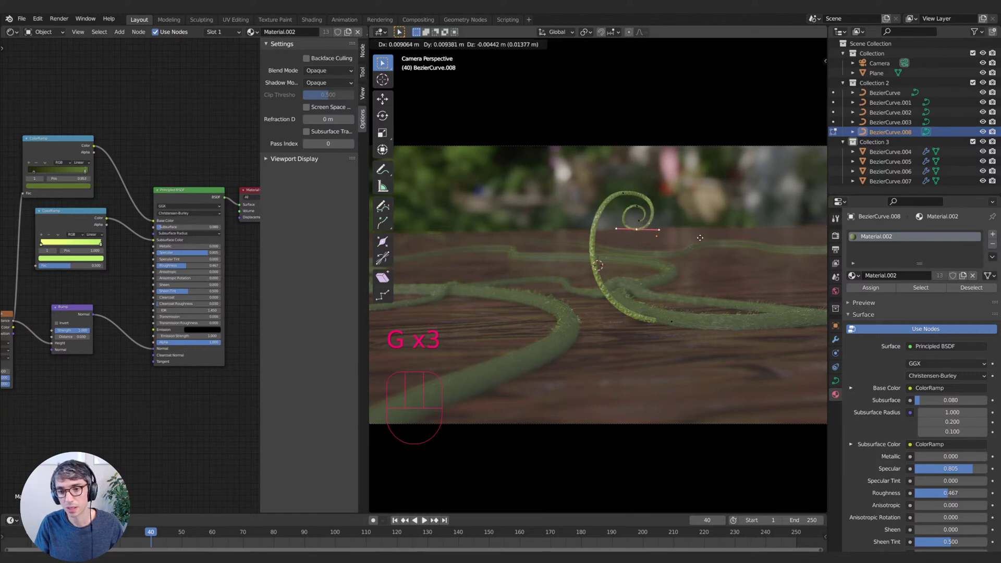
pyautogui.click(700, 237)
pyautogui.press('r')
# - Extrude another point from the innermost spiral point, rotate it, and position it to continue the curl inward
pyautogui.click(636, 221)
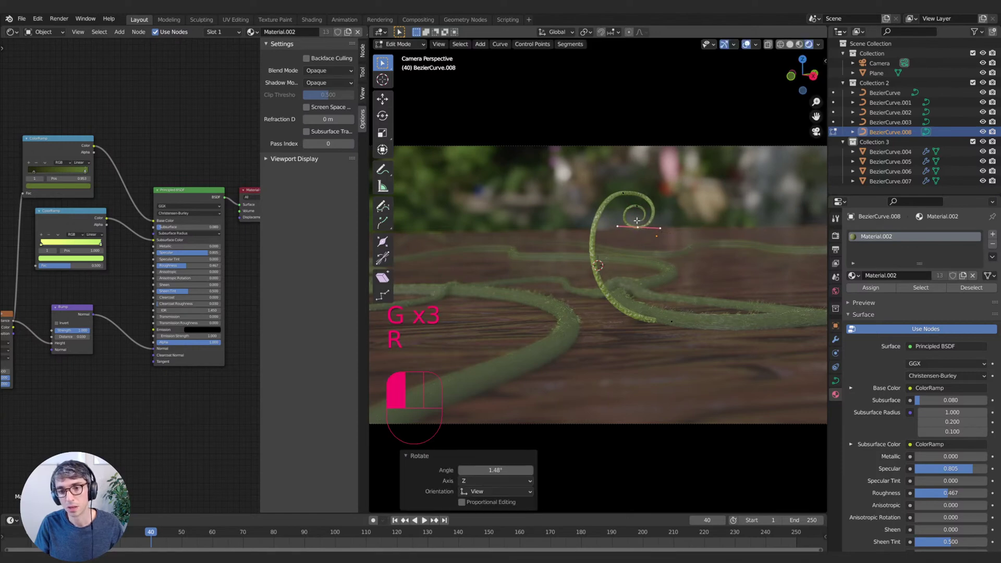
pyautogui.press('f')
pyautogui.press('e')
pyautogui.press('g')
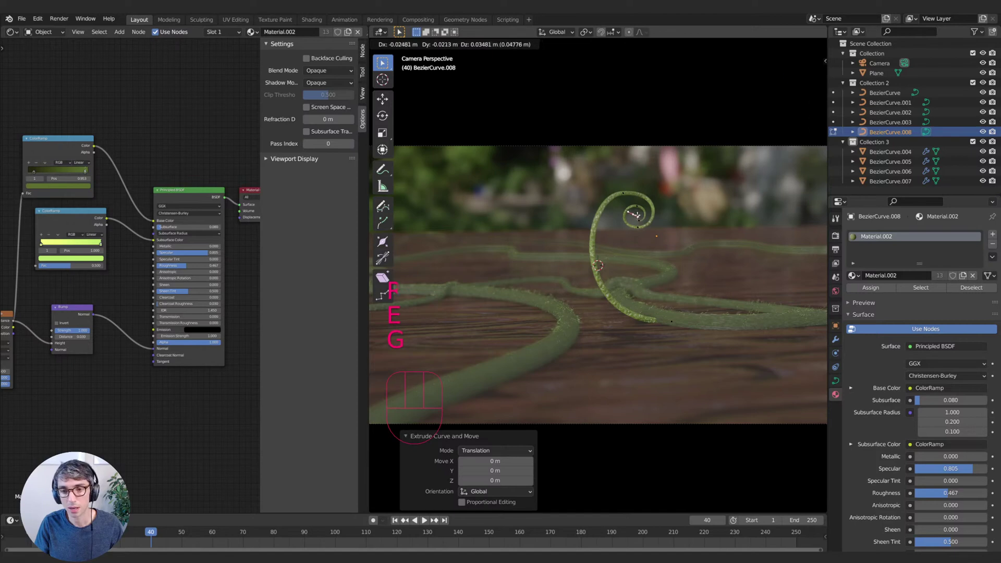
pyautogui.click(637, 214)
pyautogui.press('r')
pyautogui.click(644, 216)
pyautogui.press('g')
pyautogui.click(655, 218)
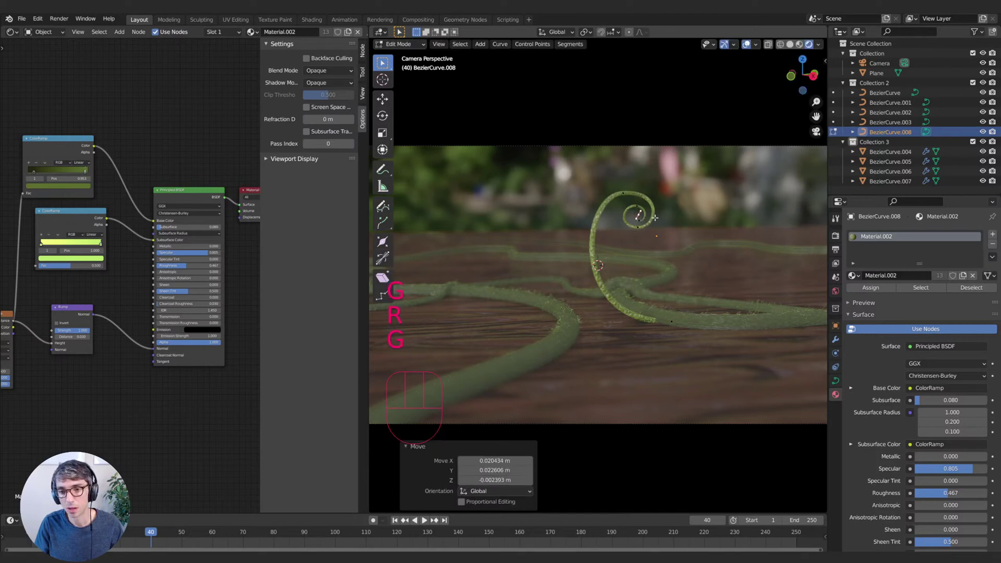
# - Scale the new tip point's handles by 0.680 and move it about 0.014 m toward the spiral's centre
pyautogui.press('s')
pyautogui.click(654, 234)
pyautogui.press('g')
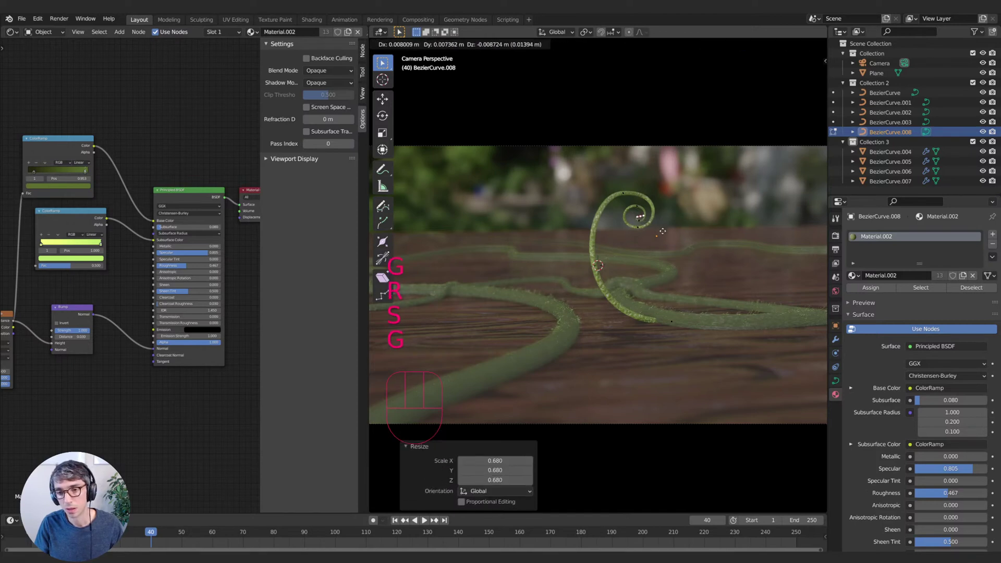
pyautogui.click(664, 228)
# - Scale the handles of the spiral's upper inner point by 0.963
pyautogui.click(645, 204)
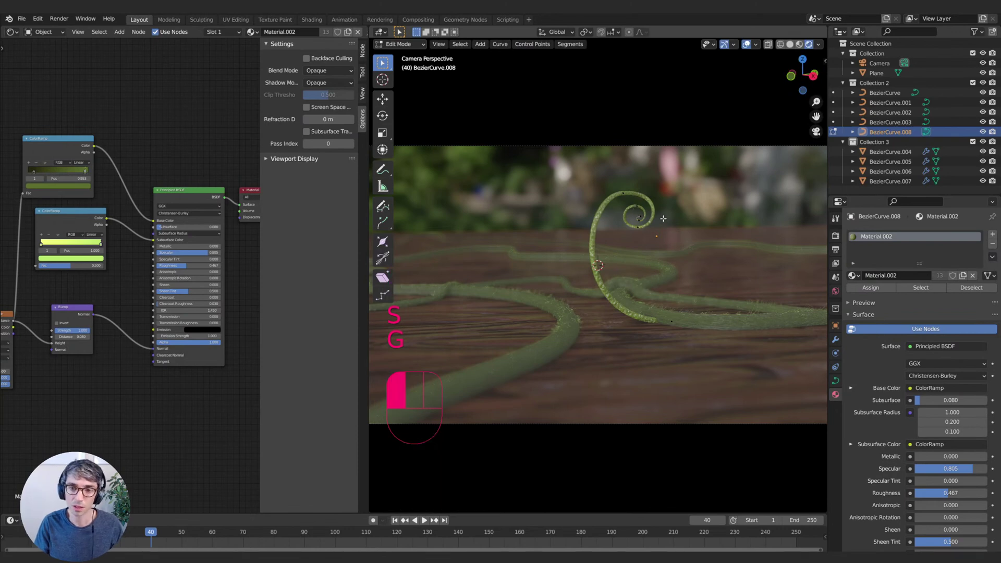
pyautogui.press('s')
pyautogui.click(682, 219)
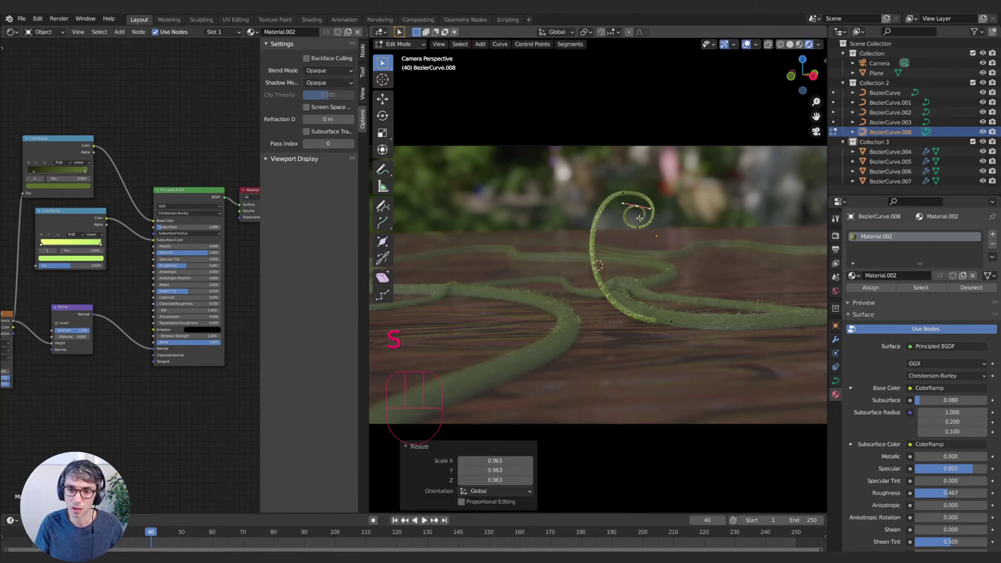
# - Scale the spiral tip point's handles by 0.564 and rotate them 24.9°
pyautogui.press('s')
pyautogui.click(688, 220)
pyautogui.press('r')
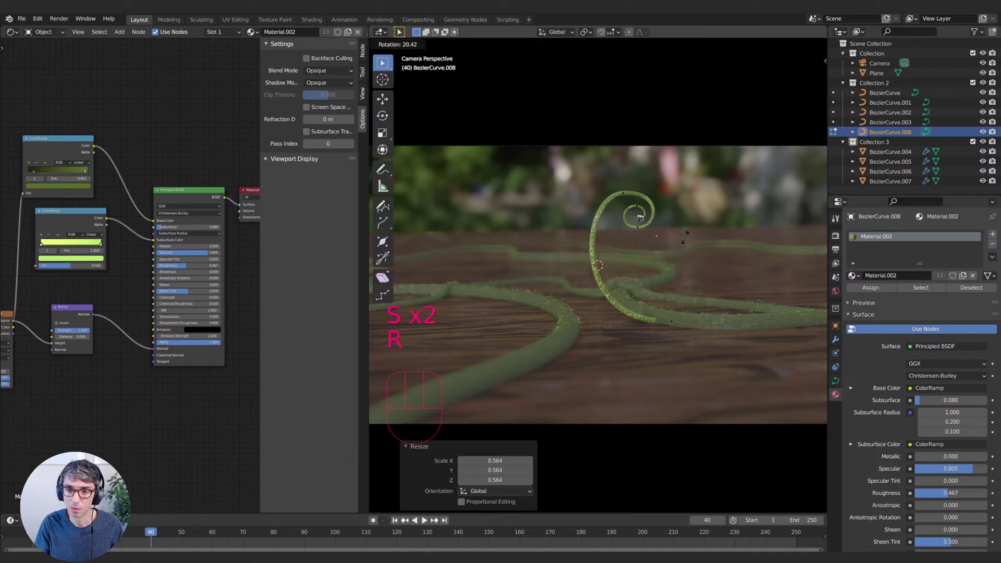
pyautogui.click(676, 236)
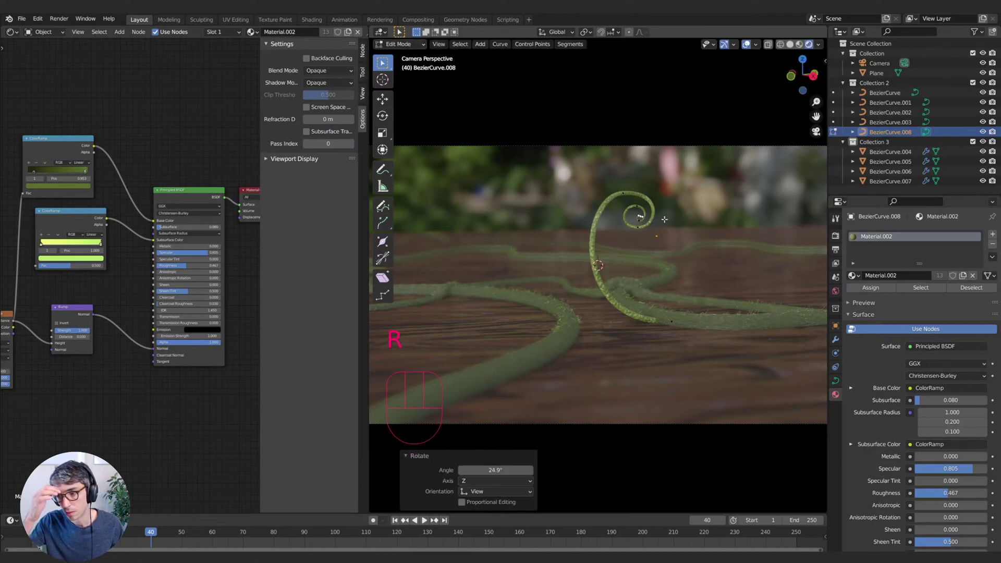
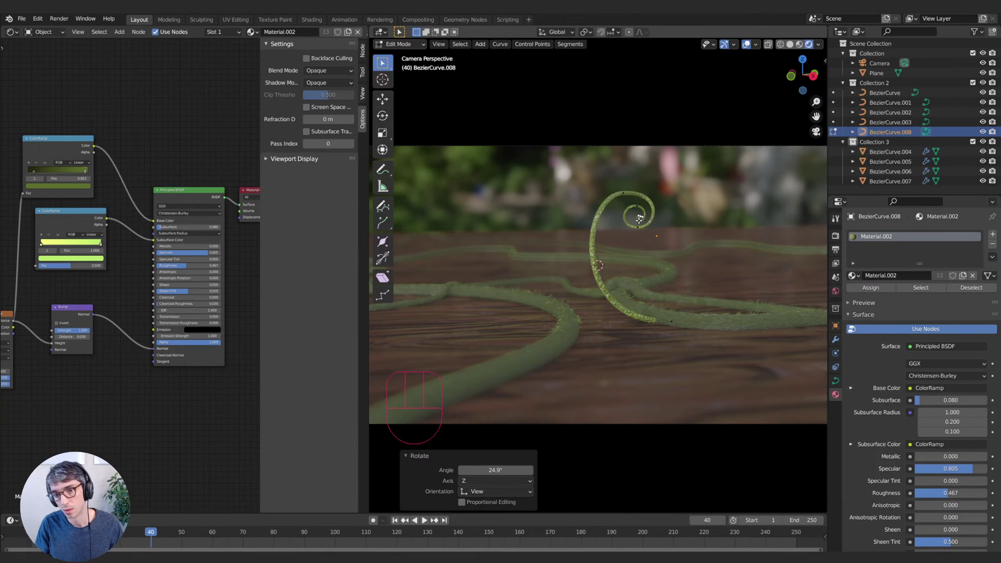
# - Fine-tune the handle lengths in the spiral's centre, including a scale of 1.033, then return to object mode with nothing selected
pyautogui.press('s')
pyautogui.click(750, 220)
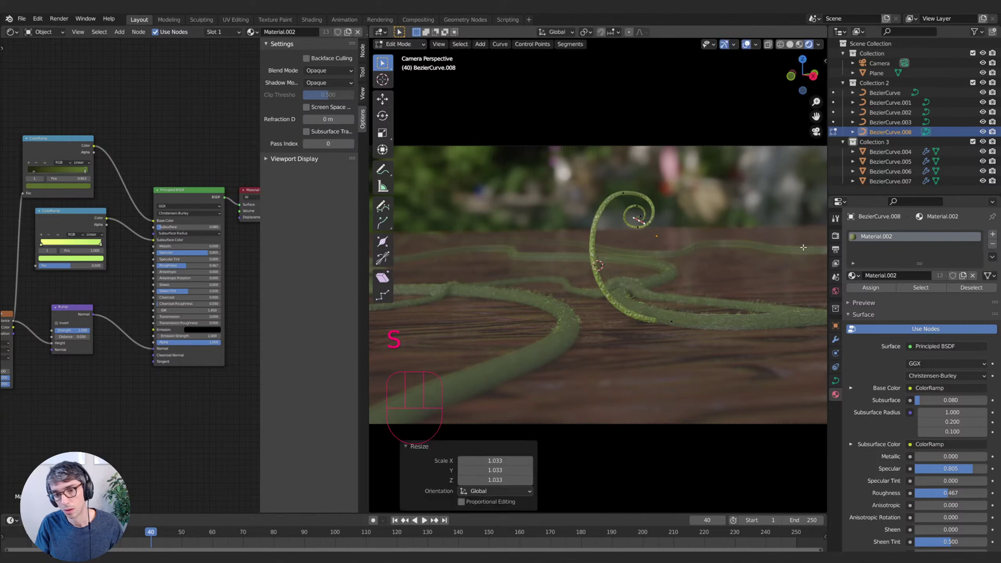
pyautogui.press('s')
pyautogui.click(782, 249)
pyautogui.press('Tab')
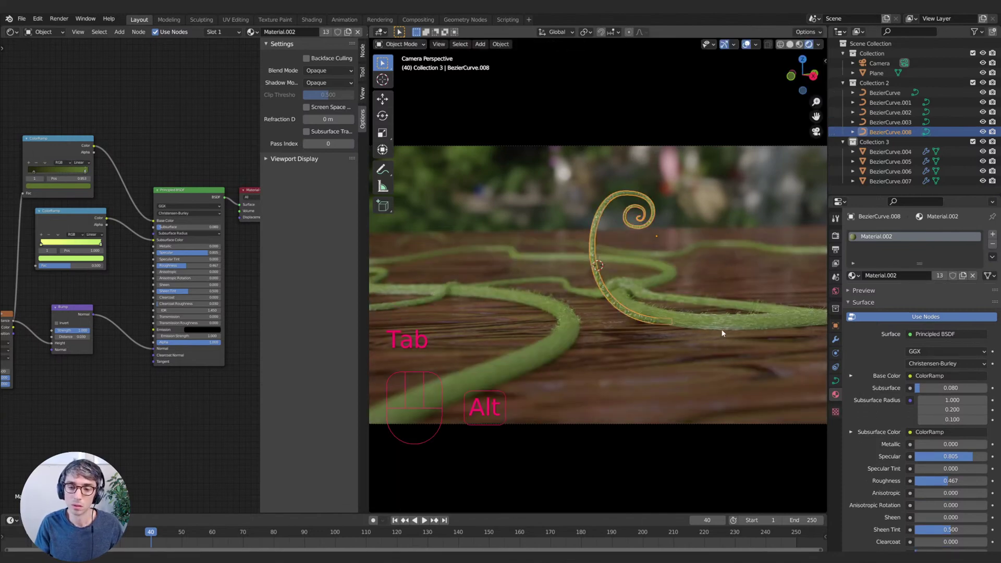
pyautogui.hotkey('alt', 'a')
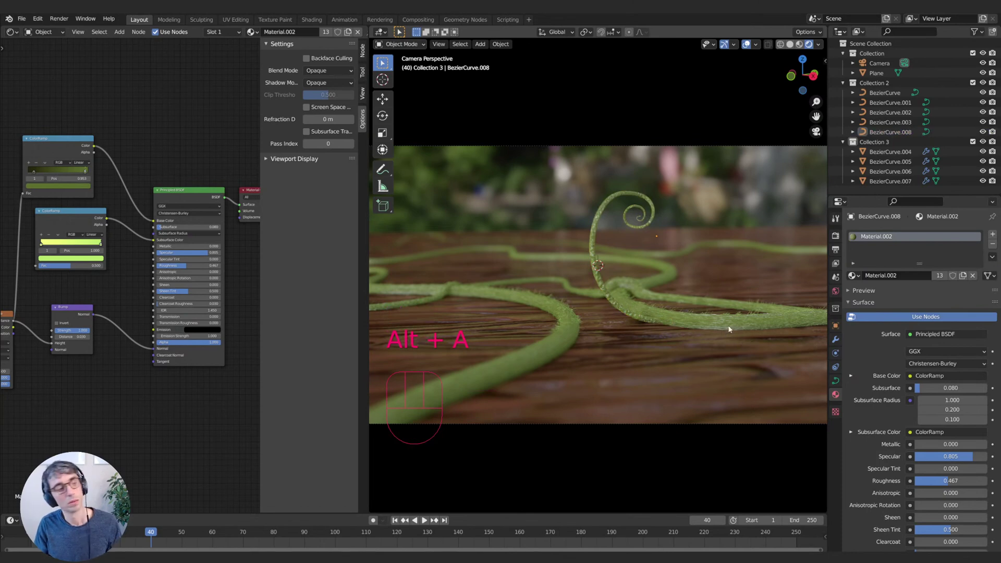
pyautogui.hotkey('alt', 'a')
# - Subdivide the upright tendril's stem segment between its base point and the point at the top of the curl
pyautogui.click(595, 243)
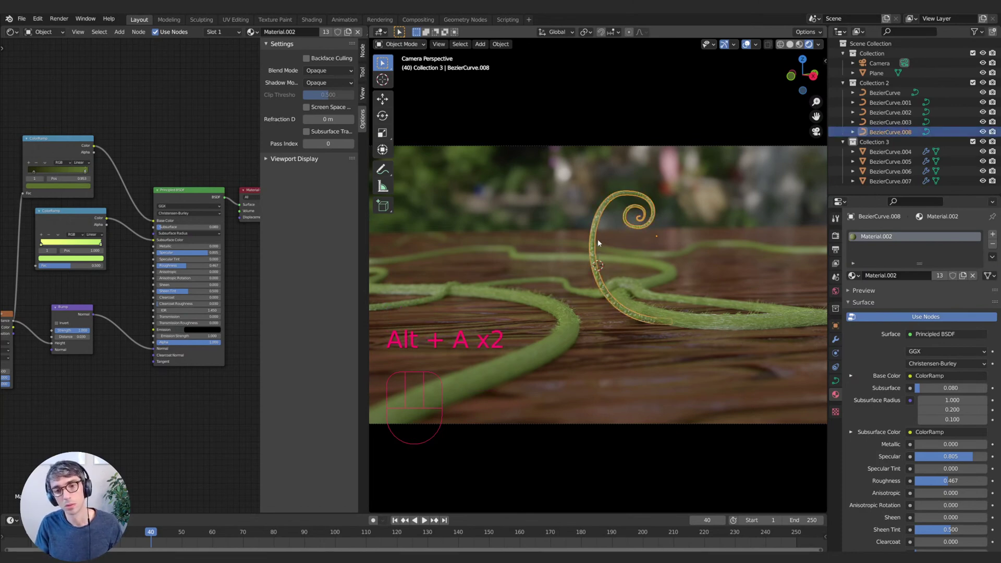
pyautogui.press('Tab')
pyautogui.click(677, 321)
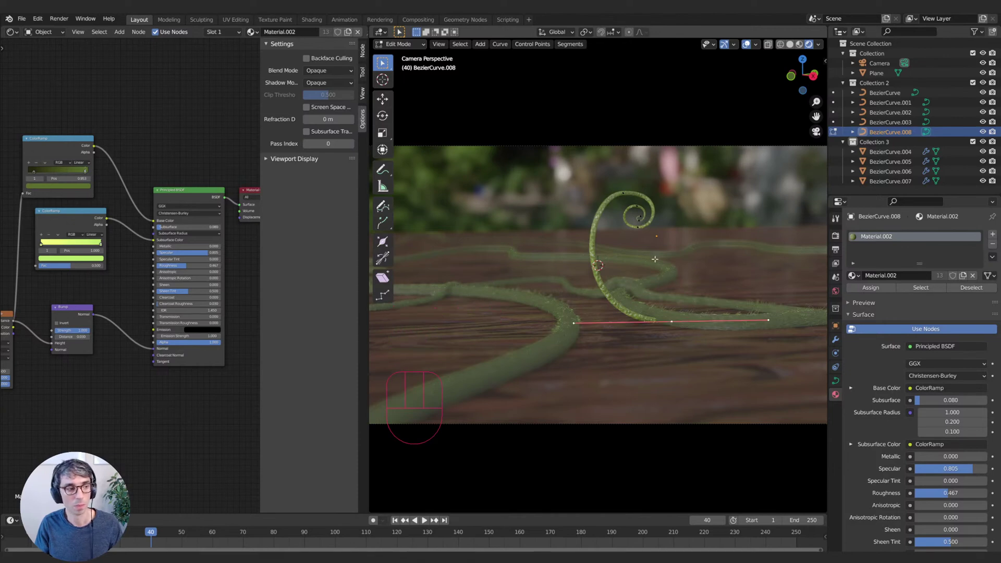
pyautogui.keyDown('shift'); pyautogui.click(623, 192); pyautogui.keyUp('shift')
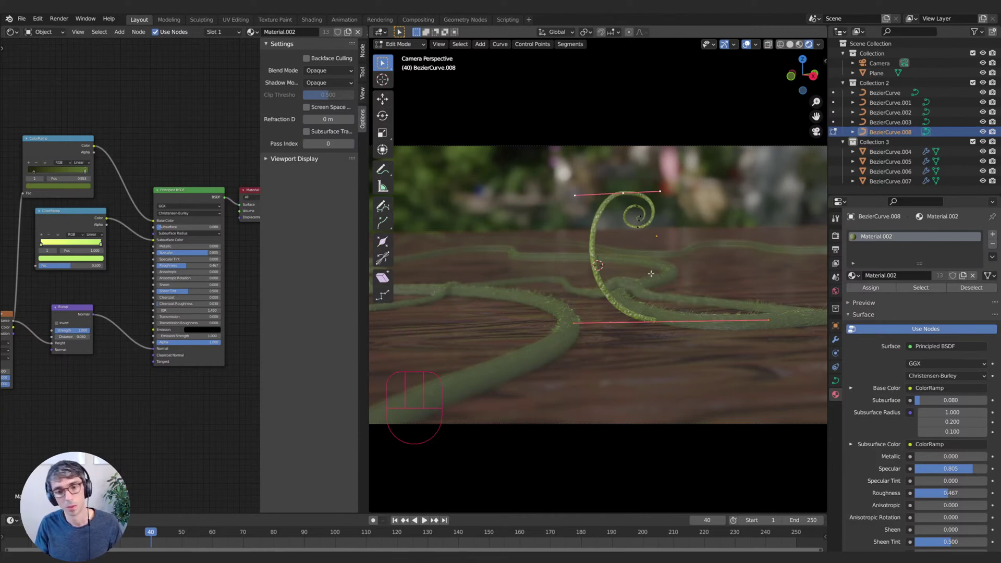
pyautogui.press('F3')
pyautogui.write('subdivide')
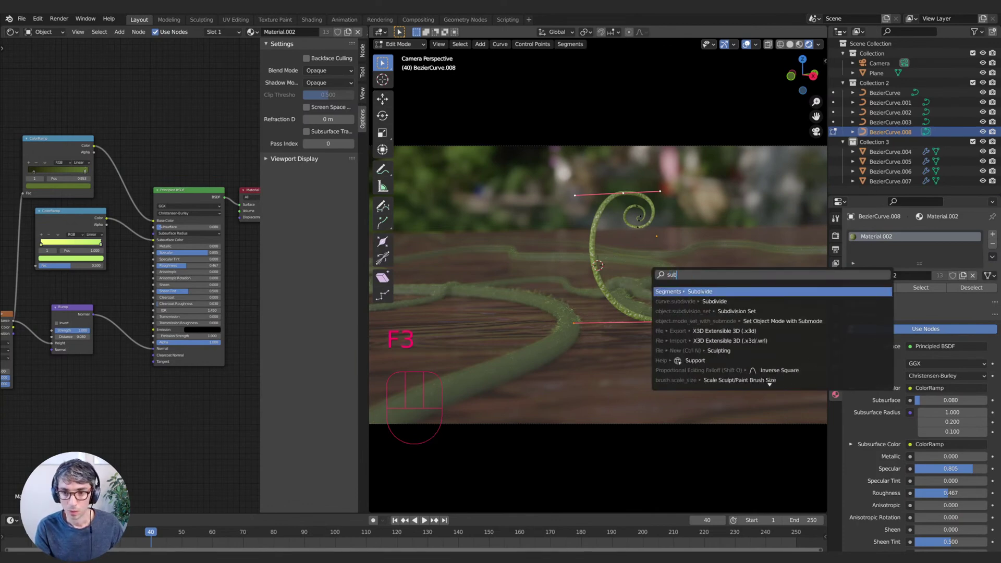
pyautogui.press('Return')
# - Select the spiral's points and repeatedly move and rotate them so the curl leans away from the stem, finishing with a 25.9° rotation
pyautogui.press('b')
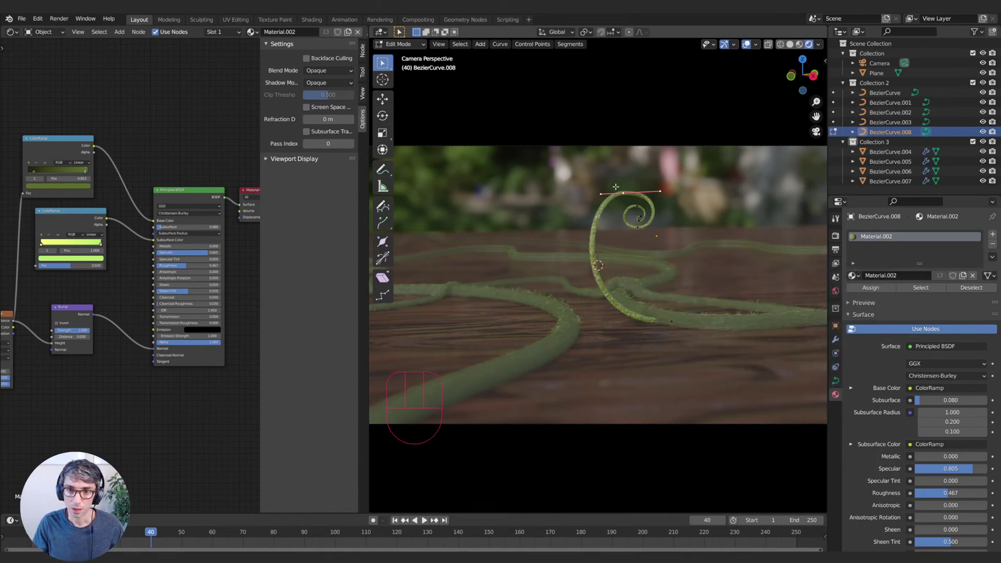
pyautogui.moveTo(605, 169); pyautogui.dragTo(713, 264)
pyautogui.press('g')
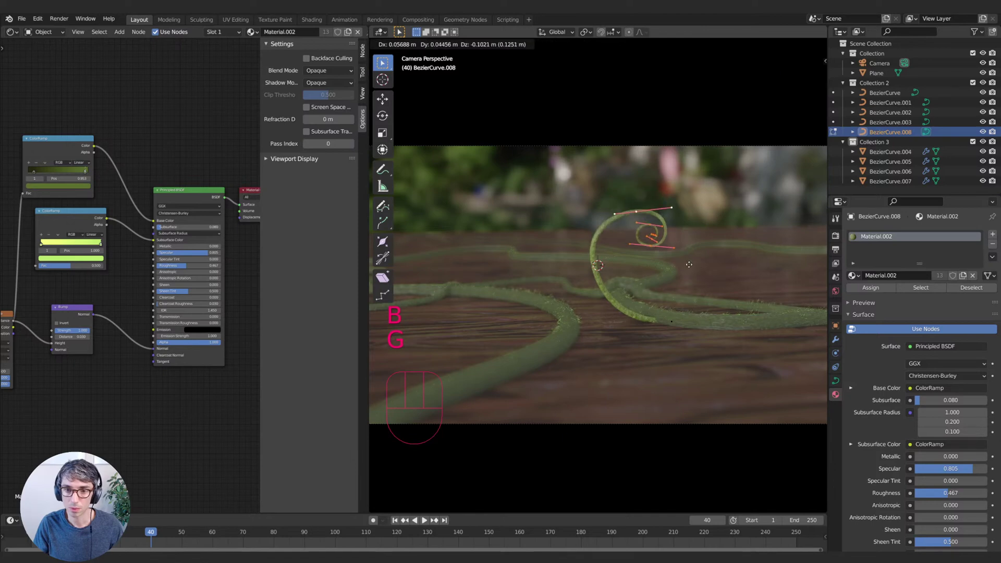
pyautogui.click(693, 224)
pyautogui.press('r')
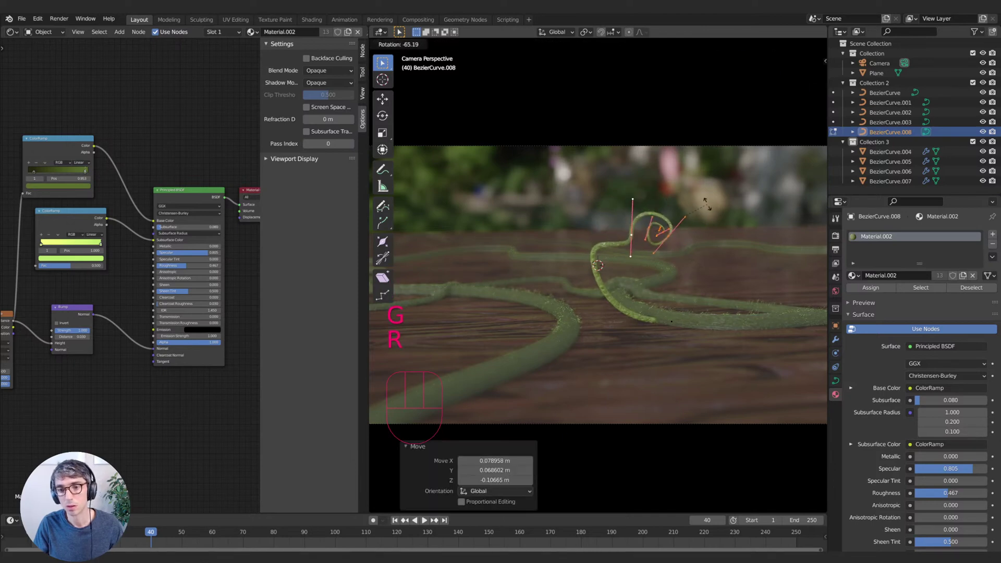
pyautogui.click(713, 239)
pyautogui.press('g')
pyautogui.click(718, 209)
pyautogui.press('r')
pyautogui.click(725, 240)
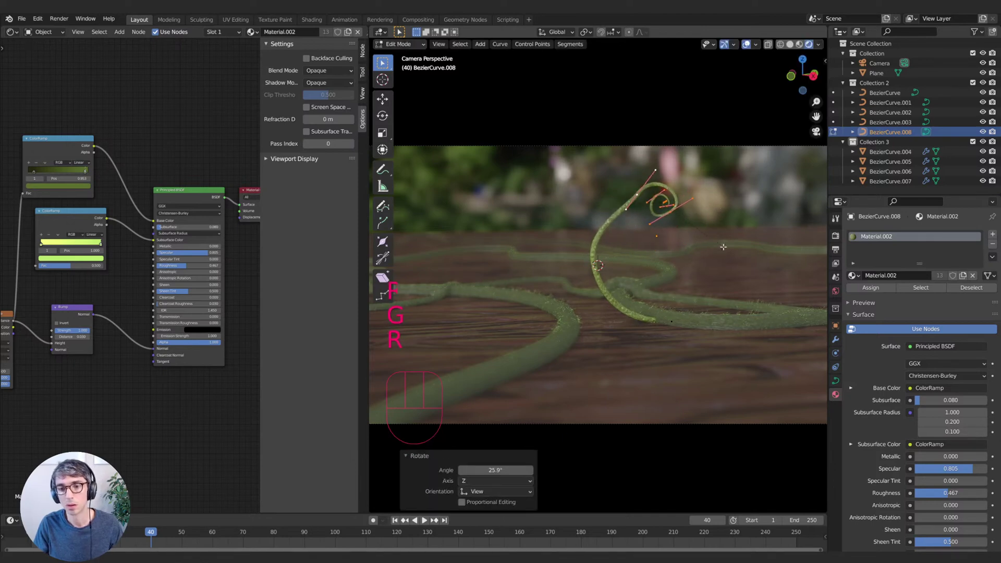
# - Scale the handles of the stem's middle point by 1.279 and rotate them -6.33°
pyautogui.click(593, 232)
pyautogui.press('s')
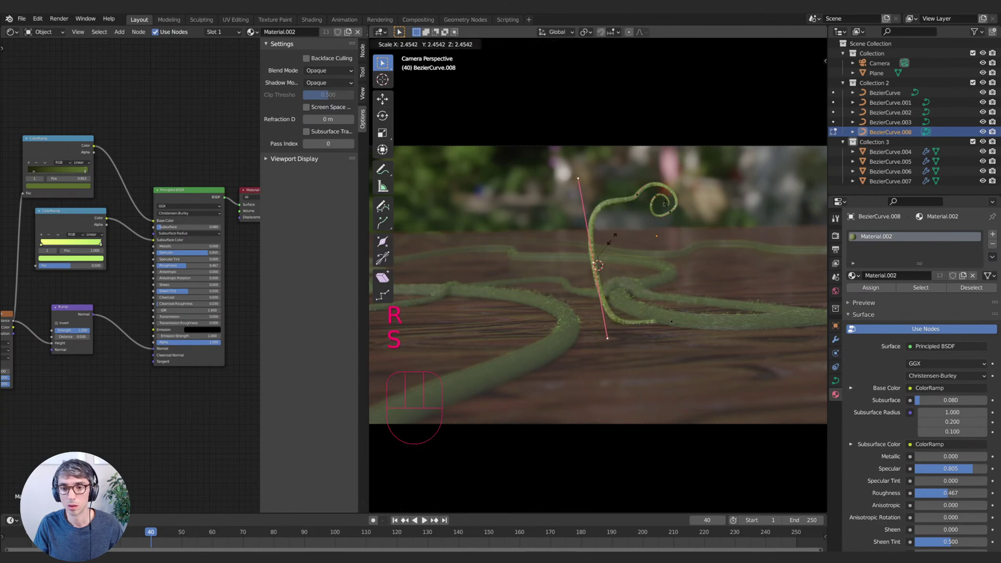
pyautogui.click(601, 248)
pyautogui.press('r')
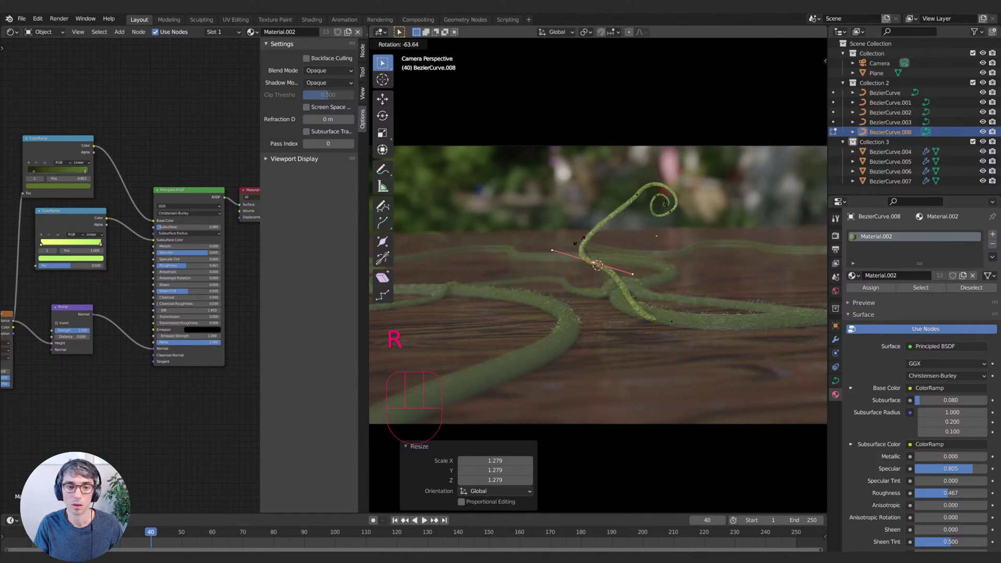
pyautogui.click(609, 225)
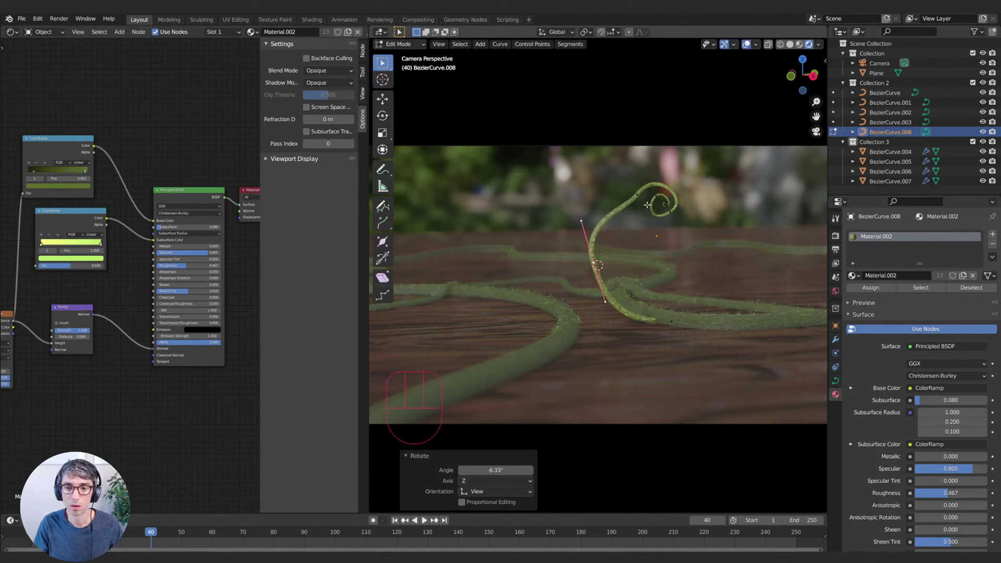
# - Lower the spiral's points by about 0.164 m in Z, rotate them, and shift them by about -0.088, -0.087, 0.064 m
pyautogui.click(663, 200)
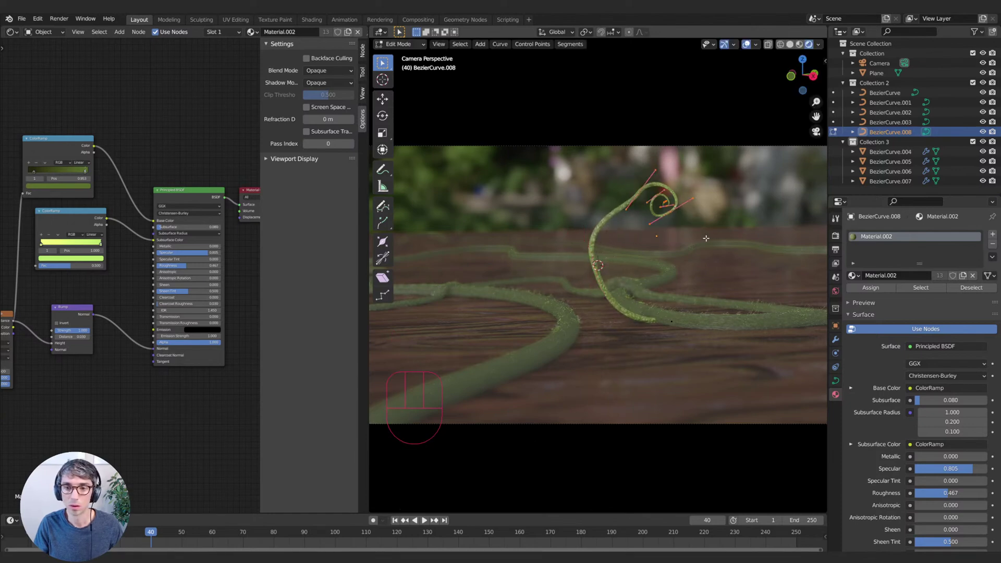
pyautogui.press('g')
pyautogui.click(694, 212)
pyautogui.press('r')
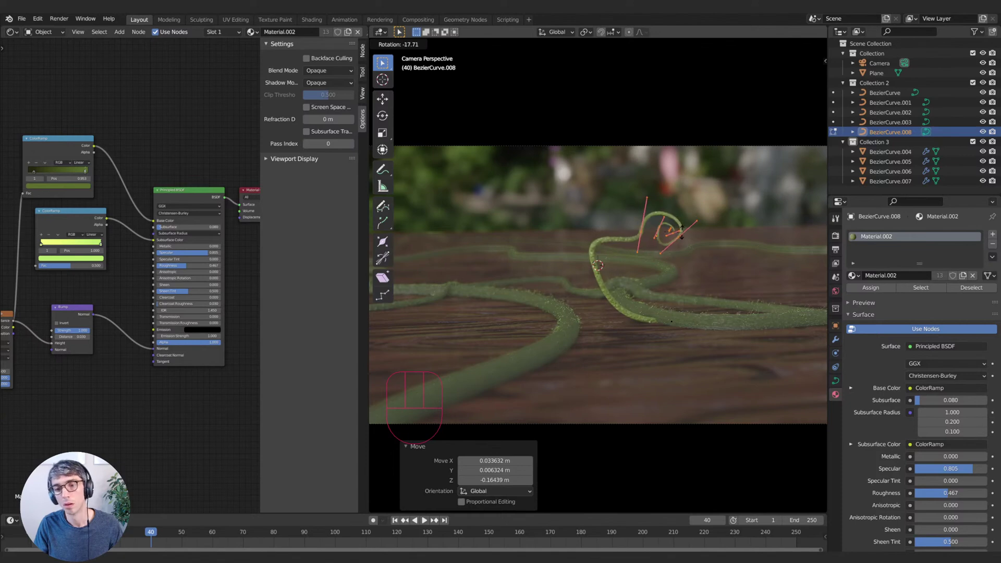
pyautogui.click(703, 237)
pyautogui.press('g')
pyautogui.click(709, 250)
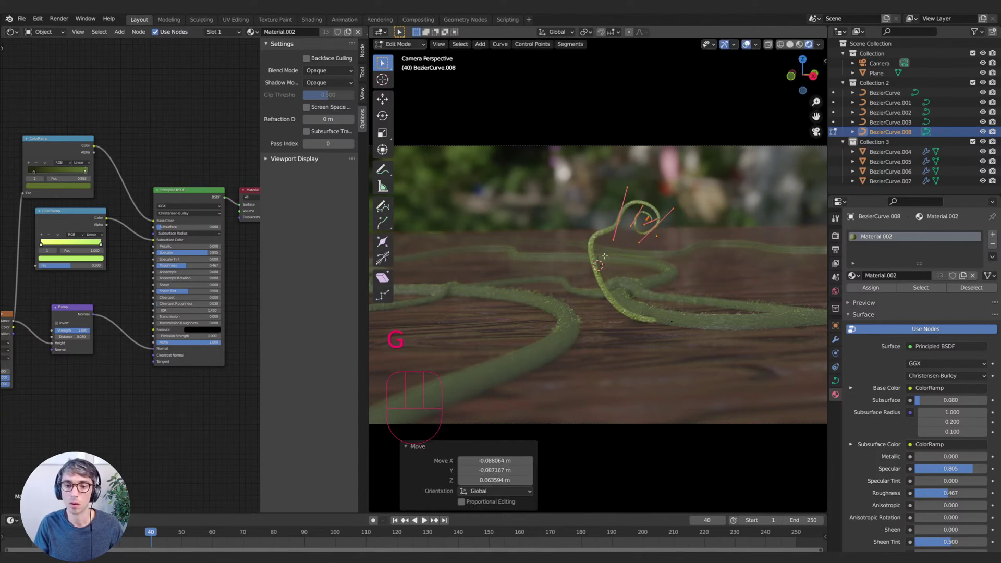
# - Scale the stem's middle point handles by 0.613, rotate them 17.5°, and move the point about -0.042, -0.041, 0.031 m
pyautogui.click(713, 272)
pyautogui.press('s')
pyautogui.click(652, 270)
pyautogui.press('r')
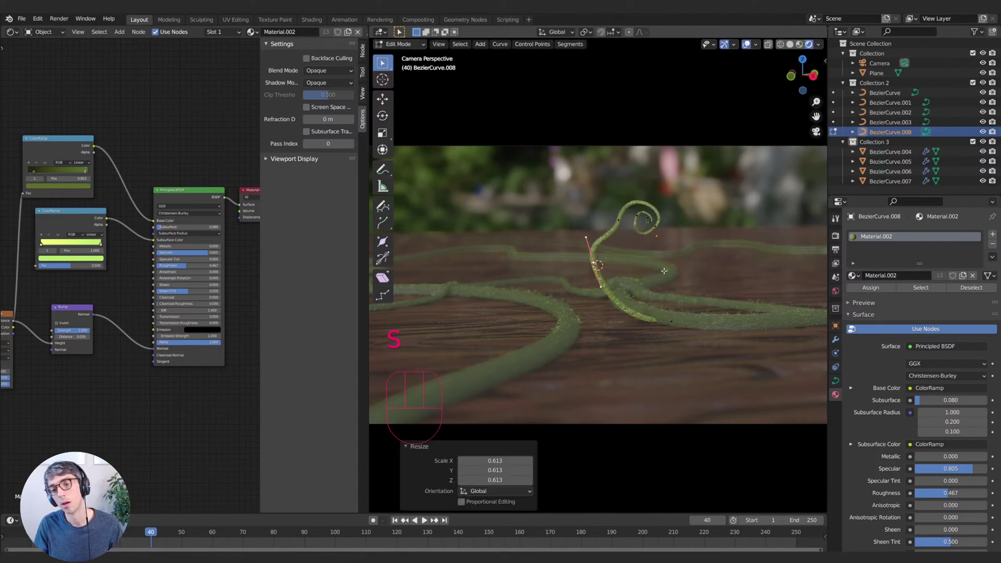
pyautogui.click(628, 279)
pyautogui.press('g')
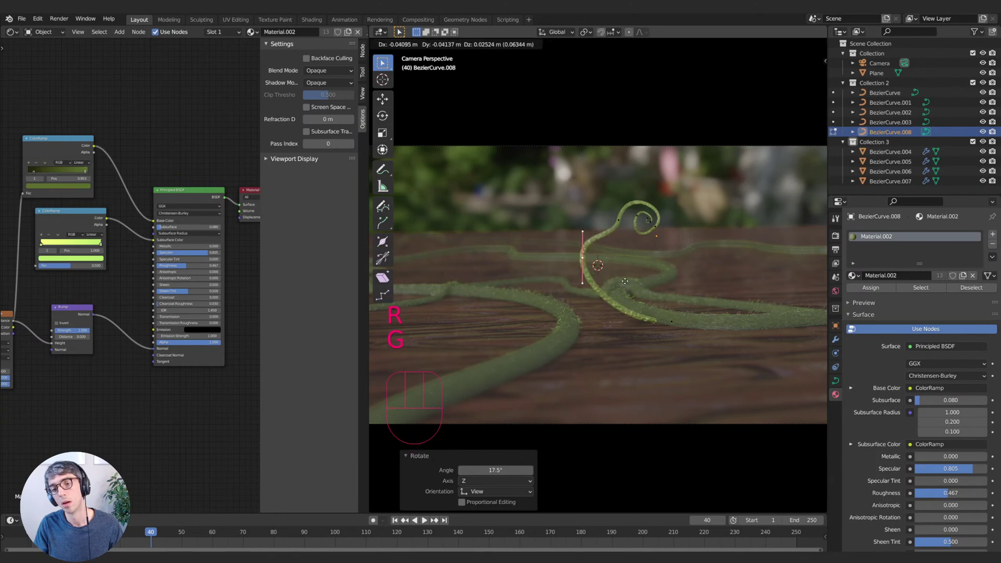
pyautogui.click(628, 280)
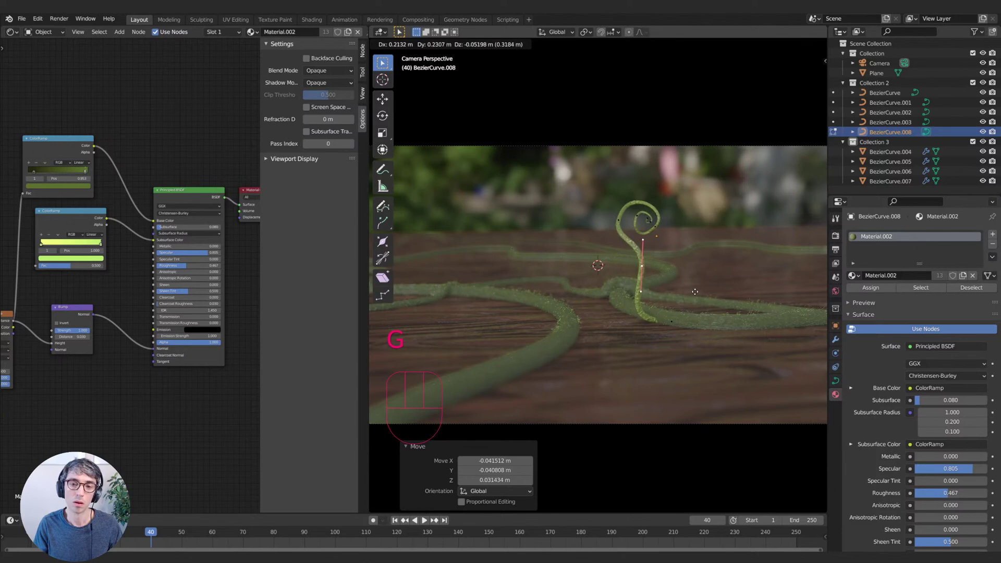
# - Move the stem's middle point about 0.289, 0.310, -0.084 m to reverse the bend, and adjust its handles with a 0.683 scale and -17.8° rotation
pyautogui.click(720, 293)
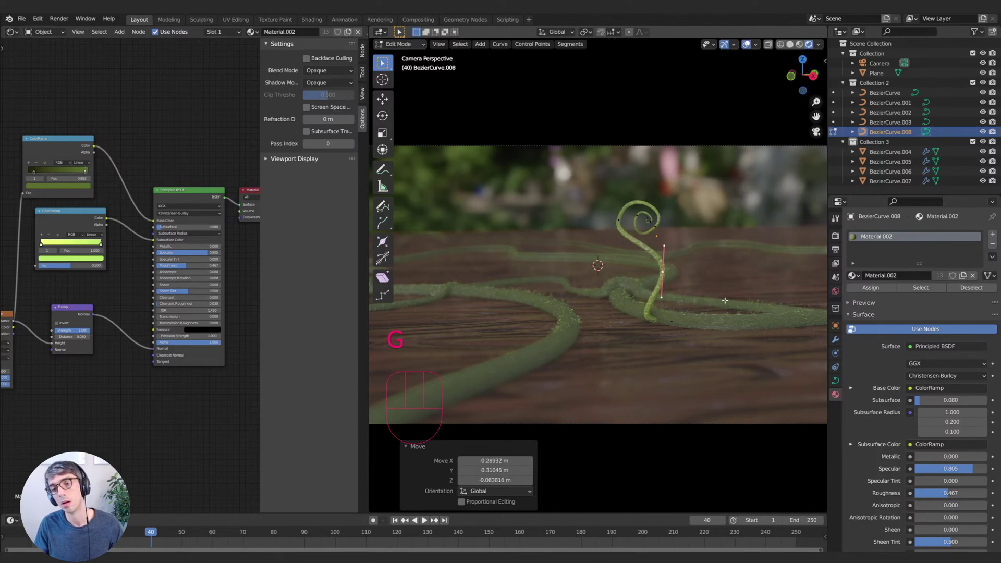
pyautogui.press('s')
pyautogui.click(699, 299)
pyautogui.press('r')
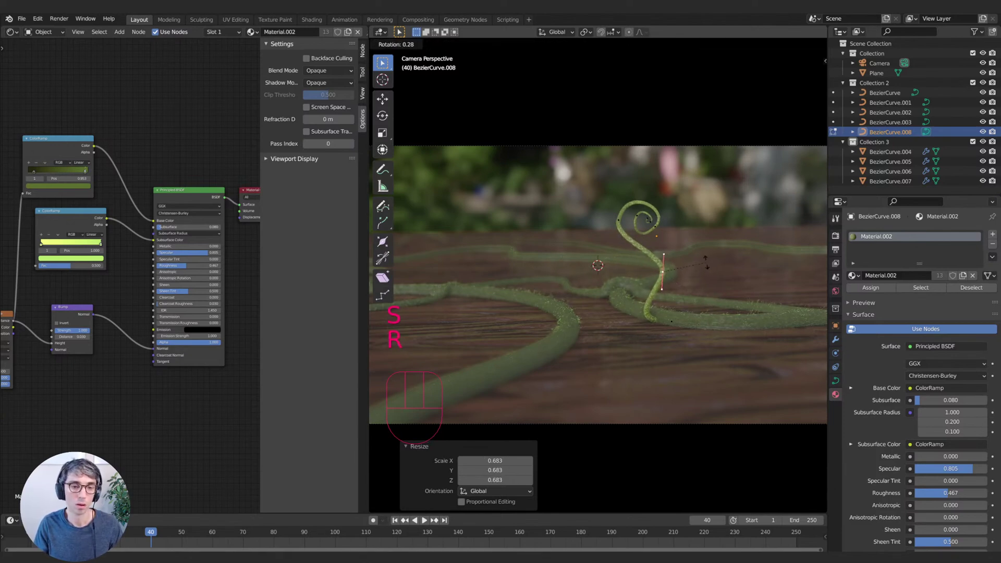
pyautogui.click(699, 256)
pyautogui.press('s')
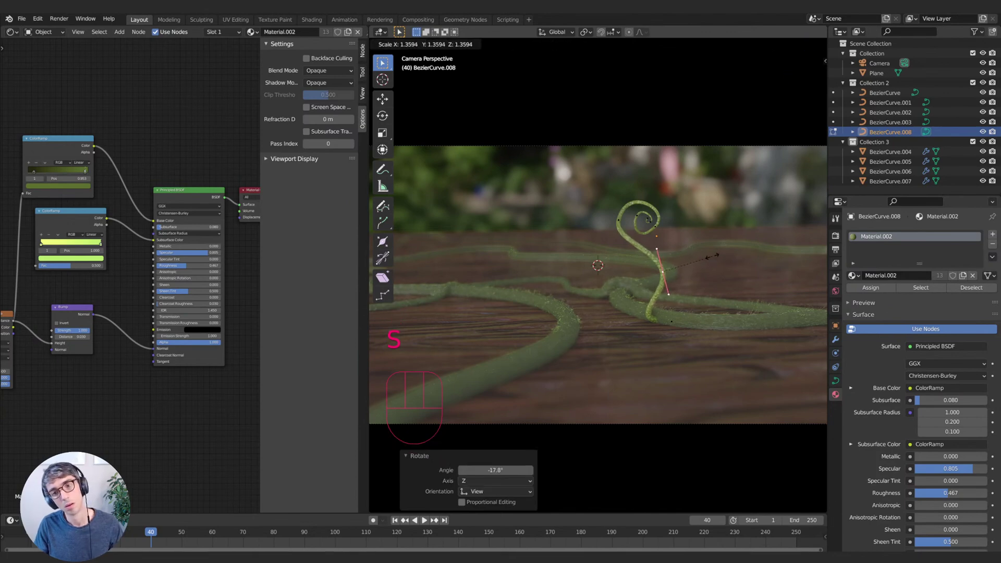
pyautogui.click(712, 256)
# - Select all the tendril's points, then rotate and lift them so the base hangs above the wood, finishing with a -11.1° rotation
pyautogui.press('a')
pyautogui.press('r')
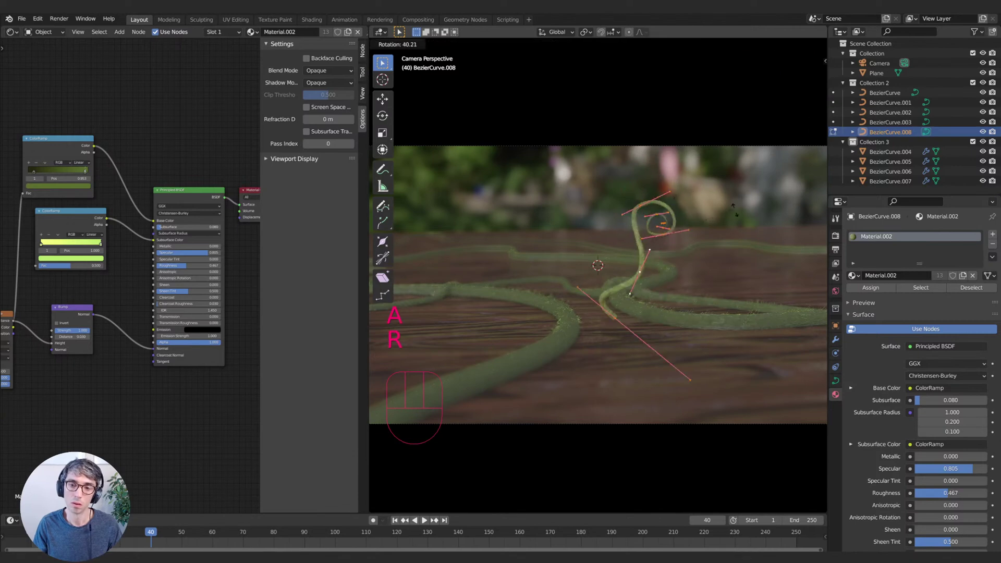
pyautogui.click(735, 284)
pyautogui.press('g')
pyautogui.press('r')
pyautogui.click(576, 234)
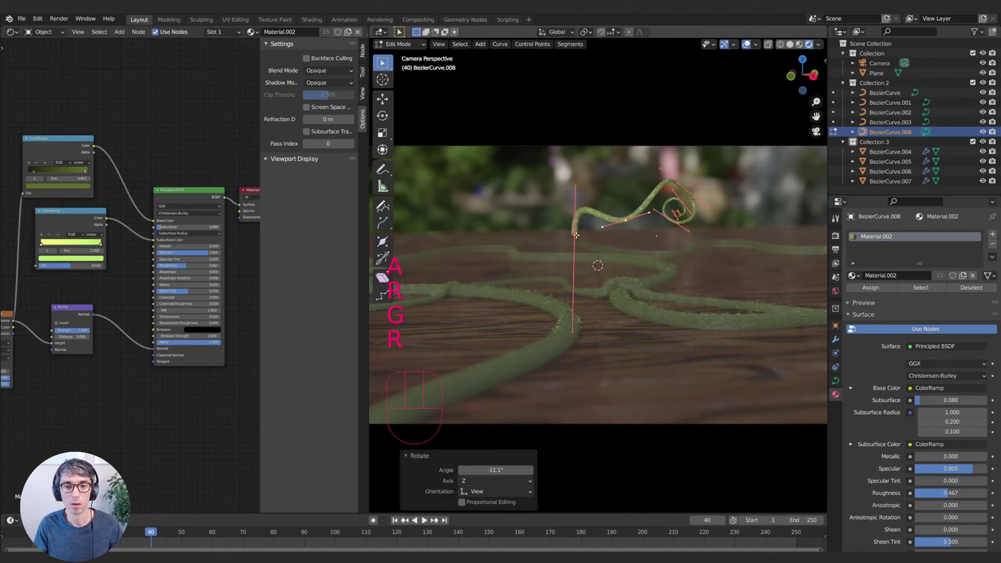
# - Extrude a new base point down from the tendril's end, rotate its handles, scale them by 0.104, and move it onto the lying vine
pyautogui.press('e')
pyautogui.click(596, 300)
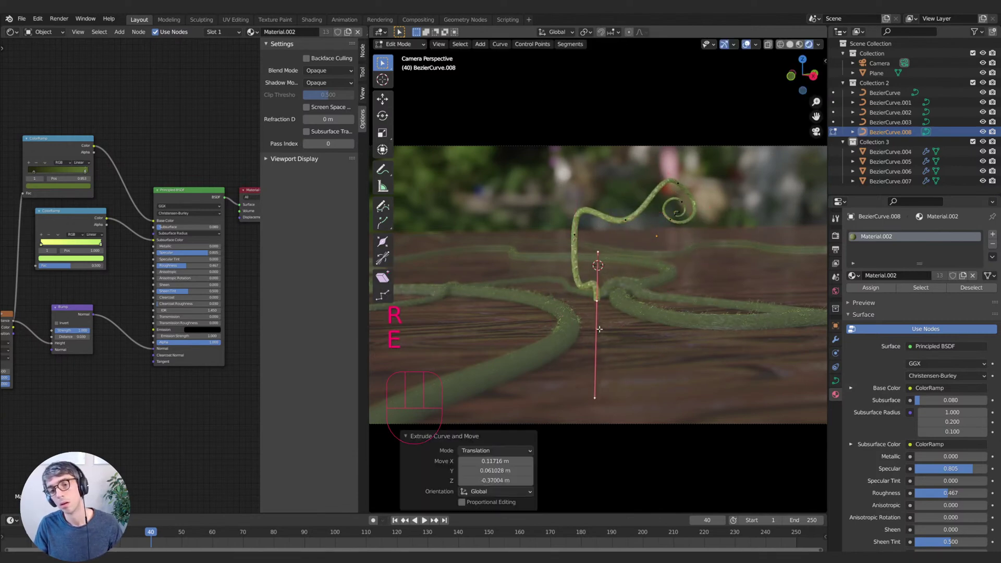
pyautogui.press('r')
pyautogui.click(658, 376)
pyautogui.press('s')
pyautogui.click(574, 261)
pyautogui.press('g')
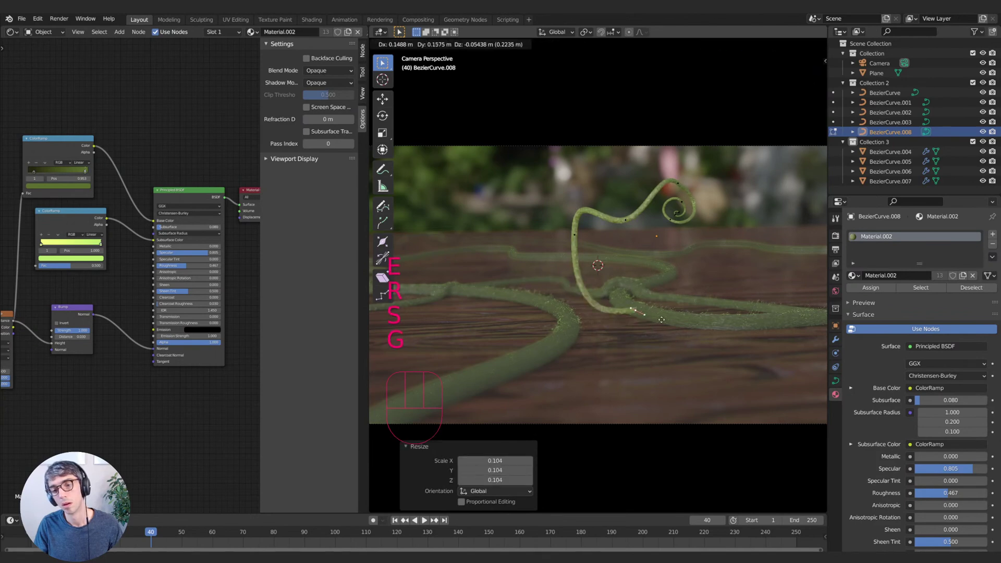
pyautogui.click(559, 241)
# - Scale the handles of the stem's outer bend point by 0.651, rotate them, and shift the bend into a smoother arc
pyautogui.press('s')
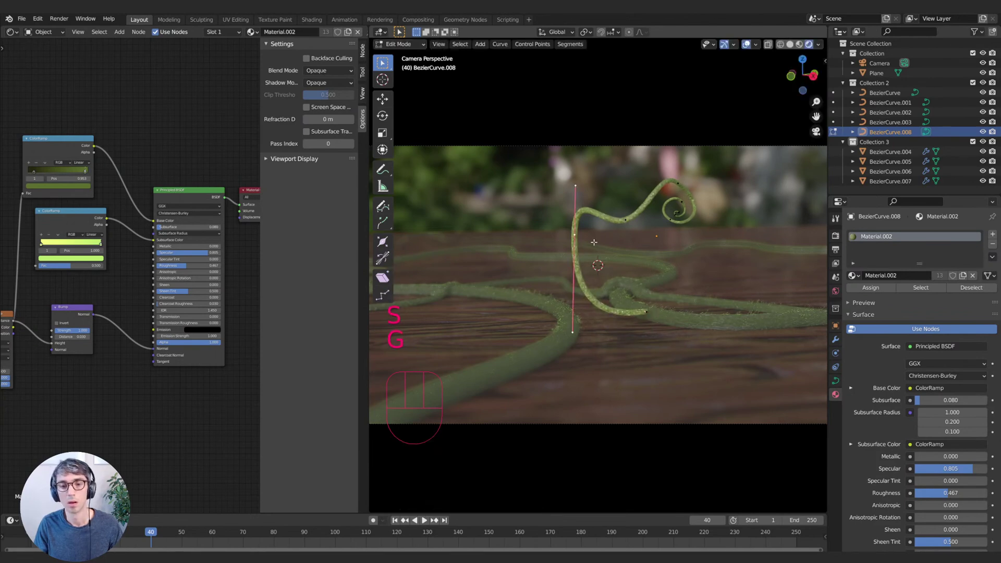
pyautogui.click(584, 209)
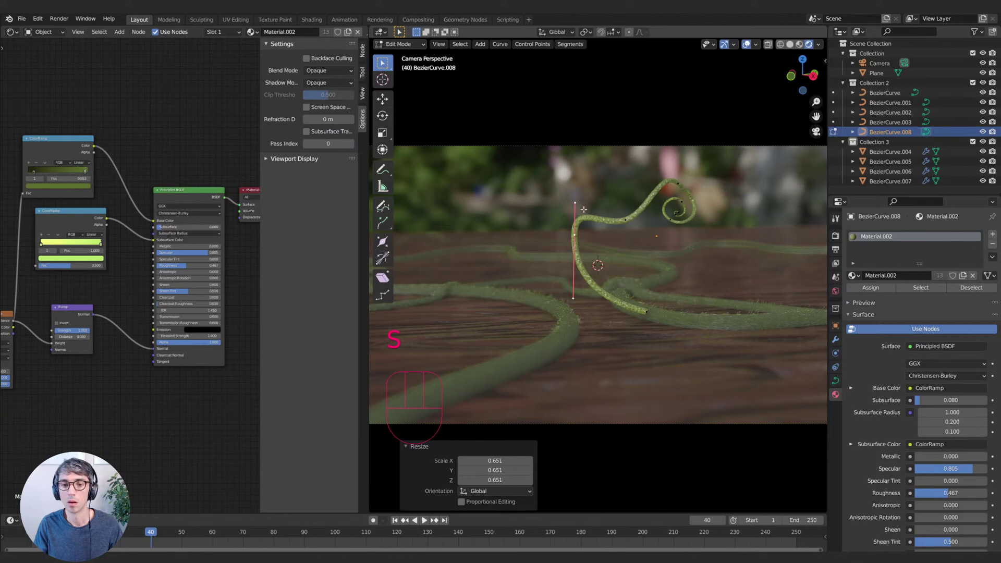
pyautogui.click(625, 224)
pyautogui.click(573, 236)
pyautogui.press('r')
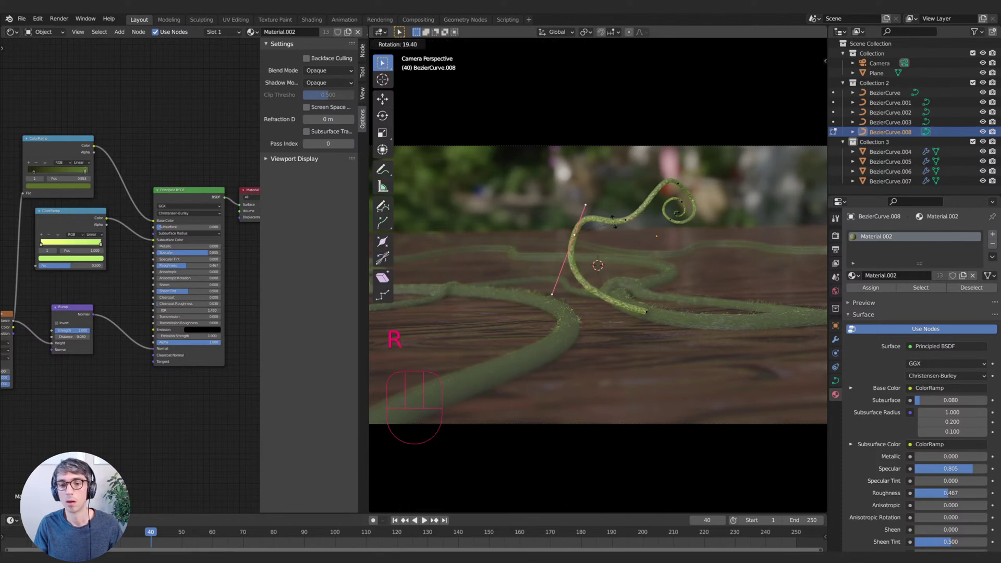
pyautogui.click(604, 229)
pyautogui.press('g')
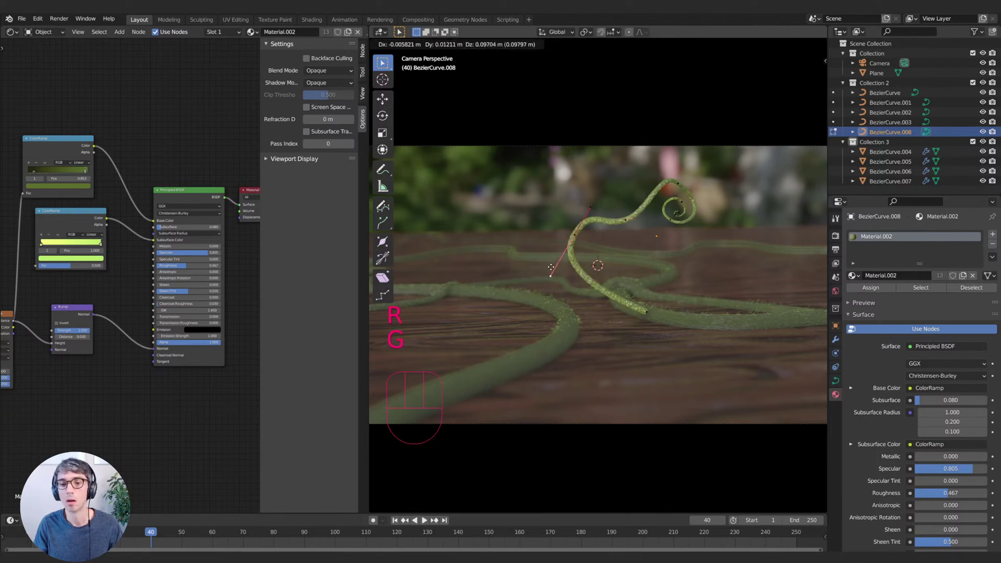
# - Adjust the outer bend's lower handle and move the tendril's base point down about 0.042 m in Z toward the lying vine
pyautogui.click(646, 312)
pyautogui.click(651, 313)
pyautogui.press('g')
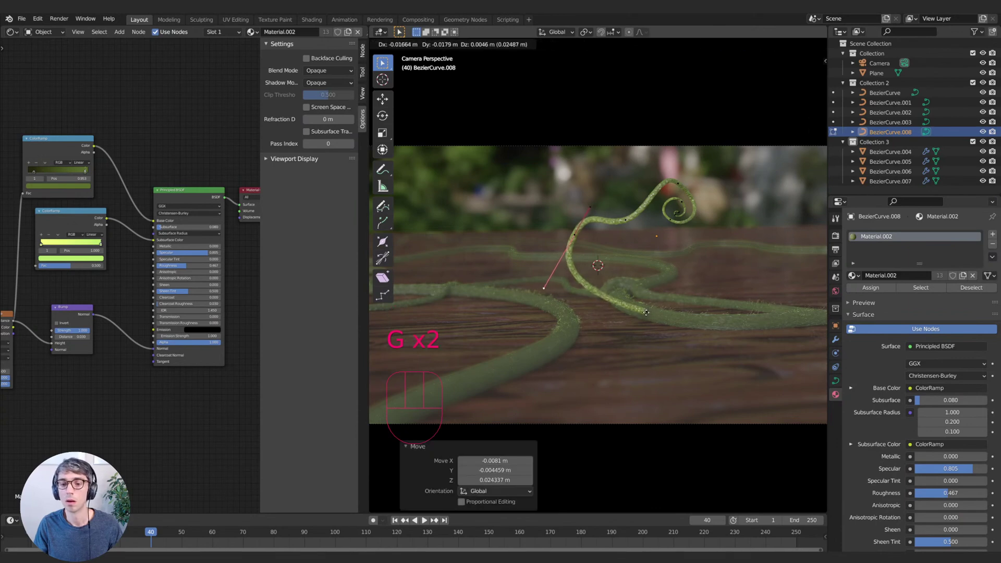
pyautogui.click(647, 314)
pyautogui.click(647, 313)
pyautogui.press('g')
pyautogui.click(646, 319)
# - Rotate the base point, move it about 0.083, 0.092, -0.012 m along the lying vine, and scale its handles by 4.344
pyautogui.press('r')
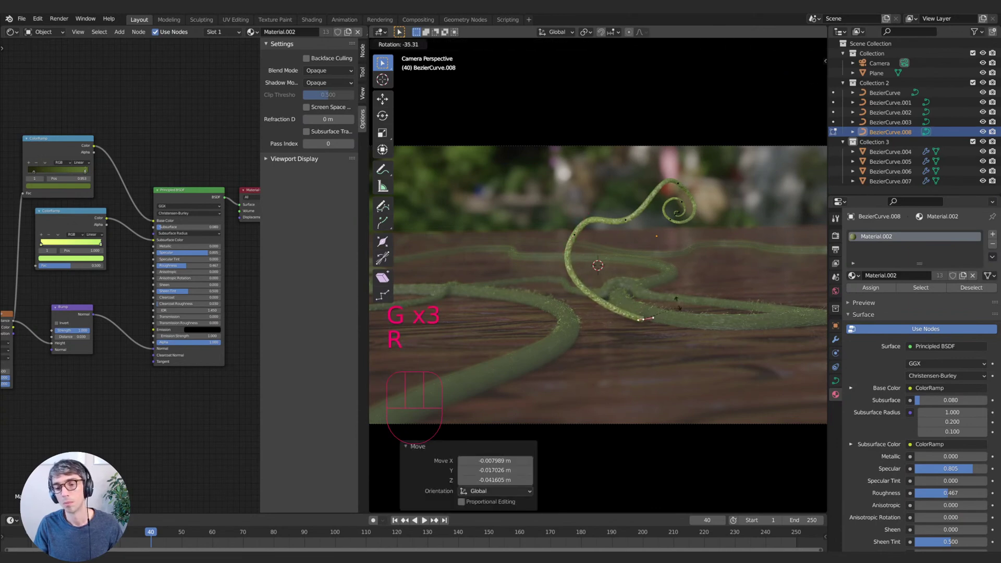
pyautogui.click(652, 319)
pyautogui.press('g')
pyautogui.click(673, 325)
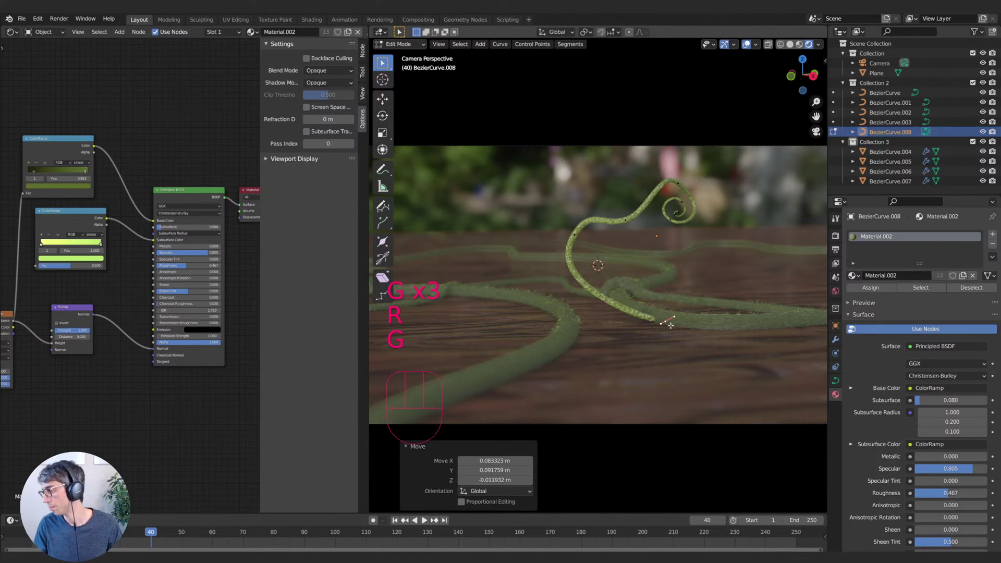
pyautogui.press('s')
pyautogui.click(704, 308)
# - Rotate the base point's handles 26.4° and reposition the point so the tendril flows out of the lying vine
pyautogui.press('g')
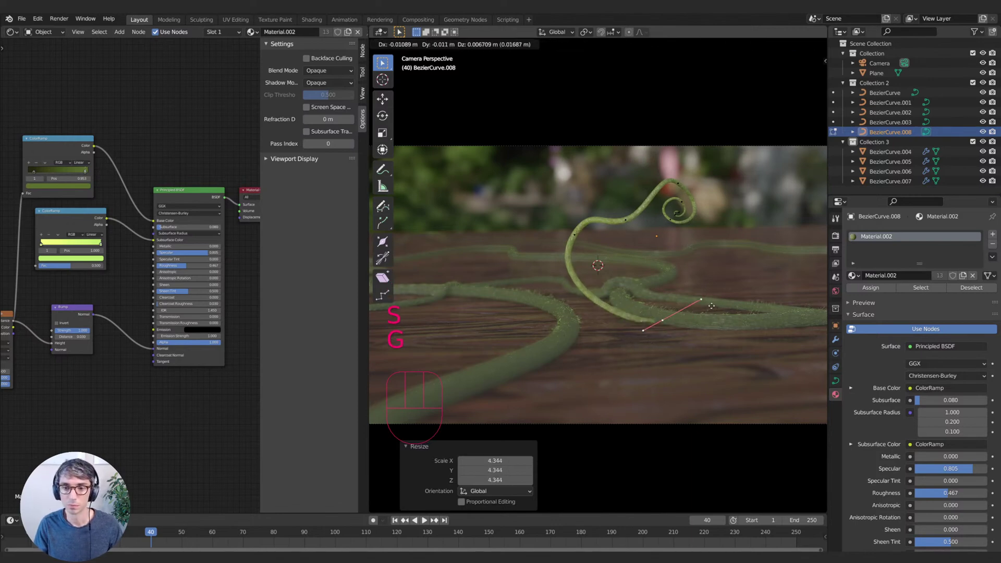
pyautogui.click(713, 293)
pyautogui.press('r')
pyautogui.click(721, 322)
pyautogui.press('g')
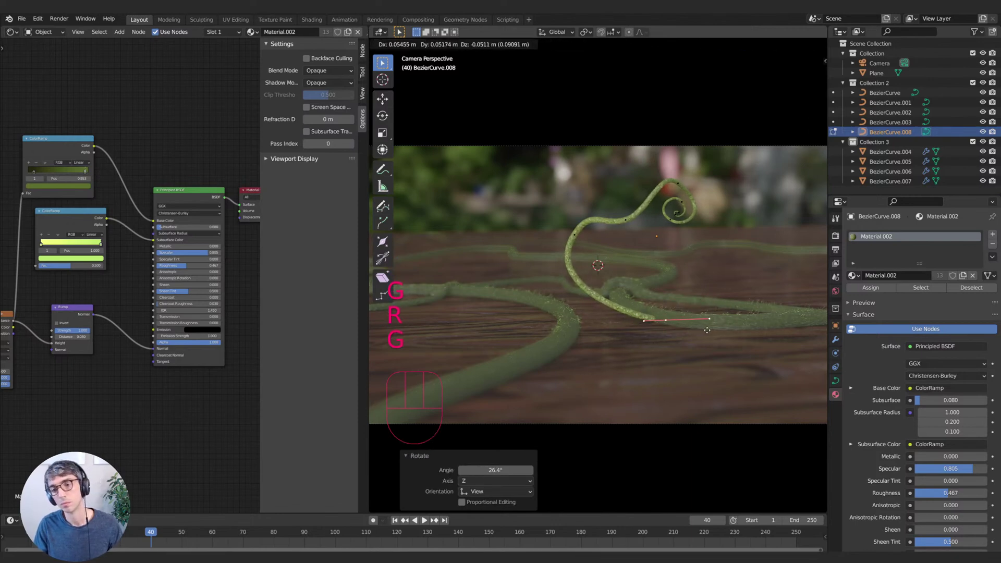
pyautogui.click(707, 330)
# - Move the bend point below the curl by about 0.018, 0.014, -0.031 m and adjust its handle length
pyautogui.click(625, 223)
pyautogui.press('g')
pyautogui.click(669, 247)
pyautogui.press('s')
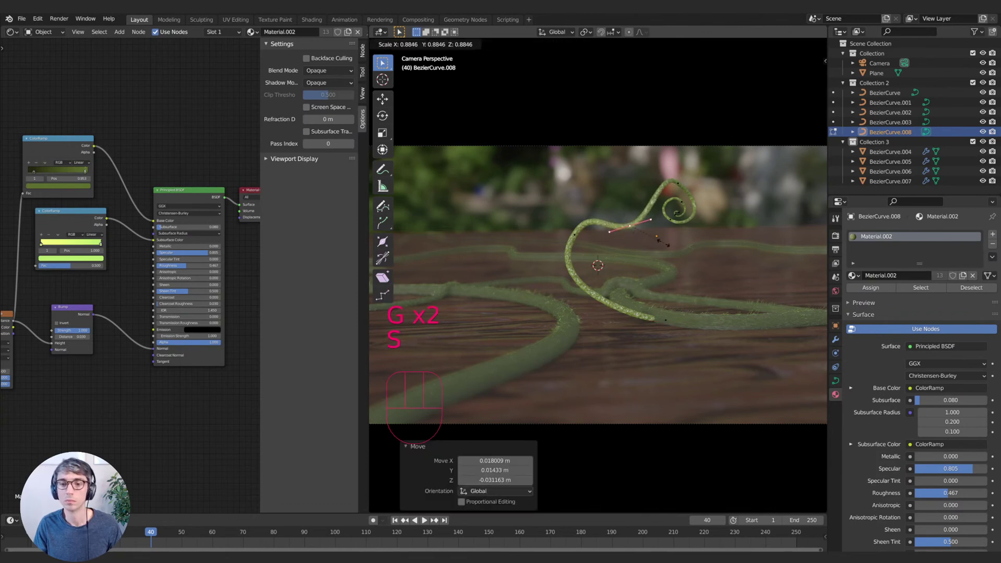
pyautogui.click(665, 244)
# - Rotate the curl's uppermost point by -17.4°, scale its handles by 0.931, and lower the point slightly
pyautogui.click(677, 184)
pyautogui.press('r')
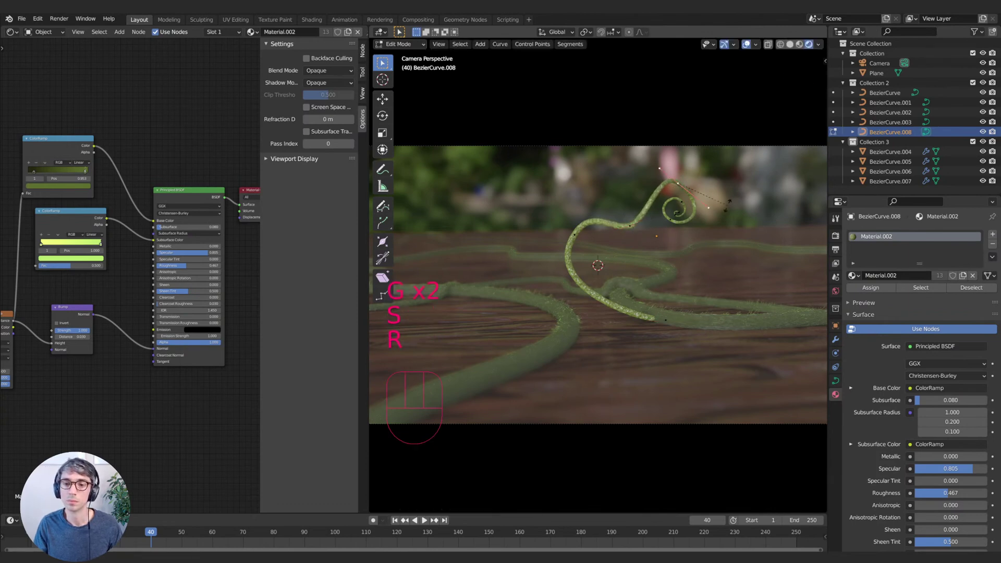
pyautogui.click(730, 202)
pyautogui.press('s')
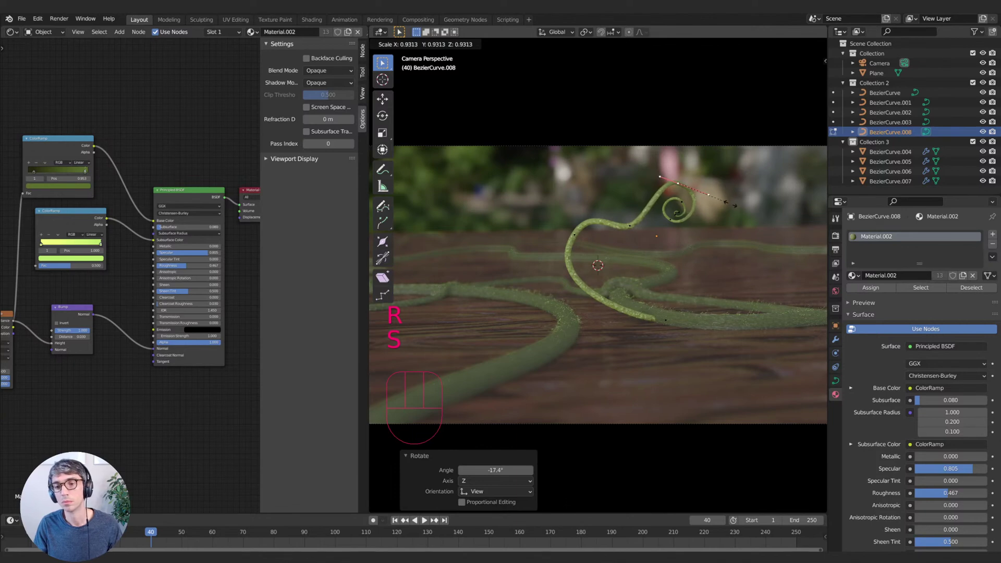
pyautogui.click(730, 204)
pyautogui.press('g')
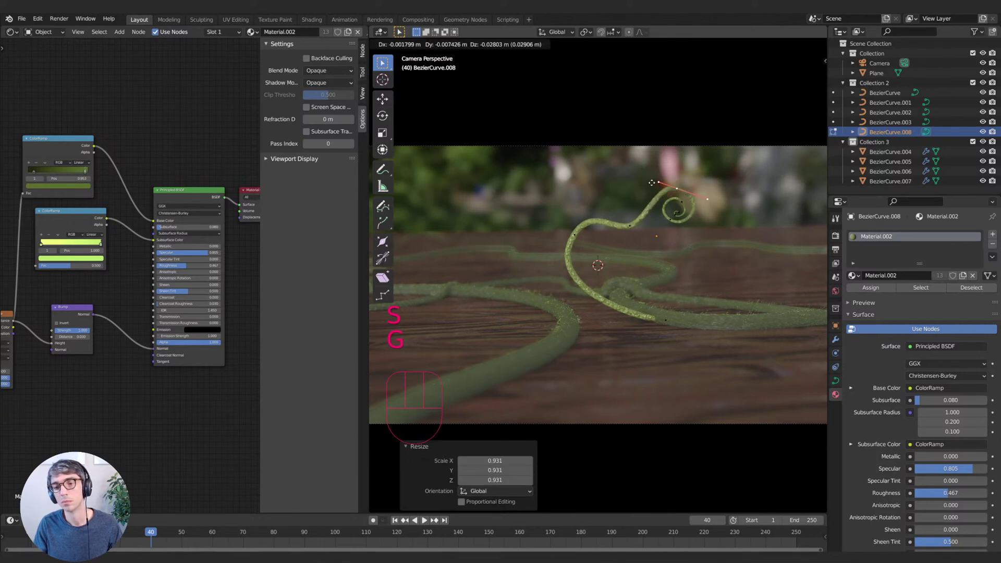
pyautogui.rightClick(652, 183)
# - Move the bend point below the curl by about -0.007, -0.005, 0.015 m and adjust its handle length
pyautogui.click(628, 224)
pyautogui.press('g')
pyautogui.click(637, 225)
pyautogui.press('s')
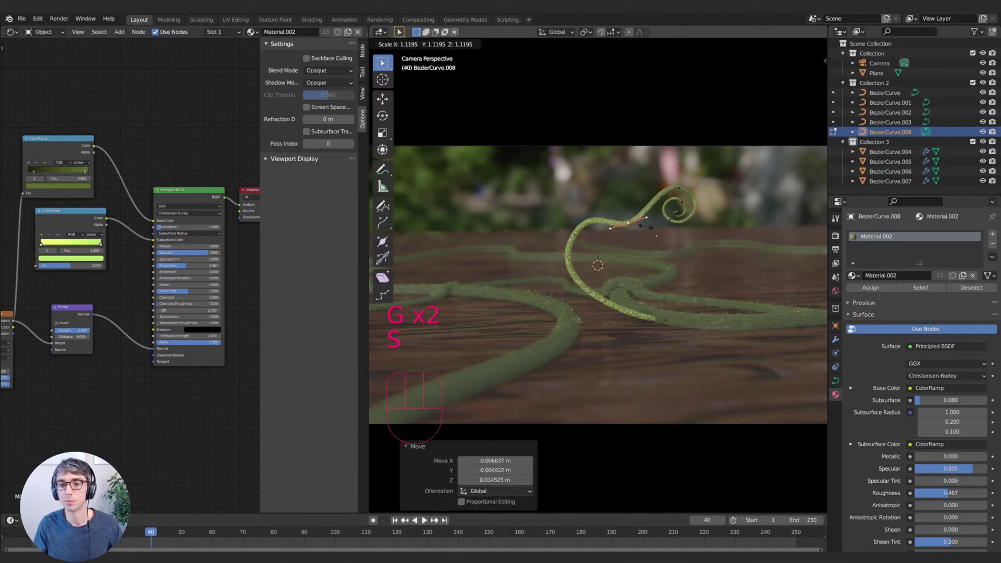
pyautogui.rightClick(600, 225)
# - Rescale the handles of the tendril's outer bend point to refine the large arc
pyautogui.click(574, 237)
pyautogui.press('s')
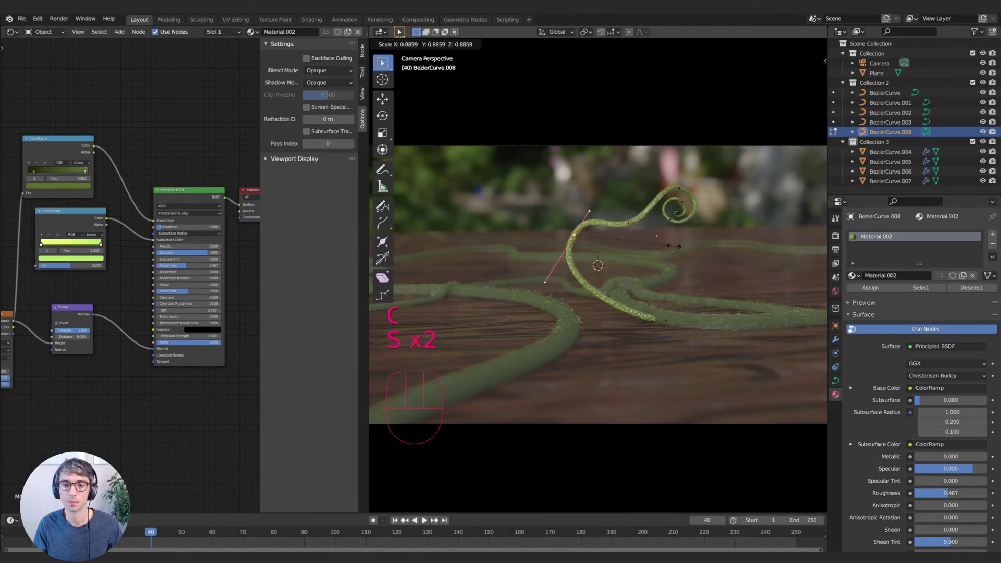
pyautogui.click(638, 312)
pyautogui.click(666, 320)
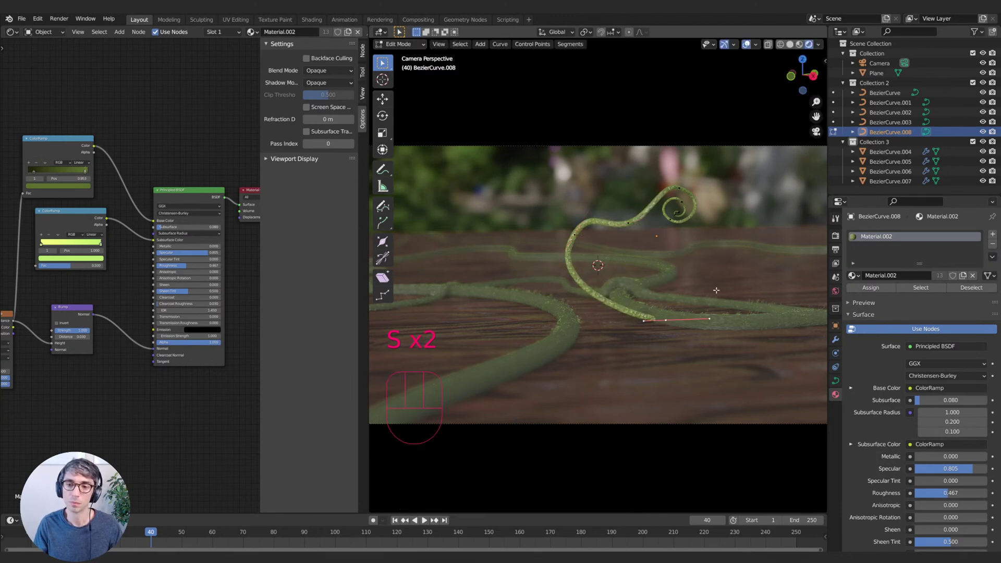
pyautogui.click(716, 290)
# - Select all the points of the spiral curl and shrink their radius to thin the tendril's tip
pyautogui.press('b')
pyautogui.moveTo(660, 167); pyautogui.dragTo(759, 275)
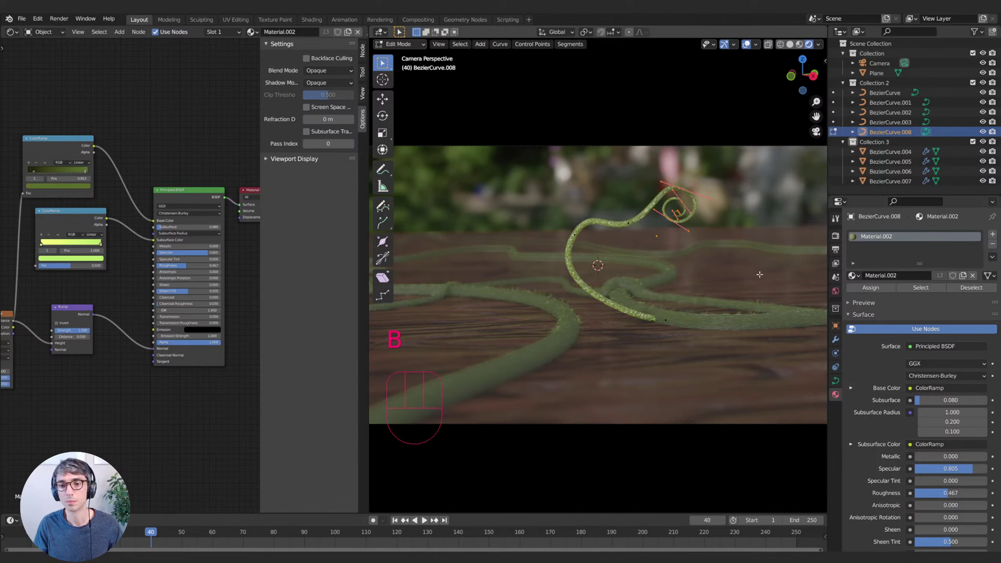
pyautogui.hotkey('alt', 's')
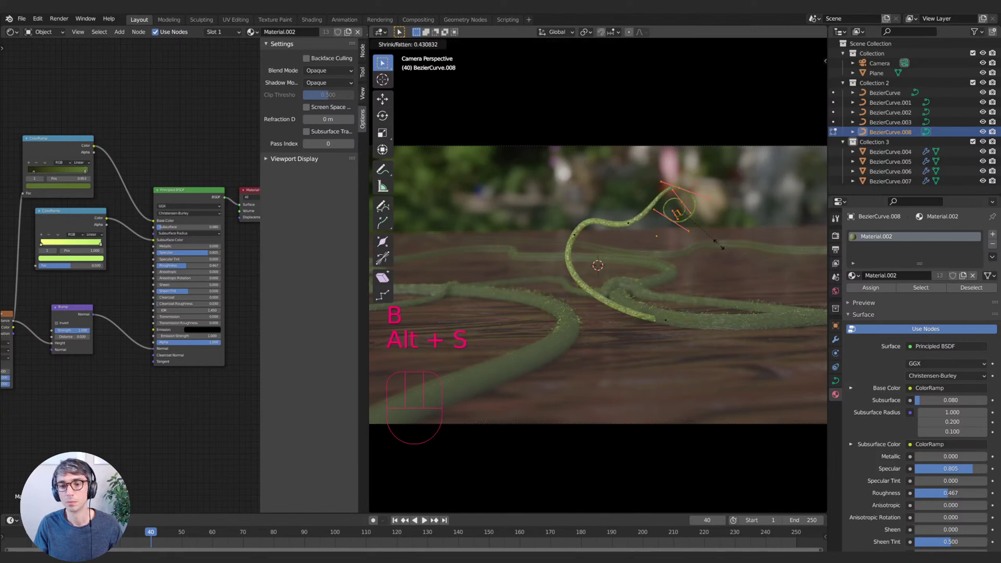
pyautogui.click(743, 263)
# - Shrink the radius at the bend point below the curl, and by a factor of about 0.75 at the outer bend
pyautogui.click(640, 224)
pyautogui.hotkey('alt', 's')
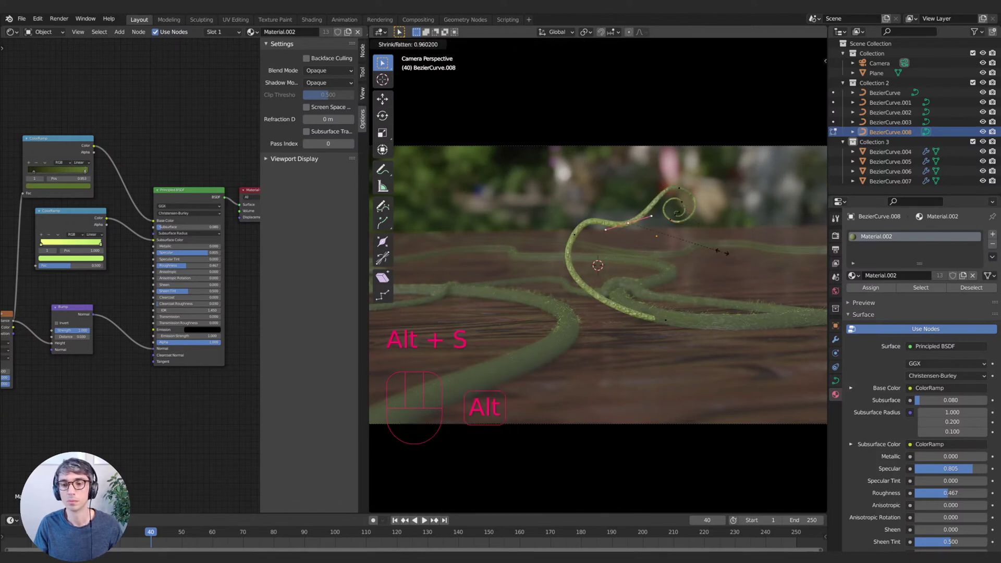
pyautogui.click(676, 241)
pyautogui.click(574, 235)
pyautogui.hotkey('alt', 's')
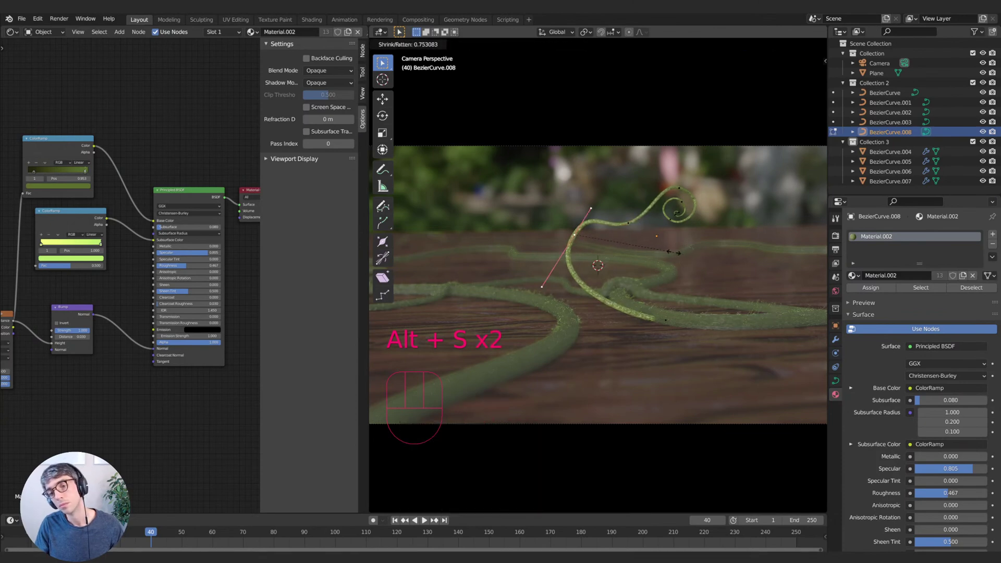
pyautogui.click(673, 253)
# - Extend the base point's tendril-side handle along the wood and move the base point by about 0.011, 0.011, -0.011 m
pyautogui.click(668, 321)
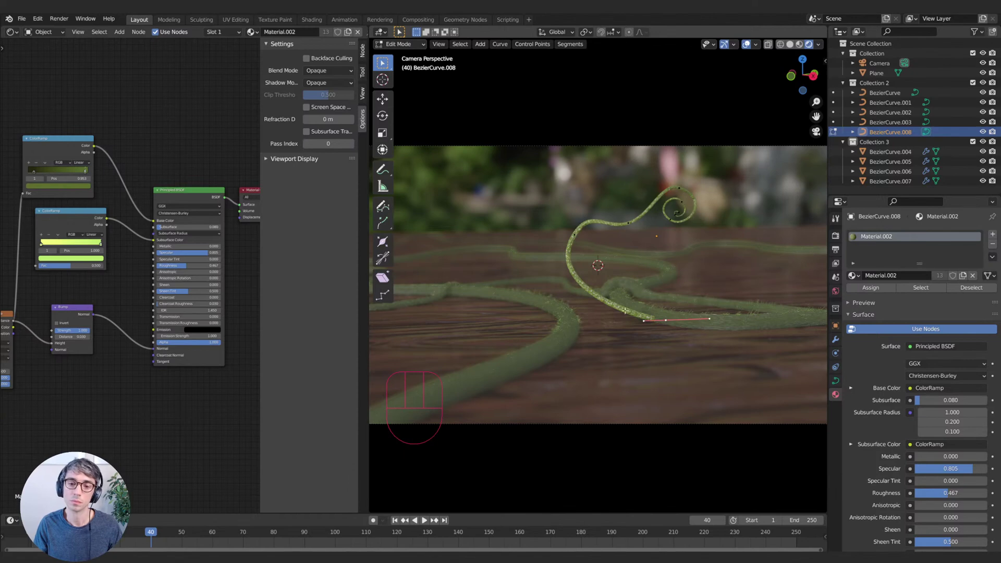
pyautogui.press('g')
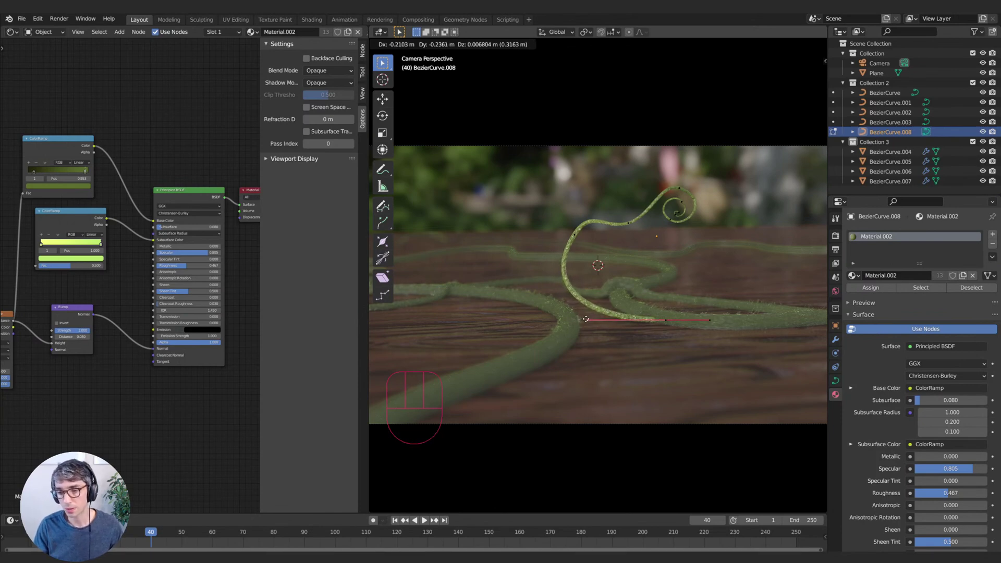
pyautogui.click(596, 320)
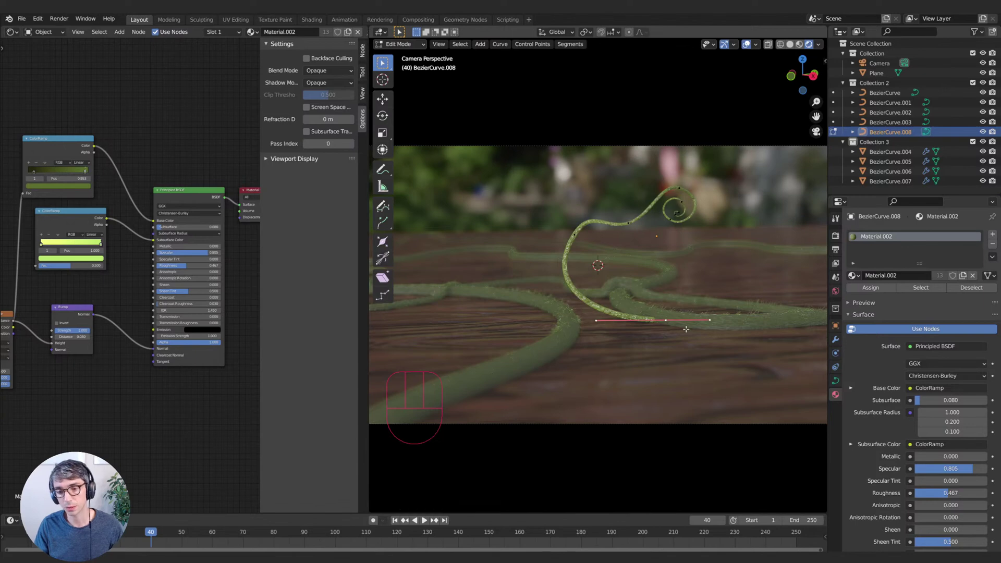
pyautogui.press('g')
pyautogui.click(707, 280)
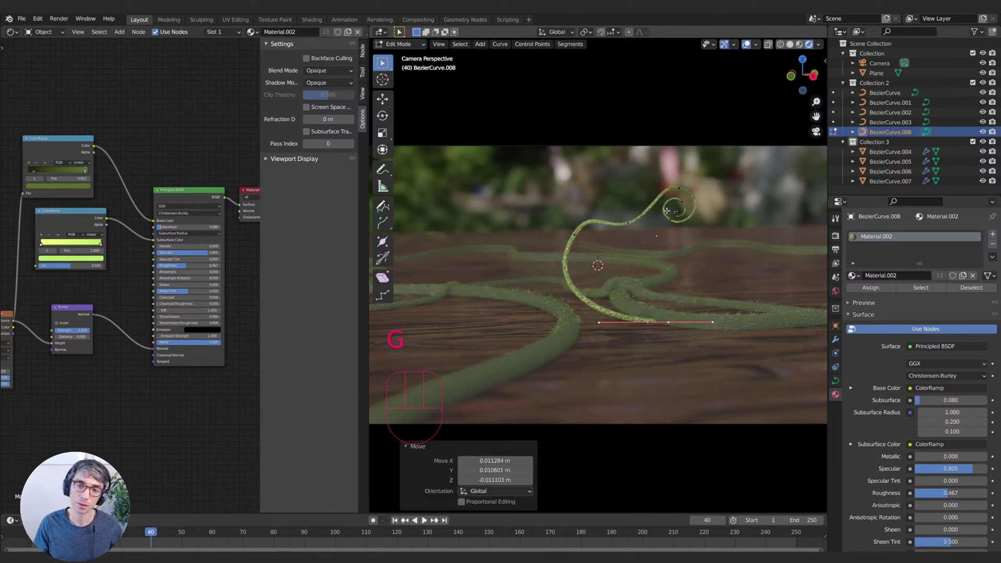
# - Rescale the handles of the bend point below the curl and move the point about 0.009, 0.008, -0.010 m
pyautogui.click(632, 220)
pyautogui.press('s')
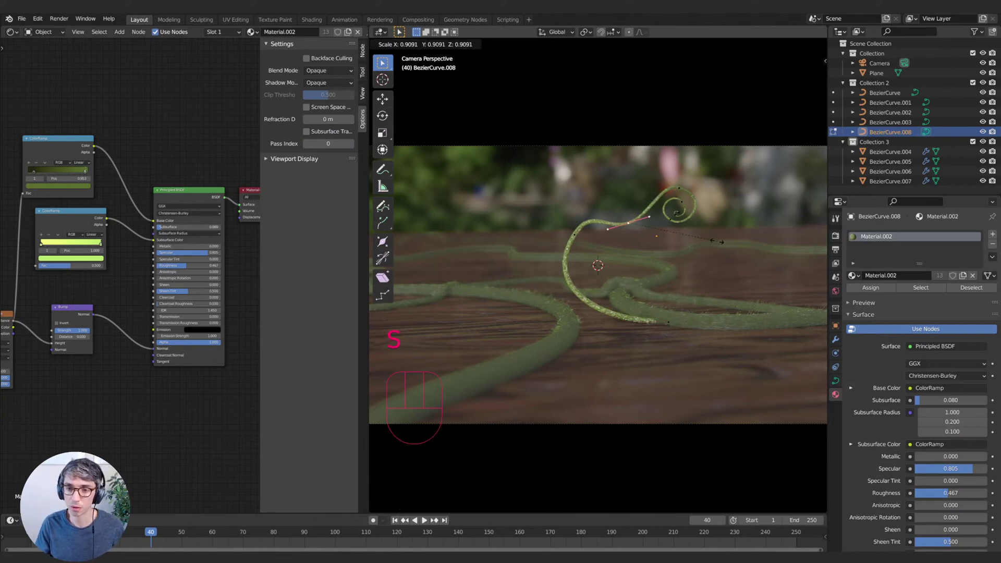
pyautogui.click(724, 241)
pyautogui.press('g')
pyautogui.click(678, 237)
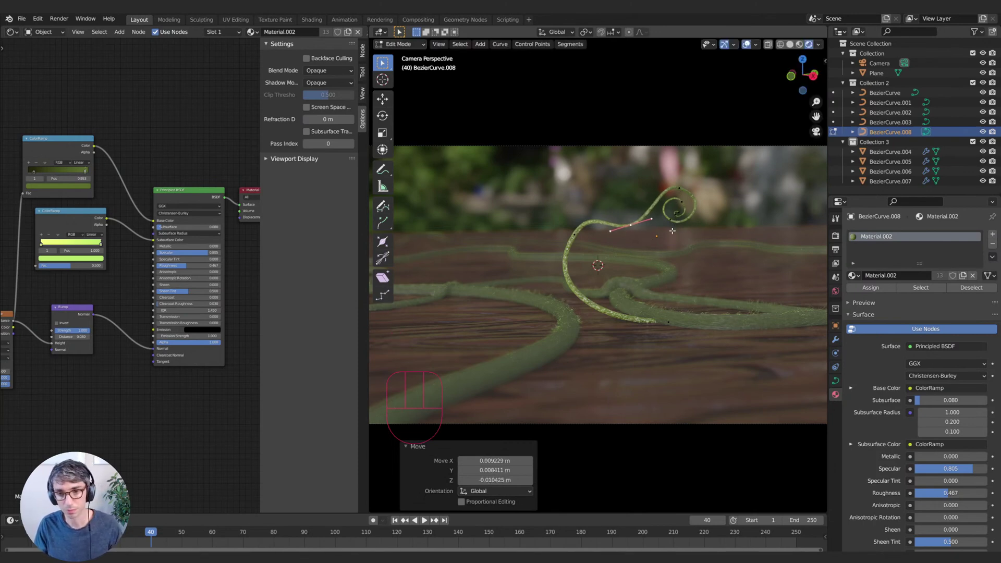
# - Rotate the bend point below the curl slightly and scale its handles by 0.954
pyautogui.press('r')
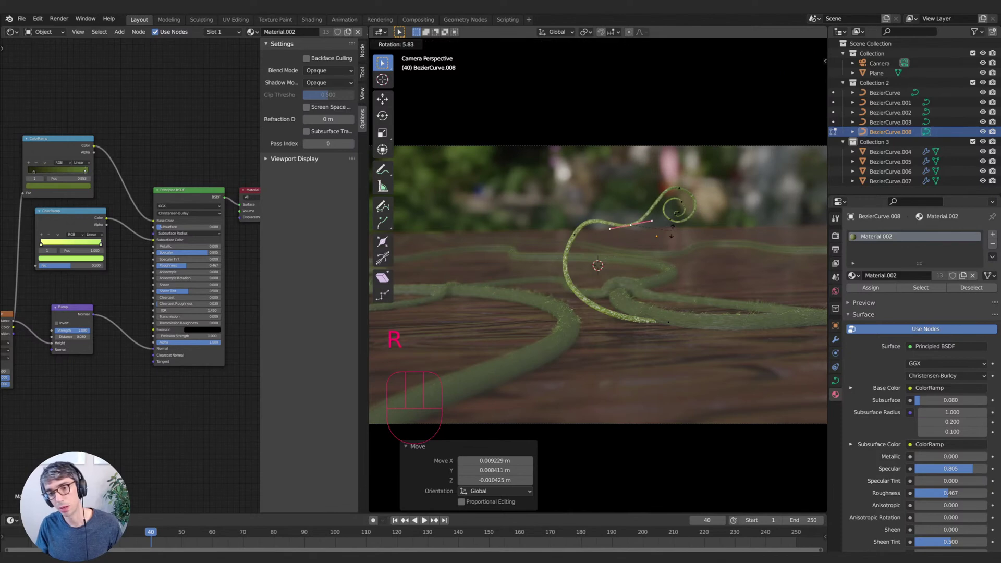
pyautogui.click(671, 225)
pyautogui.press('s')
pyautogui.click(672, 223)
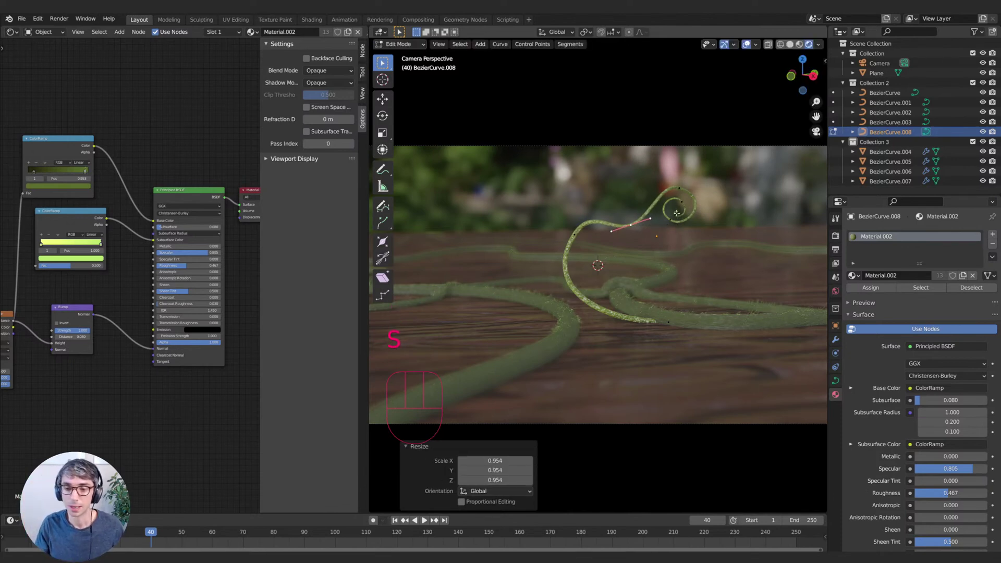
# - Scale the handles of the curl's lower point by 0.988
pyautogui.press('r')
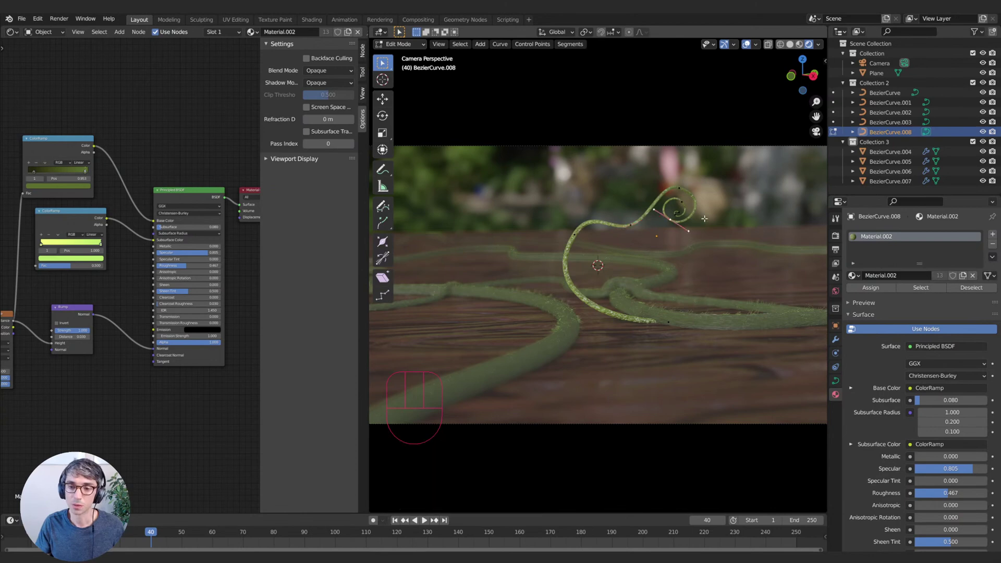
pyautogui.press('s')
pyautogui.click(726, 241)
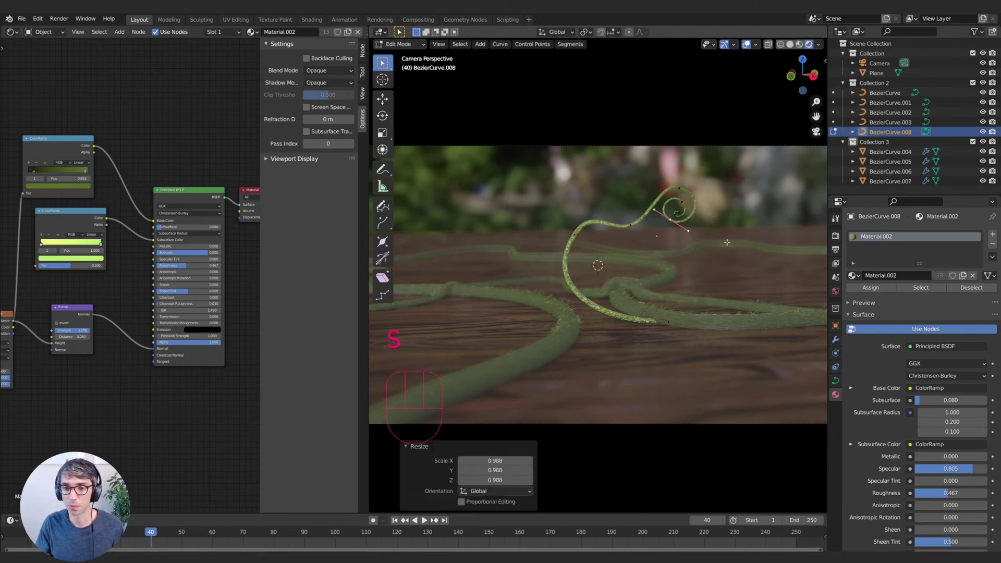
# - Select the curl's points together with the bend point below it and increase their radius to thicken that stretch
pyautogui.moveTo(734, 166); pyautogui.dragTo(619, 265)
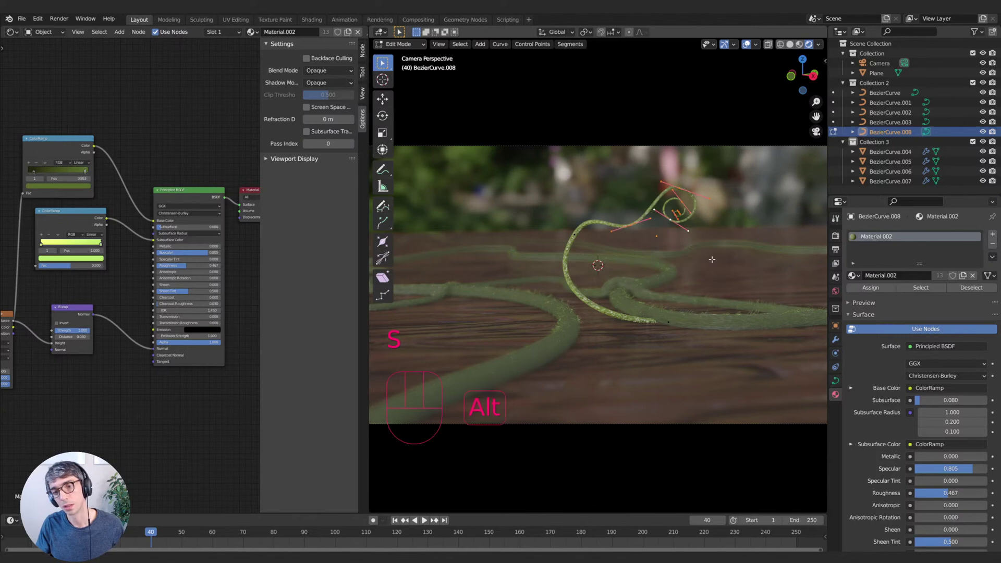
pyautogui.hotkey('alt', 's')
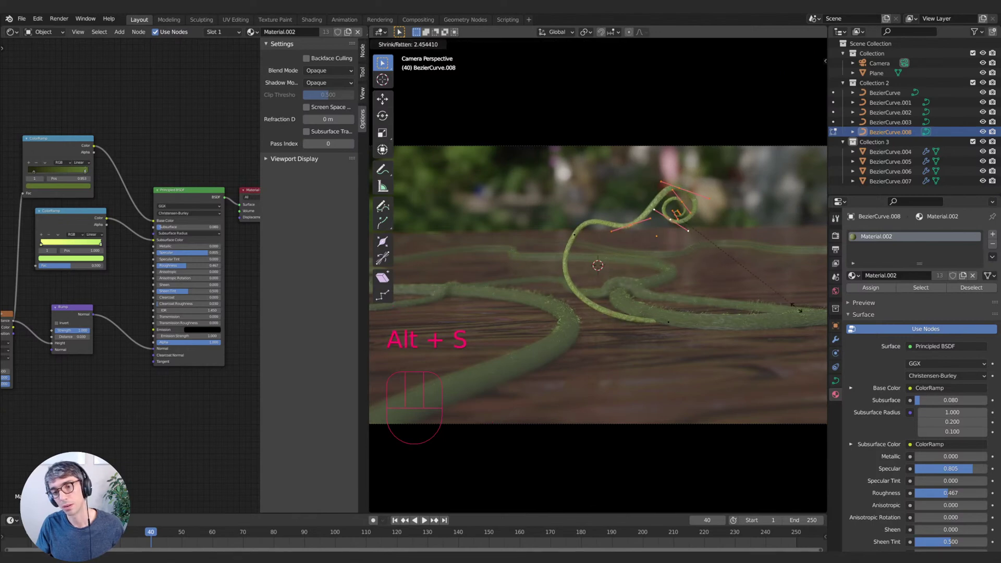
# - Thicken the curled tendril curve toward its base by fattening its control points, scaling the base point's radius by about 1.85
pyautogui.click(800, 311)
pyautogui.moveTo(522, 216); pyautogui.dragTo(646, 279)
pyautogui.click(717, 304)
pyautogui.moveTo(709, 293); pyautogui.dragTo(645, 355)
pyautogui.hotkey('alt', 's')
pyautogui.click(718, 342)
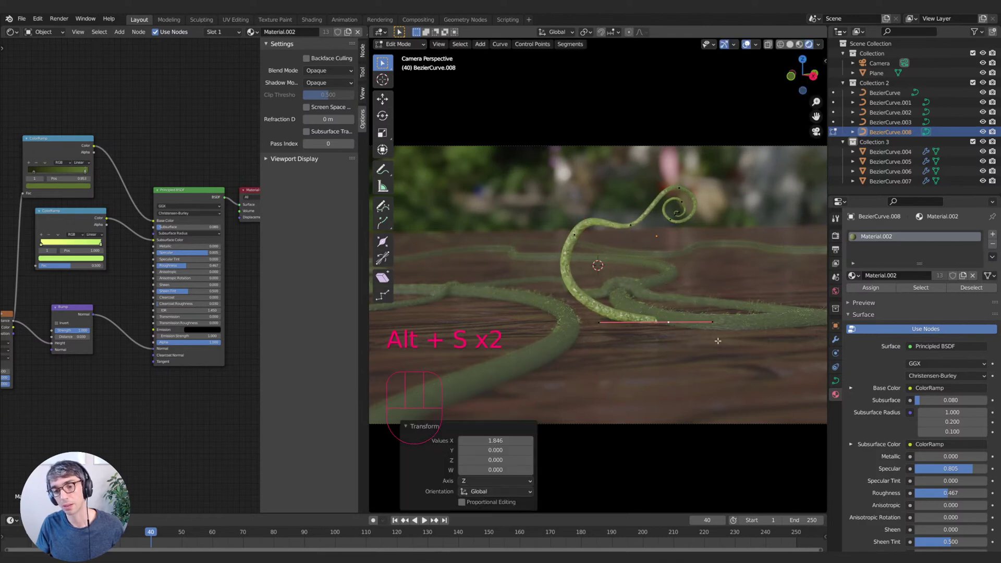
pyautogui.click(715, 313)
pyautogui.press('Tab')
pyautogui.press('Tab')
pyautogui.press('Tab')
pyautogui.press('Tab')
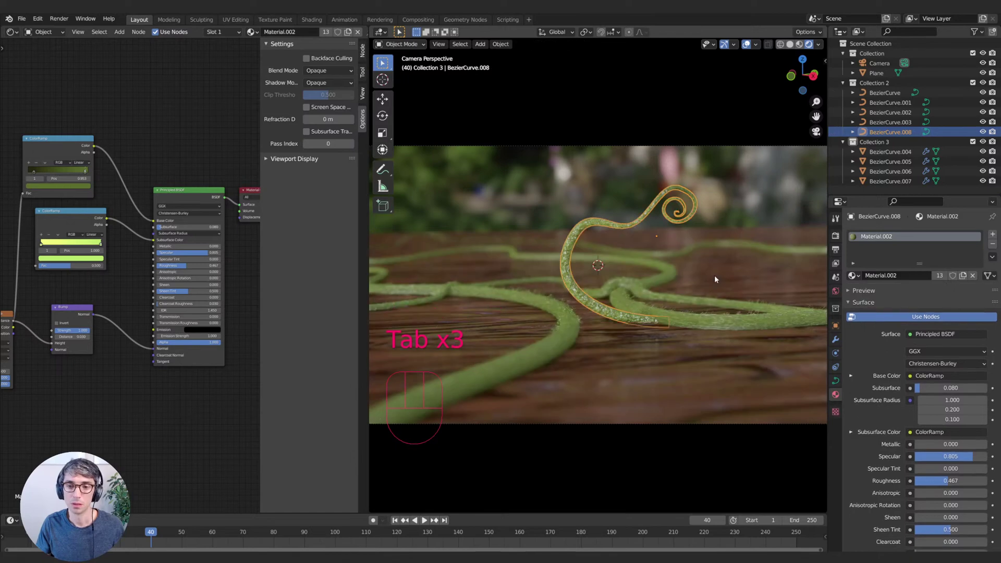
pyautogui.press('Tab')
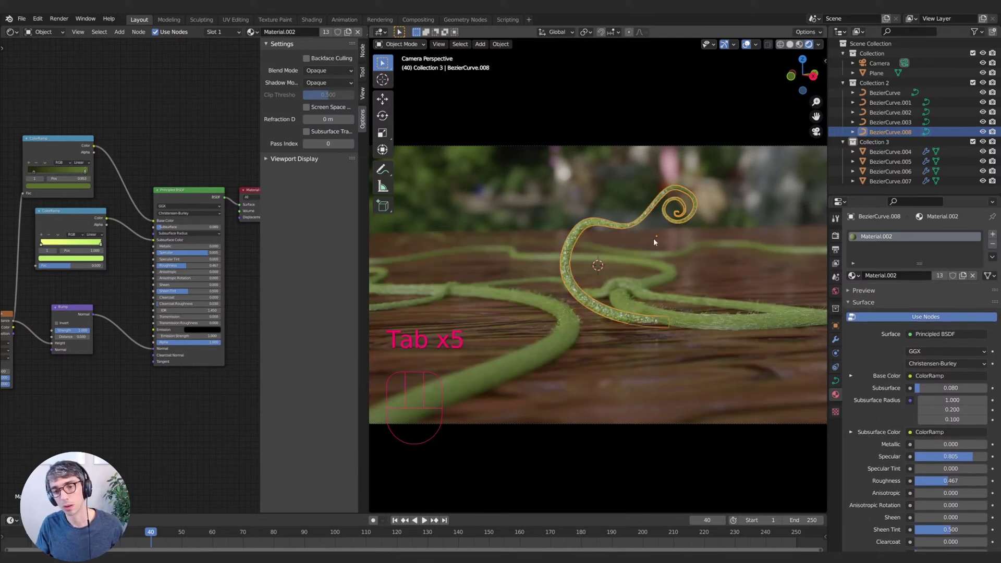
# - Smooth the bend just before the curl by rescaling its control point's handles and nudging the point slightly upward
pyautogui.press('Tab')
pyautogui.press('s')
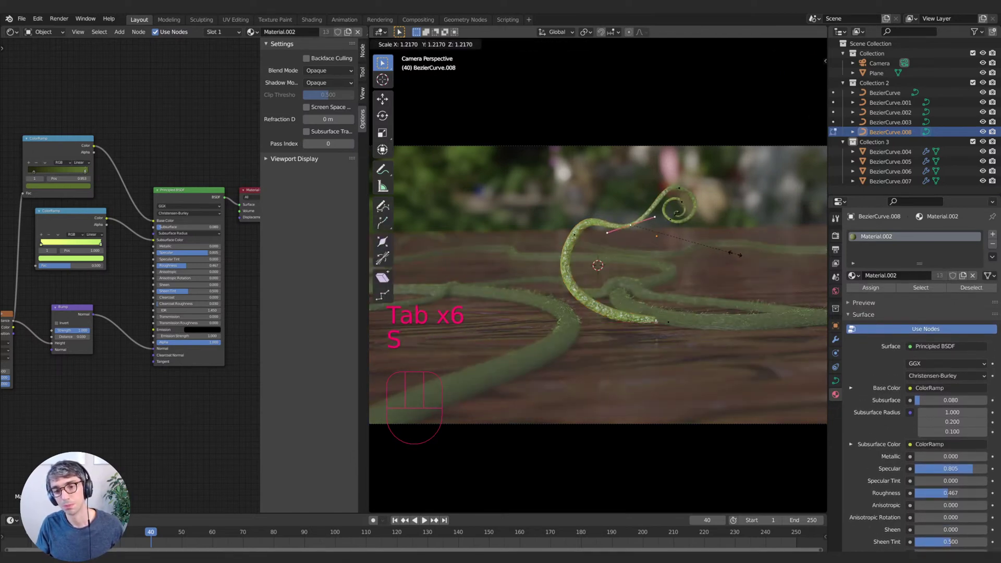
pyautogui.click(732, 254)
pyautogui.press('g')
pyautogui.click(734, 251)
pyautogui.press('s')
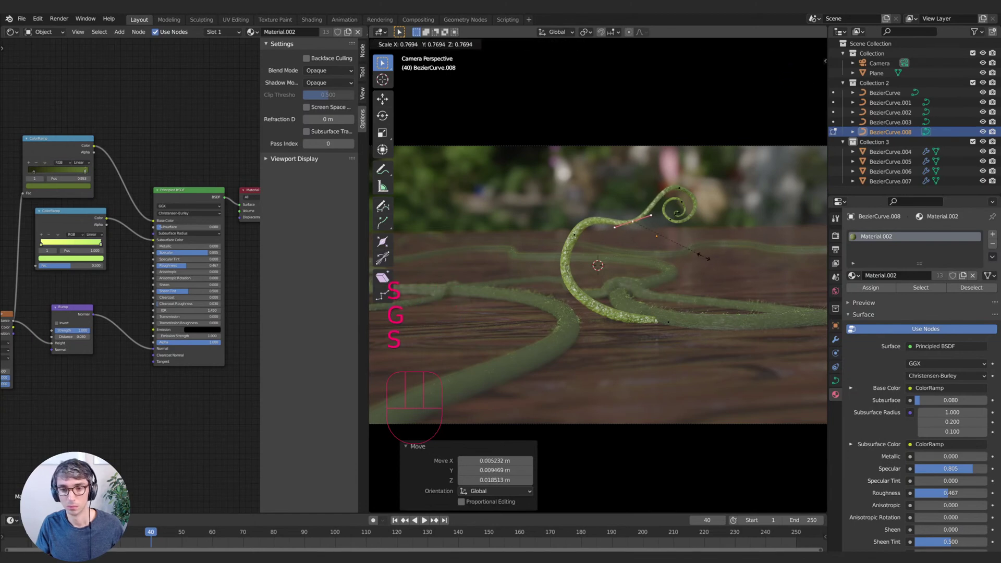
pyautogui.click(702, 256)
pyautogui.press('g')
pyautogui.click(703, 254)
pyautogui.press('s')
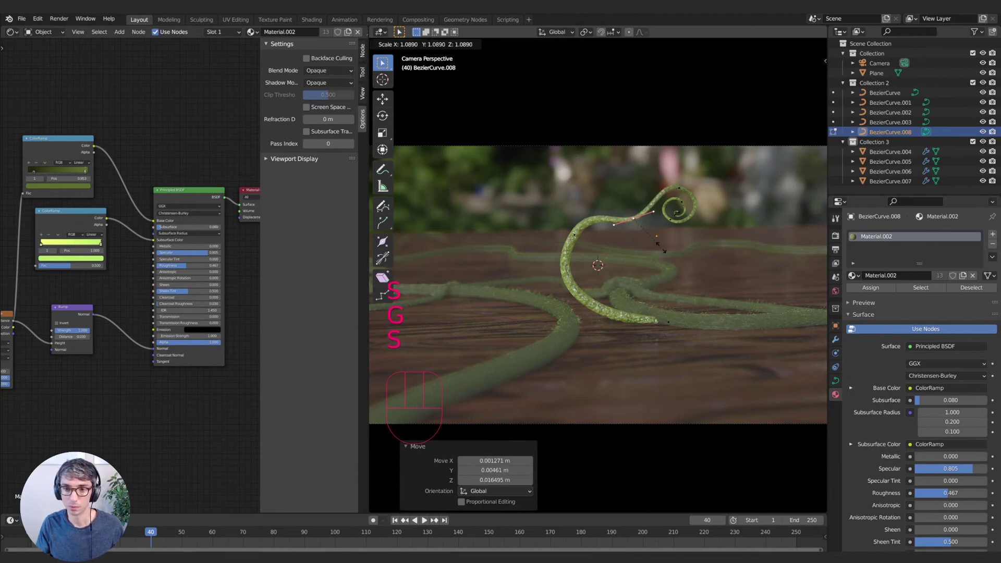
pyautogui.click(662, 249)
# - Nudge the control point at the top of the curl up by about 0.004 m and return to Object Mode
pyautogui.click(682, 191)
pyautogui.press('g')
pyautogui.click(745, 230)
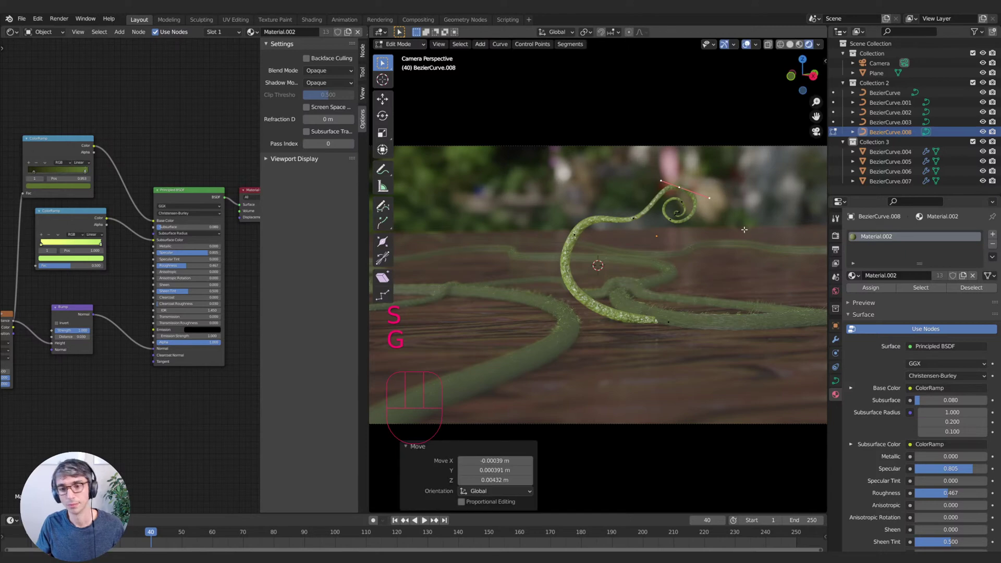
pyautogui.click(728, 318)
pyautogui.press('Tab')
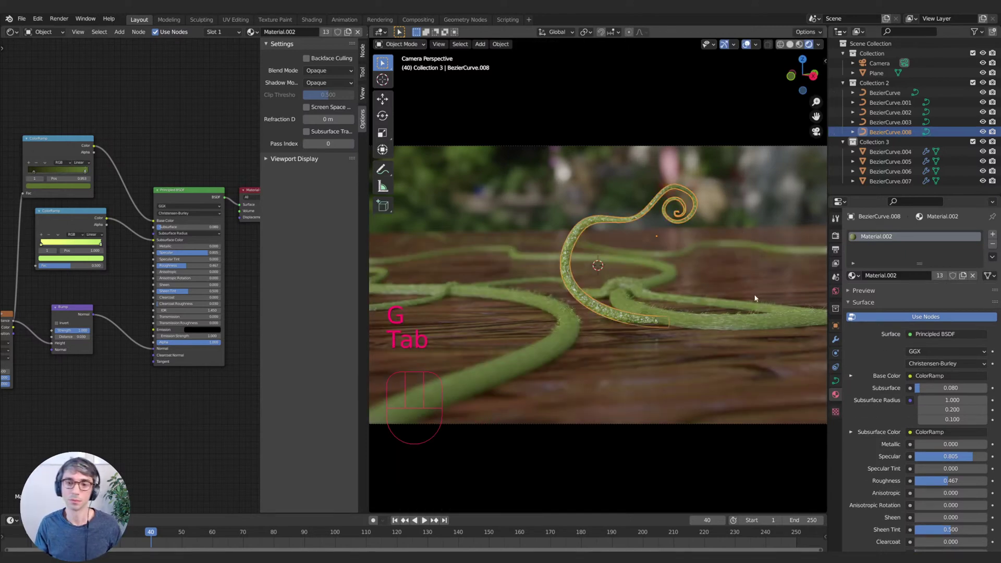
pyautogui.press('r')
pyautogui.press('z')
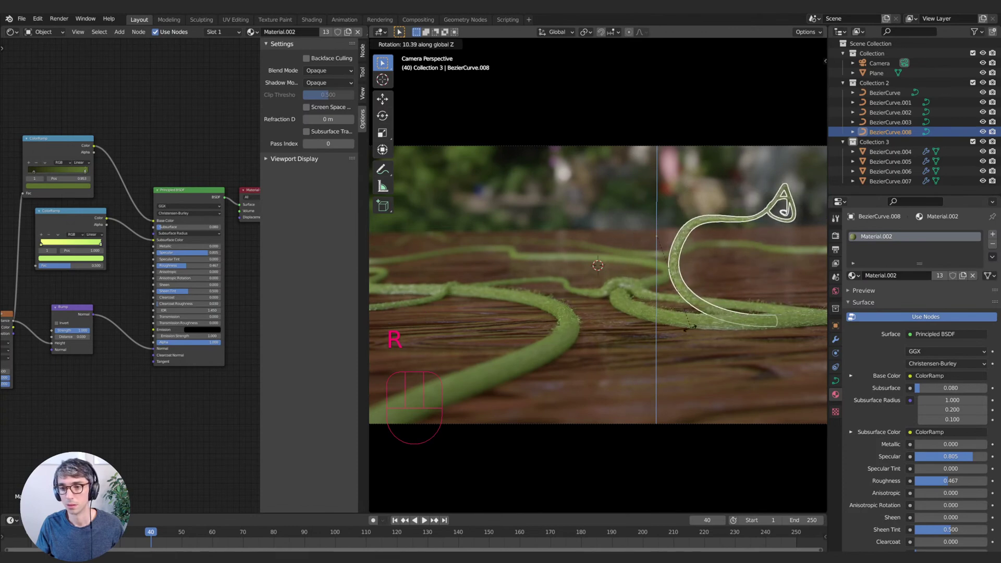
pyautogui.click(703, 338)
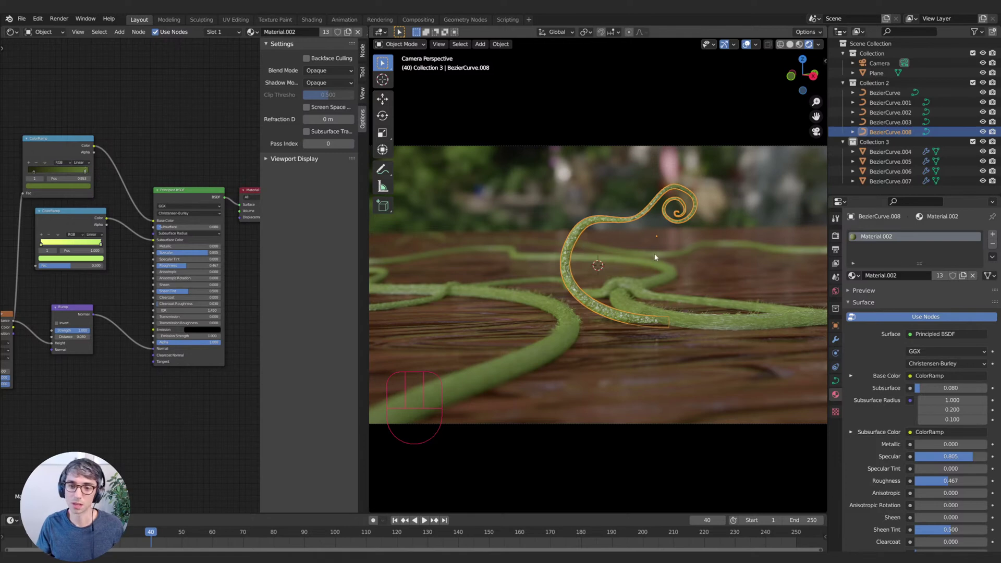
pyautogui.click(679, 275)
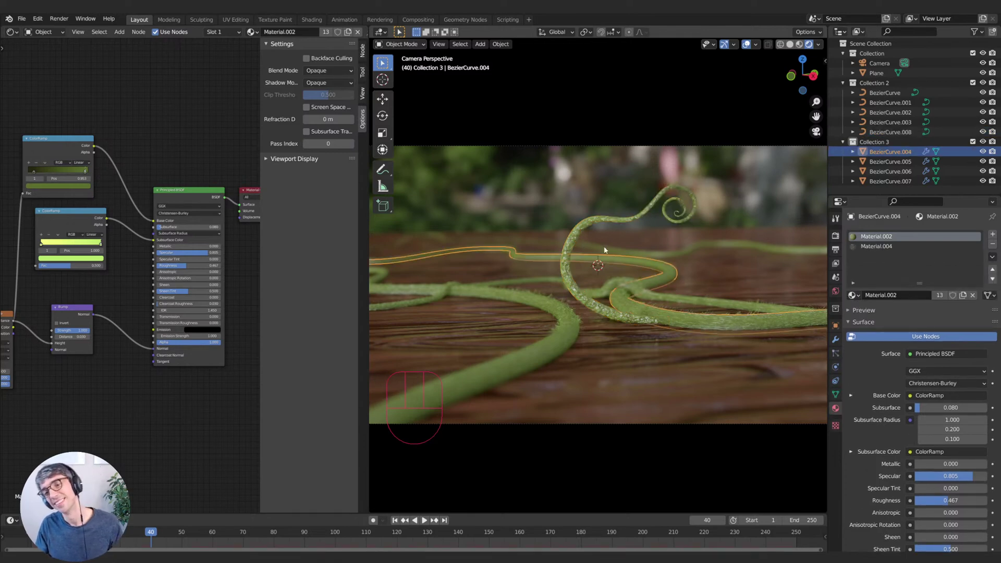
# - Scale the curled tendril down and move it by about -0.03, -0.05, -0.07 m in X, Y, Z
pyautogui.click(646, 212)
pyautogui.press('s')
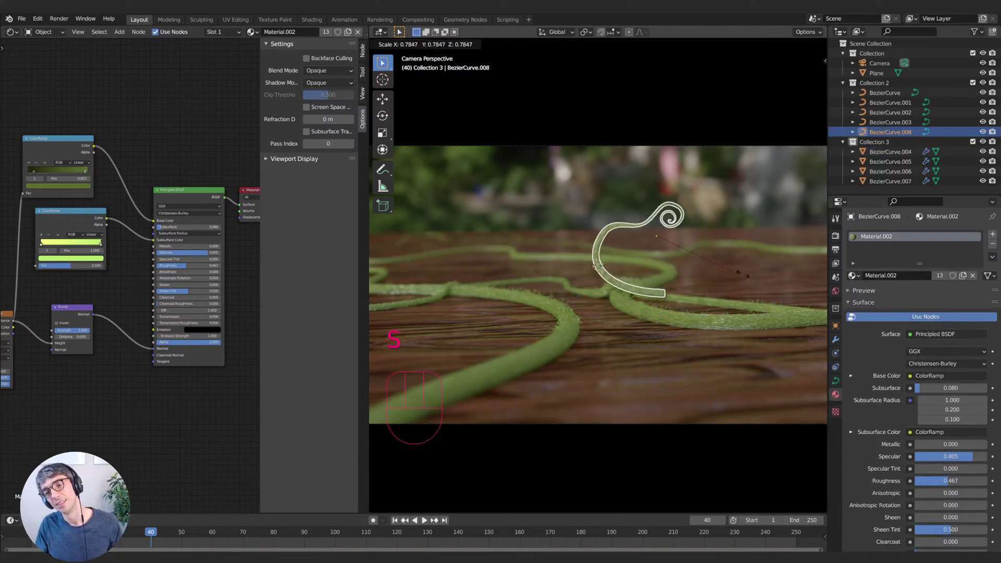
pyautogui.click(743, 274)
pyautogui.press('g')
pyautogui.click(747, 284)
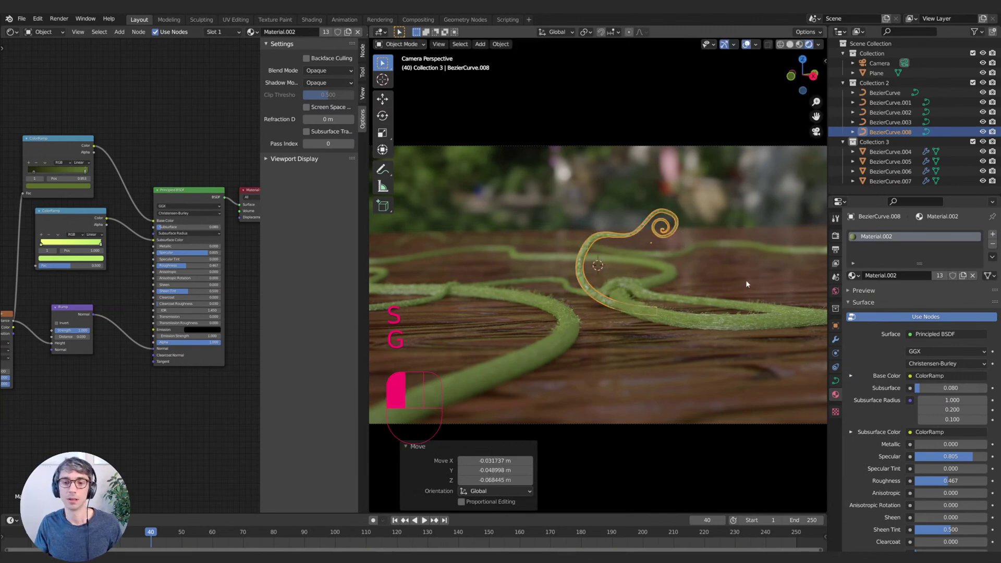
pyautogui.click(742, 284)
# - Scale the tendril up by 1.154 and move it about -0.35, -0.38, 0.08 m so its base meets the foreground vine
pyautogui.click(592, 244)
pyautogui.press('s')
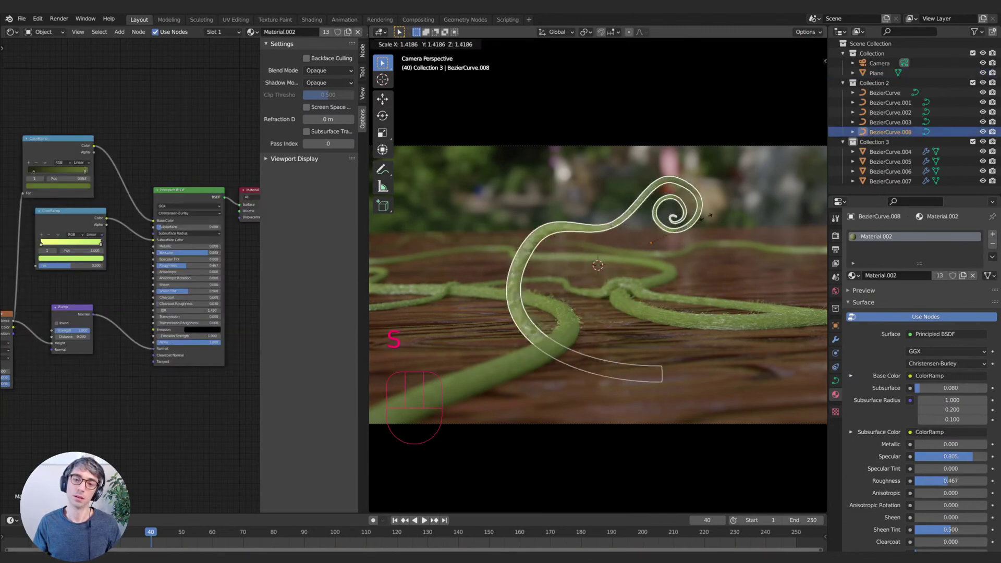
pyautogui.click(695, 219)
pyautogui.press('g')
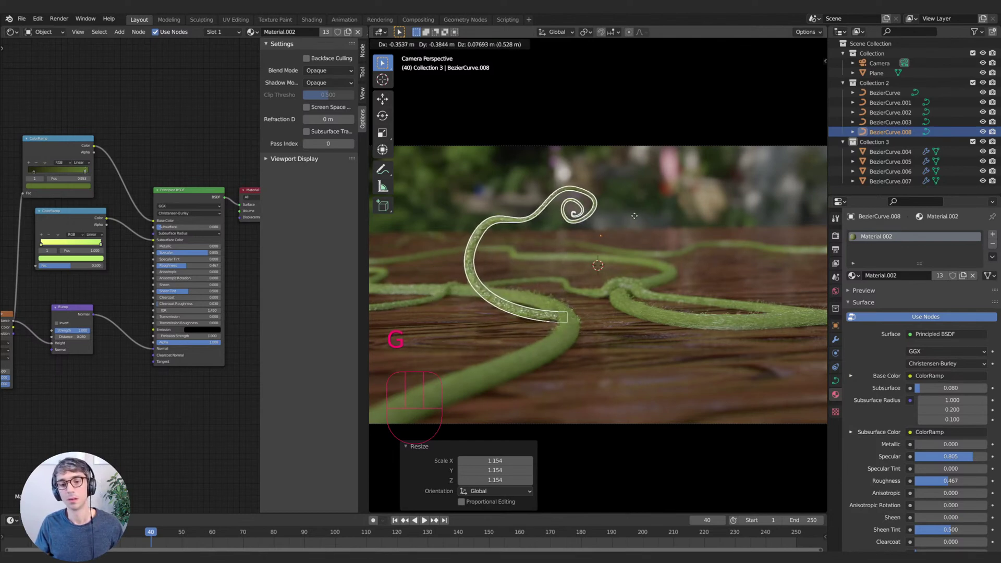
pyautogui.click(692, 214)
pyautogui.click(697, 212)
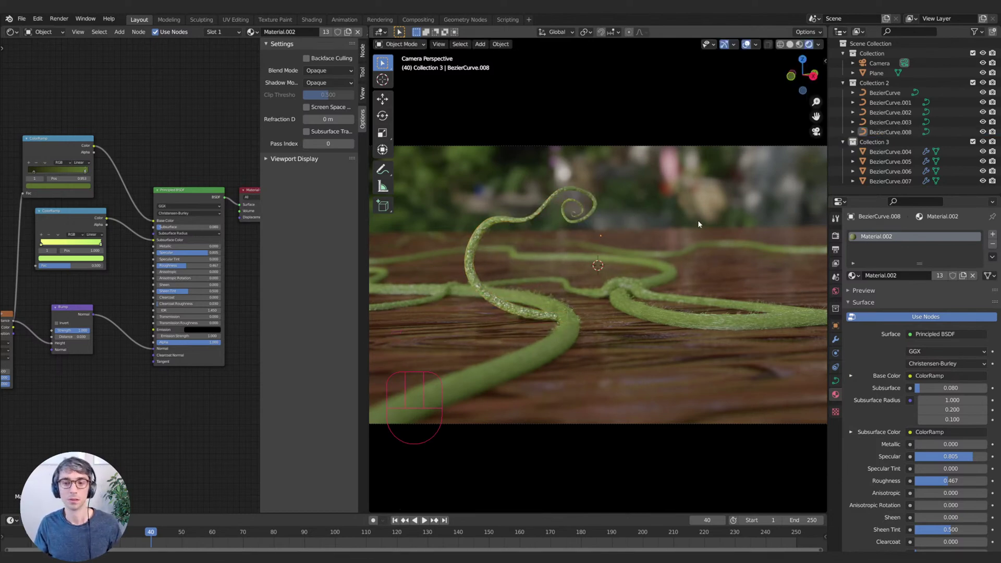
# - Duplicate the tendril curve in place and put the copy into Collection 3
pyautogui.click(576, 224)
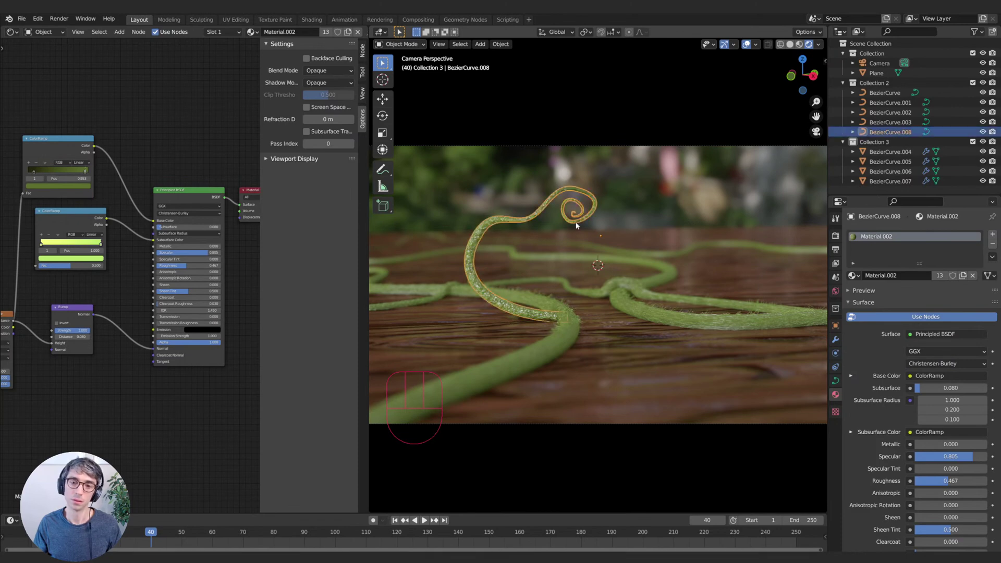
pyautogui.hotkey('shift', 'd')
pyautogui.rightClick(596, 171)
pyautogui.moveTo(863, 142); pyautogui.dragTo(876, 151)
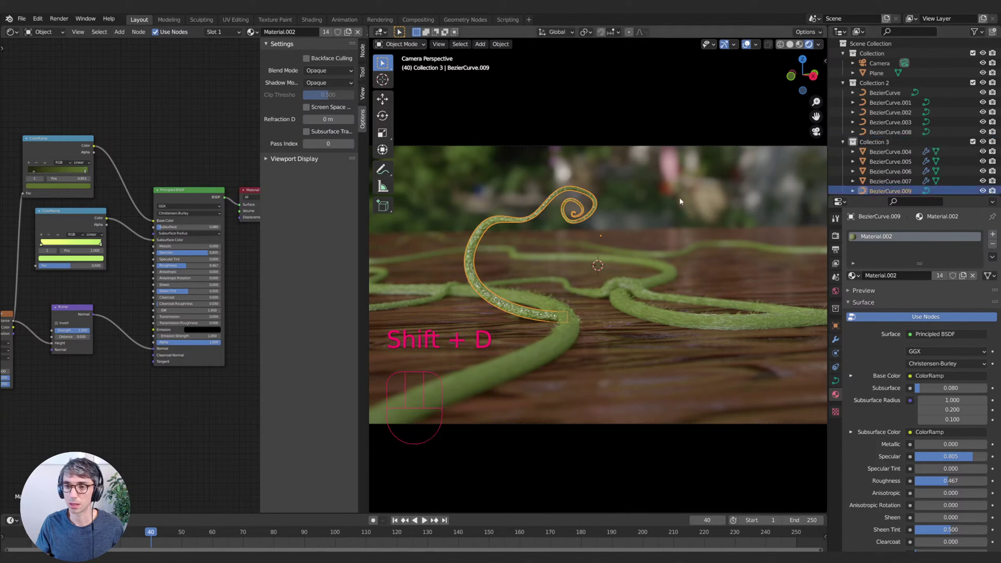
# - Convert the duplicated tendril curve to a mesh
pyautogui.press('F3')
pyautogui.write('mesh')
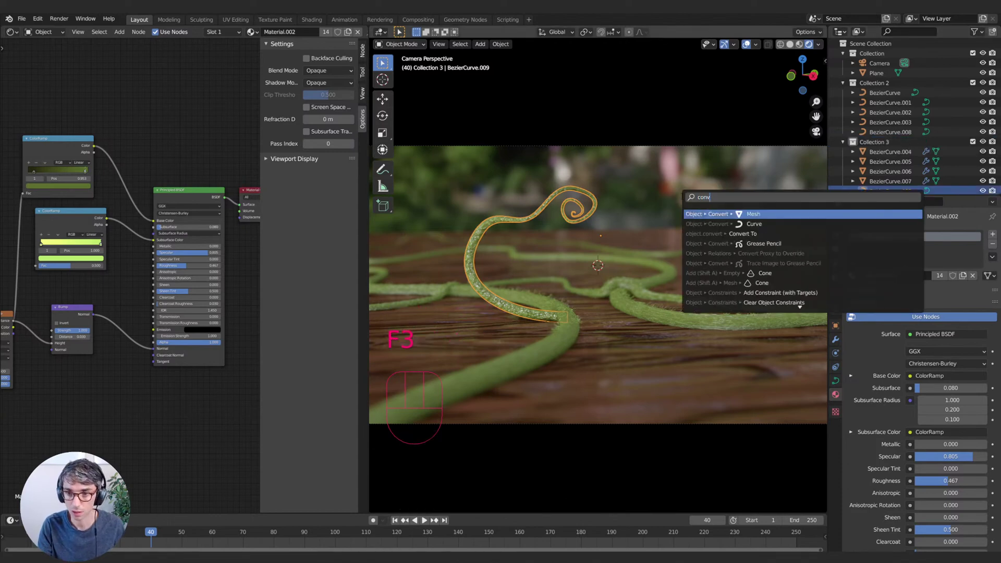
pyautogui.press('Return')
# - Add a second material slot to the mesh tendril and assign Material.004 to it
pyautogui.click(836, 340)
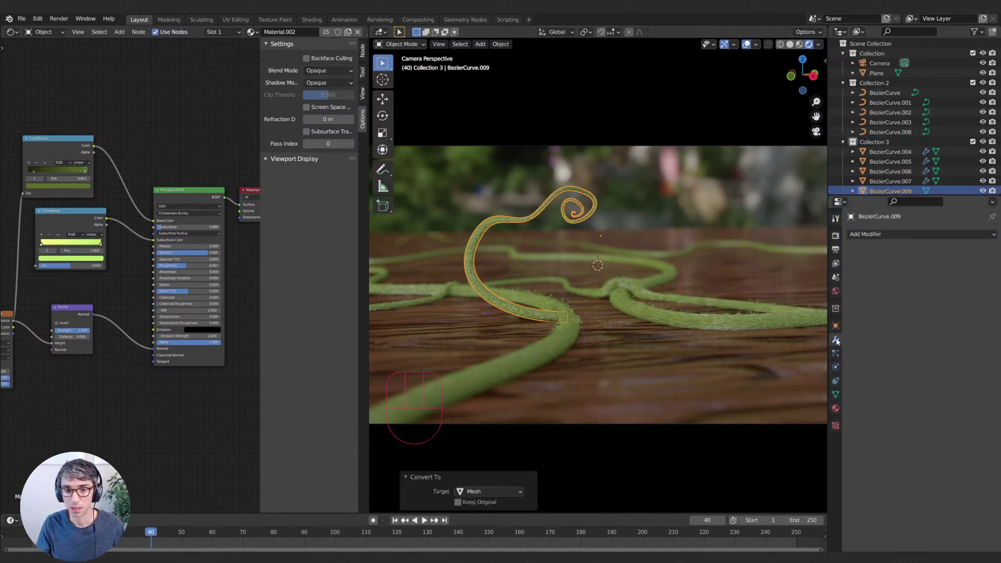
pyautogui.click(835, 408)
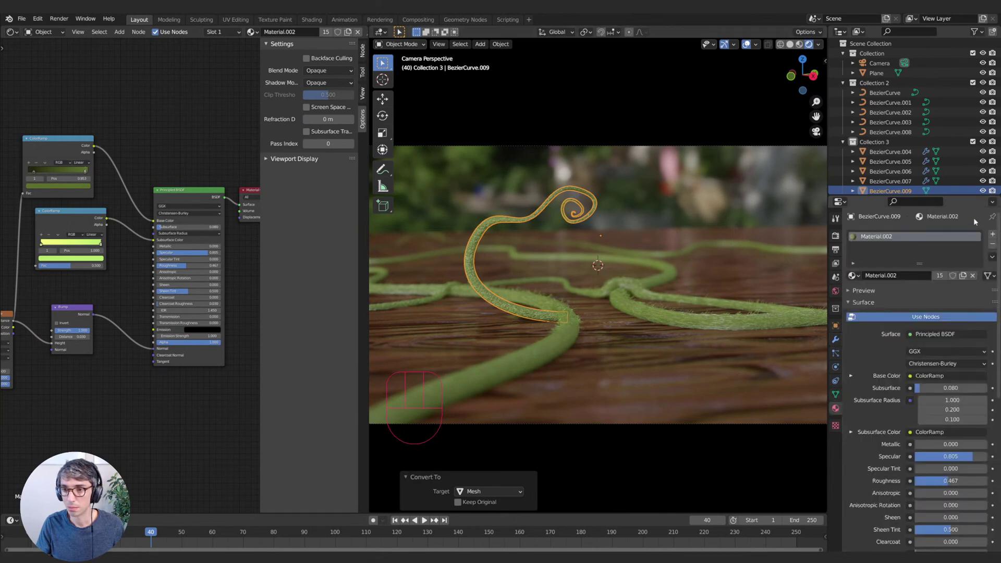
pyautogui.click(993, 234)
pyautogui.click(852, 295)
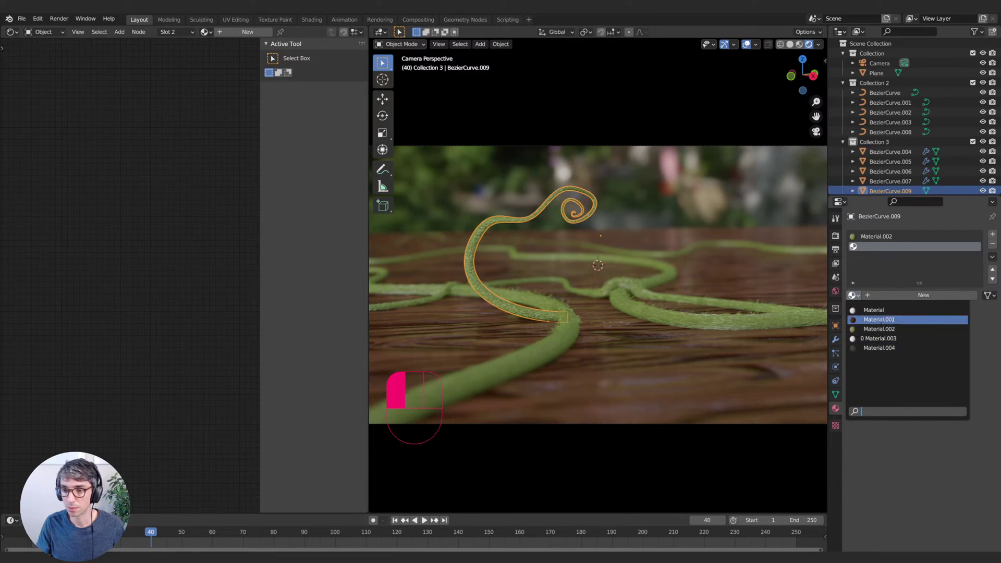
pyautogui.click(876, 329)
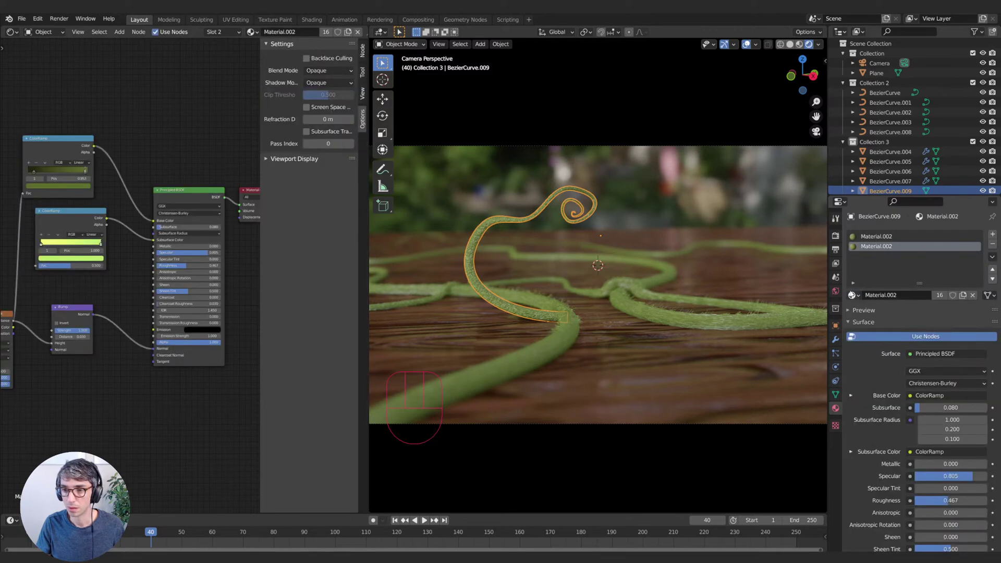
pyautogui.click(851, 293)
pyautogui.click(881, 348)
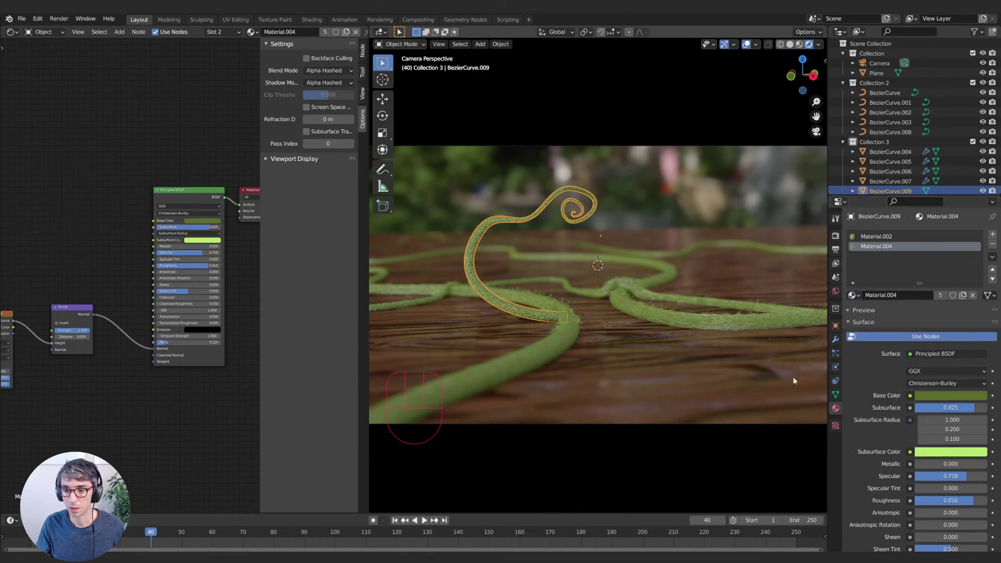
# - Add a particle system to the mesh tendril and use the existing Fur settings for it
pyautogui.click(836, 353)
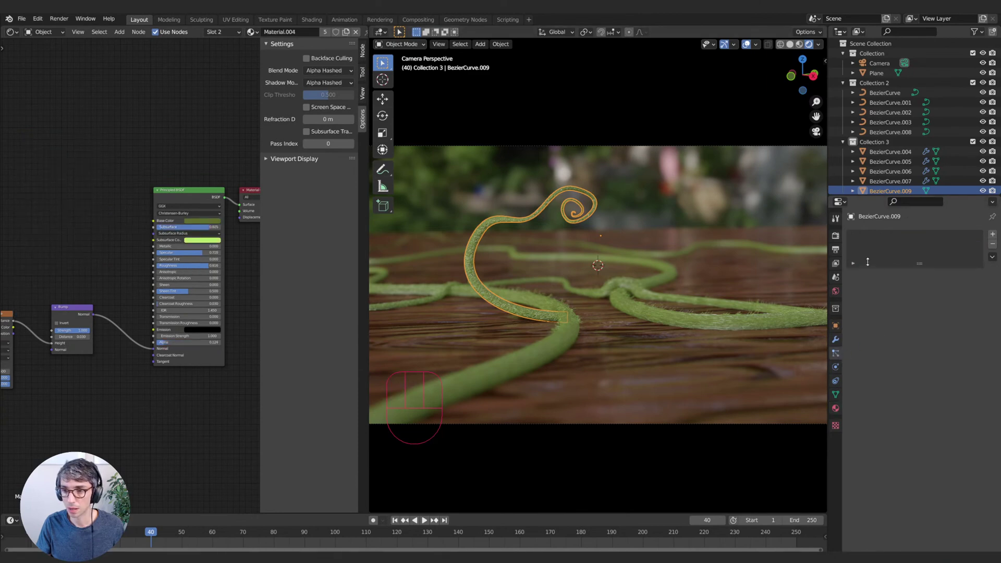
pyautogui.click(993, 235)
pyautogui.click(853, 276)
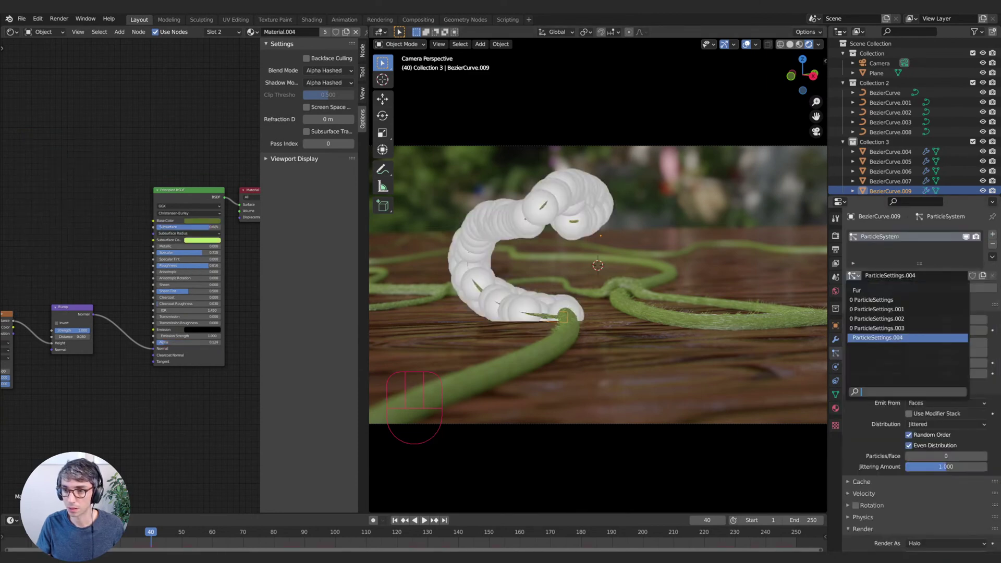
pyautogui.click(858, 290)
pyautogui.click(656, 212)
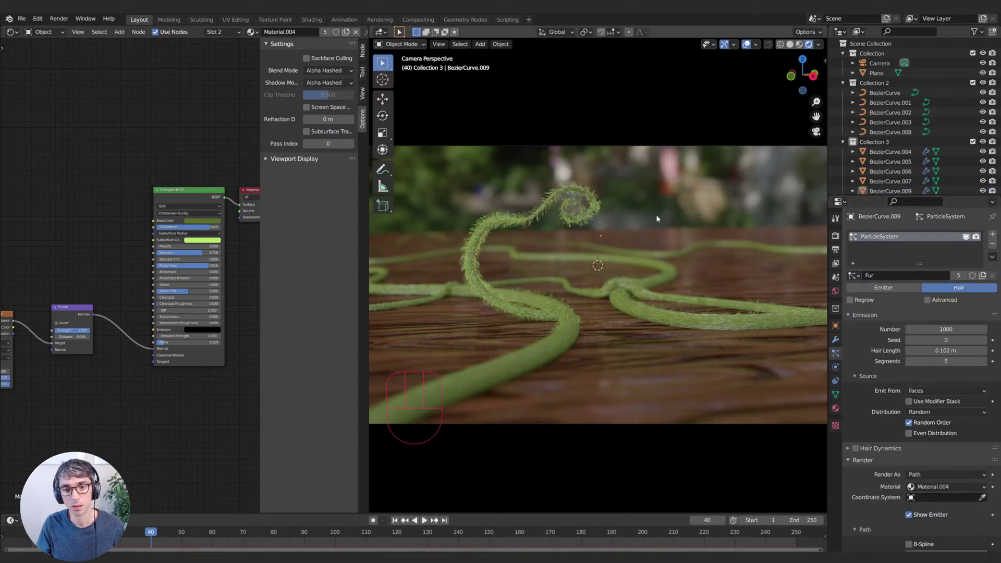
# - Give the tendril its own copy of the Fur settings with 552 hairs and a hair length of 0.03 m
pyautogui.click(504, 226)
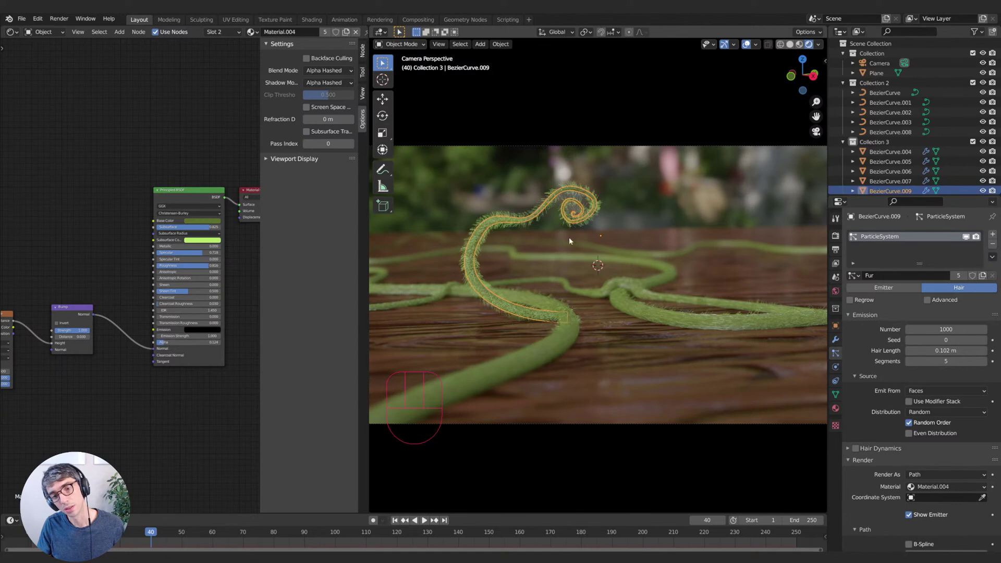
pyautogui.click(982, 276)
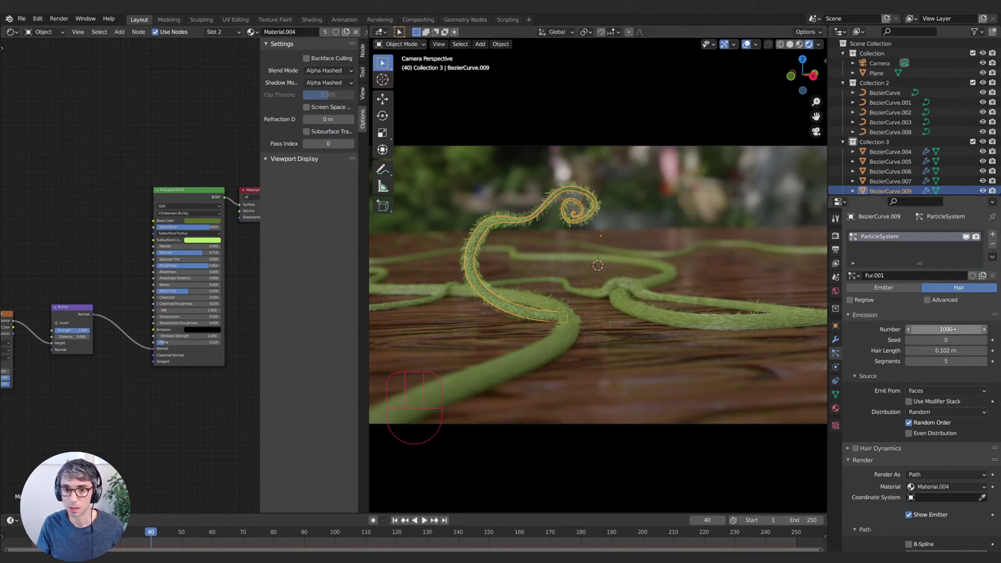
pyautogui.moveTo(950, 329); pyautogui.dragTo(913, 329)
pyautogui.scroll(-3, 886, 399)
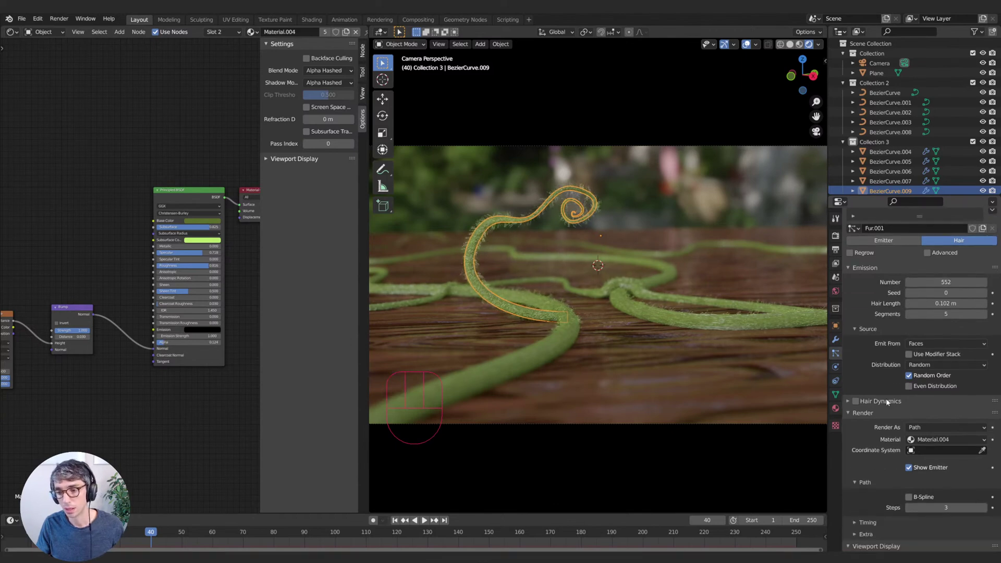
pyautogui.keyDown('shift'); pyautogui.moveTo(974, 287); pyautogui.dragTo(949, 287); pyautogui.keyUp('shift')
# - Set the length of the interpolated child hairs to 0.149 and hide the viewport overlays
pyautogui.scroll(-2, 865, 412)
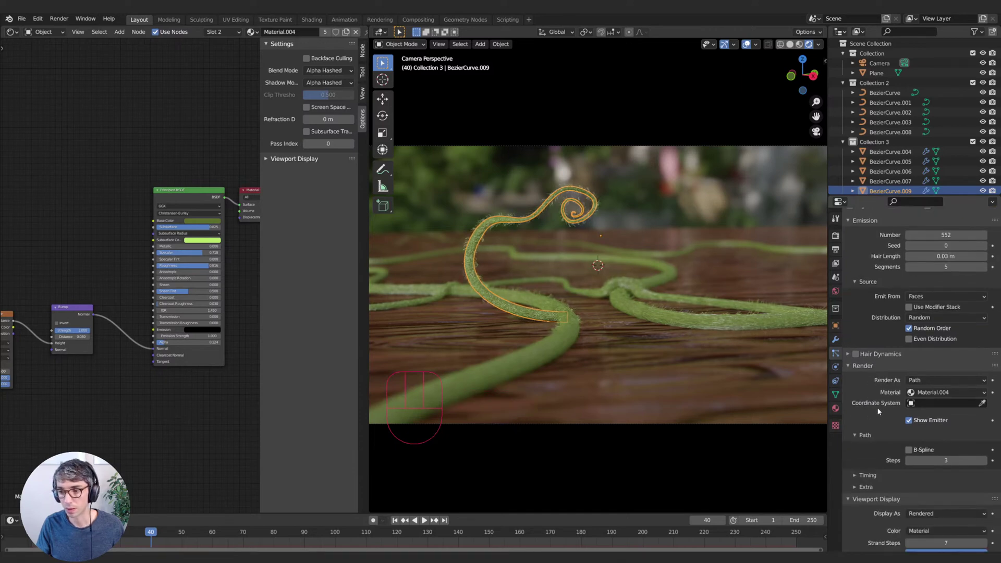
pyautogui.scroll(-8, 874, 406)
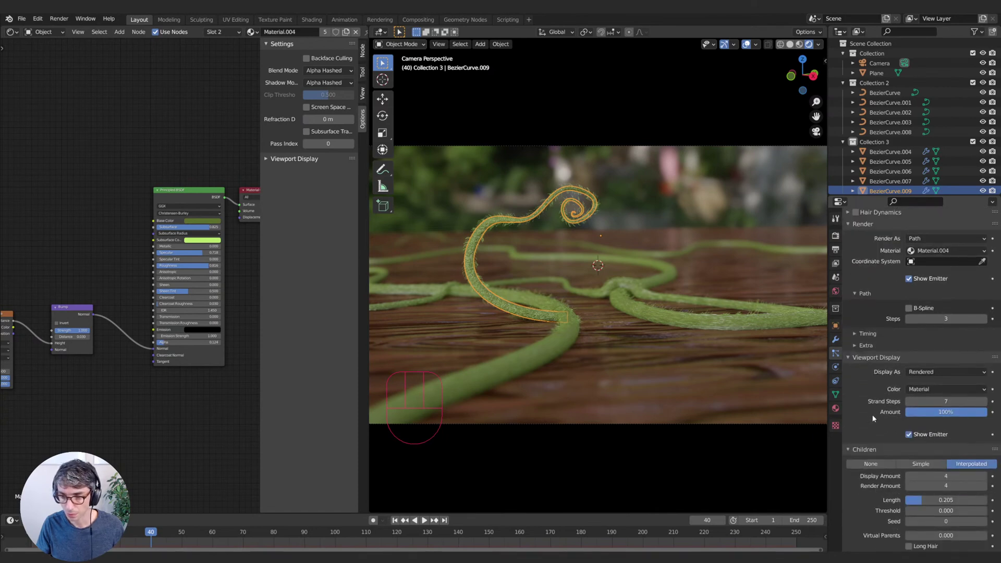
pyautogui.scroll(-1, 865, 452)
pyautogui.keyDown('shift'); pyautogui.moveTo(937, 485); pyautogui.dragTo(933, 485); pyautogui.keyUp('shift')
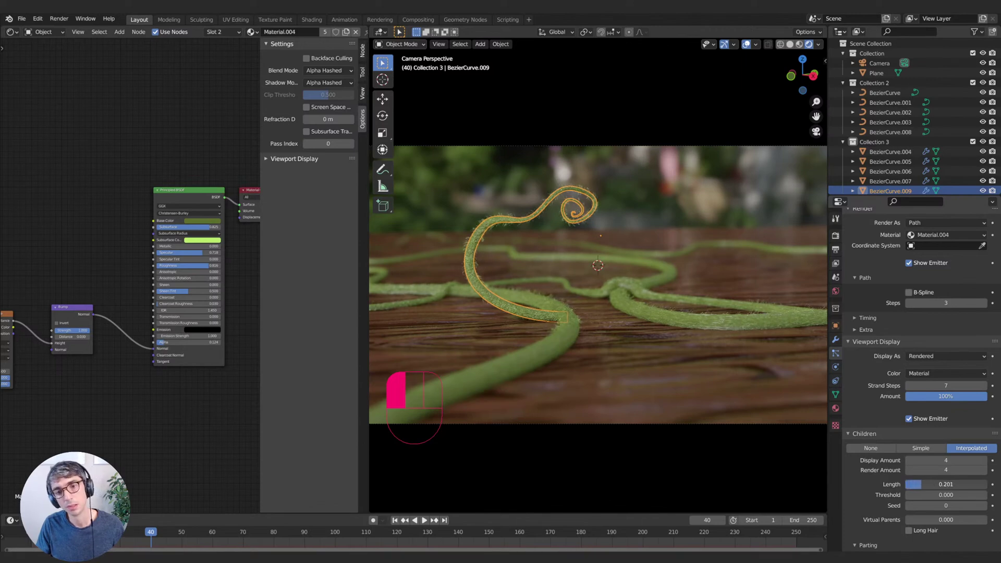
pyautogui.moveTo(934, 485); pyautogui.dragTo(933, 485)
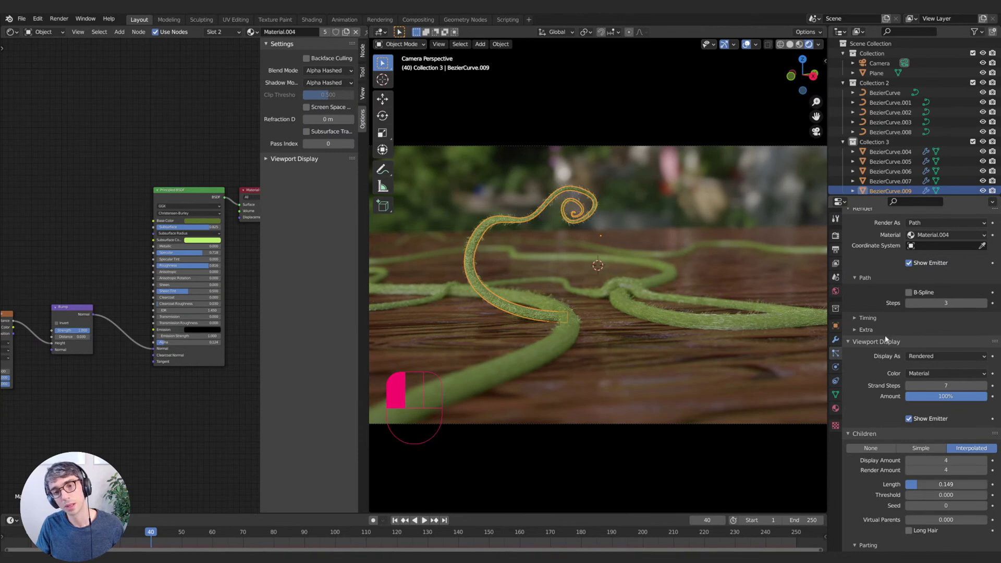
pyautogui.click(724, 45)
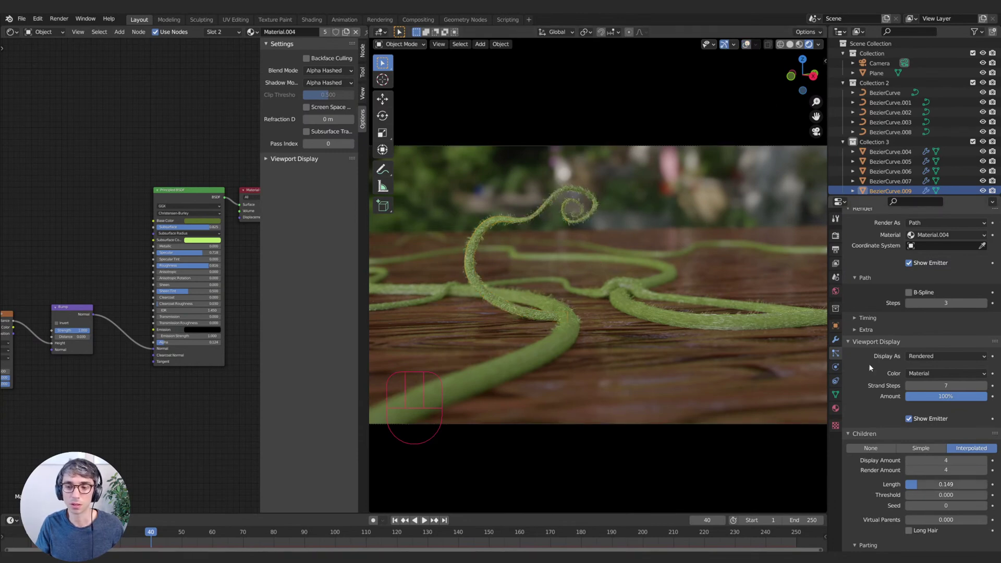
# - Reduce the length of the tendril's interpolated child hairs to 0.025
pyautogui.moveTo(933, 485); pyautogui.dragTo(934, 485)
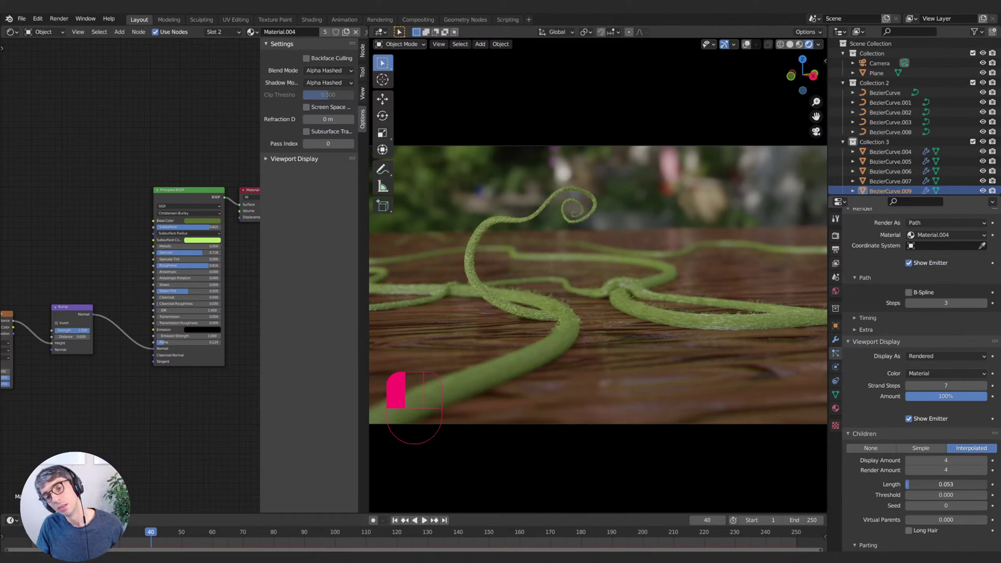
pyautogui.moveTo(910, 486); pyautogui.dragTo(912, 487)
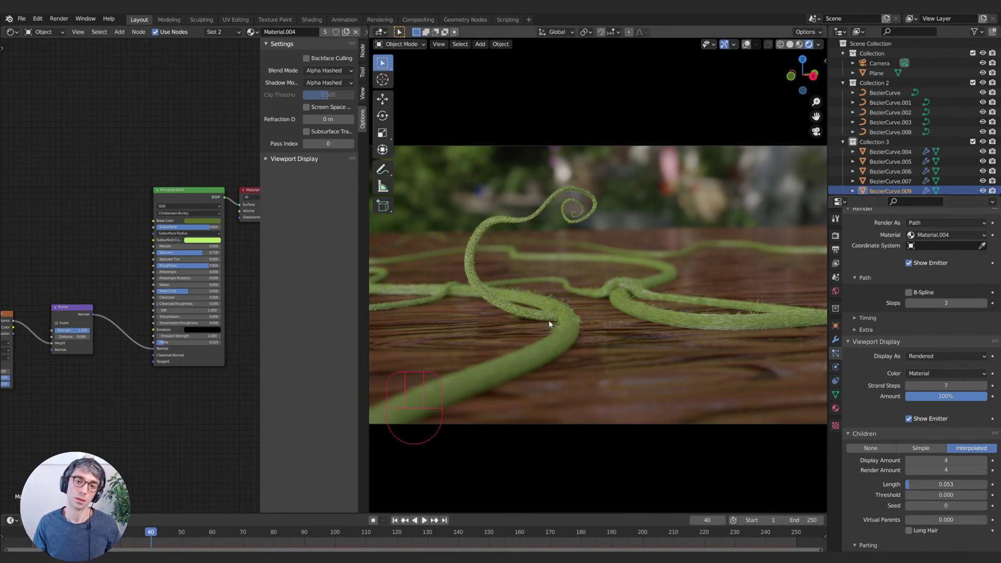
pyautogui.moveTo(938, 484); pyautogui.dragTo(922, 484)
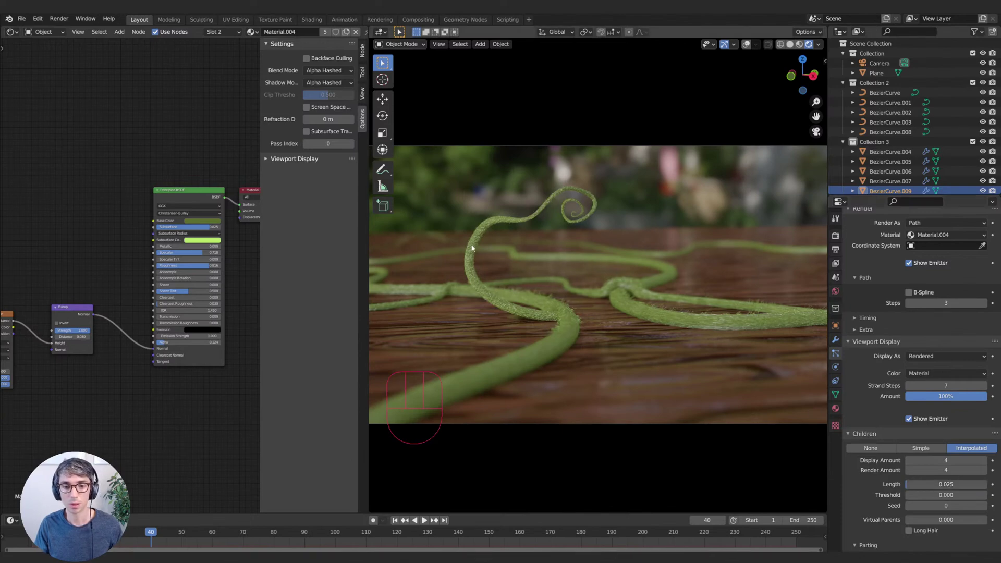
# - Make the Material.002 in the mesh tendril's first slot an independent copy, separate from the other vines
pyautogui.click(685, 196)
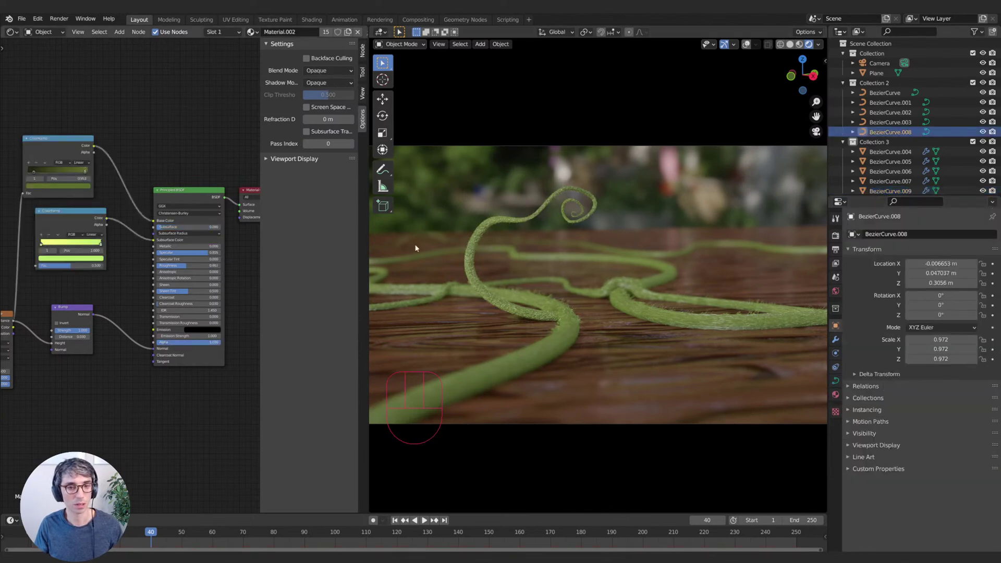
pyautogui.click(836, 395)
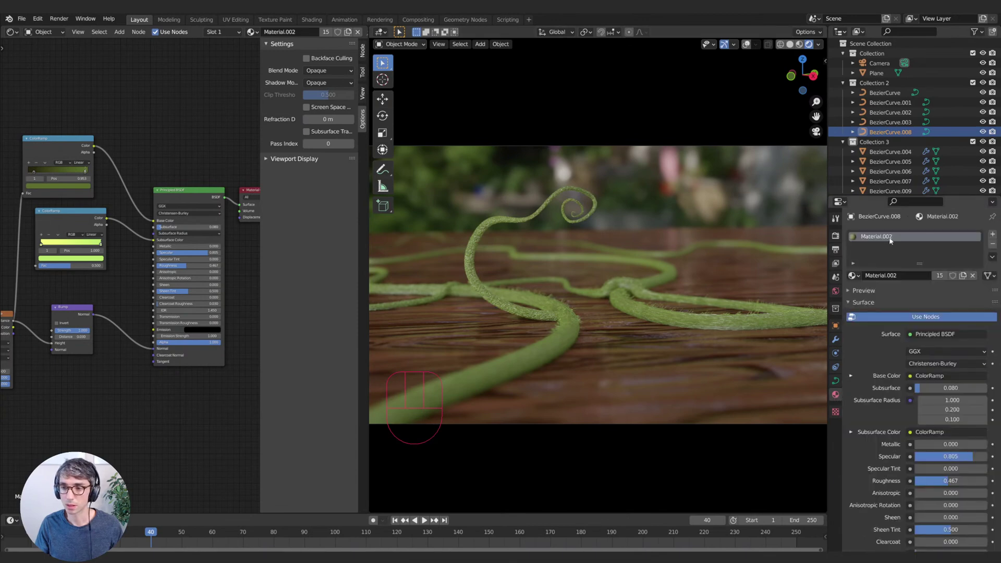
pyautogui.click(484, 229)
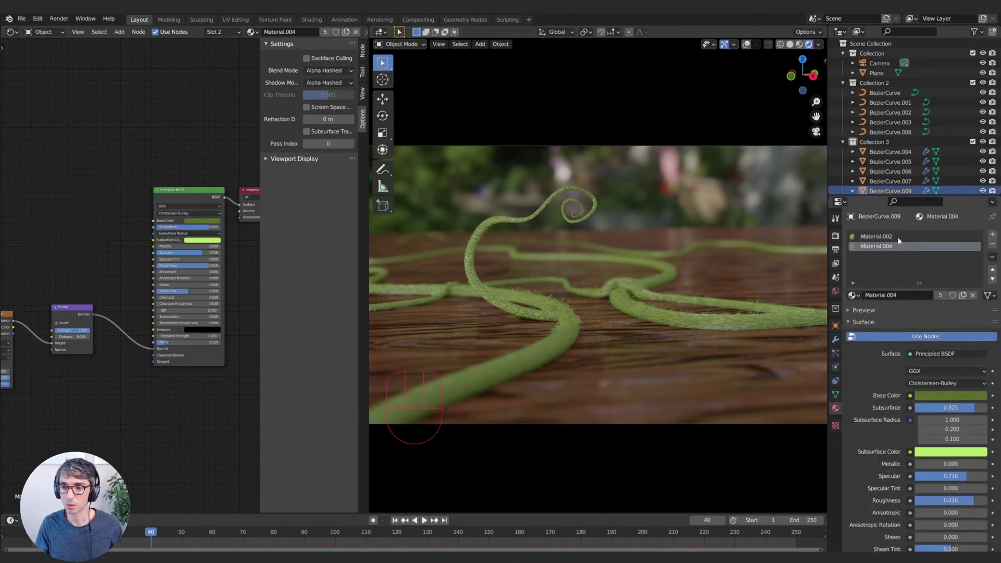
pyautogui.click(963, 295)
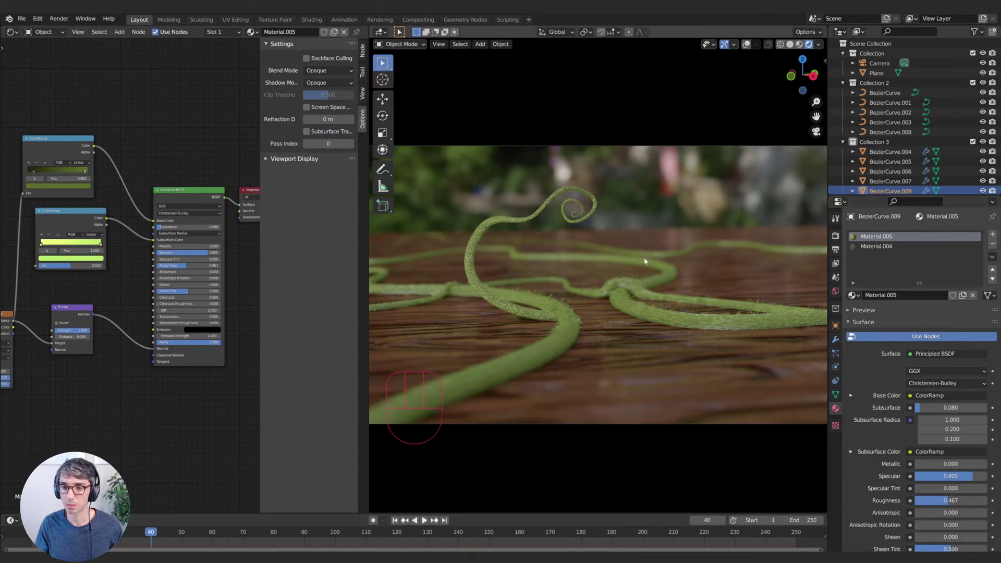
# - Set the scale of both Voronoi textures in the tendril's copied material to 50
pyautogui.moveTo(95, 131); pyautogui.dragTo(243, 130, button='middle')
pyautogui.moveTo(76, 170)
pyautogui.mouseDown(button='middle')
pyautogui.moveTo(147, 147)
pyautogui.moveTo(156, 167)
pyautogui.moveTo(2, 181)
pyautogui.mouseUp(button='middle')
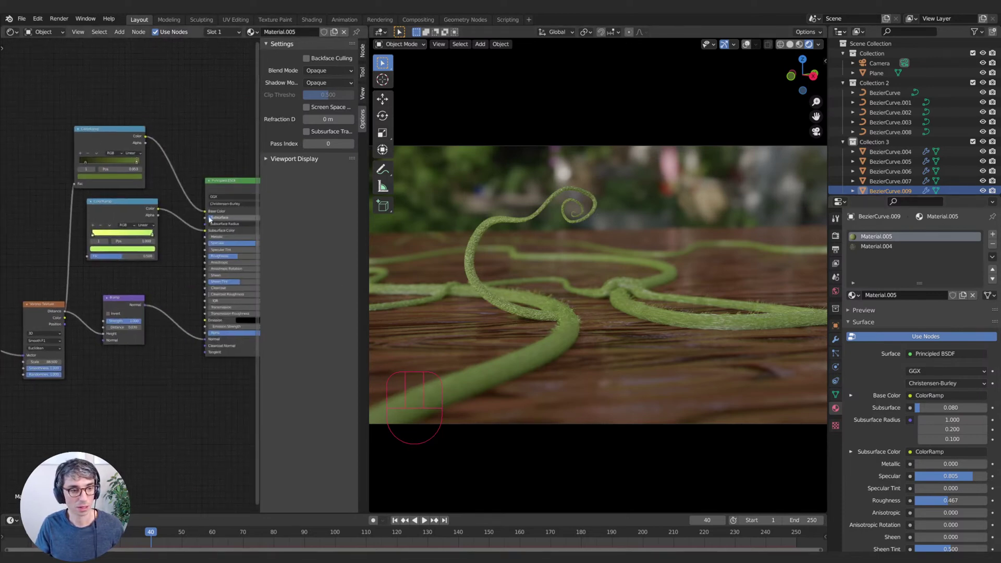
pyautogui.moveTo(34, 223); pyautogui.dragTo(175, 227, button='middle')
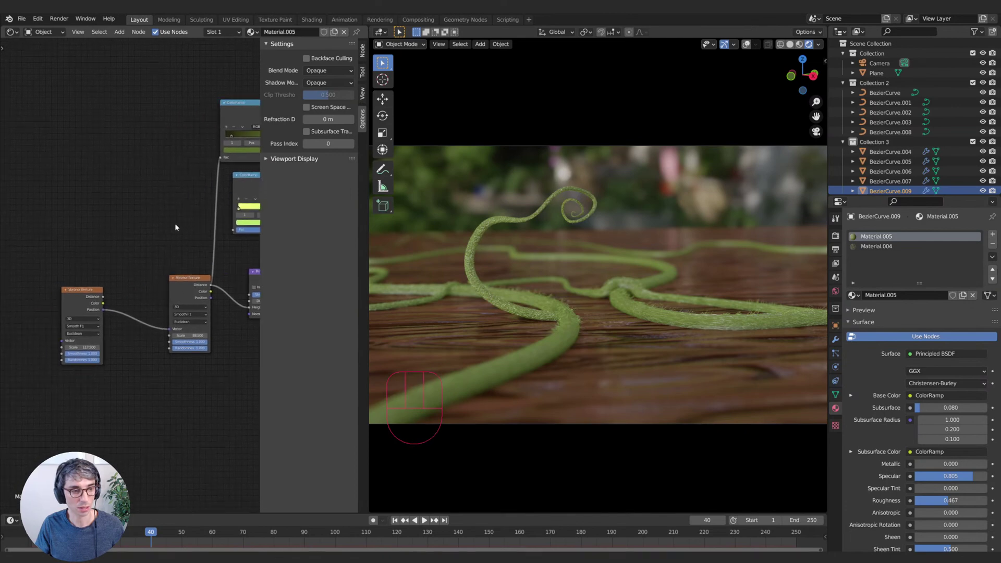
pyautogui.click(83, 348)
pyautogui.write('50')
pyautogui.press('Return')
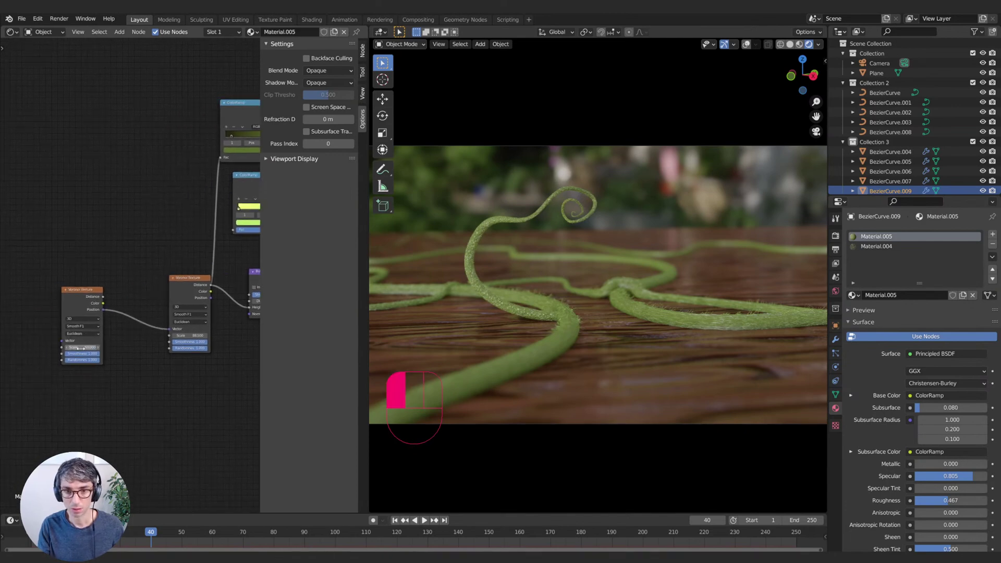
pyautogui.click(188, 335)
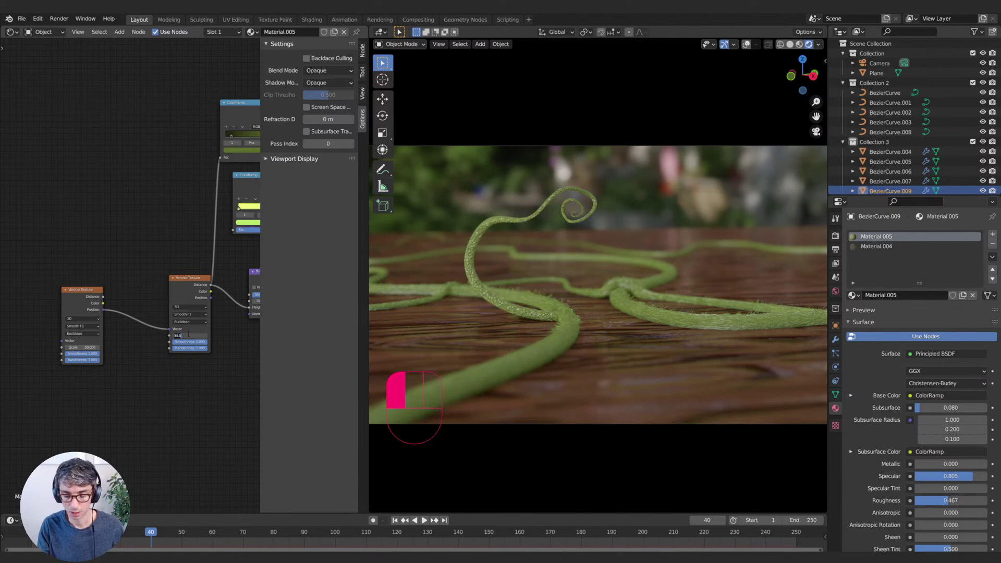
pyautogui.write('50')
pyautogui.press('Return')
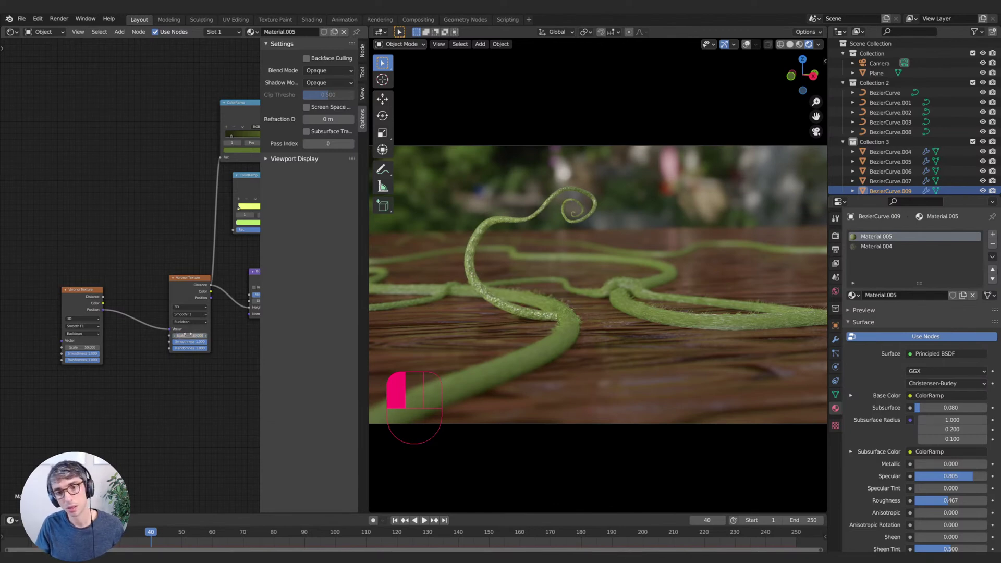
# - Lower the distance and strength of the Bump node in the tendril's material
pyautogui.moveTo(221, 335); pyautogui.dragTo(95, 356, button='middle')
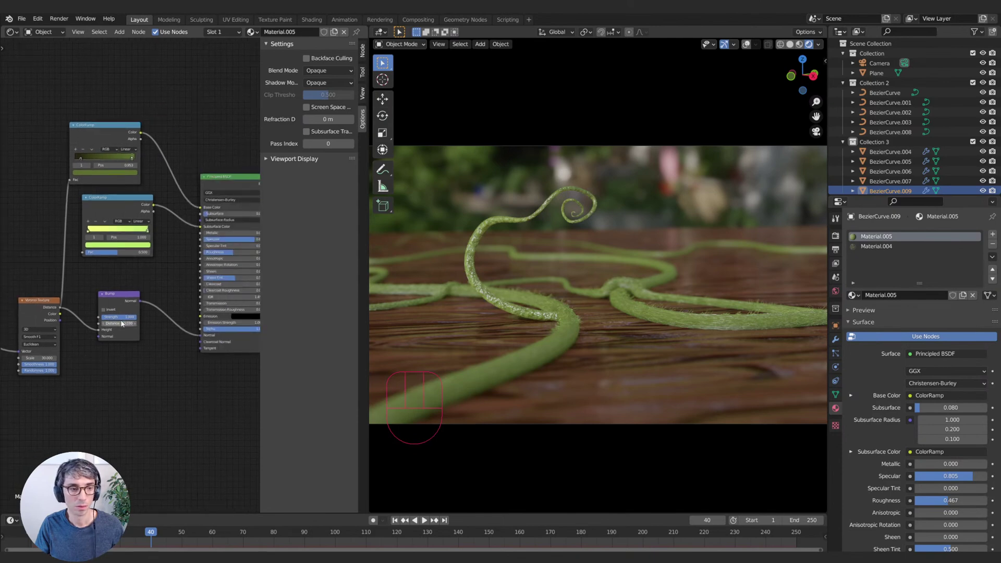
pyautogui.keyDown('shift'); pyautogui.moveTo(121, 324); pyautogui.dragTo(111, 324); pyautogui.keyUp('shift')
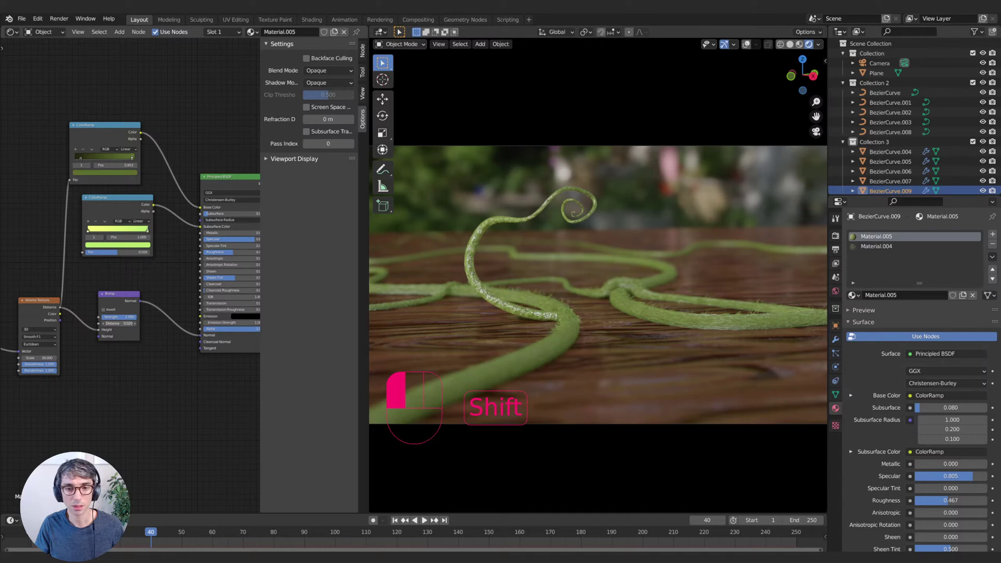
pyautogui.moveTo(133, 317)
pyautogui.mouseDown()
pyautogui.moveTo(105, 317)
pyautogui.moveTo(123, 317)
pyautogui.mouseUp()
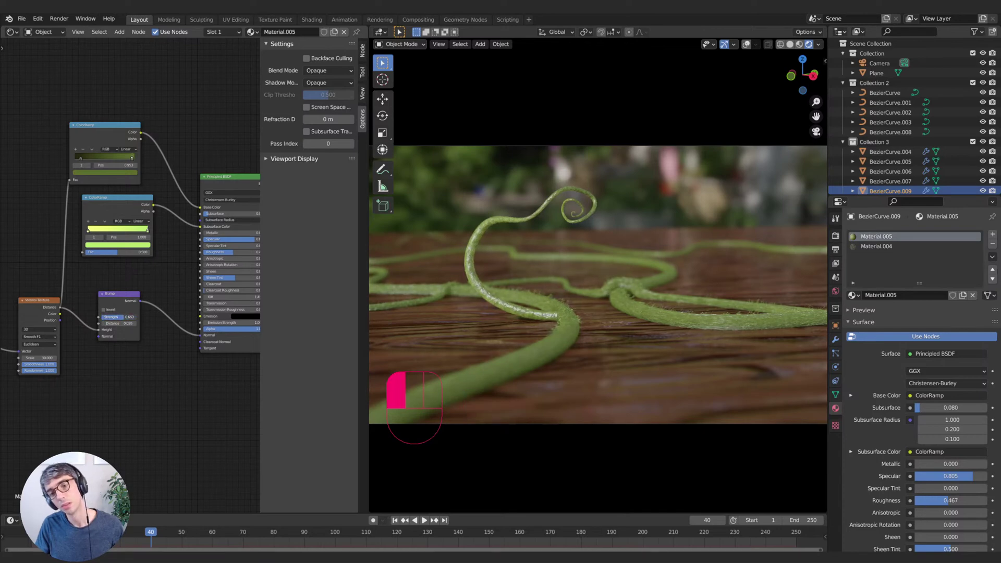
pyautogui.moveTo(128, 317); pyautogui.dragTo(128, 317)
# - Soften the tendril's shading with specular 0.347, roughness 0.587, subsurface 0.185 and a weaker bump strength
pyautogui.moveTo(181, 332); pyautogui.dragTo(102, 351, button='middle')
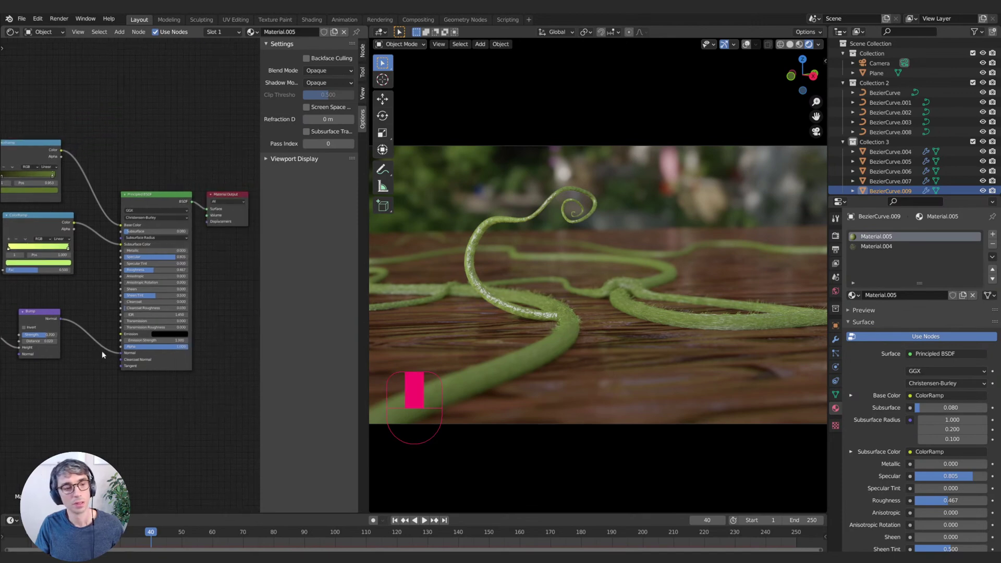
pyautogui.moveTo(156, 257)
pyautogui.mouseDown()
pyautogui.moveTo(134, 257)
pyautogui.moveTo(145, 256)
pyautogui.mouseUp()
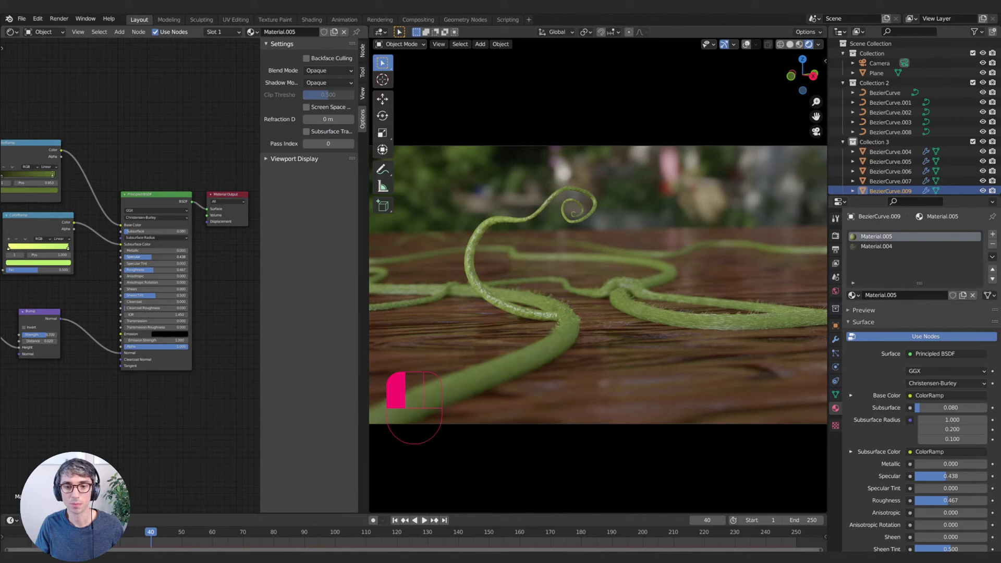
pyautogui.click(175, 395)
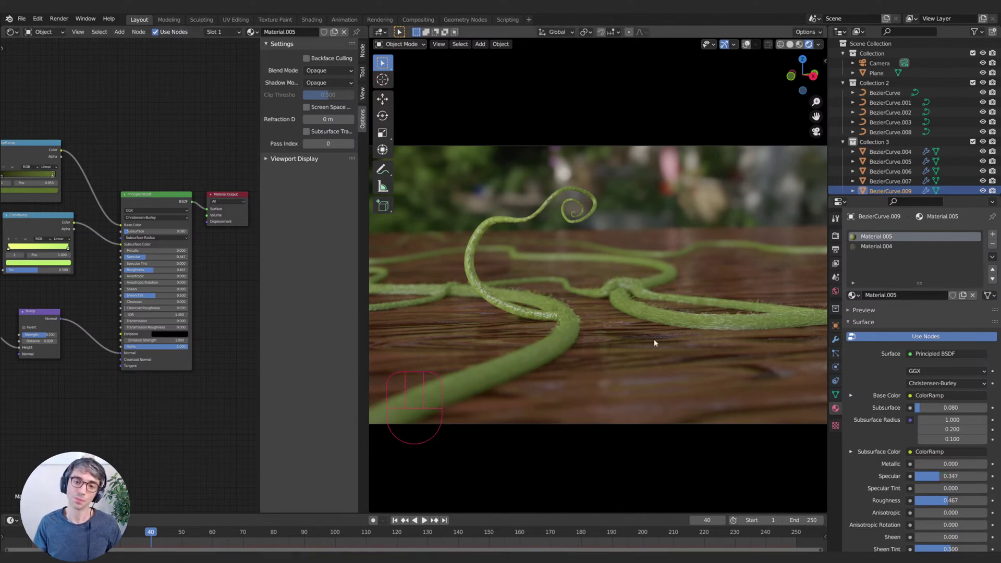
pyautogui.moveTo(149, 268)
pyautogui.mouseDown()
pyautogui.moveTo(140, 268)
pyautogui.moveTo(160, 268)
pyautogui.mouseUp()
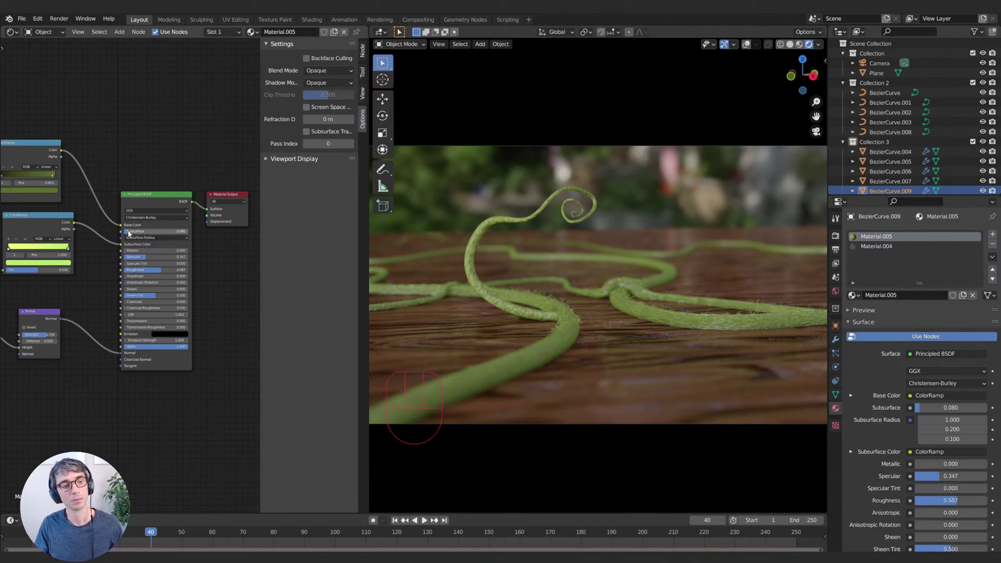
pyautogui.moveTo(135, 231); pyautogui.dragTo(145, 231)
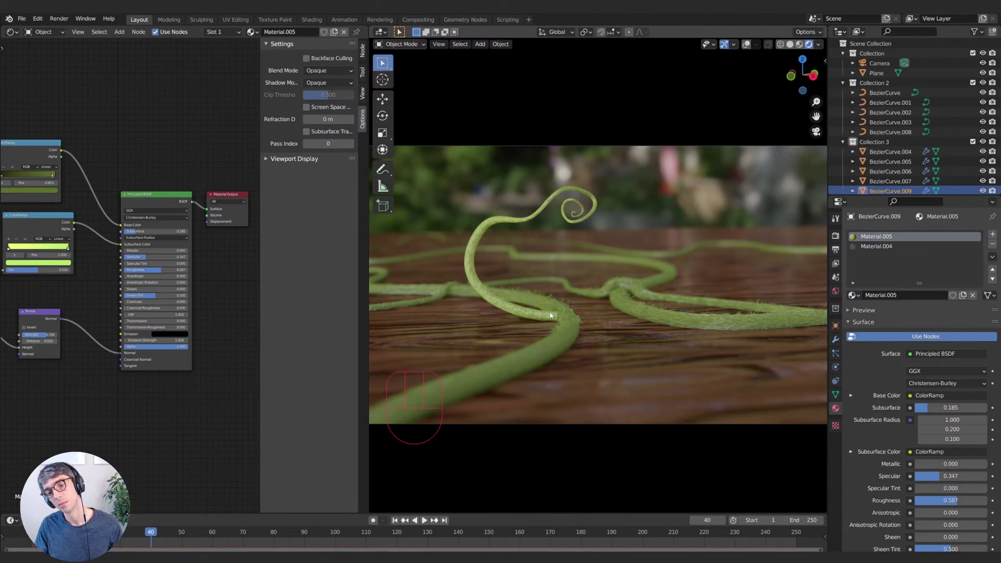
pyautogui.moveTo(41, 334); pyautogui.dragTo(31, 334)
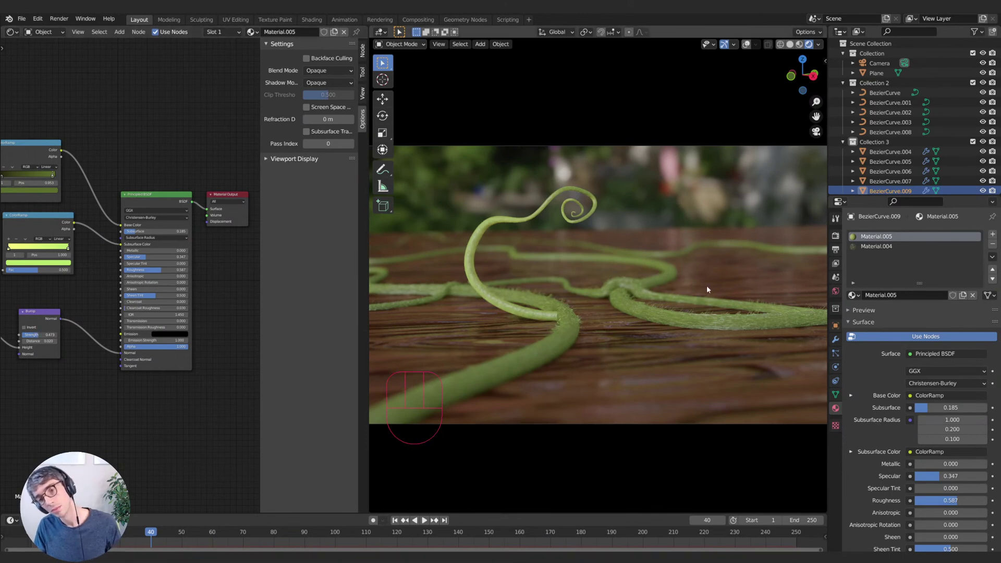
pyautogui.click(530, 316)
pyautogui.press('g')
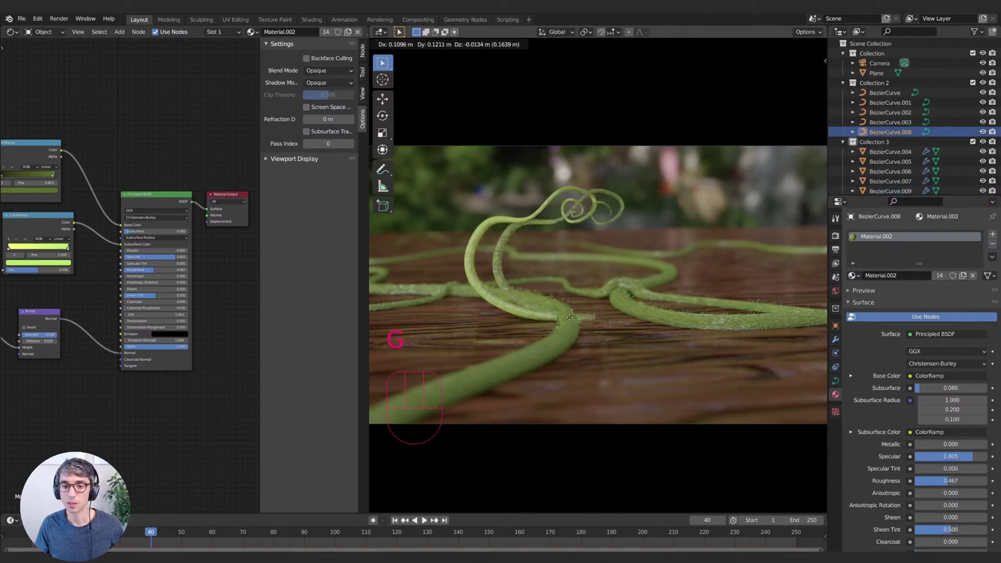
pyautogui.rightClick(575, 319)
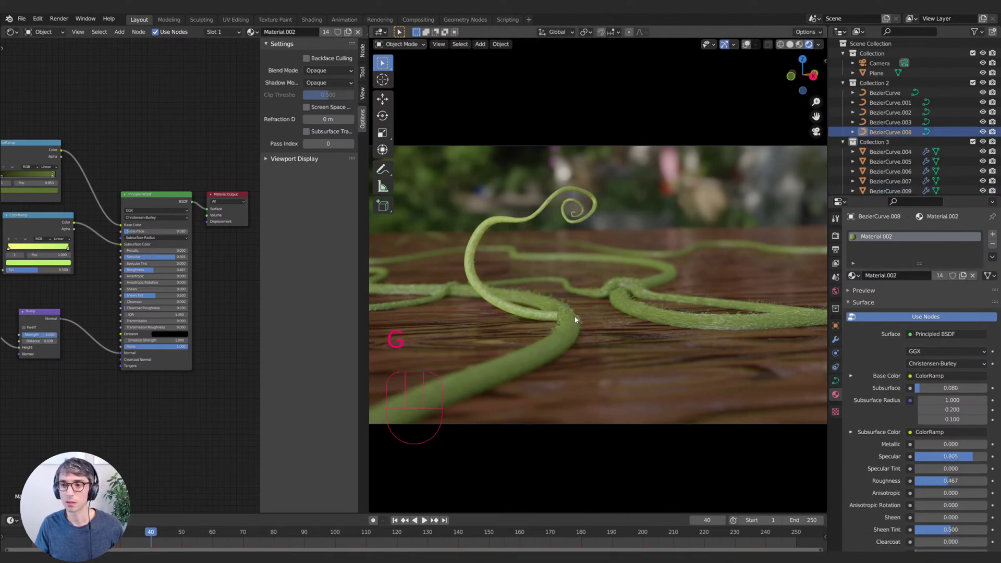
# - Exclude Collection 2 from the view layer and move the mesh tendril over to the vine fork
pyautogui.click(972, 83)
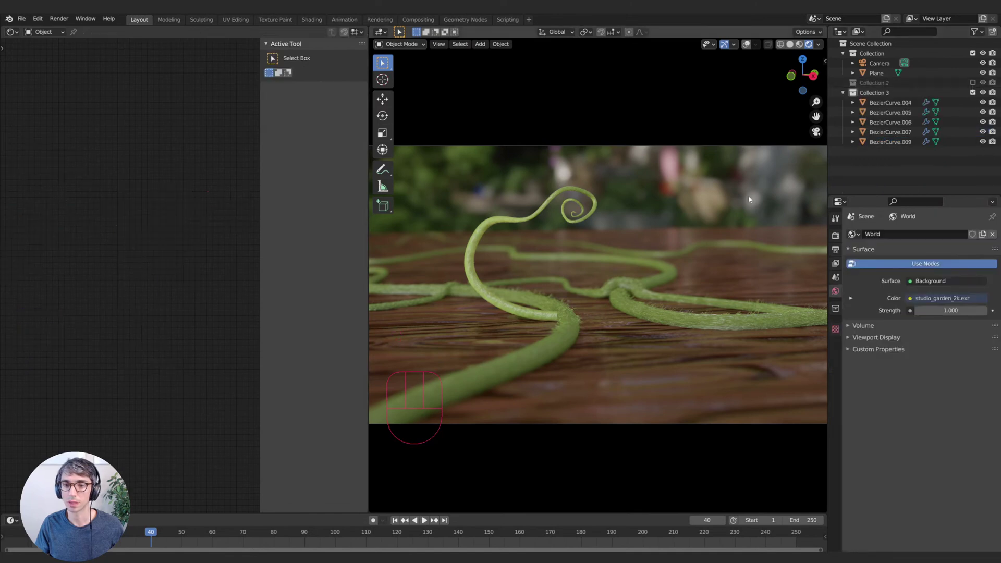
pyautogui.click(513, 304)
pyautogui.press('g')
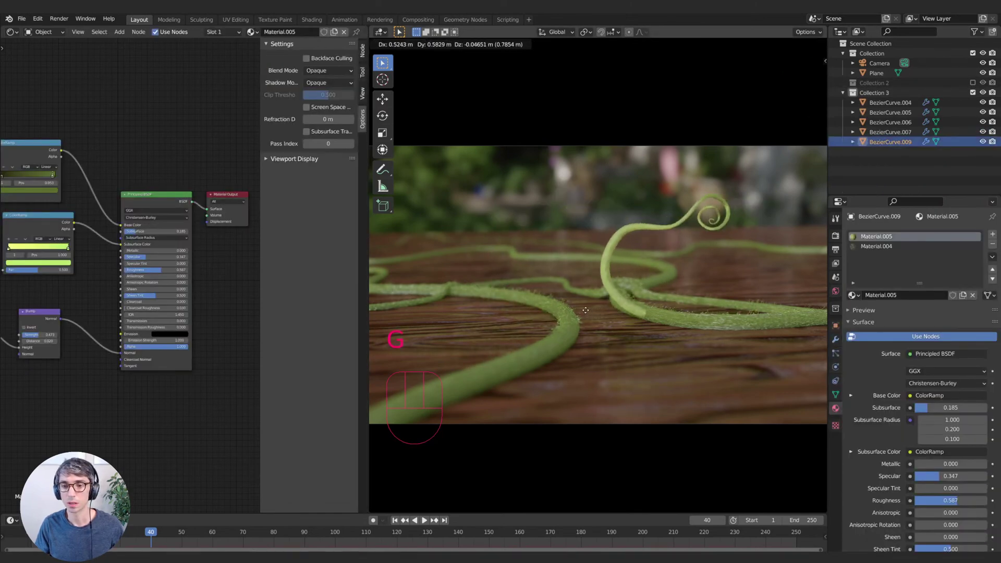
pyautogui.click(594, 311)
# - Move the mesh tendril along Y and about 1.32 m along X, and rest its base on the thick foreground vine
pyautogui.press('g')
pyautogui.moveTo(600, 311); pyautogui.dragTo(636, 327, button='middle')
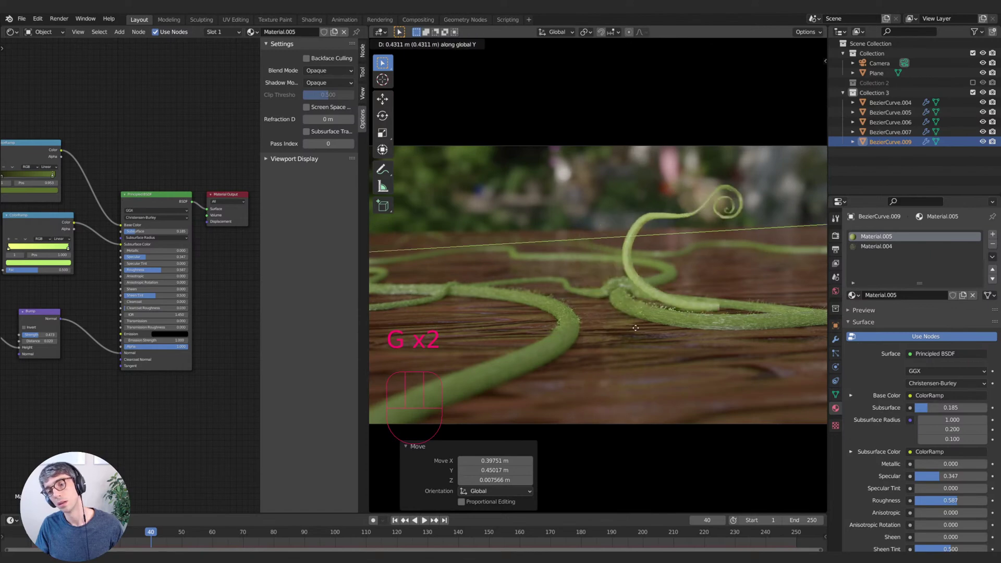
pyautogui.click(566, 327)
pyautogui.press('g')
pyautogui.moveTo(568, 328); pyautogui.dragTo(589, 332, button='middle')
pyautogui.click(710, 360)
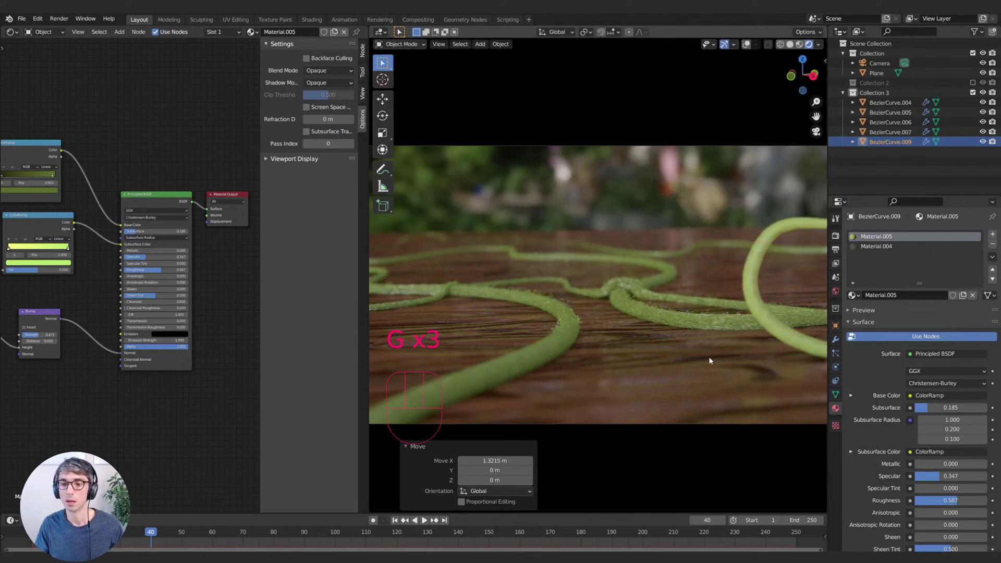
pyautogui.press('g')
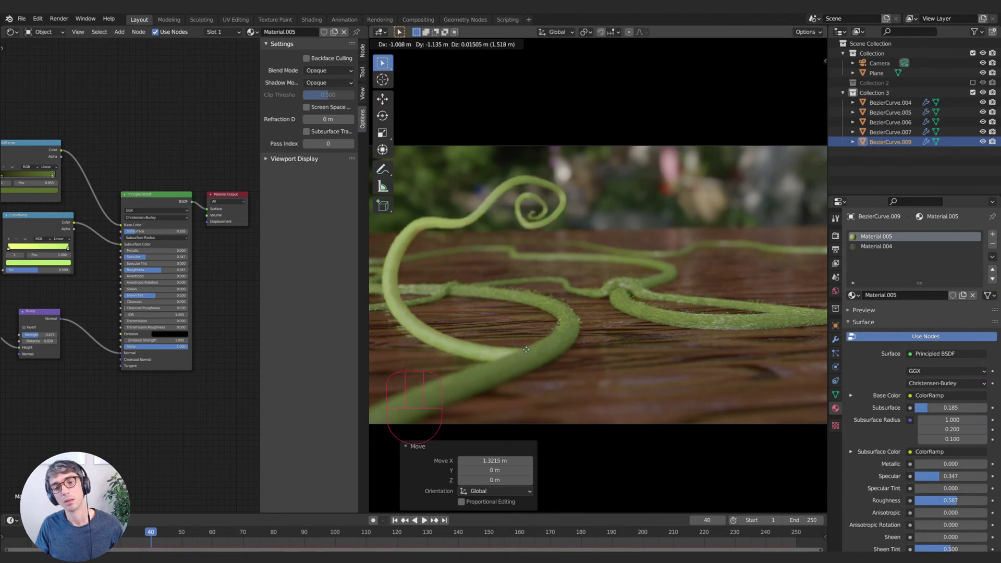
pyautogui.click(527, 364)
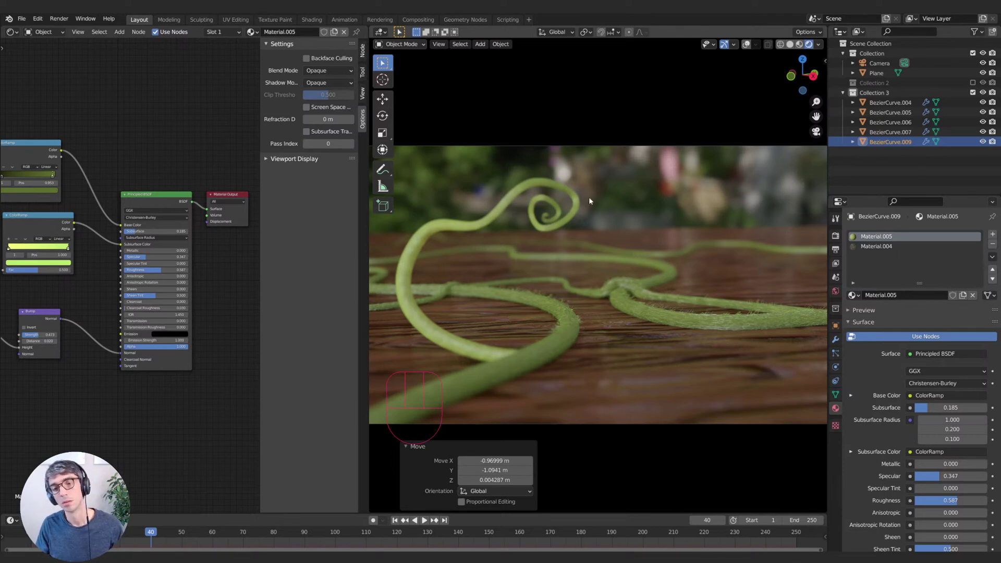
# - Shift the tendril freely, move it about 1.41 m along X, and place it closer to the camera in the foreground
pyautogui.press('r')
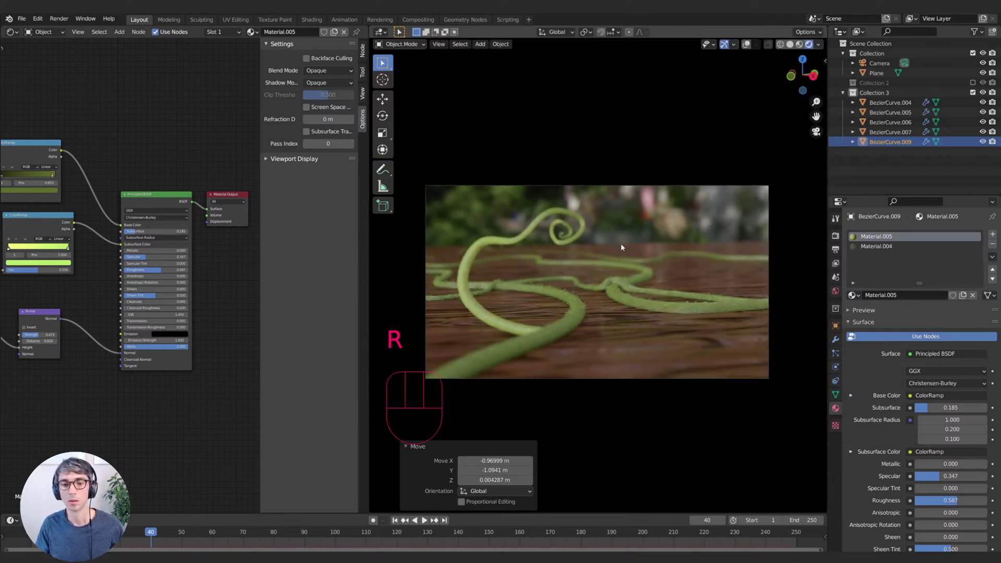
pyautogui.press('g')
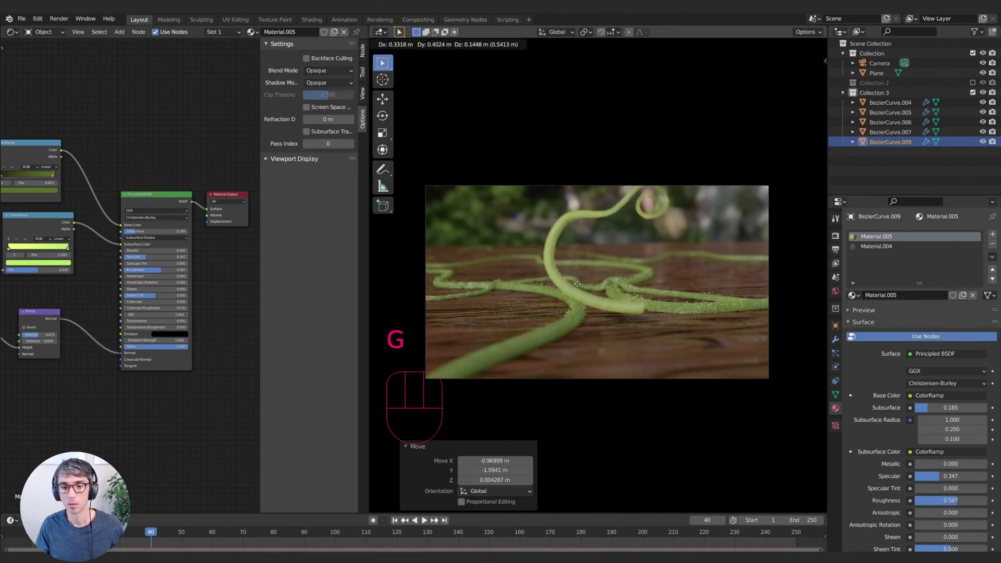
pyautogui.click(573, 295)
pyautogui.press('g')
pyautogui.click(543, 333)
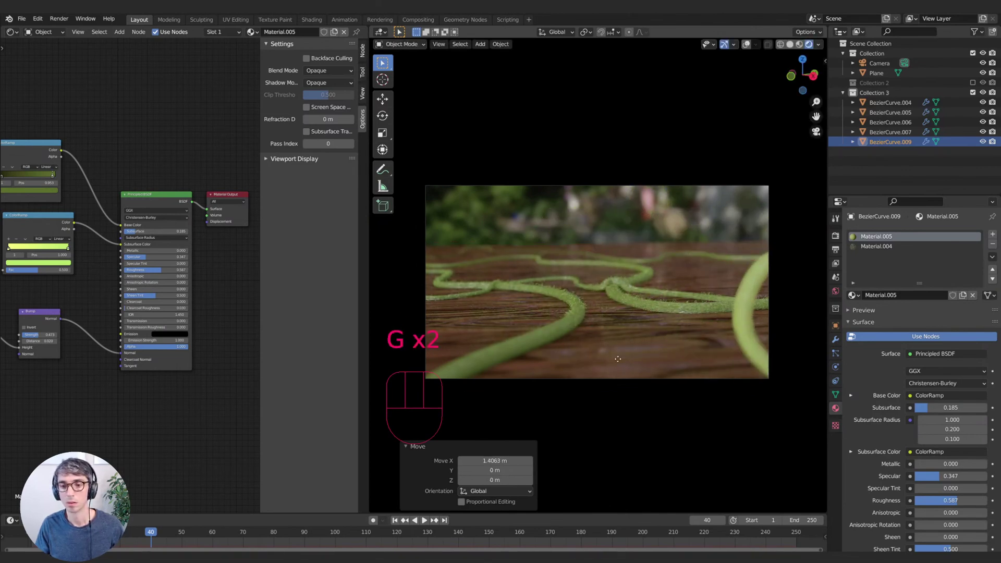
pyautogui.press('g')
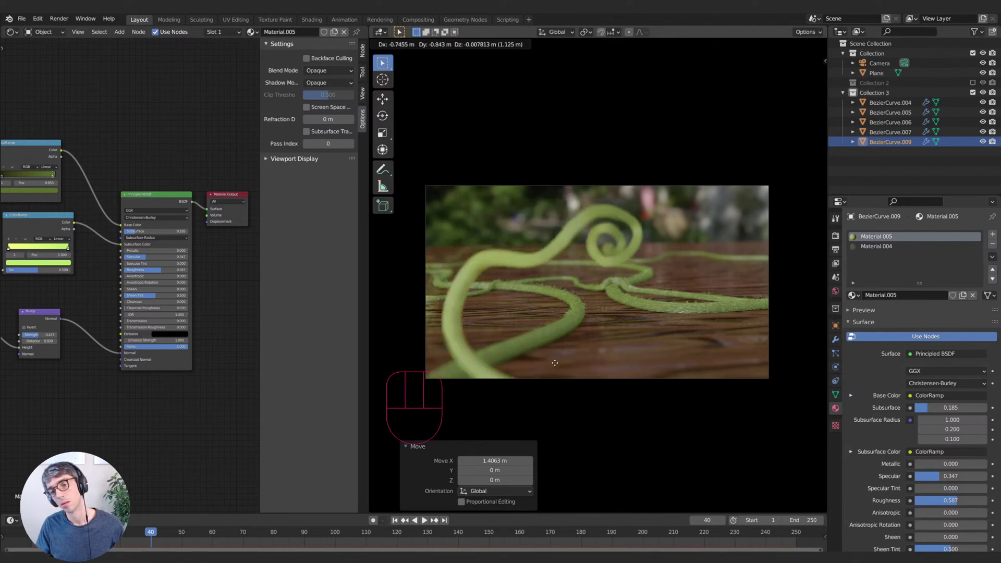
pyautogui.click(596, 369)
# - Move the tendril about -1.43 m along X and shift it freely over to the vine fork
pyautogui.press('g')
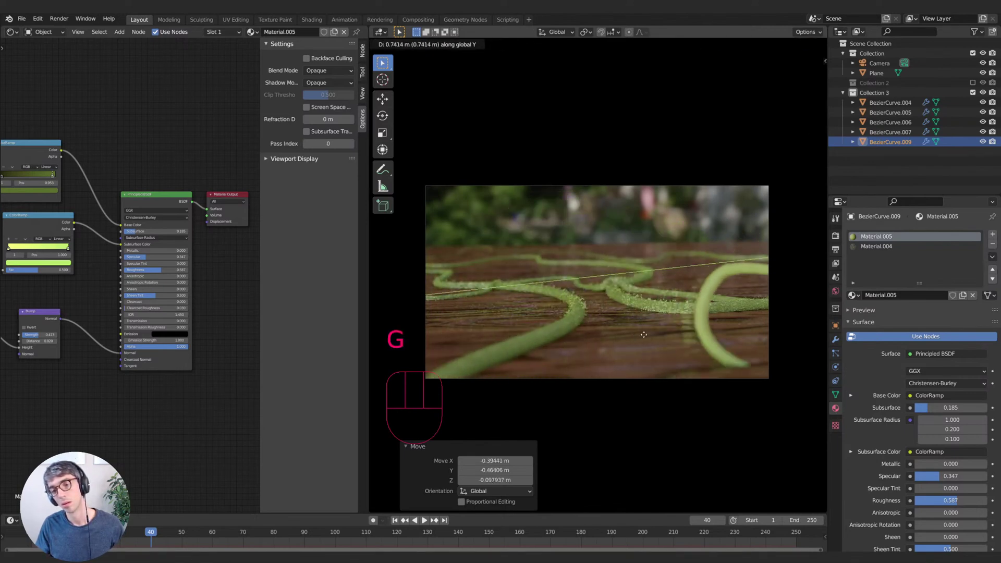
pyautogui.press('x')
pyautogui.click(552, 301)
pyautogui.press('g')
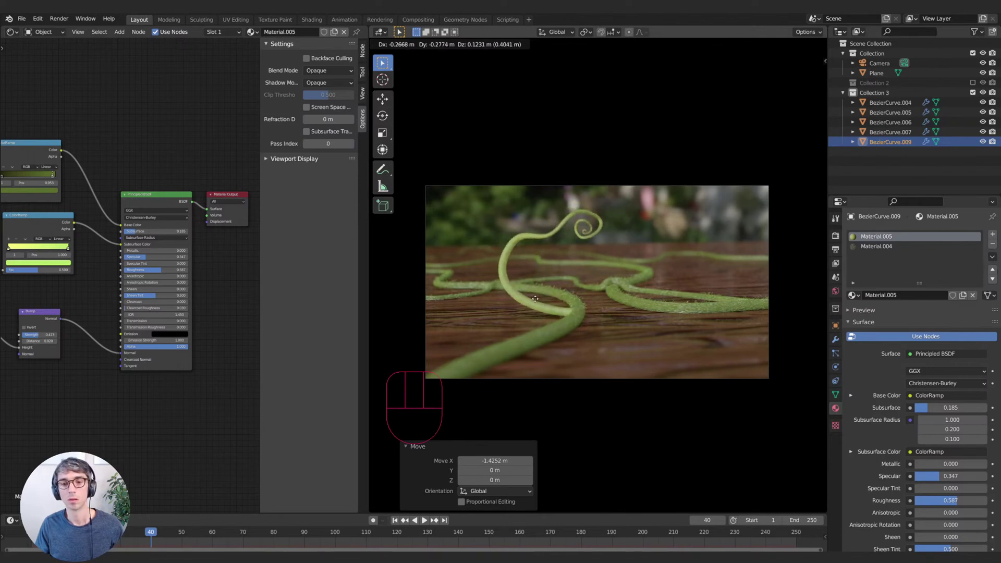
pyautogui.click(606, 310)
# - Move the tendril about -0.35 m along X and nudge it freely so its base lies along the right-hand vine
pyautogui.press('g')
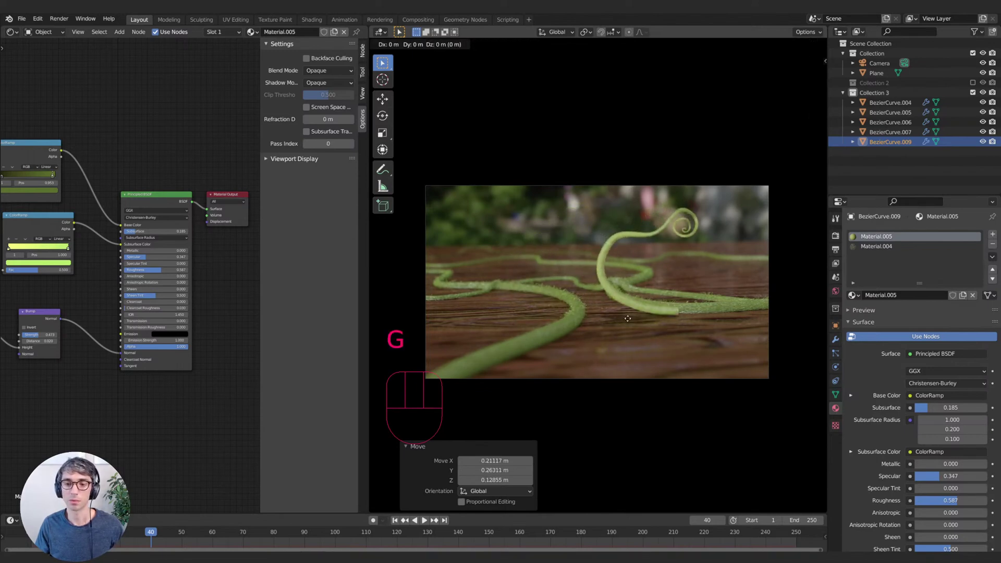
pyautogui.press('g')
pyautogui.click(609, 307)
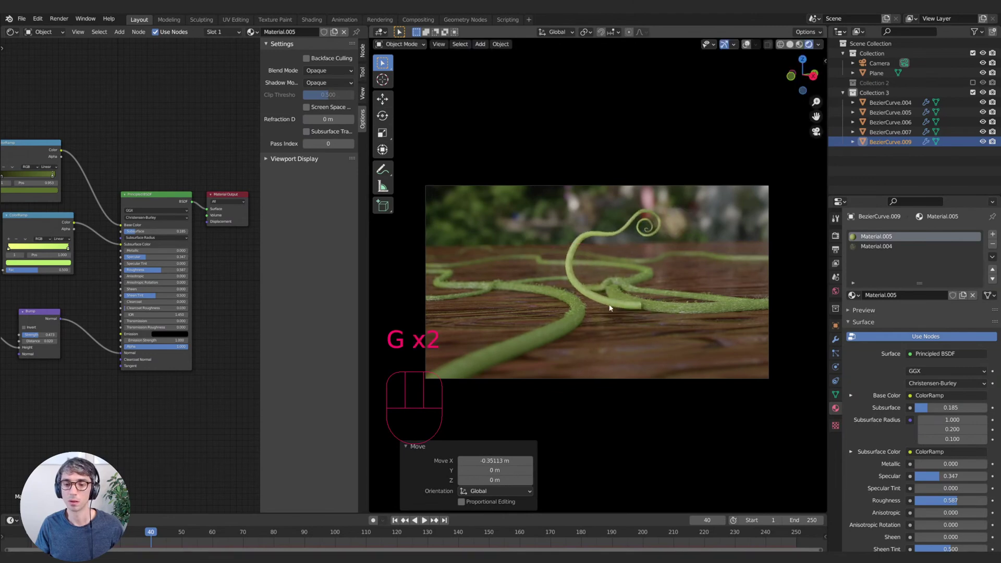
pyautogui.press('g')
pyautogui.click(622, 311)
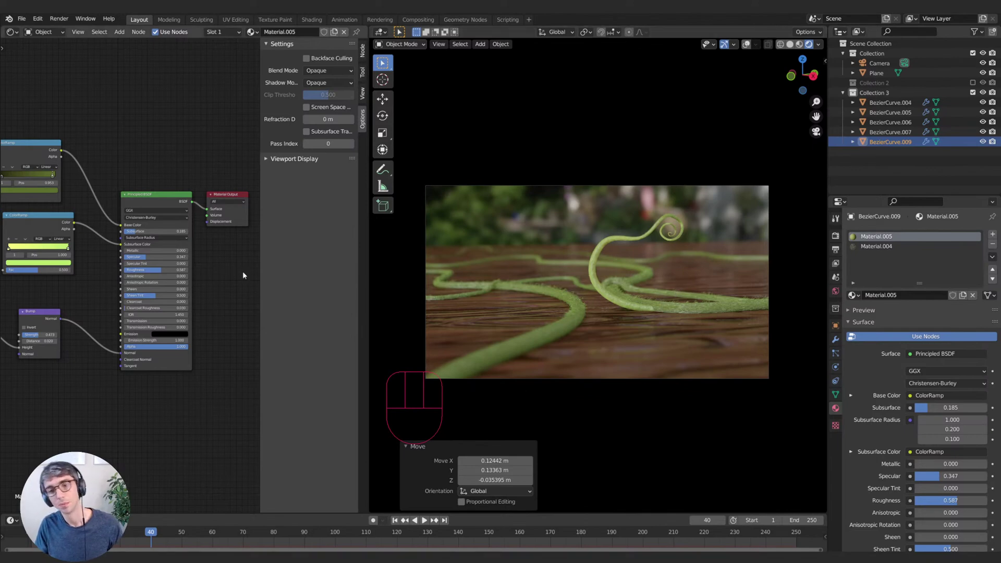
# - Set the tendril material's subsurface to 0.120 and fine-tune the strength of its bump node
pyautogui.moveTo(138, 232); pyautogui.dragTo(132, 233)
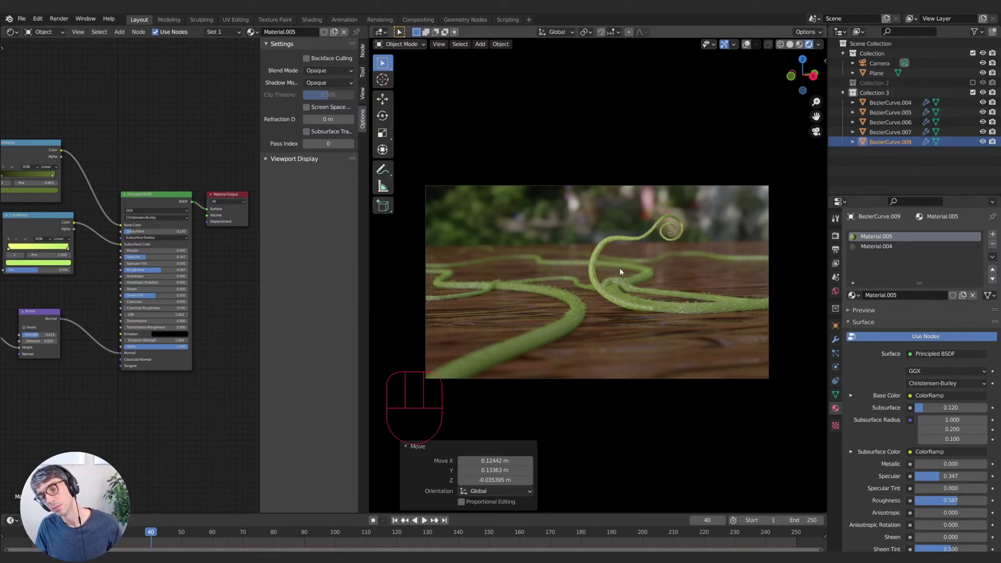
pyautogui.scroll(4, 740, 296)
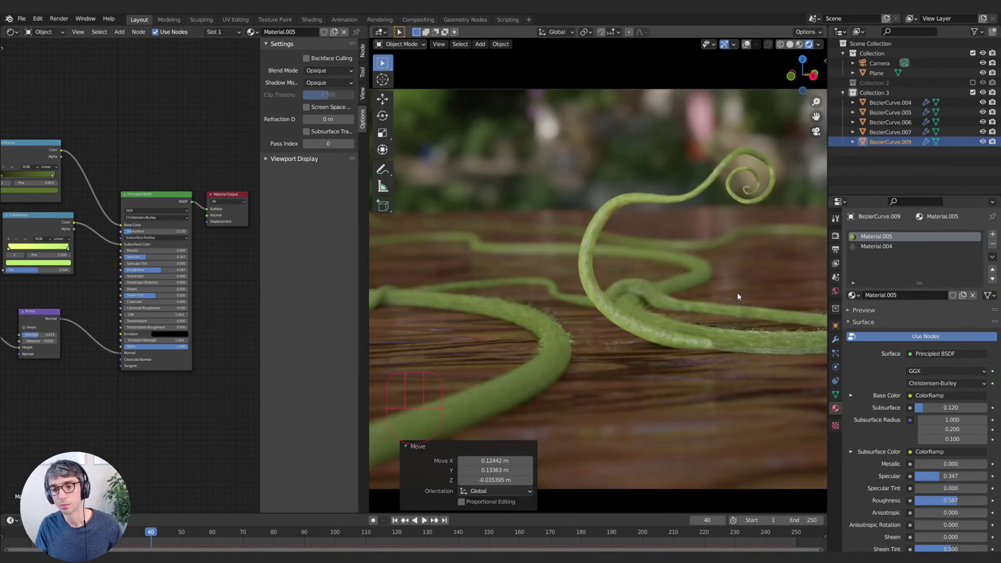
pyautogui.scroll(1, 735, 296)
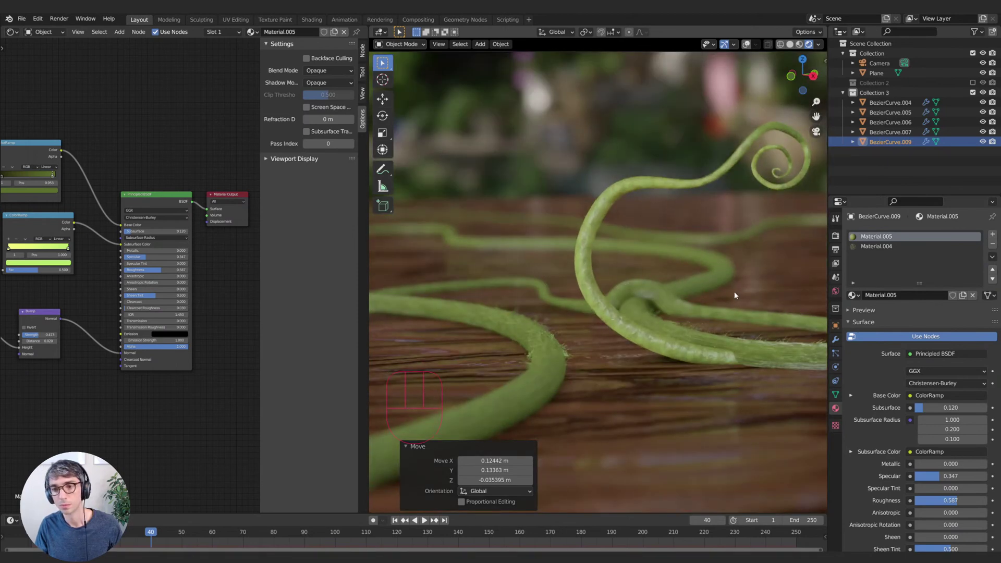
pyautogui.scroll(-2, 734, 296)
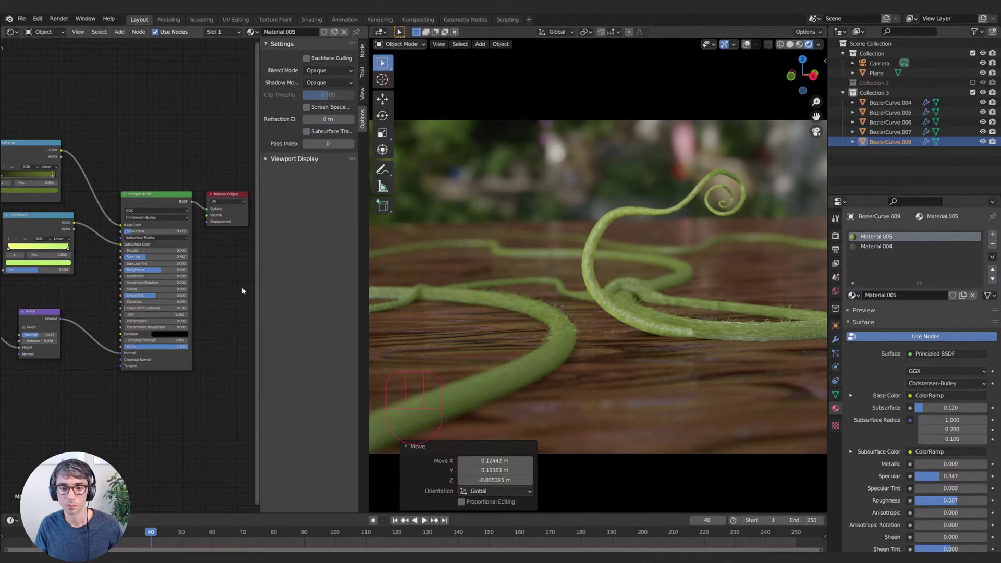
pyautogui.click(42, 335)
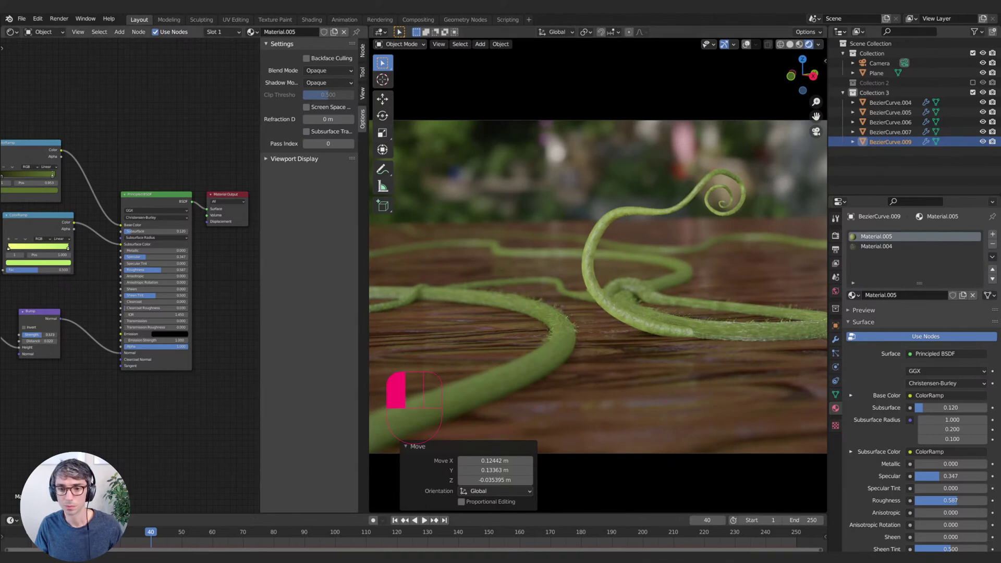
pyautogui.moveTo(41, 335); pyautogui.dragTo(52, 334)
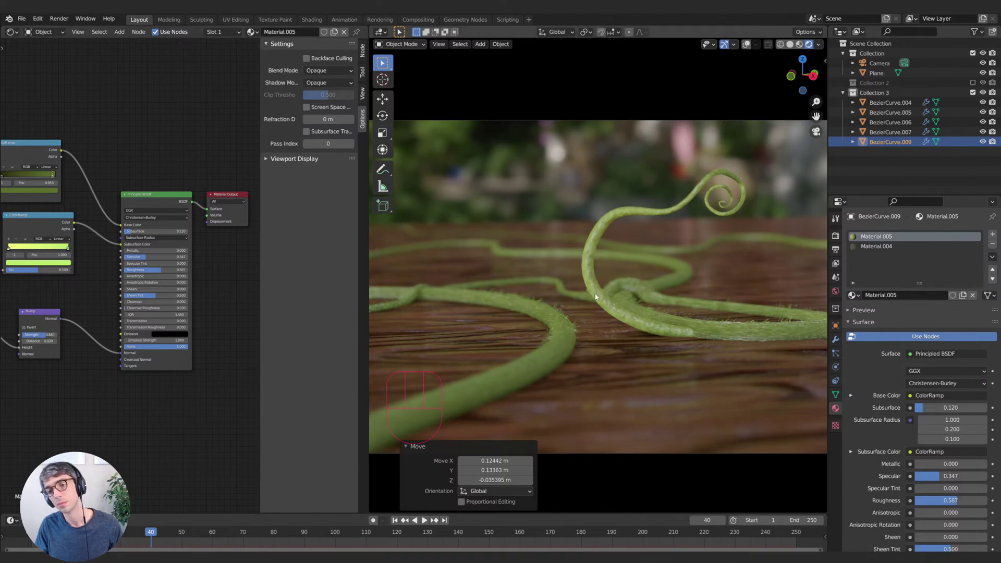
pyautogui.scroll(-1, 589, 308)
pyautogui.scroll(-2, 667, 299)
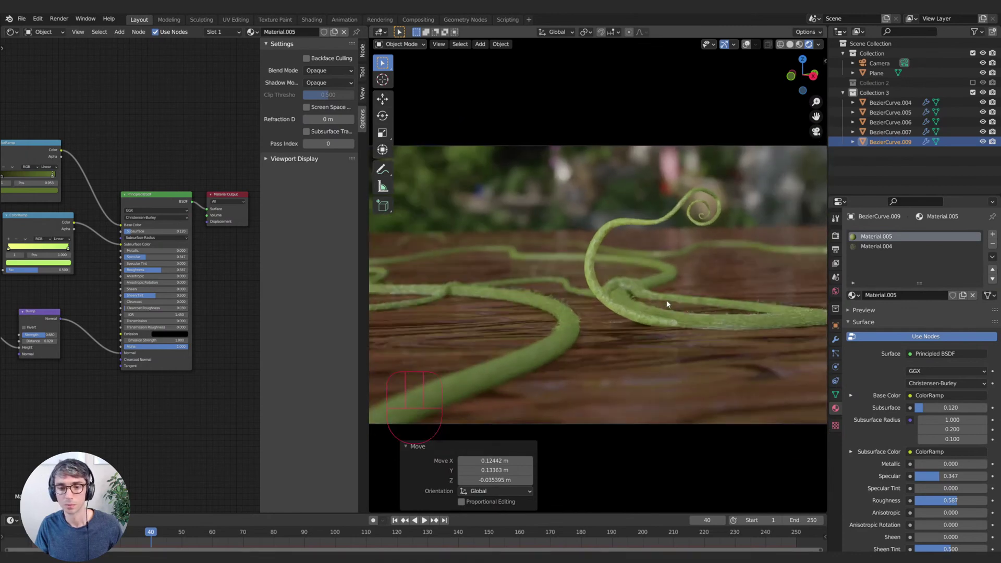
# - Duplicate the tendril and move the copy about -0.47 m in X and -0.54 m in Y
pyautogui.hotkey('shift', 'd')
pyautogui.rightClick(670, 295)
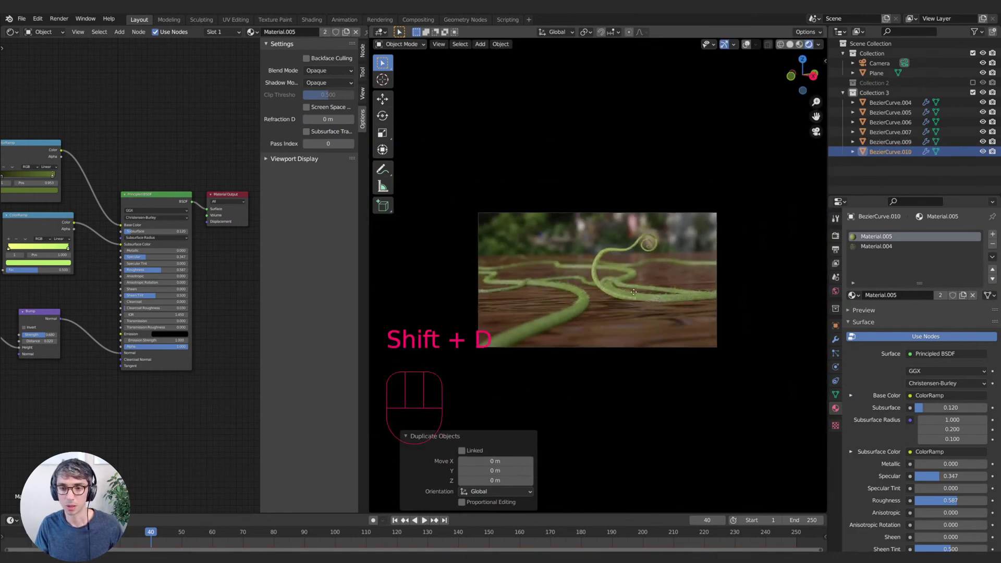
pyautogui.press('g')
pyautogui.click(573, 276)
# - Set the copied tendril's origin to its geometry and rotate it -61.5° about the global Z axis
pyautogui.press('r')
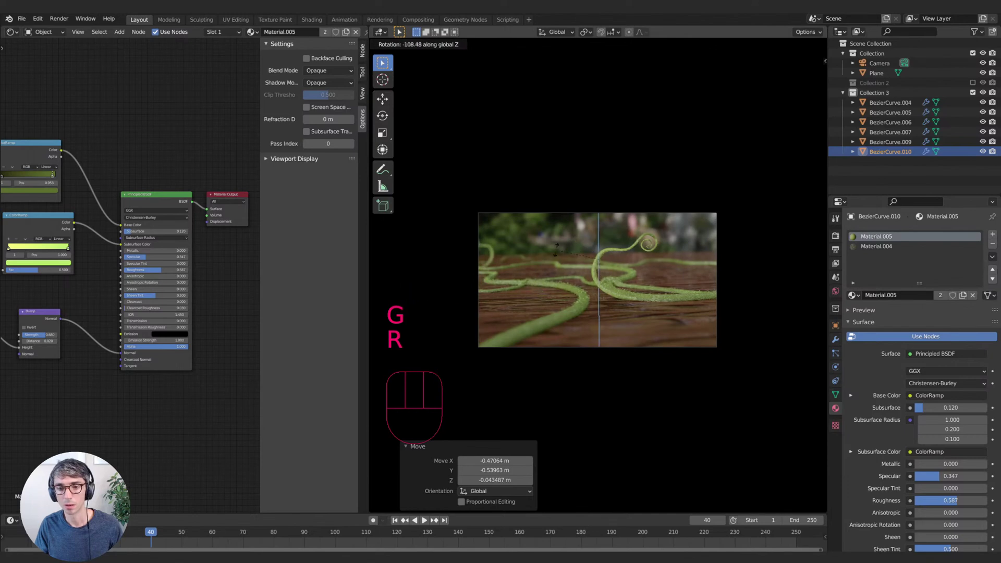
pyautogui.click(646, 262)
pyautogui.click(501, 43)
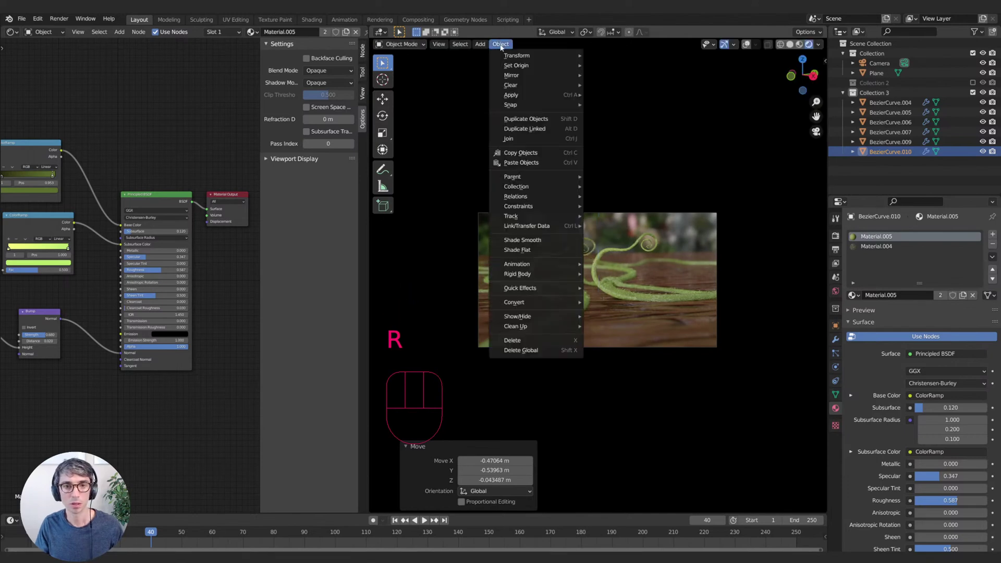
pyautogui.moveTo(508, 67); pyautogui.dragTo(613, 77)
pyautogui.press('r')
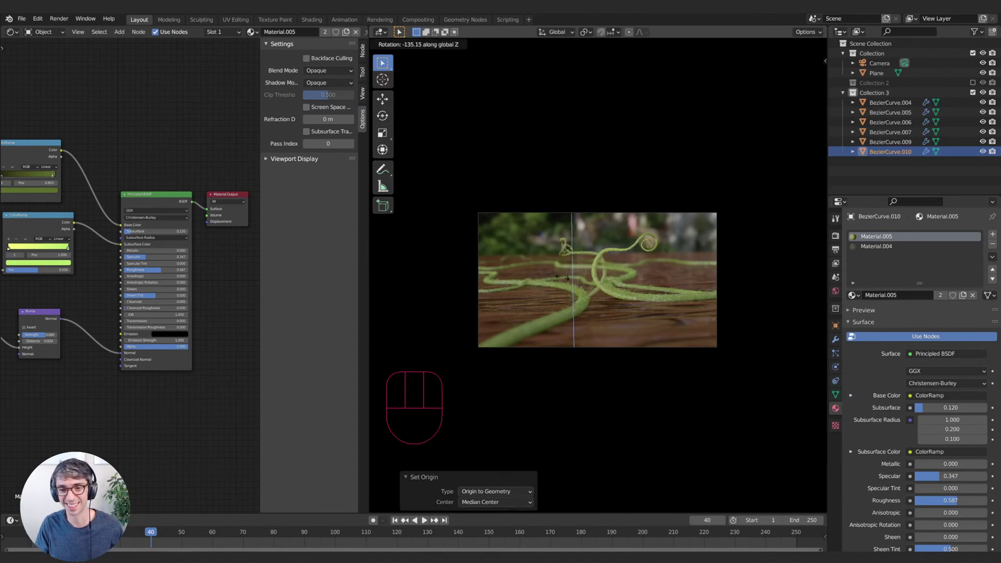
pyautogui.click(603, 273)
# - Move the copy horizontally about 1.68 m in X and -1.60 m in Y, and rotate it 141° about Z
pyautogui.press('g')
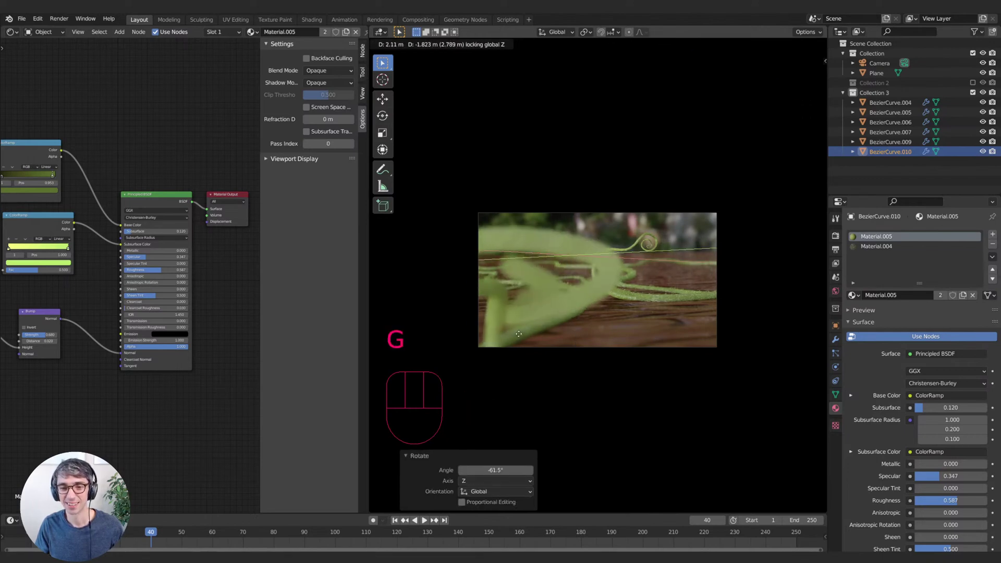
pyautogui.click(518, 311)
pyautogui.press('r')
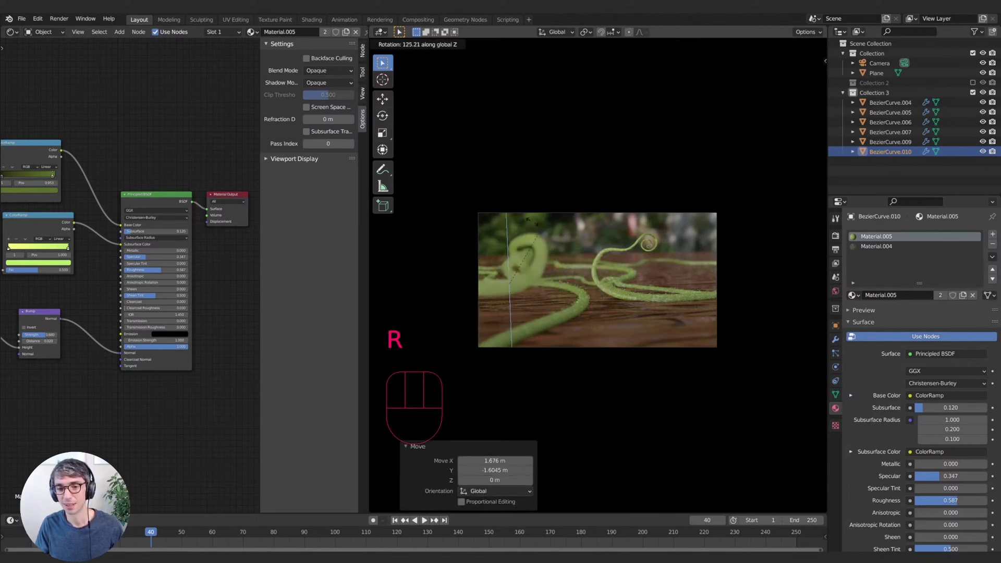
pyautogui.click(525, 220)
# - Nudge the copied tendril freely, and shift it horizontally about -0.68 m in X and 0.39 m in Y onto the left vines
pyautogui.press('g')
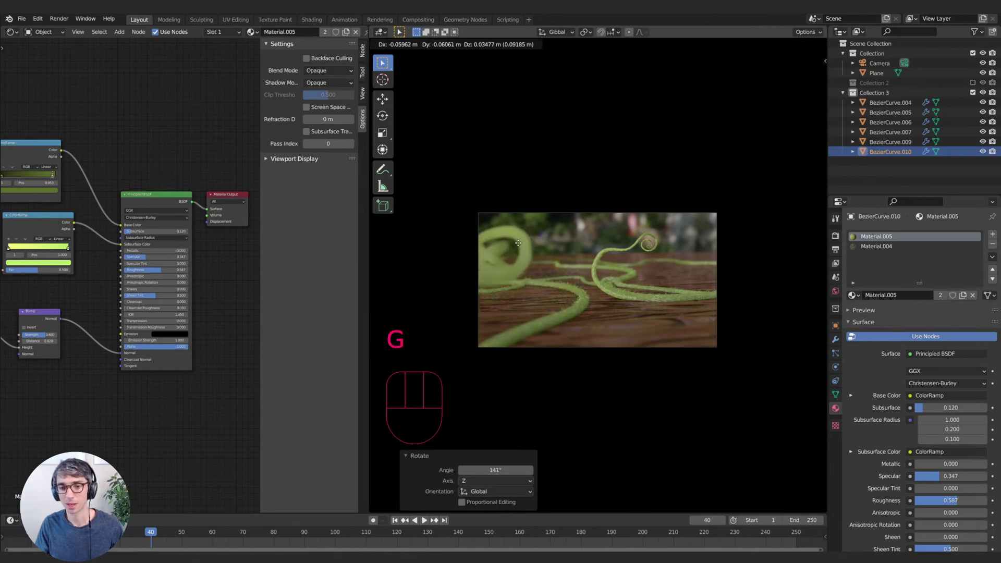
pyautogui.click(544, 287)
pyautogui.press('g')
pyautogui.hotkey('shift', 'z')
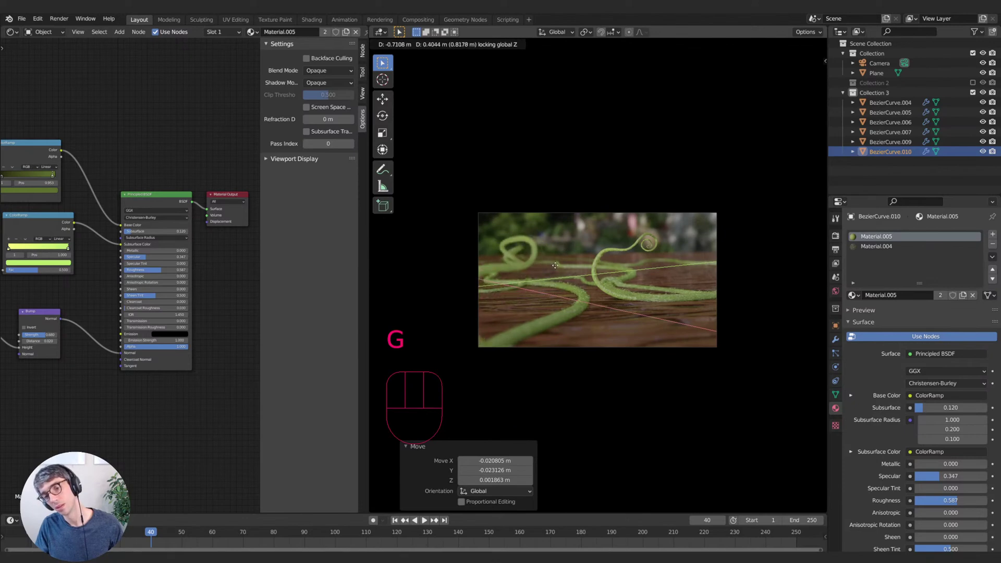
pyautogui.click(555, 266)
# - Duplicate the left tendril, place the new copy near the right edge of the camera frame, and rotate it about Z
pyautogui.hotkey('shift', 'd')
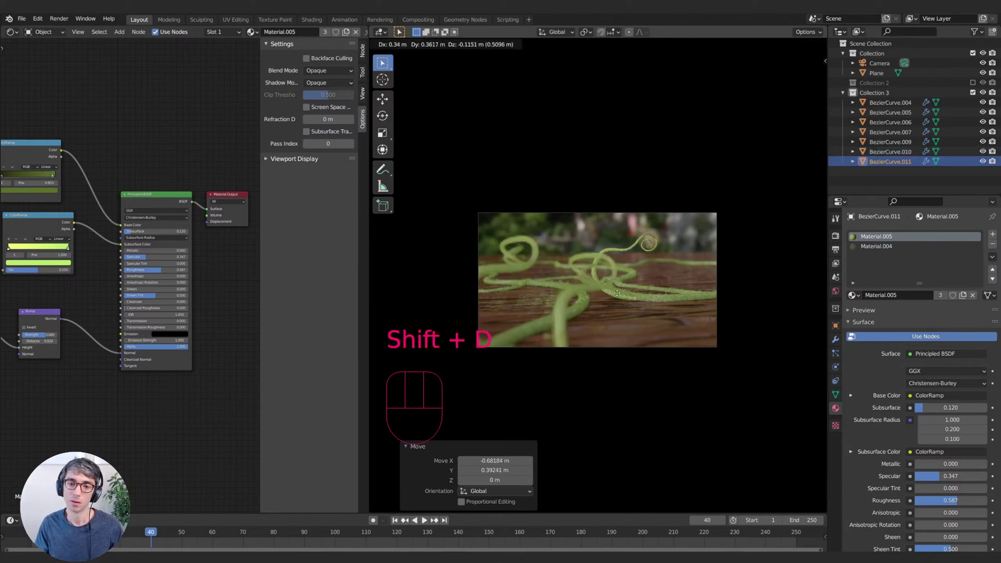
pyautogui.click(710, 291)
pyautogui.press('r')
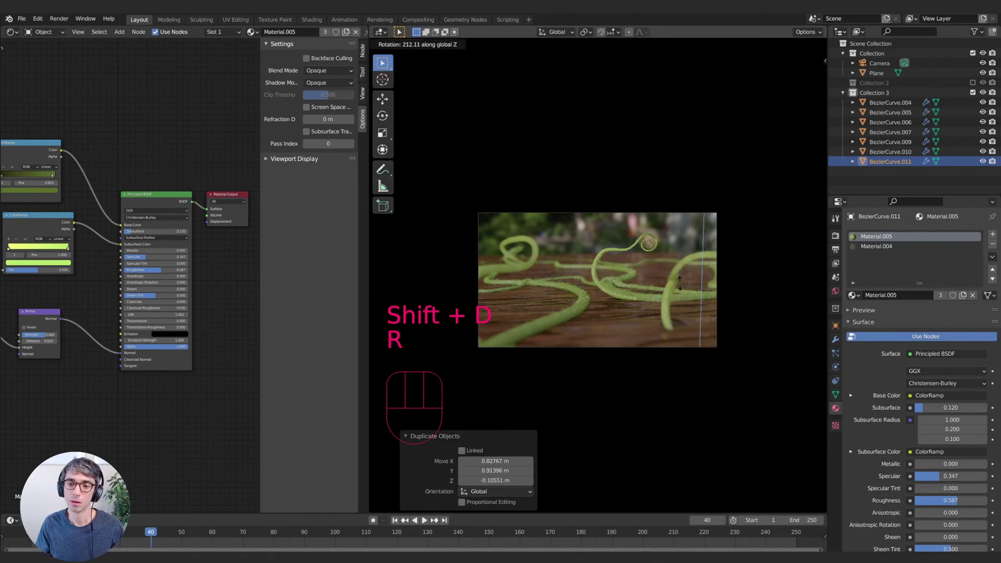
pyautogui.click(714, 290)
# - Nudge the new tendril freely, and slide it horizontally about -0.67 m in X and 1.16 m in Y
pyautogui.press('g')
pyautogui.click(716, 290)
pyautogui.press('g')
pyautogui.hotkey('shift', 'z')
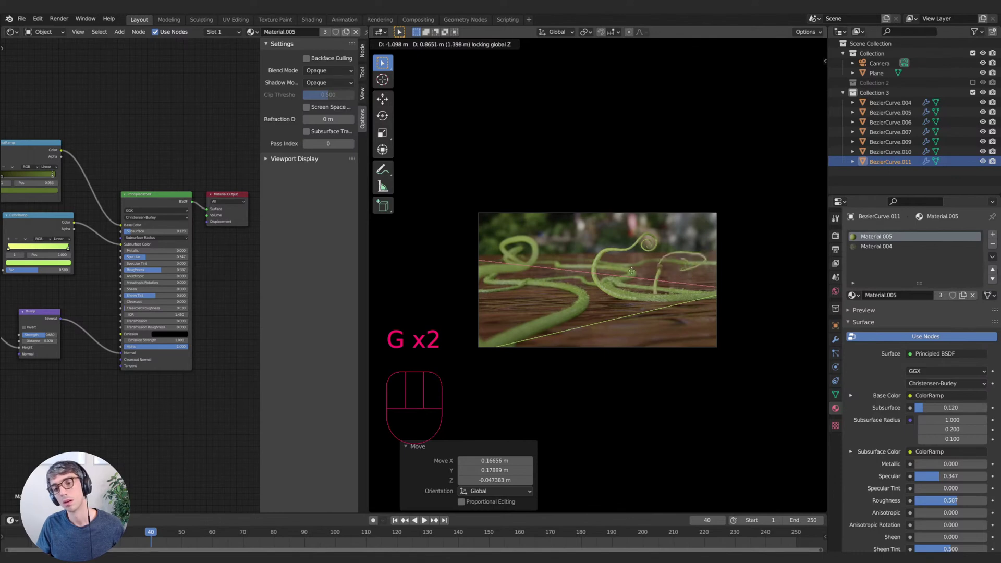
pyautogui.click(692, 272)
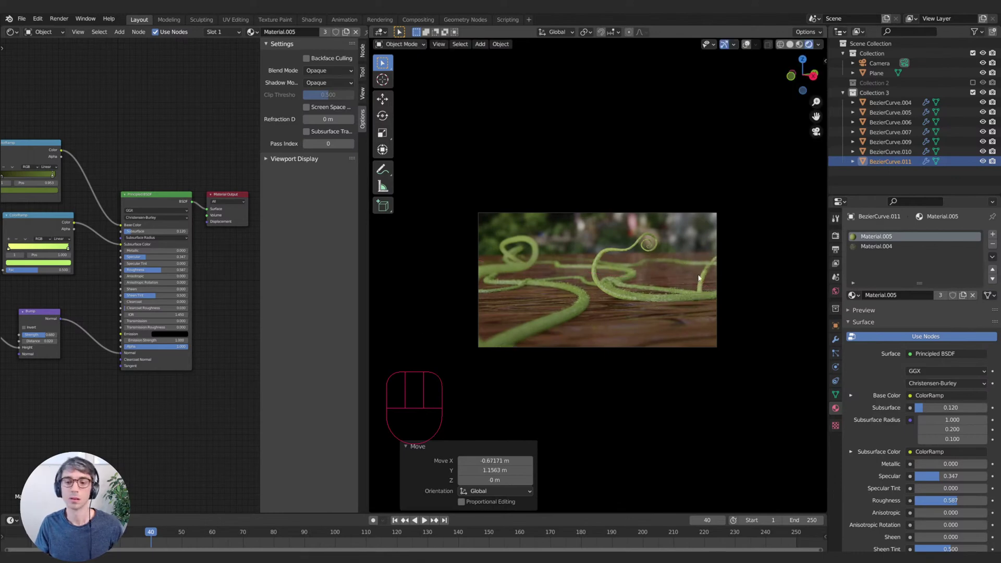
# - Rotate the right-hand tendril by -107° and move it onto the vine inside the right edge of the frame
pyautogui.press('r')
pyautogui.click(710, 267)
pyautogui.press('g')
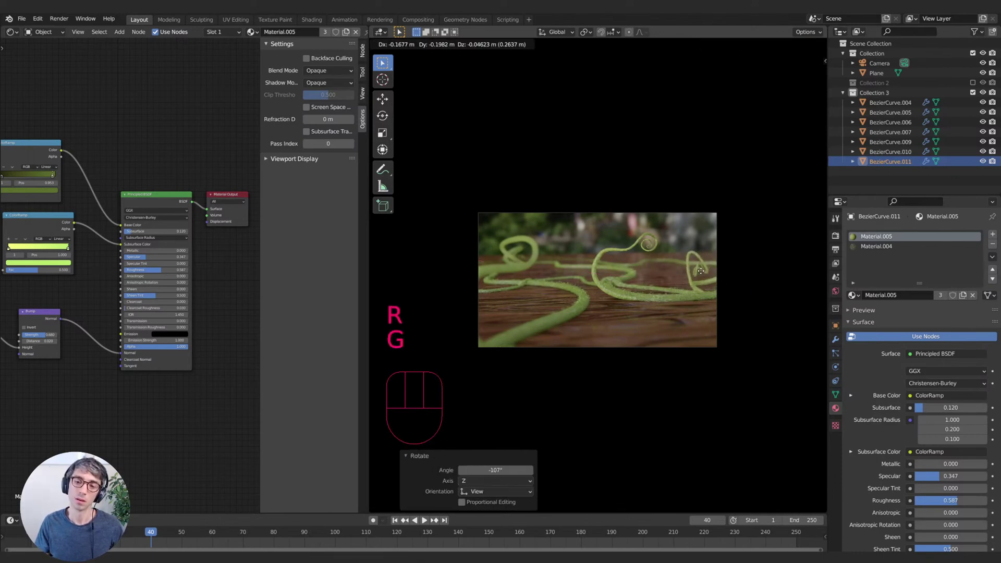
pyautogui.click(714, 277)
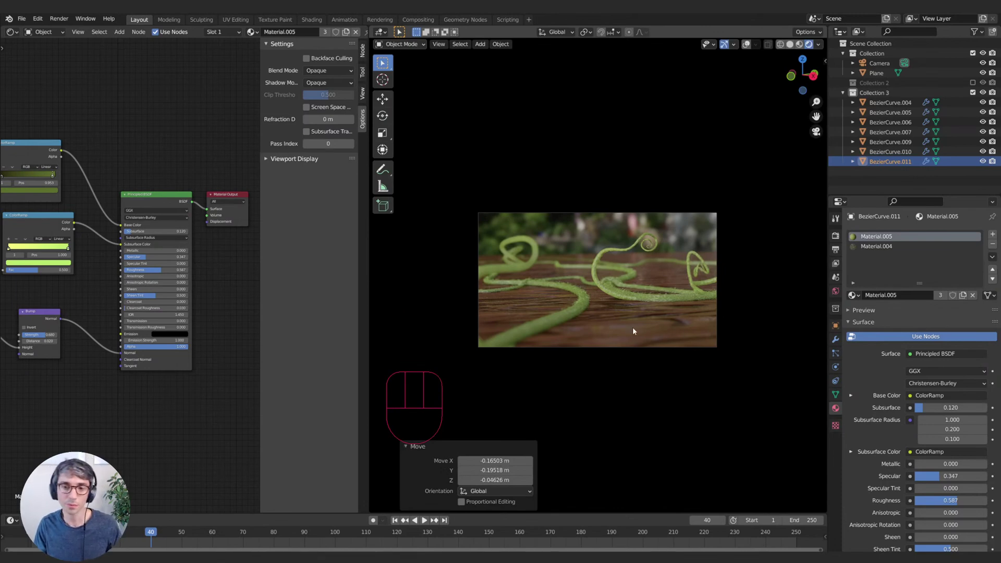
# - Lock the camera to the view, reframe the shot closer around the main tendril, and release the lock
pyautogui.press('q')
pyautogui.keyDown('shift'); pyautogui.moveTo(656, 263); pyautogui.dragTo(642, 286, button='middle'); pyautogui.keyUp('shift')
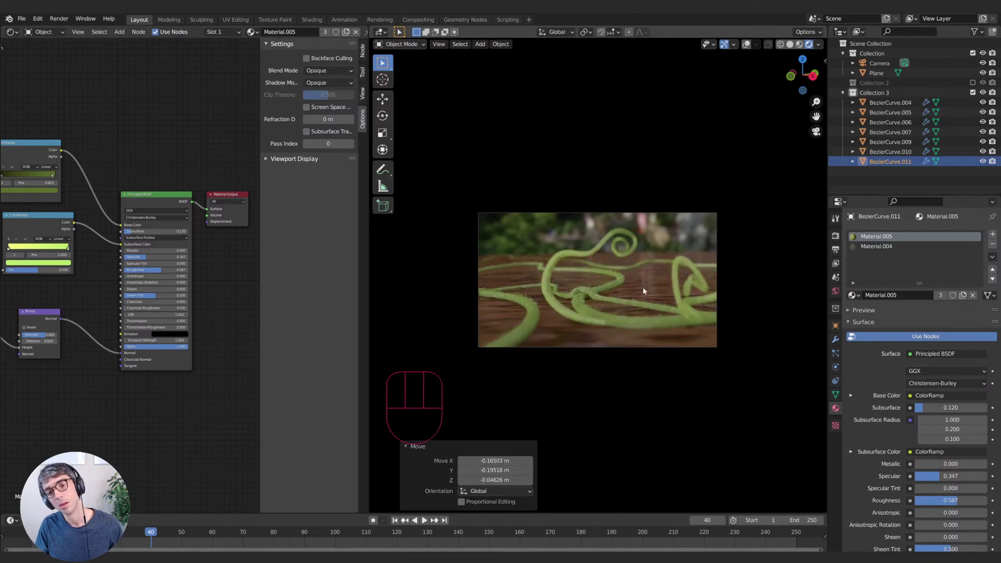
pyautogui.press('q')
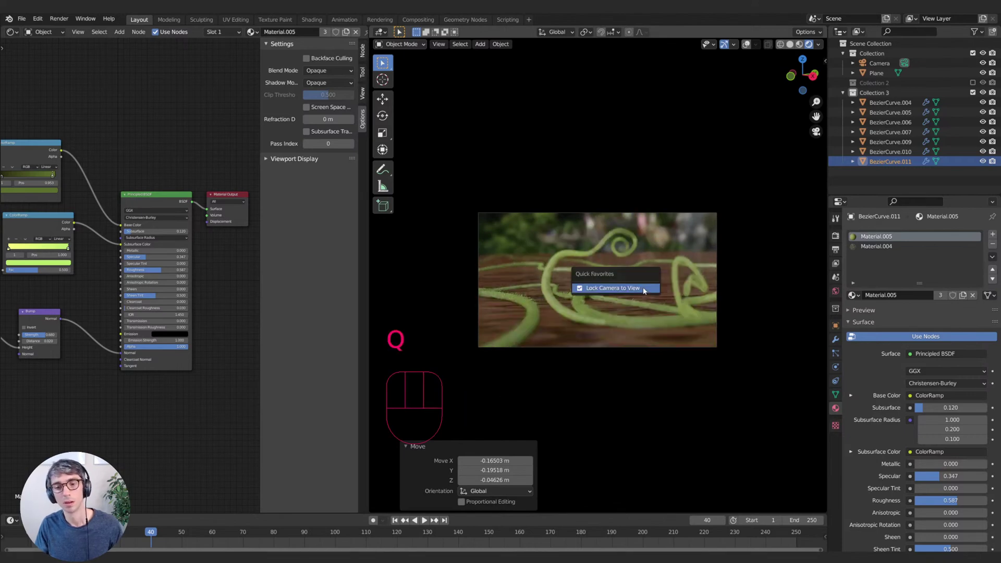
pyautogui.click(643, 286)
pyautogui.keyDown('shift'); pyautogui.moveTo(643, 287); pyautogui.dragTo(648, 257, button='middle'); pyautogui.keyUp('shift')
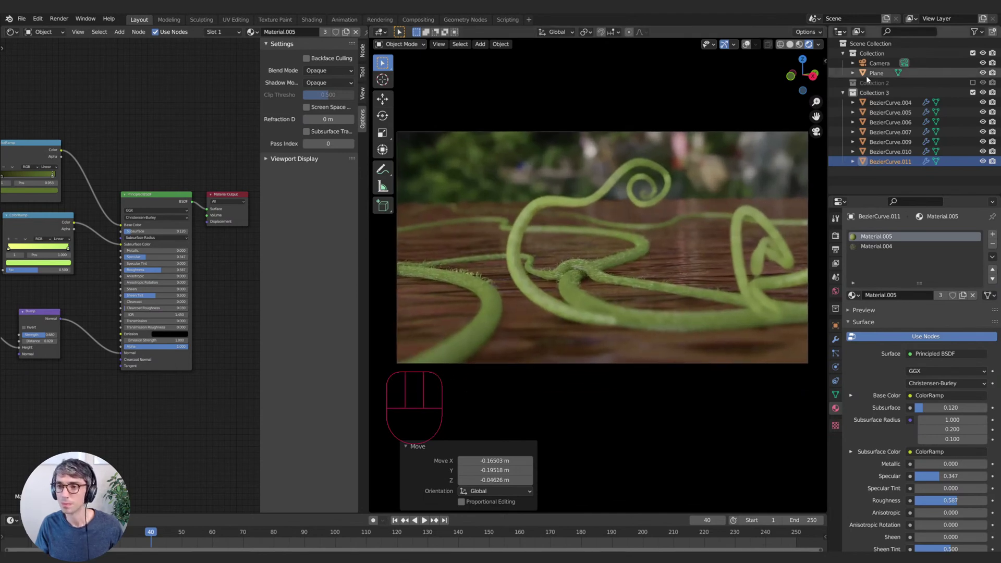
# - Set the camera's depth-of-field focus distance to 2.7 m and its f-stop to 1.7
pyautogui.click(879, 63)
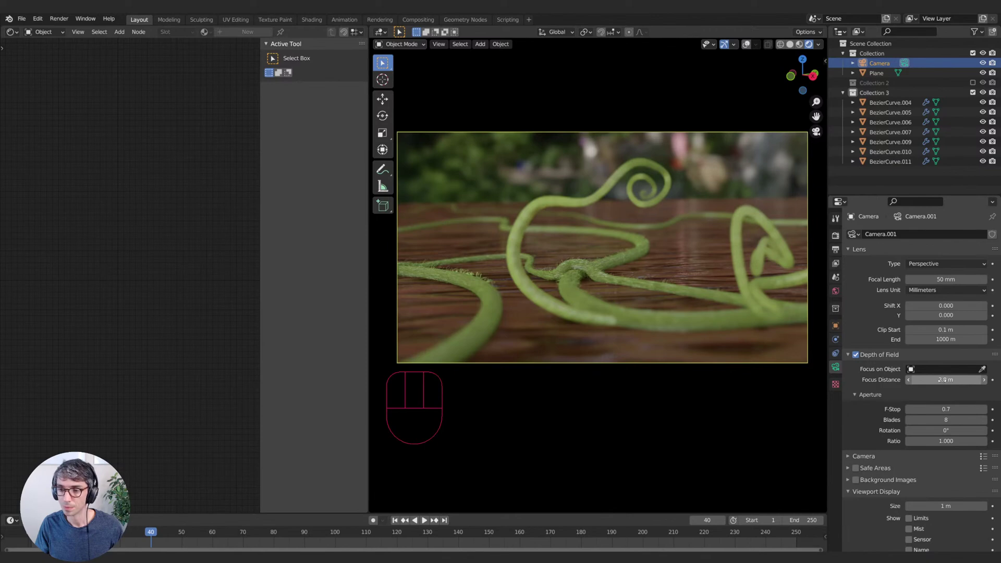
pyautogui.moveTo(943, 380); pyautogui.dragTo(965, 379)
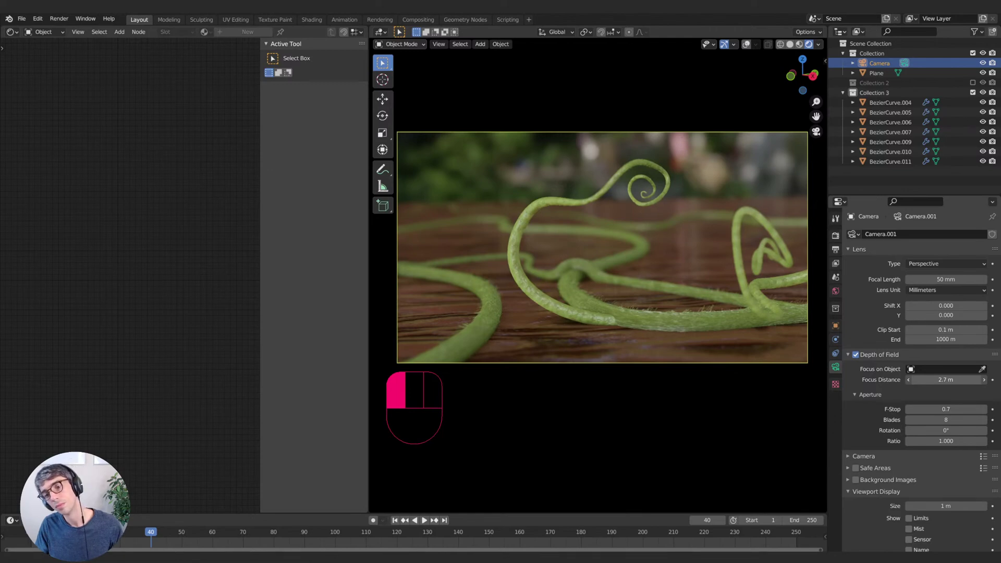
pyautogui.moveTo(966, 380); pyautogui.dragTo(965, 379)
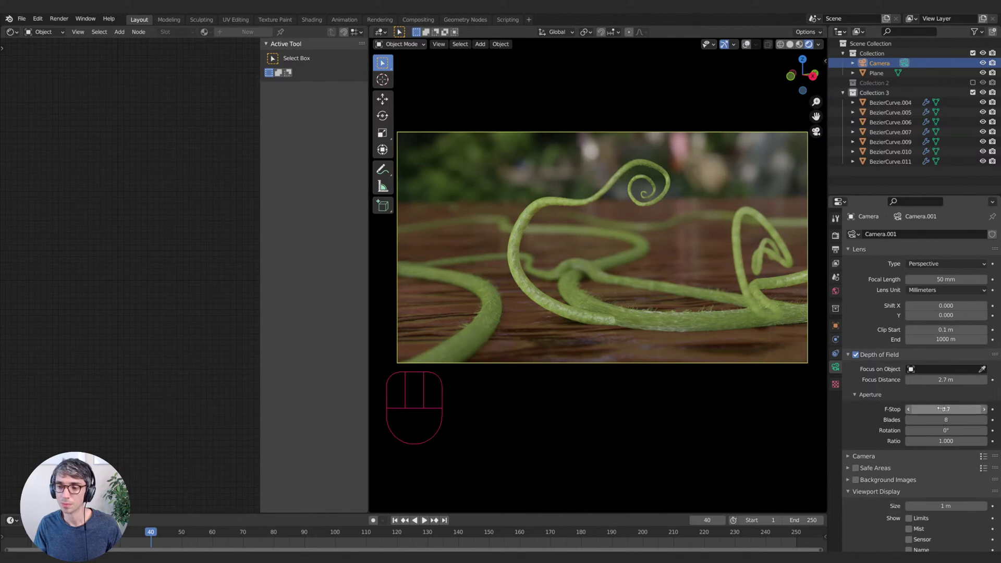
pyautogui.moveTo(944, 409); pyautogui.dragTo(962, 409)
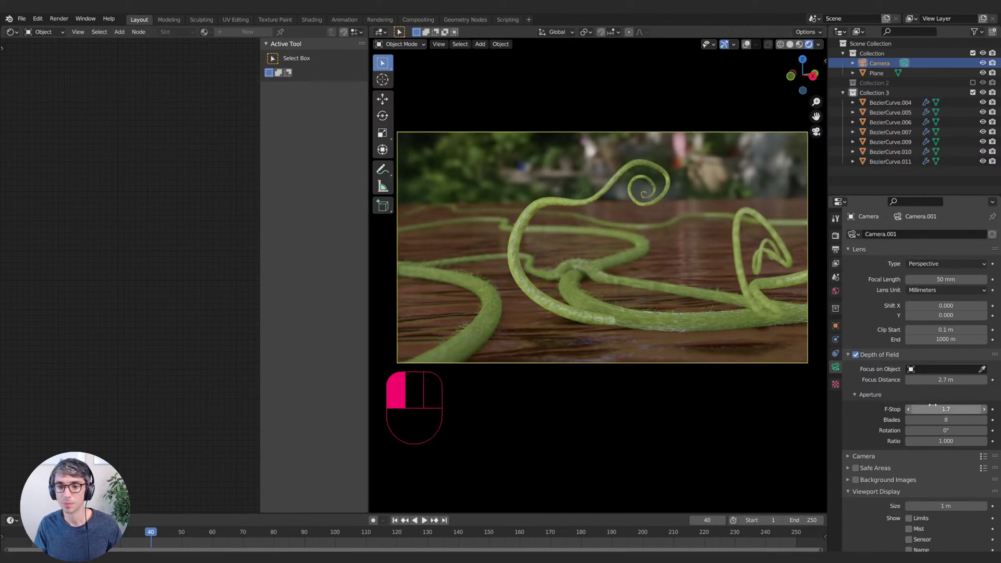
# - Return to the camera view, lock the camera to the view, and move the framing closer to the main tendril
pyautogui.keyDown('shift'); pyautogui.moveTo(618, 297); pyautogui.dragTo(608, 300, button='middle'); pyautogui.keyUp('shift')
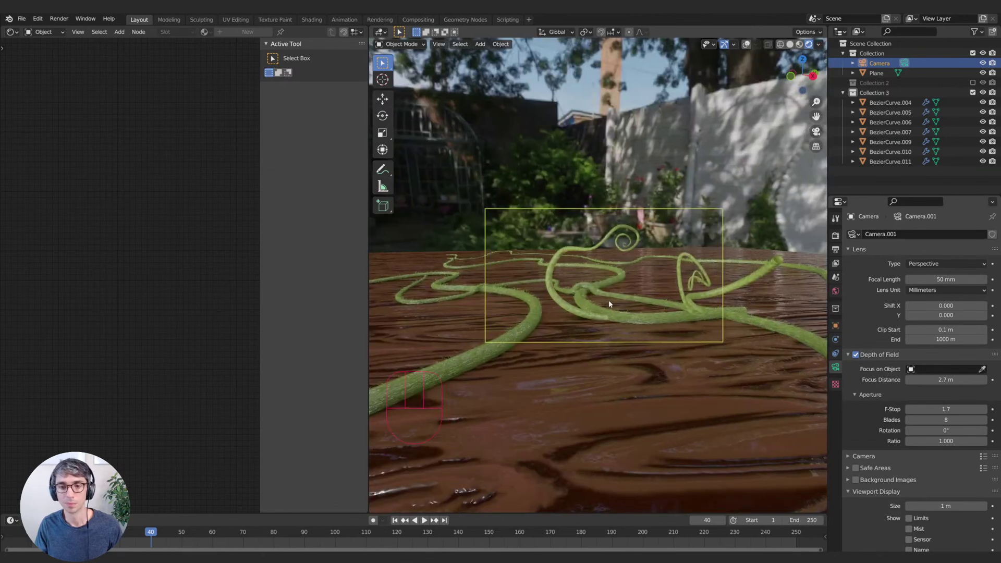
pyautogui.press('KP_0')
pyautogui.press('q')
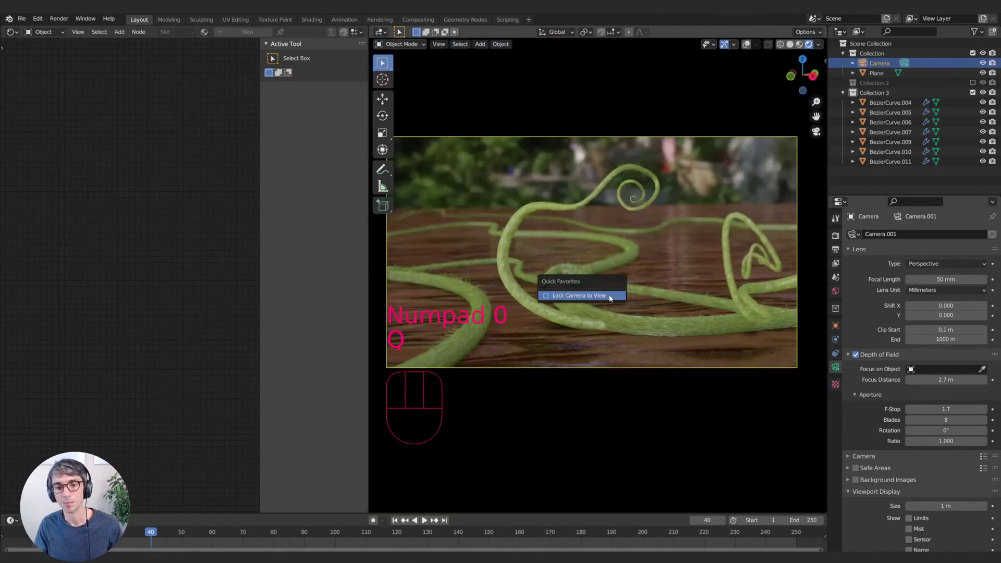
pyautogui.click(608, 296)
pyautogui.press('shift')
pyautogui.moveTo(662, 311)
pyautogui.keyDown('shift'); pyautogui.mouseDown(button='middle')
pyautogui.moveTo(655, 341)
pyautogui.moveTo(640, 313)
pyautogui.moveTo(662, 295)
pyautogui.moveTo(675, 307)
pyautogui.moveTo(692, 298)
pyautogui.moveTo(653, 312)
pyautogui.moveTo(618, 299)
pyautogui.moveTo(650, 303)
pyautogui.mouseUp(button='middle'); pyautogui.keyUp('shift')
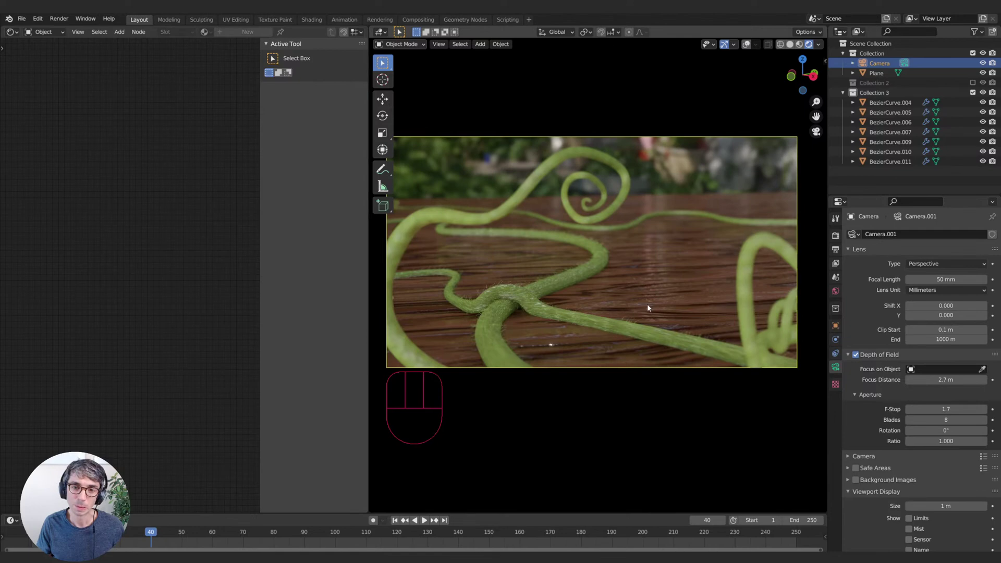
# - Set the camera's focus distance to 2.5 m and pull the framing back to include both tendrils
pyautogui.moveTo(946, 380)
pyautogui.mouseDown()
pyautogui.moveTo(917, 379)
pyautogui.moveTo(930, 380)
pyautogui.mouseUp()
pyautogui.scroll(-2, 646, 292)
pyautogui.keyDown('shift'); pyautogui.moveTo(622, 292); pyautogui.dragTo(632, 293, button='middle'); pyautogui.keyUp('shift')
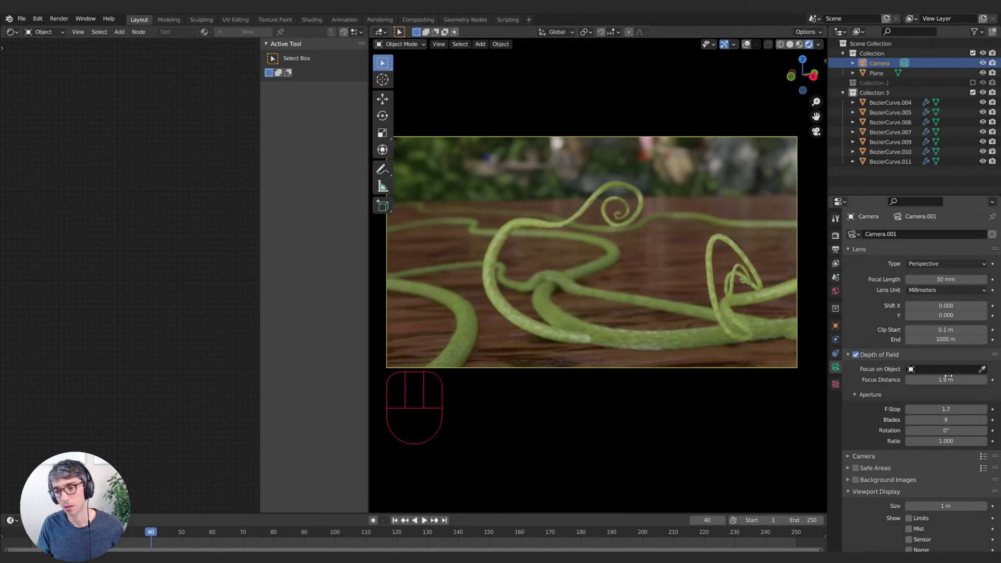
pyautogui.moveTo(933, 380); pyautogui.dragTo(941, 380)
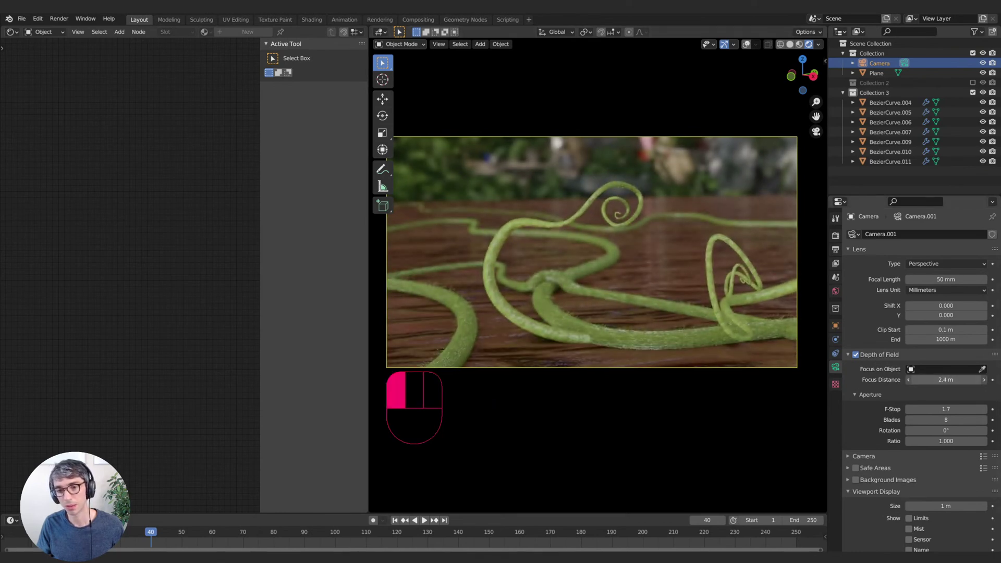
pyautogui.keyDown('shift'); pyautogui.moveTo(600, 309); pyautogui.dragTo(651, 306, button='middle'); pyautogui.keyUp('shift')
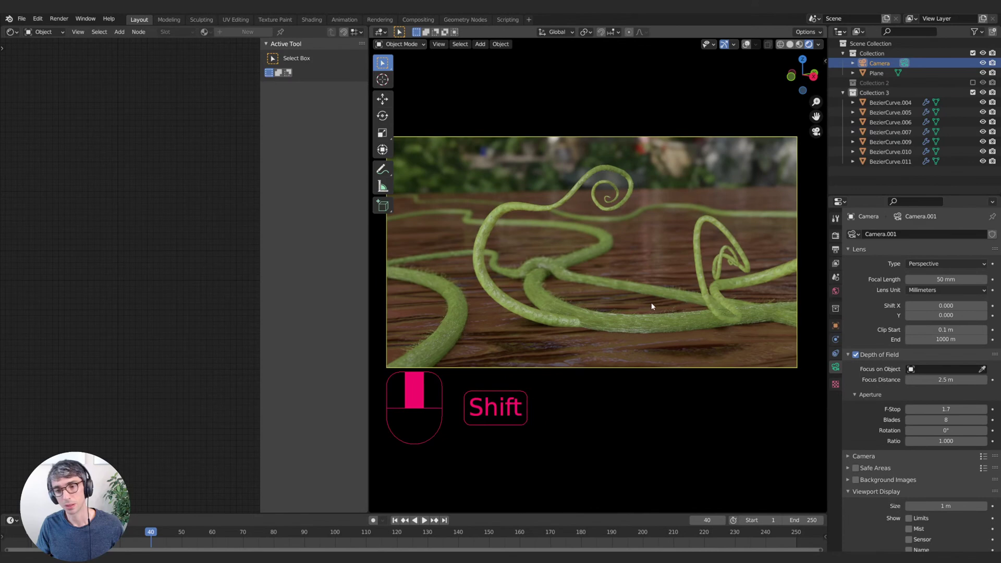
# - Set the camera's focal length to 24 mm and reframe the vines in a wider, more distant shot
pyautogui.click(952, 280)
pyautogui.write('24')
pyautogui.press('Return')
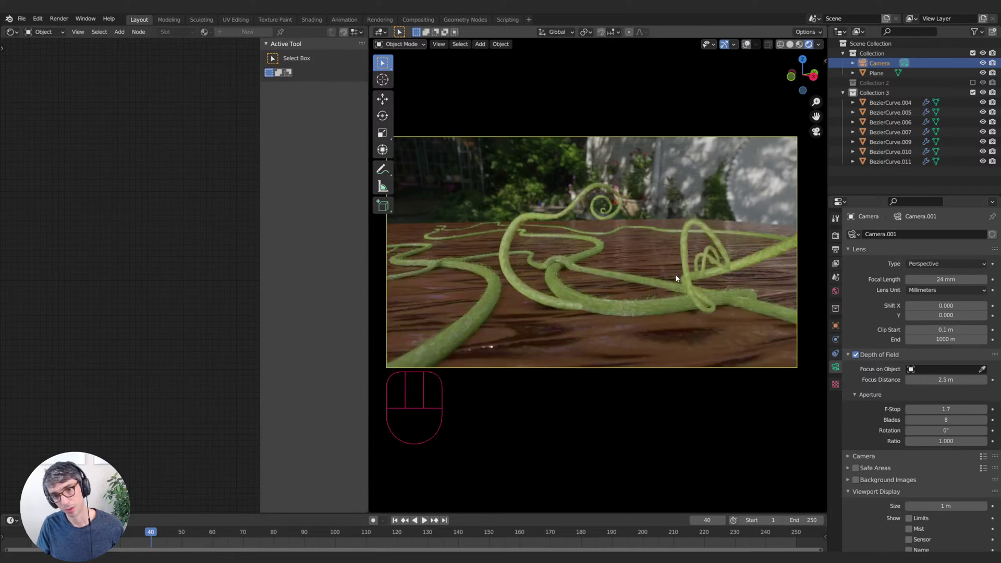
pyautogui.scroll(5, 677, 277)
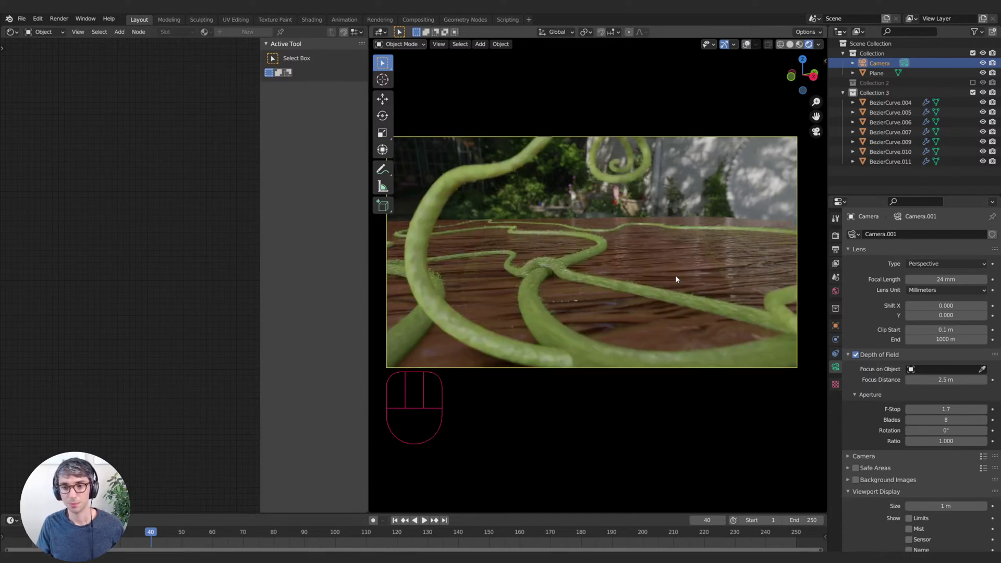
pyautogui.scroll(-3, 678, 277)
pyautogui.keyDown('shift'); pyautogui.moveTo(679, 277); pyautogui.dragTo(731, 305, button='middle'); pyautogui.keyUp('shift')
pyautogui.scroll(-3, 693, 288)
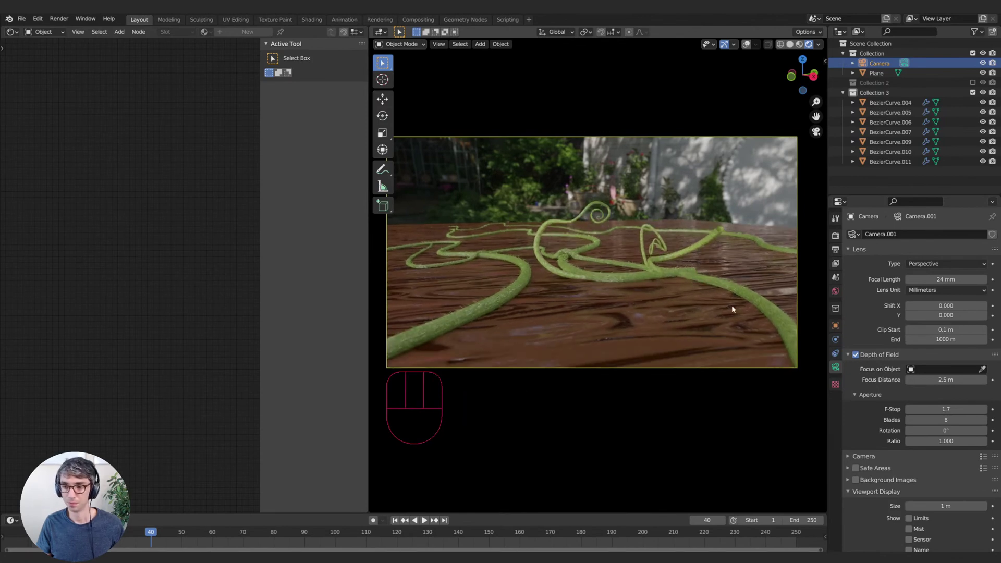
# - Set the camera's f-stop to 0.3 and pull the view farther back from the tendrils
pyautogui.moveTo(951, 409); pyautogui.dragTo(913, 409)
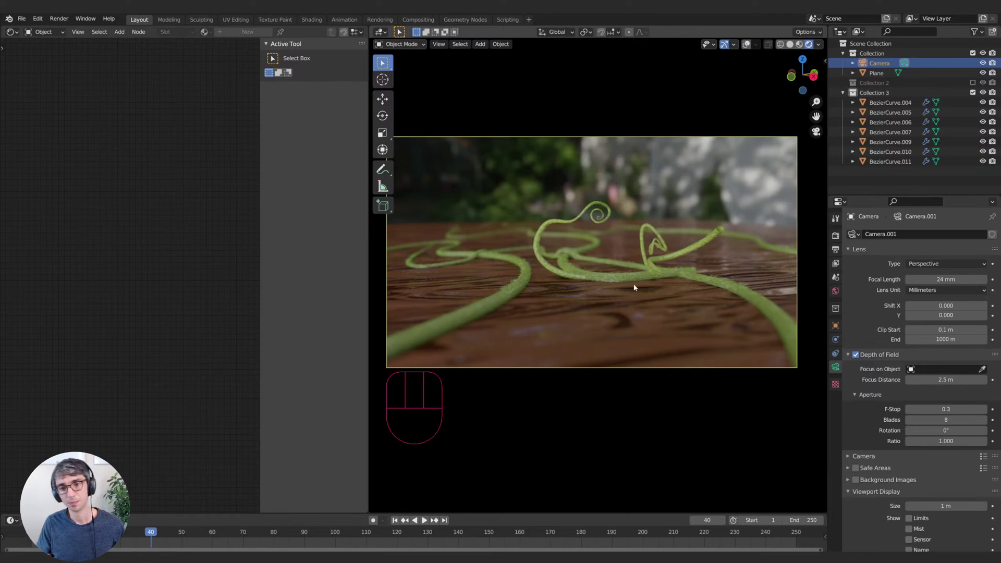
pyautogui.keyDown('shift'); pyautogui.moveTo(619, 276); pyautogui.dragTo(620, 285, button='middle'); pyautogui.keyUp('shift')
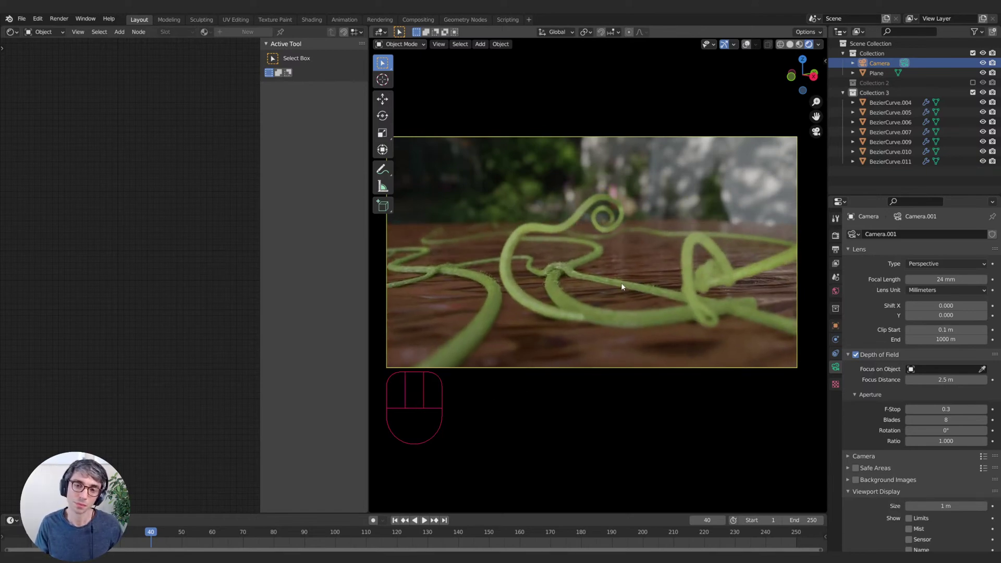
pyautogui.scroll(-5, 620, 285)
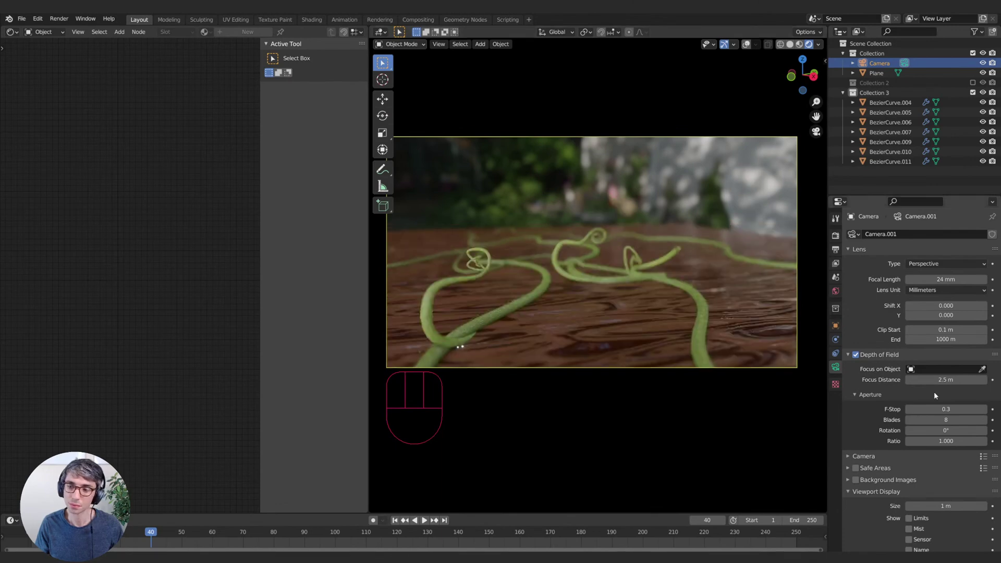
# - Set the focal length to 108 mm, f-stop to 0.9 and focus distance to 3.9 m, and pull the camera back along its local Z axis
pyautogui.moveTo(946, 280); pyautogui.dragTo(971, 280)
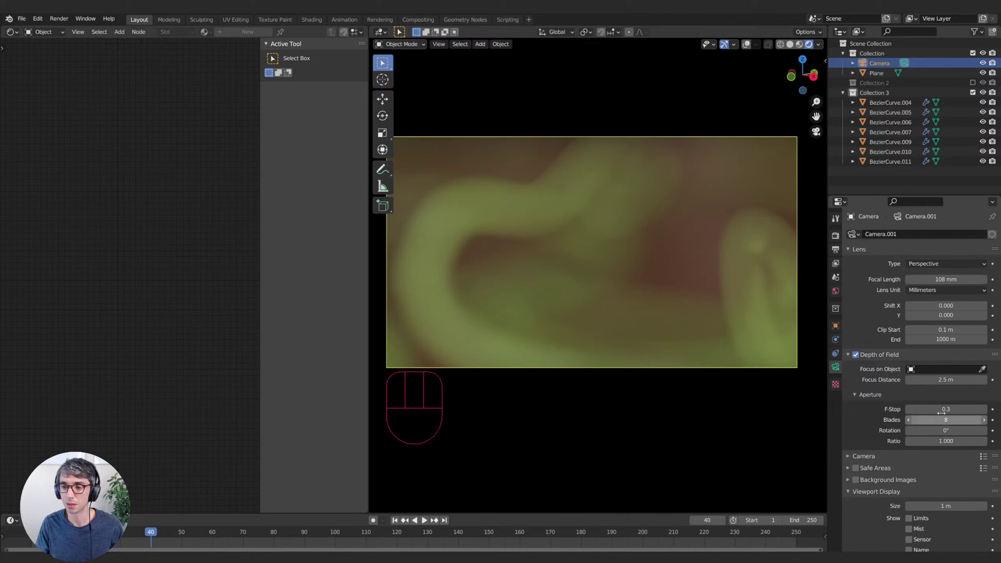
pyautogui.moveTo(946, 409); pyautogui.dragTo(968, 379)
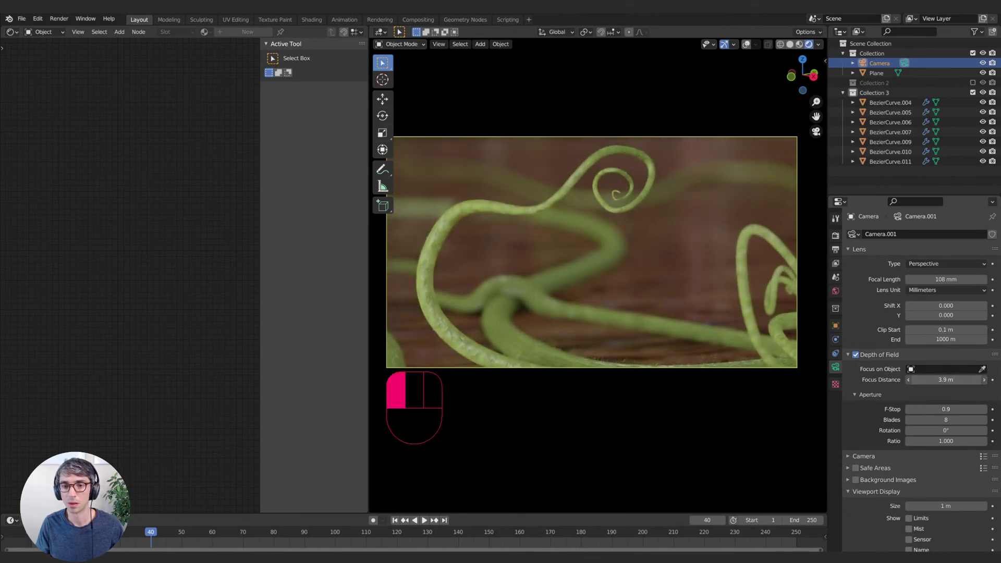
pyautogui.press('g')
pyautogui.press('z')
pyautogui.press('z')
pyautogui.click(655, 314)
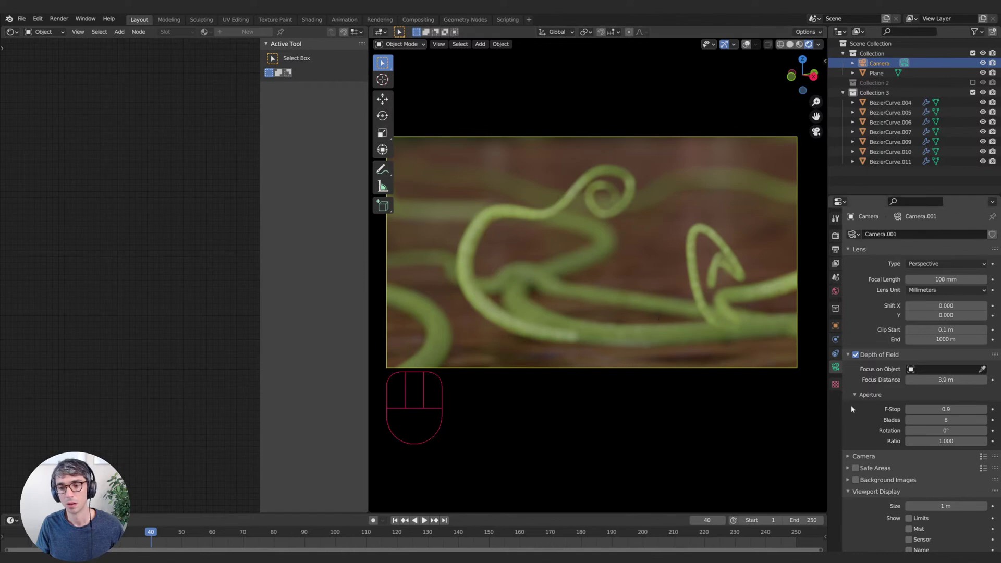
# - Set the camera's focus distance to 5.4 m and shift the framing slightly
pyautogui.moveTo(945, 380); pyautogui.dragTo(991, 380)
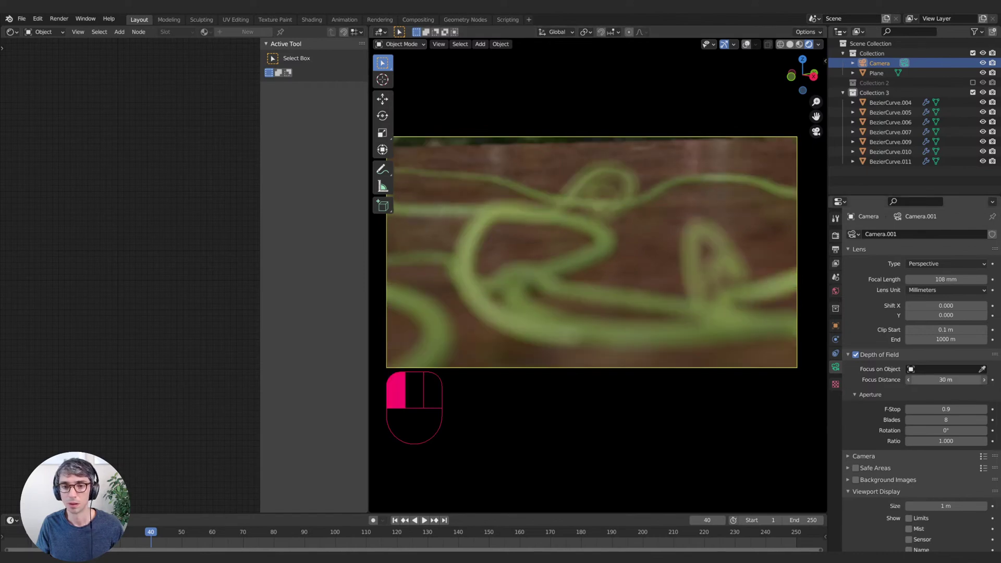
pyautogui.click(946, 379)
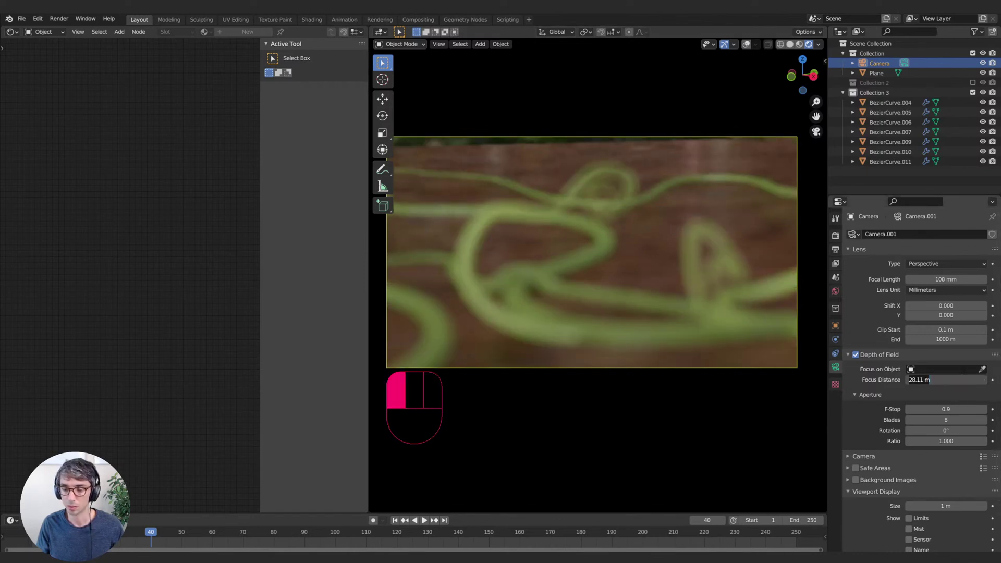
pyautogui.write('3')
pyautogui.press('Return')
pyautogui.click(965, 372)
pyautogui.press('Escape')
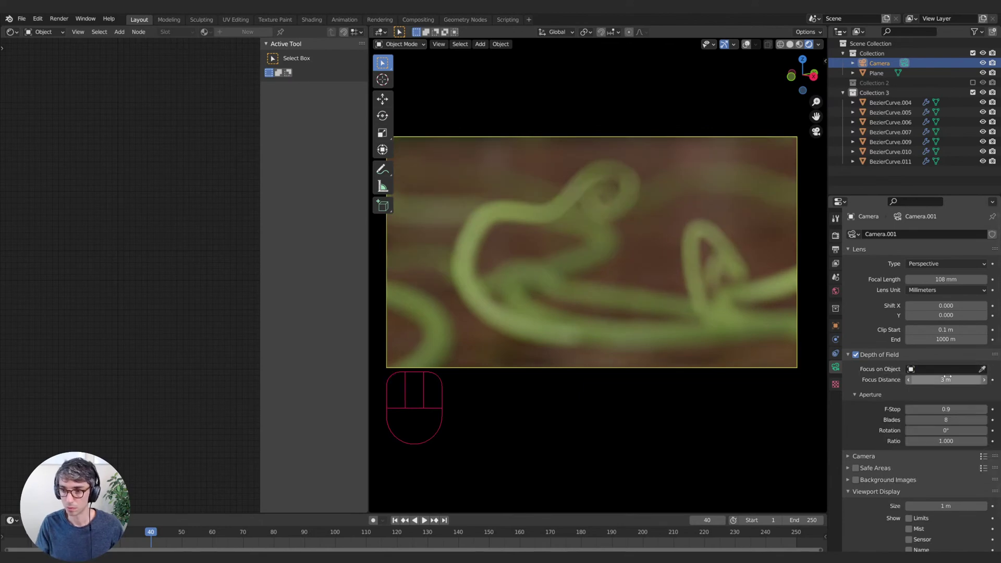
pyautogui.moveTo(947, 377)
pyautogui.mouseDown()
pyautogui.moveTo(919, 380)
pyautogui.moveTo(938, 382)
pyautogui.moveTo(930, 382)
pyautogui.mouseUp()
pyautogui.keyDown('shift'); pyautogui.moveTo(566, 267); pyautogui.dragTo(569, 283, button='middle'); pyautogui.keyUp('shift')
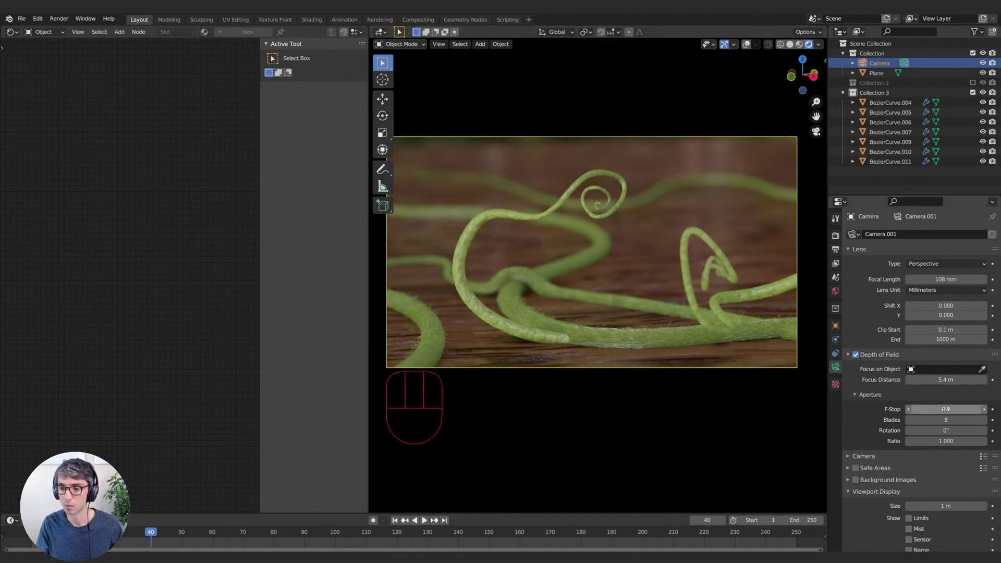
# - Set the camera's f-stop to 2.6 and reframe the main tendril so the blurred background shows above the table
pyautogui.moveTo(939, 410)
pyautogui.mouseDown()
pyautogui.moveTo(957, 409)
pyautogui.moveTo(940, 410)
pyautogui.mouseUp()
pyautogui.moveTo(557, 283); pyautogui.dragTo(576, 282, button='middle')
pyautogui.keyDown('shift'); pyautogui.moveTo(576, 281); pyautogui.dragTo(679, 282, button='middle'); pyautogui.keyUp('shift')
pyautogui.scroll(2, 614, 297)
pyautogui.scroll(-2, 621, 307)
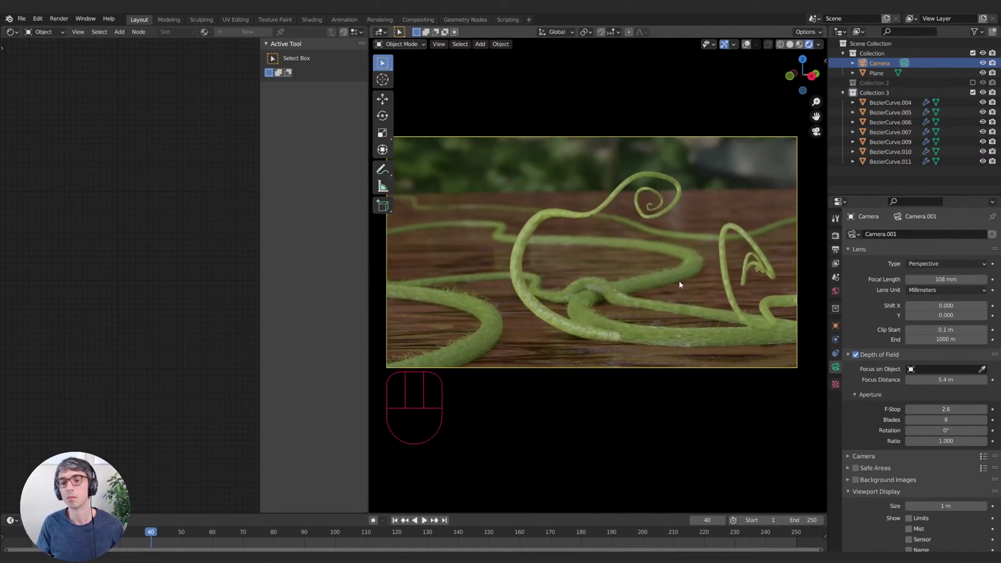
# - Lower the bump strength of the main tendril's material and set its subsurface to 0.149
pyautogui.click(653, 214)
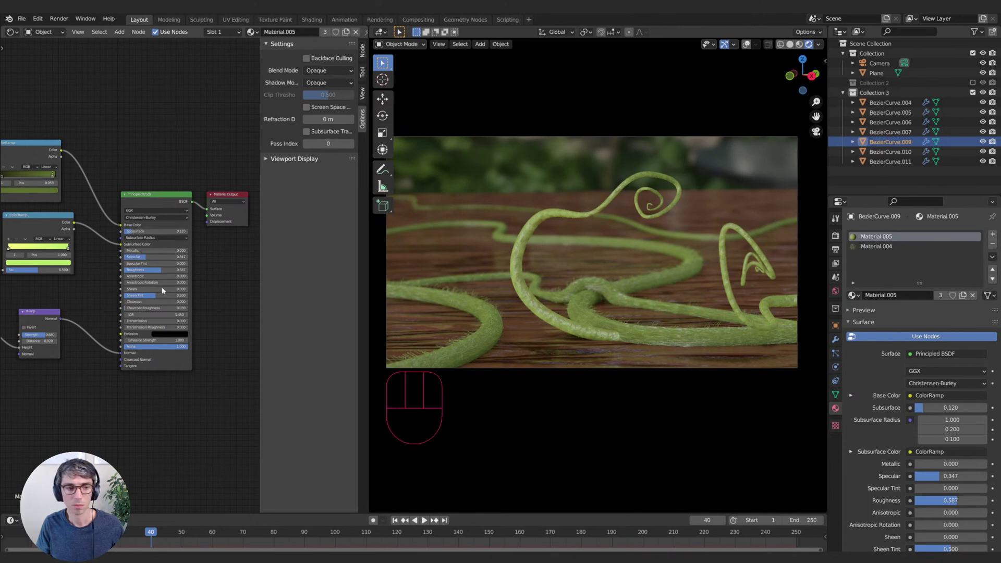
pyautogui.moveTo(39, 334); pyautogui.dragTo(31, 334)
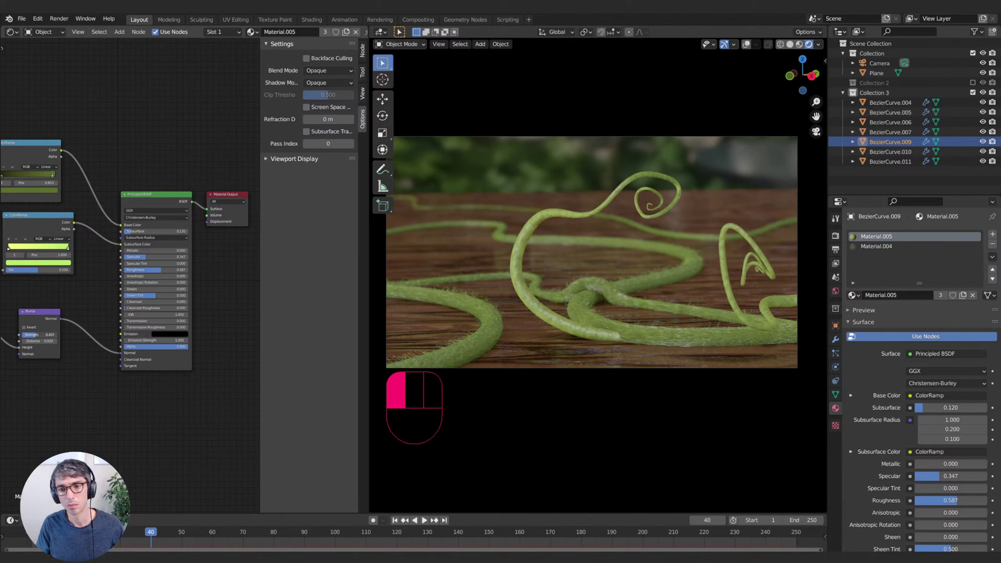
pyautogui.moveTo(31, 334); pyautogui.dragTo(90, 291)
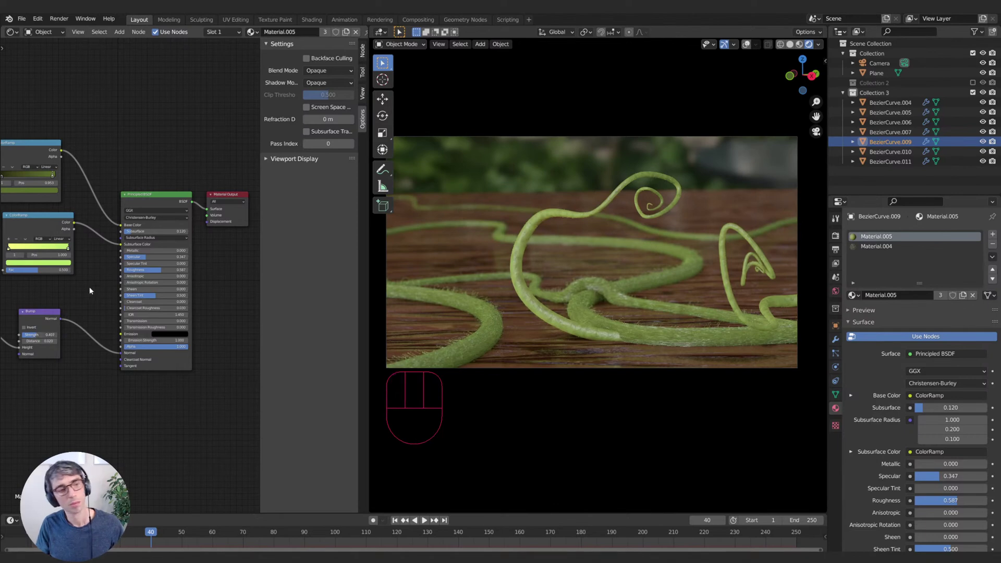
pyautogui.moveTo(151, 231); pyautogui.dragTo(157, 231)
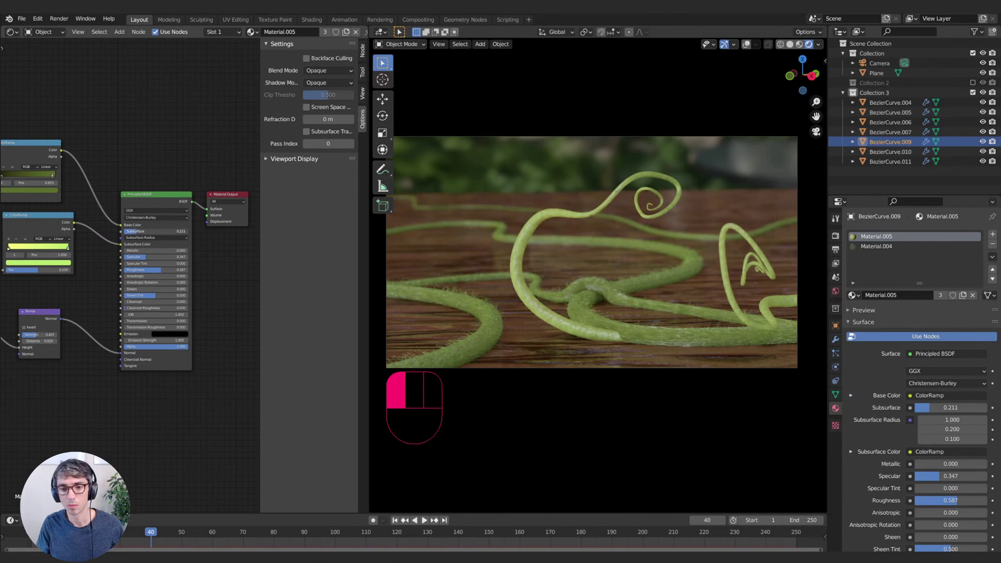
# - Set the subsurface of the thick vine's material to 0.171
pyautogui.click(643, 346)
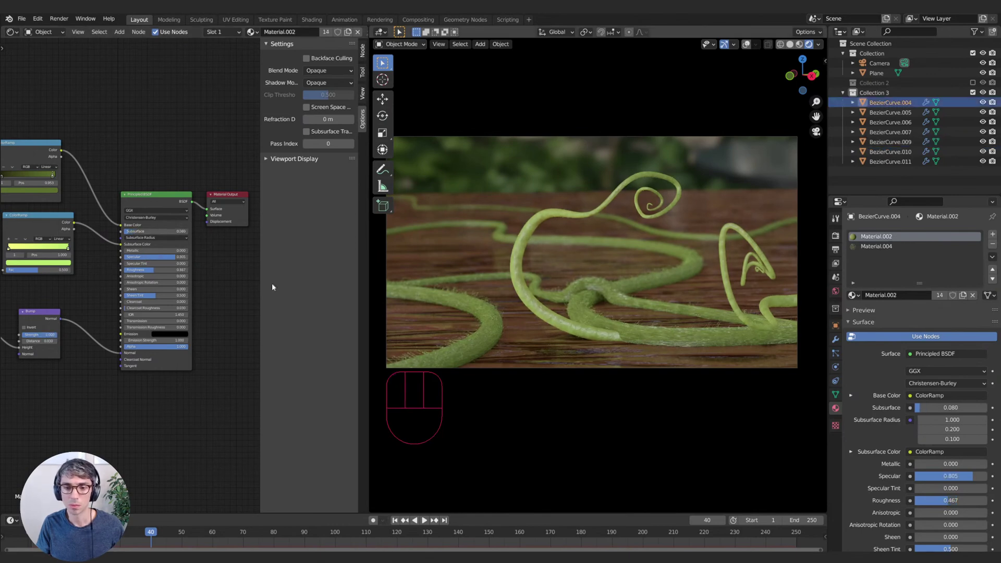
pyautogui.moveTo(134, 231); pyautogui.dragTo(151, 231)
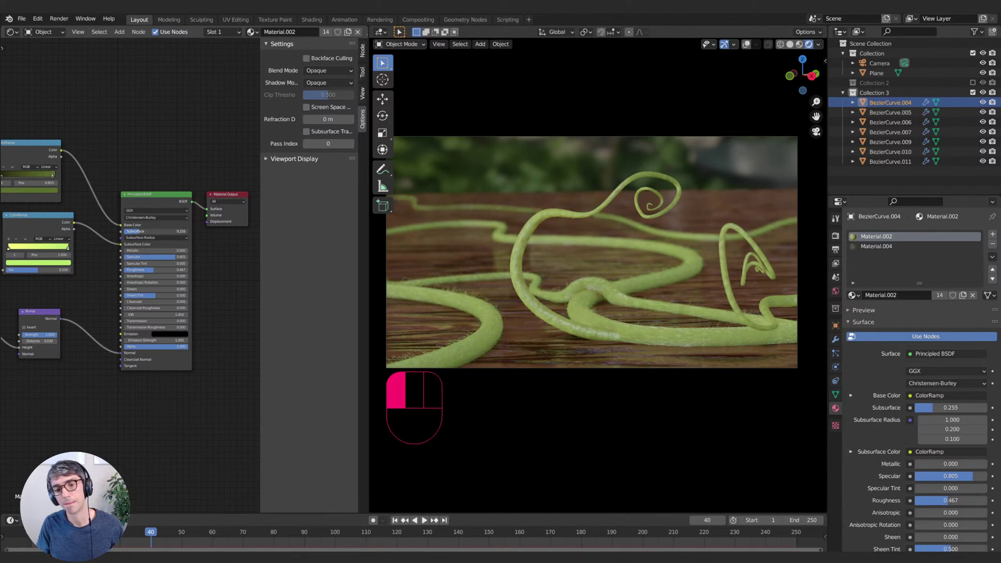
pyautogui.moveTo(162, 231); pyautogui.dragTo(124, 231)
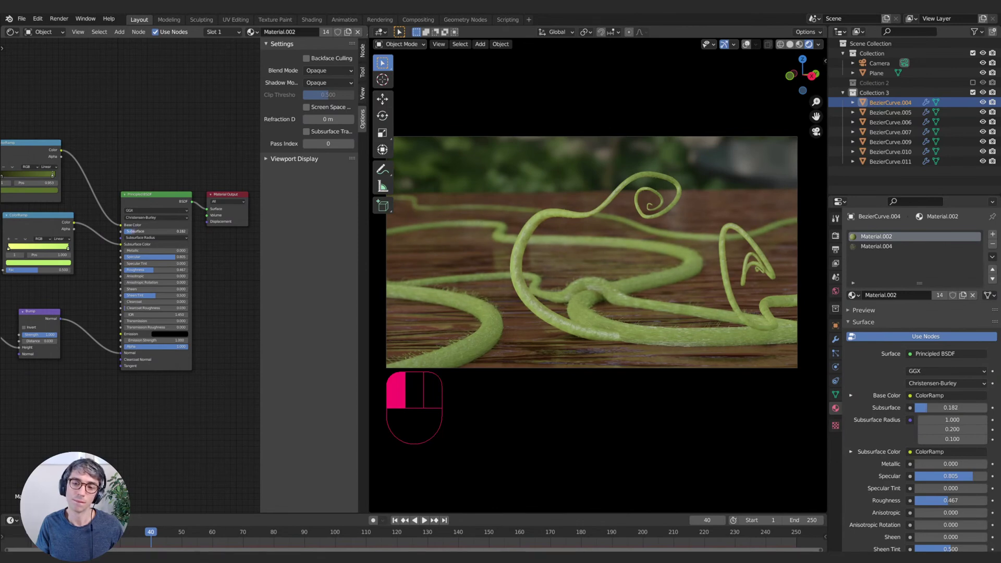
pyautogui.moveTo(134, 231); pyautogui.dragTo(136, 231)
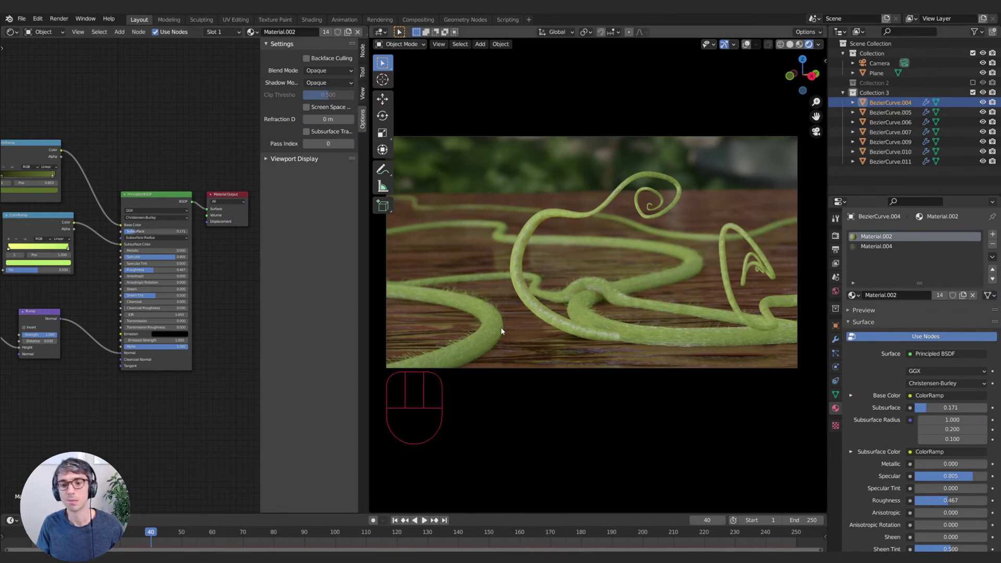
# - Move the main tendril about -0.121 m along X and 0.119 m along Y to seat it on the vine
pyautogui.click(571, 330)
pyautogui.press('g')
pyautogui.press('x')
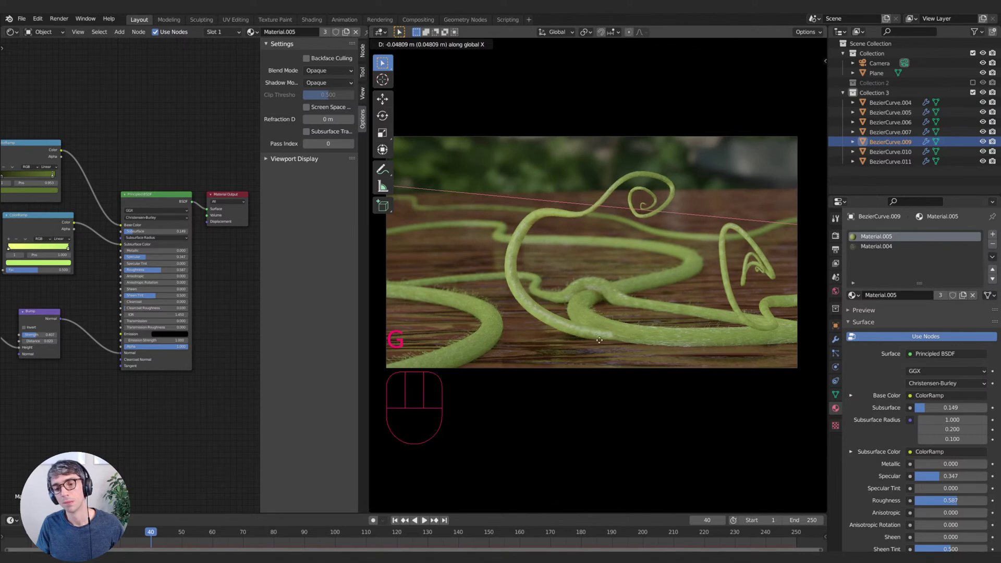
pyautogui.click(593, 342)
pyautogui.press('g')
pyautogui.press('y')
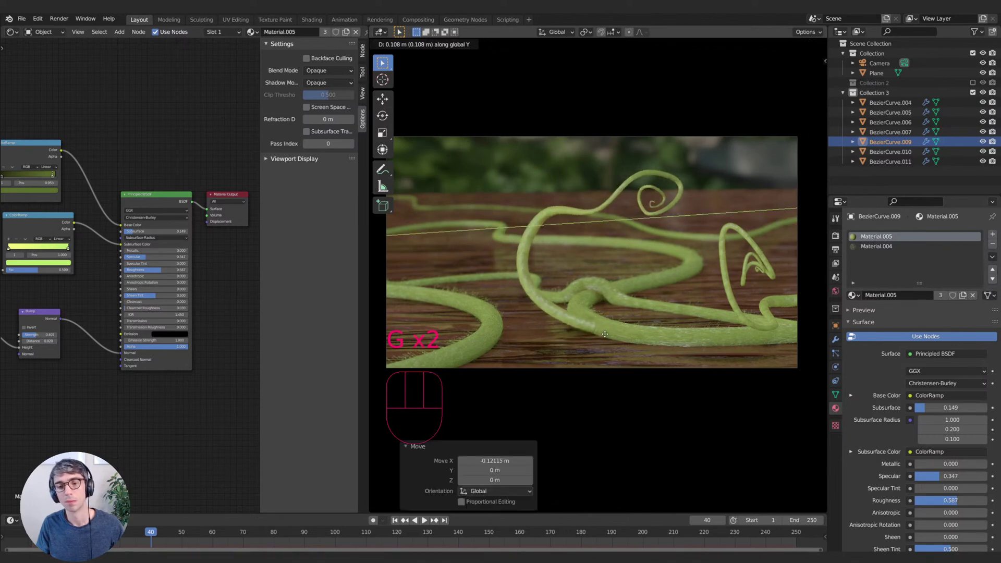
pyautogui.click(606, 334)
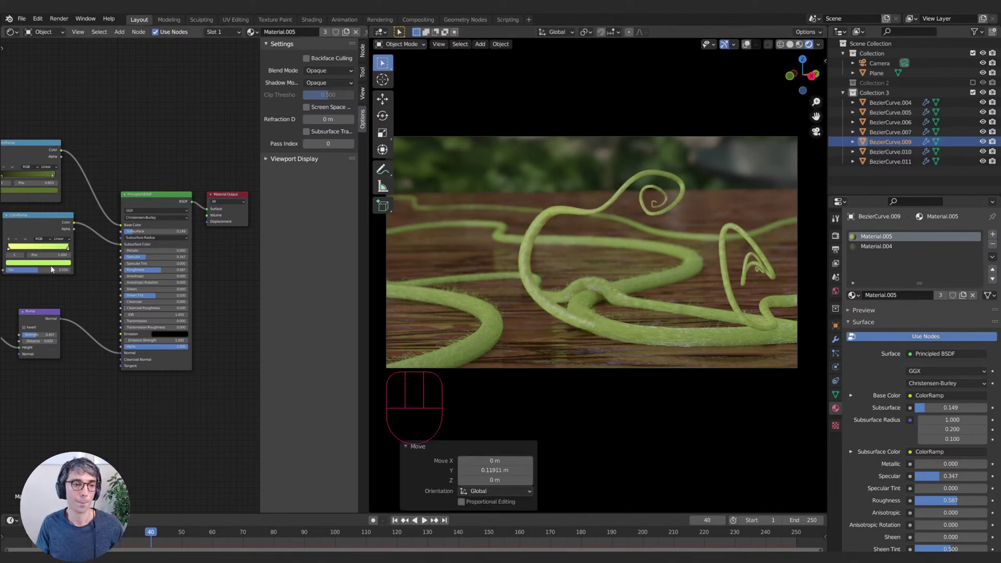
# - Set the specular of the main tendril's material to 0.147
pyautogui.moveTo(155, 257); pyautogui.dragTo(148, 257)
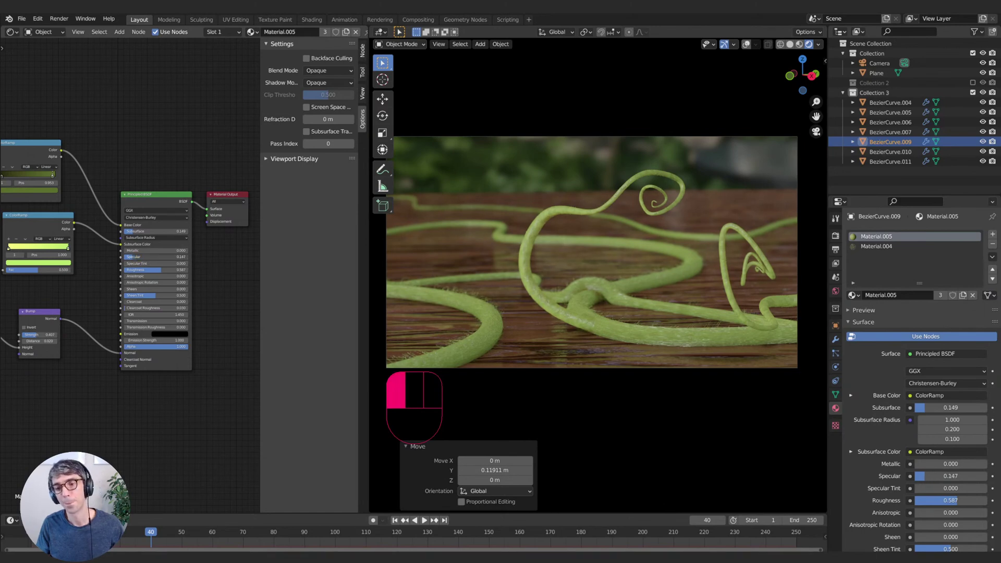
pyautogui.moveTo(148, 256); pyautogui.dragTo(148, 257)
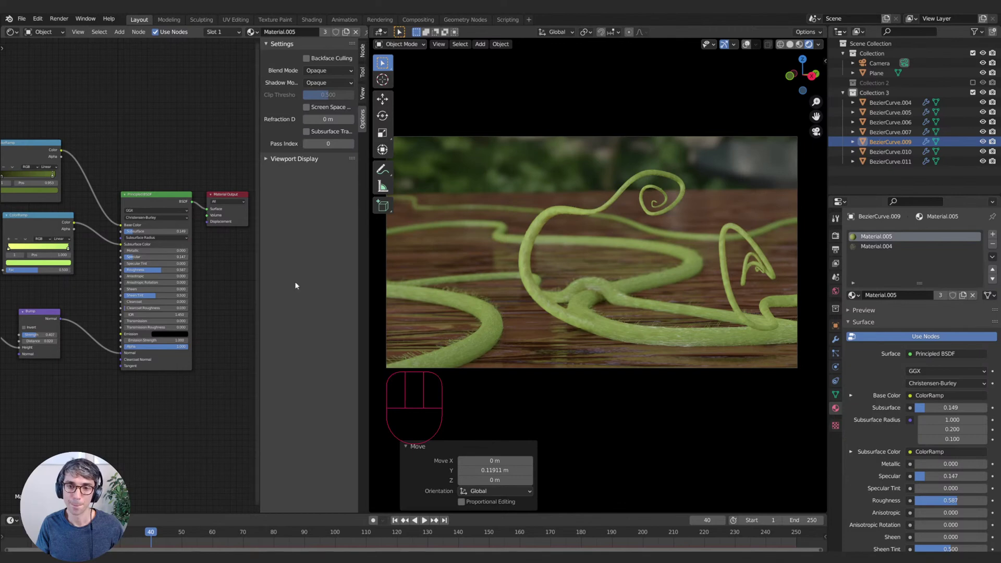
# - Set the hair length of the main tendril's particle system to 0.36 m
pyautogui.click(836, 354)
pyautogui.click(836, 368)
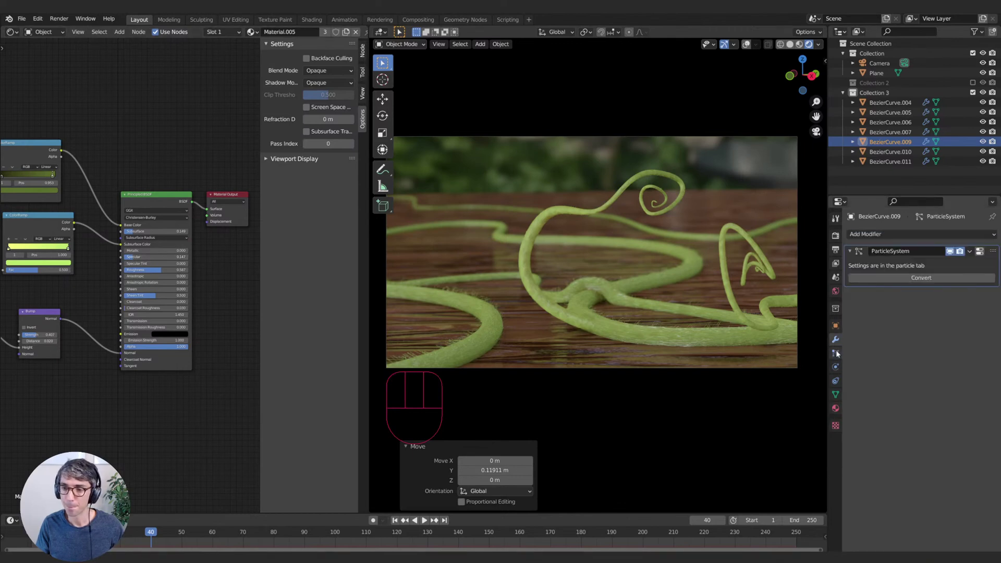
pyautogui.click(835, 353)
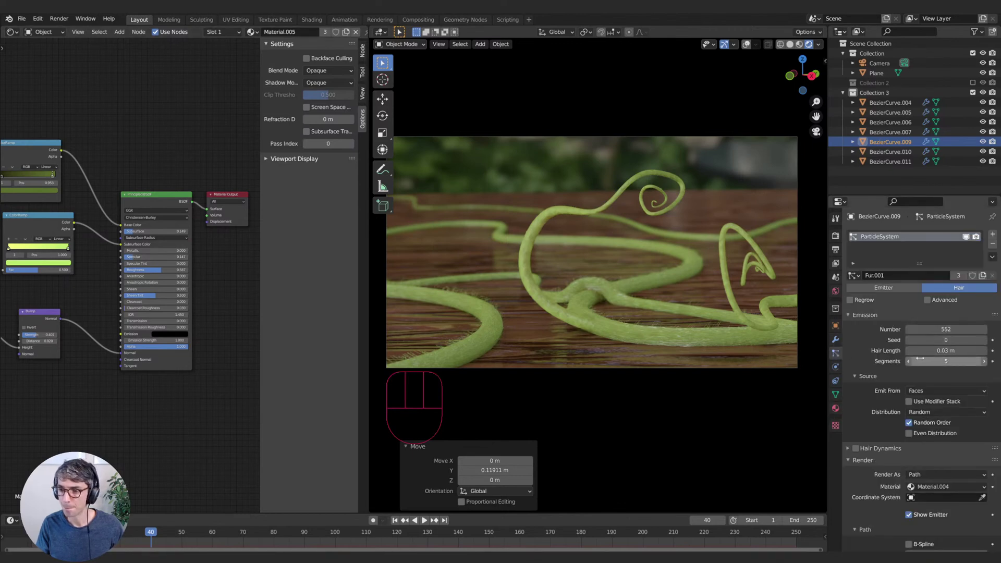
pyautogui.moveTo(946, 350); pyautogui.dragTo(946, 350)
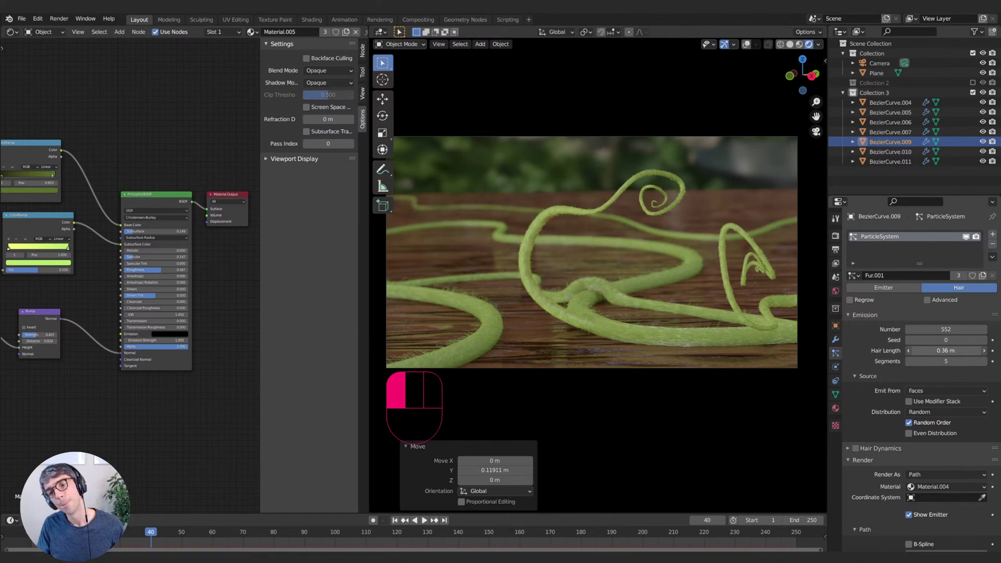
pyautogui.moveTo(946, 350); pyautogui.dragTo(945, 351)
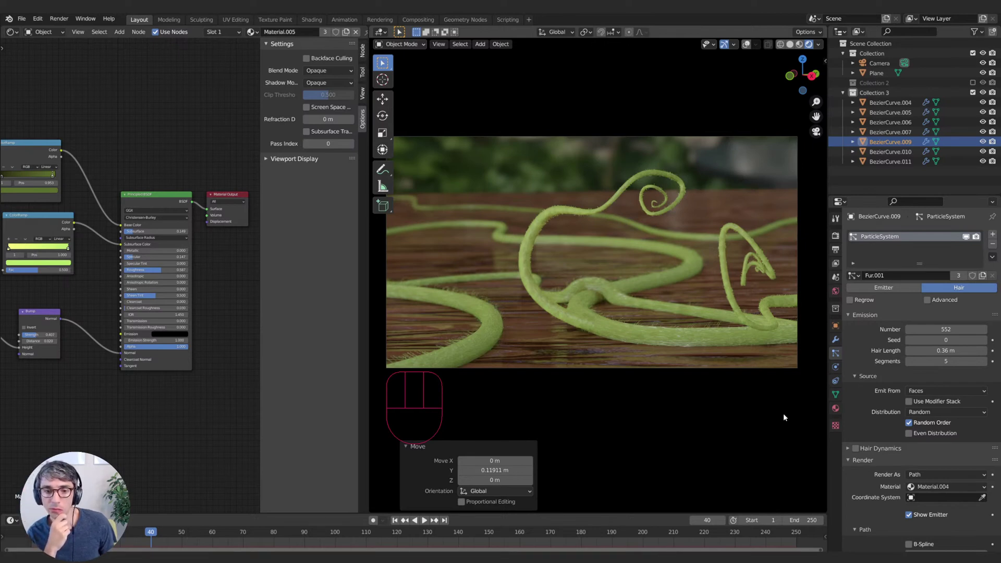
# - Rotate the thin background vine about -12.4° around Z and move it about 2.34 m along X and -4.04 m along Y
pyautogui.hotkey('shift', 'alt', 'z')
pyautogui.click(774, 227)
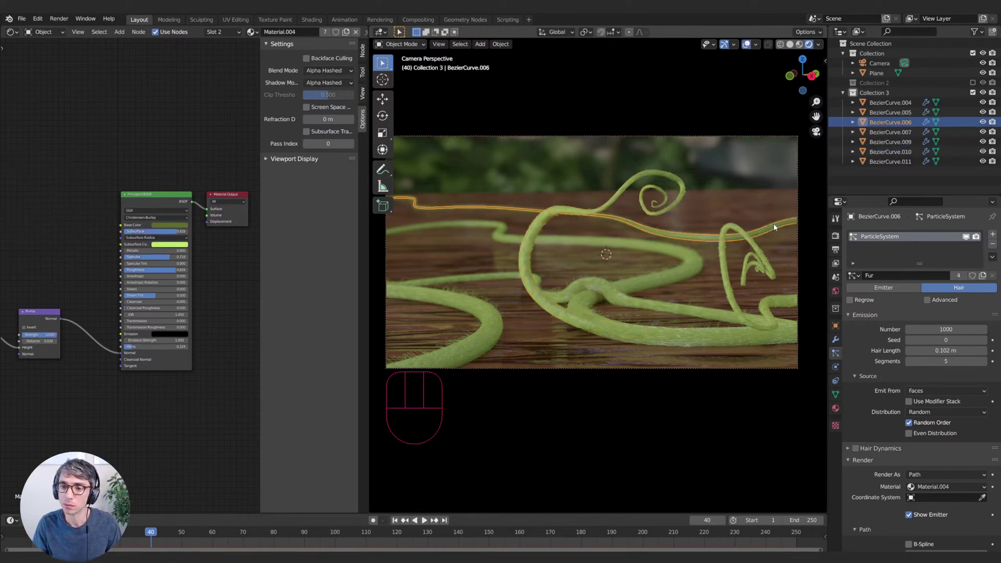
pyautogui.press('r')
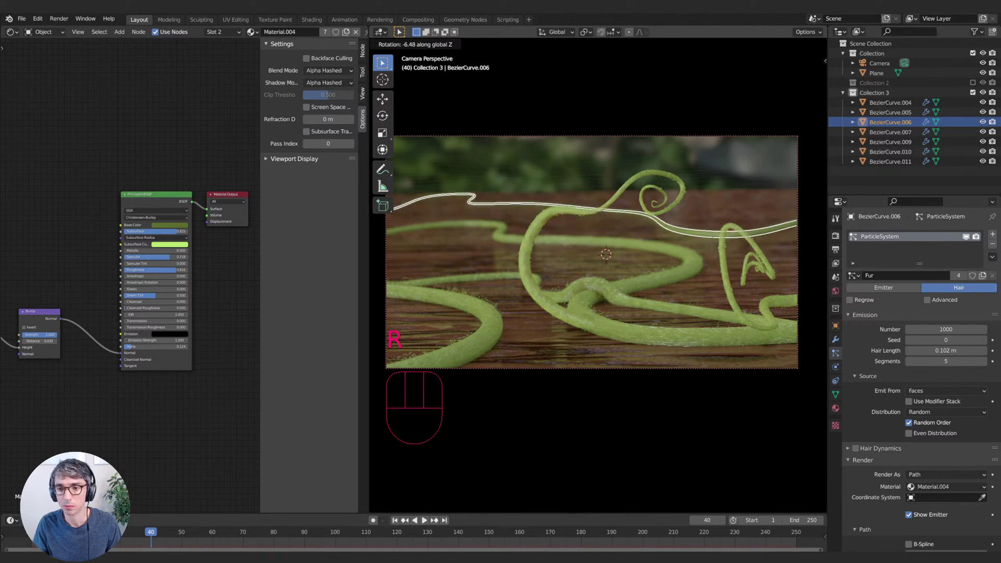
pyautogui.press('g')
pyautogui.hotkey('shift', 'z')
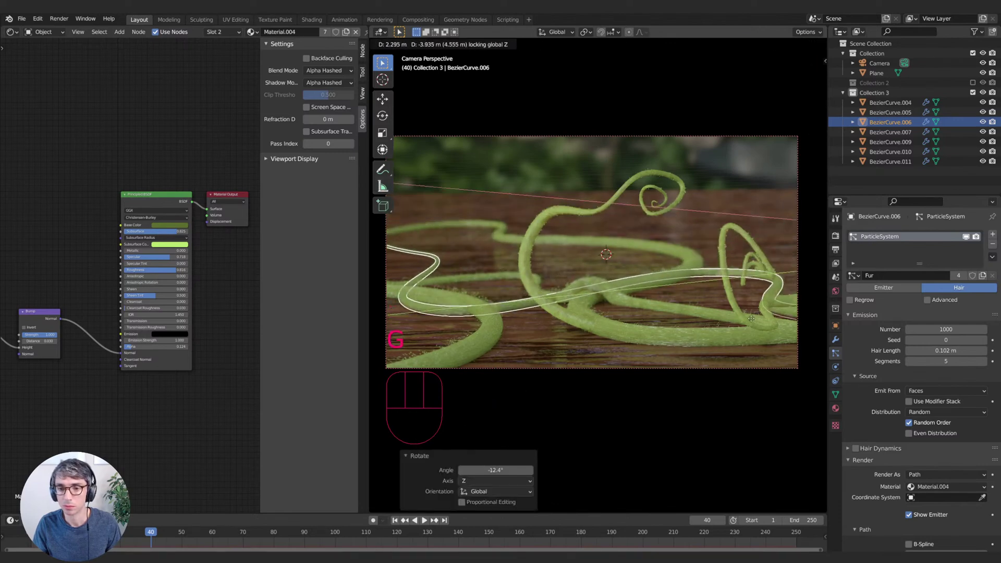
pyautogui.click(757, 321)
# - Rotate the same vine about 12° around Z and shift it about 0.08 m in X, 0.18 m in Y and 0.32 m in Z
pyautogui.press('r')
pyautogui.press('z')
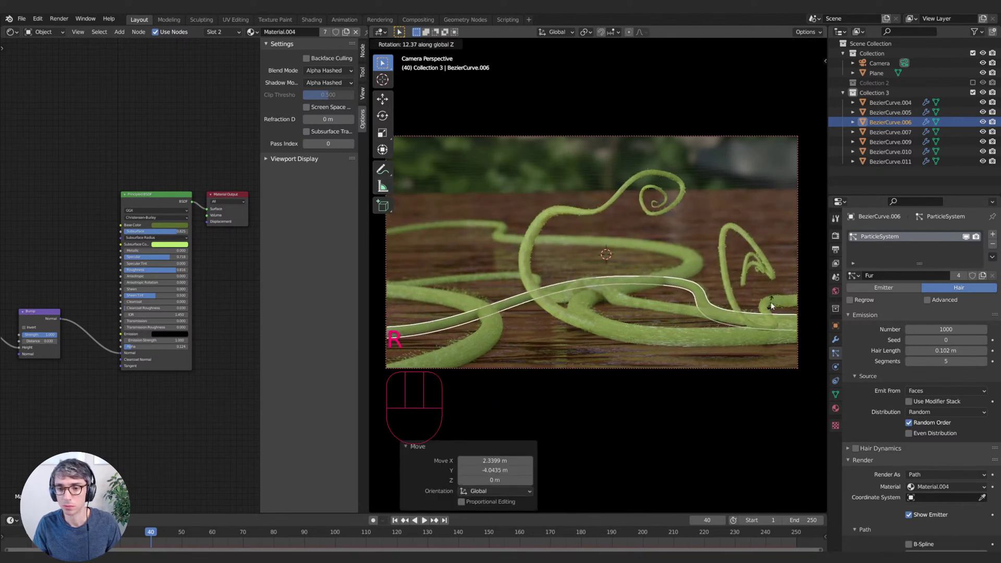
pyautogui.click(770, 302)
pyautogui.press('g')
pyautogui.click(758, 228)
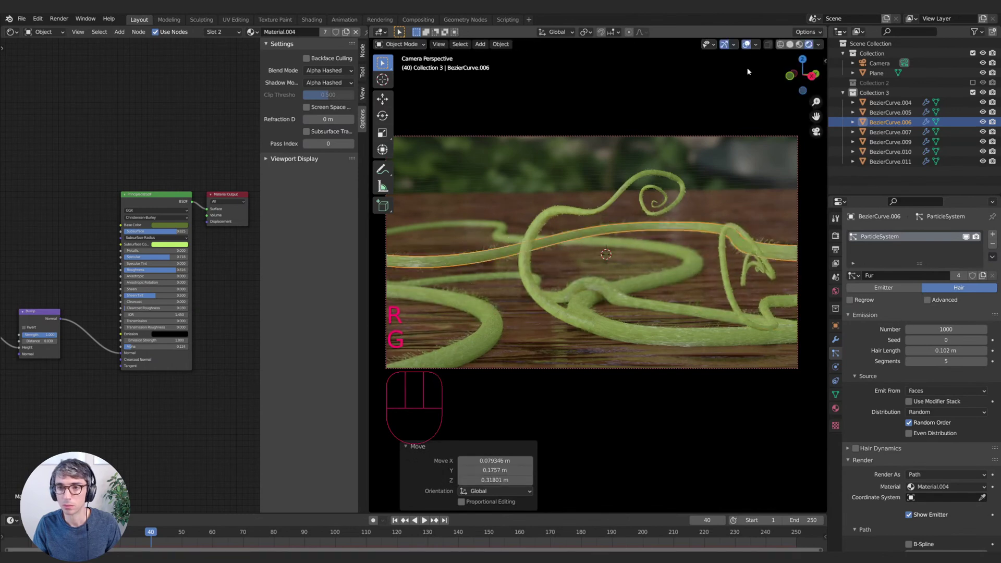
# - Lower the vine about 0.32 m along Z and rotate it about -41.9° around Z
pyautogui.press('g')
pyautogui.press('z')
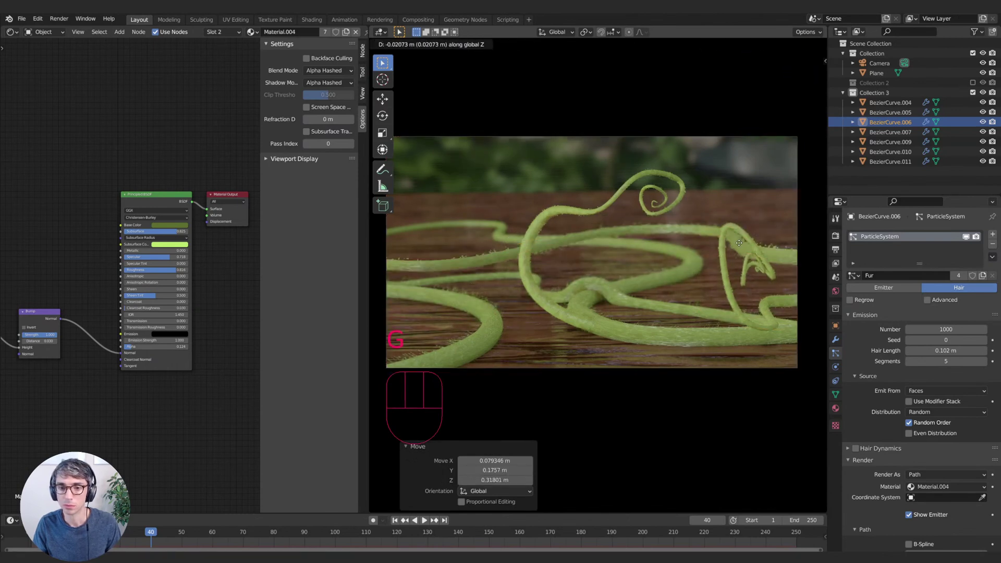
pyautogui.click(738, 307)
pyautogui.press('r')
pyautogui.press('z')
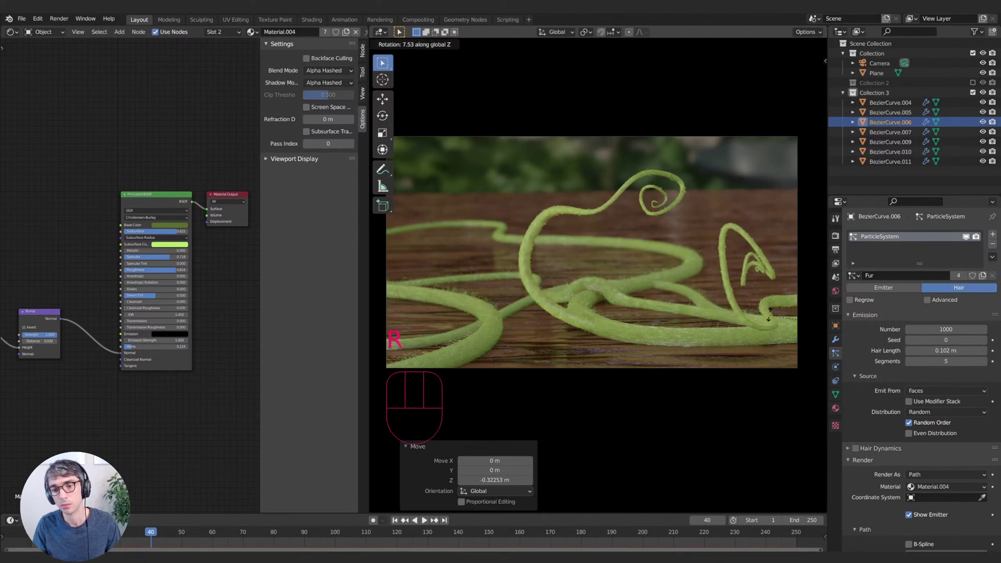
pyautogui.click(503, 286)
# - Move the vine about -1.47 m along X and 0.81 m along Y, and rotate it about 13.5° around Z
pyautogui.press('g')
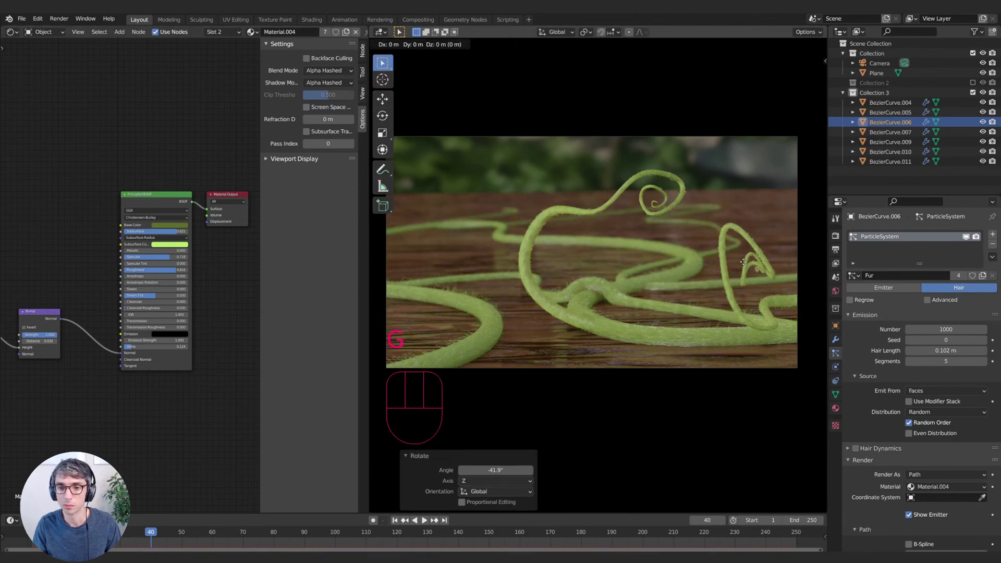
pyautogui.hotkey('shift', 'z')
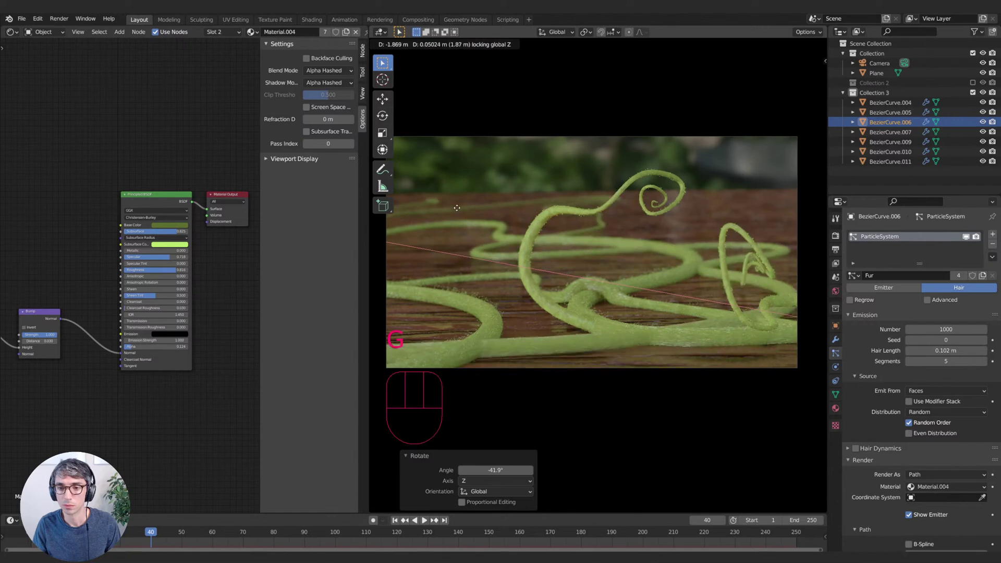
pyautogui.click(610, 199)
pyautogui.press('r')
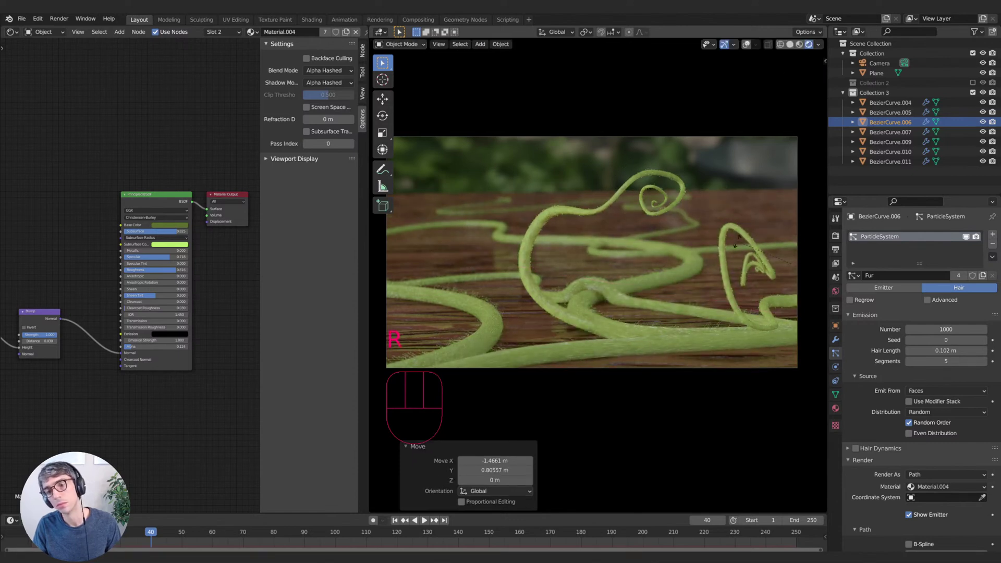
pyautogui.click(687, 274)
# - Slide the vine back across the table in two moves, about 1.30 m and 0.33 m along Y, keeping its height
pyautogui.press('g')
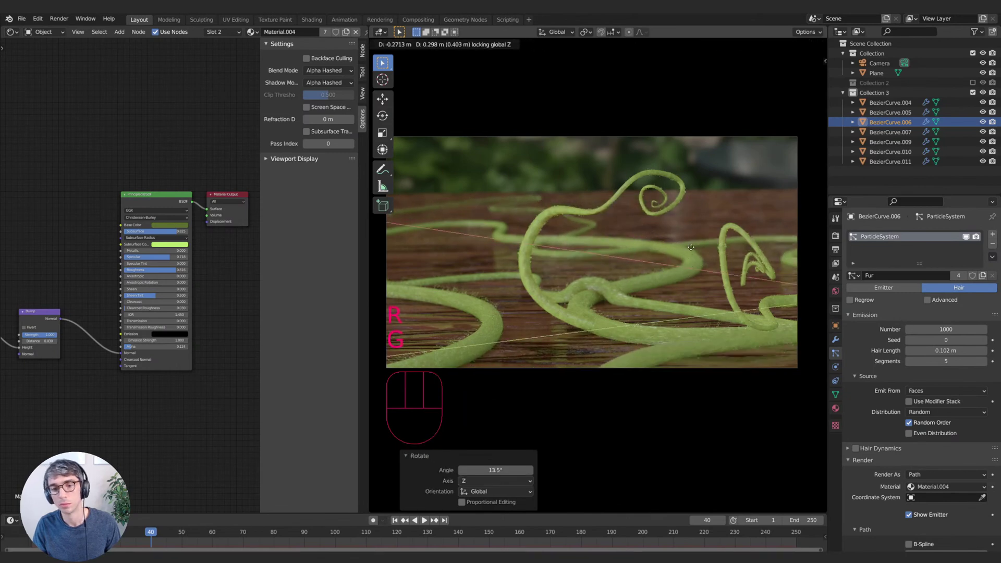
pyautogui.hotkey('shift', 'z')
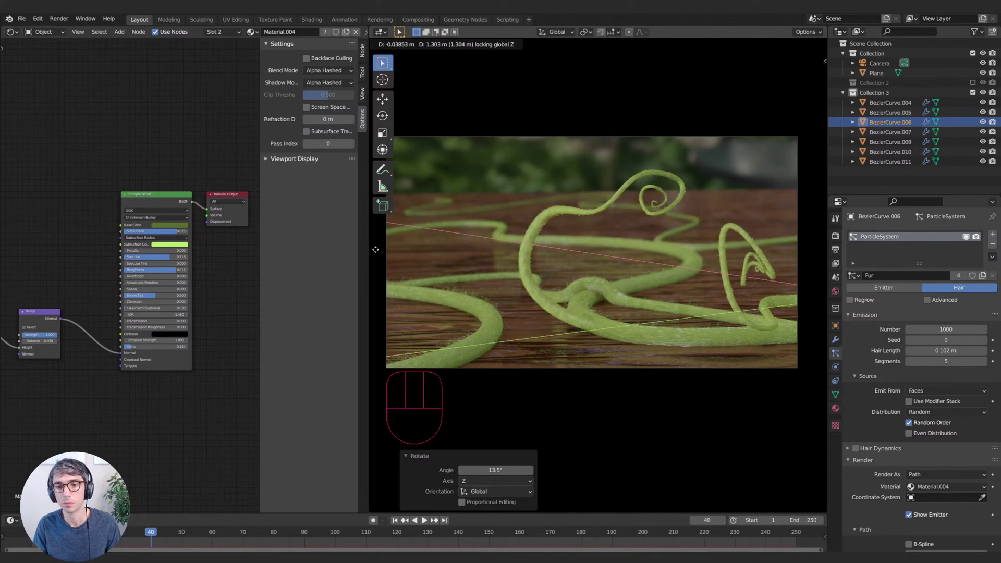
pyautogui.click(375, 249)
pyautogui.press('g')
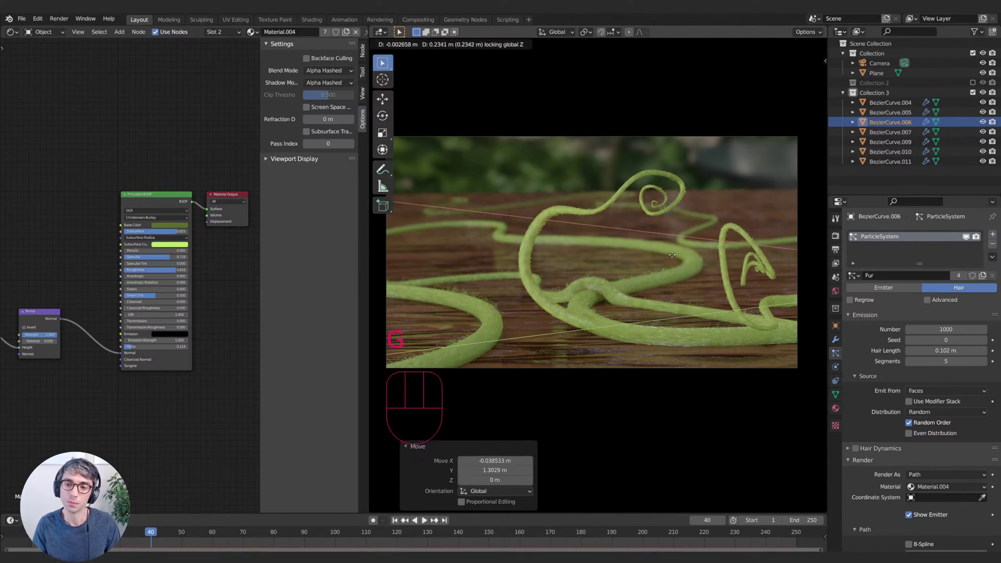
pyautogui.click(716, 258)
# - Move the vine about -1.25 m along X and -3.10 m along Y so it runs behind the main tendril
pyautogui.press('g')
pyautogui.hotkey('shift', 'z')
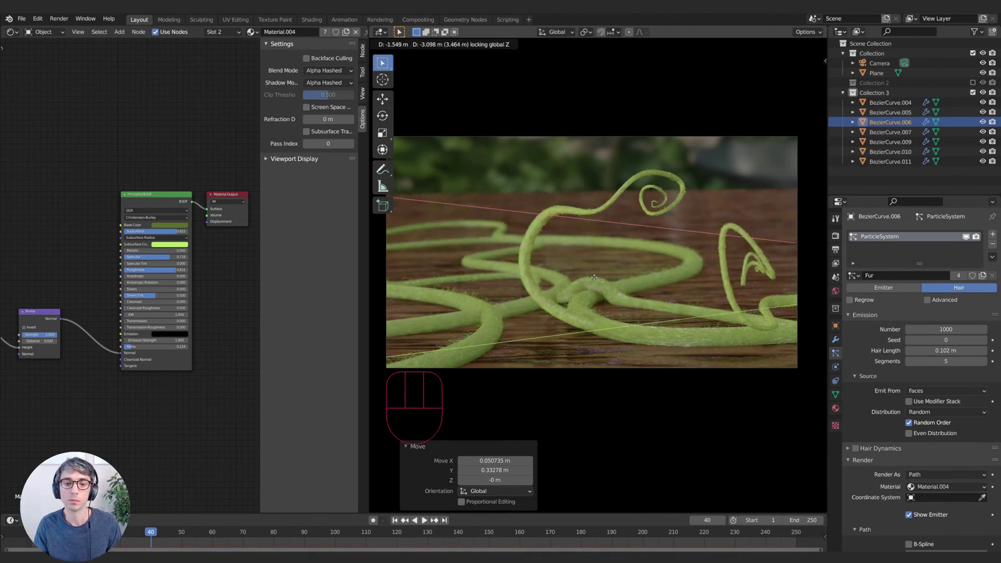
pyautogui.click(621, 283)
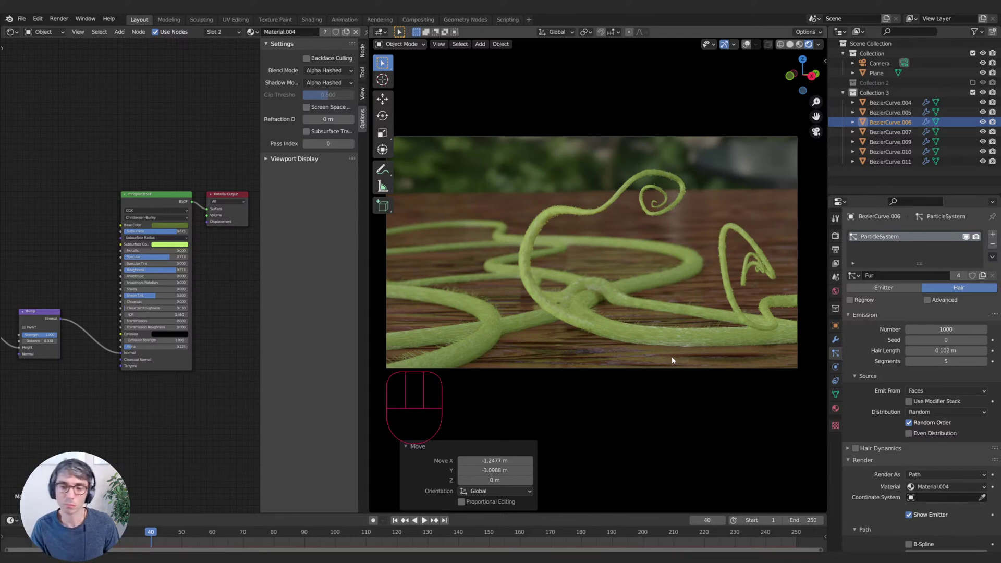
# - Reframe the camera on the vines so the main tendril's spiral sits in the upper right of the shot
pyautogui.press('q')
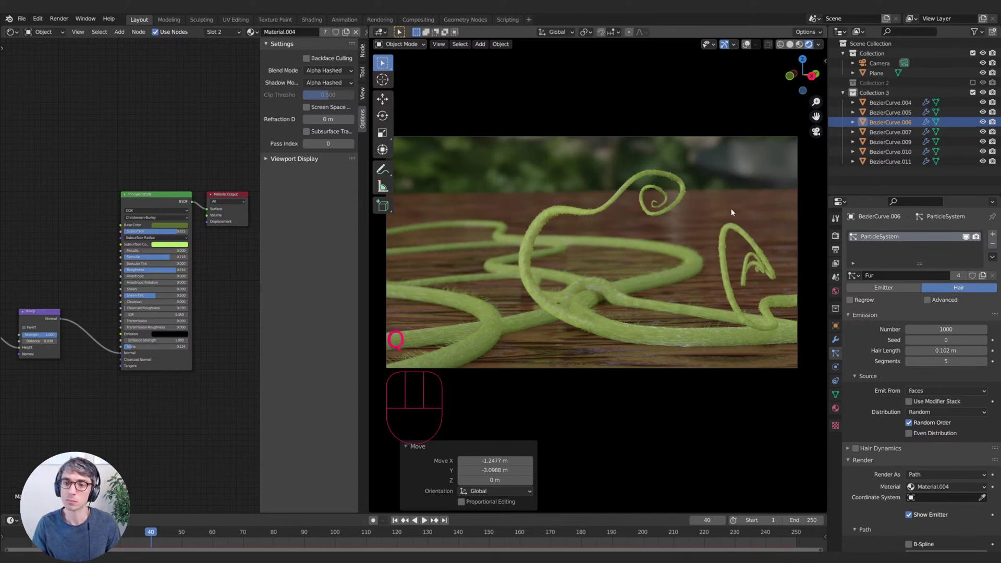
pyautogui.press('q')
pyautogui.click(732, 209)
pyautogui.keyDown('shift'); pyautogui.moveTo(733, 213); pyautogui.dragTo(444, 246, button='middle'); pyautogui.keyUp('shift')
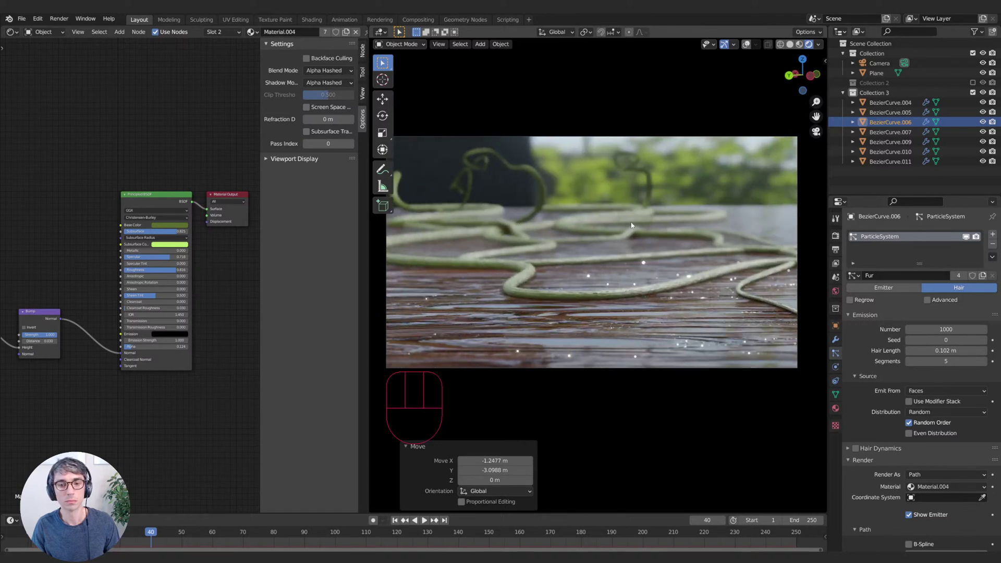
pyautogui.keyDown('shift'); pyautogui.moveTo(639, 232); pyautogui.dragTo(657, 261, button='middle'); pyautogui.keyUp('shift')
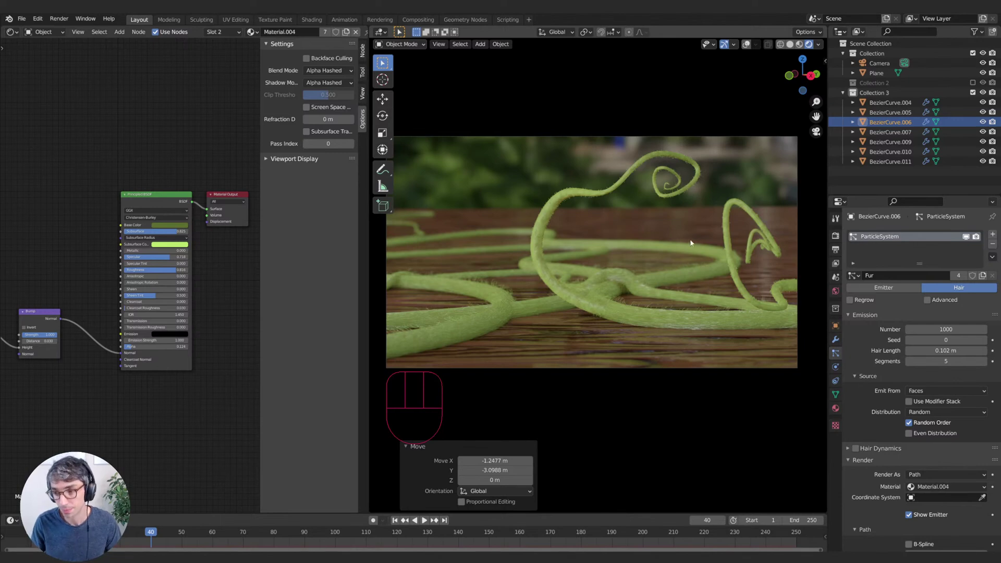
pyautogui.keyDown('shift'); pyautogui.moveTo(673, 231); pyautogui.dragTo(665, 254, button='middle'); pyautogui.keyUp('shift')
pyautogui.scroll(2, 701, 246)
pyautogui.scroll(1, 660, 266)
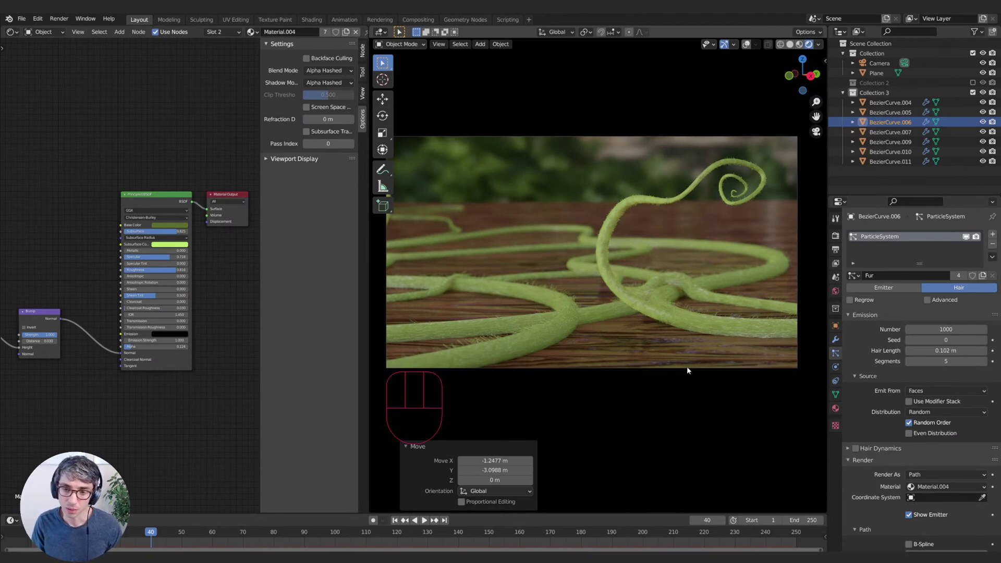
# - Scale the wooden ground plane up to about 2.1 times its size
pyautogui.click(628, 339)
pyautogui.press('s')
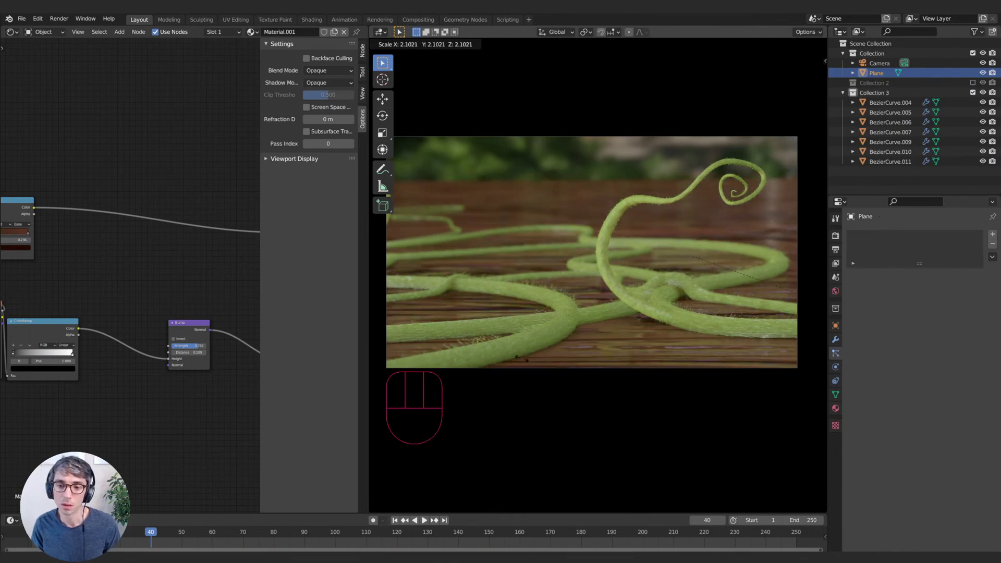
pyautogui.click(532, 360)
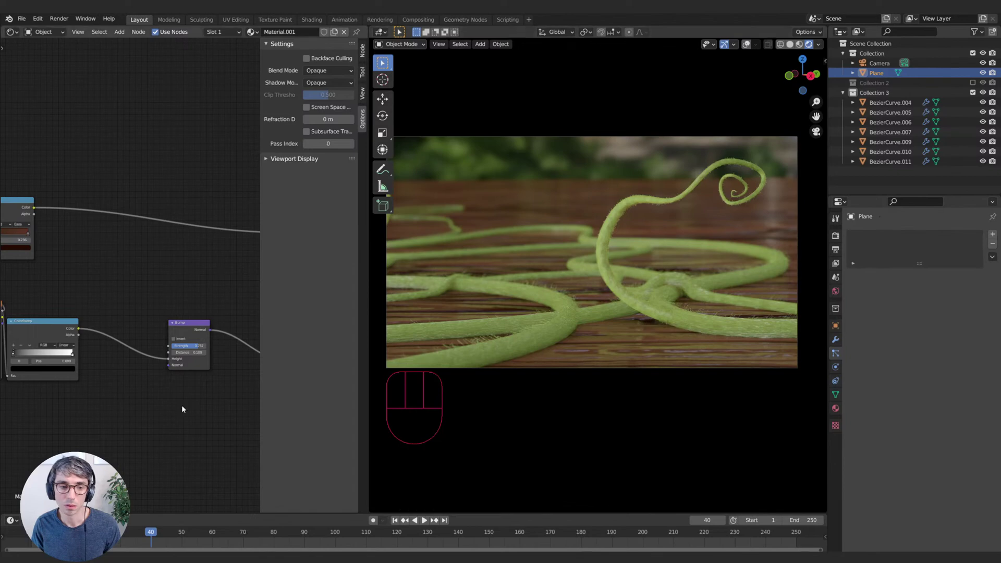
# - Set the bump distance of the ground plane's wood material to 0.240
pyautogui.moveTo(170, 377); pyautogui.dragTo(133, 385, button='middle')
pyautogui.keyDown('shift'); pyautogui.moveTo(151, 360); pyautogui.dragTo(162, 360); pyautogui.keyUp('shift')
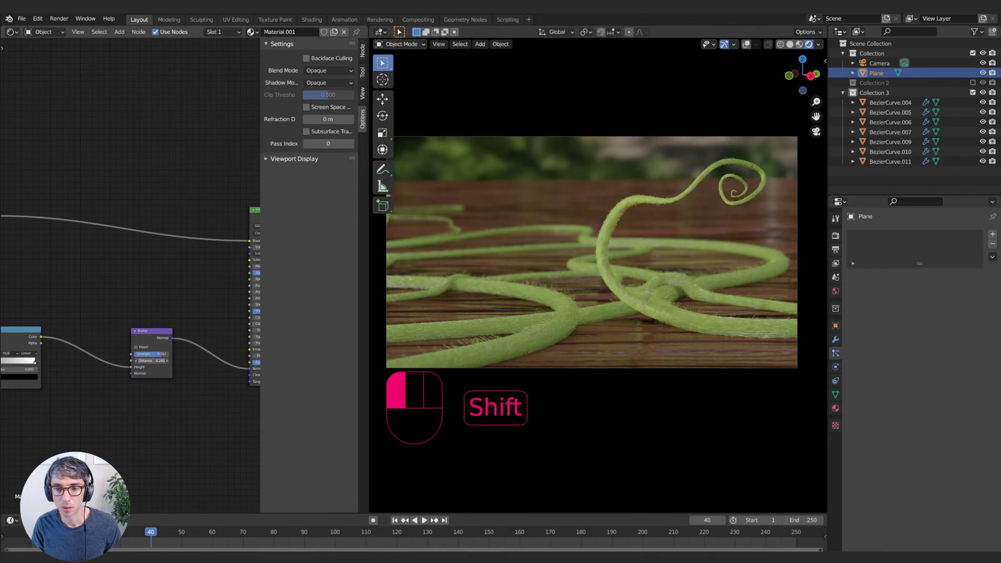
pyautogui.keyDown('shift'); pyautogui.moveTo(161, 360); pyautogui.dragTo(162, 360); pyautogui.keyUp('shift')
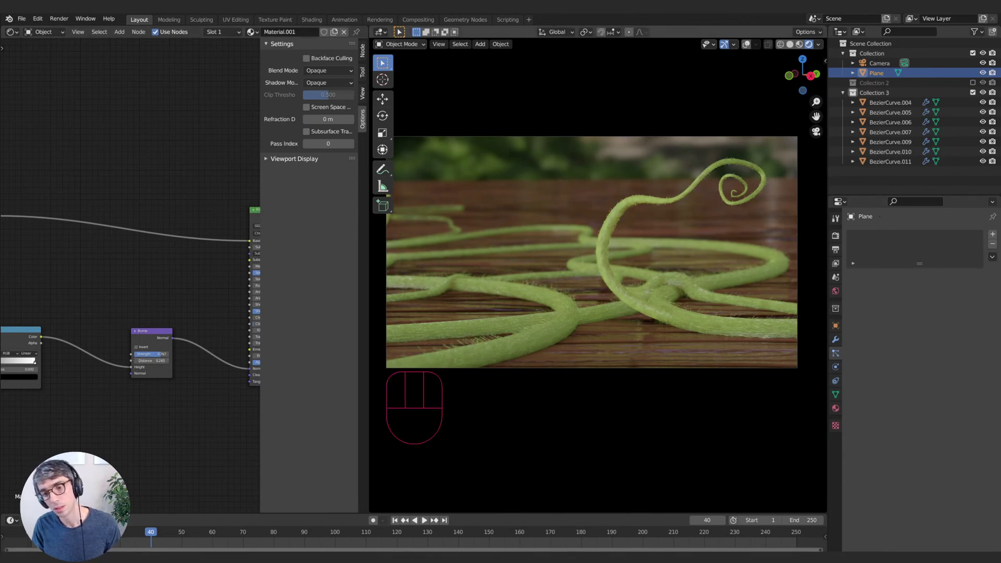
# - Rotate the ground plane about -74.2° around Z and set its material's bump strength to 1.000
pyautogui.press('r')
pyautogui.press('z')
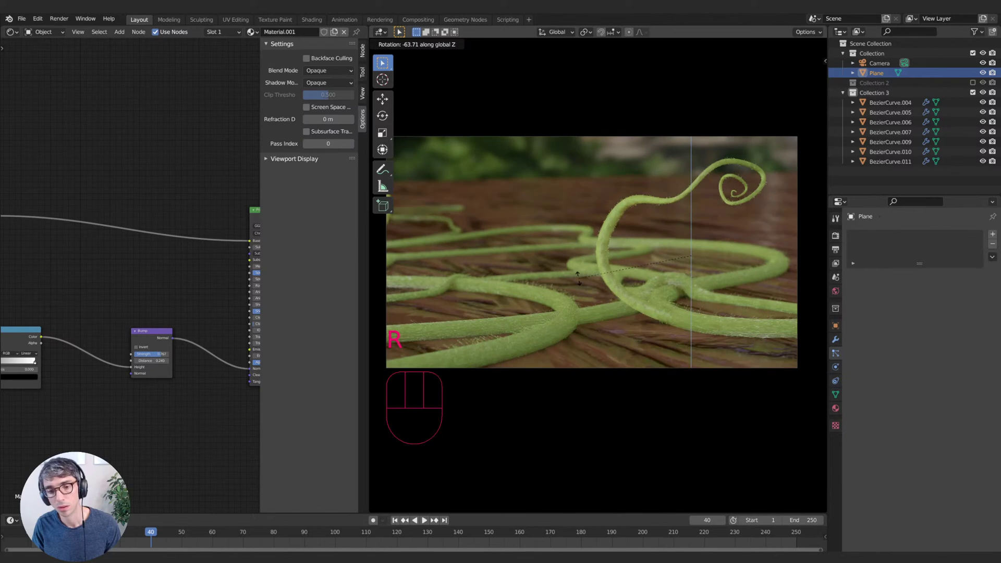
pyautogui.click(520, 257)
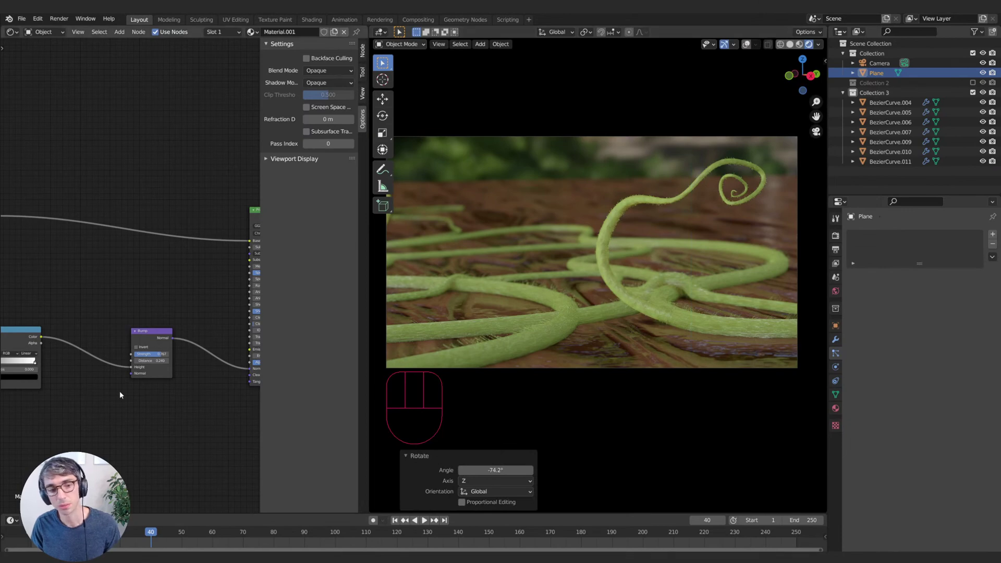
pyautogui.moveTo(159, 357)
pyautogui.mouseDown()
pyautogui.moveTo(168, 357)
pyautogui.moveTo(160, 354)
pyautogui.mouseUp()
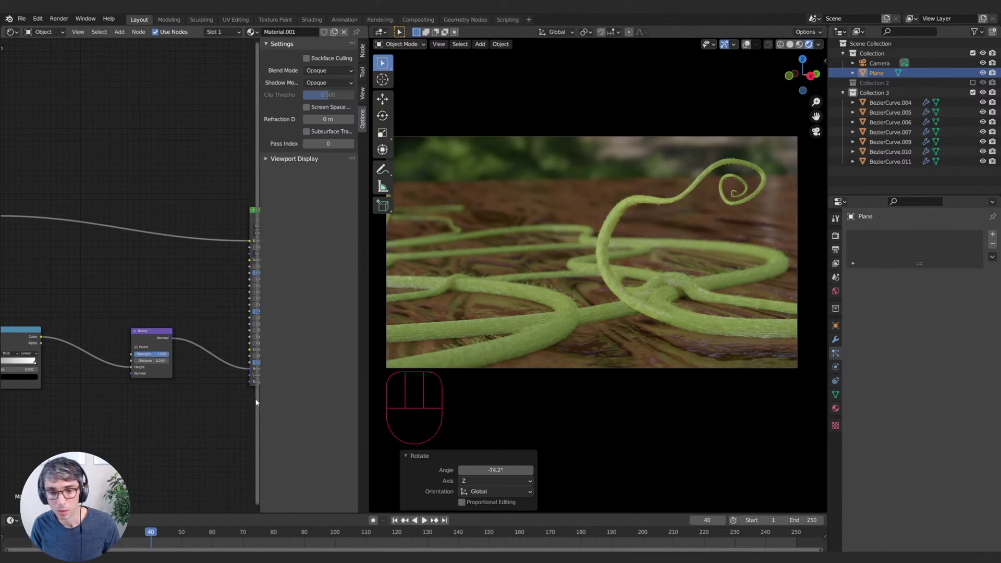
# - Set the wood material's roughness to 0.102 and its specular to 0.395
pyautogui.moveTo(131, 289); pyautogui.dragTo(31, 325, button='middle')
pyautogui.scroll(3, 166, 268)
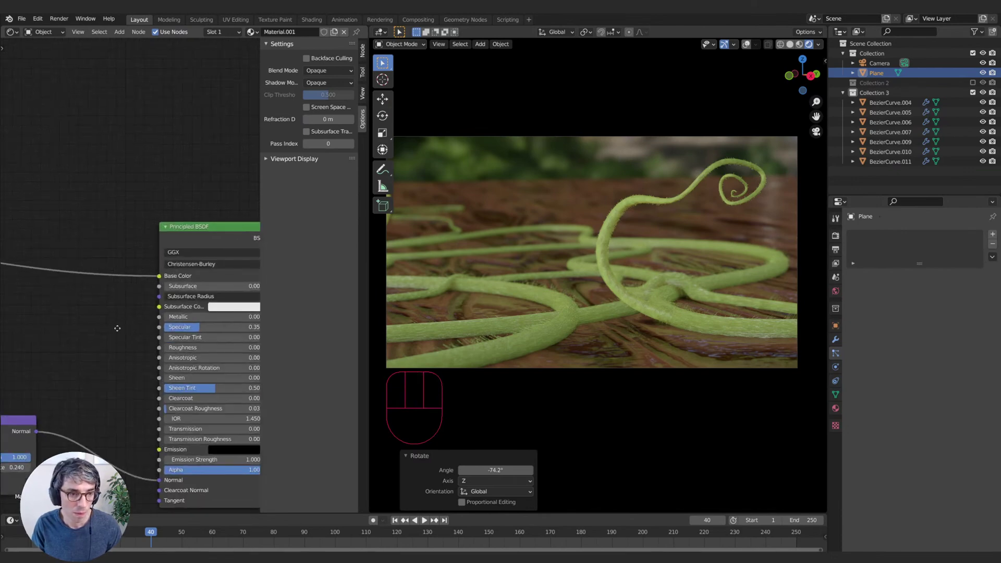
pyautogui.moveTo(208, 330); pyautogui.dragTo(165, 330)
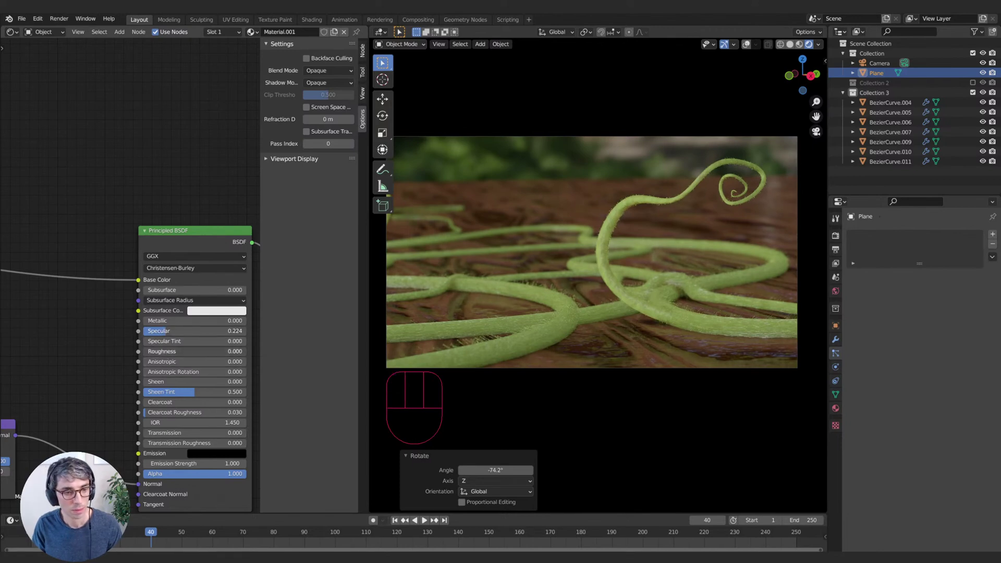
pyautogui.moveTo(193, 351)
pyautogui.mouseDown()
pyautogui.moveTo(209, 351)
pyautogui.moveTo(182, 351)
pyautogui.mouseUp()
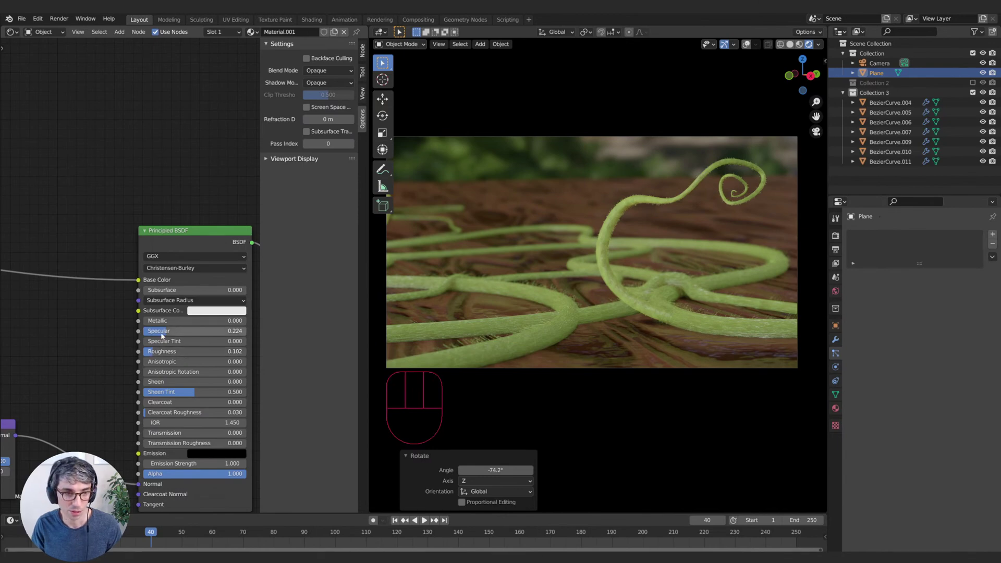
pyautogui.moveTo(156, 331); pyautogui.dragTo(190, 330)
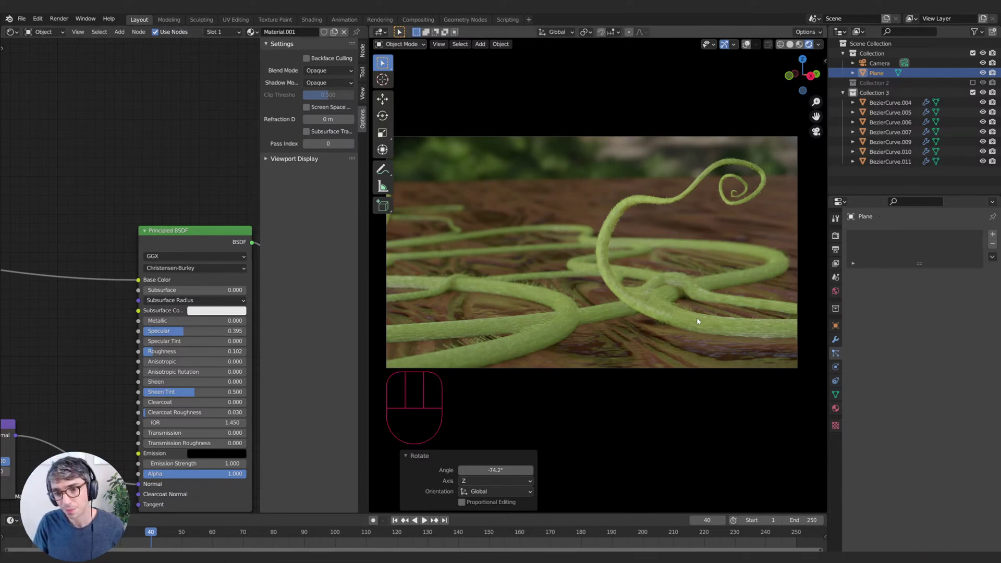
# - Move the tall curled tendril horizontally about -0.63 m in X and -0.50 m in Y
pyautogui.click(718, 316)
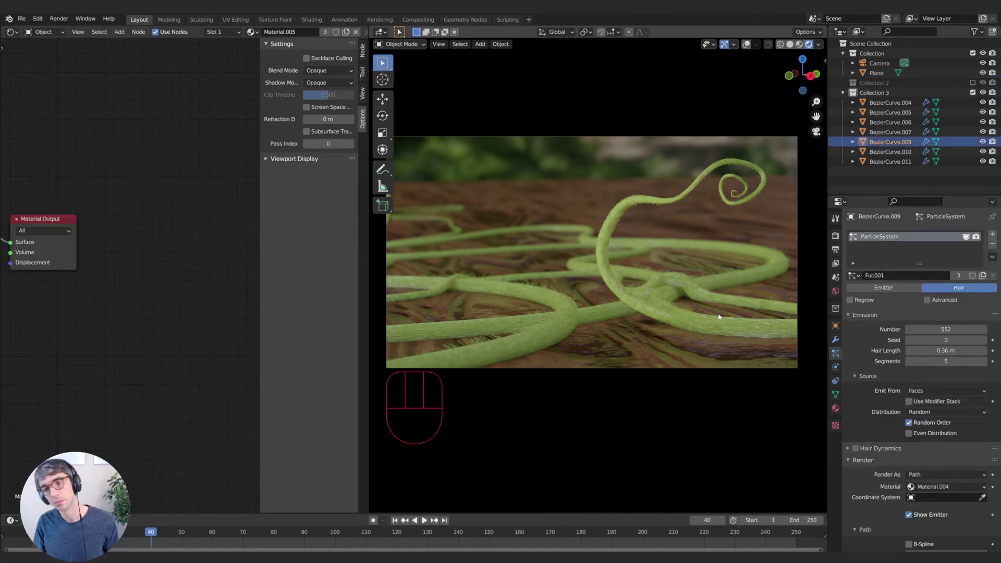
pyautogui.press('g')
pyautogui.hotkey('shift', 'z')
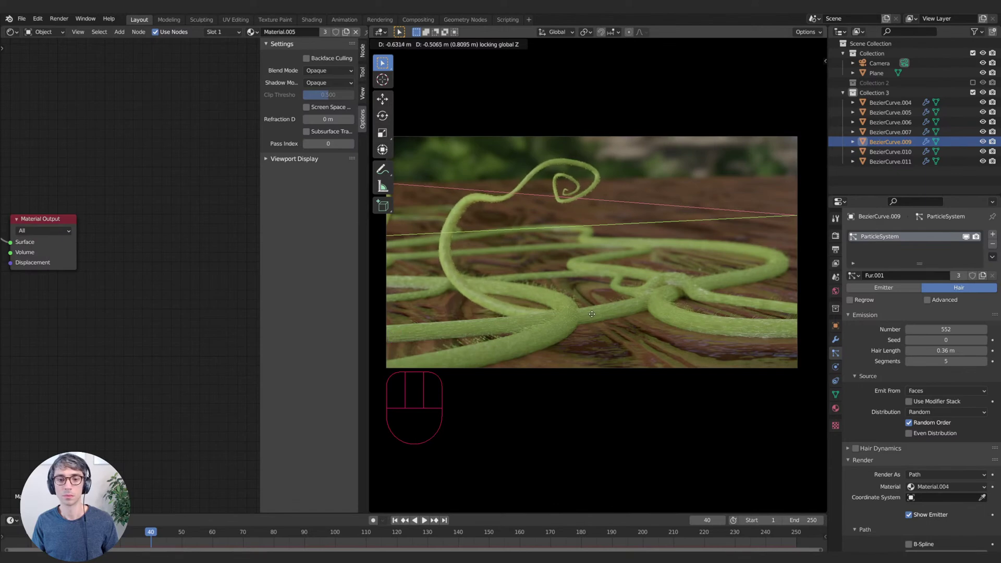
pyautogui.click(592, 314)
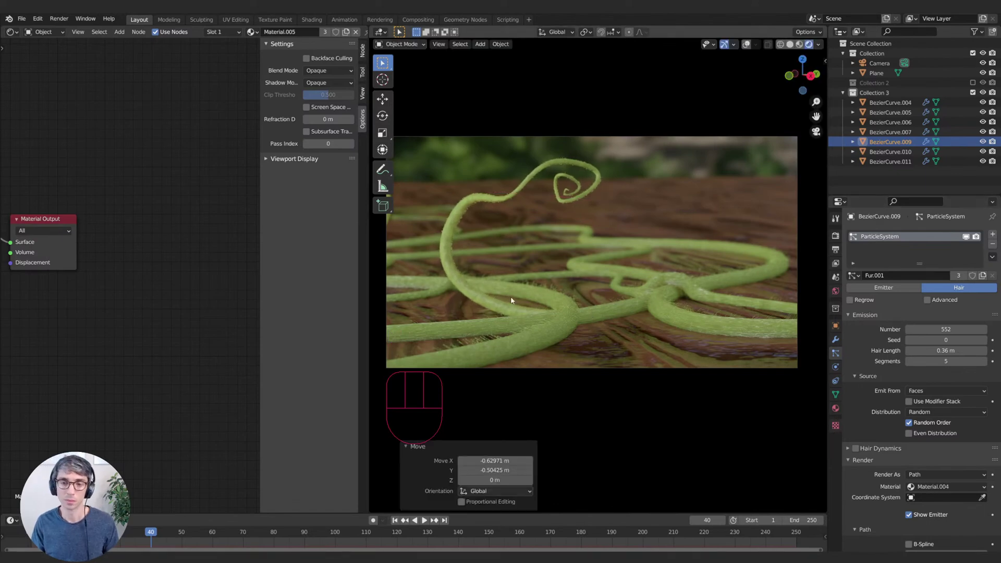
pyautogui.press('r')
pyautogui.press('z')
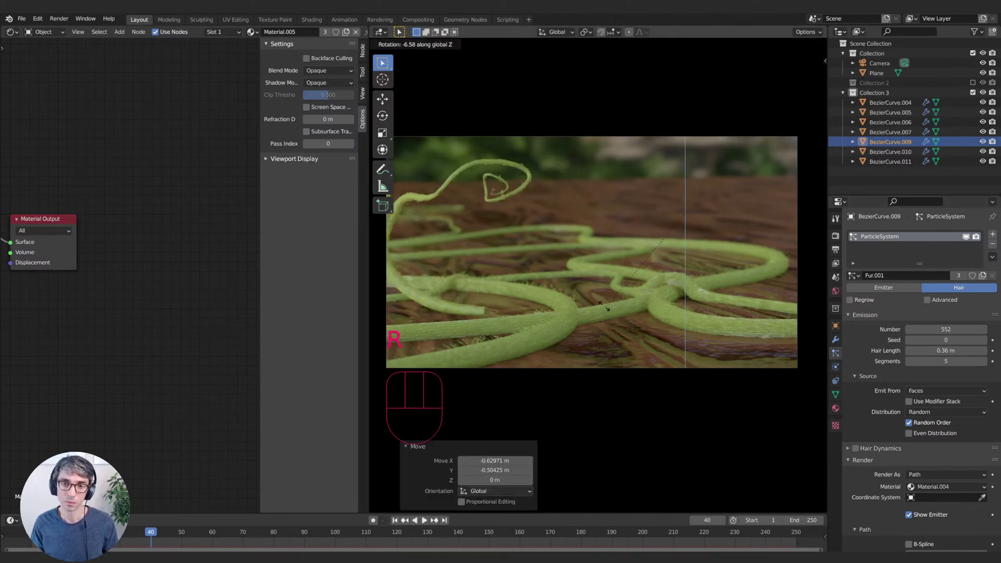
pyautogui.rightClick(492, 47)
pyautogui.click(493, 49)
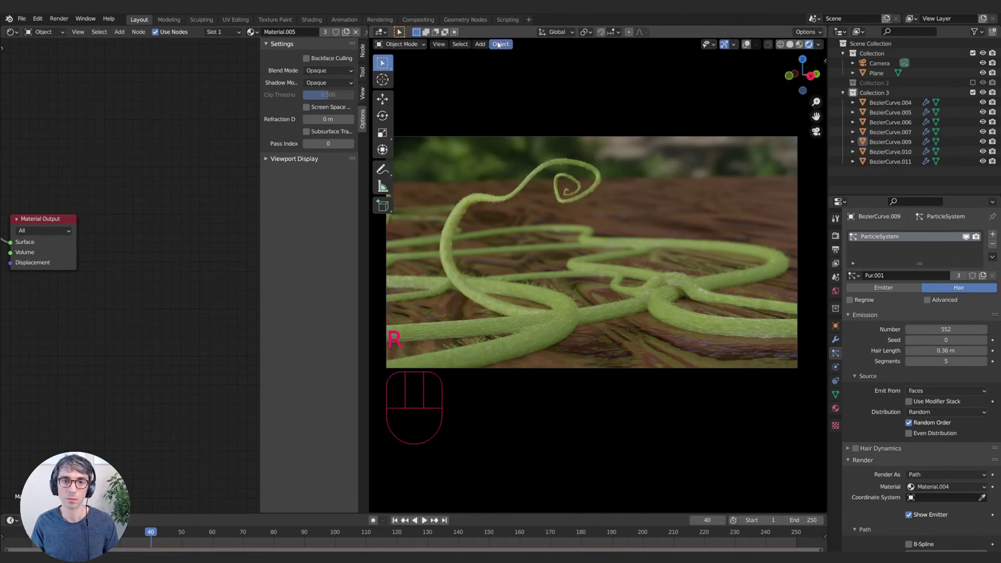
# - Reselect the curled tendril and set its origin to its geometry
pyautogui.click(498, 46)
pyautogui.click(498, 46)
pyautogui.click(471, 204)
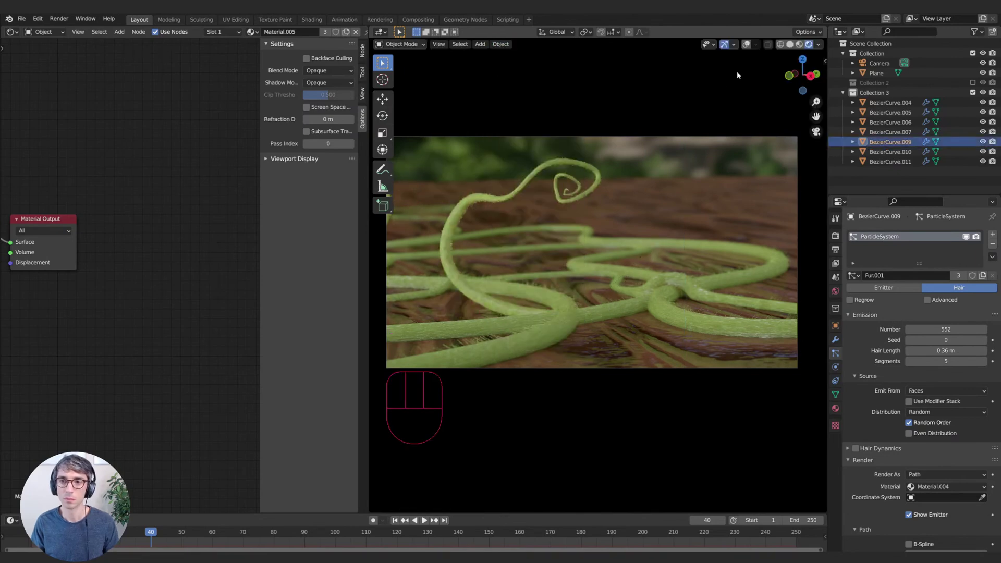
pyautogui.click(746, 46)
pyautogui.click(500, 44)
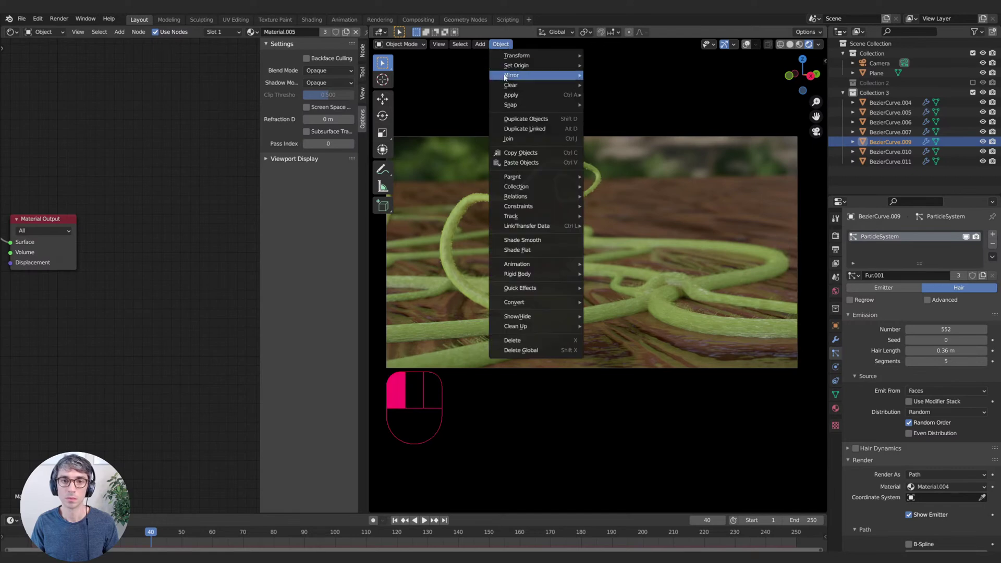
pyautogui.moveTo(516, 66)
pyautogui.click(616, 78)
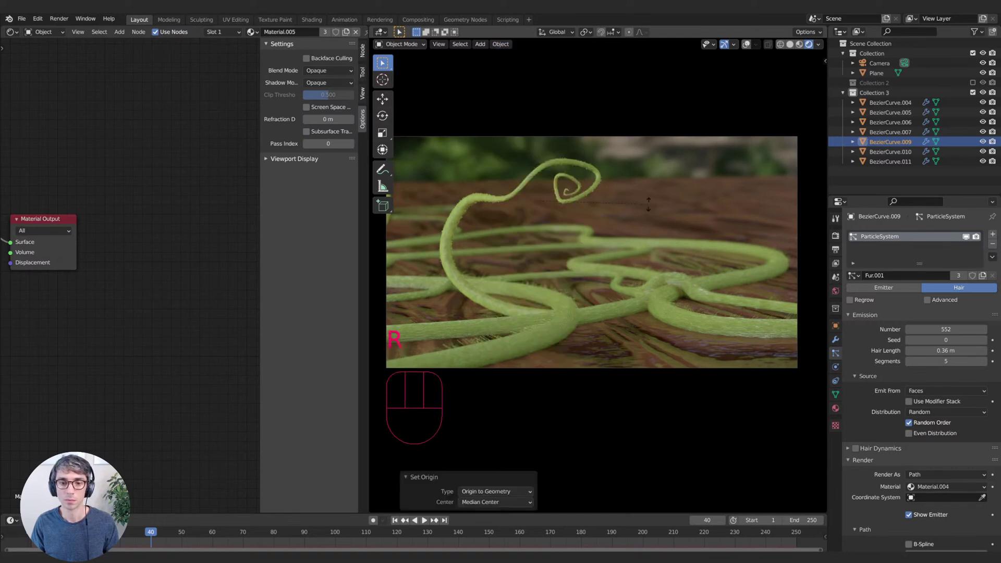
# - Rotate the curled tendril about 18.1° around Z and scale it to about 0.871
pyautogui.press('r')
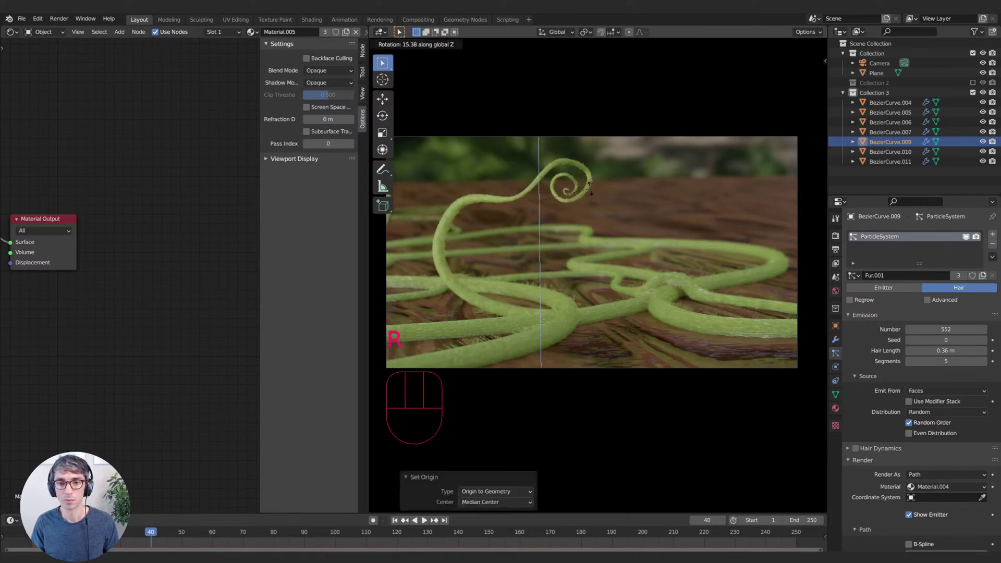
pyautogui.click(587, 186)
pyautogui.press('s')
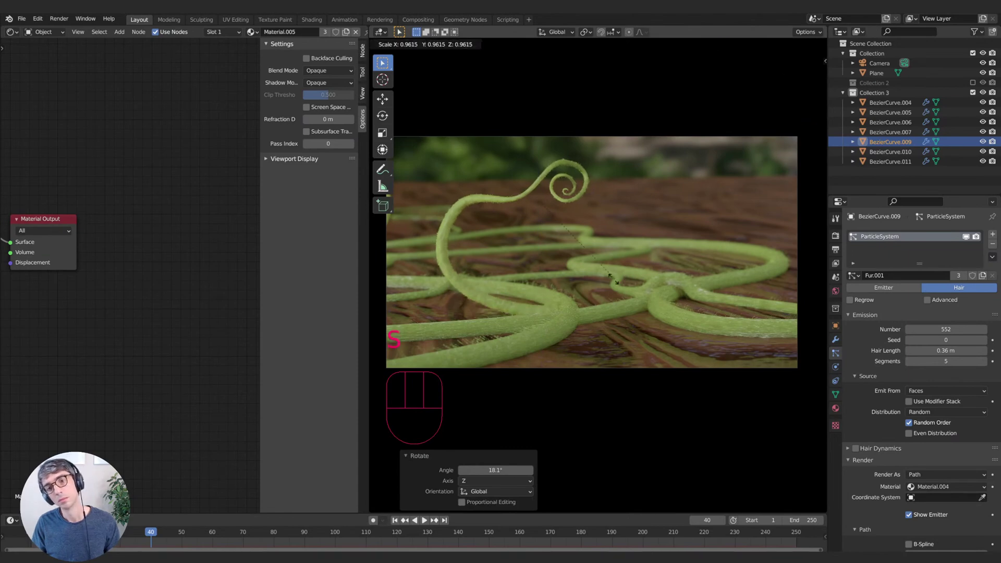
pyautogui.click(596, 283)
# - Lower the curled tendril about 0.06 m and scale it up to about 2.2 times its size
pyautogui.press('g')
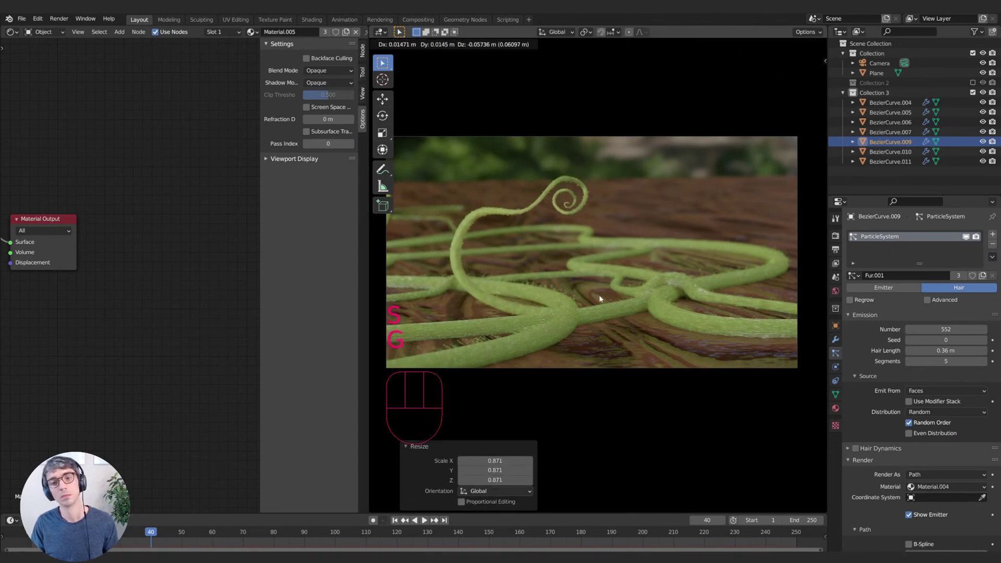
pyautogui.click(600, 297)
pyautogui.press('s')
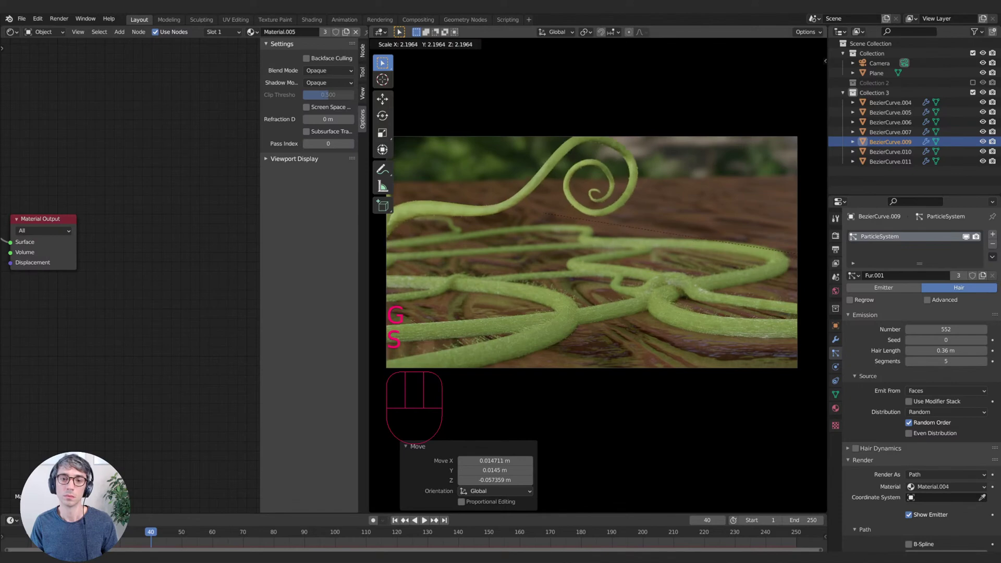
pyautogui.click(805, 253)
# - Rotate the tendril about 9.25° around the view axis and shift it toward the middle of the camera frame
pyautogui.press('r')
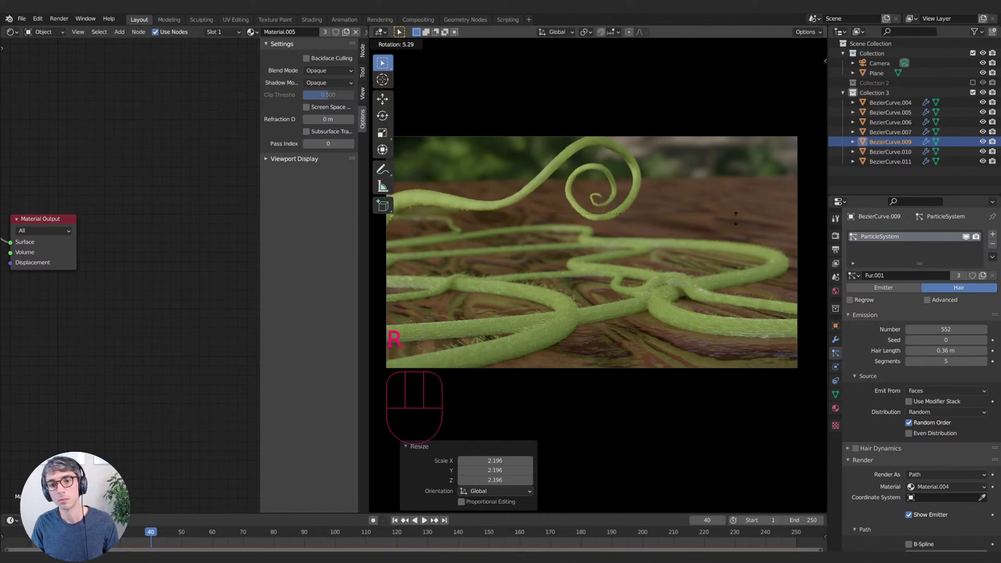
pyautogui.click(741, 227)
pyautogui.press('g')
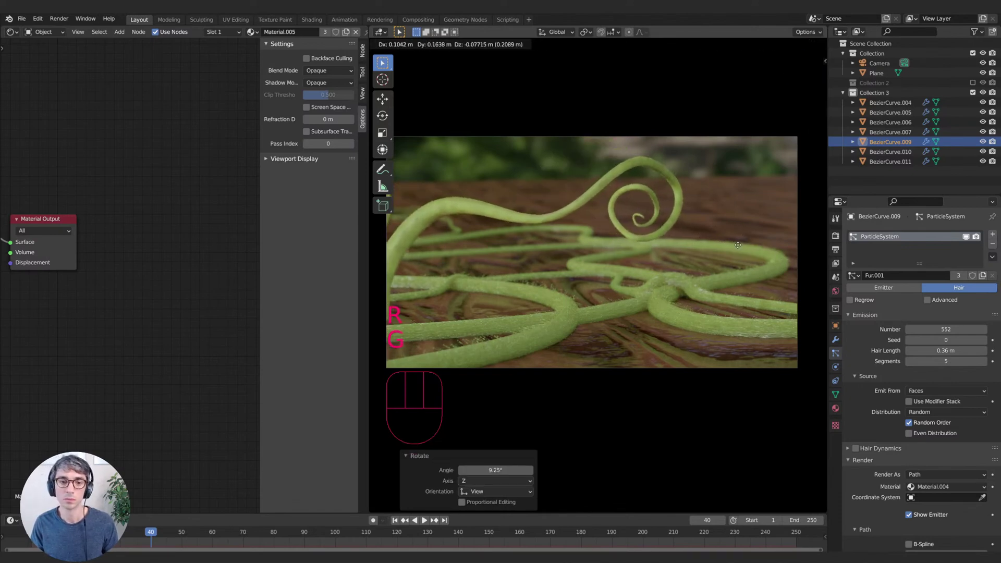
pyautogui.click(756, 253)
pyautogui.press('g')
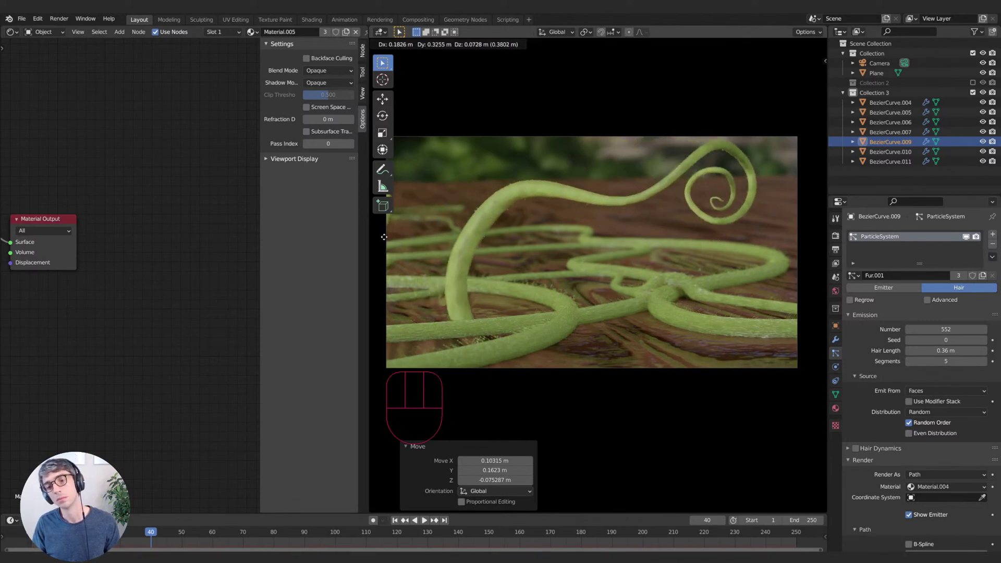
pyautogui.click(750, 241)
# - Scale the tendril down twice, the second time to about 0.818, and raise it between the two resizes
pyautogui.press('s')
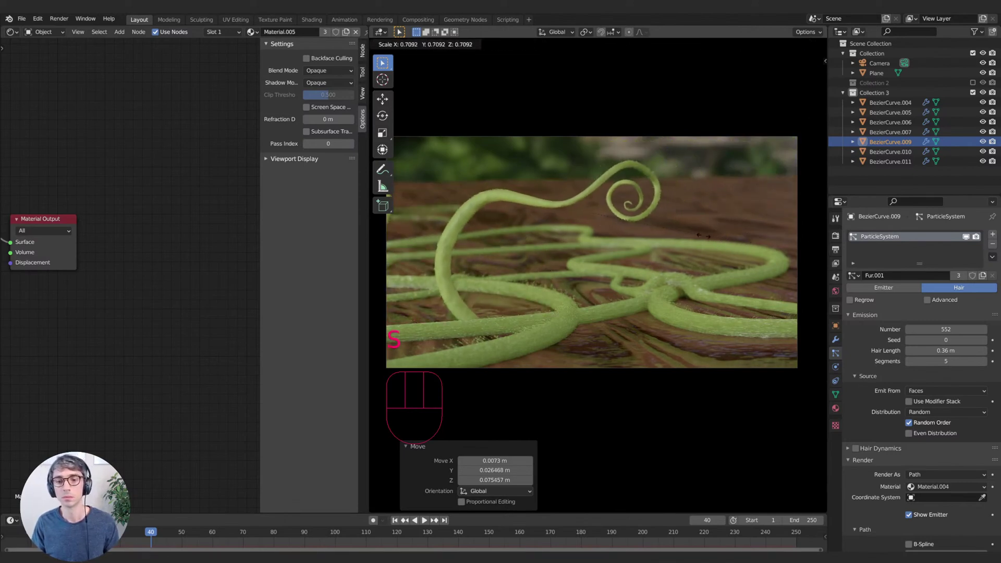
pyautogui.click(714, 237)
pyautogui.press('g')
pyautogui.click(742, 207)
pyautogui.press('s')
pyautogui.click(720, 217)
# - Move the tendril about -0.12 m in X and -0.21 m in Y so its base joins the vines on the ground
pyautogui.press('g')
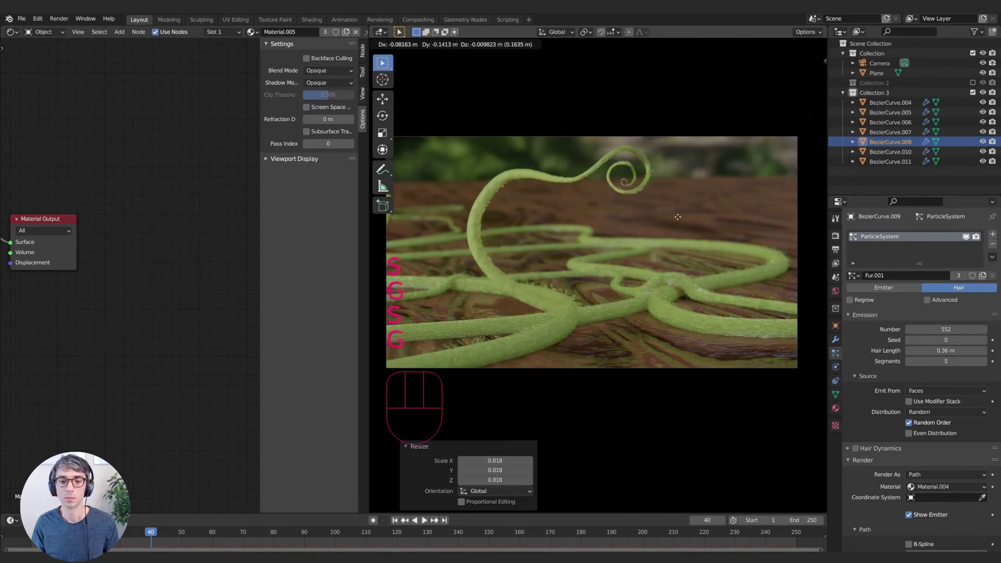
pyautogui.click(669, 223)
pyautogui.press('g')
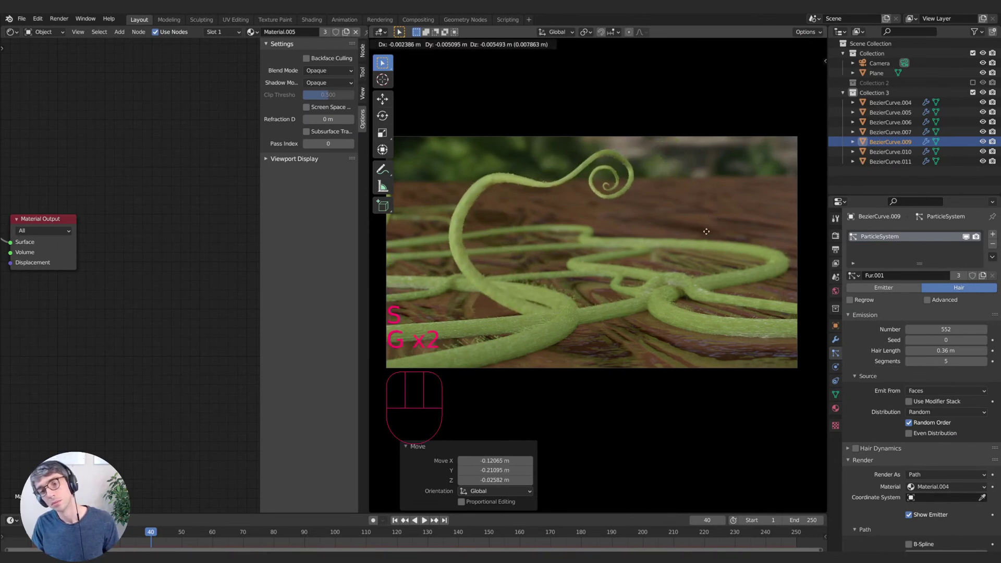
pyautogui.click(693, 237)
# - Duplicate the curled tendril in place, scale the copy to about 2.736 and rotate it about 24° around the view axis
pyautogui.hotkey('shift', 'd')
pyautogui.click(685, 238)
pyautogui.press('s')
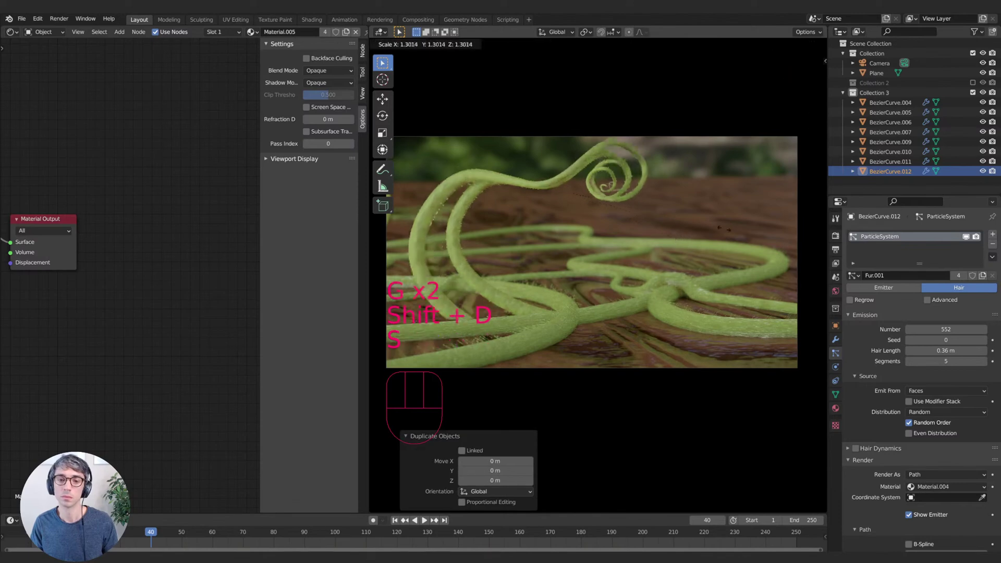
pyautogui.click(654, 251)
pyautogui.press('r')
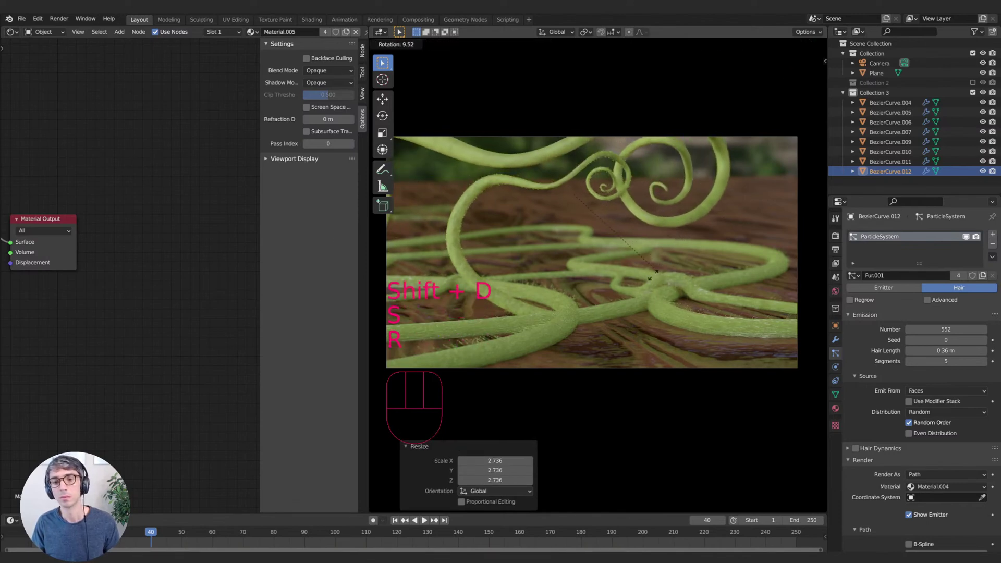
pyautogui.click(608, 273)
# - Move the large tendril copy about 0.10 m in X, 0.19 m in Y and 0.10 m in Z, and push it farther along X
pyautogui.press('g')
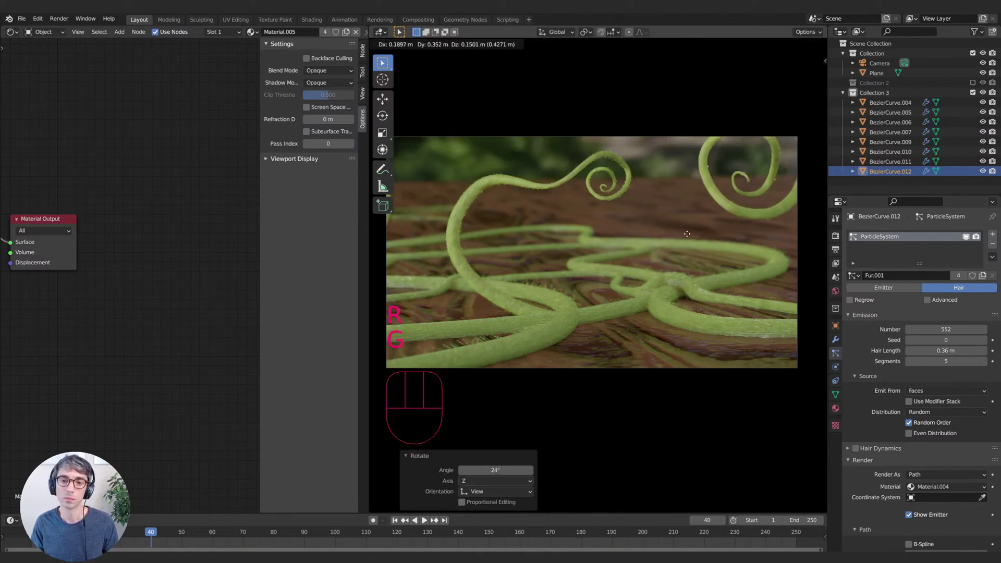
pyautogui.click(728, 224)
pyautogui.press('g')
pyautogui.press('x')
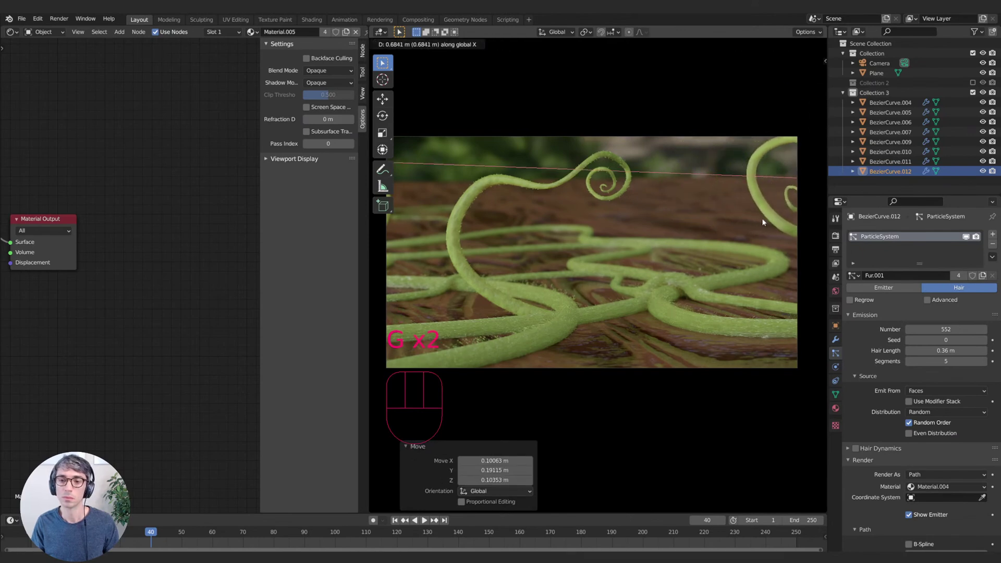
pyautogui.click(763, 219)
# - Reposition the large tendril copy in the camera frame and move it about 1.875 m along X
pyautogui.press('g')
pyautogui.click(526, 237)
pyautogui.press('g')
pyautogui.press('x')
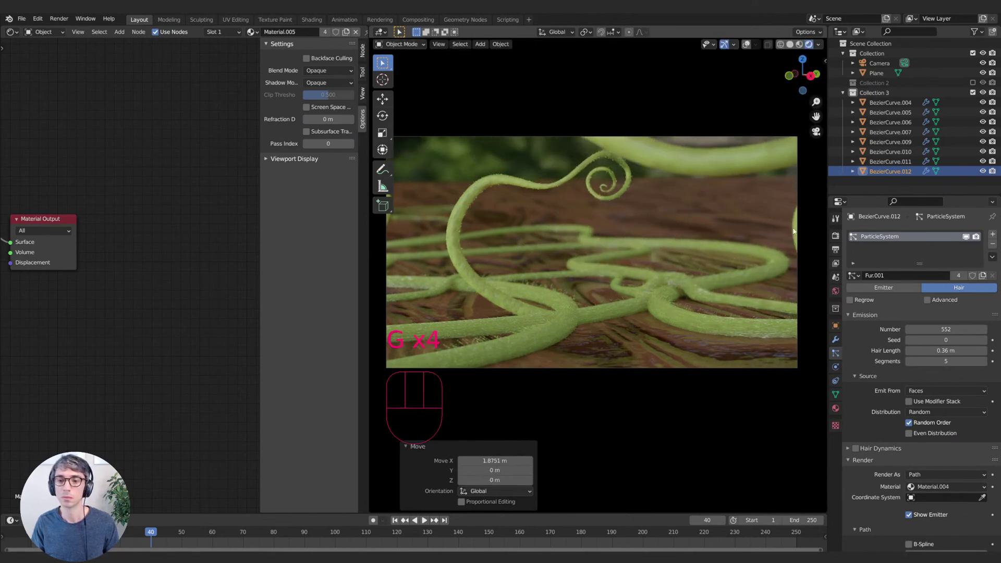
pyautogui.click(740, 221)
# - Raise the large tendril copy about 0.28 m and move it about 0.466 m along X
pyautogui.press('g')
pyautogui.click(662, 144)
pyautogui.press('g')
pyautogui.press('x')
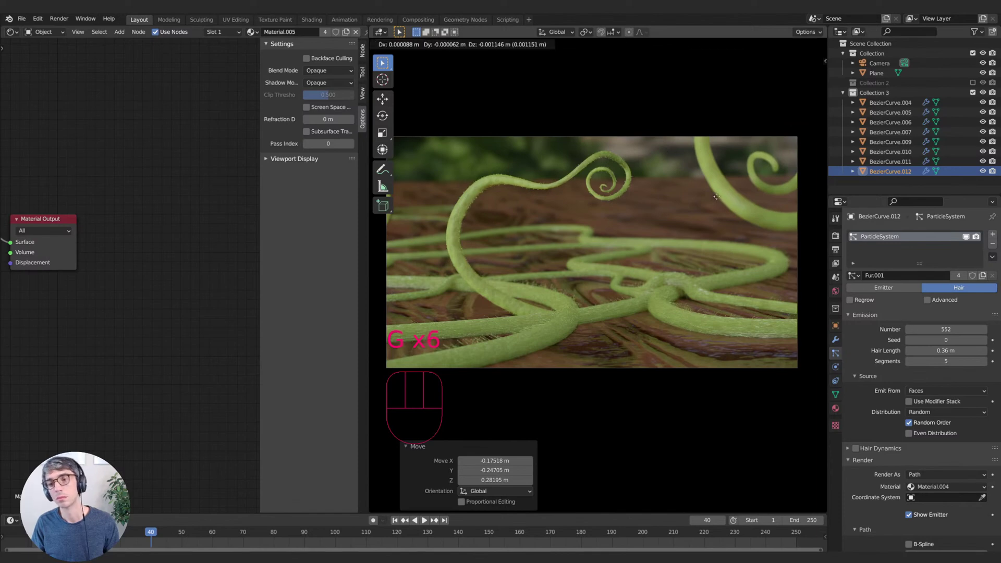
pyautogui.click(699, 224)
# - Move the large tendril copy down so its blurred stem sweeps across the lower foreground of the camera frame
pyautogui.press('g')
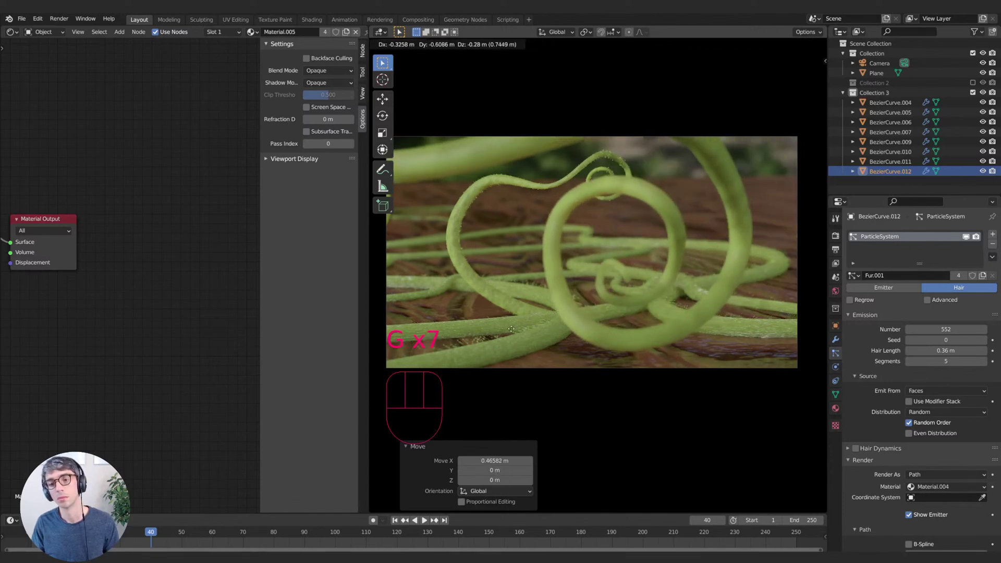
pyautogui.click(808, 342)
pyautogui.press('g')
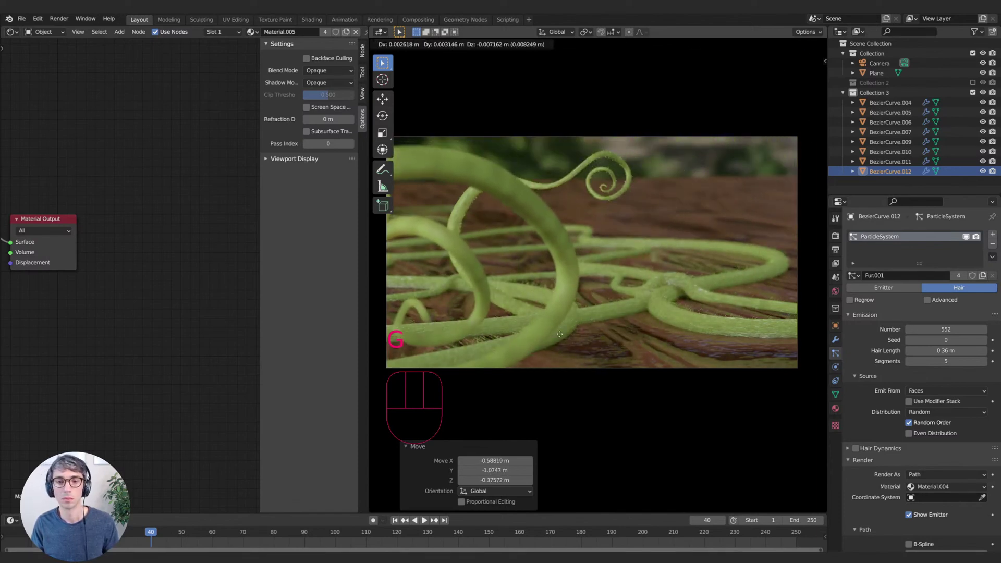
pyautogui.click(218, 288)
pyautogui.press('g')
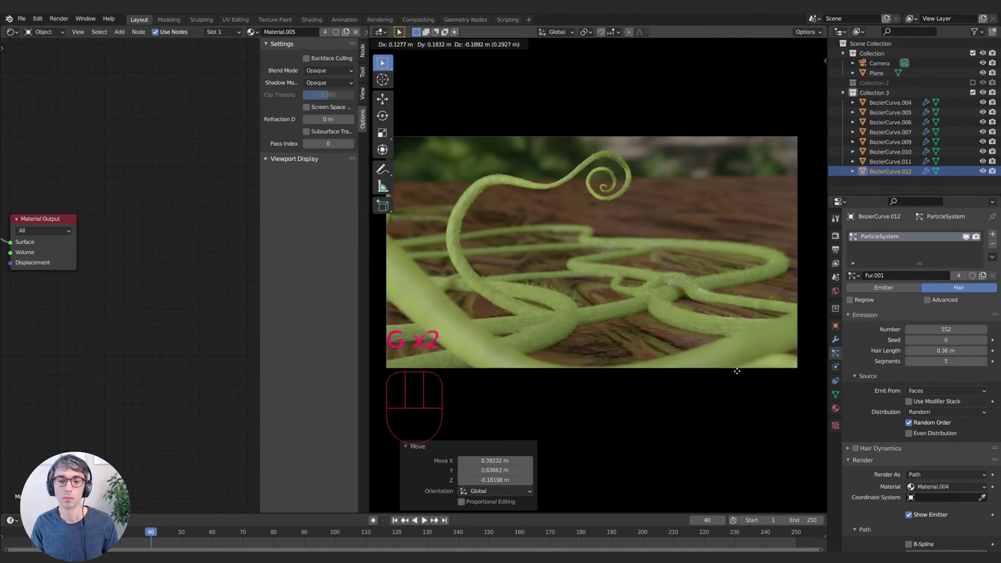
pyautogui.click(727, 344)
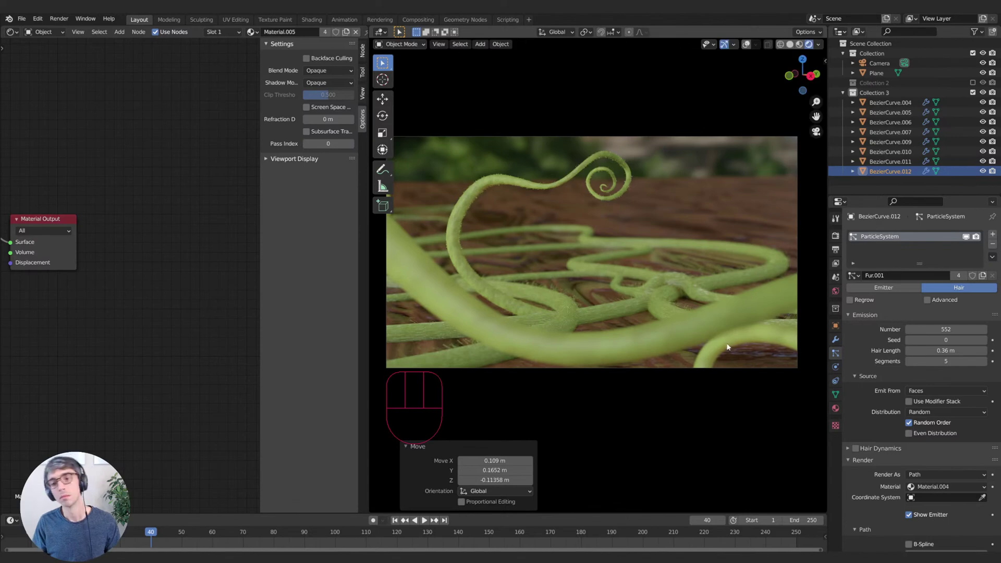
pyautogui.press('g')
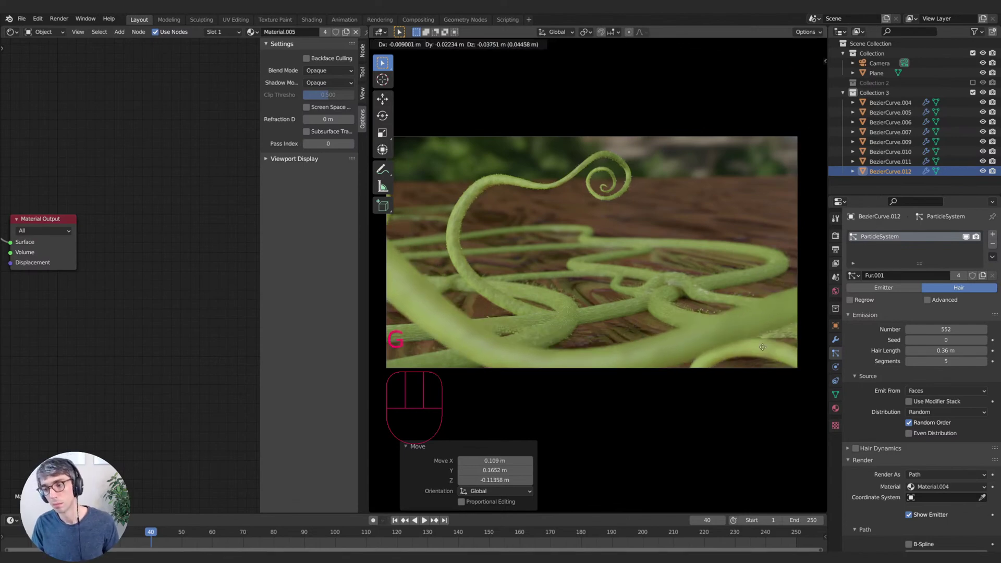
pyautogui.click(798, 342)
# - Scale the foreground tendril copy down and raise it about 0.20 m
pyautogui.press('s')
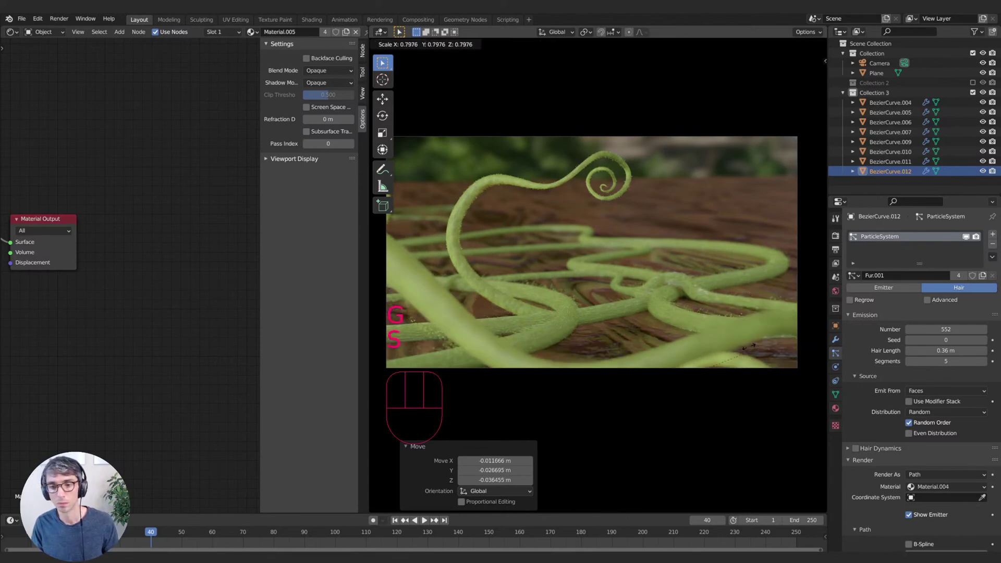
pyautogui.click(673, 319)
pyautogui.press('g')
pyautogui.click(587, 274)
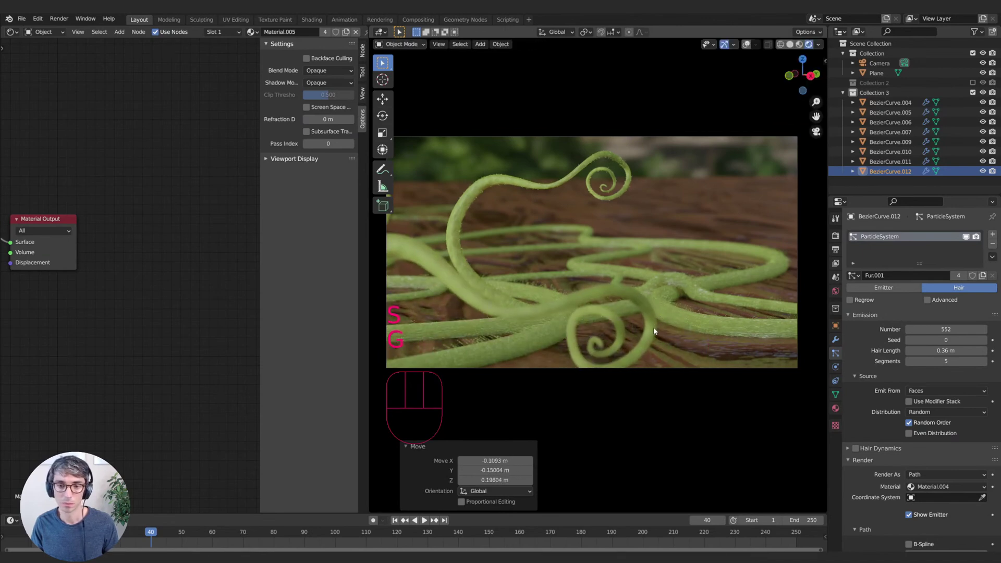
# - Move the tendril copy about -0.17 m in X and -0.29 m in Y and rotate it around Z
pyautogui.press('g')
pyautogui.click(592, 330)
pyautogui.press('r')
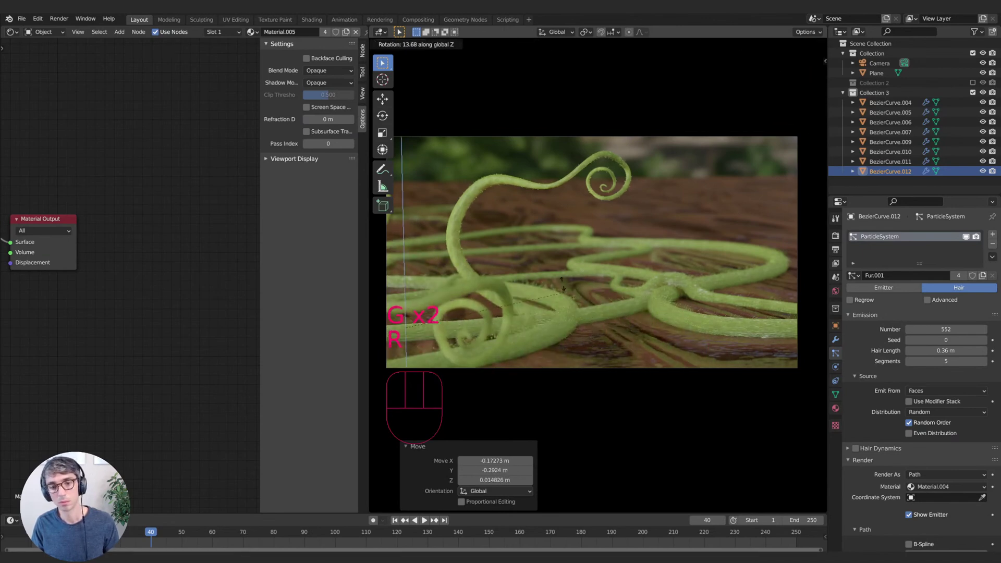
pyautogui.click(472, 255)
# - Move the tendril copy about 0.39 m in X and 0.67 m in Y and rotate it about 125° around Z
pyautogui.press('g')
pyautogui.click(761, 308)
pyautogui.press('r')
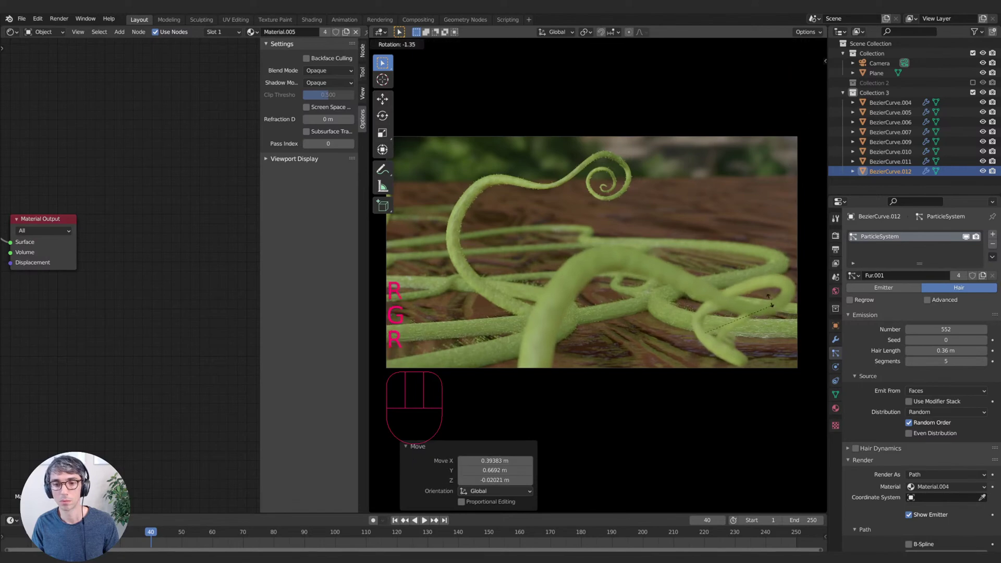
pyautogui.click(662, 291)
# - Try raising the tendril copy in the camera frame and shifting it about -3.10 m along X
pyautogui.press('g')
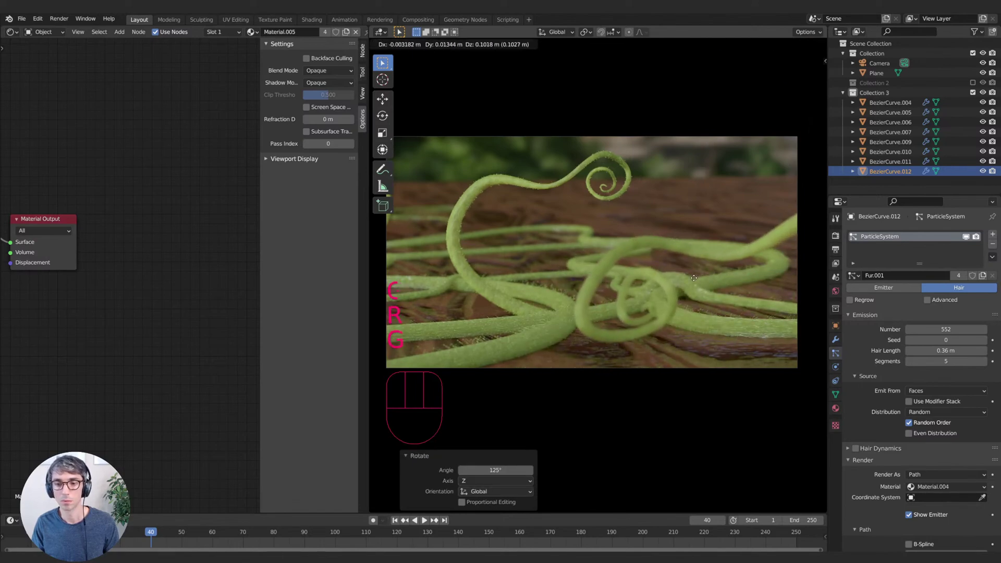
pyautogui.click(693, 278)
pyautogui.press('g')
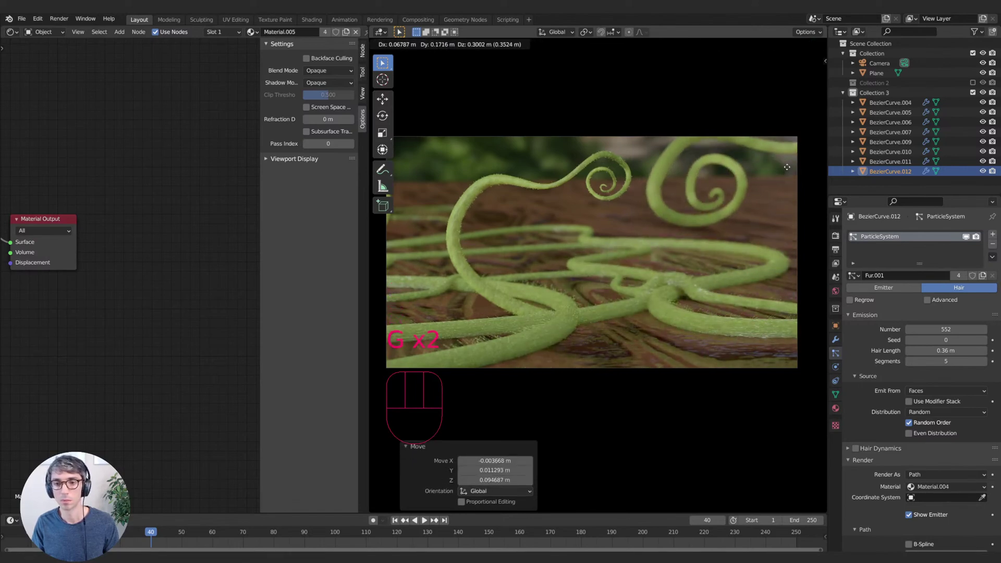
pyautogui.click(788, 168)
pyautogui.press('g')
pyautogui.press('x')
pyautogui.click(394, 236)
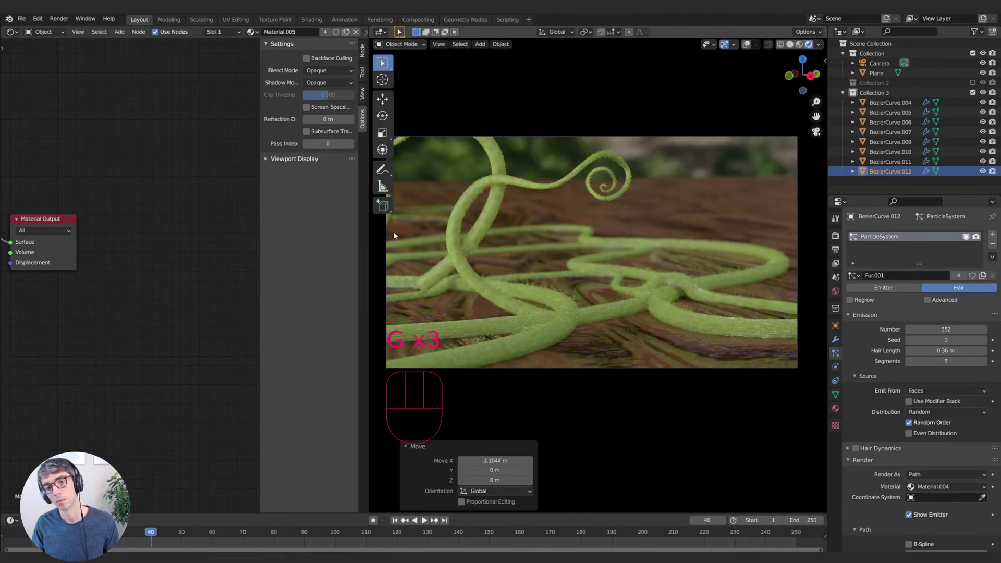
# - Try placing the tendril copy opposite the main tendril with a move of about 0.68 m in X, 1.11 m in Y and -0.31 m in Z
pyautogui.press('g')
pyautogui.click(673, 298)
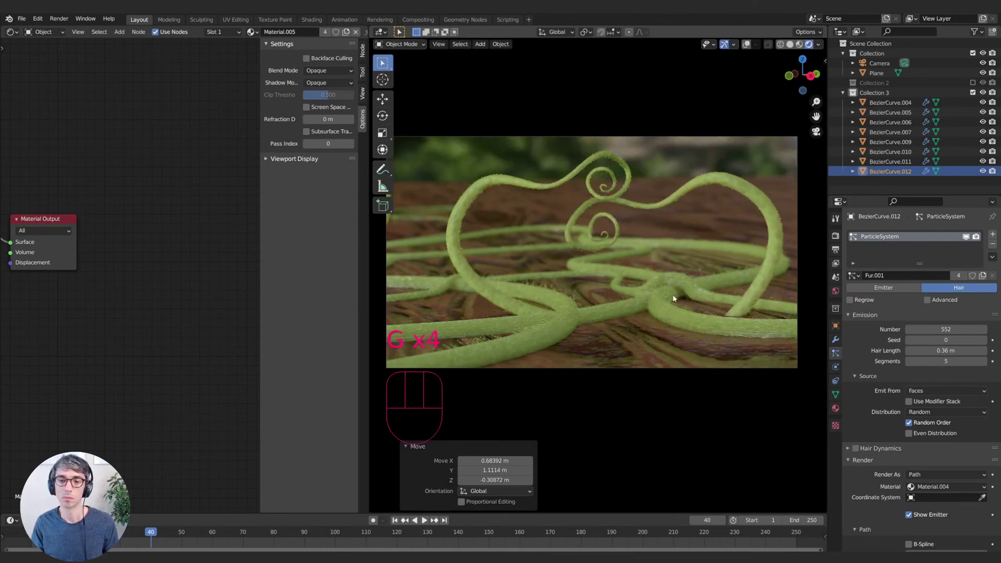
pyautogui.press('g')
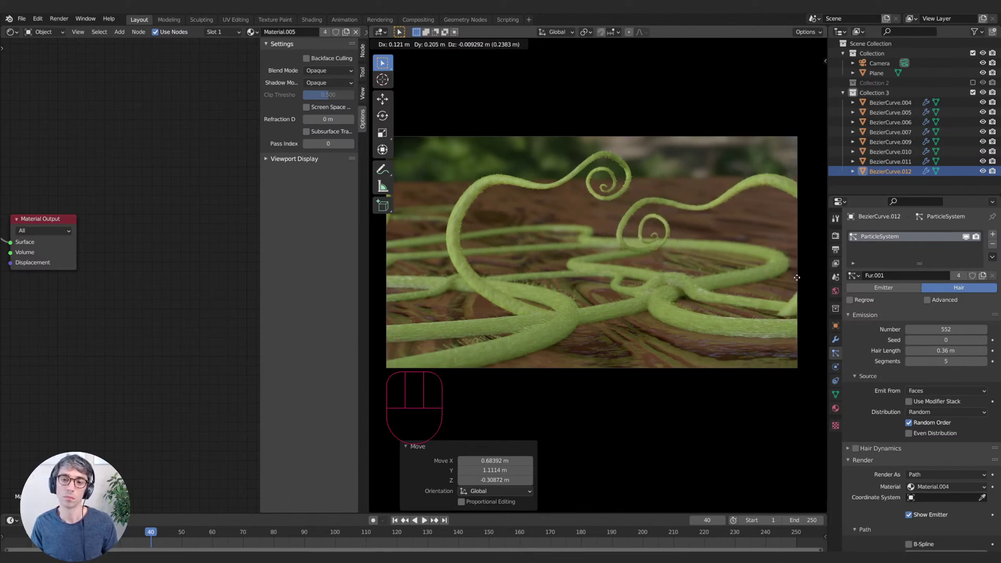
pyautogui.click(824, 276)
# - Delete the tendril copy placed opposite the main curled tendril
pyautogui.press('x')
pyautogui.click(791, 284)
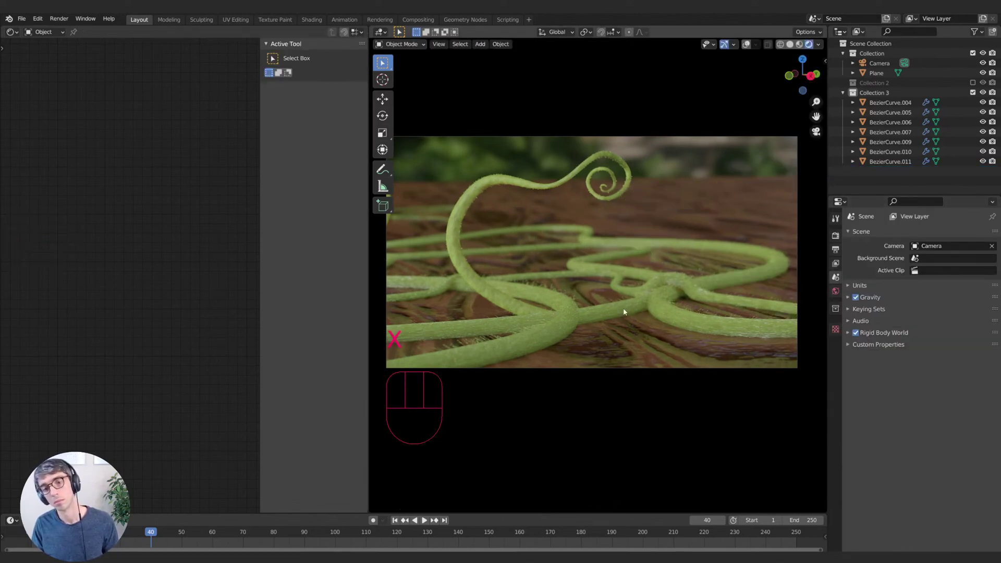
# - Scale the main upright curled tendril up by about 1.43 and lower it in the camera frame
pyautogui.click(460, 221)
pyautogui.press('s')
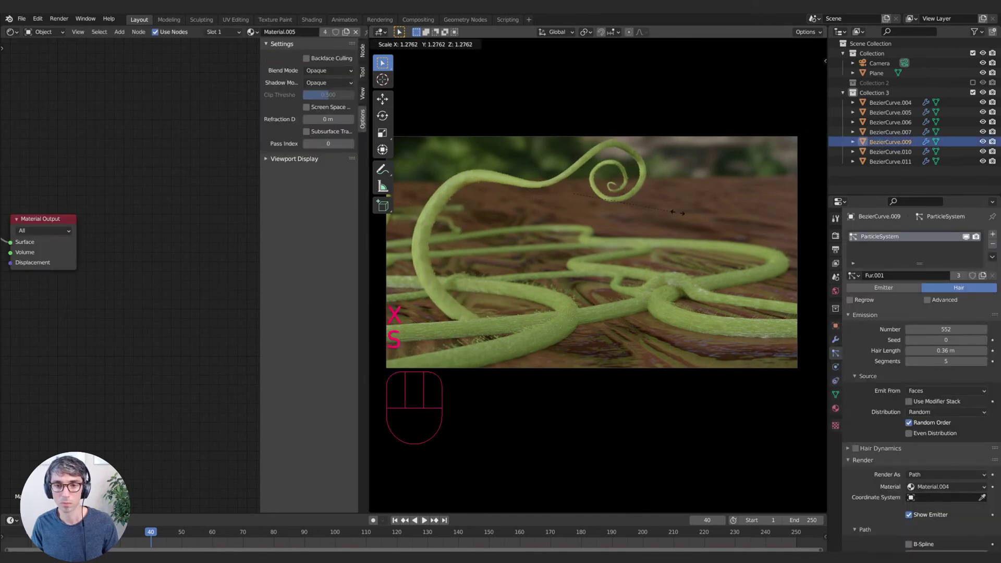
pyautogui.click(692, 221)
pyautogui.press('g')
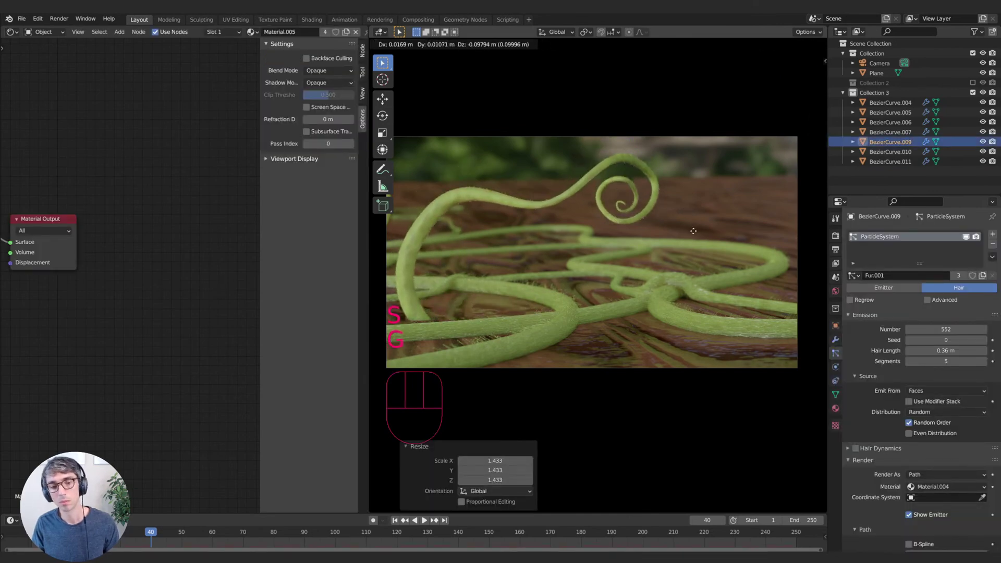
pyautogui.click(646, 241)
# - Enlarge the main tendril by about 1.32 and move it about 0.15 m in X and 0.25 m in Y
pyautogui.press('s')
pyautogui.click(693, 248)
pyautogui.press('g')
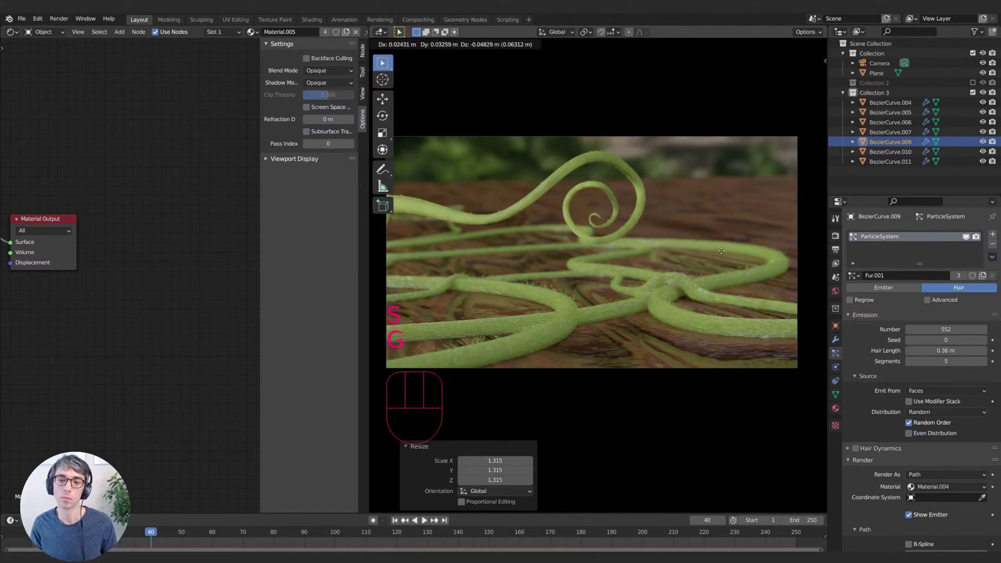
pyautogui.click(730, 254)
pyautogui.press('g')
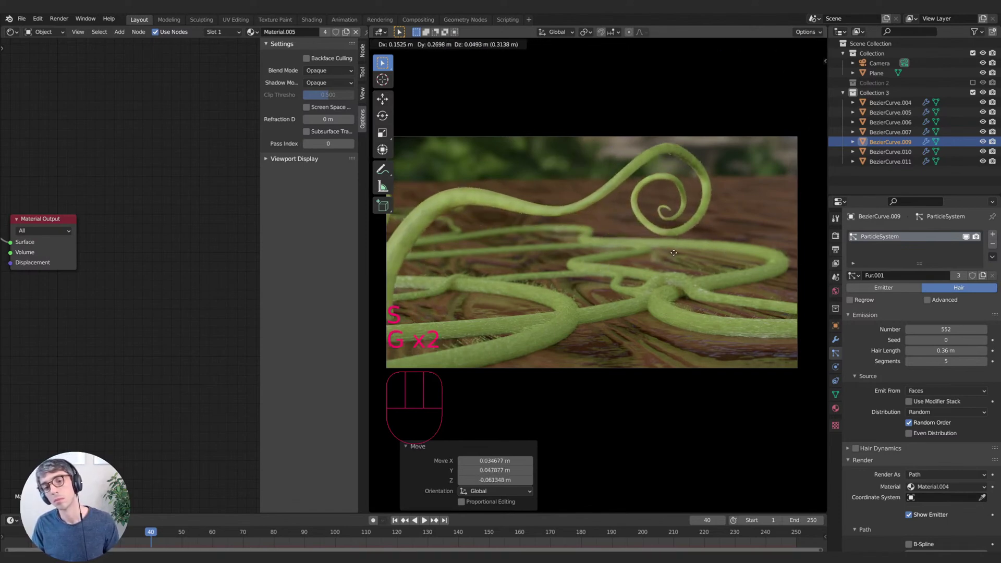
pyautogui.click(658, 257)
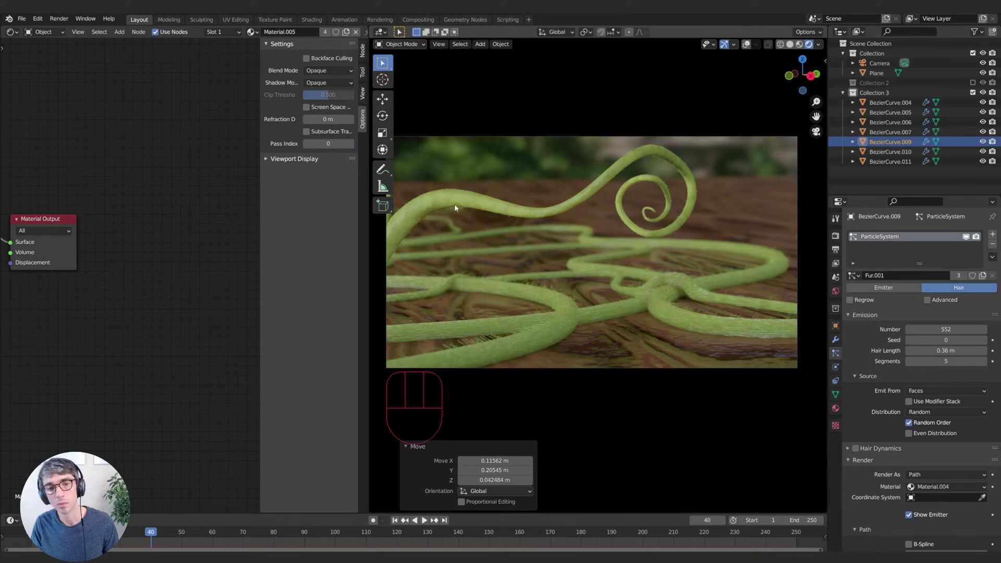
# - Set the Bump distance of the wooden ground plane's material to 0.820
pyautogui.click(489, 209)
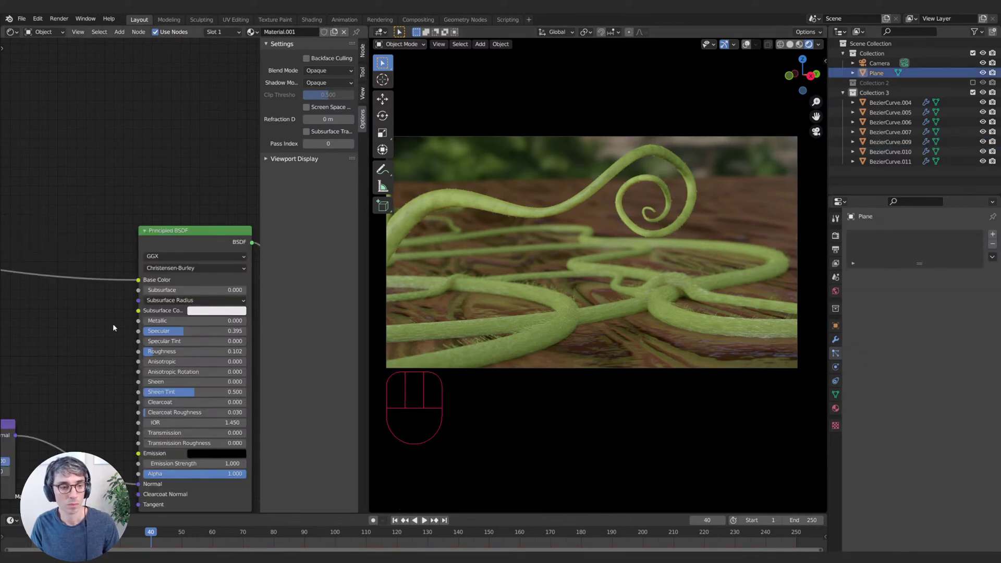
pyautogui.moveTo(112, 323); pyautogui.dragTo(146, 220, button='middle')
pyautogui.moveTo(105, 257); pyautogui.dragTo(208, 231, button='middle')
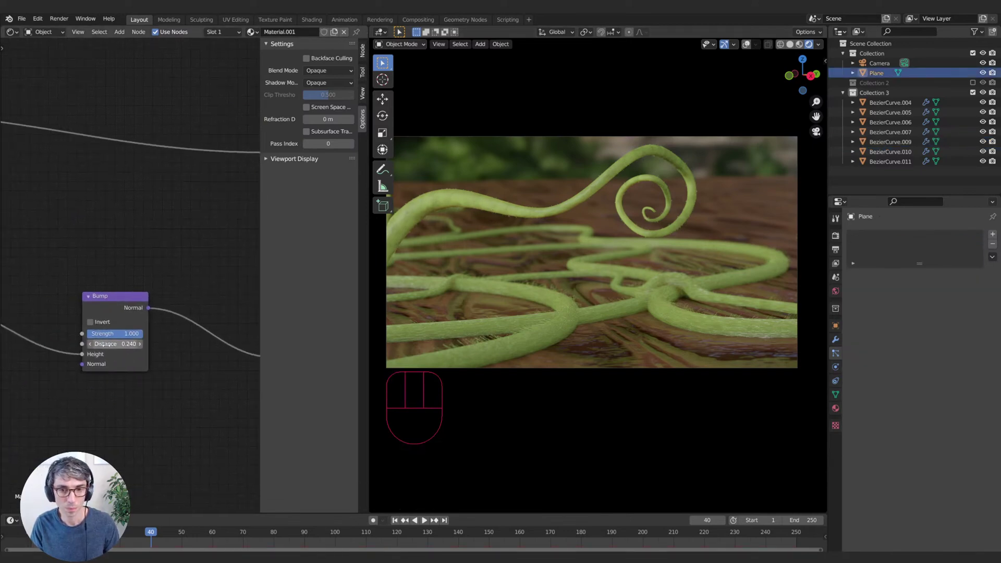
pyautogui.keyDown('shift'); pyautogui.moveTo(115, 343); pyautogui.dragTo(137, 343); pyautogui.keyUp('shift')
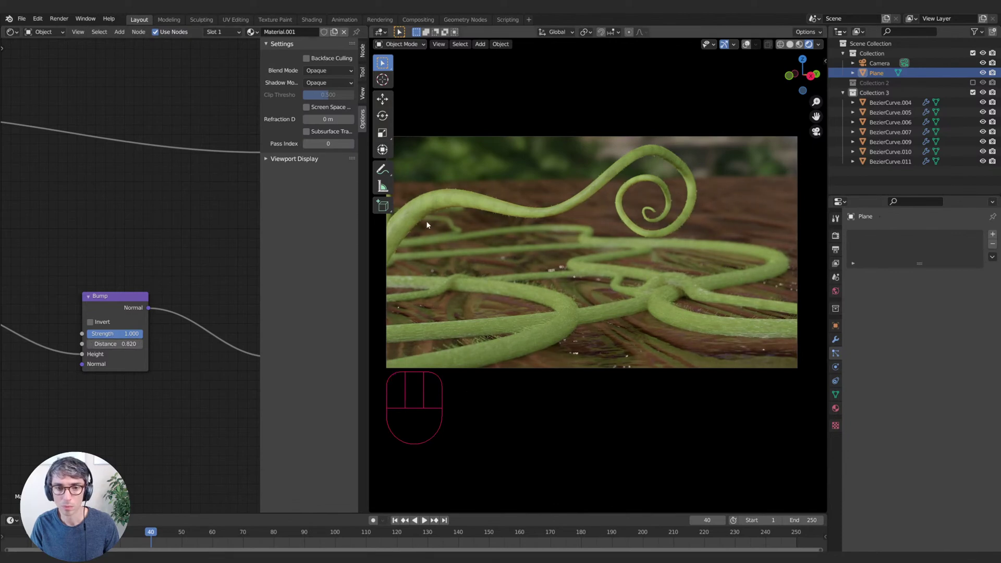
# - Set the Bump distance of the main tendril's material to 0.050
pyautogui.click(433, 204)
pyautogui.moveTo(42, 354); pyautogui.dragTo(226, 371, button='middle')
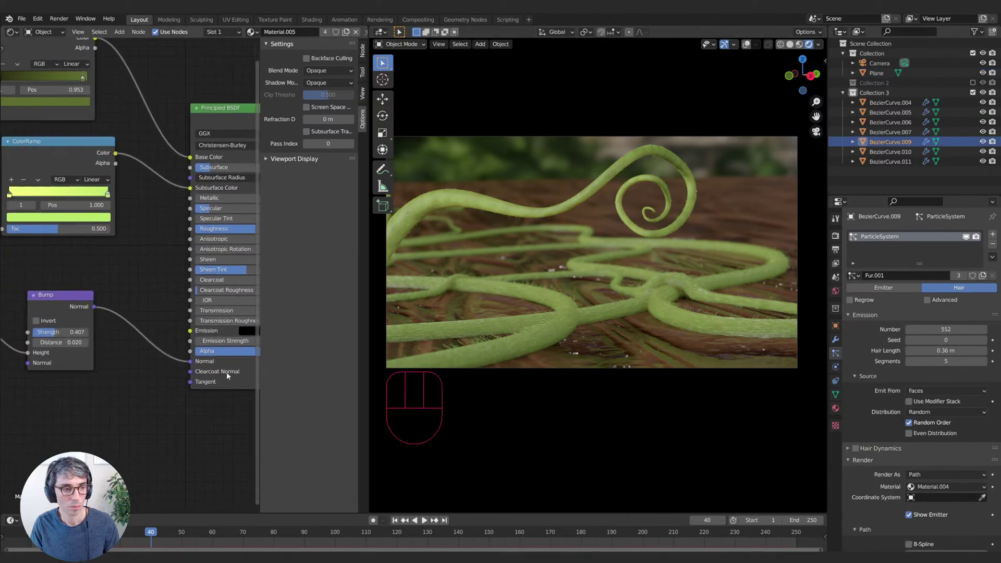
pyautogui.keyDown('shift'); pyautogui.moveTo(62, 343); pyautogui.dragTo(64, 343); pyautogui.keyUp('shift')
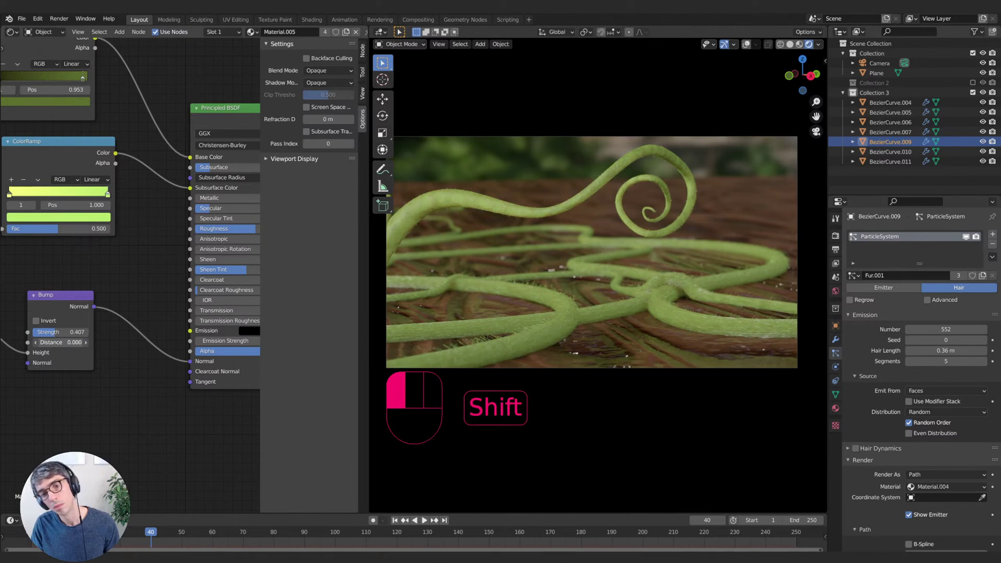
# - Set the scale of the tendril material's Voronoi Texture driving the bump to 80 and that of the Voronoi feeding its vector to 100
pyautogui.moveTo(65, 320); pyautogui.dragTo(205, 340, button='middle')
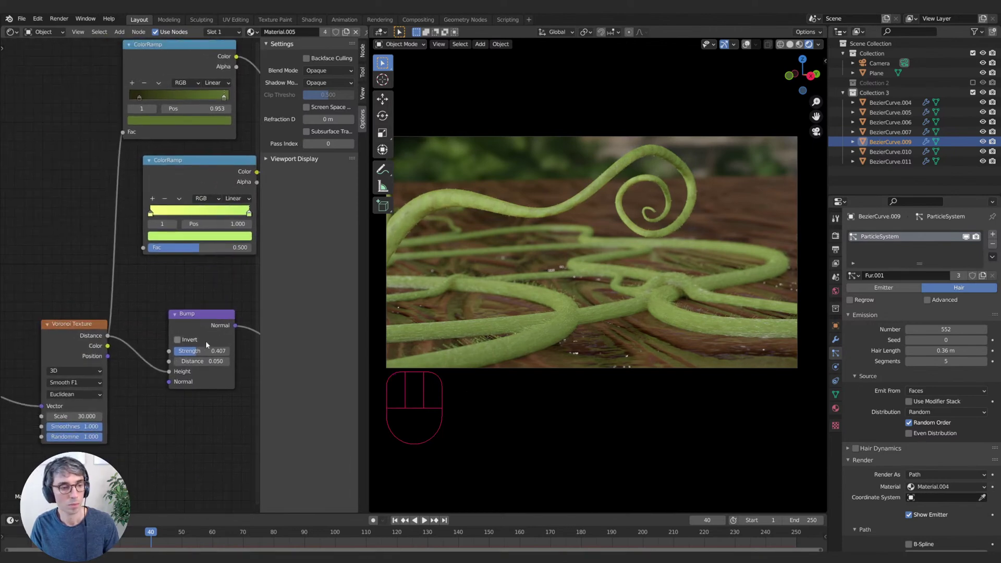
pyautogui.moveTo(61, 416); pyautogui.dragTo(104, 416)
pyautogui.moveTo(63, 404); pyautogui.dragTo(271, 397, button='middle')
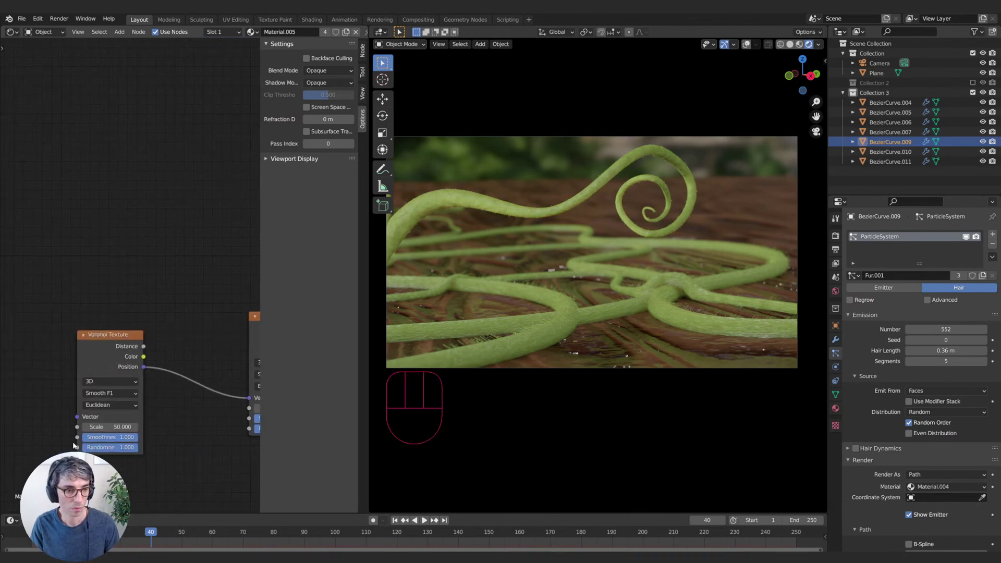
pyautogui.click(122, 426)
pyautogui.write('100')
pyautogui.click(156, 441)
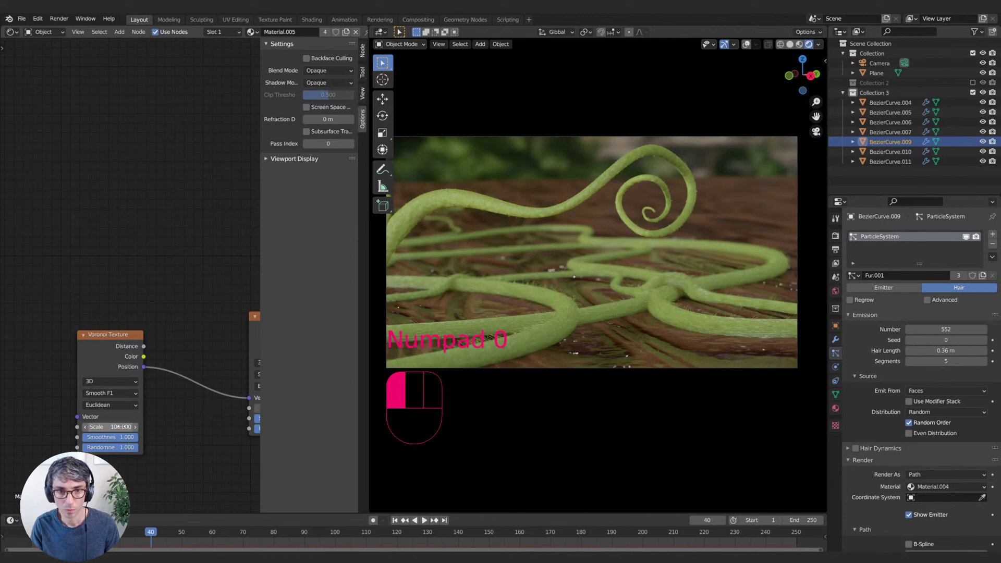
pyautogui.moveTo(155, 441); pyautogui.dragTo(195, 430, button='middle')
pyautogui.moveTo(137, 423)
pyautogui.mouseDown()
pyautogui.moveTo(78, 423)
pyautogui.moveTo(148, 423)
pyautogui.mouseUp()
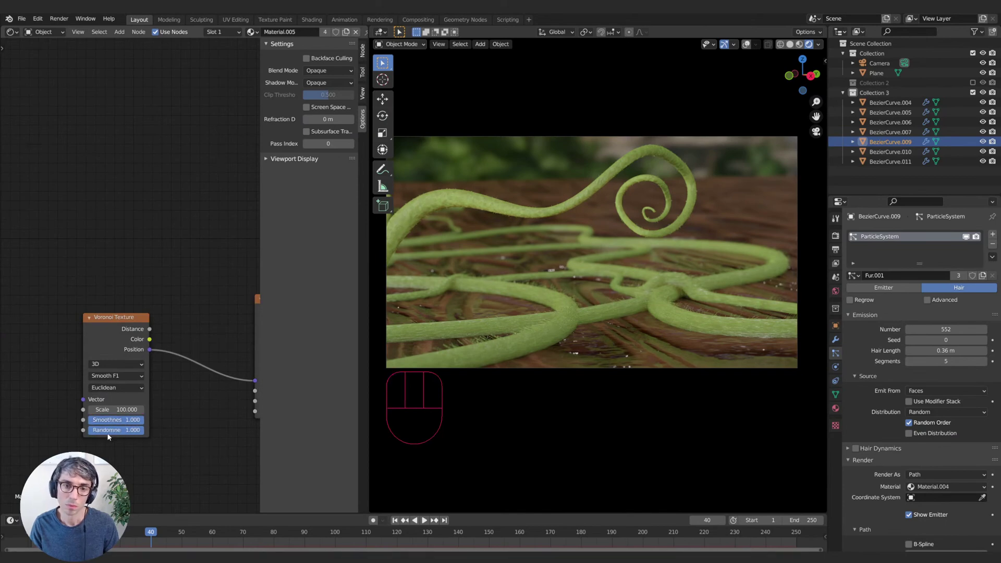
pyautogui.moveTo(155, 443); pyautogui.dragTo(157, 449, button='middle')
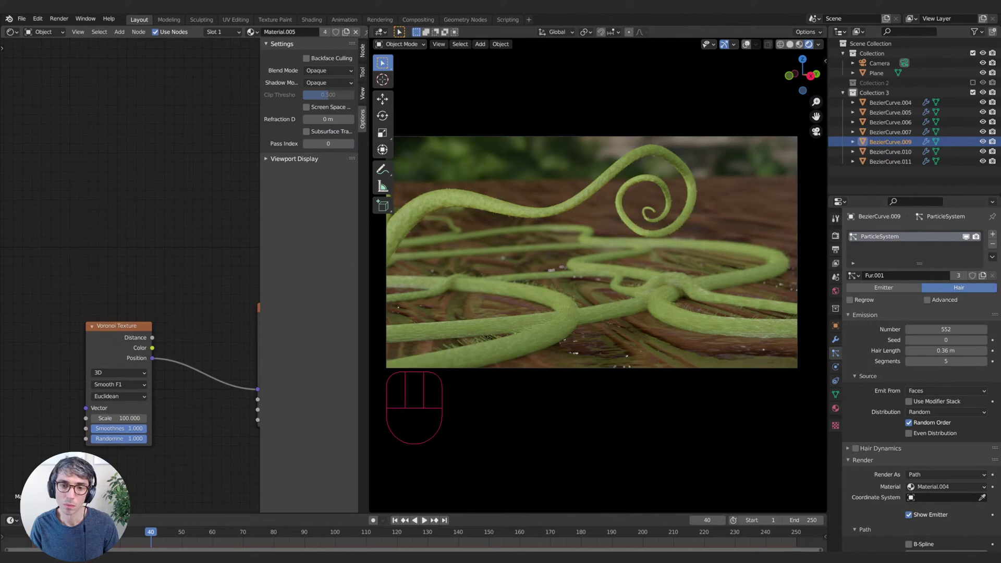
# - Add a Texture Coordinate node ahead of the first Voronoi Texture in the tendril material
pyautogui.moveTo(61, 426); pyautogui.dragTo(152, 415, button='middle')
pyautogui.hotkey('shift', 'a')
pyautogui.click(124, 397)
pyautogui.write('text')
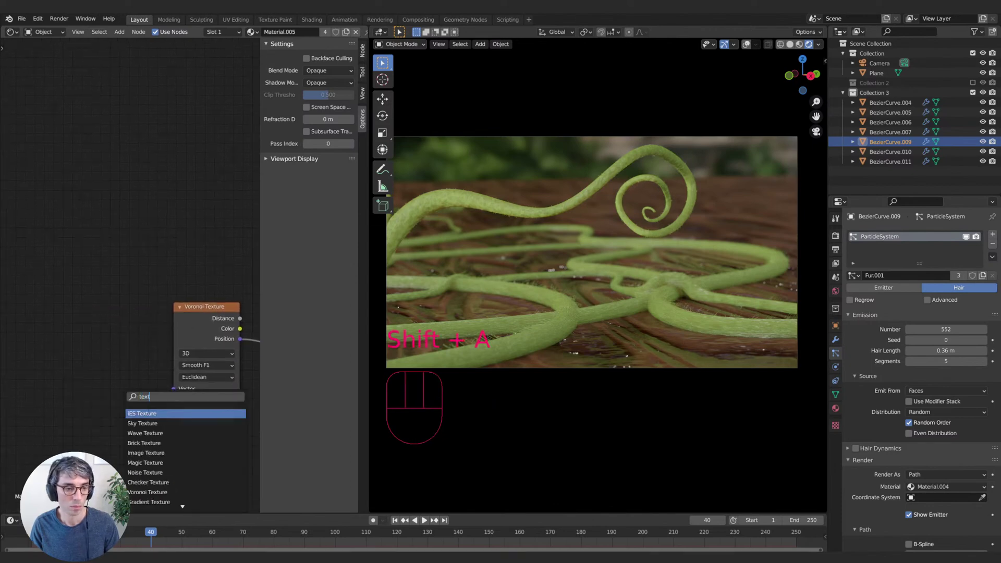
pyautogui.write('ure')
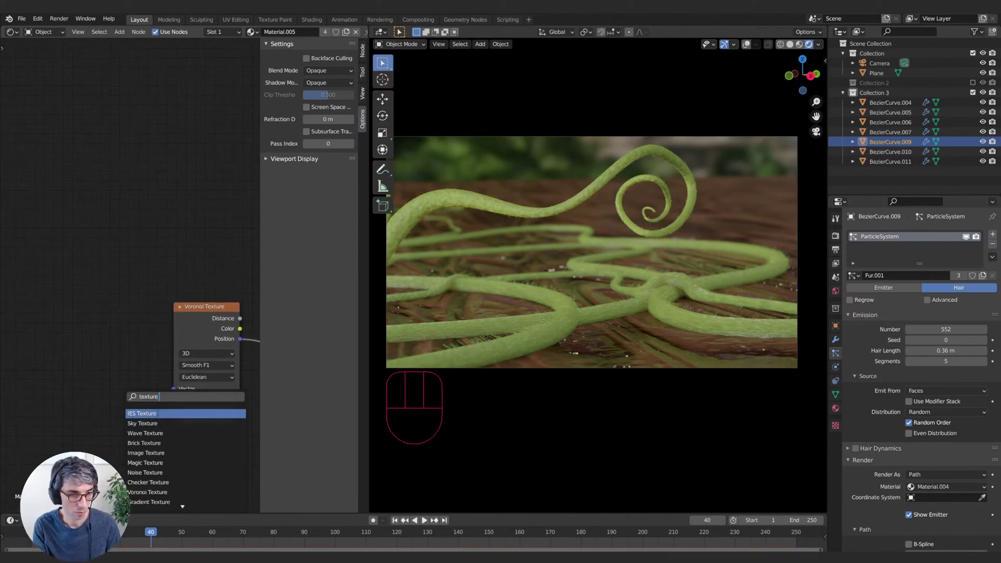
pyautogui.write(' coord')
pyautogui.press('Return')
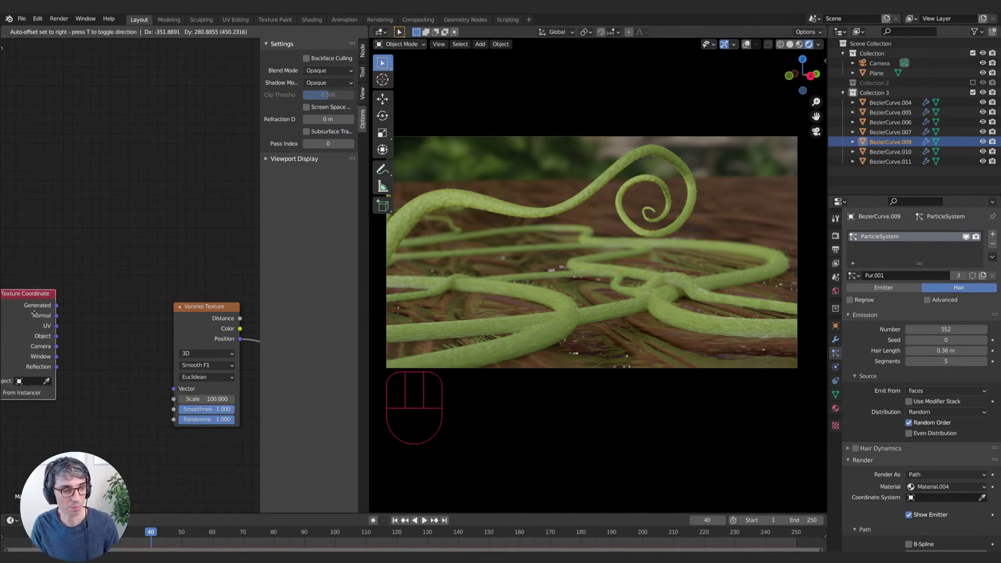
pyautogui.click(57, 328)
# - Try a Mapping node between the Generated texture coordinates and the first Voronoi Texture's vector input
pyautogui.hotkey('shift', 'a')
pyautogui.write('ma')
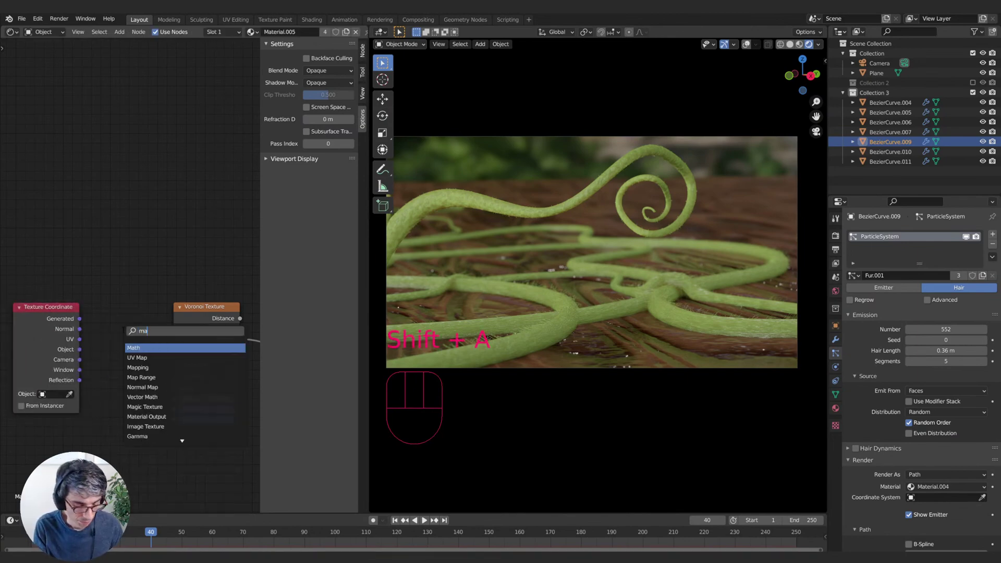
pyautogui.write('pp')
pyautogui.press('Return')
pyautogui.click(128, 313)
pyautogui.moveTo(32, 325); pyautogui.dragTo(2, 352)
pyautogui.moveTo(95, 351); pyautogui.dragTo(96, 349)
pyautogui.moveTo(161, 308); pyautogui.dragTo(127, 324)
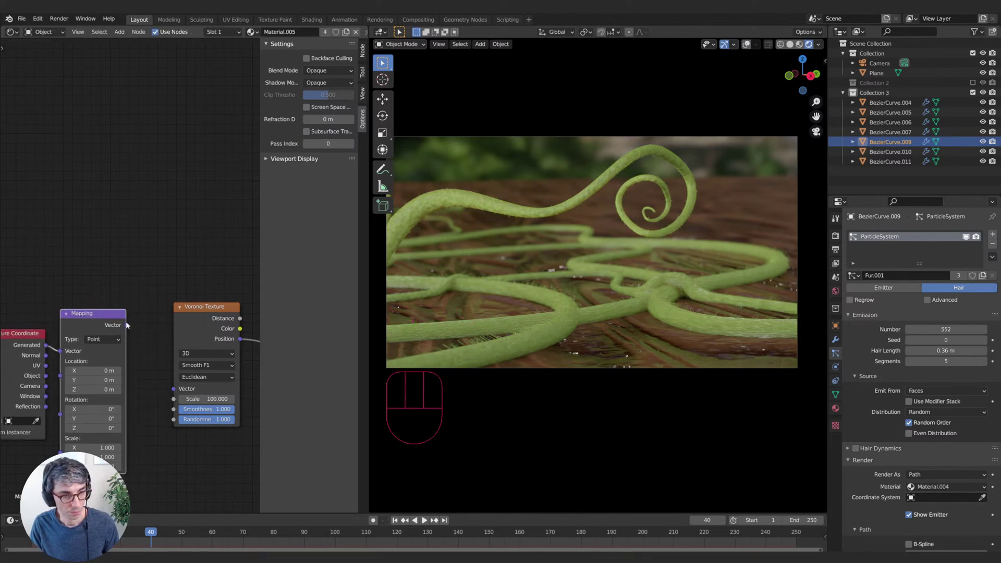
pyautogui.moveTo(173, 387); pyautogui.dragTo(174, 388)
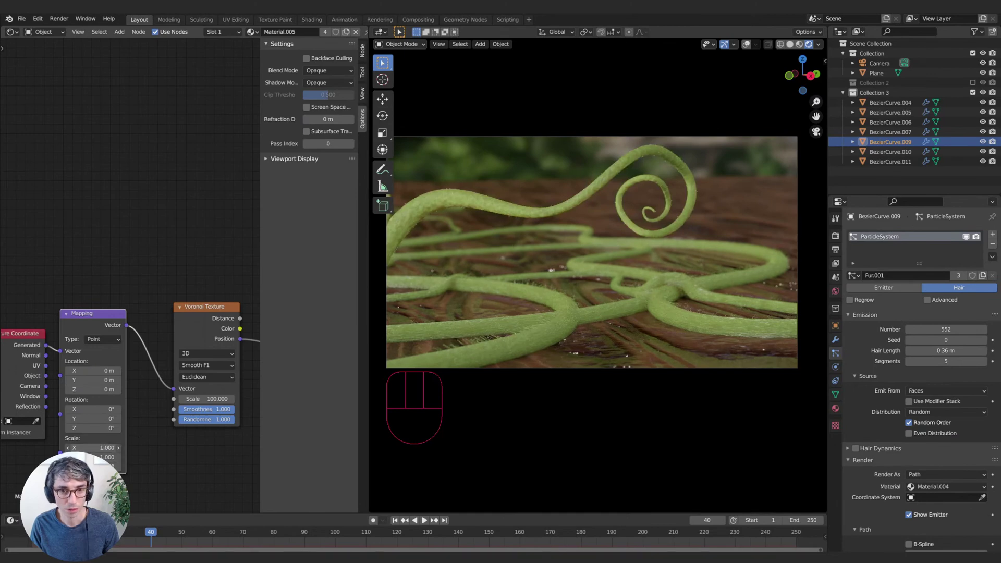
# - Try stretching the Voronoi pattern by varying the Mapping node's X scale and setting the scale to 0.1
pyautogui.moveTo(104, 447); pyautogui.dragTo(73, 447)
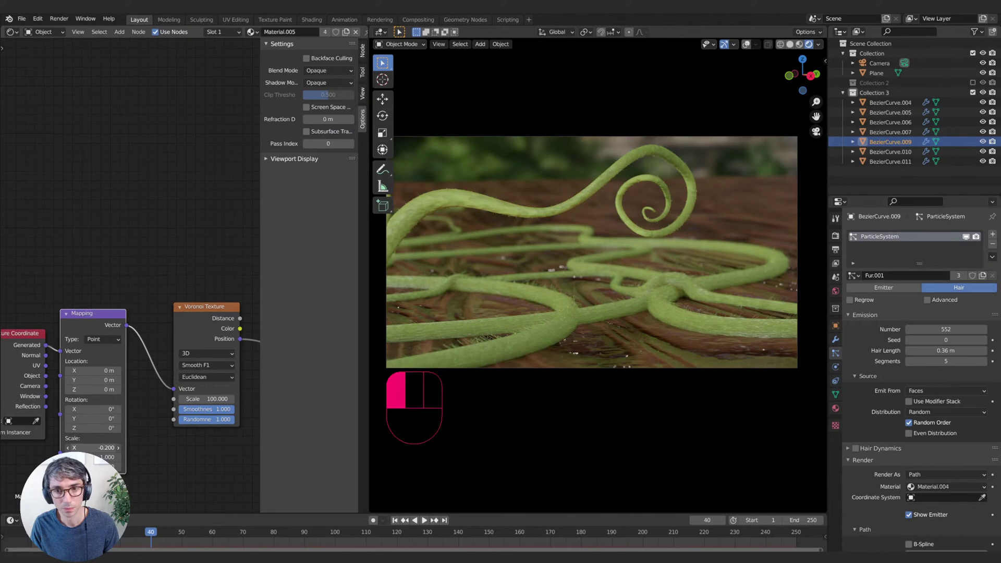
pyautogui.moveTo(104, 448); pyautogui.dragTo(124, 402)
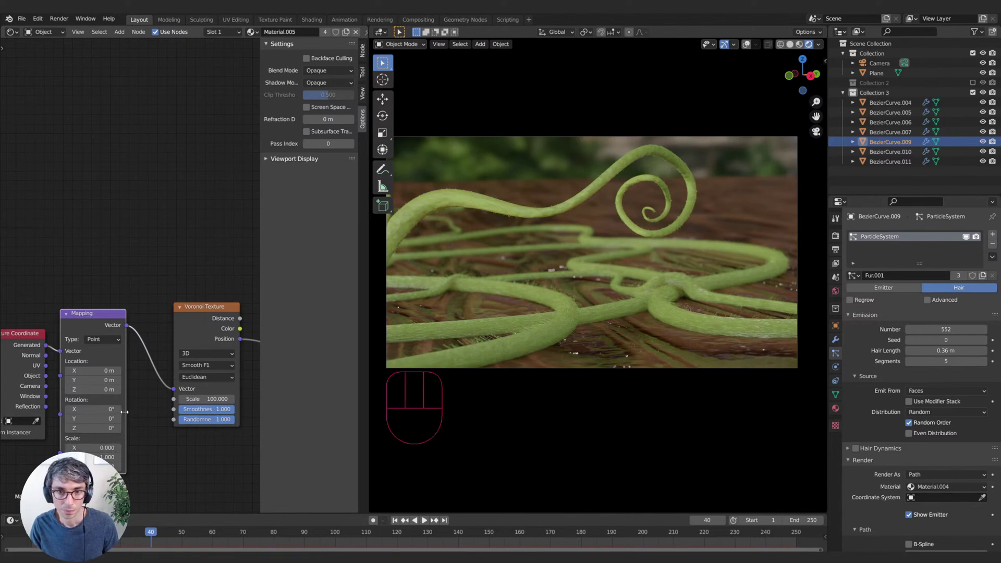
pyautogui.click(91, 447)
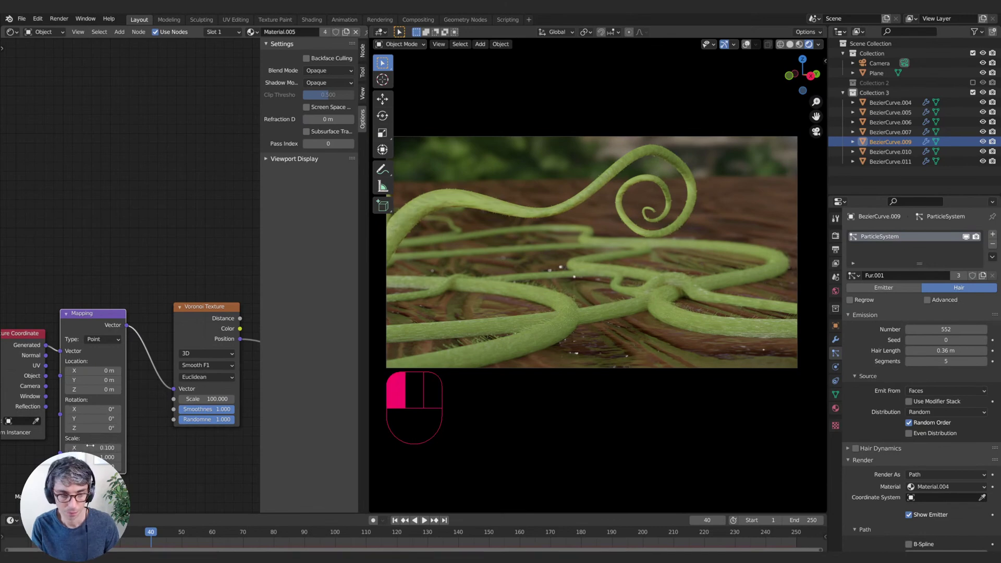
pyautogui.write('0.1')
pyautogui.press('Return')
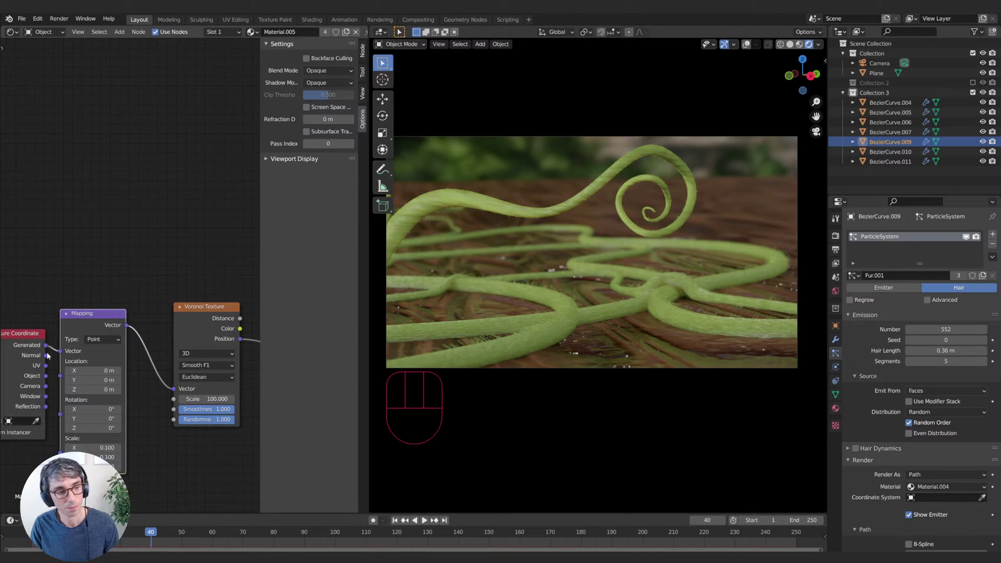
# - Link the Generated coordinates directly to the first Voronoi Texture's vector and delete the Mapping node
pyautogui.moveTo(61, 351); pyautogui.dragTo(173, 388)
pyautogui.press('x')
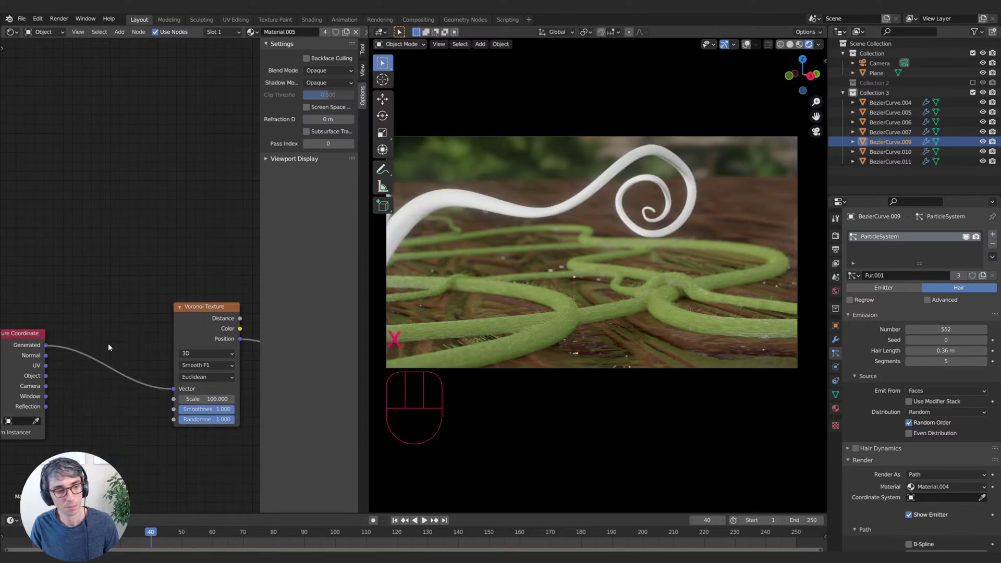
# - Reduce the Bump strength of the tendril material to about 0.187
pyautogui.moveTo(121, 301); pyautogui.dragTo(117, 263, button='middle')
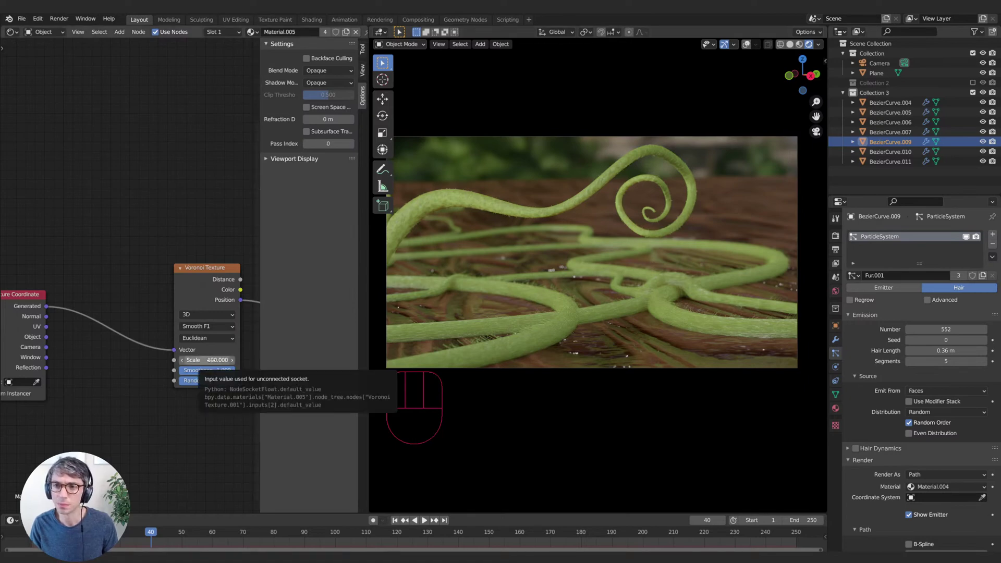
pyautogui.moveTo(149, 415); pyautogui.dragTo(1, 416, button='middle')
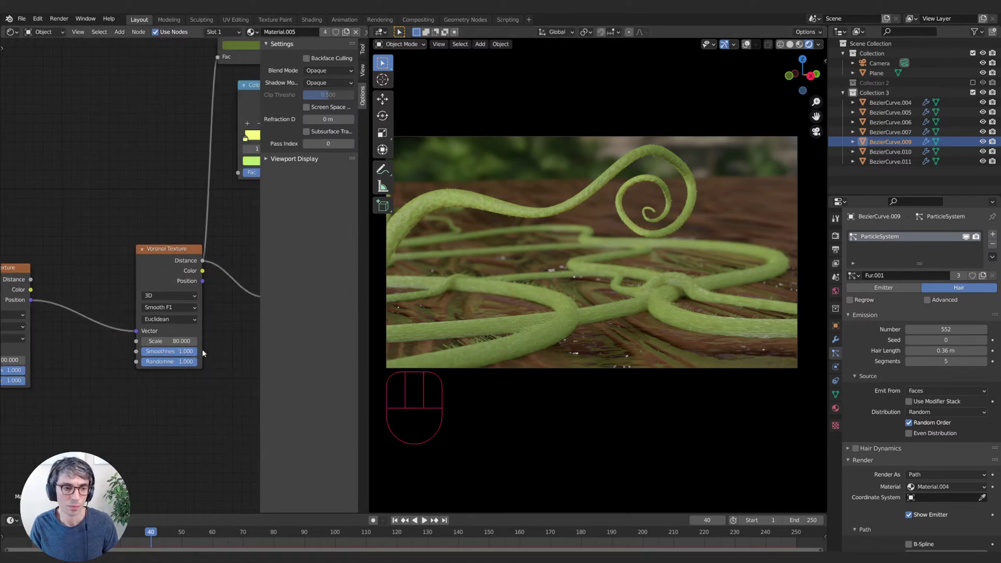
pyautogui.moveTo(203, 351); pyautogui.dragTo(59, 358, button='middle')
pyautogui.moveTo(143, 283); pyautogui.dragTo(125, 283)
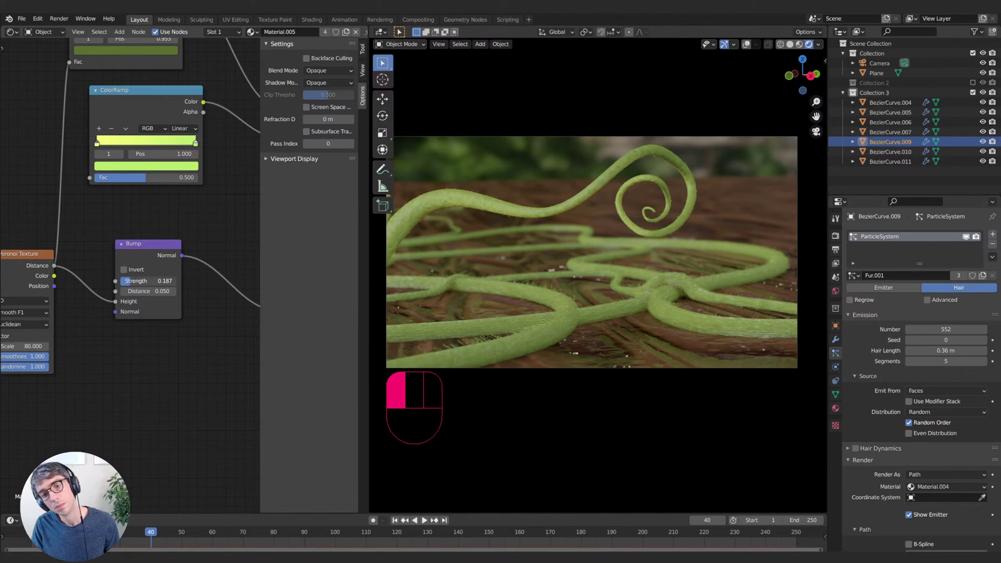
# - Set the tendril material's Bump strength to about 0.213 and distance to 1.05, and set the hair length to about 0.91 m
pyautogui.moveTo(125, 281); pyautogui.dragTo(172, 291)
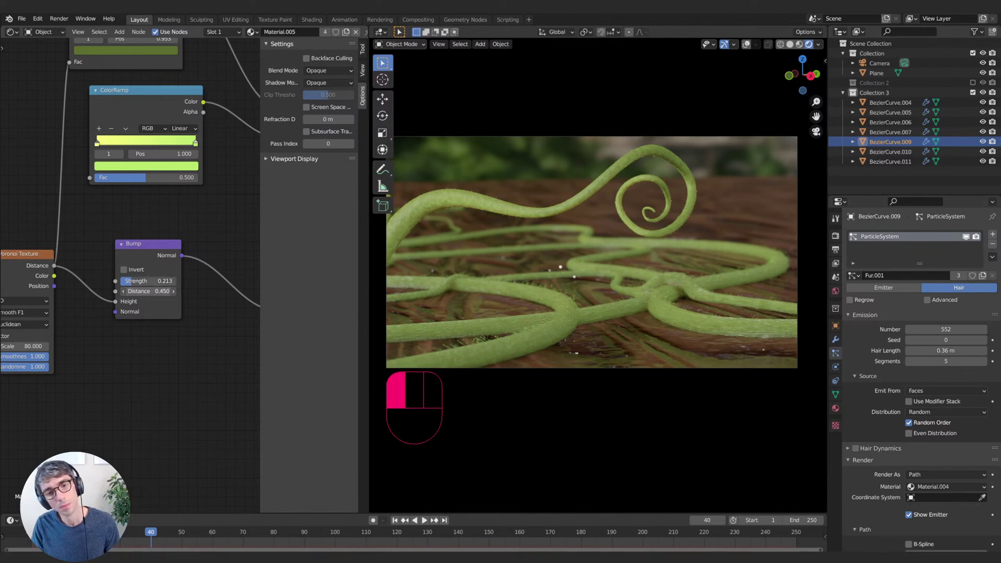
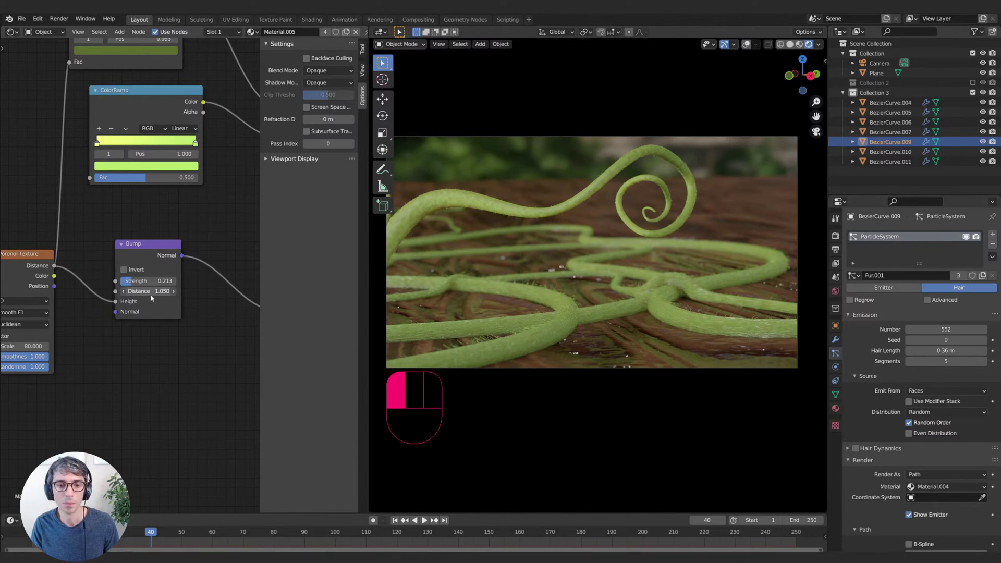
pyautogui.click(836, 353)
pyautogui.keyDown('shift'); pyautogui.moveTo(939, 351); pyautogui.dragTo(945, 351); pyautogui.keyUp('shift')
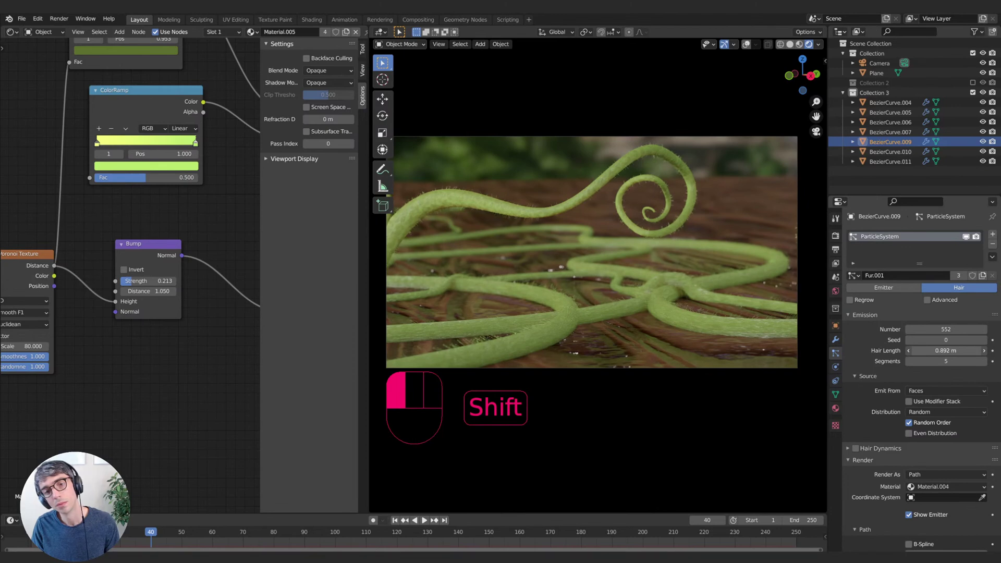
pyautogui.keyDown('shift'); pyautogui.moveTo(946, 350); pyautogui.dragTo(912, 351); pyautogui.keyUp('shift')
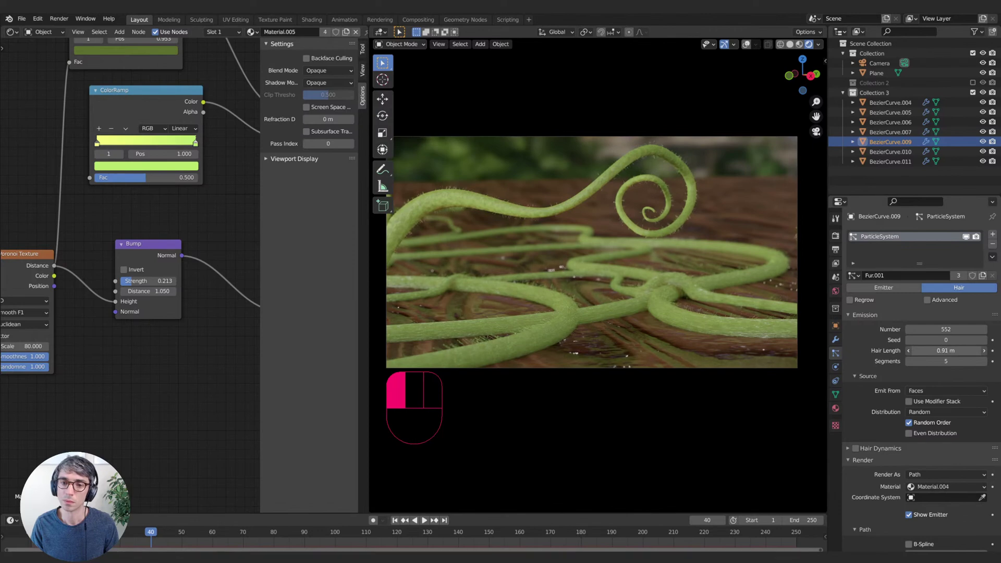
# - Move and slightly rotate the spiral tendril so its coil rises from the ground near the middle of the frame
pyautogui.press('g')
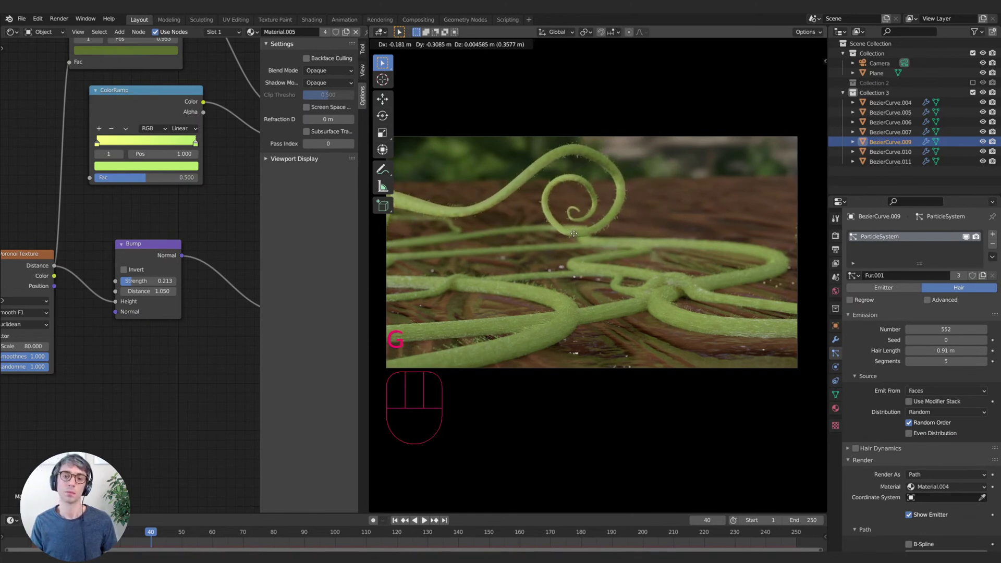
pyautogui.click(609, 249)
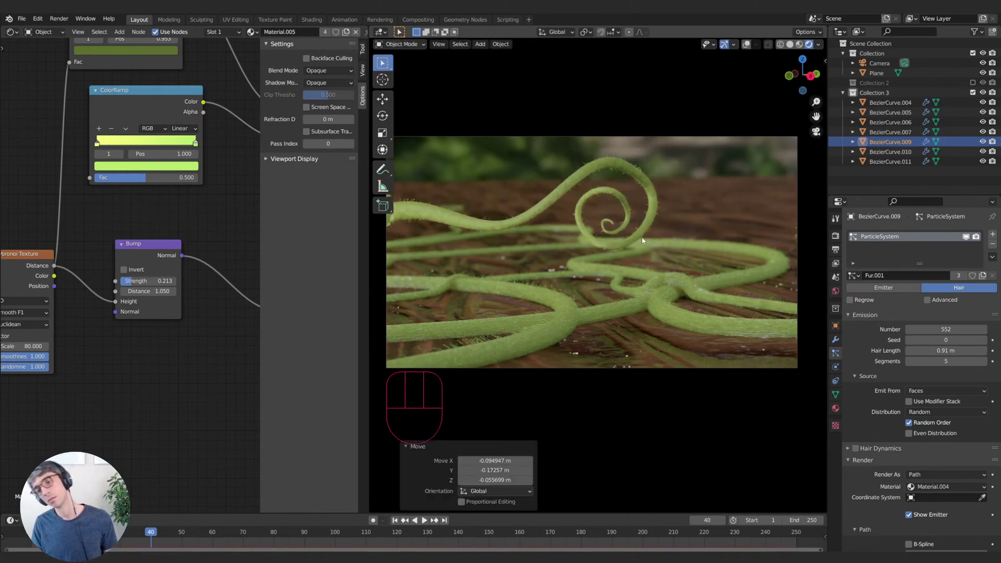
pyautogui.press('g')
pyautogui.click(694, 240)
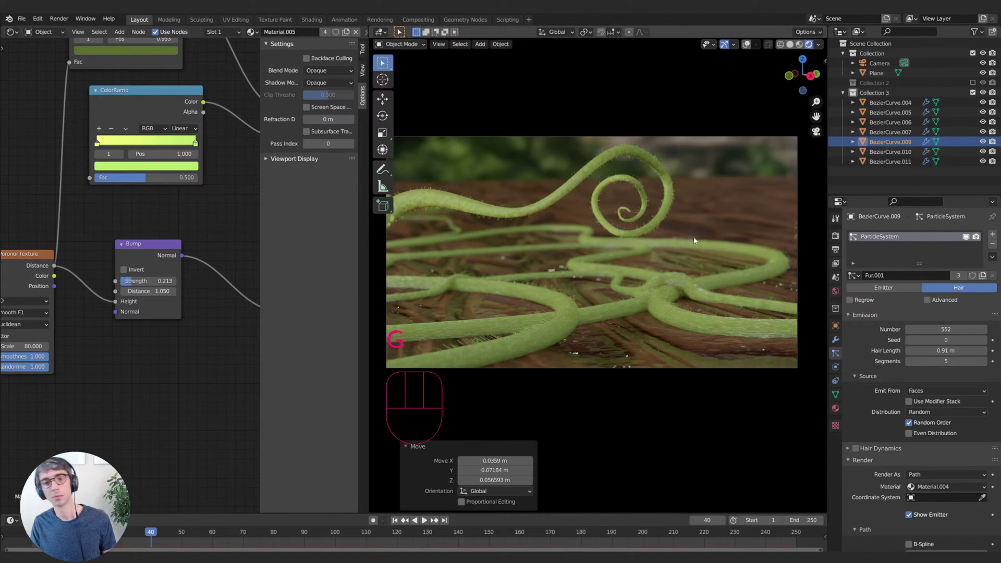
pyautogui.press('r')
pyautogui.press('g')
pyautogui.click(677, 222)
pyautogui.press('g')
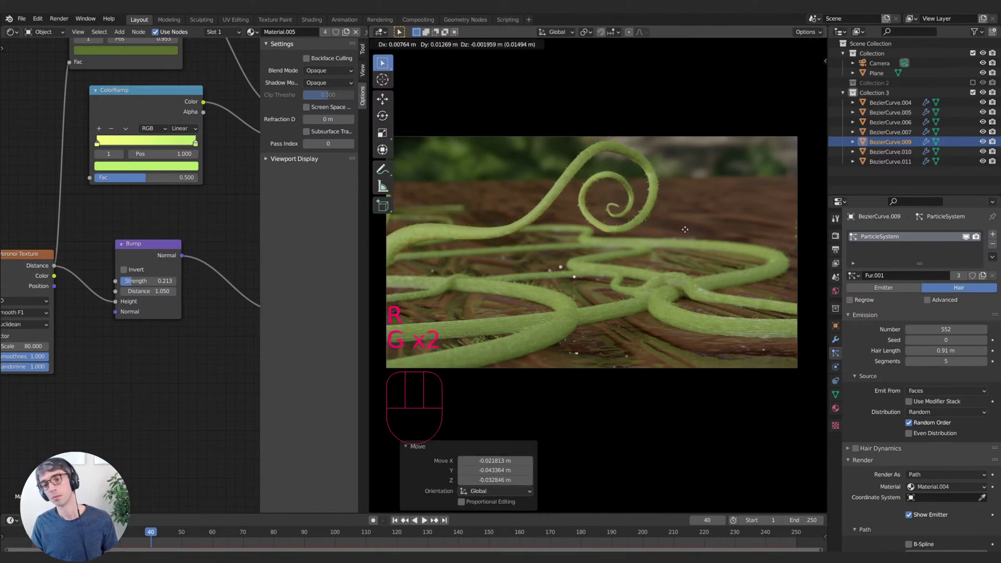
pyautogui.click(685, 229)
# - Reframe the camera at a lower angle and shift the spiral tendril slightly left and down
pyautogui.keyDown('shift'); pyautogui.moveTo(684, 229); pyautogui.dragTo(712, 264, button='middle'); pyautogui.keyUp('shift')
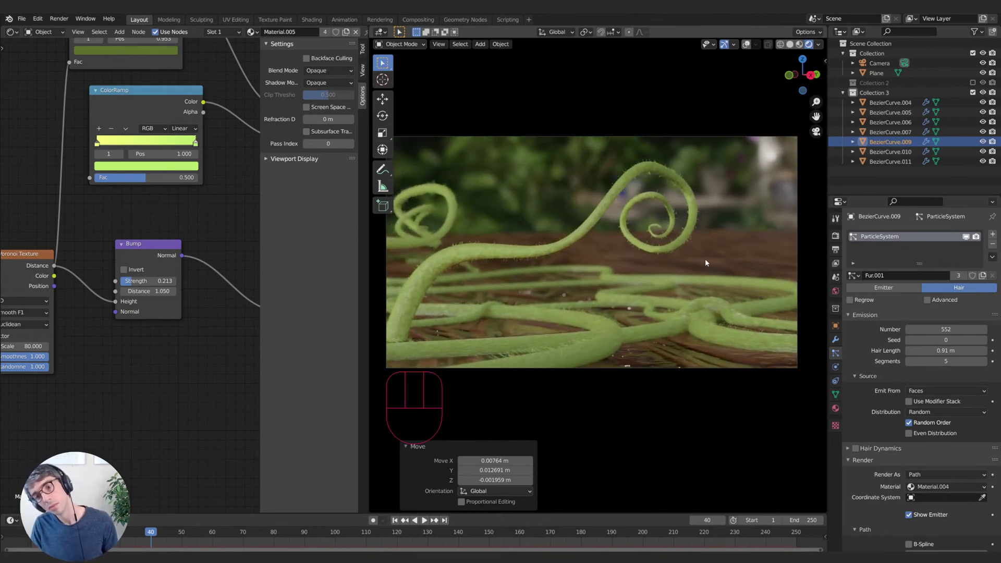
pyautogui.press('g')
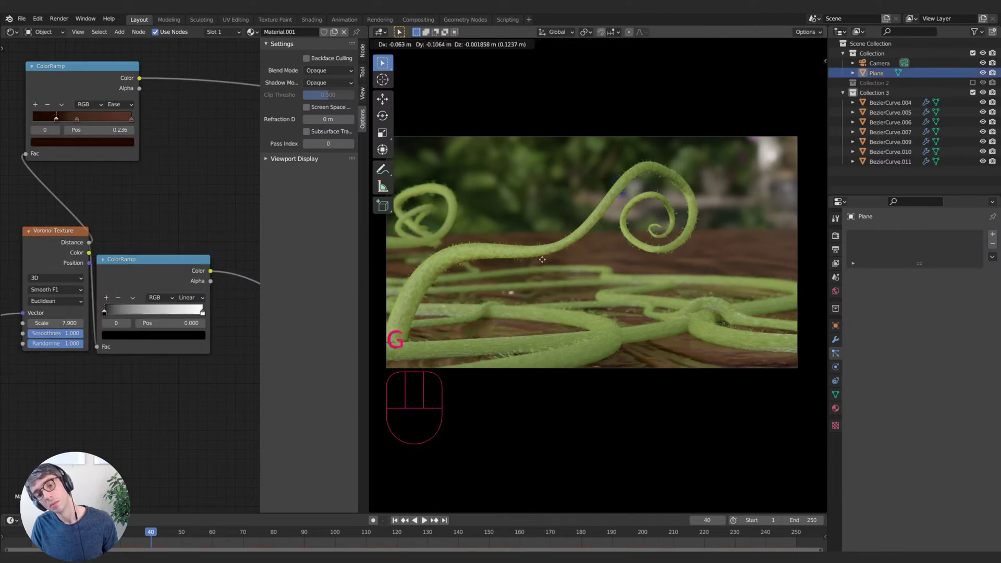
pyautogui.rightClick(545, 253)
pyautogui.press('g')
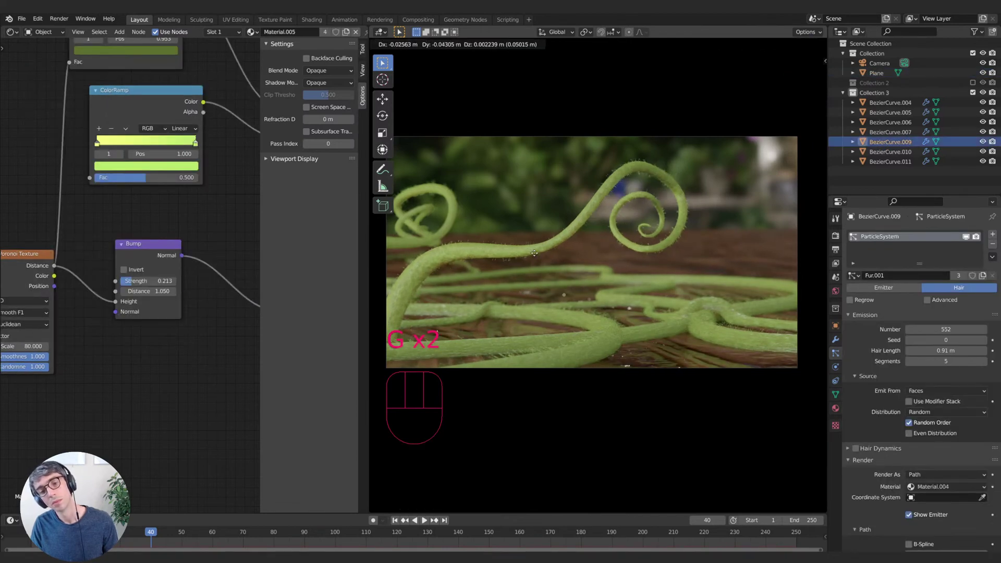
pyautogui.click(520, 263)
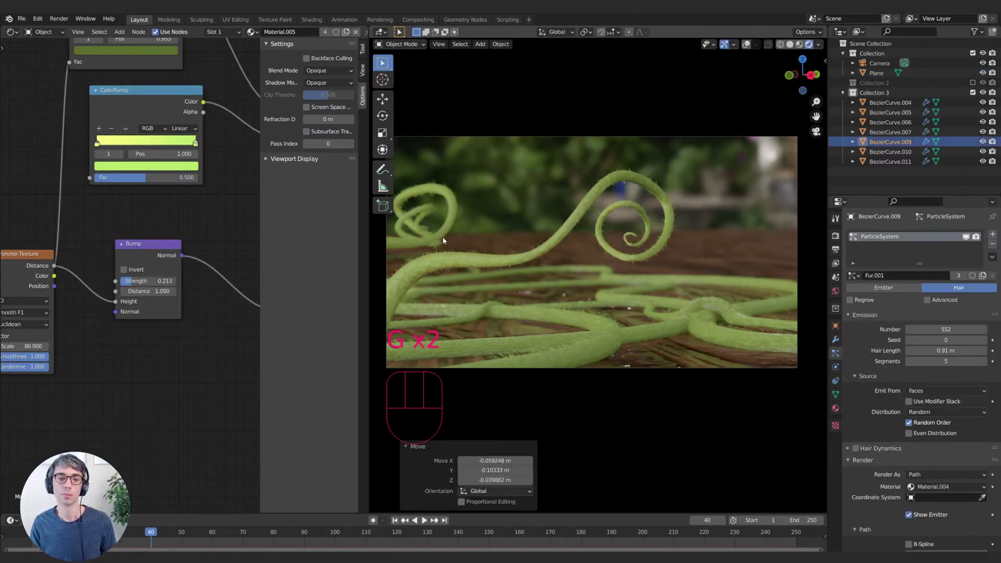
# - Move the small curled tendril up and toward the spiral, and reframe the camera to show both curls fully
pyautogui.click(439, 239)
pyautogui.press('g')
pyautogui.click(548, 281)
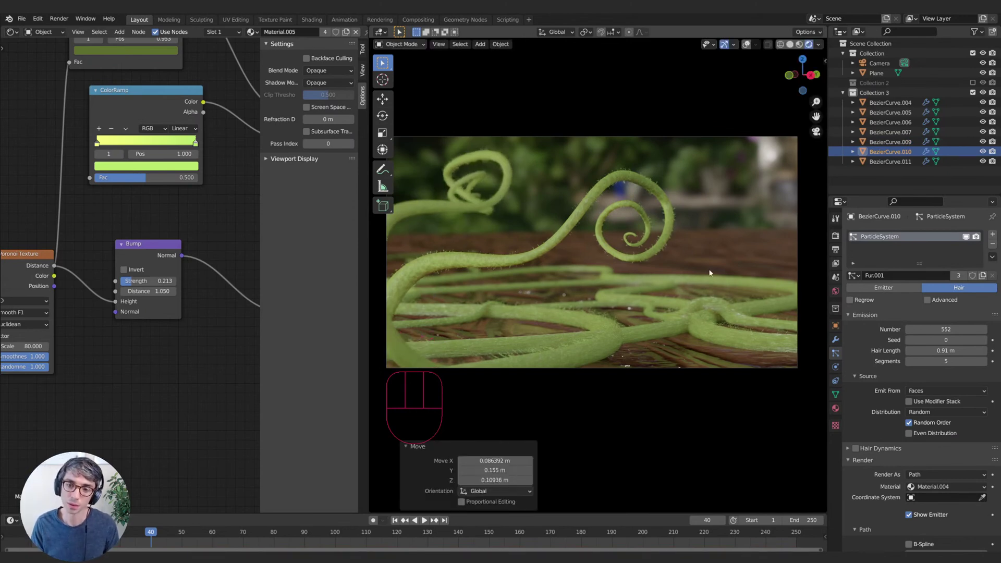
pyautogui.keyDown('shift'); pyautogui.moveTo(690, 283); pyautogui.dragTo(685, 284, button='middle'); pyautogui.keyUp('shift')
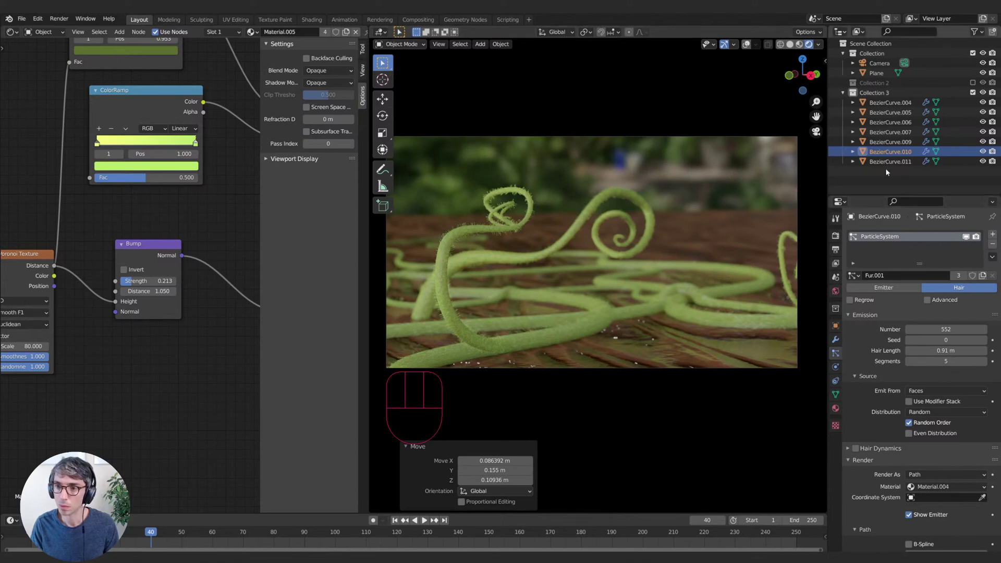
# - Set the camera's depth of field focus distance to 7.9 m
pyautogui.click(884, 64)
pyautogui.click(835, 367)
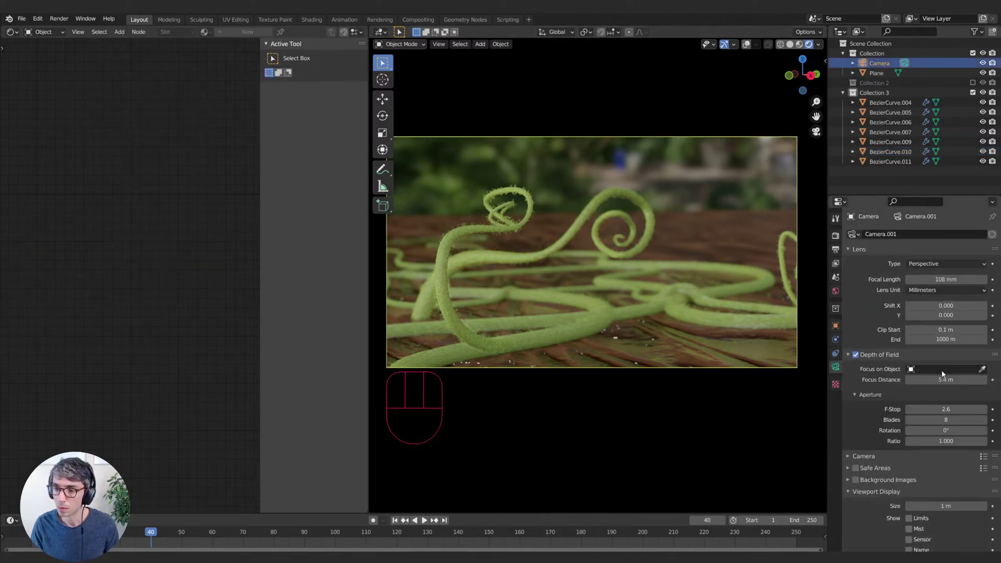
pyautogui.moveTo(945, 379); pyautogui.dragTo(955, 379)
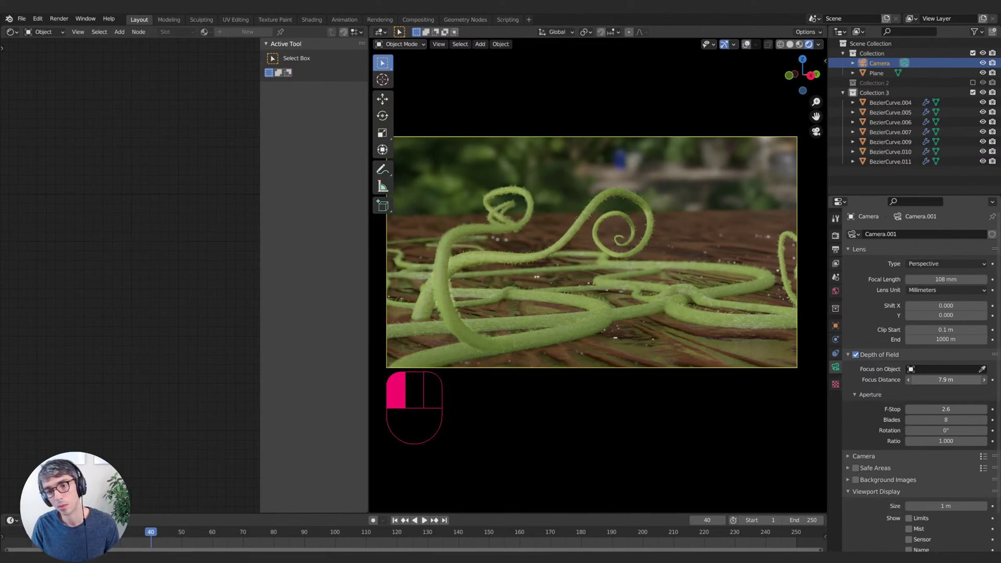
pyautogui.moveTo(955, 380); pyautogui.dragTo(956, 380)
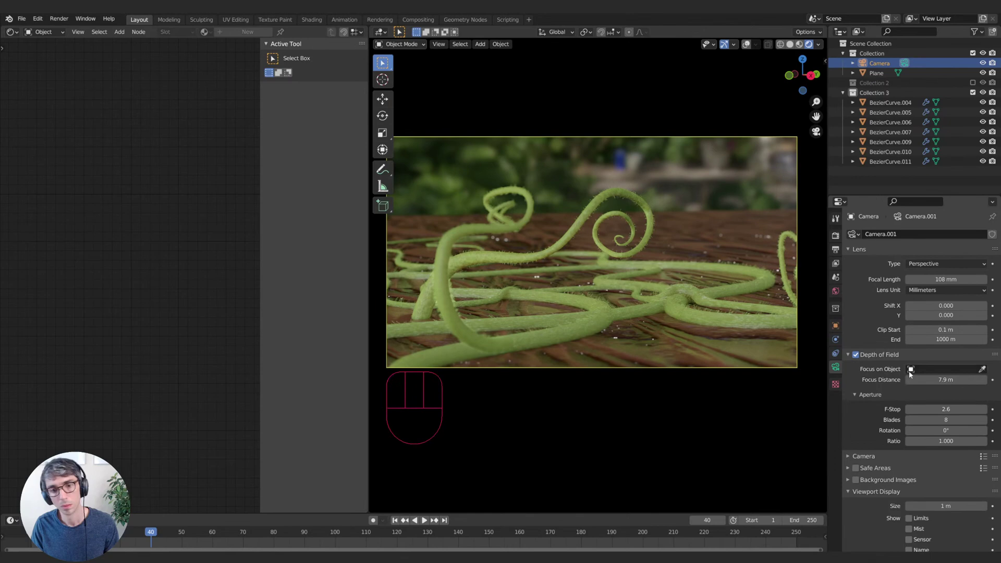
# - Try the wooden ground material with specular at about 0.416 and roughness at about 0.177
pyautogui.click(640, 358)
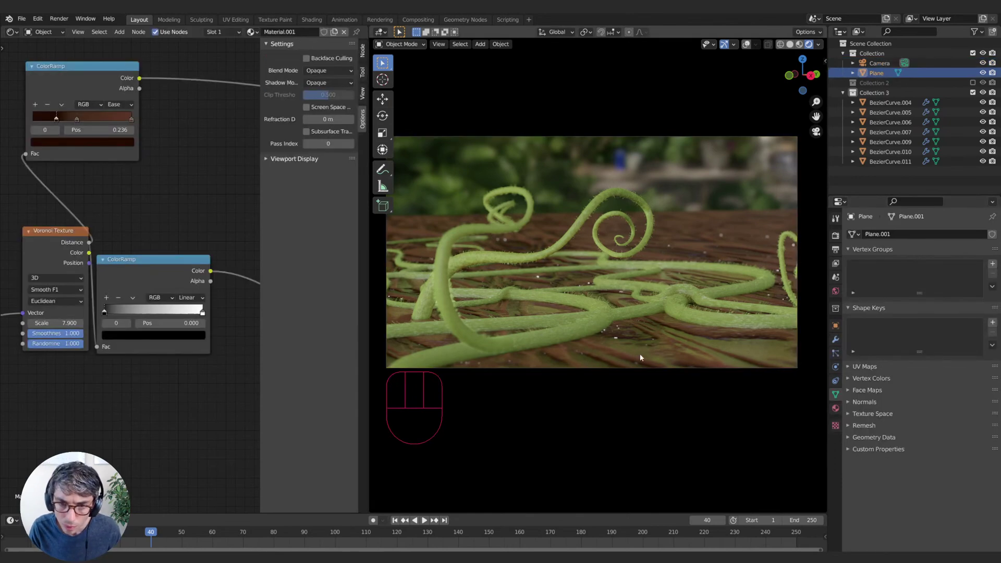
pyautogui.click(836, 407)
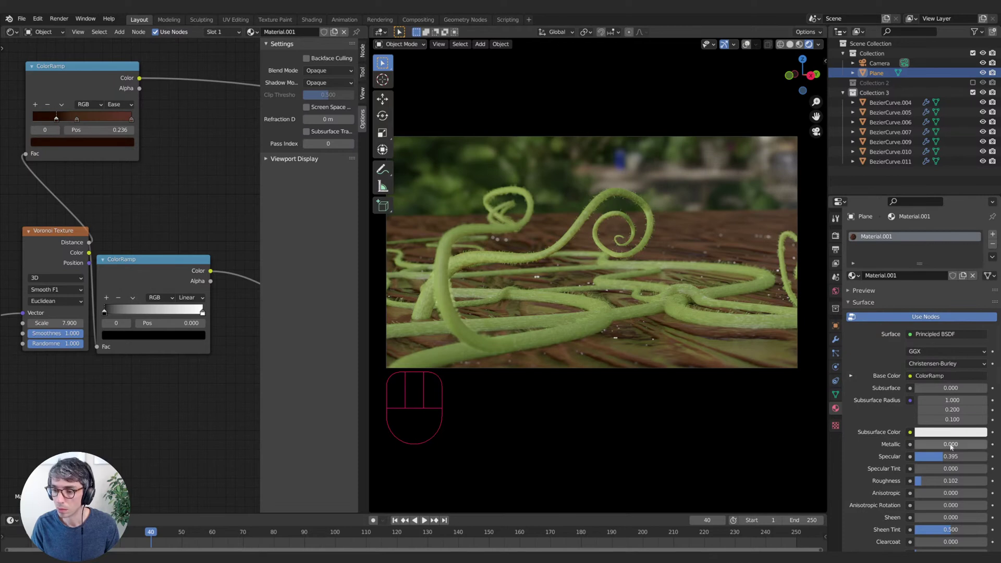
pyautogui.moveTo(950, 456); pyautogui.dragTo(960, 481)
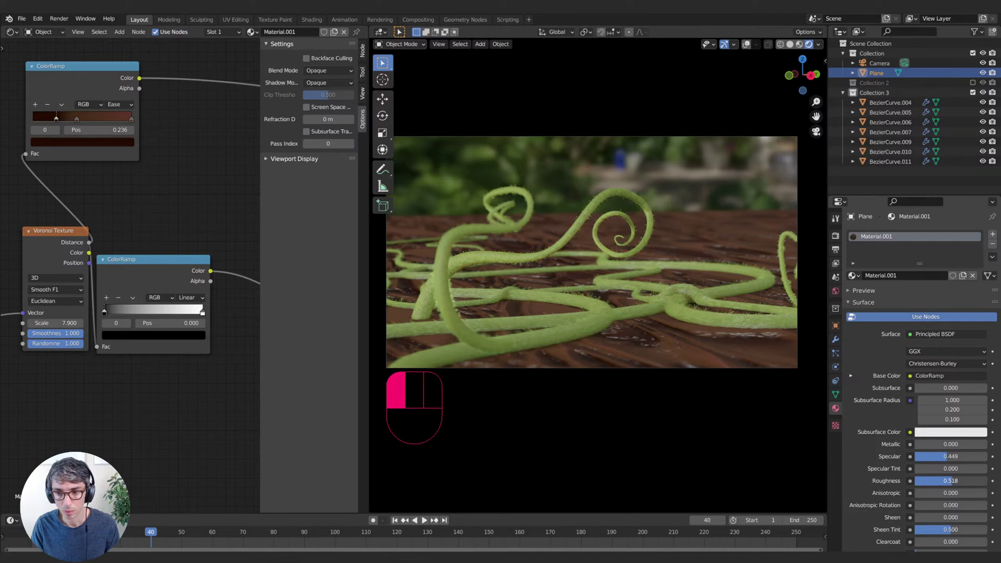
pyautogui.moveTo(950, 481); pyautogui.dragTo(942, 459)
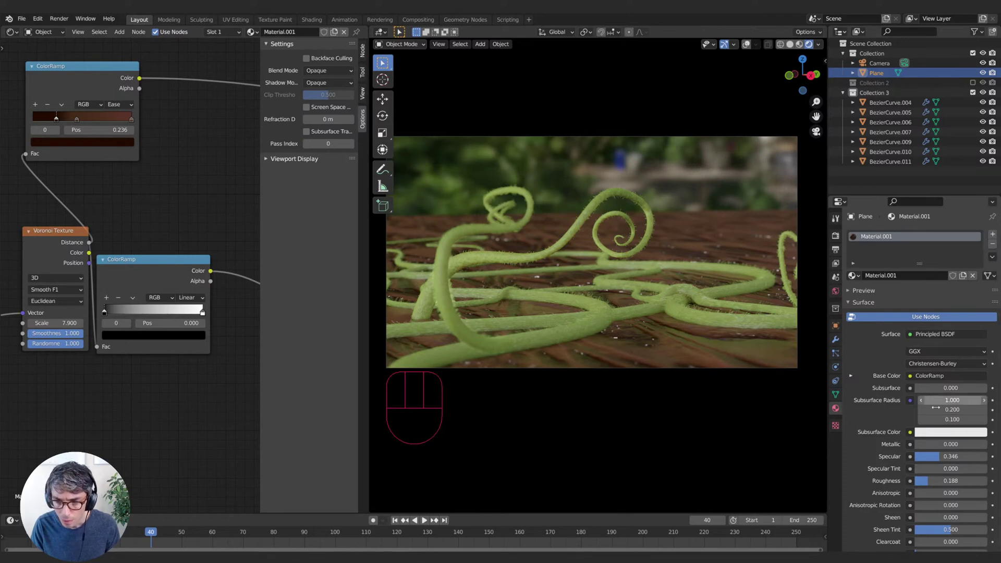
pyautogui.moveTo(937, 459)
pyautogui.mouseDown()
pyautogui.moveTo(918, 459)
pyautogui.moveTo(976, 482)
pyautogui.moveTo(933, 483)
pyautogui.moveTo(931, 457)
pyautogui.moveTo(953, 458)
pyautogui.mouseUp()
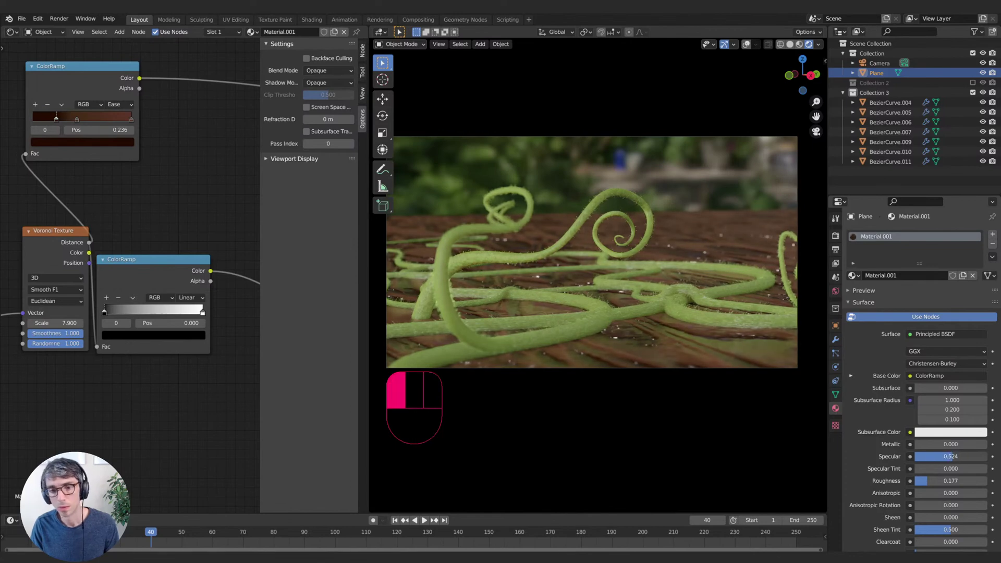
# - Move the spiral tendril left and rotate it clockwise in the camera view so its coil sinks toward the ground vines
pyautogui.click(431, 313)
pyautogui.press('g')
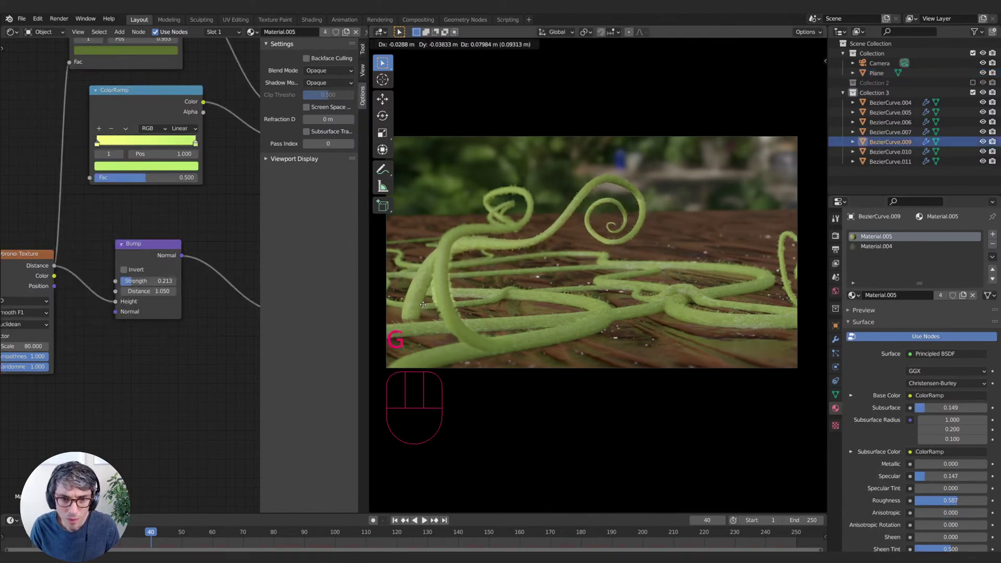
pyautogui.click(419, 308)
pyautogui.press('s')
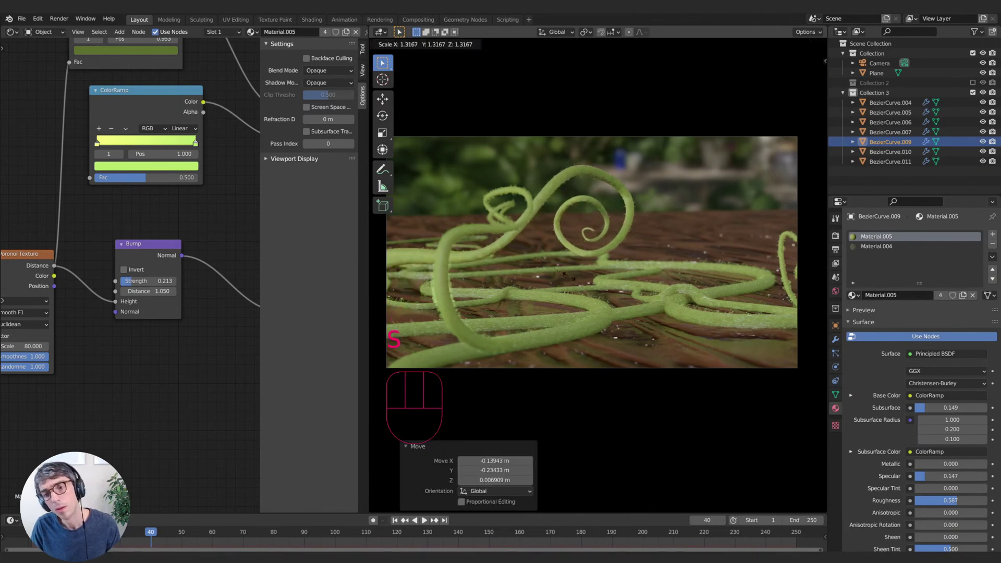
pyautogui.click(623, 263)
pyautogui.press('r')
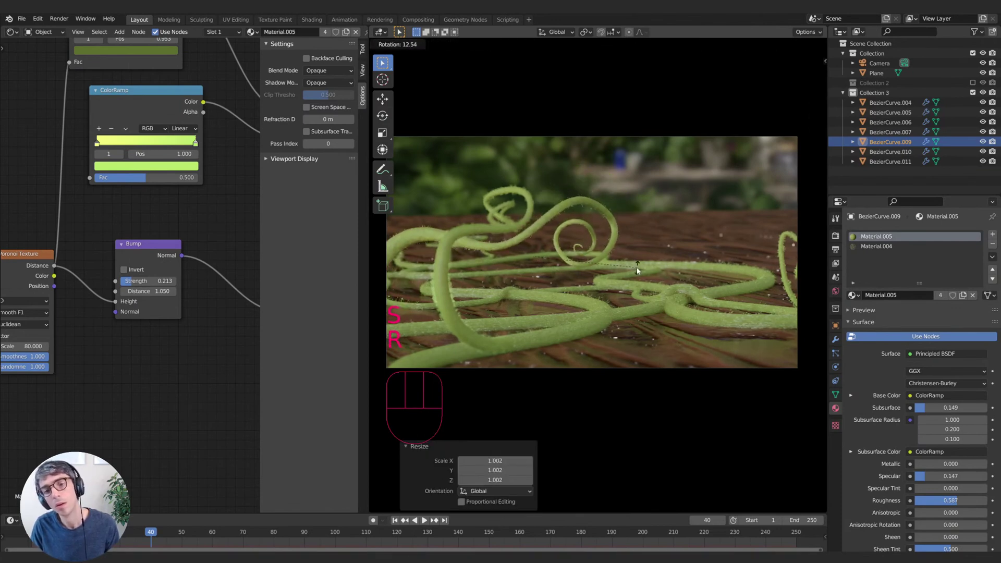
pyautogui.click(635, 266)
pyautogui.press('g')
pyautogui.click(649, 277)
pyautogui.press('r')
pyautogui.click(657, 282)
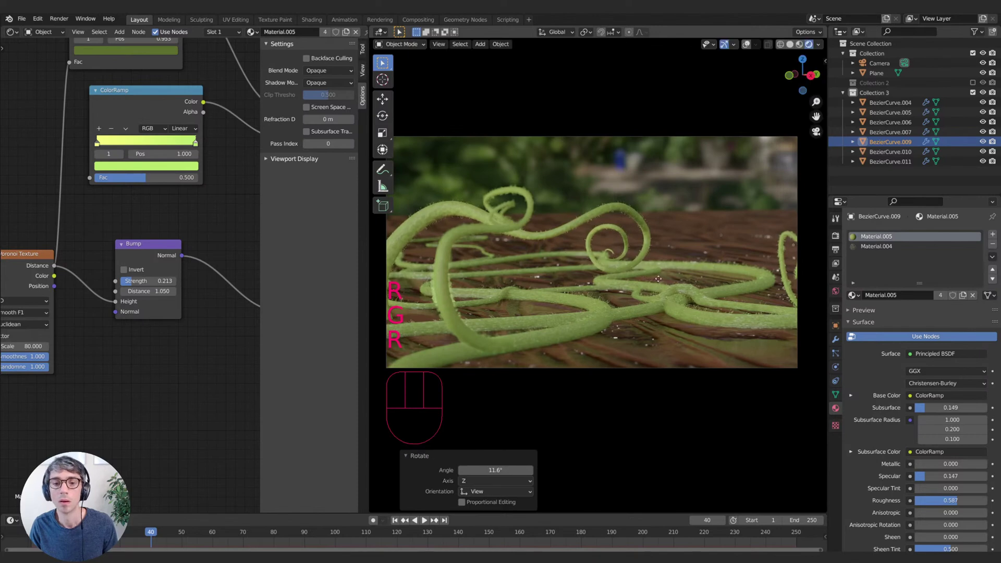
# - Raise the spiral tendril so it arches above the small curled tendril, adjusting its position from a higher camera angle
pyautogui.press('g')
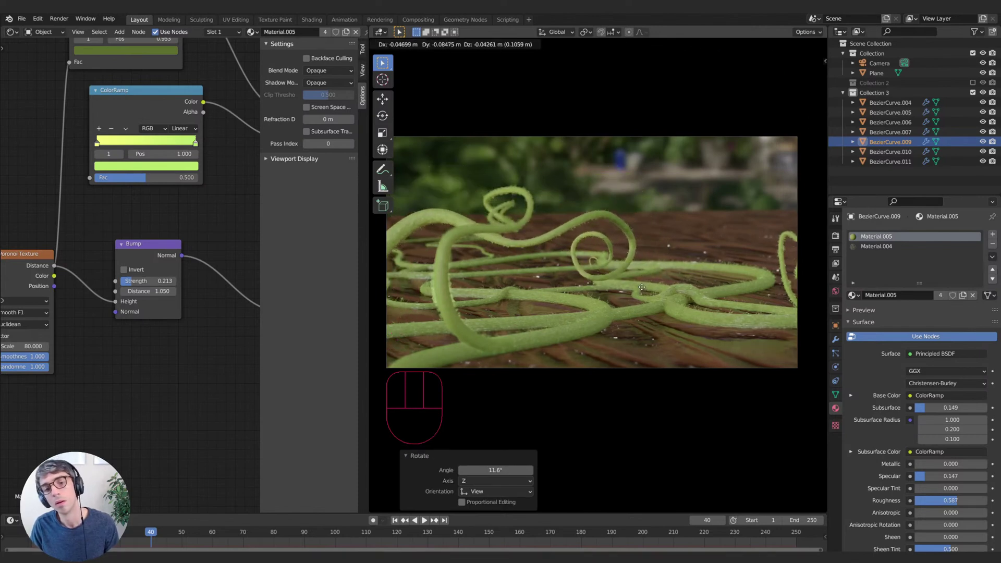
pyautogui.click(642, 288)
pyautogui.press('g')
pyautogui.click(631, 264)
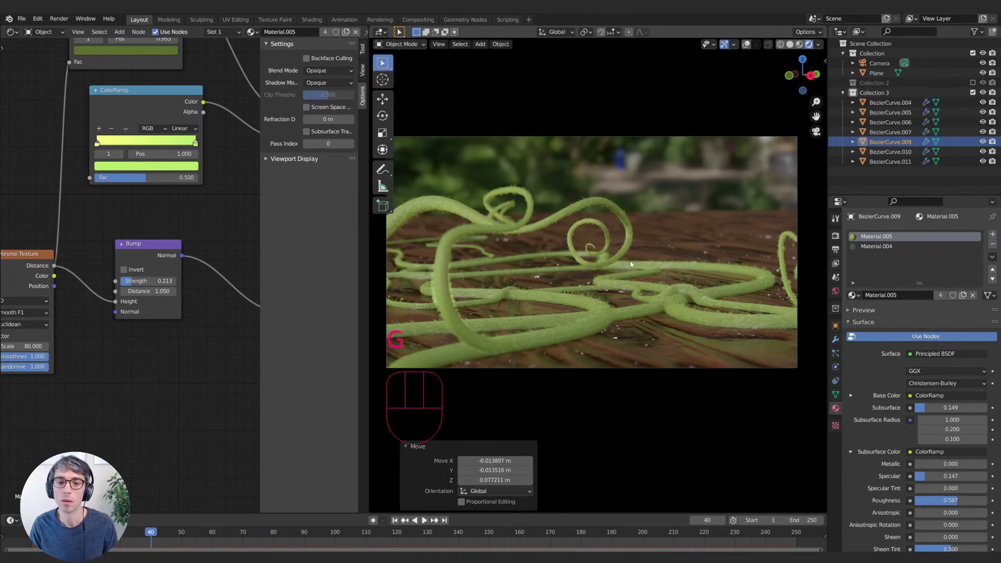
pyautogui.press('g')
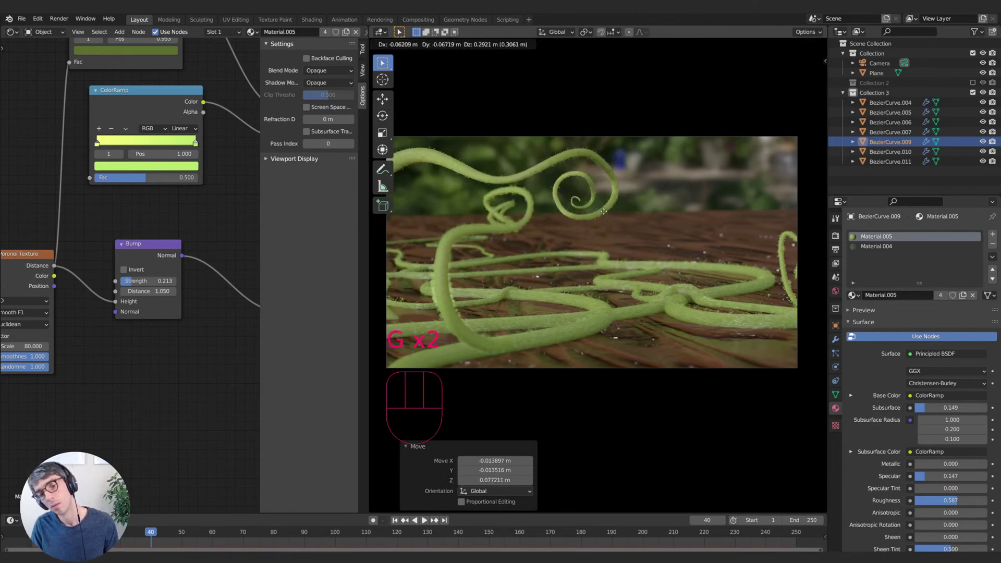
pyautogui.click(603, 211)
pyautogui.press('g')
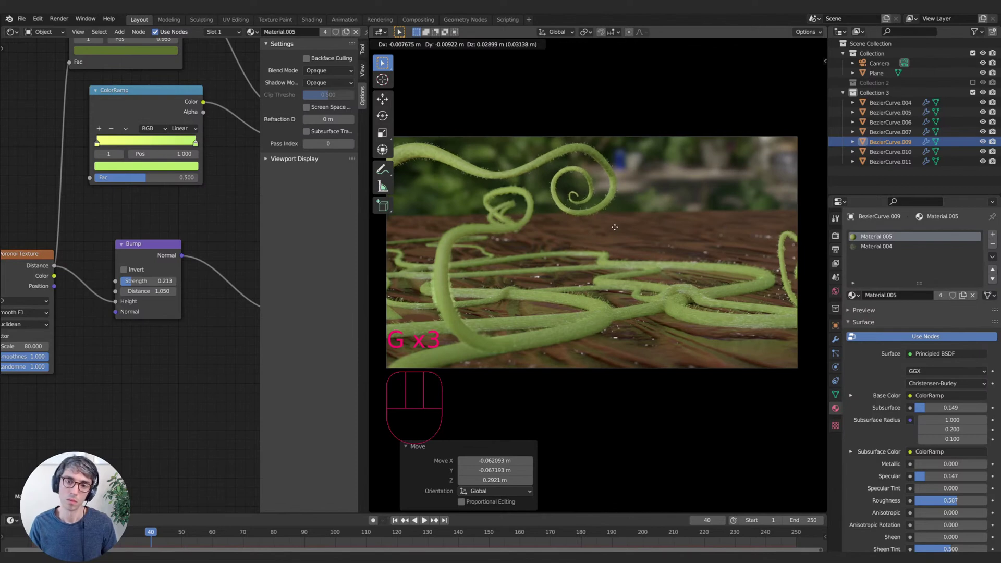
pyautogui.click(615, 224)
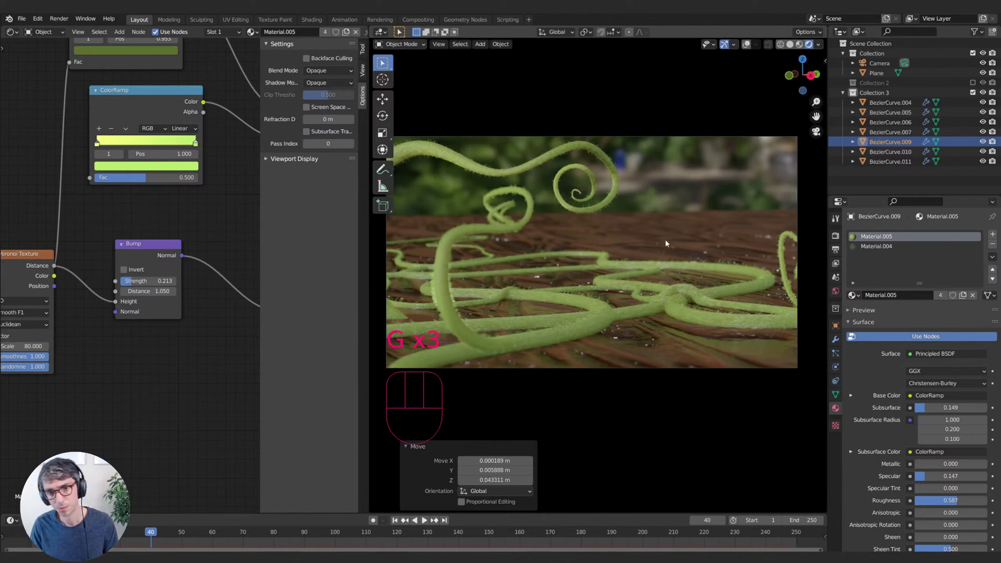
pyautogui.keyDown('shift'); pyautogui.moveTo(588, 248); pyautogui.dragTo(627, 252, button='middle'); pyautogui.keyUp('shift')
pyautogui.press('g')
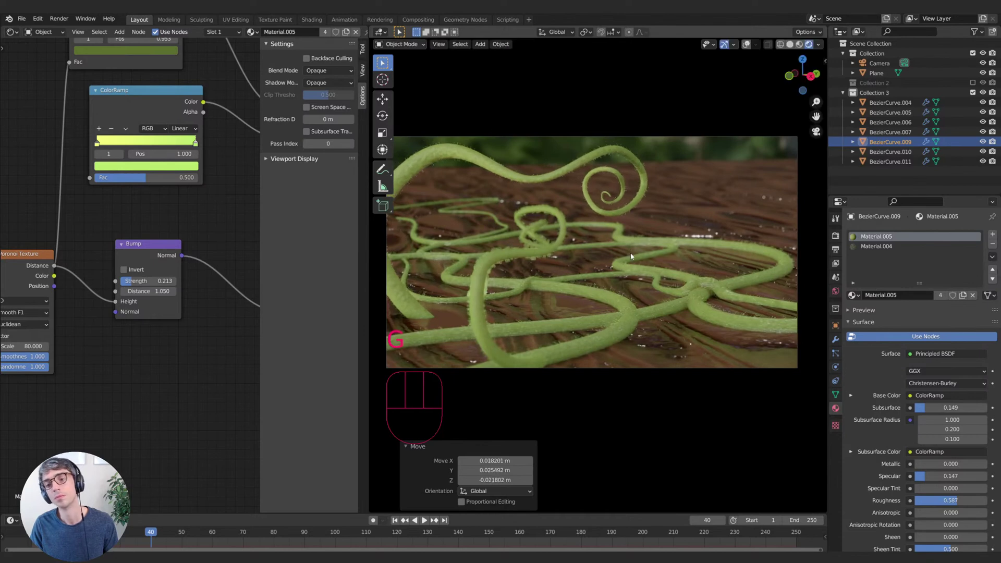
# - Set the wooden ground material's roughness to about 0.301 and specular to about 0.471, and lower the camera angle
pyautogui.click(688, 354)
pyautogui.moveTo(265, 218); pyautogui.dragTo(49, 203, button='middle')
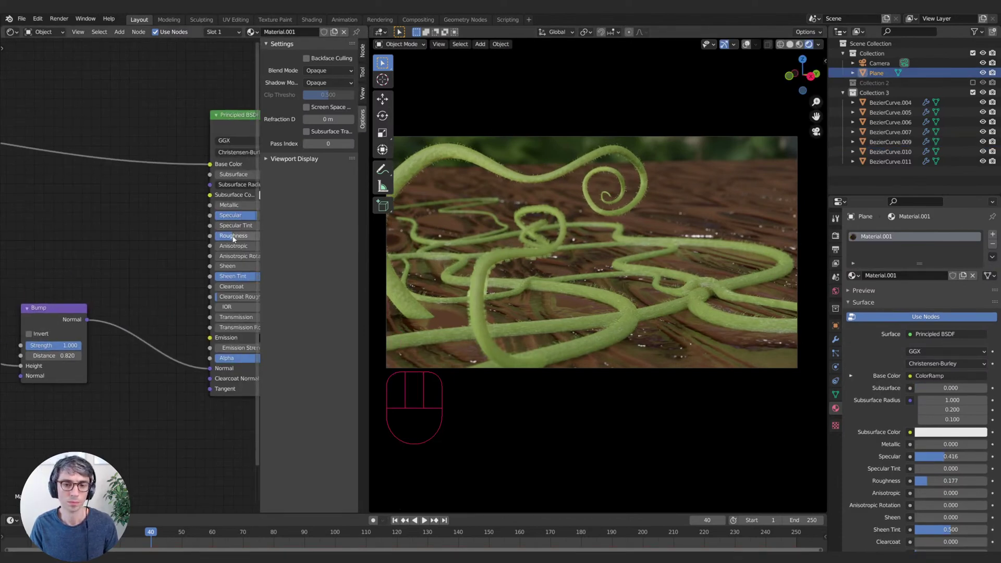
pyautogui.moveTo(235, 235); pyautogui.dragTo(246, 236)
pyautogui.keyDown('shift'); pyautogui.moveTo(174, 231); pyautogui.dragTo(139, 259, button='middle'); pyautogui.keyUp('shift')
pyautogui.moveTo(213, 243)
pyautogui.mouseDown()
pyautogui.moveTo(233, 243)
pyautogui.moveTo(202, 243)
pyautogui.moveTo(228, 243)
pyautogui.mouseUp()
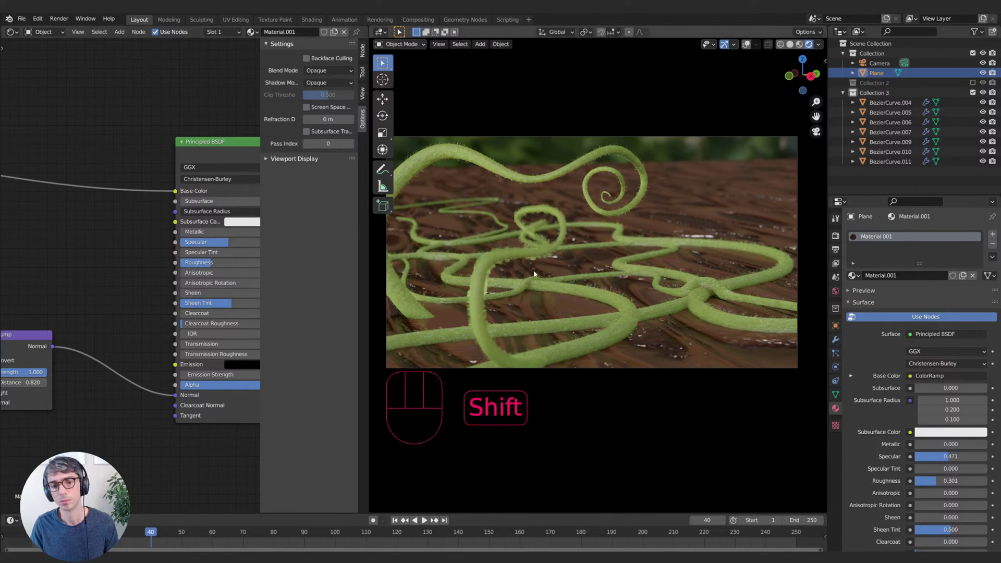
pyautogui.keyDown('shift'); pyautogui.moveTo(534, 274); pyautogui.dragTo(453, 215, button='middle'); pyautogui.keyUp('shift')
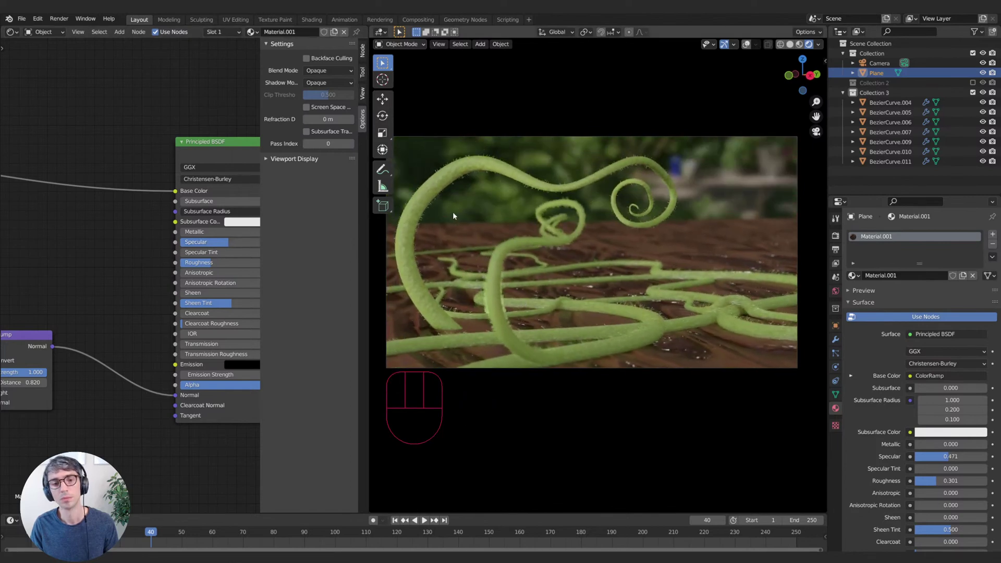
# - Reposition the large spiral tendril in the camera view and reframe the shot around it
pyautogui.click(433, 195)
pyautogui.press('g')
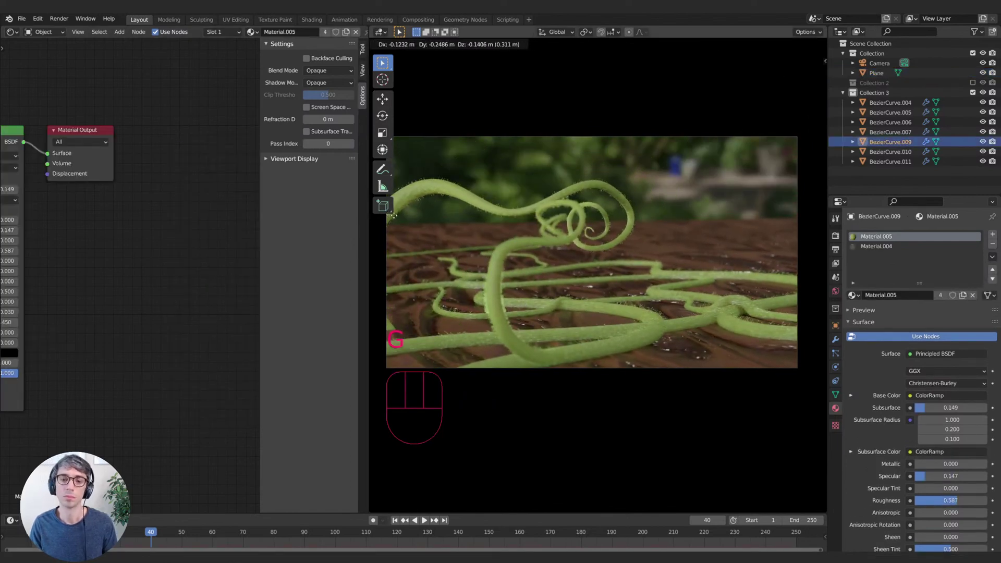
pyautogui.click(482, 217)
pyautogui.keyDown('shift'); pyautogui.moveTo(482, 217); pyautogui.dragTo(598, 257, button='middle'); pyautogui.keyUp('shift')
# - Move the small curled tendril by about -0.075 m in X, -0.189 m in Y and -0.153 m in Z
pyautogui.click(432, 251)
pyautogui.press('g')
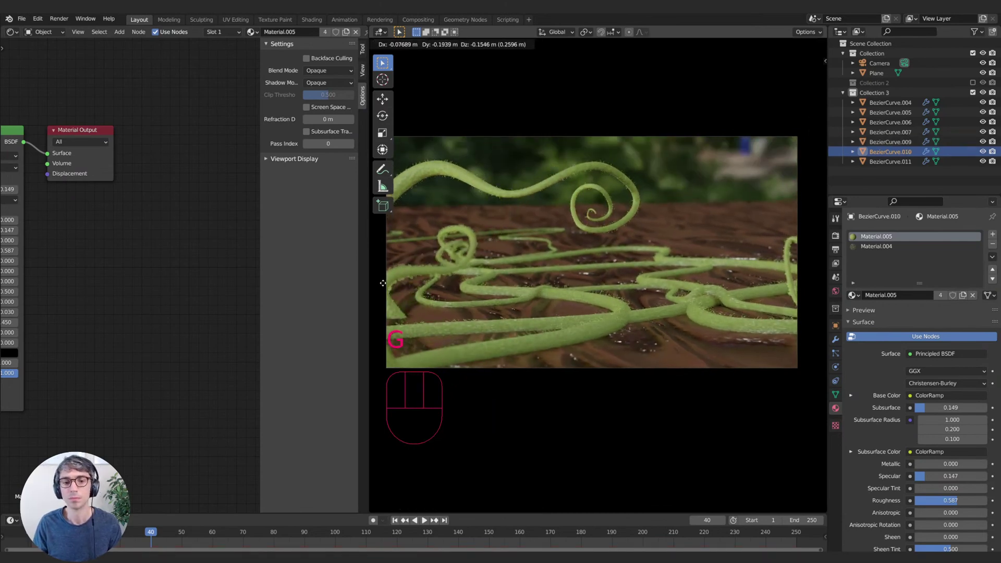
pyautogui.click(424, 286)
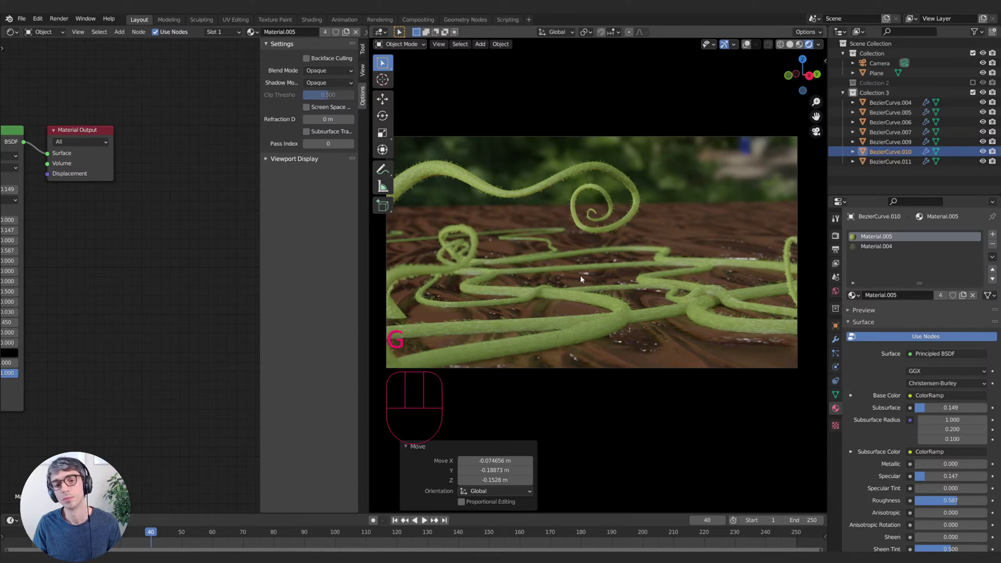
pyautogui.moveTo(581, 274)
pyautogui.keyDown('shift'); pyautogui.mouseDown(button='middle')
pyautogui.moveTo(594, 273)
pyautogui.moveTo(562, 275)
pyautogui.moveTo(578, 258)
pyautogui.mouseUp(button='middle'); pyautogui.keyUp('shift')
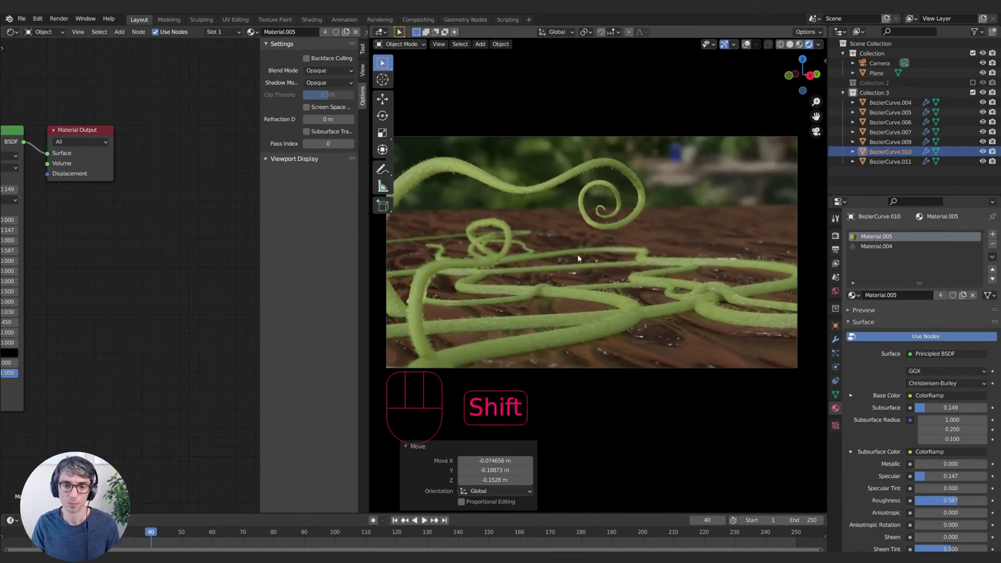
# - Show the overlays and snap the 3D cursor to a vertex at the inner tip of the spiral tendril
pyautogui.click(612, 214)
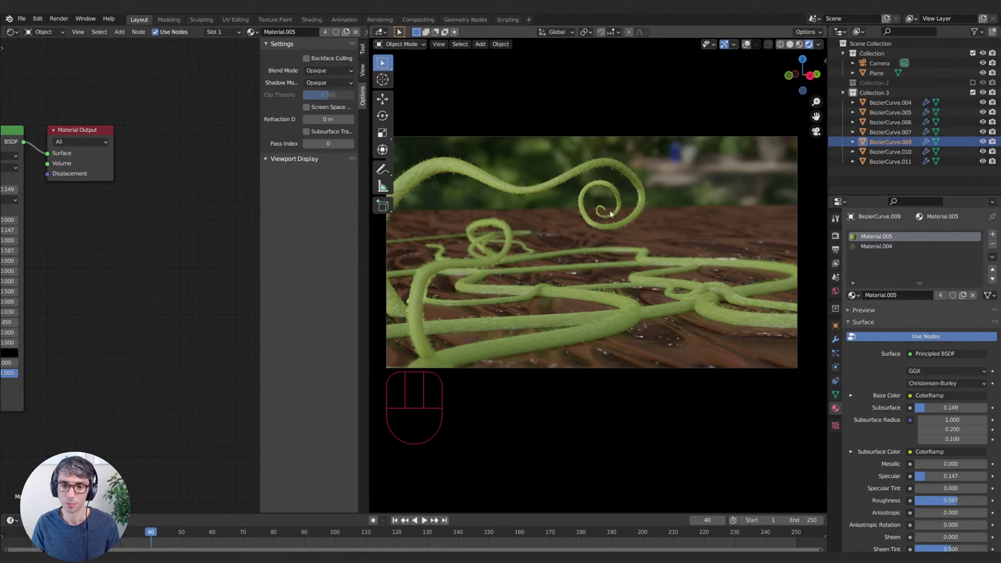
pyautogui.click(747, 45)
pyautogui.press('Tab')
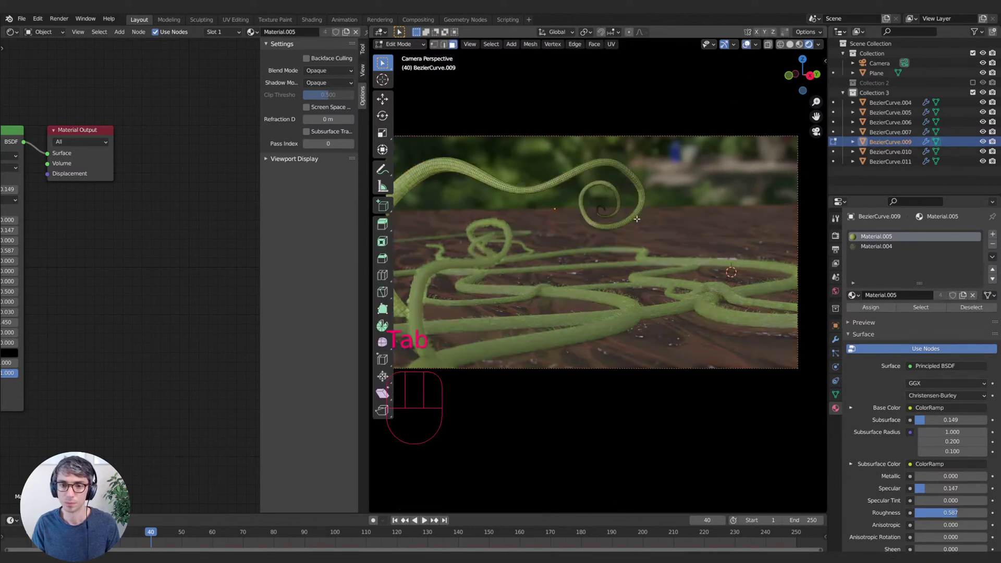
pyautogui.click(444, 44)
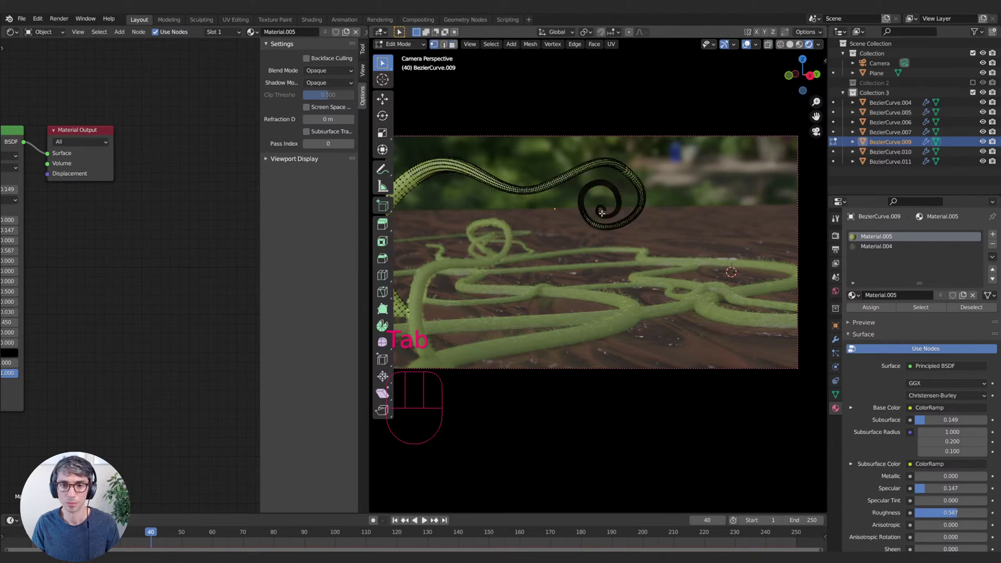
pyautogui.hotkey('shift', 's')
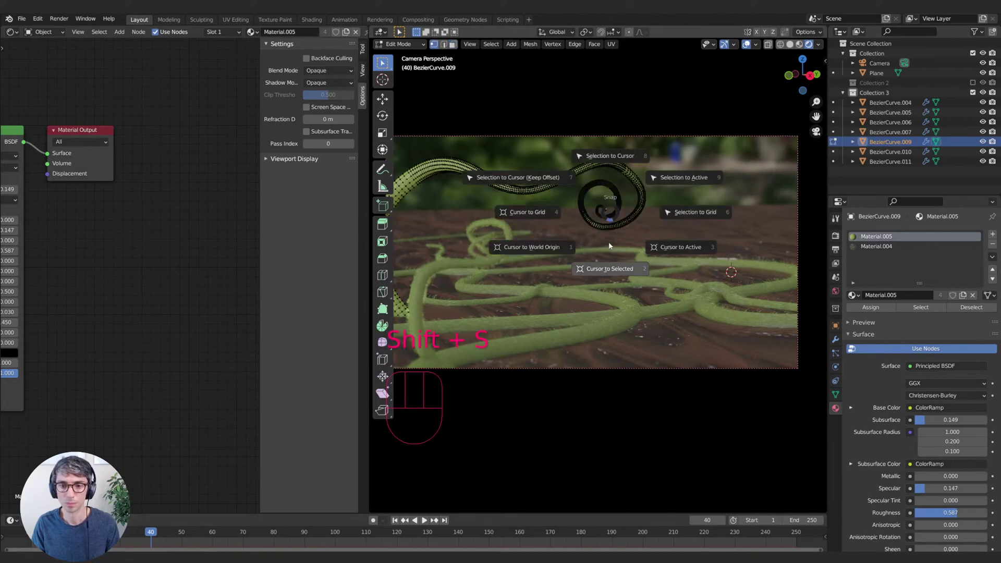
pyautogui.click(641, 262)
pyautogui.press('Tab')
# - Add a UV sphere at the spiral's tip and scale it down to about 0.019
pyautogui.hotkey('shift', 'a')
pyautogui.moveTo(640, 258)
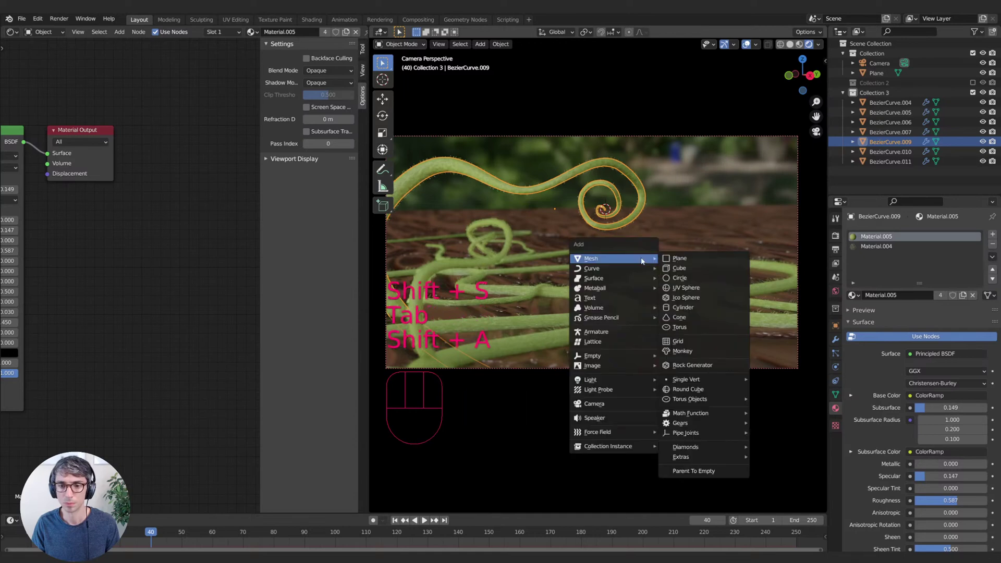
pyautogui.click(686, 288)
pyautogui.press('s')
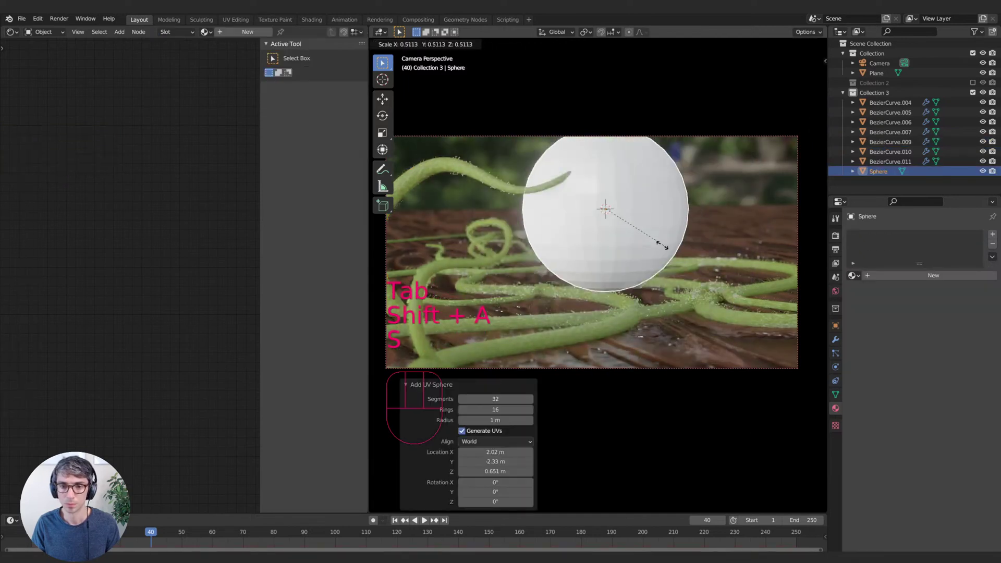
pyautogui.click(606, 210)
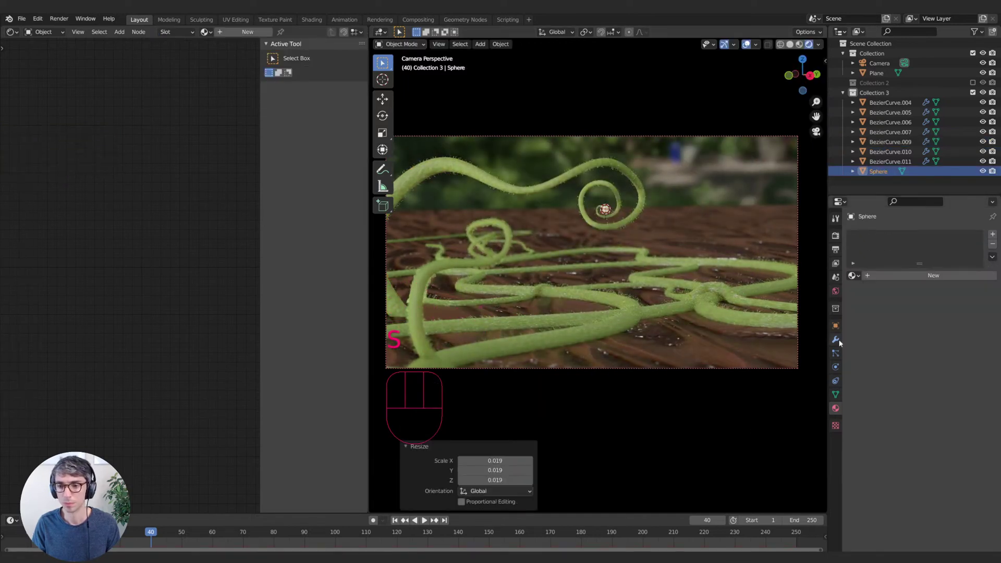
# - Give the sphere a new Emission material with strength 38 and a light blue colour
pyautogui.click(895, 281)
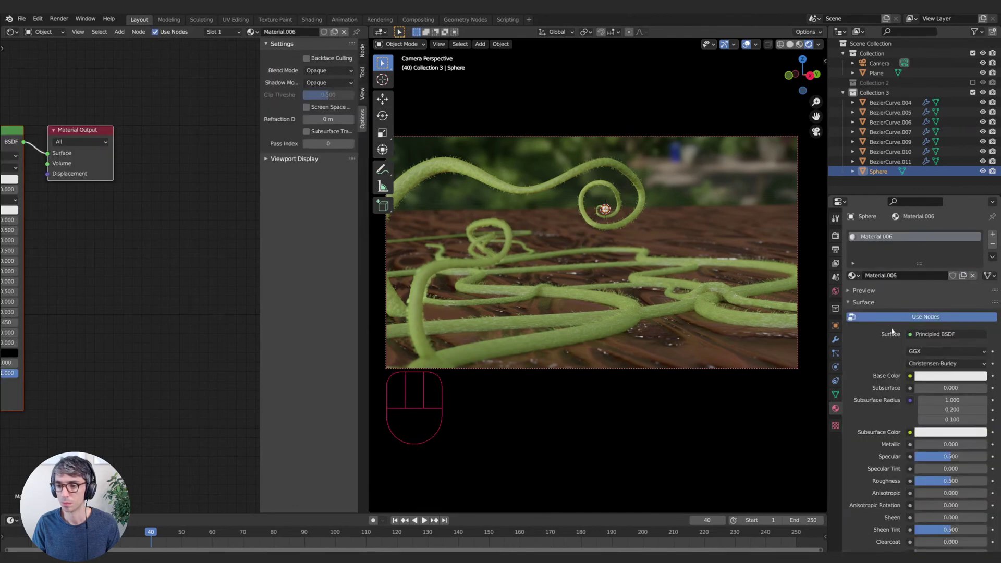
pyautogui.click(930, 335)
pyautogui.click(931, 335)
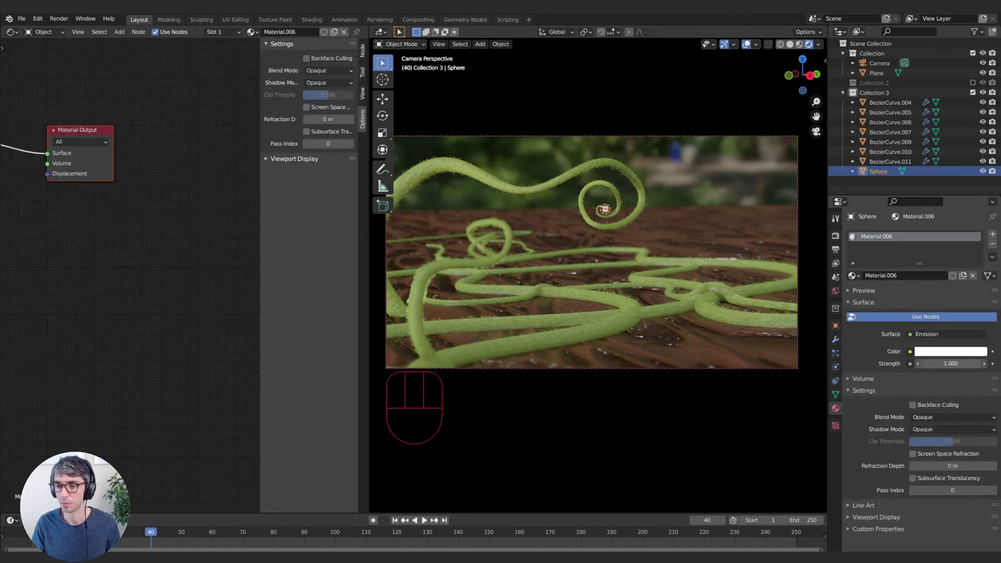
pyautogui.moveTo(950, 363); pyautogui.dragTo(990, 363)
pyautogui.click(954, 352)
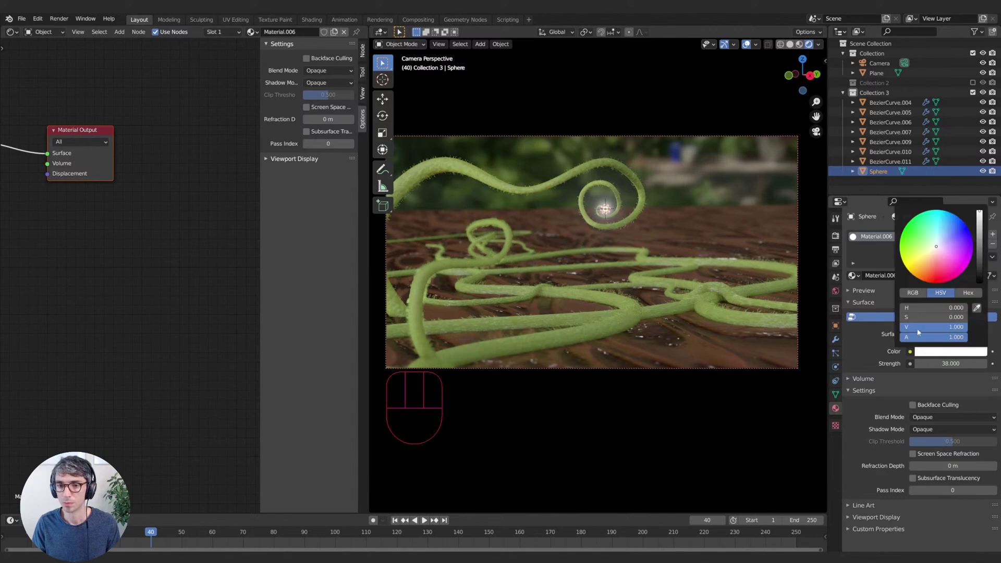
pyautogui.click(942, 238)
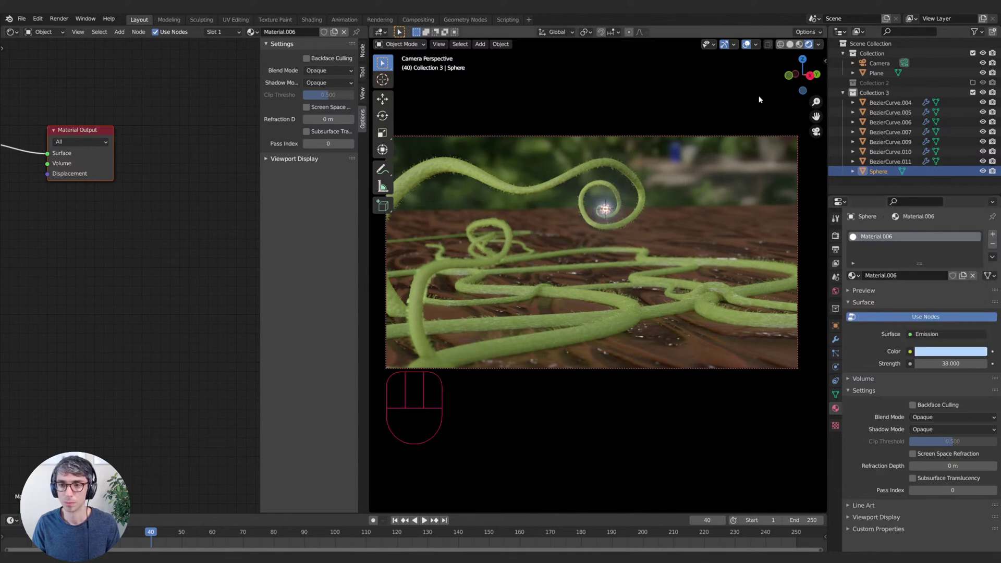
# - Hide the overlays, scale the sphere by about 0.249, set its emission strength to about 156.6, and rescale it by about 1.172
pyautogui.click(747, 44)
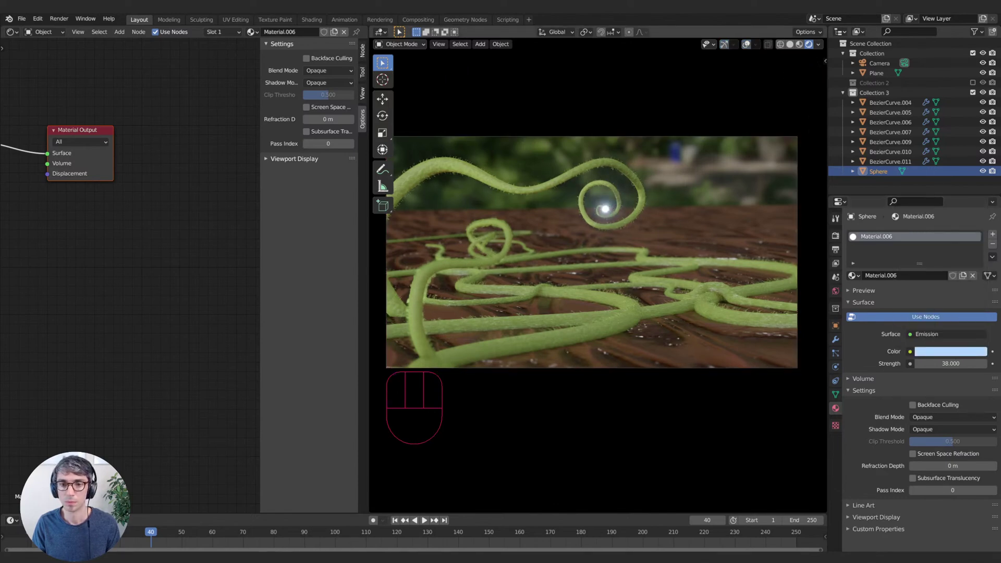
pyautogui.press('s')
pyautogui.click(668, 235)
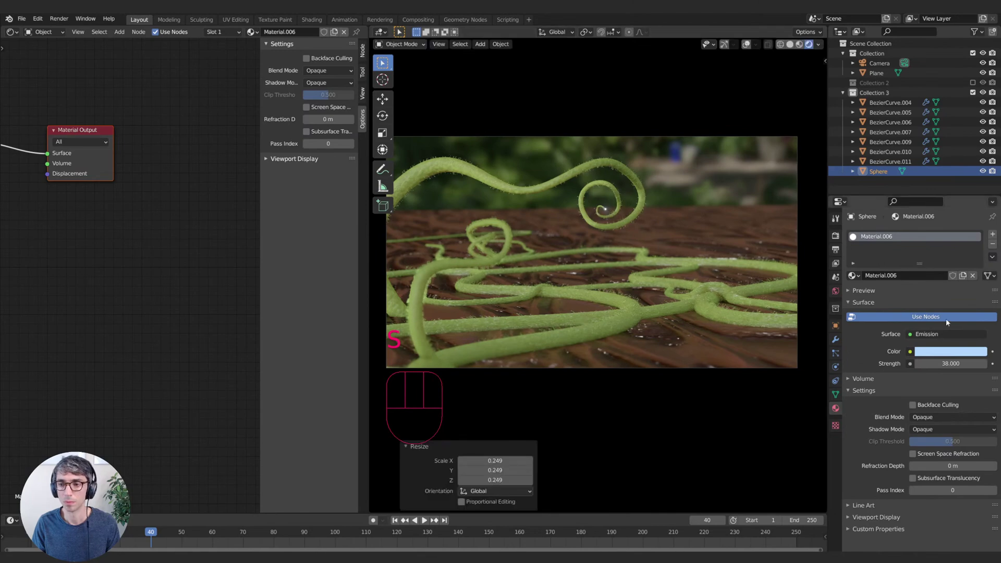
pyautogui.moveTo(946, 363); pyautogui.dragTo(962, 363)
pyautogui.press('s')
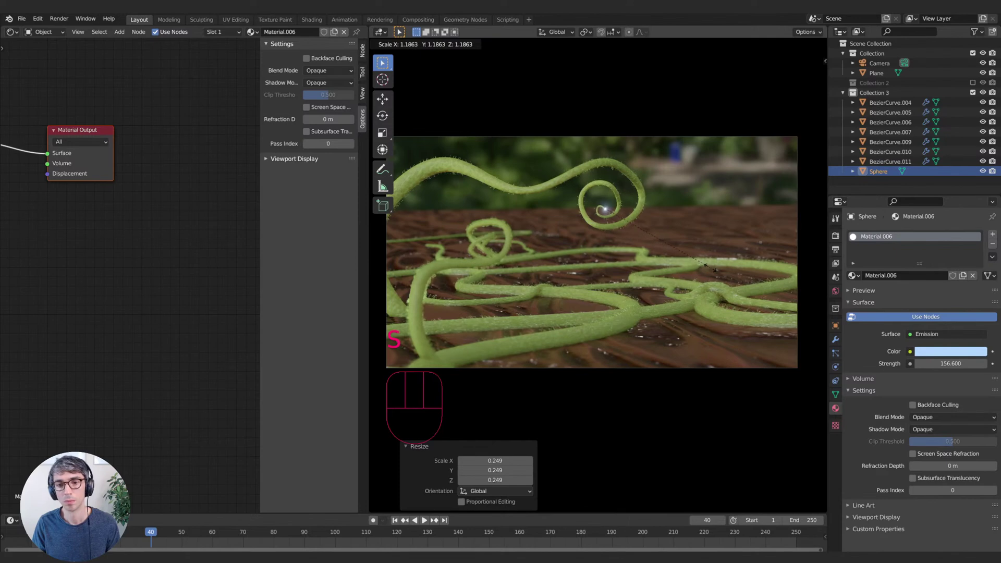
pyautogui.click(696, 281)
# - Add a point light at the spiral's tip with a light blue colour and 50 W power
pyautogui.hotkey('shift', 'a')
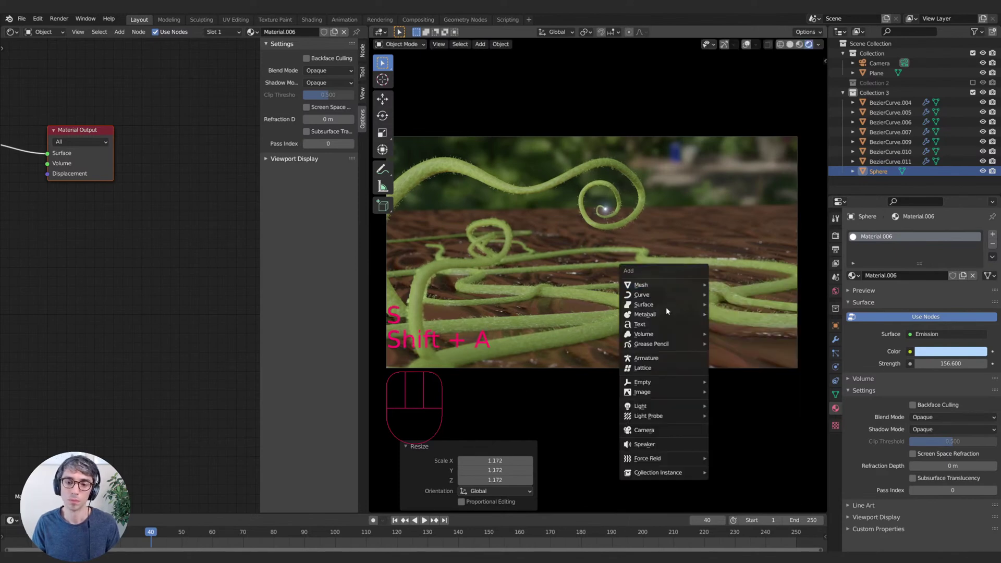
pyautogui.moveTo(658, 406)
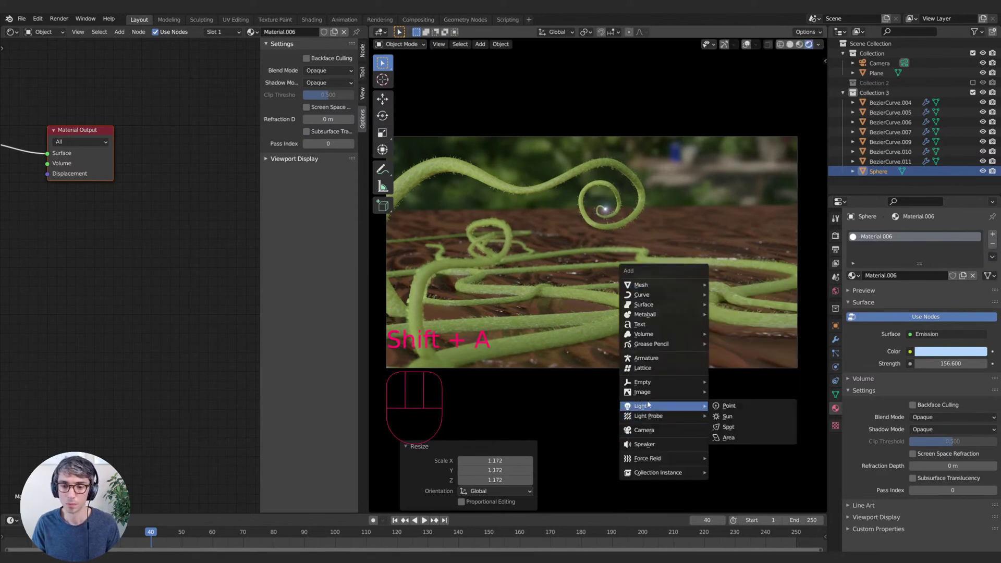
pyautogui.click(730, 406)
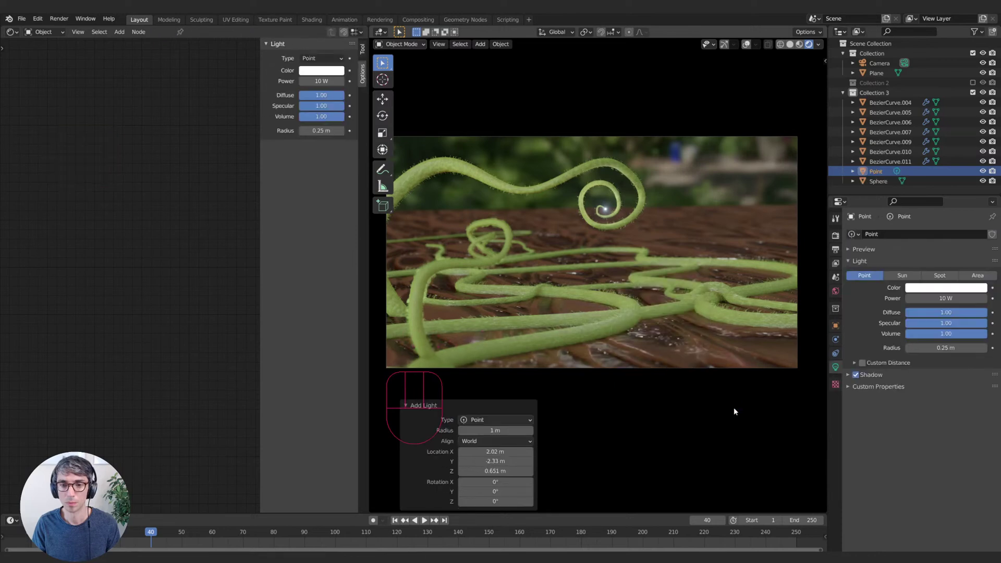
pyautogui.click(953, 288)
pyautogui.click(945, 184)
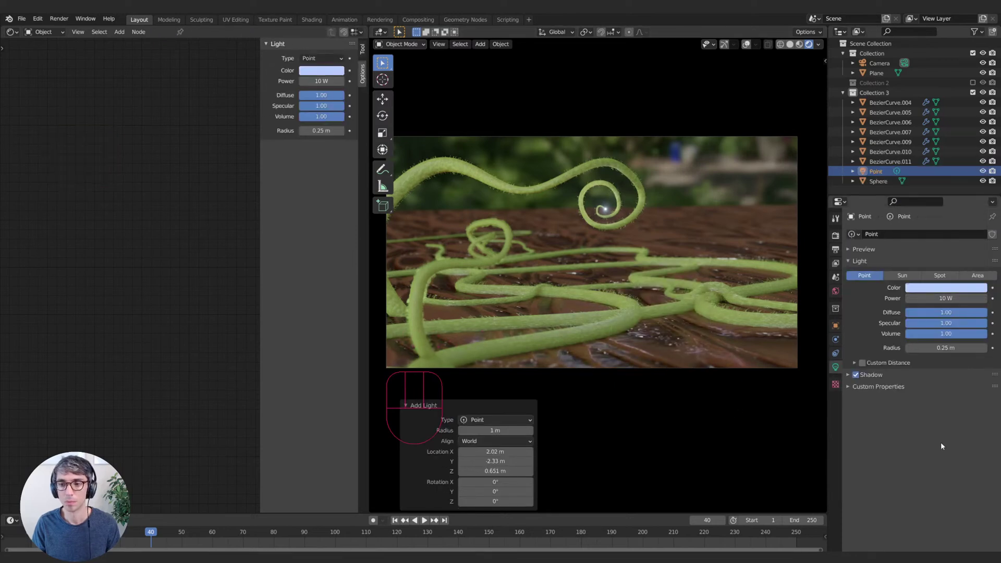
pyautogui.moveTo(938, 298); pyautogui.dragTo(980, 298)
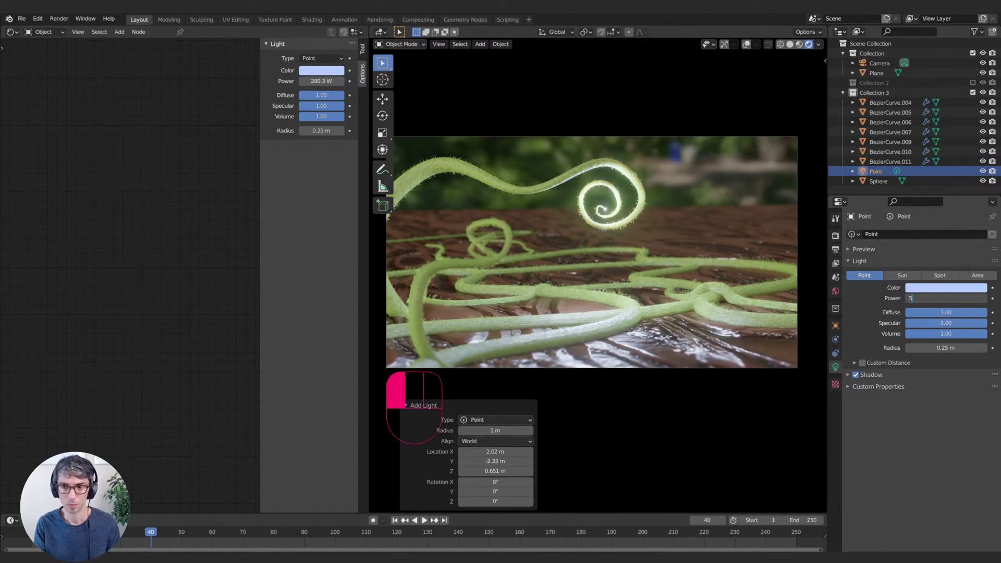
pyautogui.write('0')
pyautogui.press('Return')
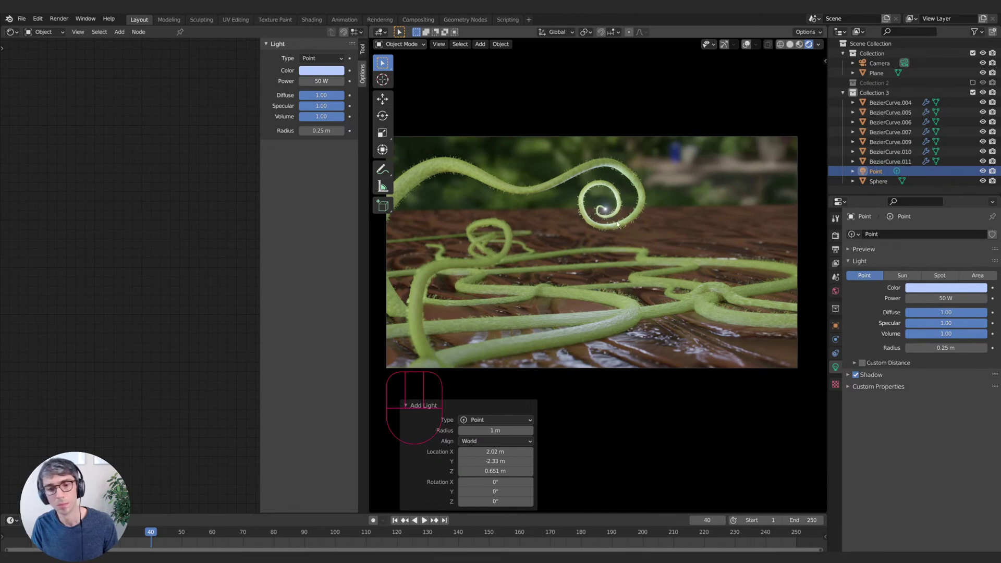
# - Move the ground plane horizontally by about 6.47 m X, -4.59 m Y, then 1.36 m X, -0.74 m Y, and lower it about 0.009 m
pyautogui.moveTo(589, 252); pyautogui.dragTo(653, 269, button='middle')
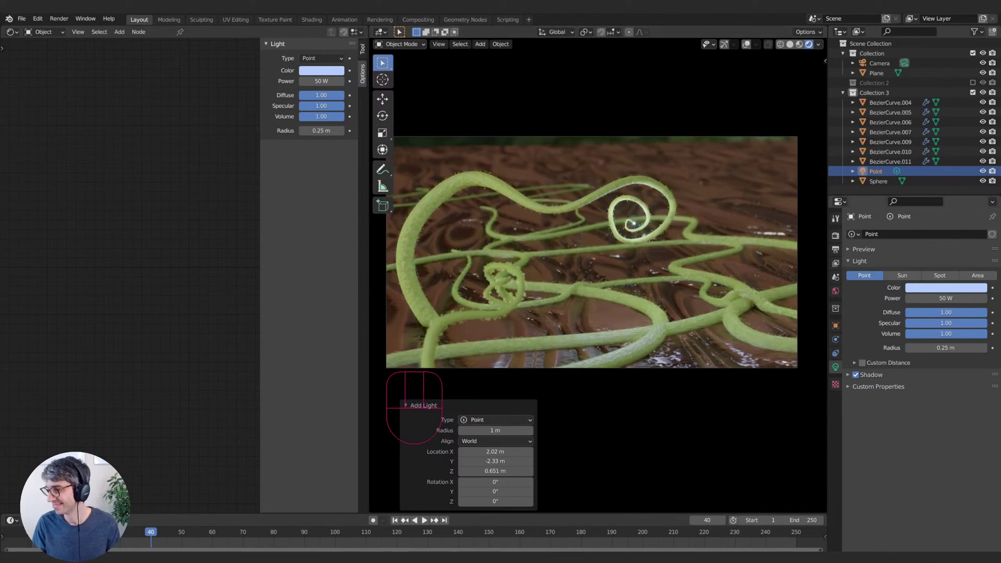
pyautogui.moveTo(606, 266); pyautogui.dragTo(643, 251, button='middle')
pyautogui.keyDown('shift'); pyautogui.moveTo(751, 257); pyautogui.dragTo(744, 251, button='middle'); pyautogui.keyUp('shift')
pyautogui.click(714, 245)
pyautogui.press('g')
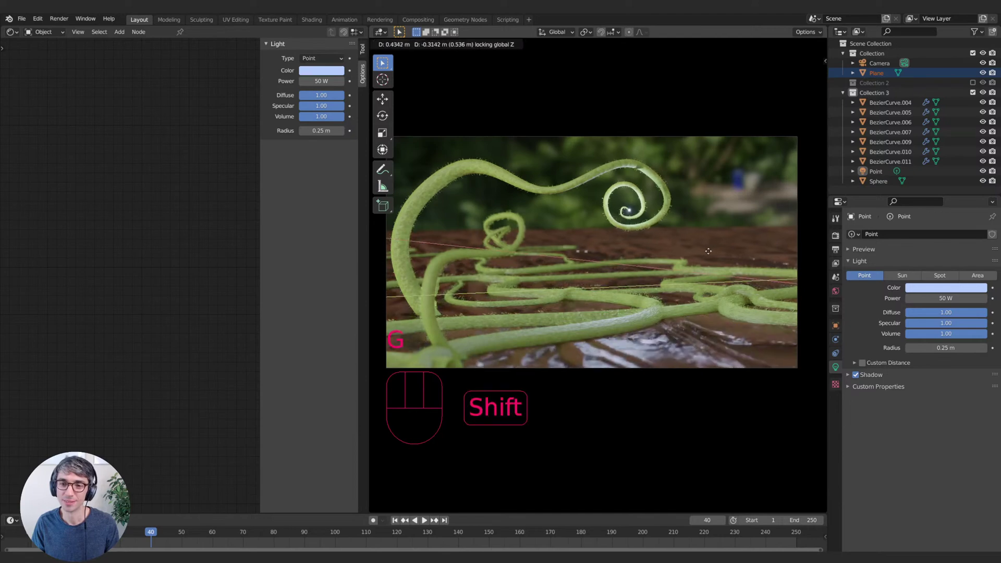
pyautogui.hotkey('shift', 'z')
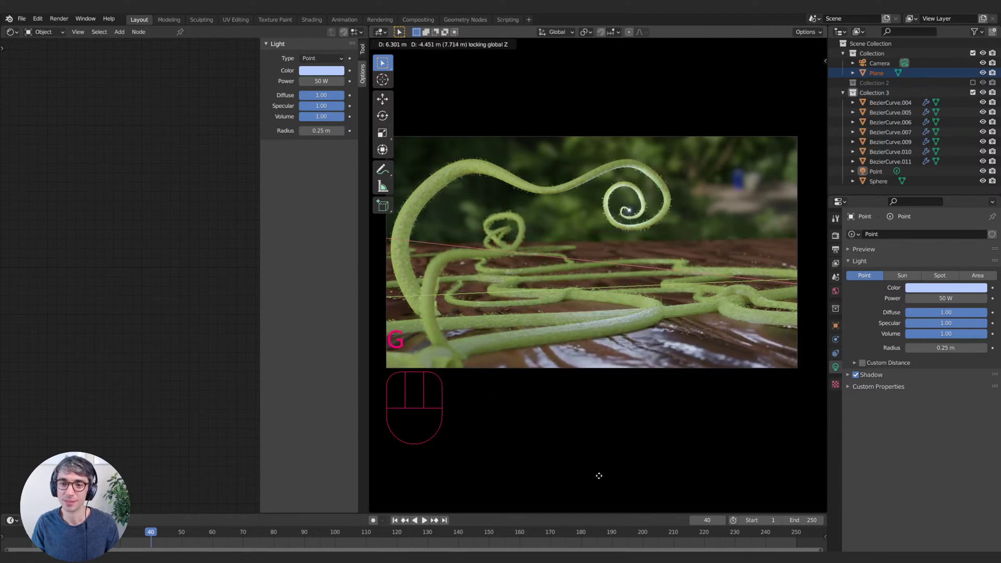
pyautogui.click(695, 327)
pyautogui.press('g')
pyautogui.hotkey('shift', 'z')
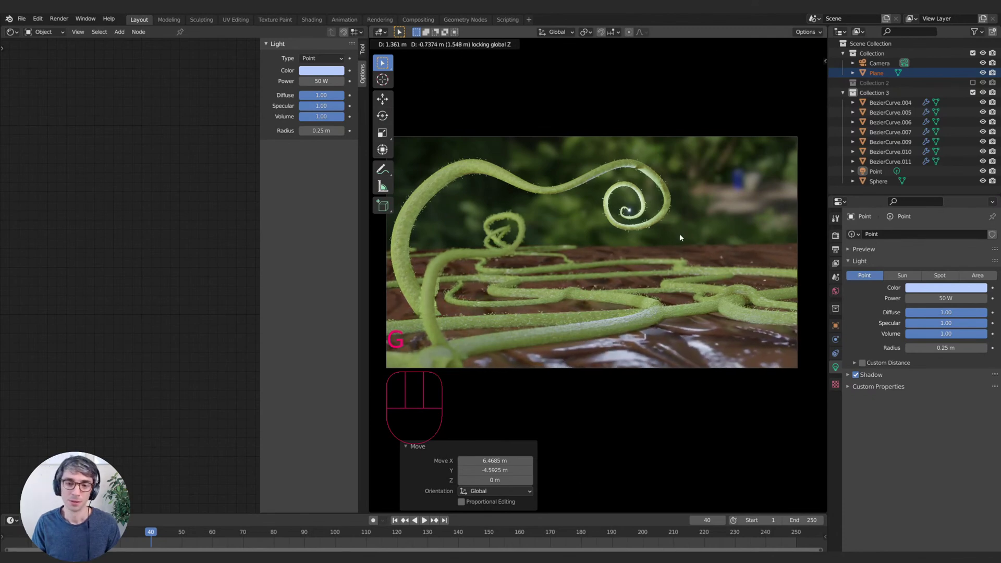
pyautogui.press('z')
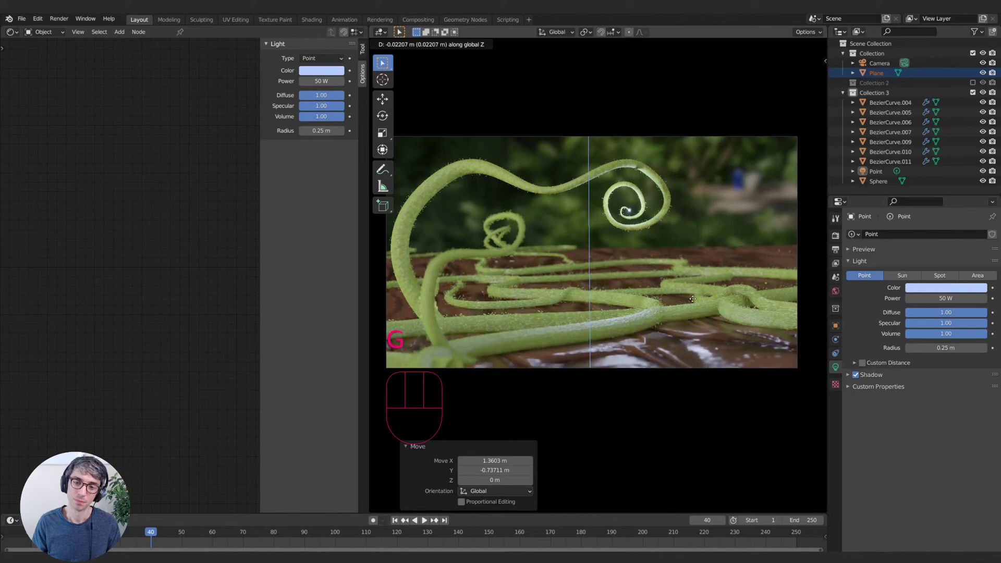
pyautogui.click(629, 326)
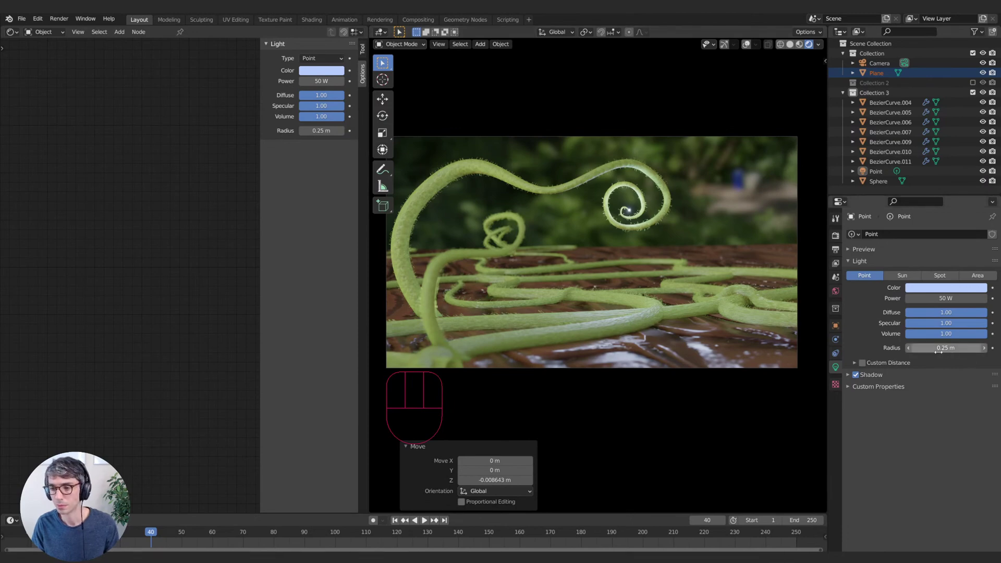
# - Set the point light's radius to 0 m and reframe the glowing spiral tendril with the camera
pyautogui.moveTo(946, 348); pyautogui.dragTo(821, 336)
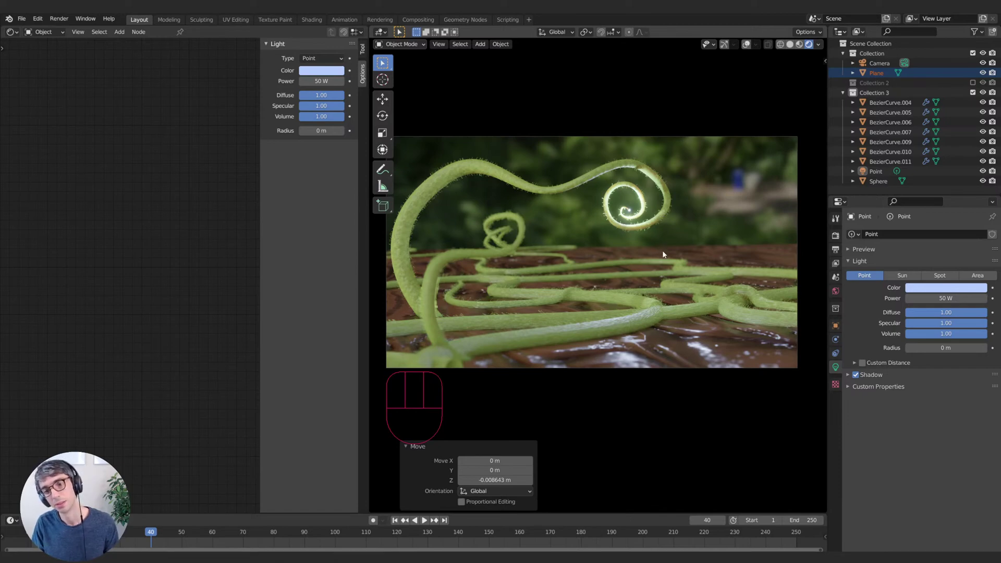
pyautogui.keyDown('shift'); pyautogui.moveTo(665, 255); pyautogui.dragTo(621, 274, button='middle'); pyautogui.keyUp('shift')
pyautogui.scroll(3, 607, 273)
pyautogui.scroll(-6, 591, 281)
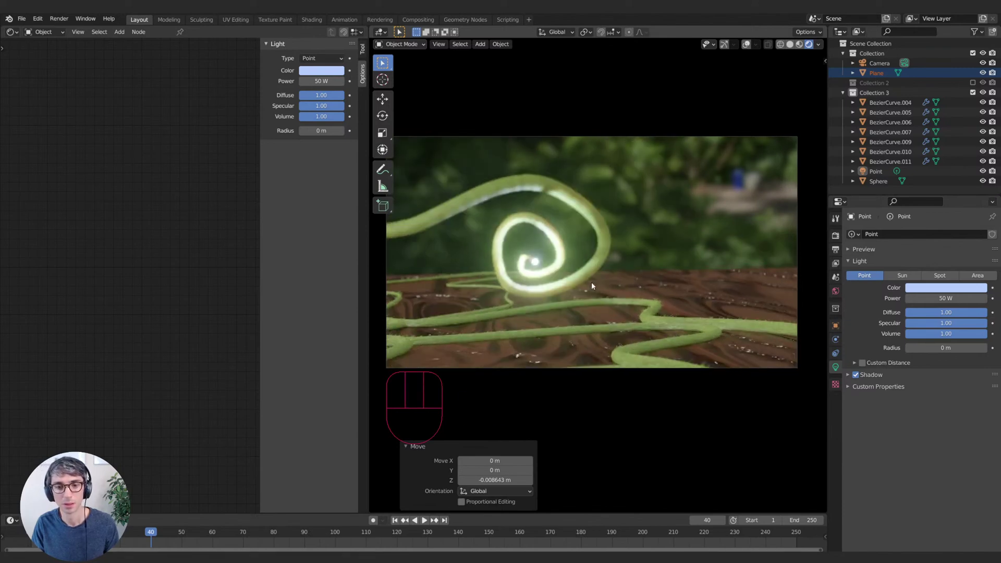
pyautogui.scroll(-1, 580, 284)
pyautogui.keyDown('shift'); pyautogui.moveTo(580, 284); pyautogui.dragTo(659, 297, button='middle'); pyautogui.keyUp('shift')
pyautogui.scroll(1, 648, 265)
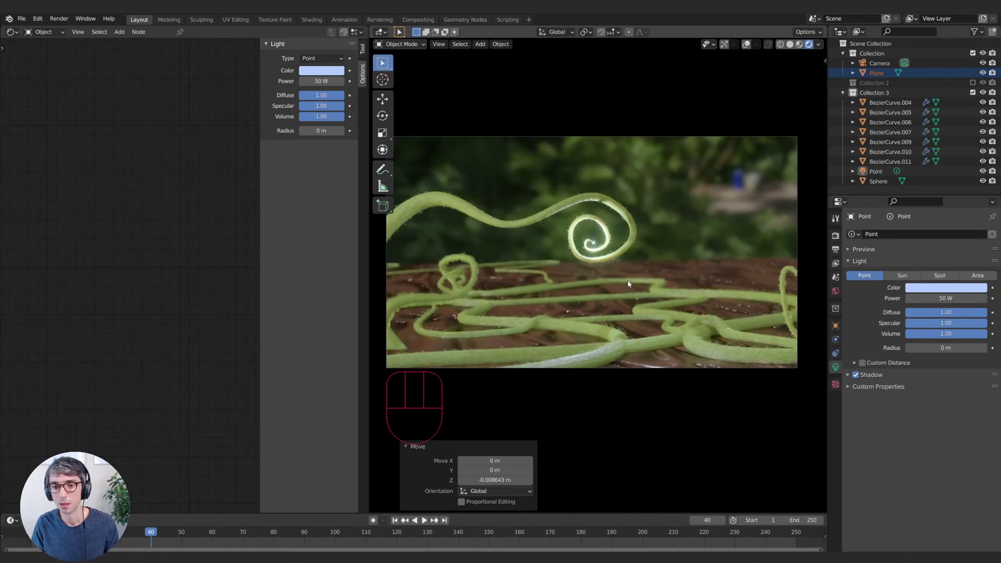
pyautogui.scroll(1, 628, 284)
pyautogui.scroll(-1, 621, 282)
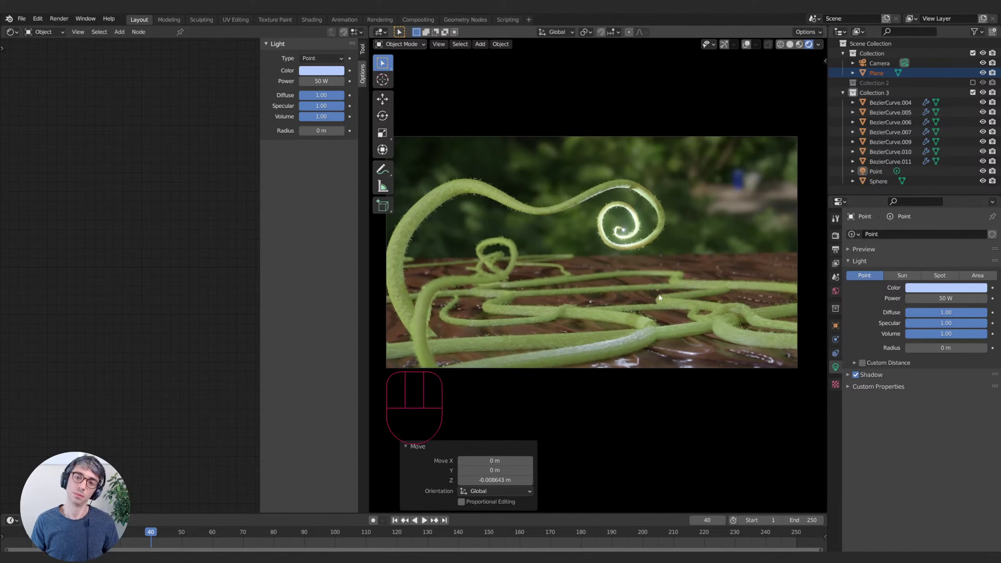
# - Rotate the foreground tendril BezierCurve.005 by about 22.9° around the global Z axis
pyautogui.click(598, 353)
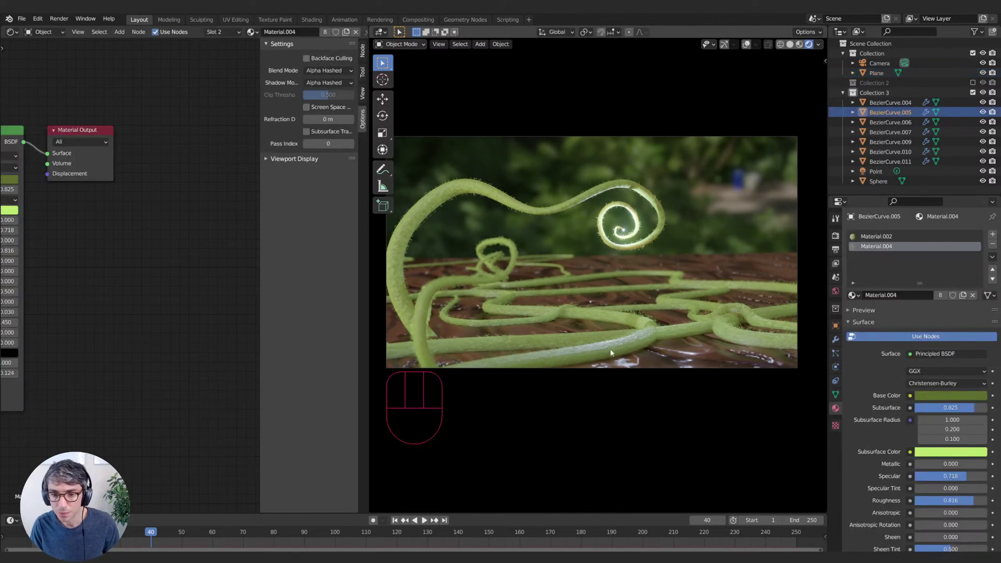
pyautogui.rightClick(602, 347)
pyautogui.click(616, 345)
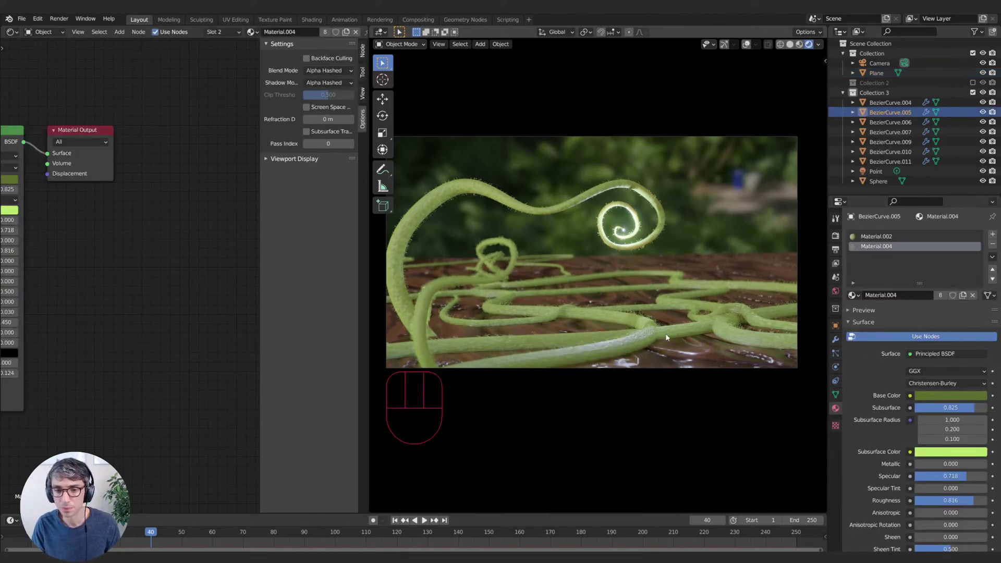
pyautogui.press('r')
pyautogui.press('z')
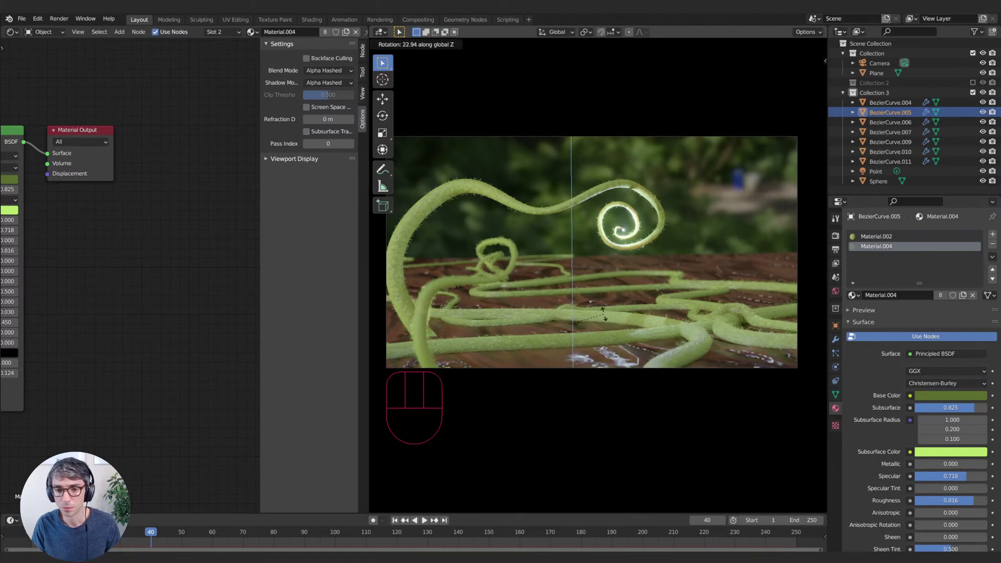
pyautogui.click(604, 314)
# - Move the same tendril horizontally toward the back of the ground by about -5.05 m in X and 3.87 m in Y
pyautogui.press('g')
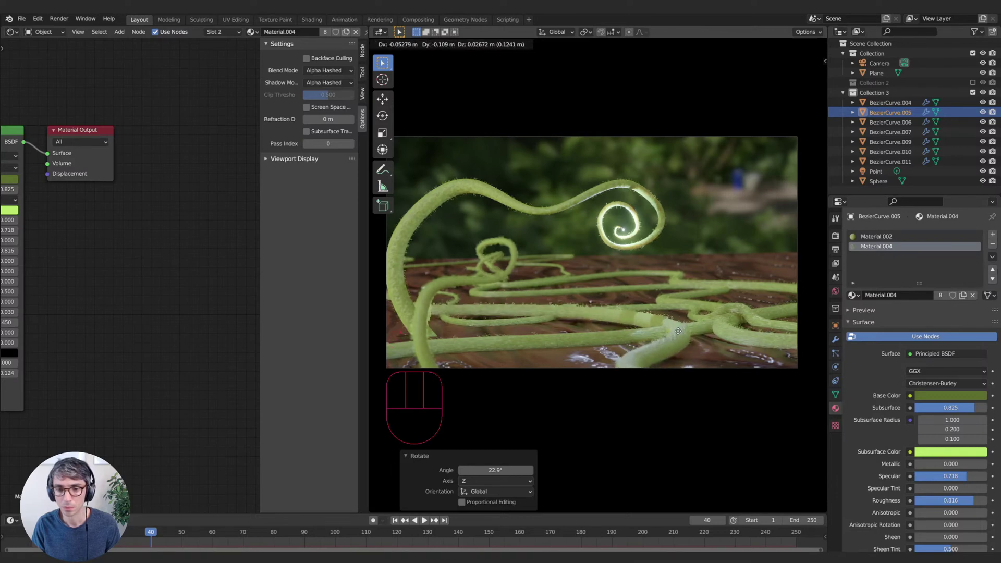
pyautogui.rightClick(679, 336)
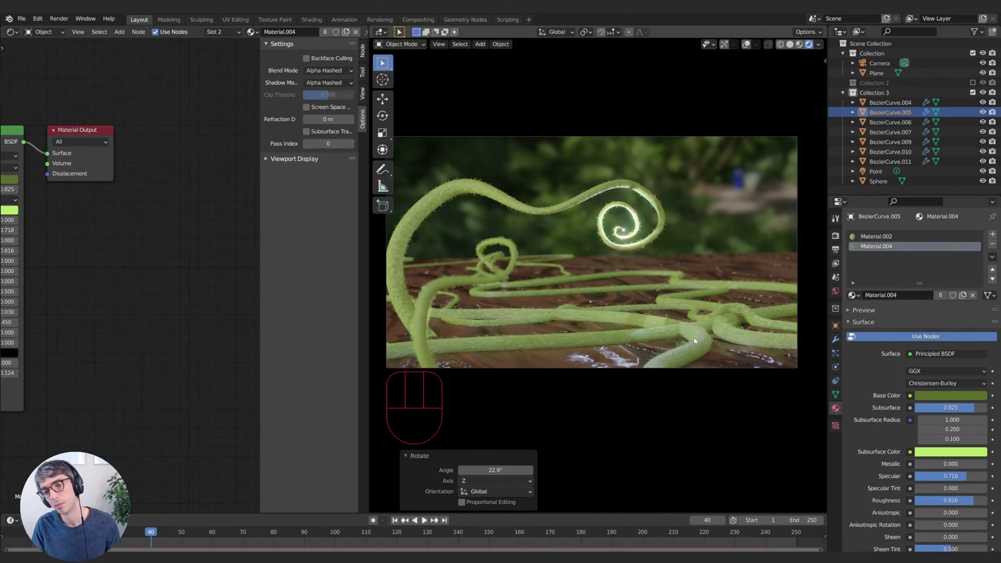
pyautogui.press('g')
pyautogui.hotkey('shift', 'z')
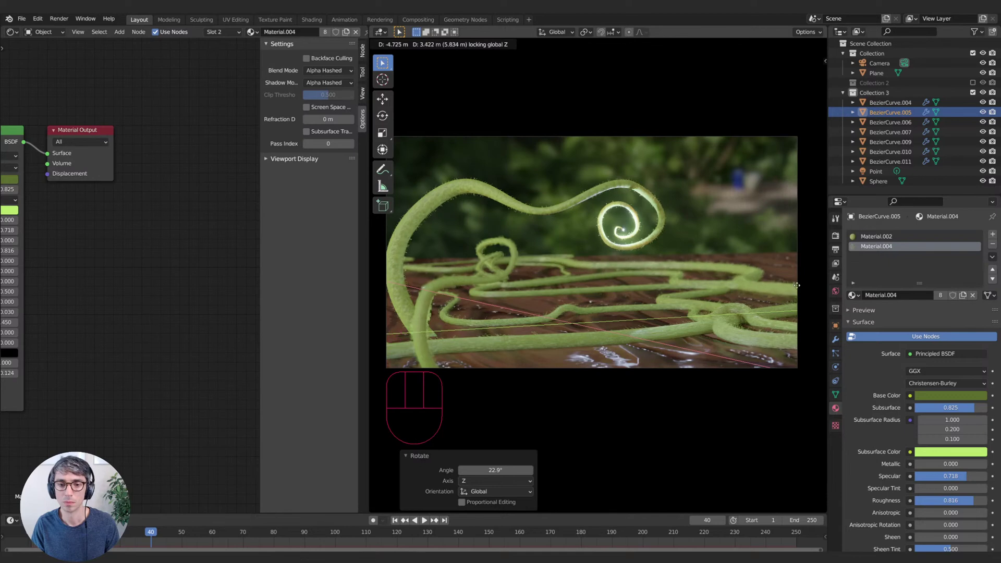
pyautogui.click(816, 286)
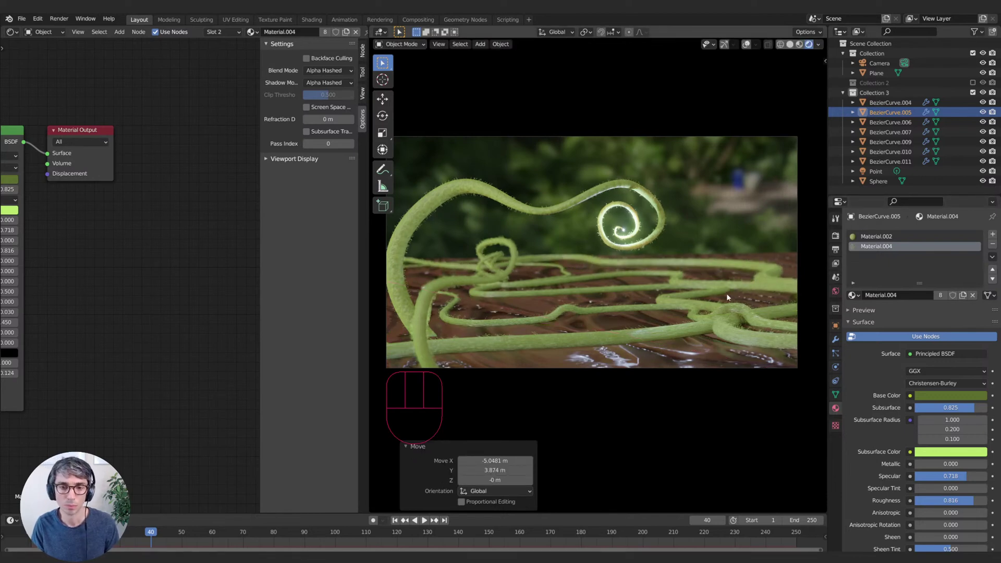
# - Duplicate the point light, shift the copy about -2.69 m in X, and move it about 1.15, 2.50 and 0.39 m in X, Y and Z
pyautogui.click(876, 173)
pyautogui.hotkey('shift', 'd')
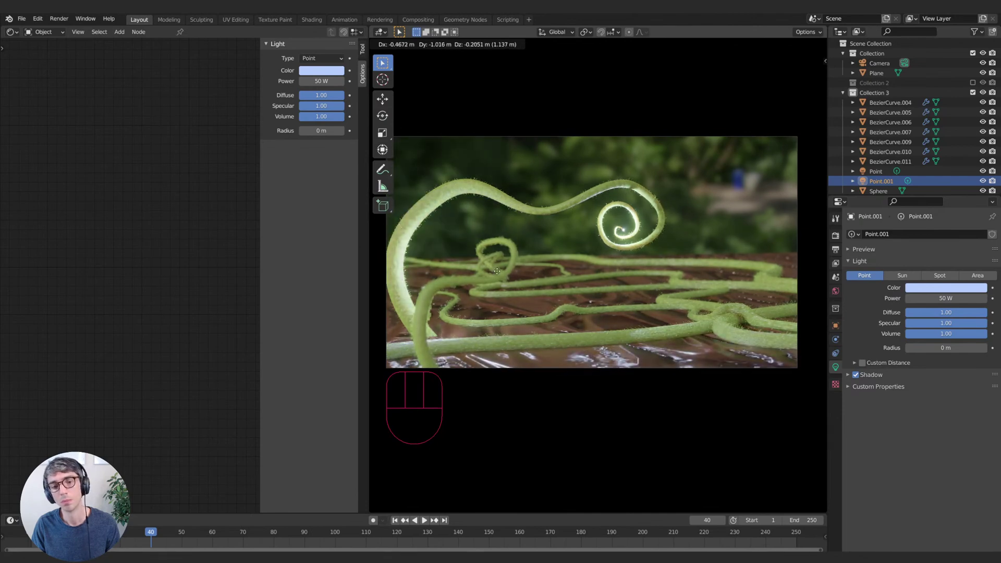
pyautogui.click(524, 264)
pyautogui.press('g')
pyautogui.press('x')
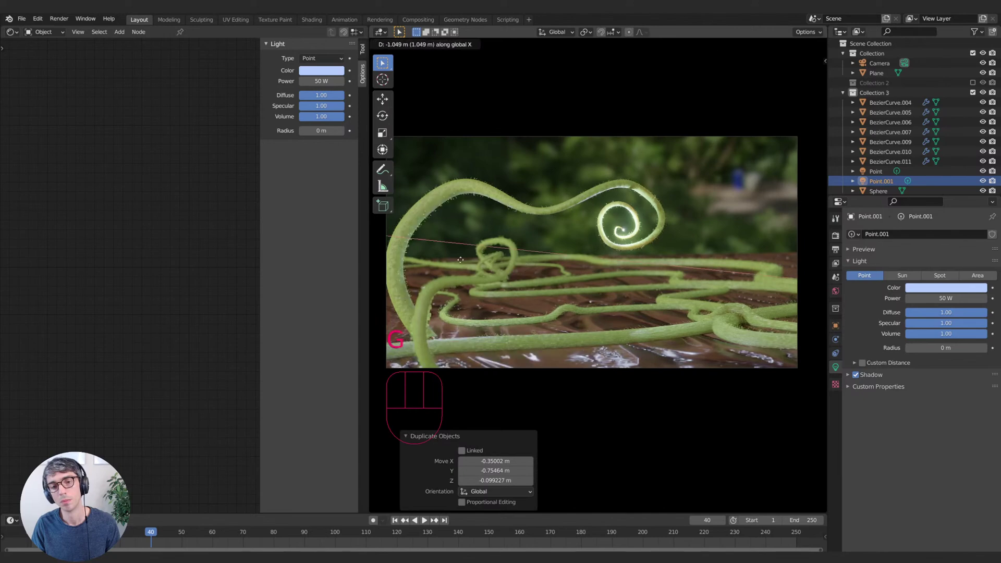
pyautogui.click(451, 254)
pyautogui.press('g')
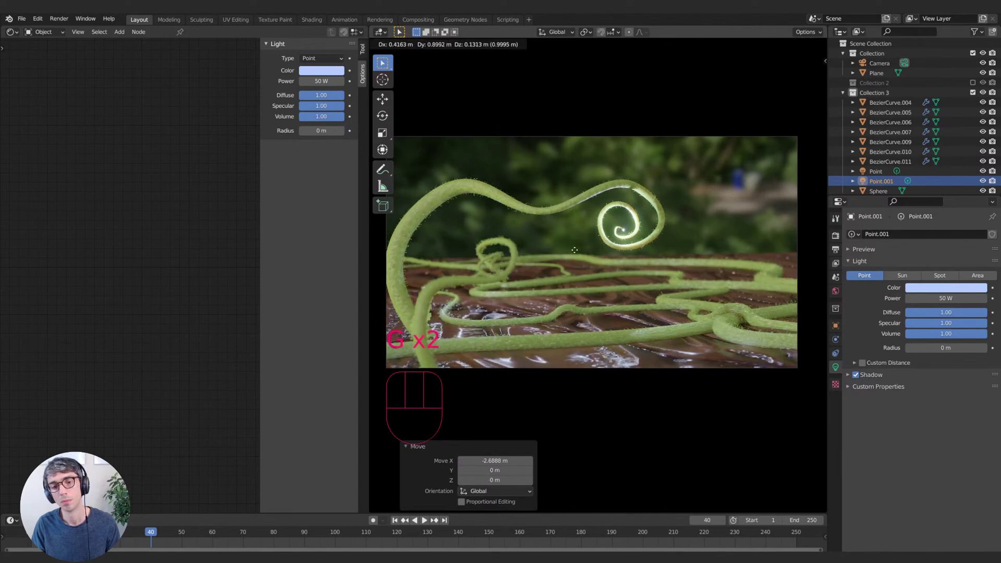
pyautogui.click(787, 223)
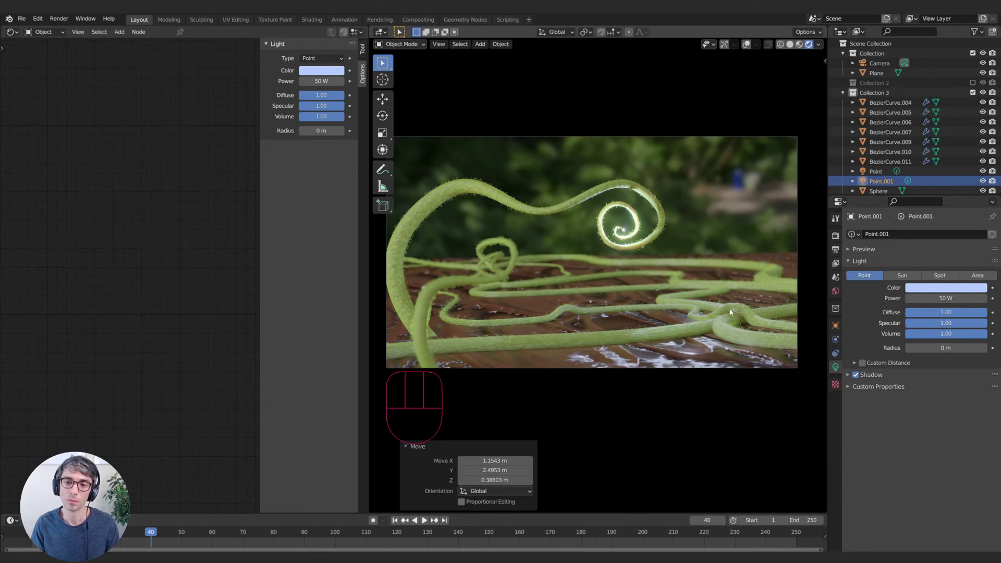
# - Reposition the duplicated light by about -0.19, -0.40, -0.01 m and 0.07, 0.19, 0.30 m, keeping its radius at 0 m
pyautogui.press('g')
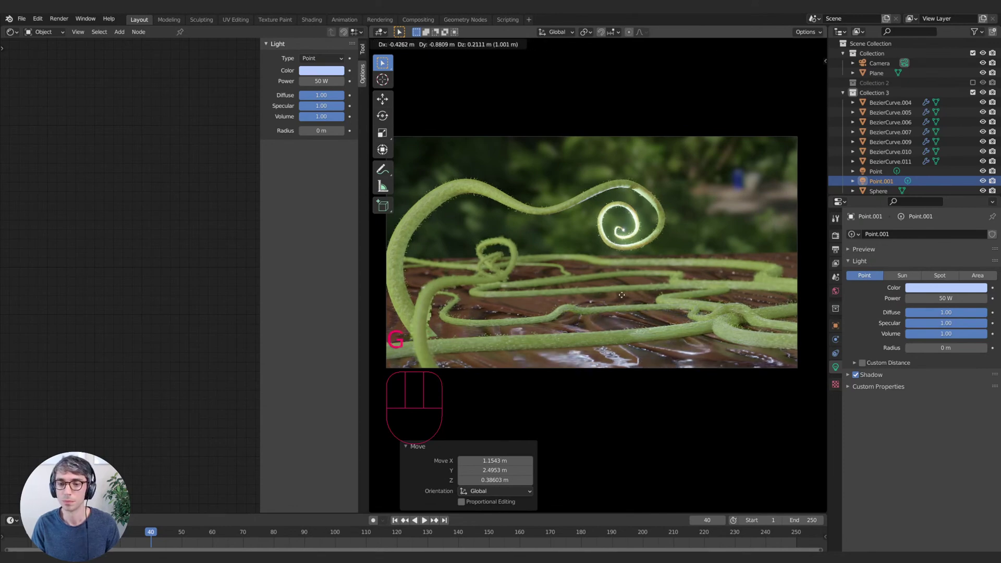
pyautogui.click(682, 309)
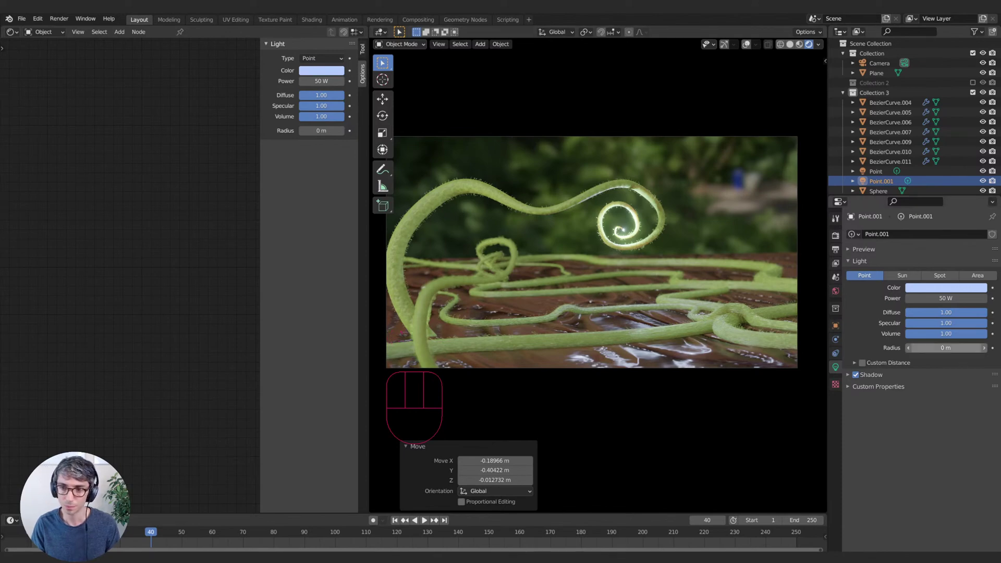
pyautogui.moveTo(946, 348)
pyautogui.mouseDown()
pyautogui.moveTo(970, 348)
pyautogui.moveTo(934, 348)
pyautogui.mouseUp()
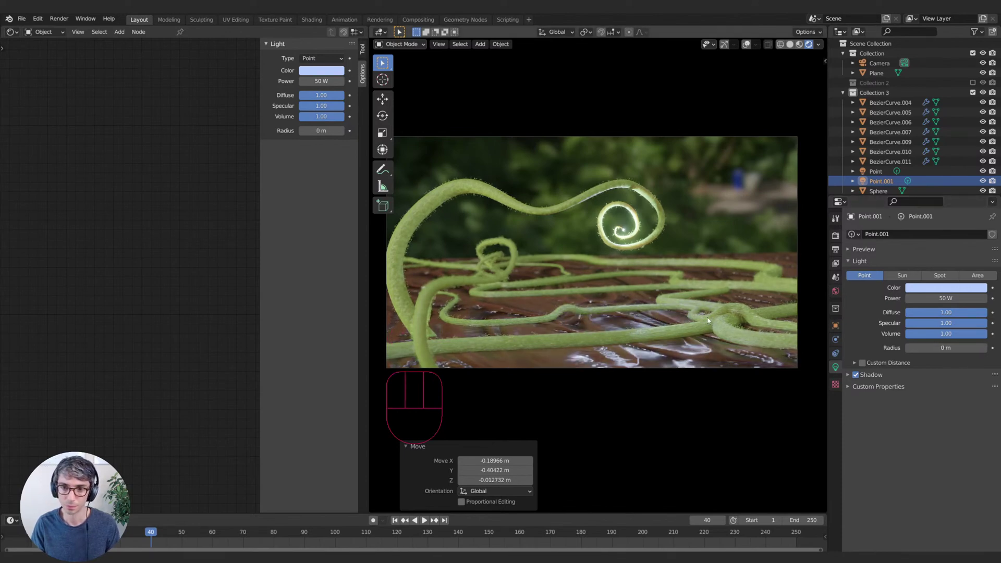
pyautogui.press('g')
pyautogui.click(722, 274)
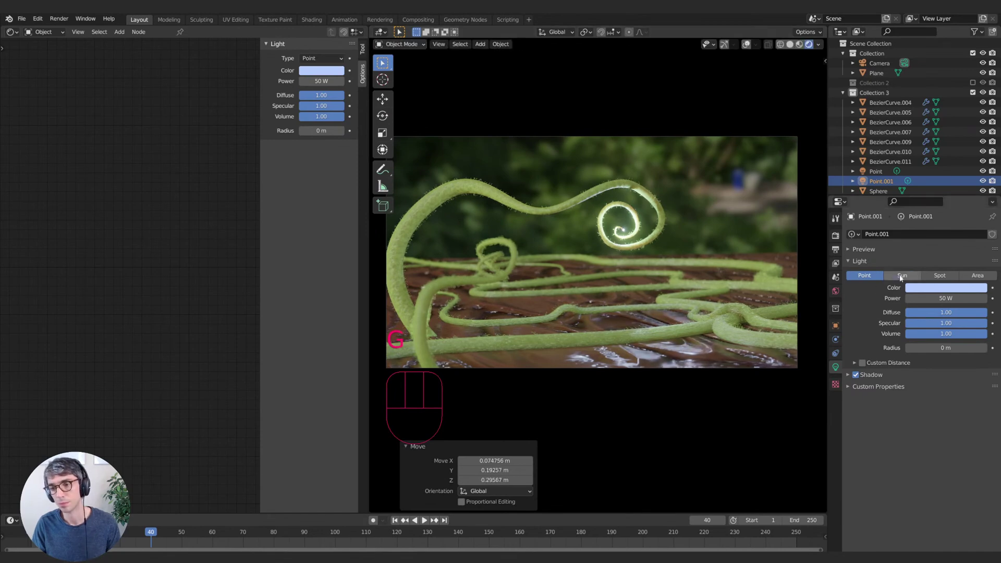
# - Change the duplicated light to a Sun with strength 5, and rotate it about 62.2° and -21.5° in the view plane
pyautogui.click(902, 275)
pyautogui.press('r')
pyautogui.click(772, 192)
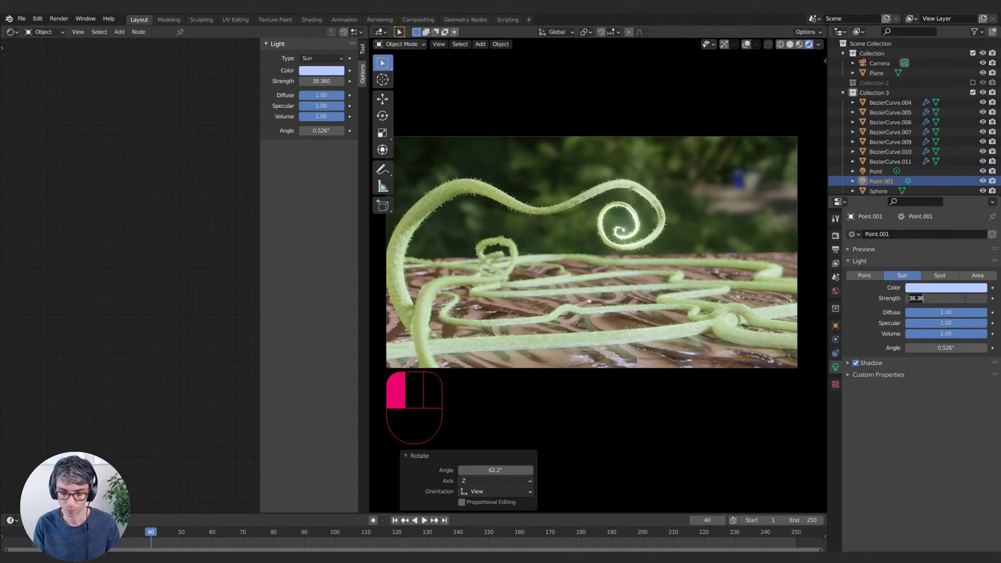
pyautogui.write('5')
pyautogui.press('Return')
pyautogui.press('r')
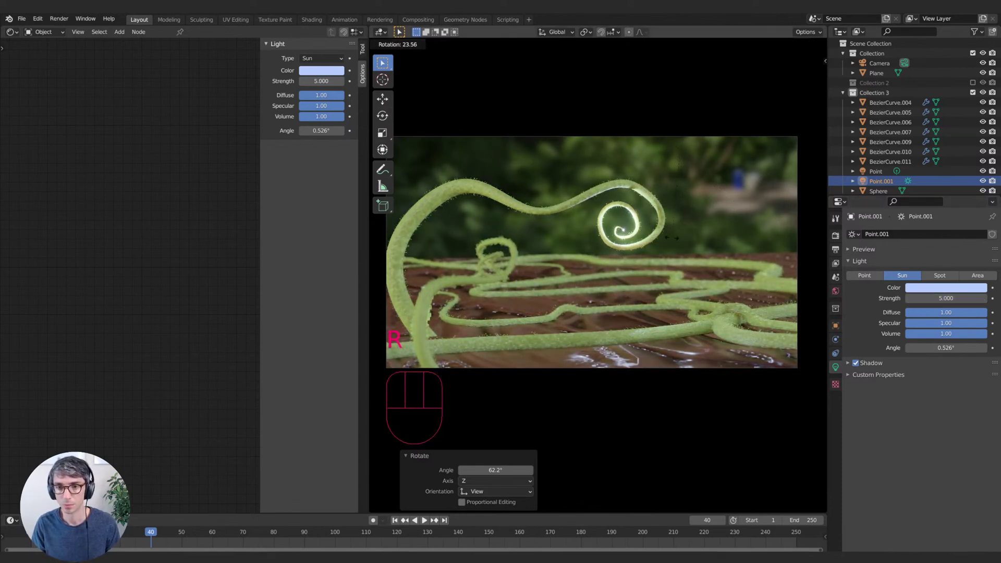
pyautogui.click(867, 298)
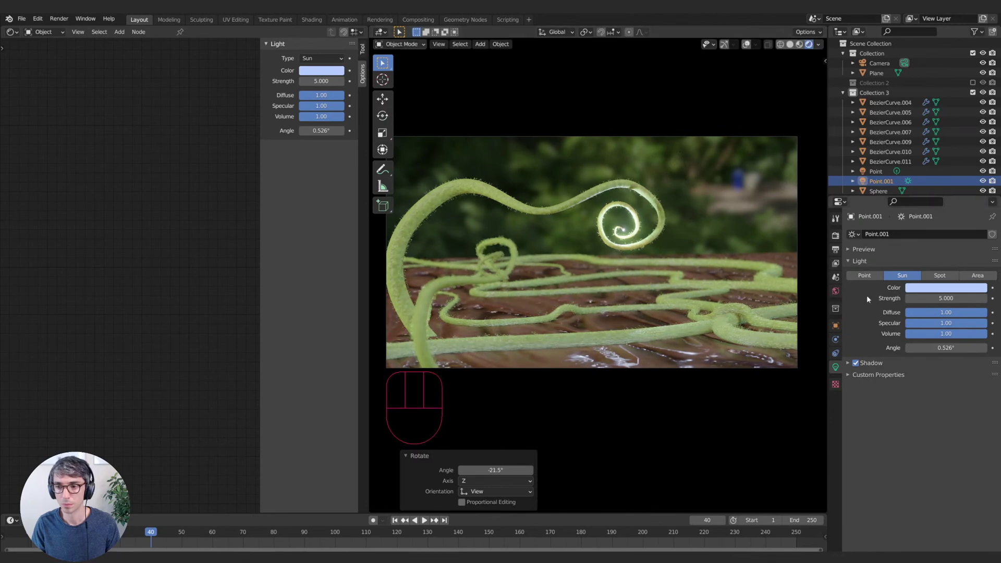
# - Set the sun's angle to 0° and strength to 4.21, and rotate it about -49.3° around X and -7.62° around Y
pyautogui.moveTo(956, 347); pyautogui.dragTo(928, 347)
pyautogui.moveTo(955, 298)
pyautogui.mouseDown()
pyautogui.moveTo(985, 298)
pyautogui.moveTo(948, 298)
pyautogui.mouseUp()
pyautogui.press('r')
pyautogui.press('x')
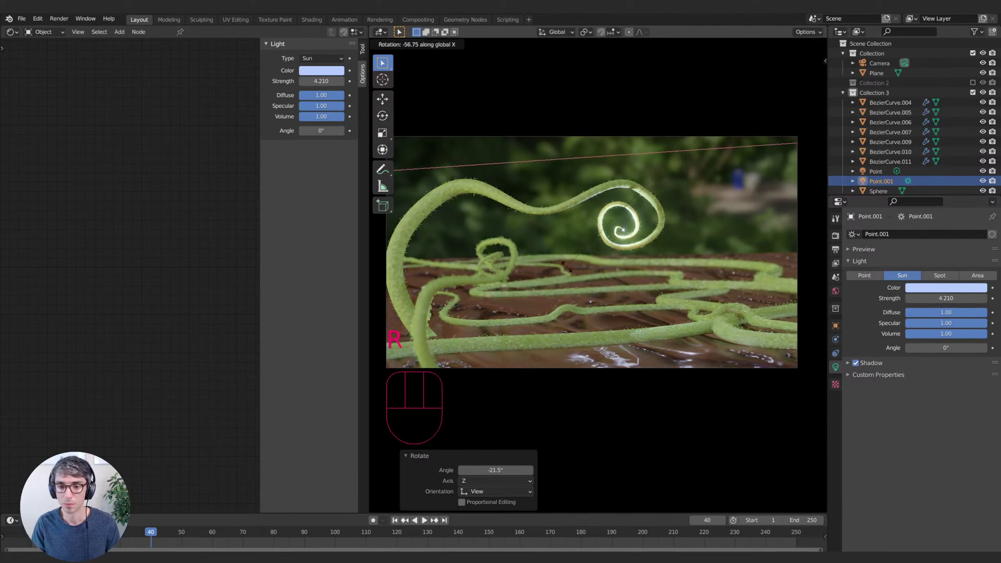
pyautogui.click(658, 265)
pyautogui.press('r')
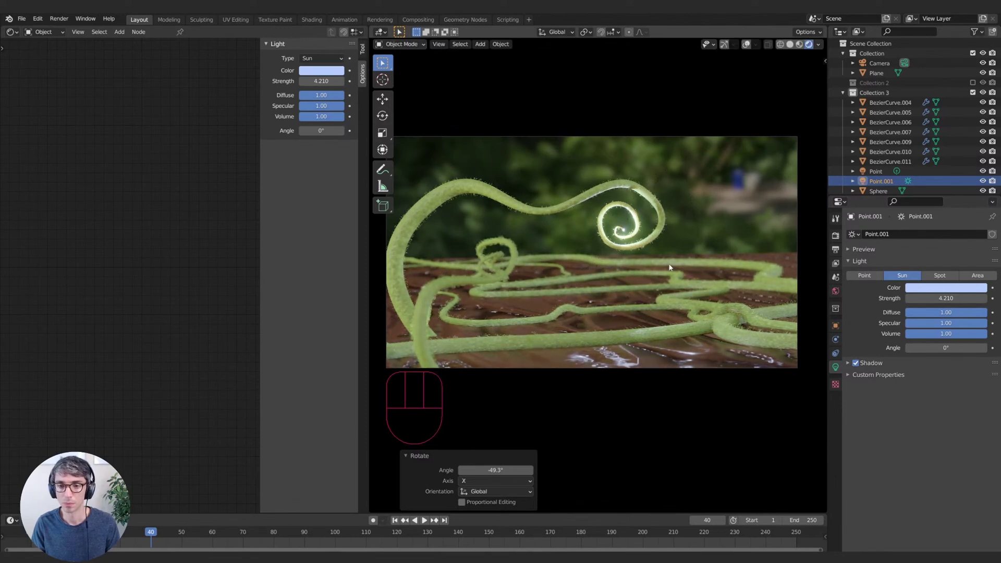
pyautogui.press('y')
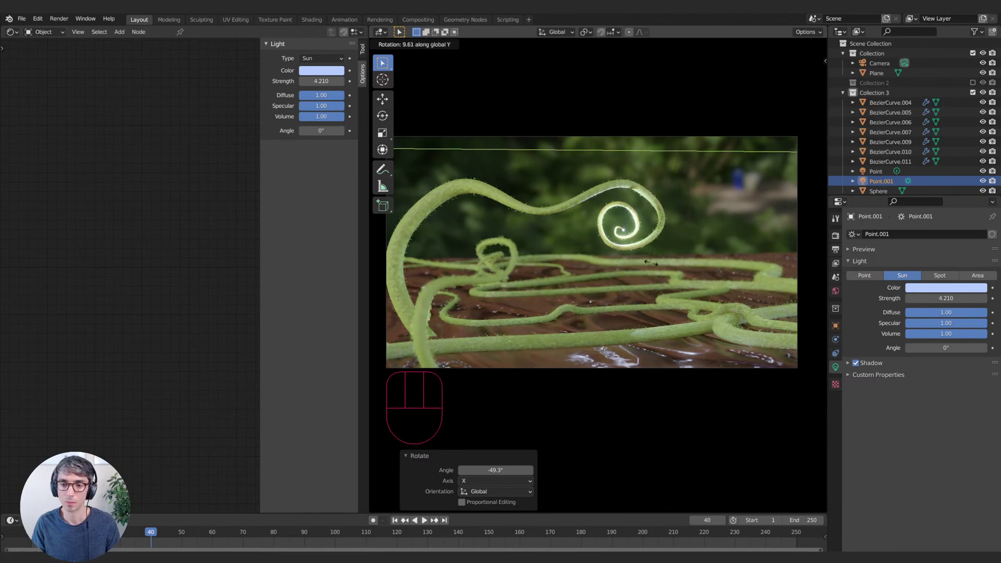
pyautogui.click(688, 272)
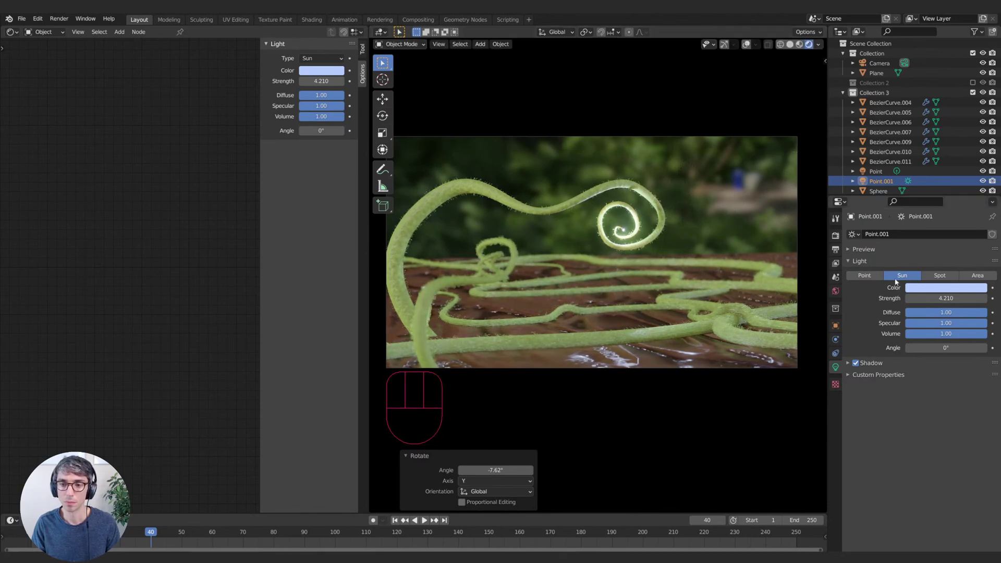
# - Toggle the sun light's visibility to compare the lighting, and delete that light
pyautogui.click(983, 181)
pyautogui.click(984, 182)
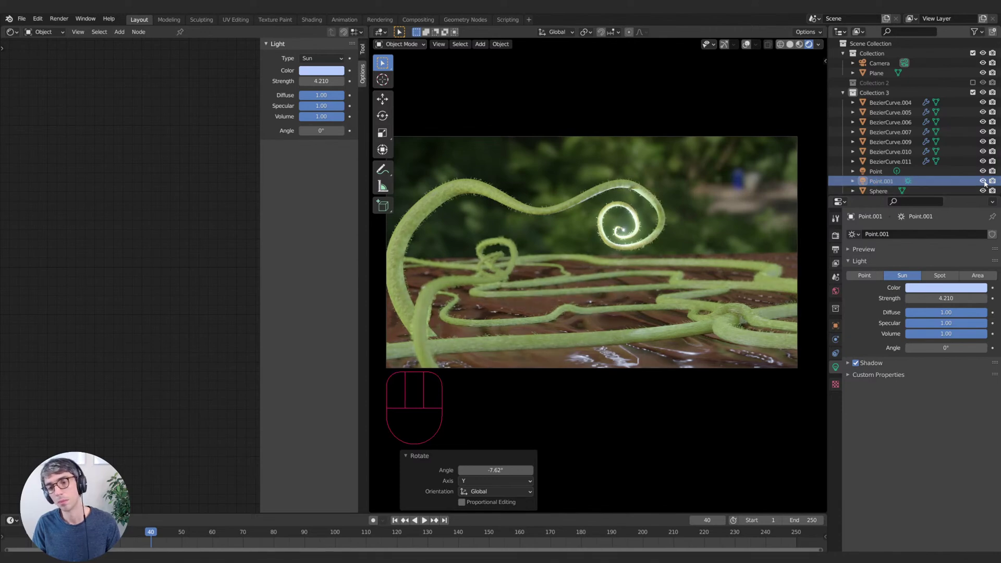
pyautogui.click(983, 182)
pyautogui.click(983, 181)
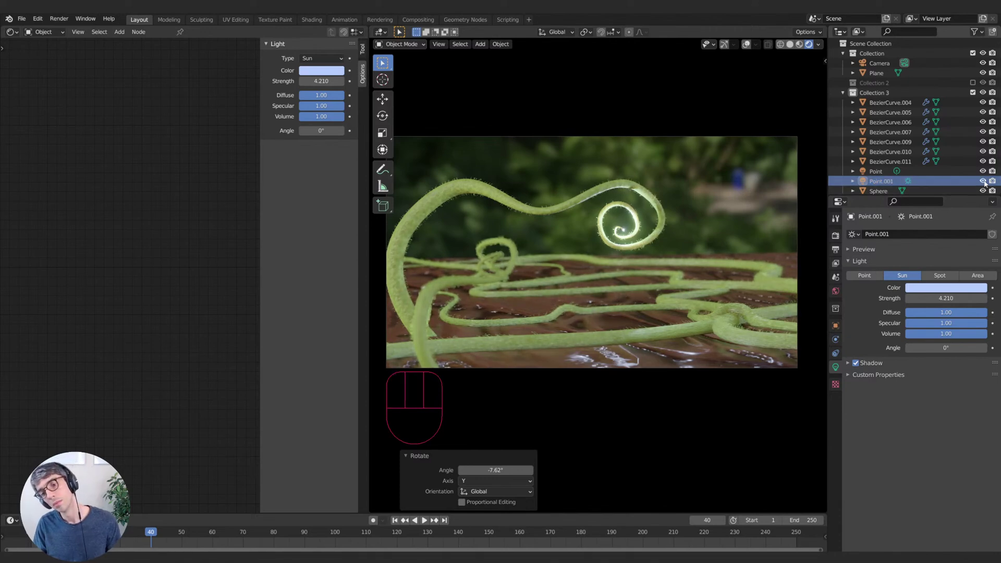
pyautogui.click(983, 182)
pyautogui.click(983, 181)
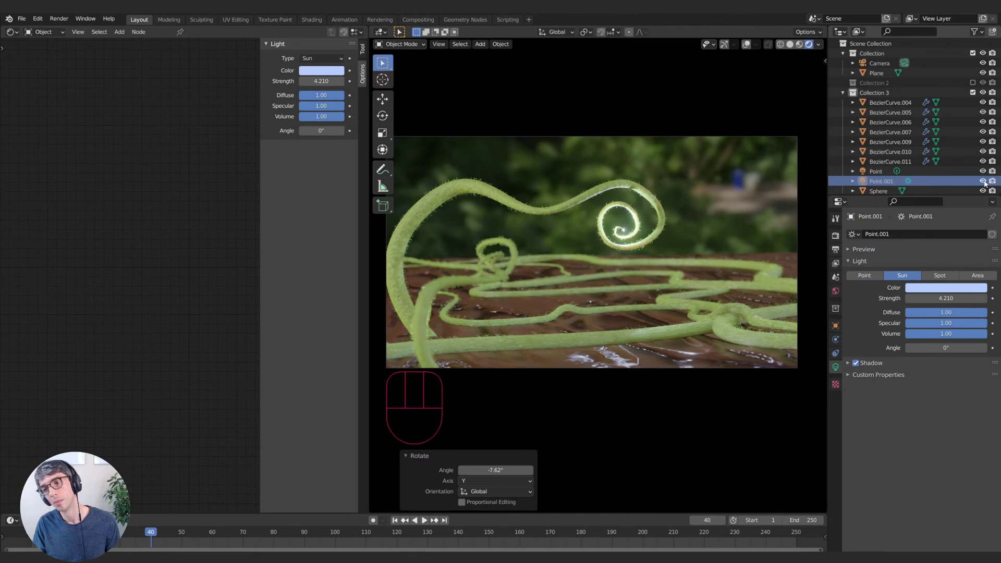
pyautogui.click(983, 182)
pyautogui.click(983, 181)
pyautogui.click(861, 184)
pyautogui.press('x')
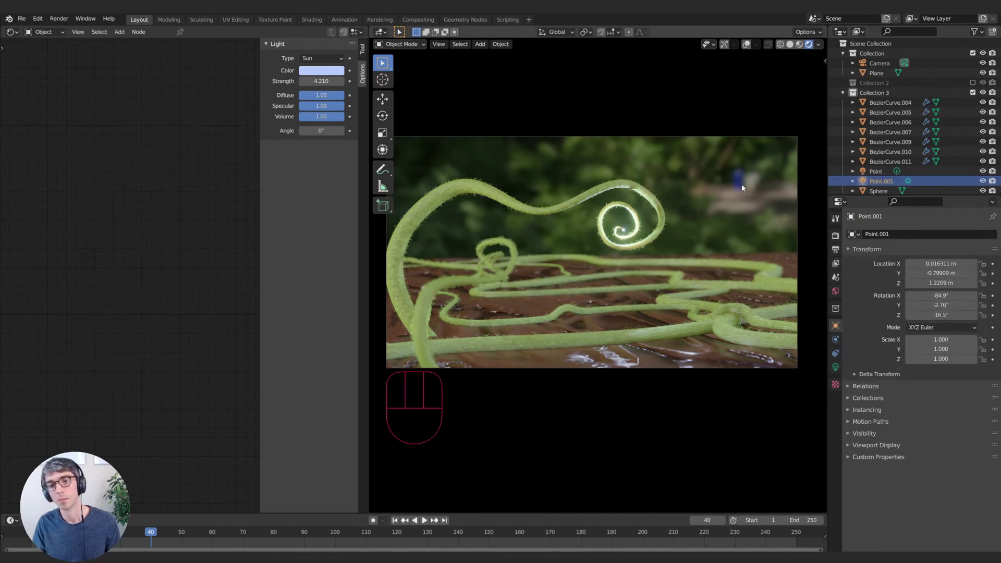
# - Reframe the vines slightly with the camera and lower the roughness of the ground plane's material
pyautogui.keyDown('shift'); pyautogui.moveTo(720, 228); pyautogui.dragTo(730, 258, button='middle'); pyautogui.keyUp('shift')
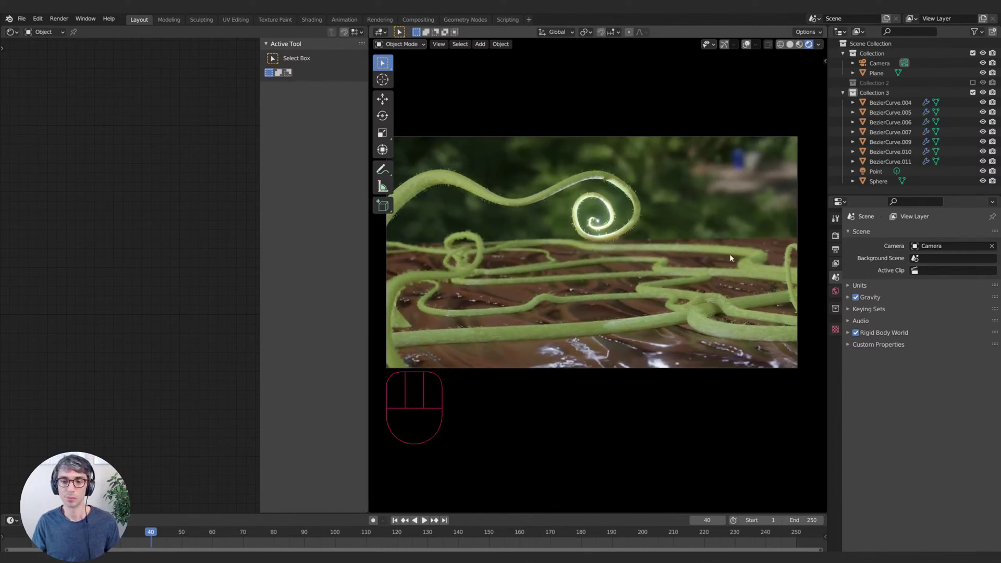
pyautogui.keyDown('shift'); pyautogui.moveTo(669, 252); pyautogui.dragTo(693, 248, button='middle'); pyautogui.keyUp('shift')
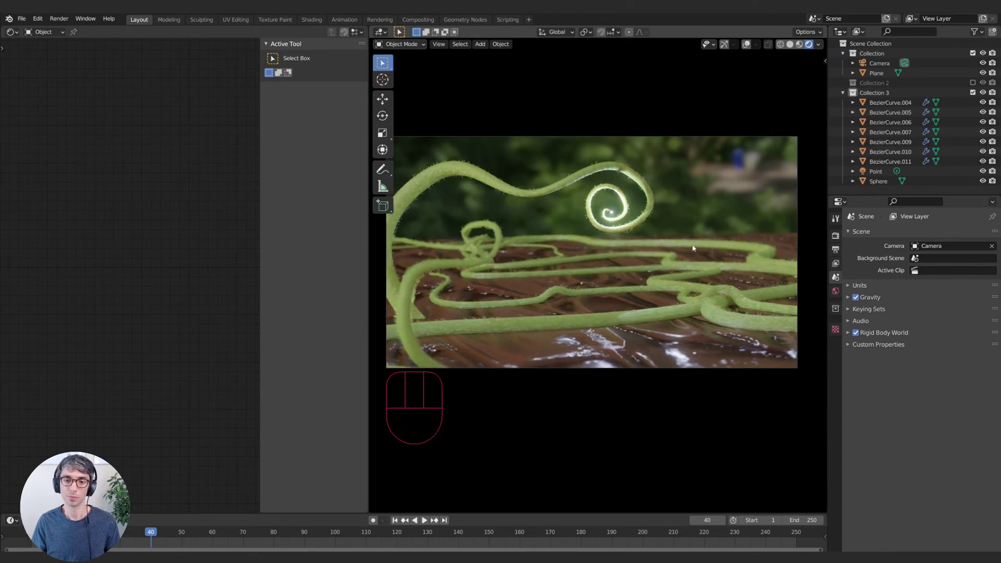
pyautogui.click(649, 336)
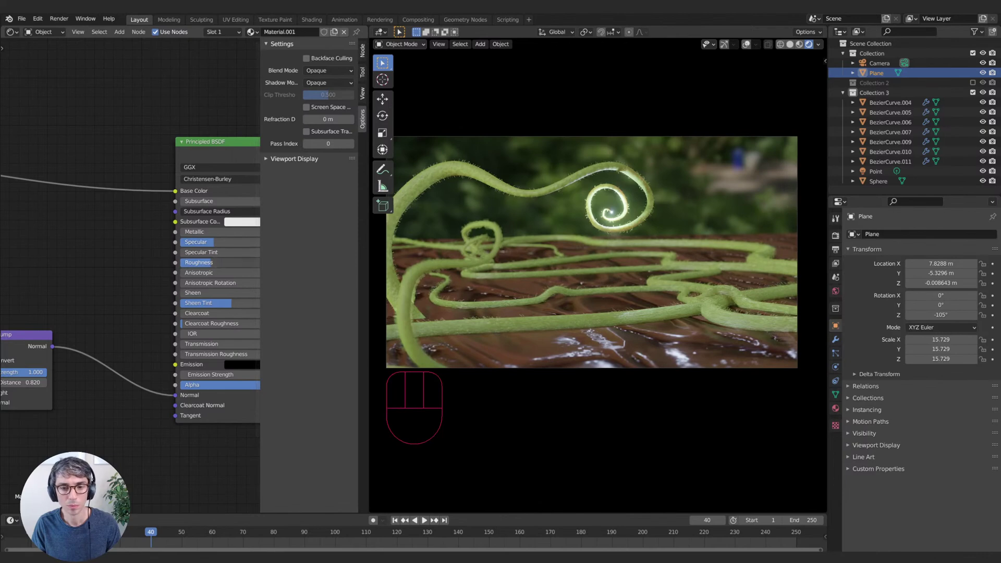
pyautogui.moveTo(211, 263); pyautogui.dragTo(185, 263)
# - Set the Bump distance of the ground material to 8.42 and shift the camera framing slightly
pyautogui.moveTo(134, 270); pyautogui.dragTo(128, 230, button='middle')
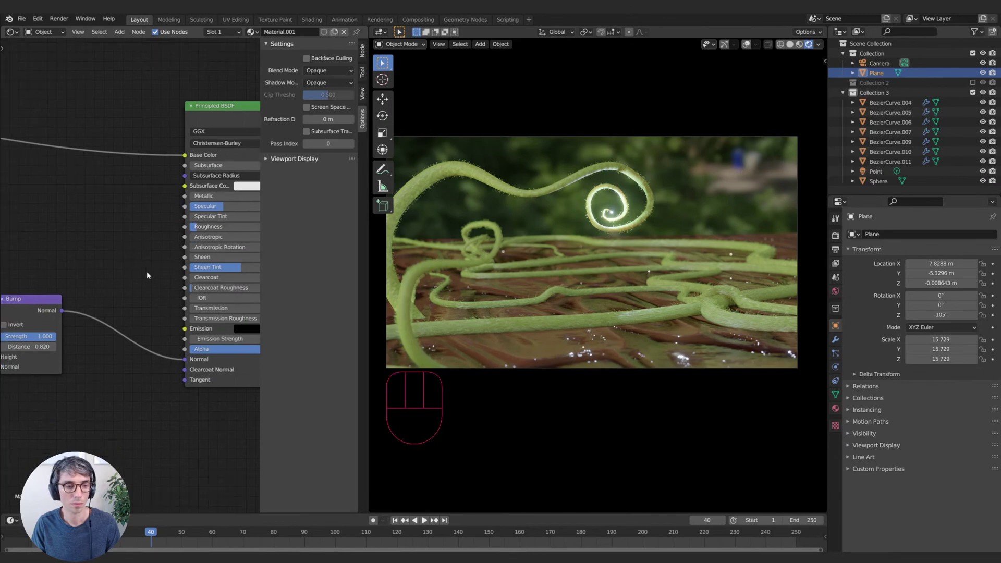
pyautogui.moveTo(148, 275); pyautogui.dragTo(187, 247, button='middle')
pyautogui.moveTo(77, 324); pyautogui.dragTo(219, 324)
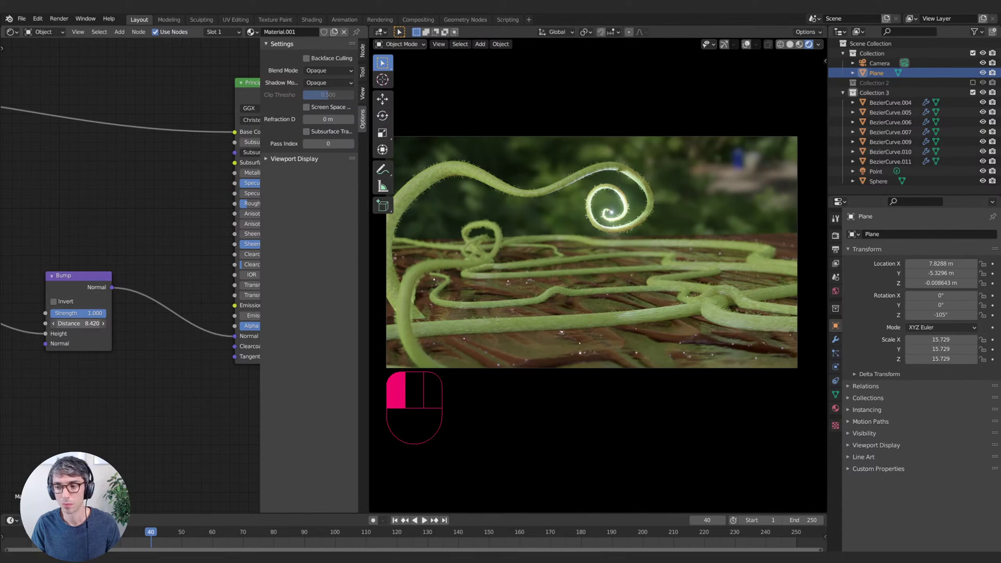
pyautogui.moveTo(219, 324); pyautogui.dragTo(219, 323)
pyautogui.moveTo(99, 255); pyautogui.dragTo(190, 205, button='middle')
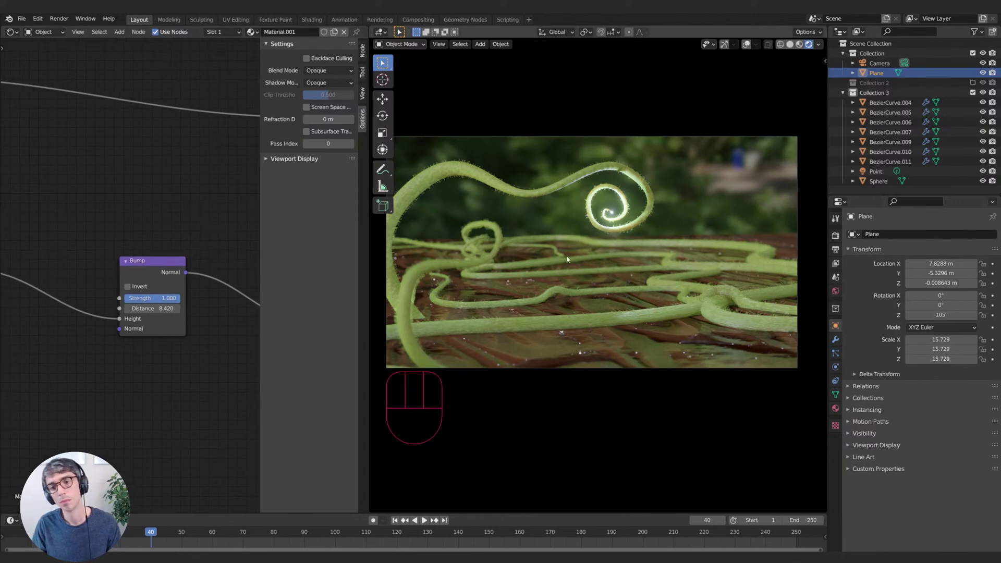
pyautogui.moveTo(589, 275)
pyautogui.keyDown('shift'); pyautogui.mouseDown(button='middle')
pyautogui.moveTo(607, 282)
pyautogui.moveTo(596, 293)
pyautogui.mouseUp(button='middle'); pyautogui.keyUp('shift')
pyautogui.click(538, 328)
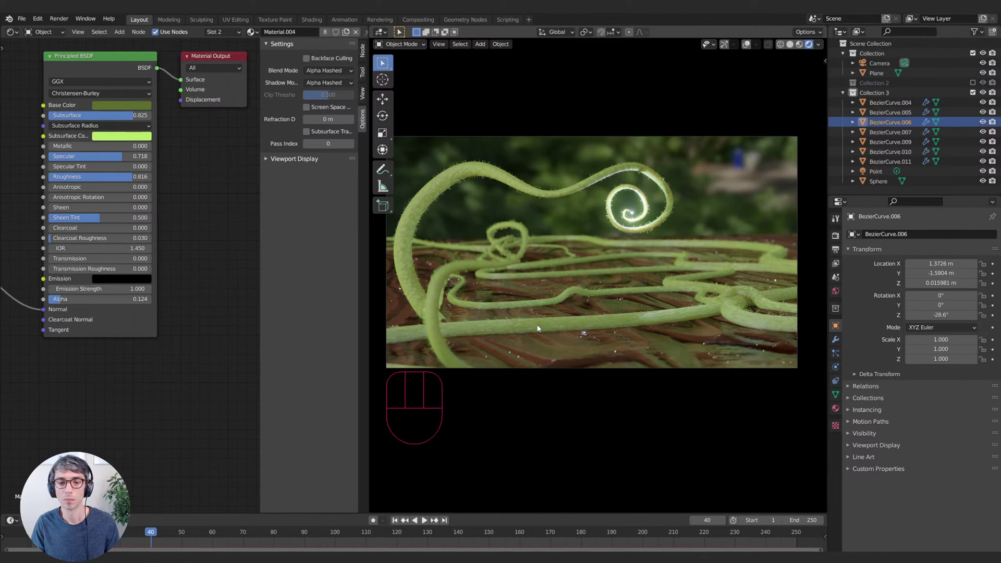
pyautogui.press('s')
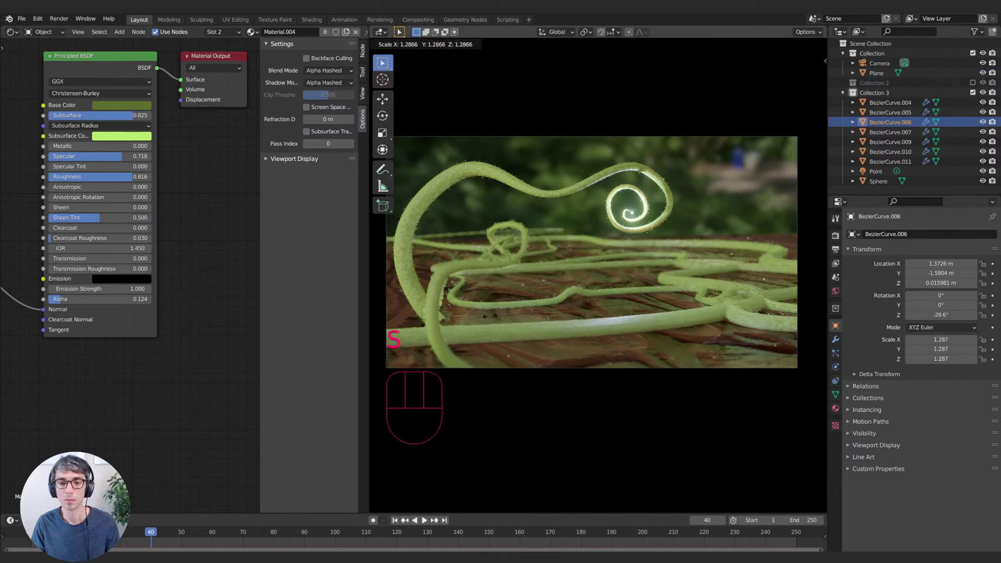
pyautogui.rightClick(477, 317)
pyautogui.click(748, 300)
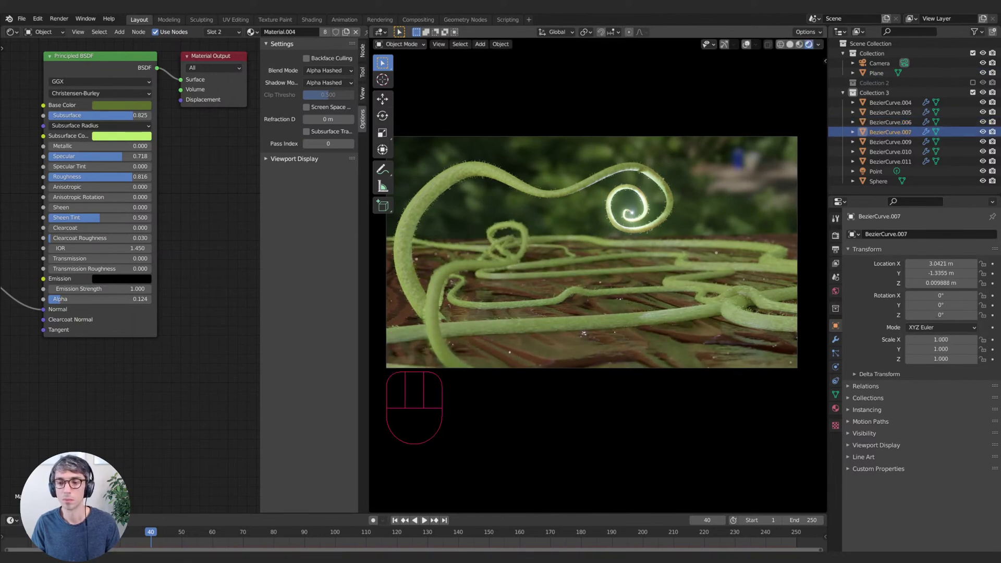
pyautogui.press('s')
pyautogui.rightClick(752, 300)
pyautogui.click(675, 320)
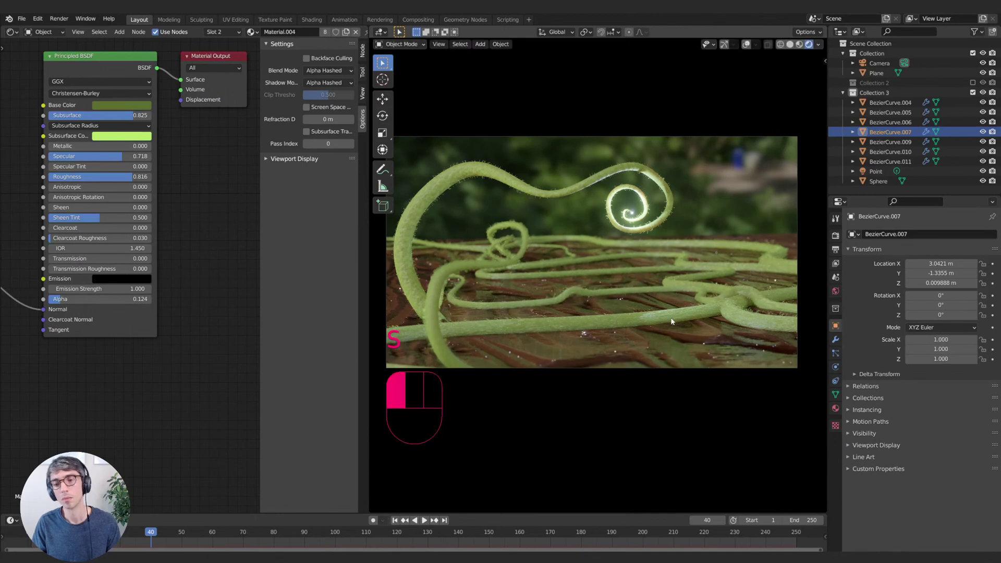
pyautogui.press('s')
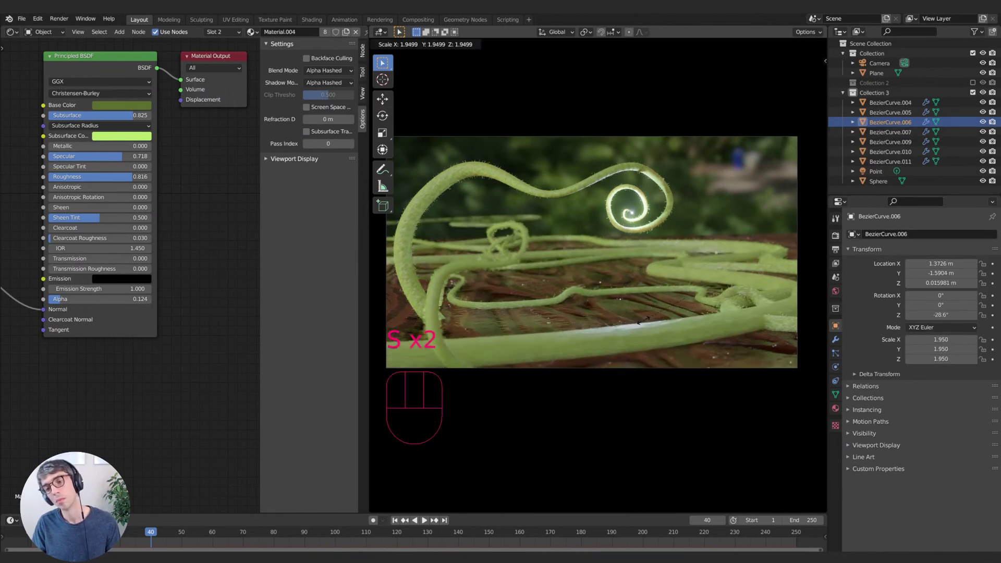
pyautogui.rightClick(642, 319)
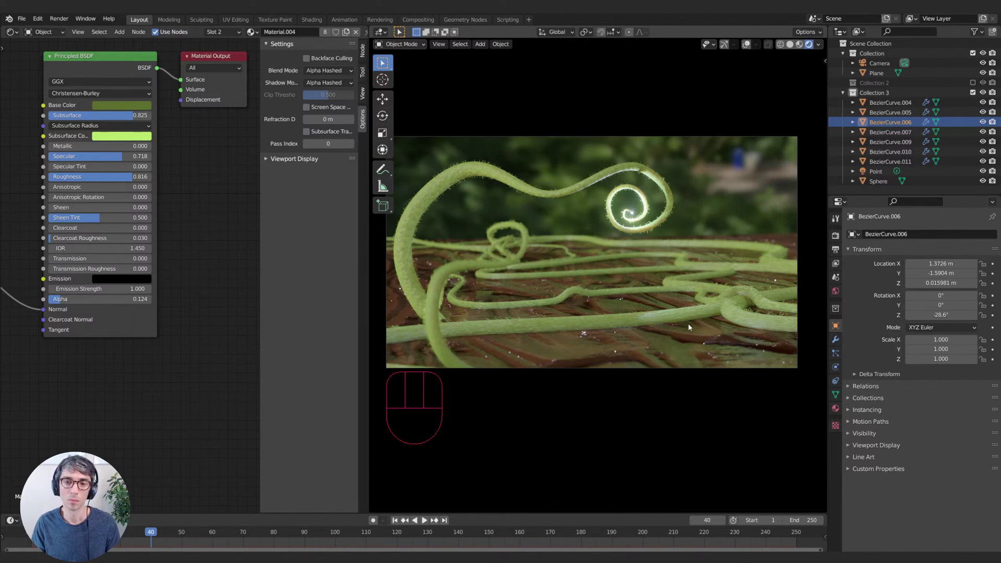
# - Duplicate the long horizontal foreground vine, scale the copy by 2.975, and reposition it among the ground vines
pyautogui.hotkey('shift', 'd')
pyautogui.rightClick(709, 337)
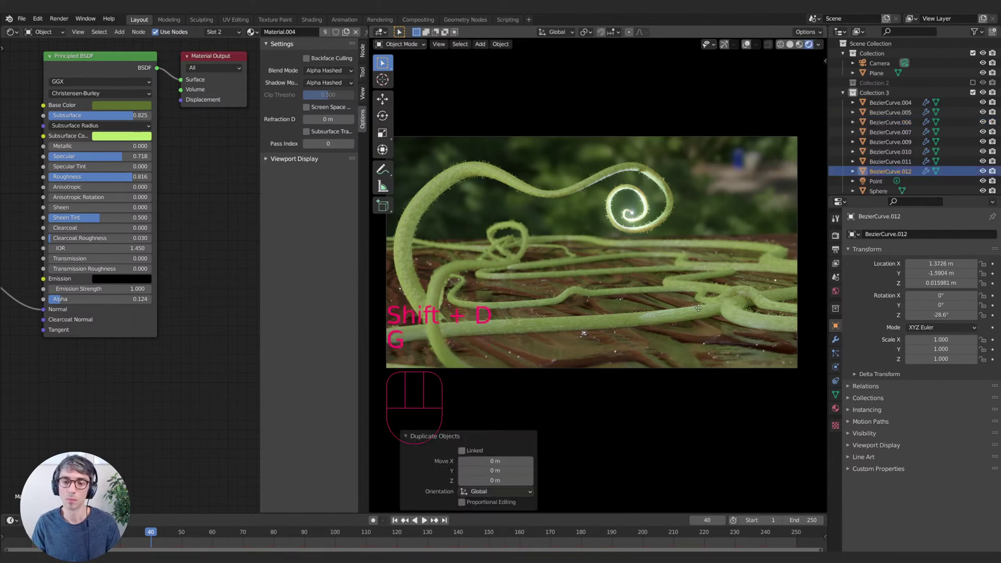
pyautogui.press('g')
pyautogui.hotkey('shift', 'z')
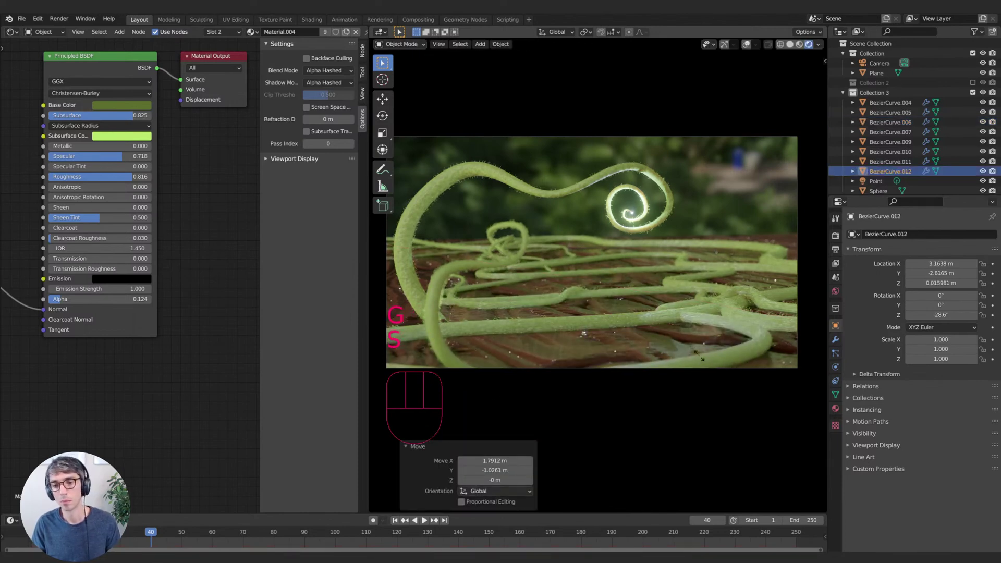
pyautogui.press('s')
pyautogui.click(754, 333)
pyautogui.press('g')
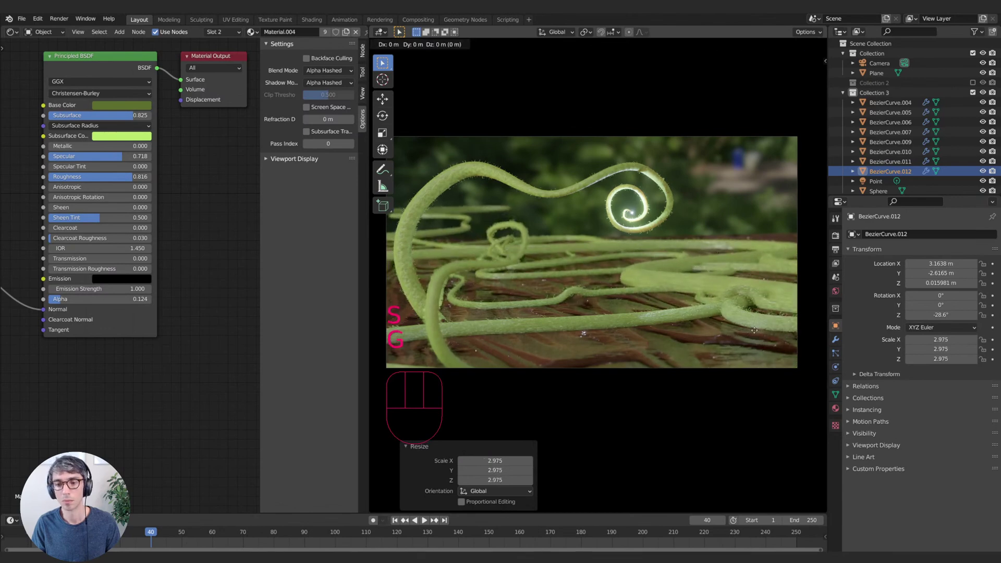
pyautogui.click(711, 270)
# - Rotate the enlarged vine copy -126° around global Z and move it 0.59 m in X and -1.63 m in Y
pyautogui.press('r')
pyautogui.press('z')
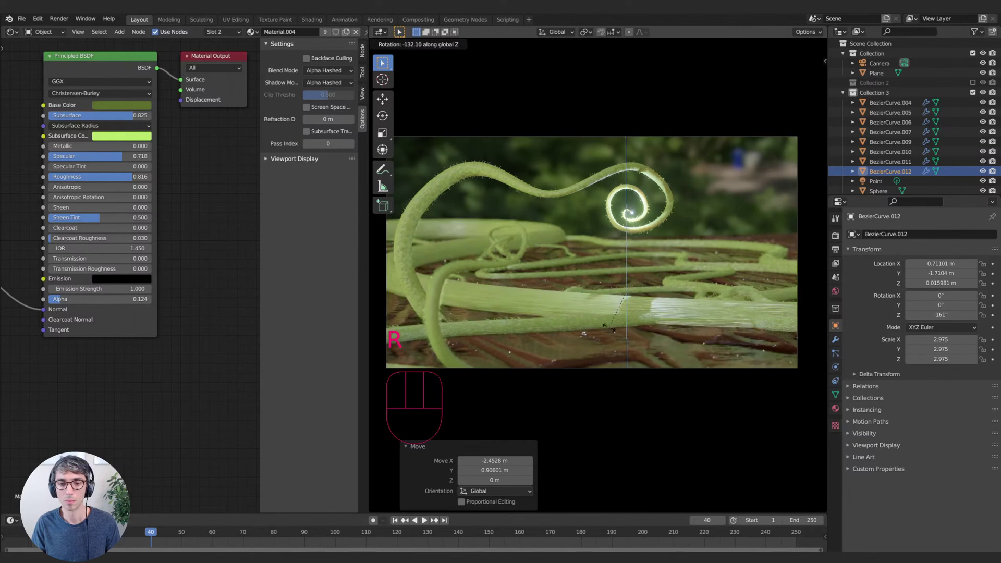
pyautogui.click(641, 339)
pyautogui.press('g')
pyautogui.hotkey('shift', 'z')
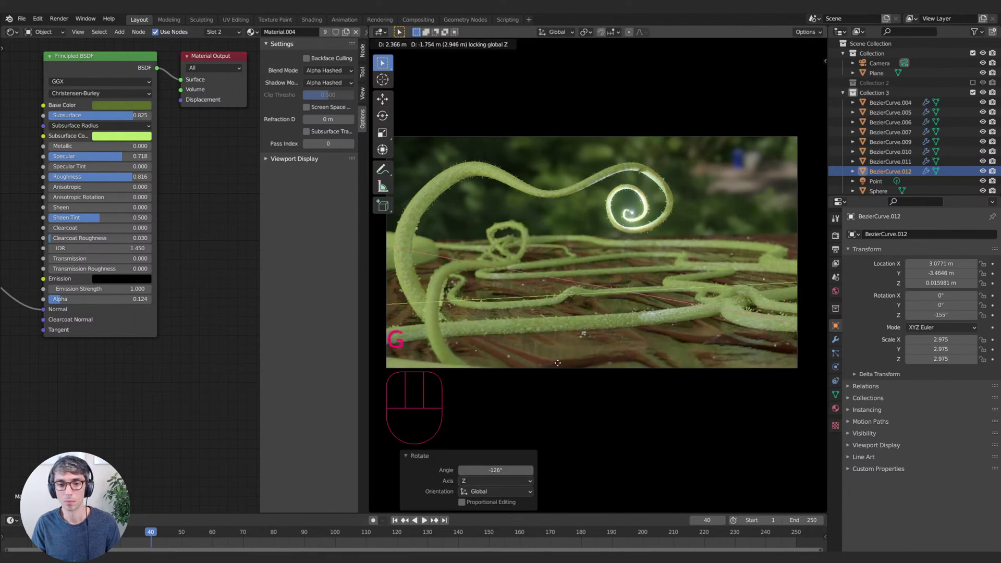
pyautogui.click(471, 336)
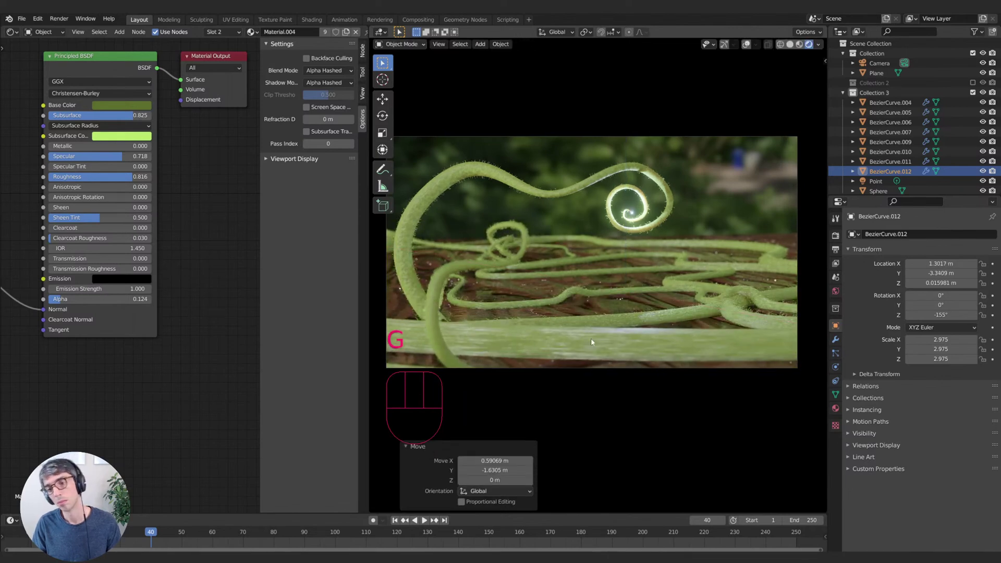
# - Move the enlarged vine horizontally to about X -3.55 m, Y -6.91 m so it bends across the foreground
pyautogui.press('g')
pyautogui.hotkey('shift', 'z')
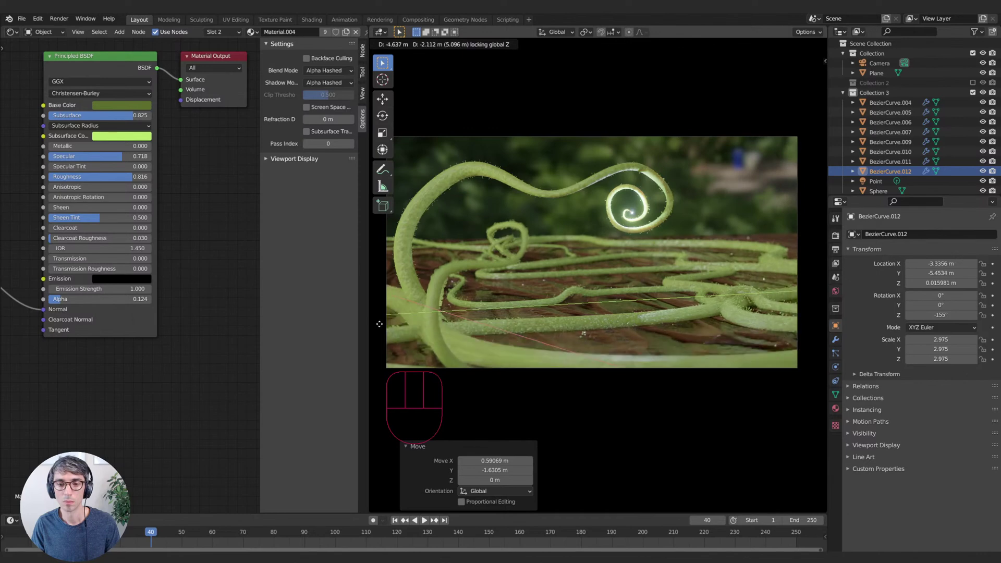
pyautogui.click(405, 328)
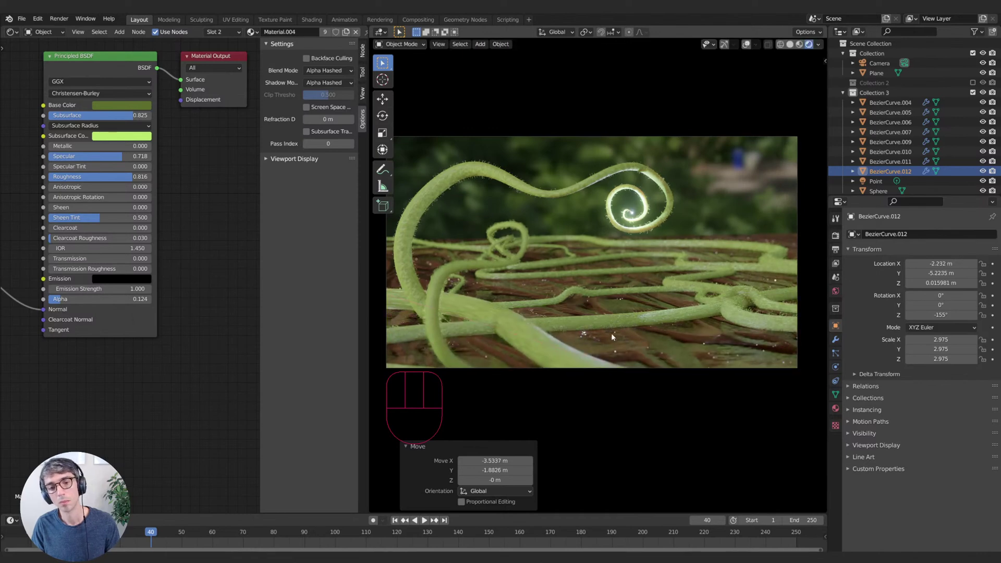
pyautogui.press('g')
pyautogui.hotkey('shift', 'z')
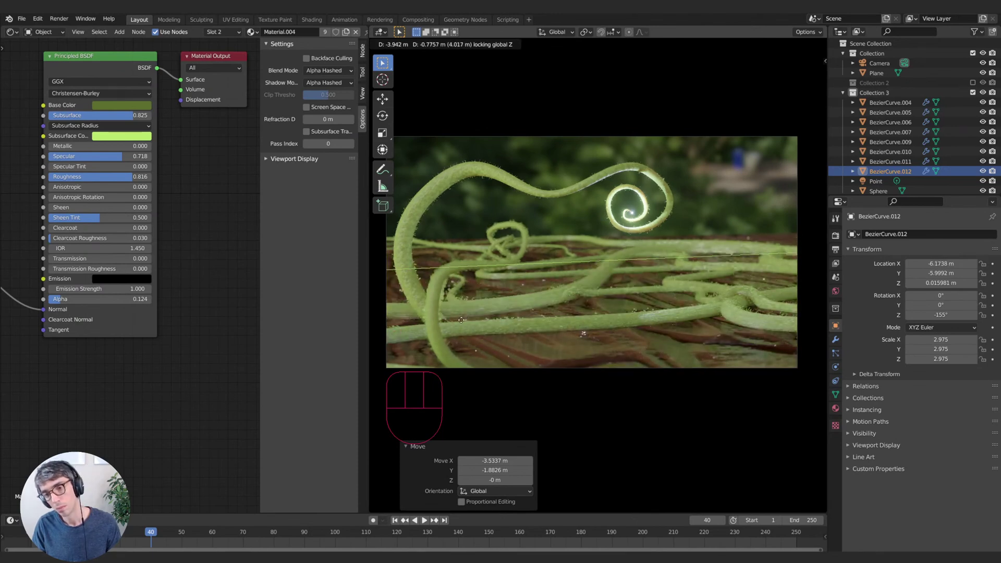
pyautogui.click(818, 333)
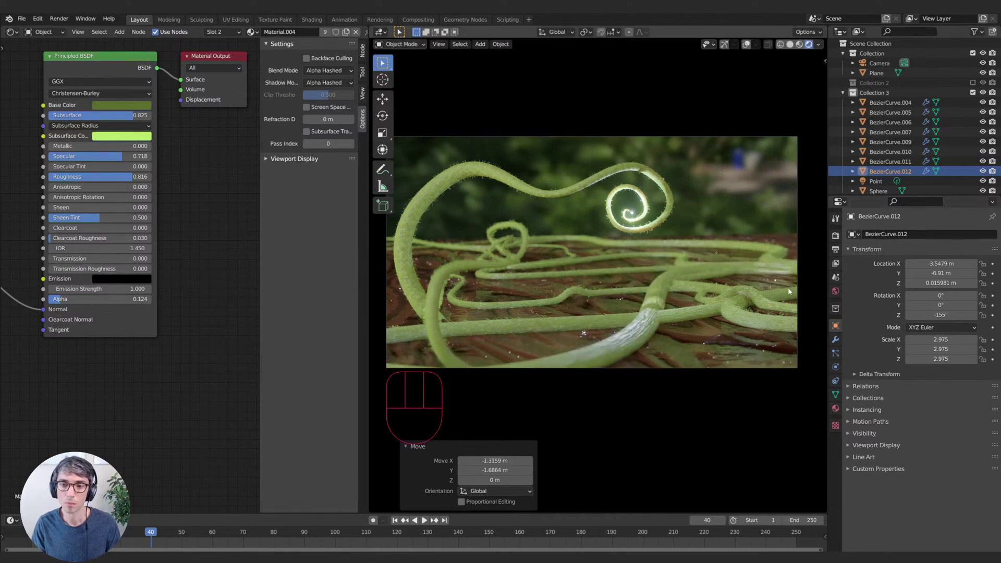
# - Scale the bending foreground vine up to 3.125 and nudge it in the horizontal plane to about X -3.60 m, Y -7.00 m
pyautogui.press('s')
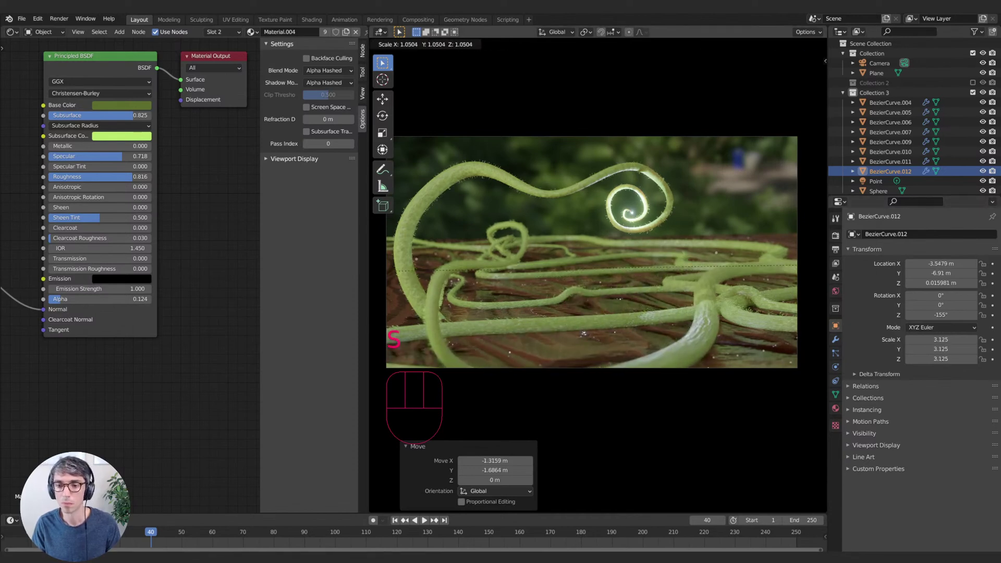
pyautogui.click(805, 267)
pyautogui.press('g')
pyautogui.hotkey('shift', 'z')
pyautogui.click(774, 273)
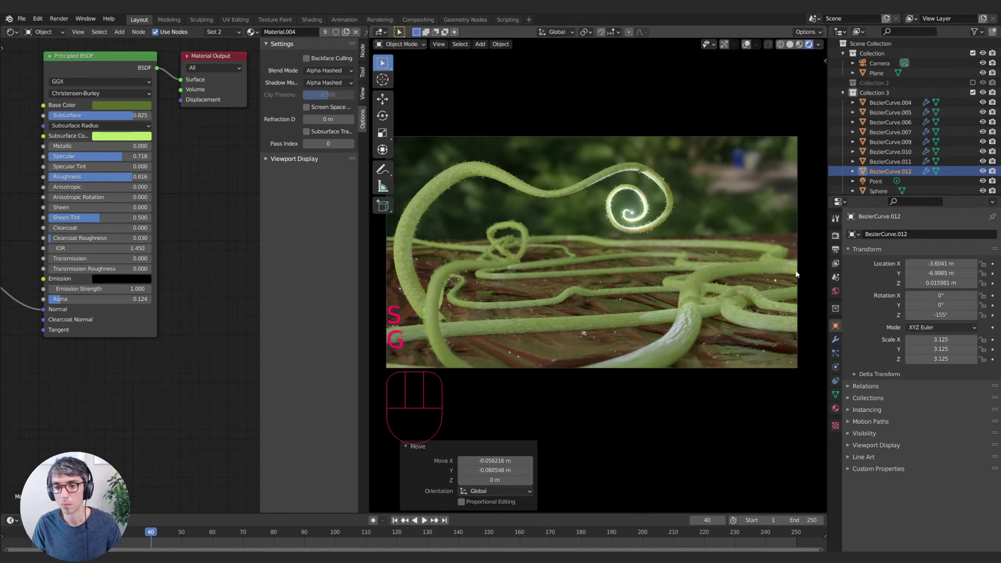
# - Rotate the bending foreground vine to about -149° around Z and shift it horizontally to X -3.7349 m, Y -7.5415 m
pyautogui.press('r')
pyautogui.press('z')
pyautogui.rightClick(760, 252)
pyautogui.press('g')
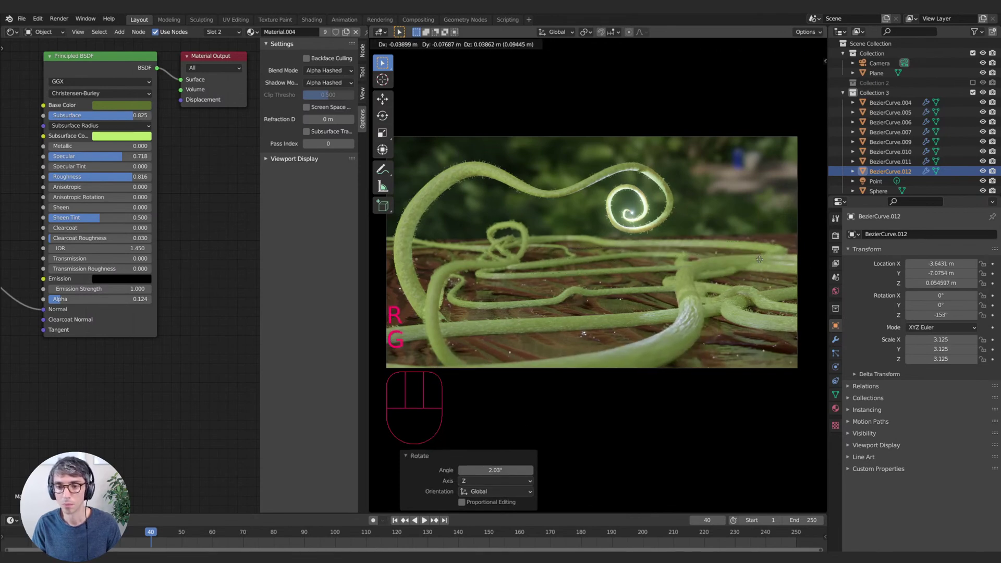
pyautogui.click(738, 268)
pyautogui.press('r')
pyautogui.press('z')
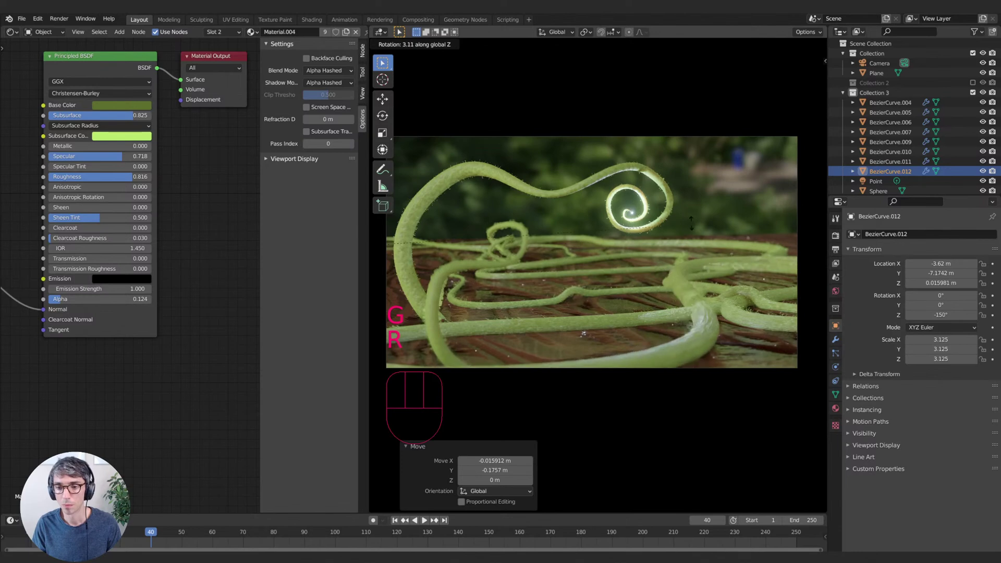
pyautogui.click(775, 286)
pyautogui.press('g')
pyautogui.hotkey('shift', 'z')
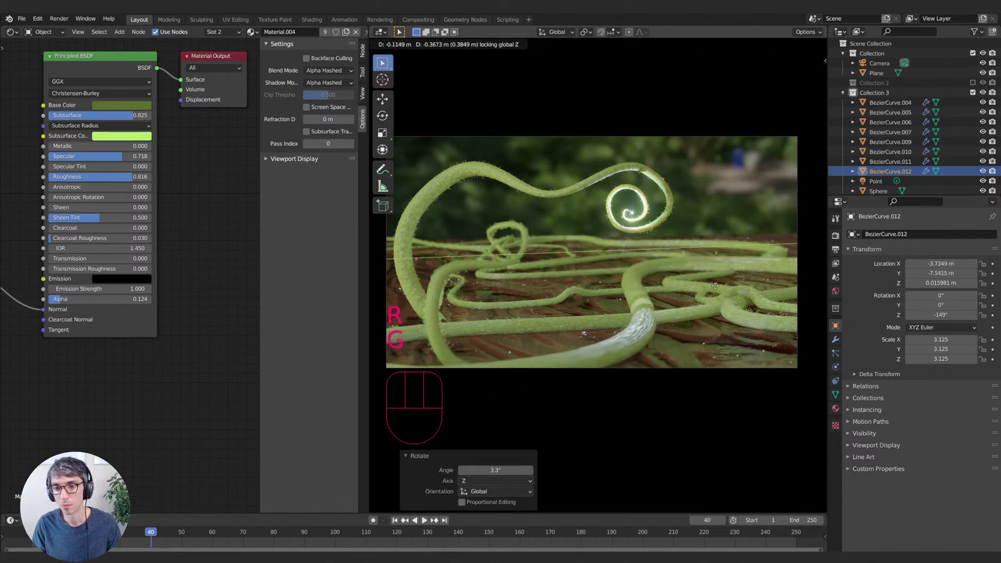
pyautogui.click(715, 285)
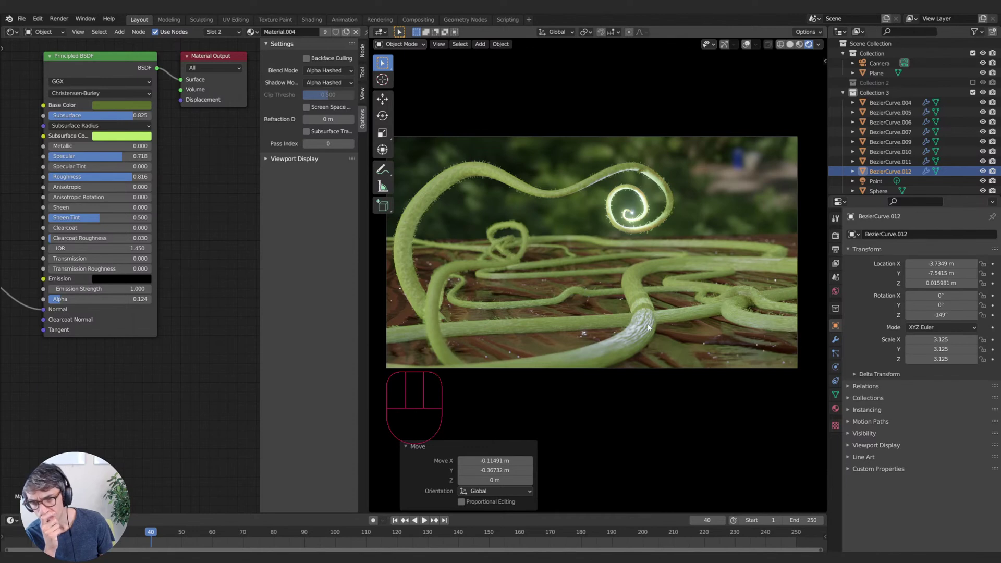
# - Duplicate the small curled tendril in the left foreground and move the copy -4.624 m along X
pyautogui.click(437, 337)
pyautogui.hotkey('shift', 'd')
pyautogui.click(724, 343)
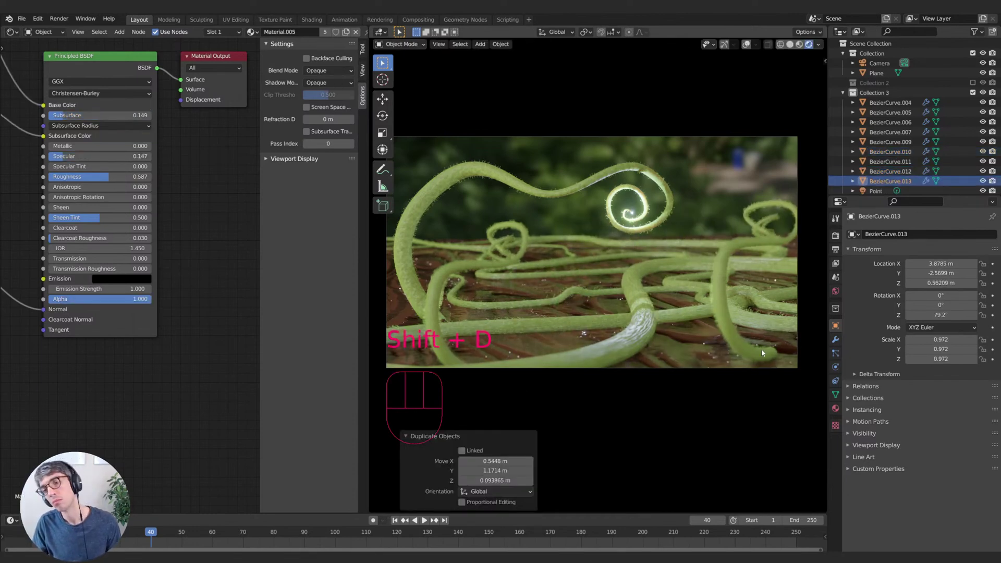
pyautogui.press('g')
pyautogui.click(540, 286)
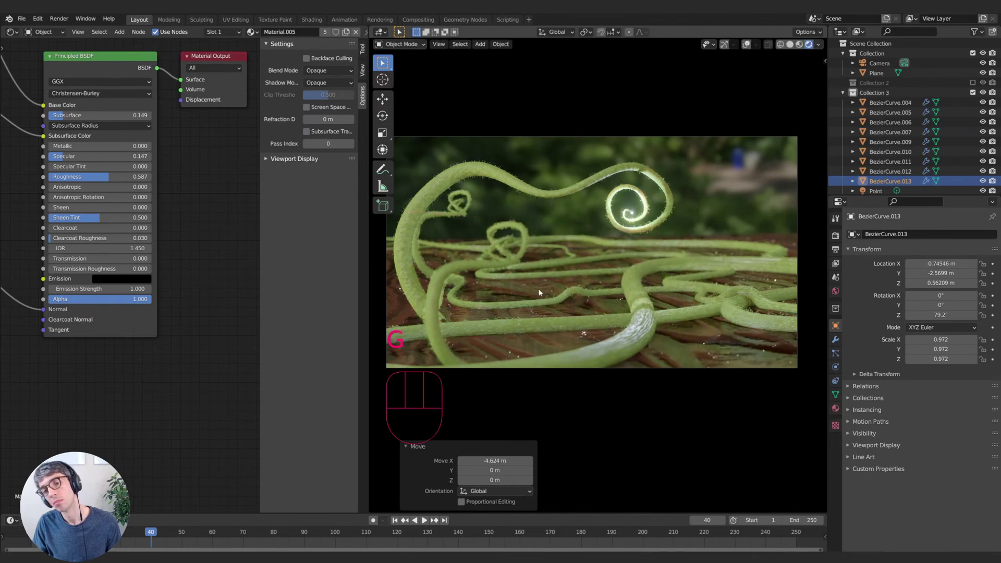
# - Rotate the duplicated tendril 66° around Z and move it behind the glowing spiral, to about X -1.08 m, Y 0.15 m
pyautogui.press('r')
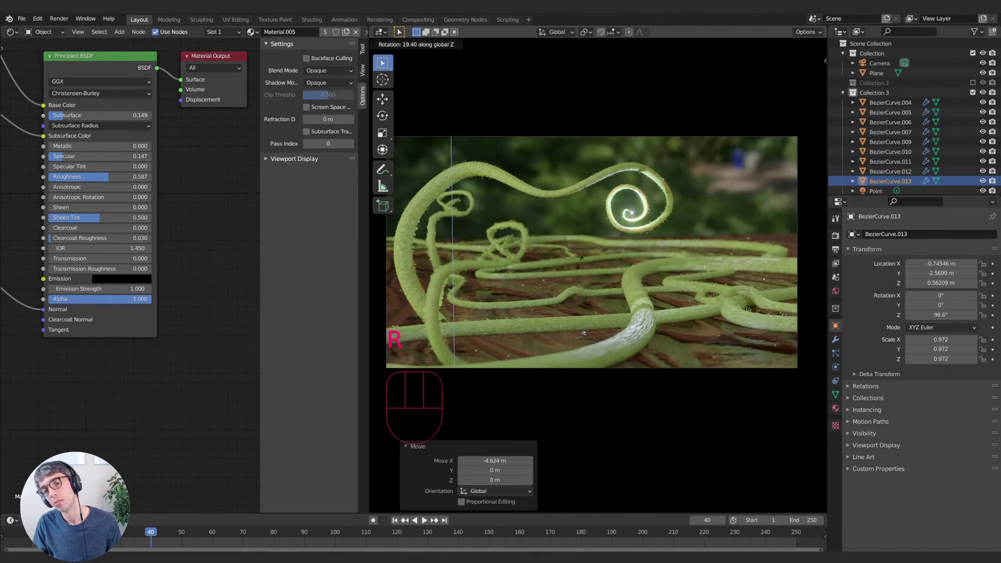
pyautogui.click(535, 218)
pyautogui.press('g')
pyautogui.hotkey('shift', 'z')
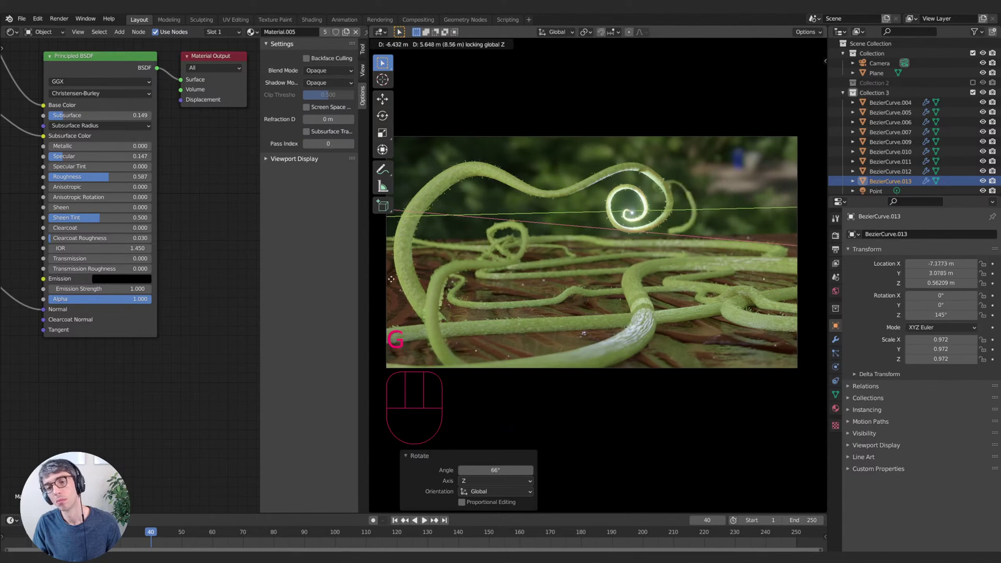
pyautogui.click(433, 287)
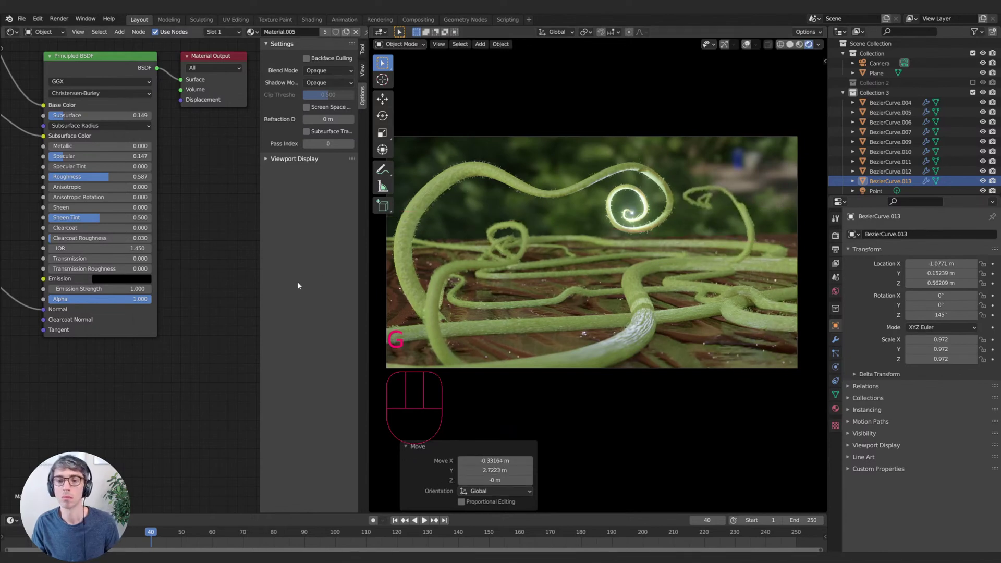
# - Rotate the background tendril another 46.5° around Z and shift it 0.176 m along X and 0.023 m along Y
pyautogui.press('r')
pyautogui.press('z')
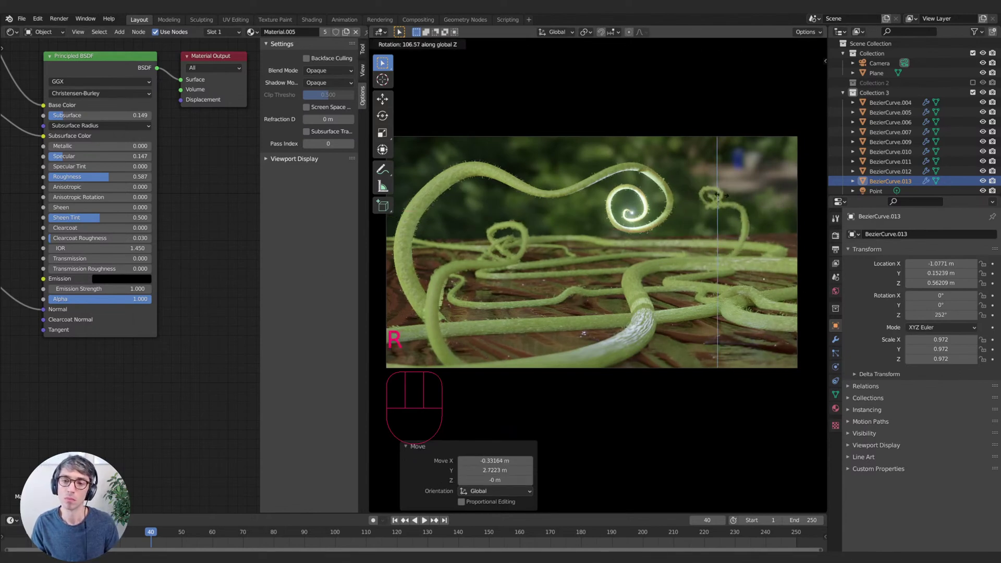
pyautogui.click(782, 240)
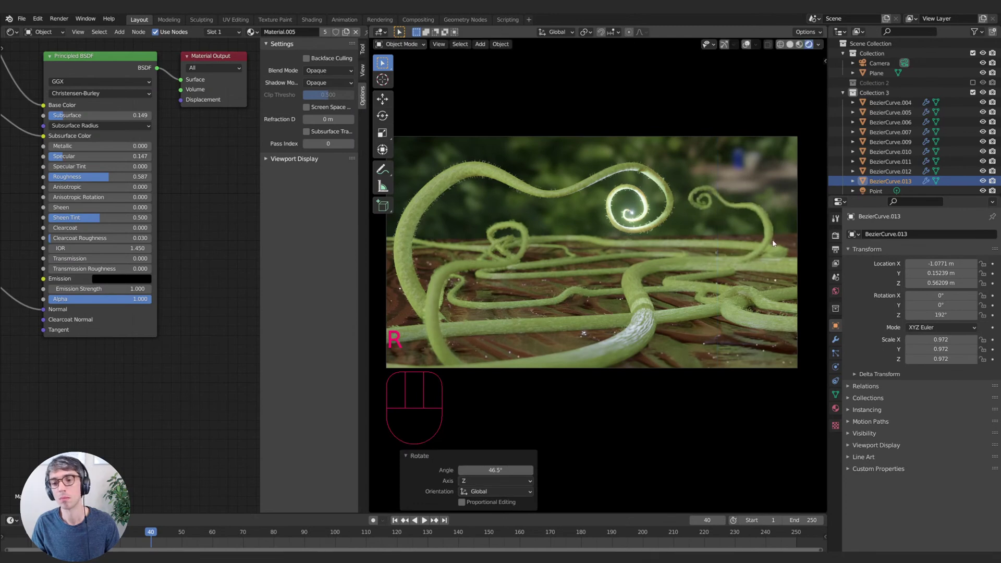
pyautogui.press('g')
pyautogui.click(797, 319)
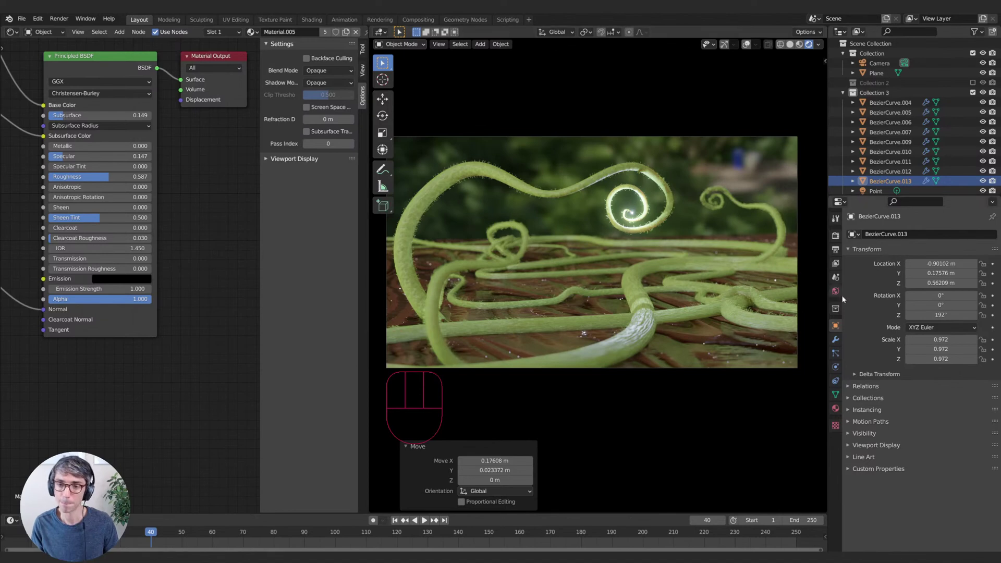
# - Tilt the background tendril to rotation 32°, -20.8°, 183°, scale it to 0.836, and lower it about 0.17 m
pyautogui.press('r')
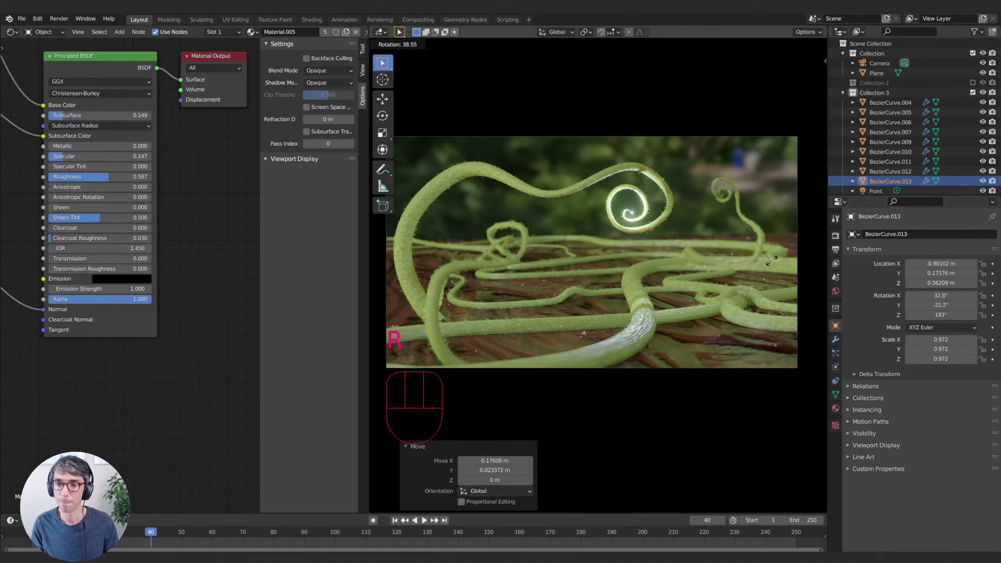
pyautogui.click(761, 272)
pyautogui.press('s')
pyautogui.click(776, 269)
pyautogui.press('g')
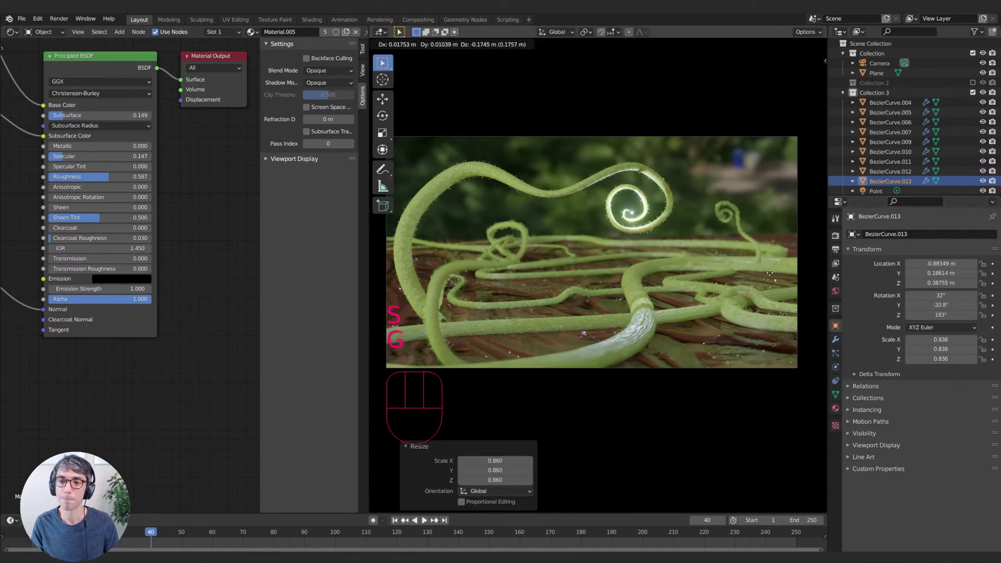
pyautogui.click(816, 289)
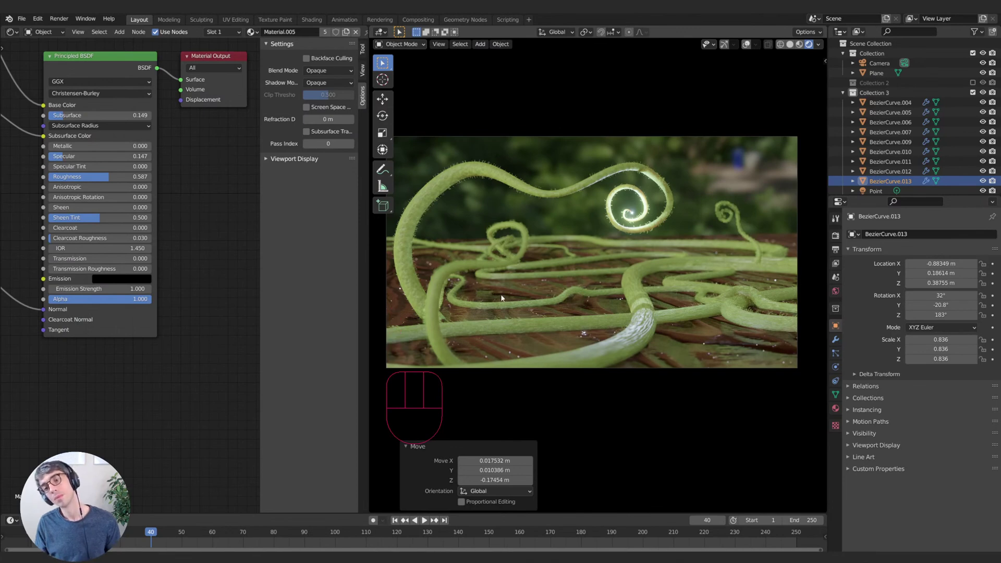
# - In the background tendril's mesh, show overlays, select geometry at the centre of its curl, and snap the 3D cursor there
pyautogui.press('Tab')
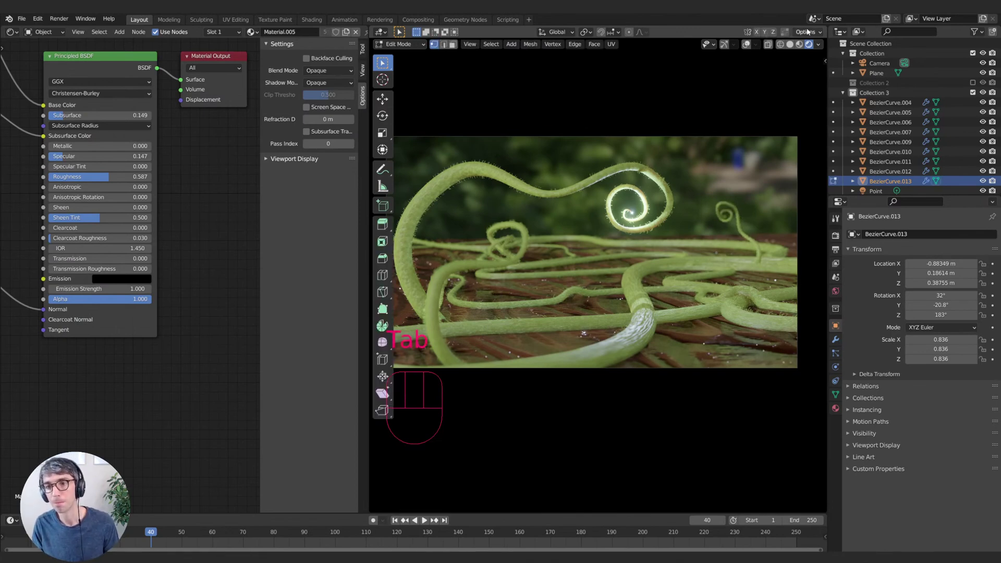
pyautogui.click(747, 45)
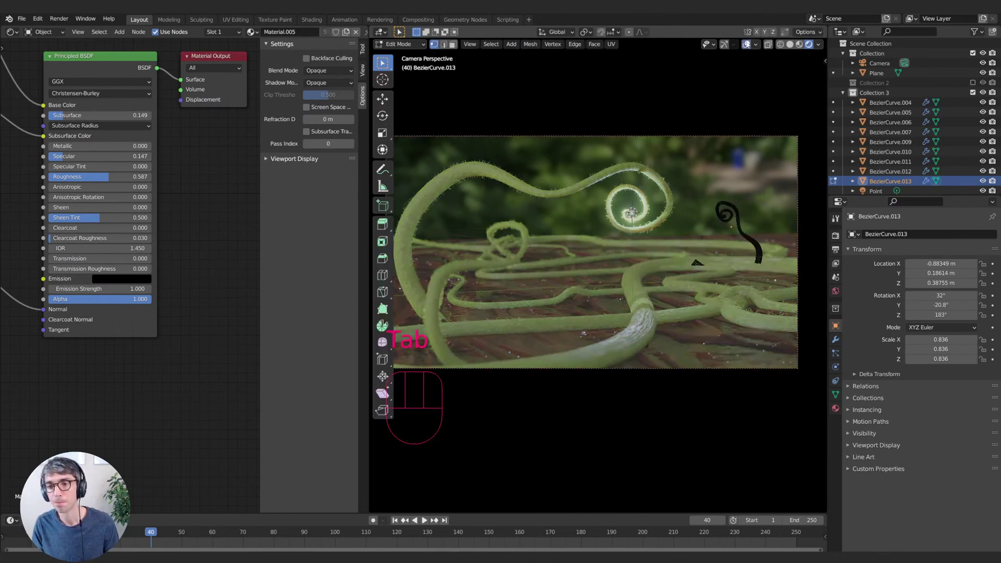
pyautogui.click(726, 214)
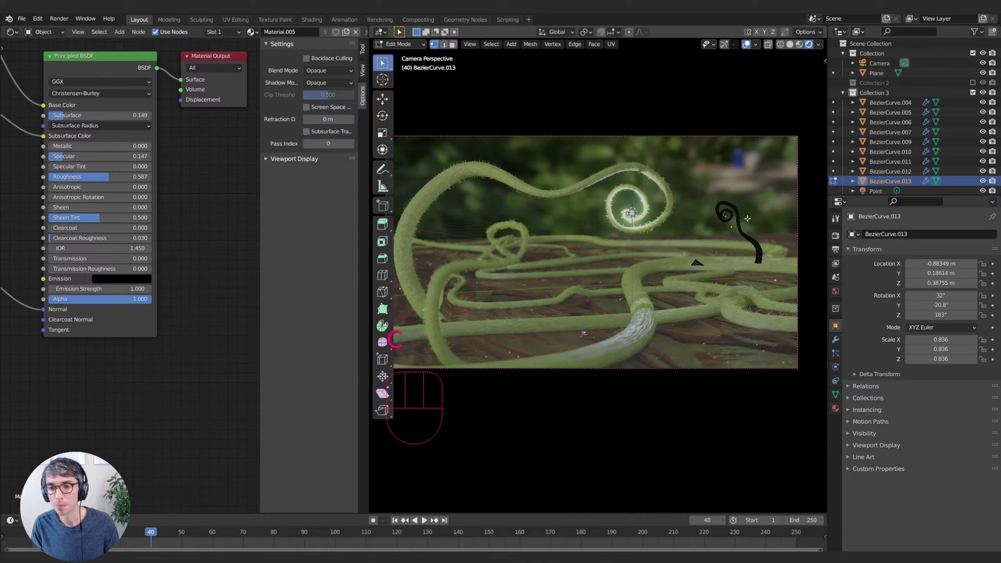
pyautogui.hotkey('shift', 's')
pyautogui.click(747, 273)
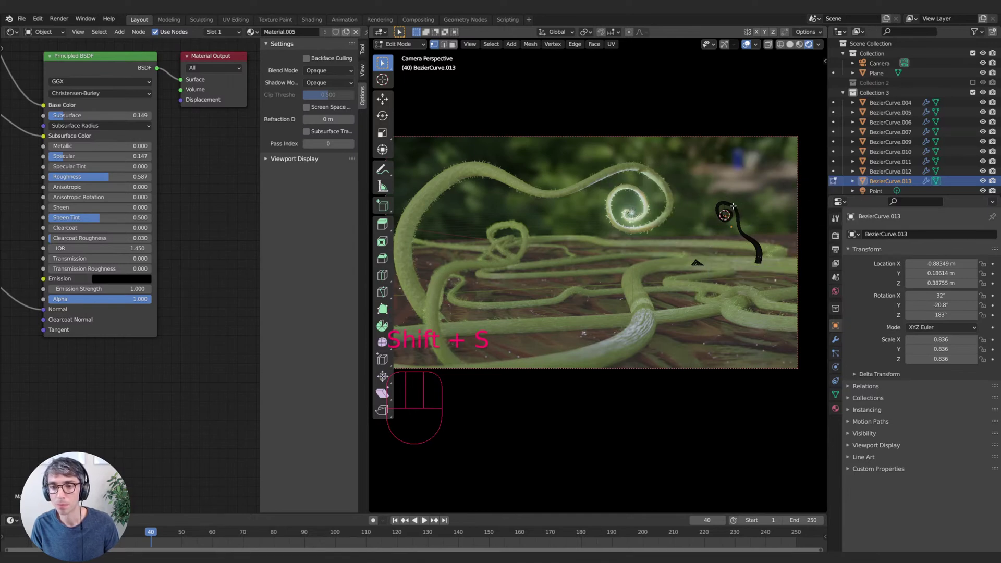
# - Leave mesh editing and add a point light at the 3D cursor in the centre of the background tendril's curl
pyautogui.press('Tab')
pyautogui.hotkey('shift', 'a')
pyautogui.moveTo(730, 210)
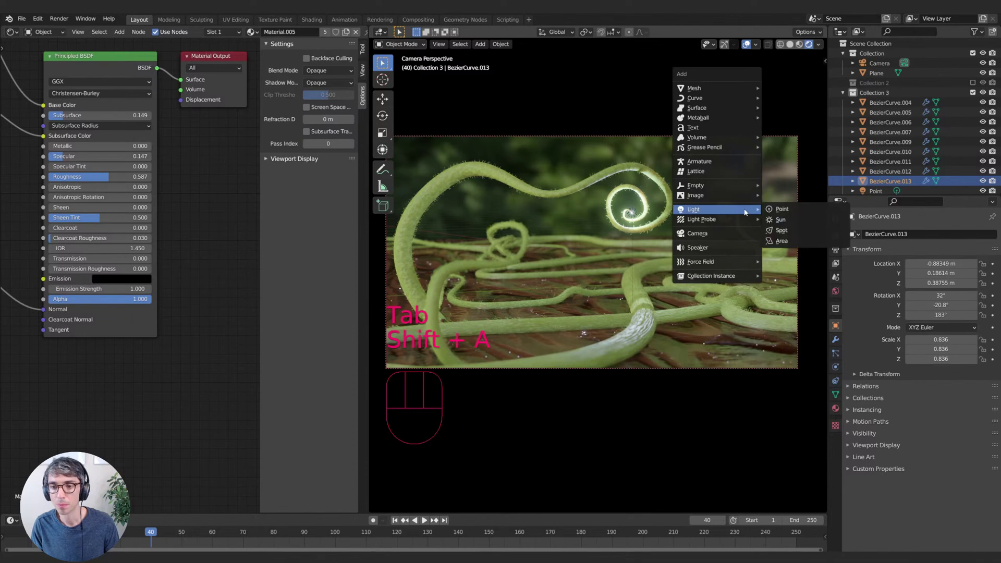
pyautogui.click(807, 211)
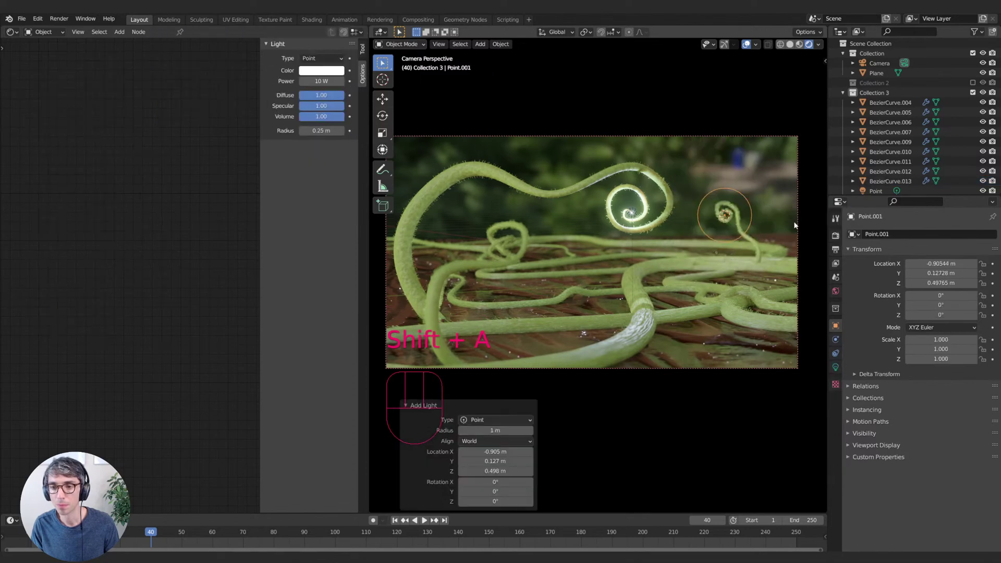
# - Give the background tendril's point light a pale blue colour, 0 m radius and 2 W power, and hide the viewport overlays
pyautogui.click(836, 367)
pyautogui.moveTo(939, 297); pyautogui.dragTo(959, 298)
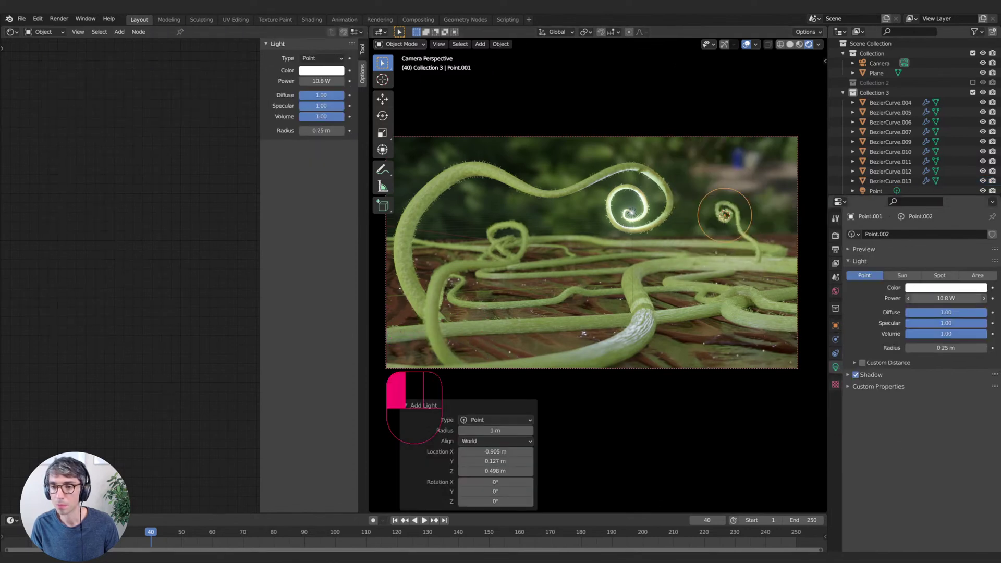
pyautogui.click(943, 288)
pyautogui.click(942, 184)
pyautogui.moveTo(956, 348); pyautogui.dragTo(928, 348)
pyautogui.moveTo(959, 299)
pyautogui.mouseDown()
pyautogui.moveTo(923, 298)
pyautogui.moveTo(951, 290)
pyautogui.moveTo(971, 300)
pyautogui.moveTo(946, 299)
pyautogui.mouseUp()
pyautogui.click(747, 44)
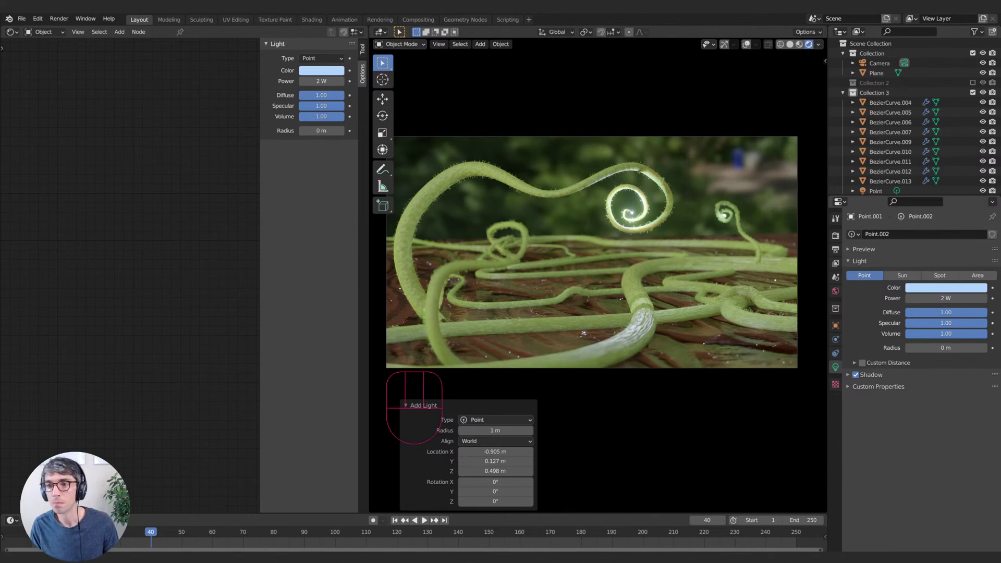
# - Select the emissive sphere inside the glowing spiral and enlarge it, finishing with a scale factor of 1.05
pyautogui.scroll(-2, 884, 173)
pyautogui.click(876, 186)
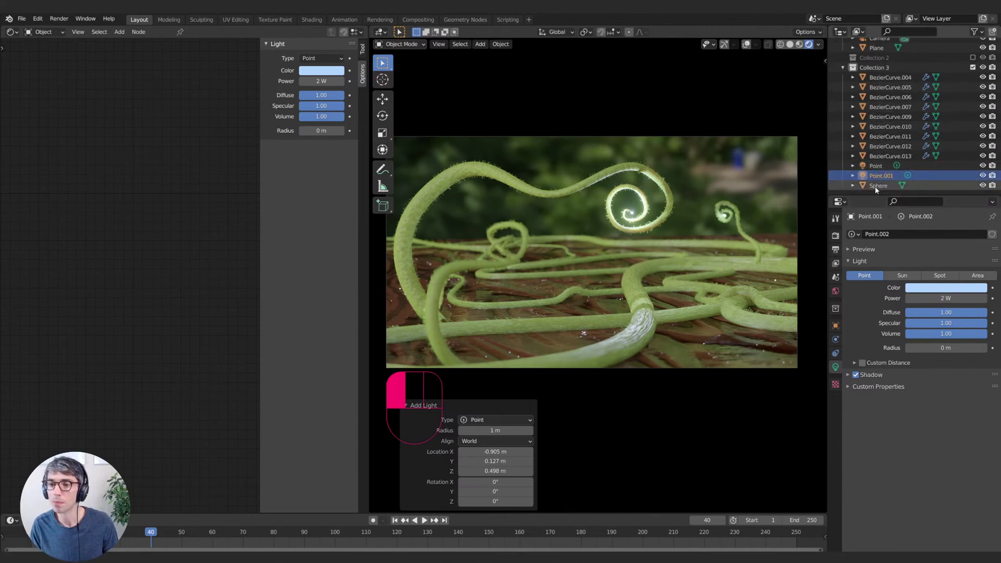
pyautogui.press('s')
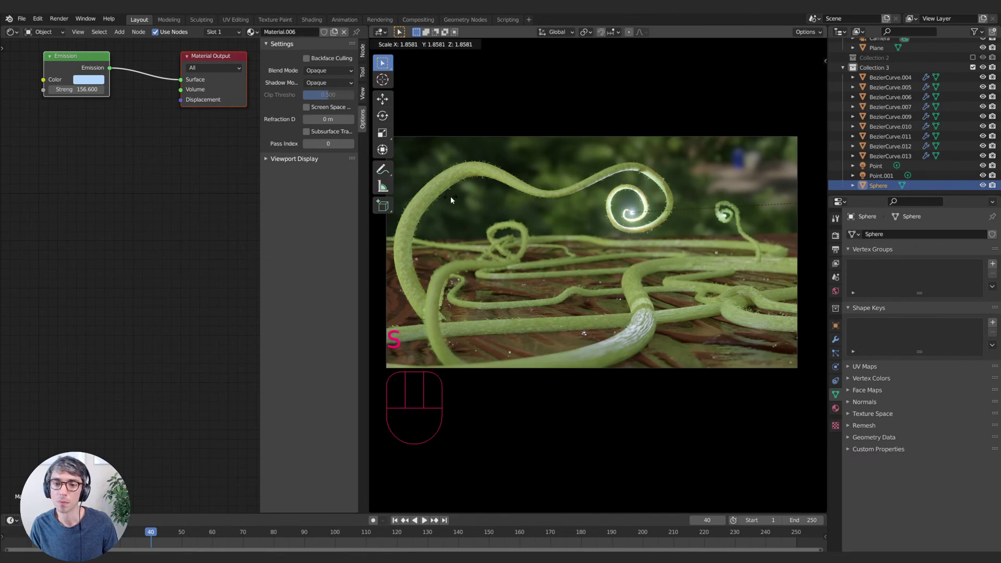
pyautogui.click(452, 200)
pyautogui.press('s')
pyautogui.click(841, 324)
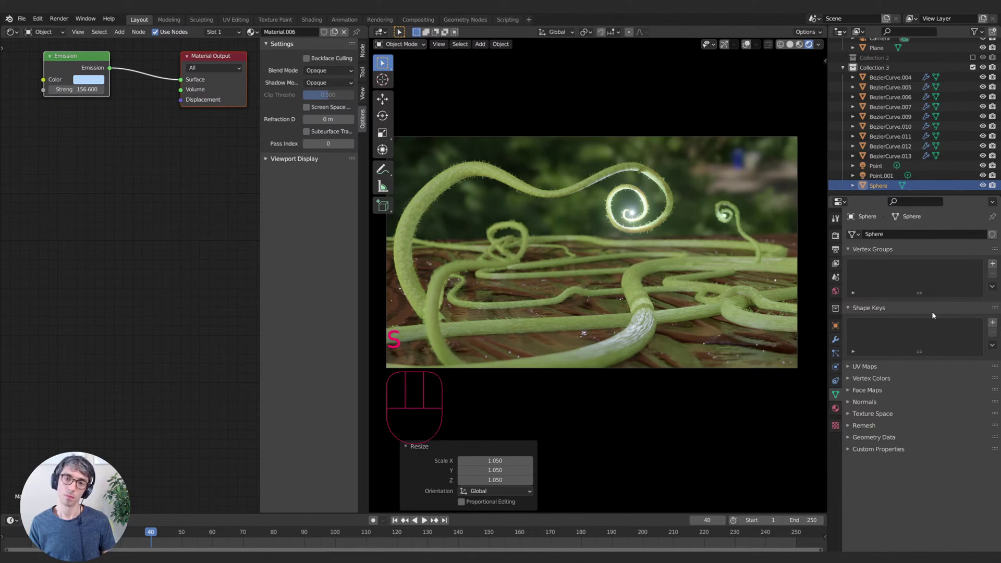
# - Duplicate the glowing sphere and shift the copy about -0.99 m along X and 2.15 m along Y
pyautogui.hotkey('shift', 'd')
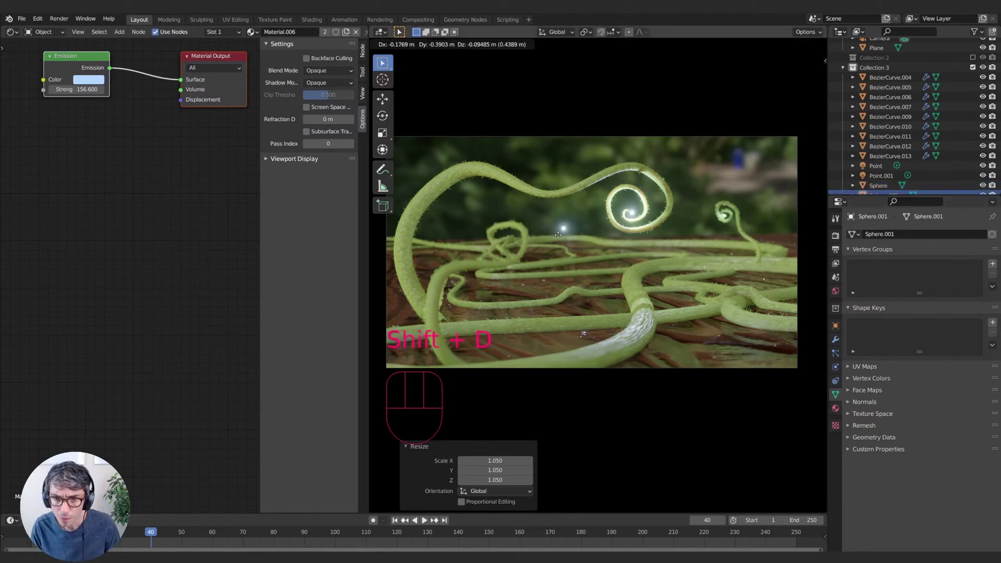
pyautogui.click(514, 239)
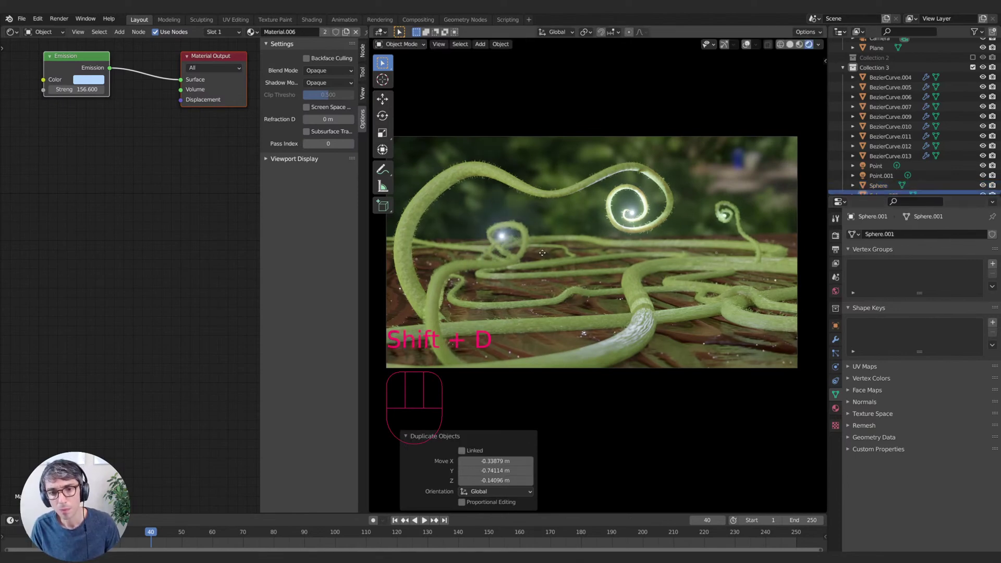
pyautogui.press('g')
pyautogui.press('x')
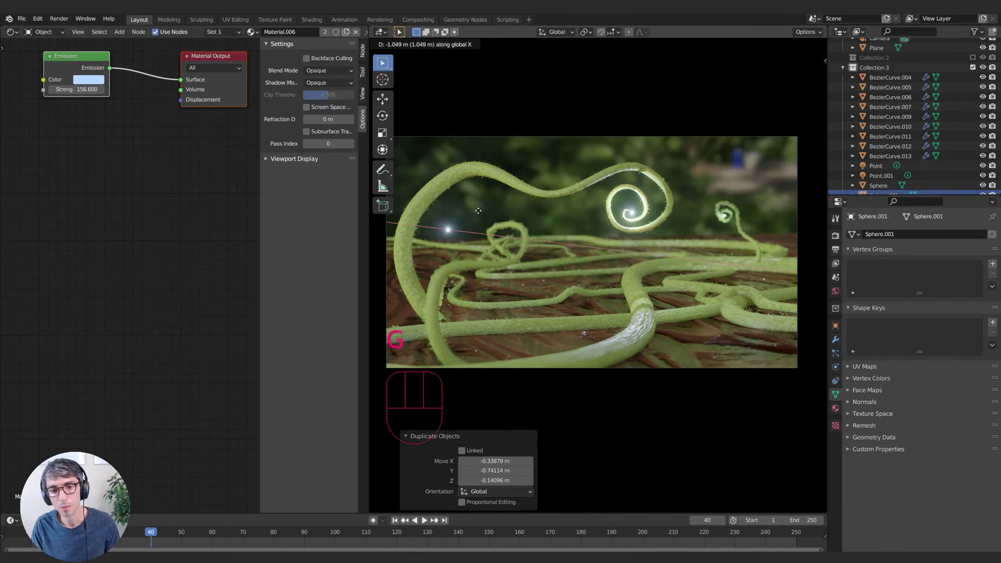
pyautogui.click(495, 217)
pyautogui.press('g')
pyautogui.press('y')
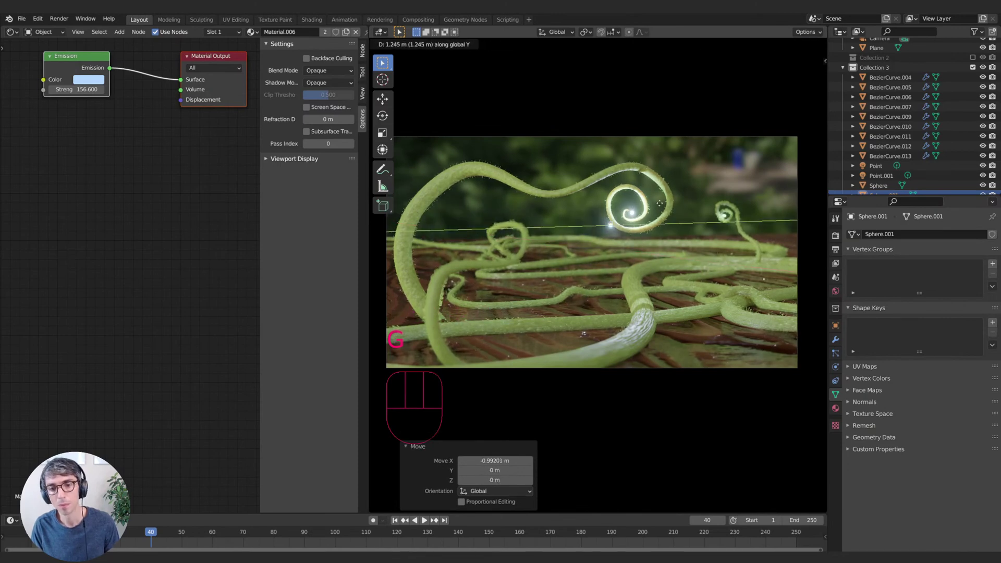
pyautogui.click(754, 206)
# - Move the sphere copy about -0.70, -1.50, -0.15 m to the small loop under the large arch, then nudge it to the loop's edge
pyautogui.press('g')
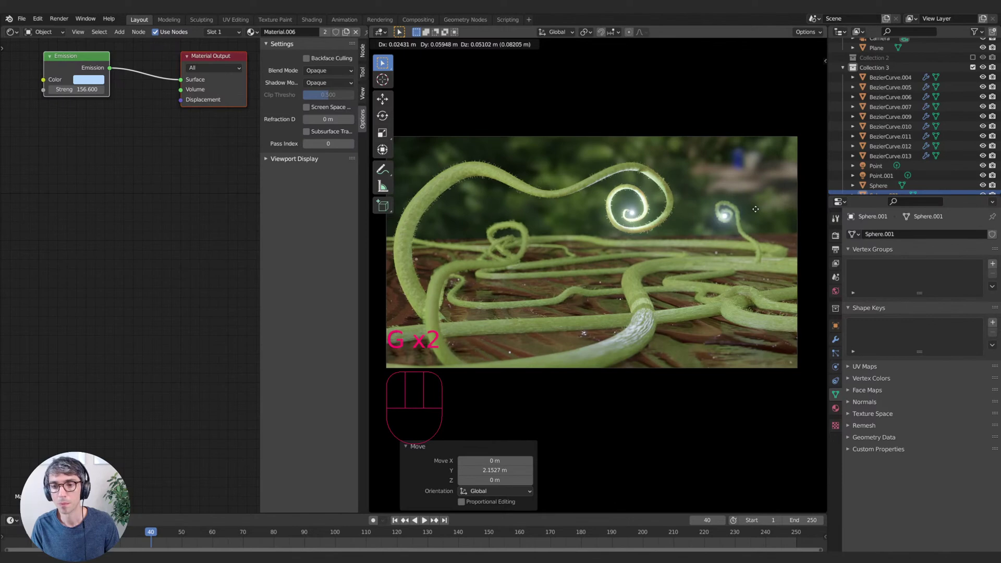
pyautogui.click(534, 238)
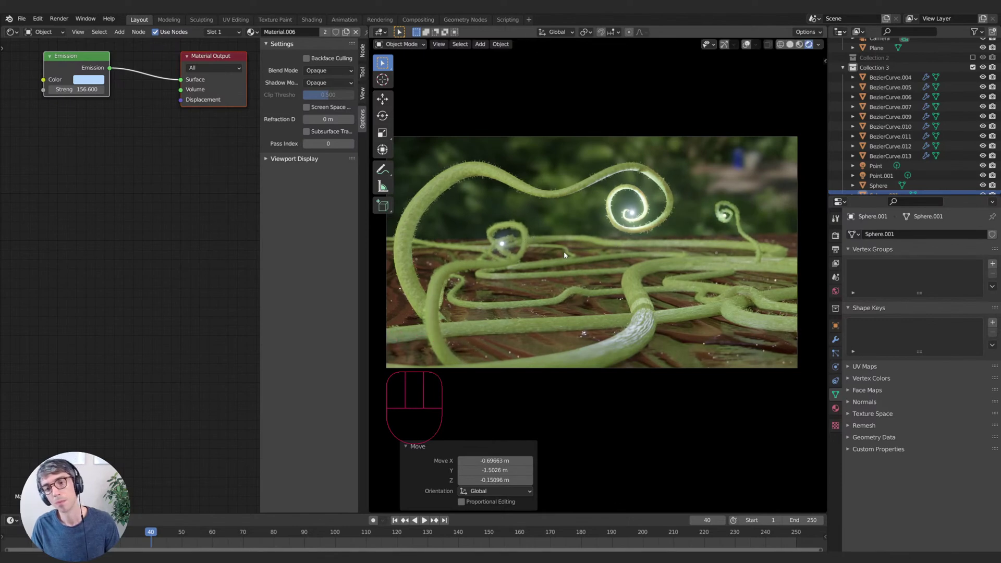
pyautogui.press('g')
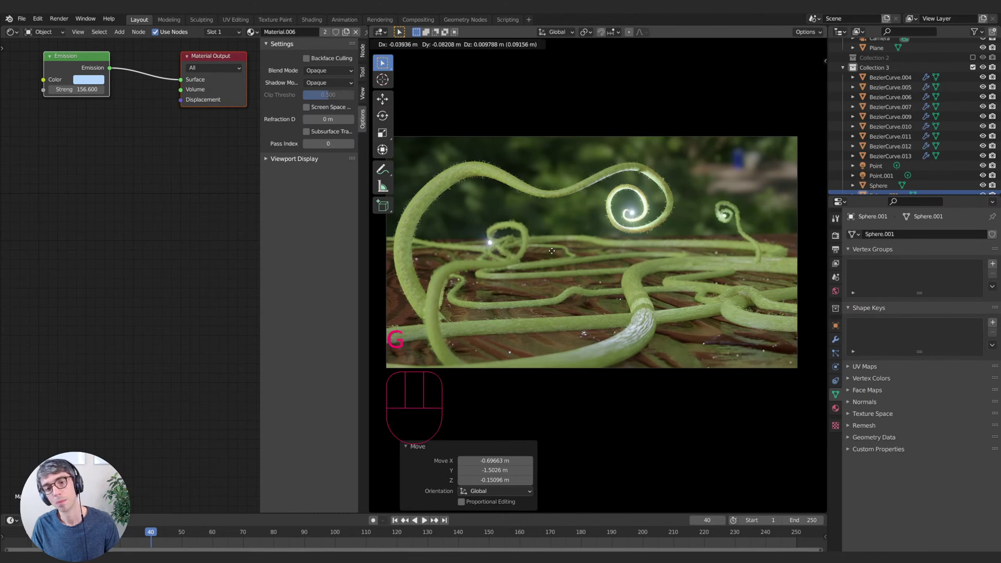
pyautogui.rightClick(551, 251)
# - Snap the 3D cursor to the sphere copy at the small loop and add a point light there
pyautogui.hotkey('shift', 's')
pyautogui.click(552, 286)
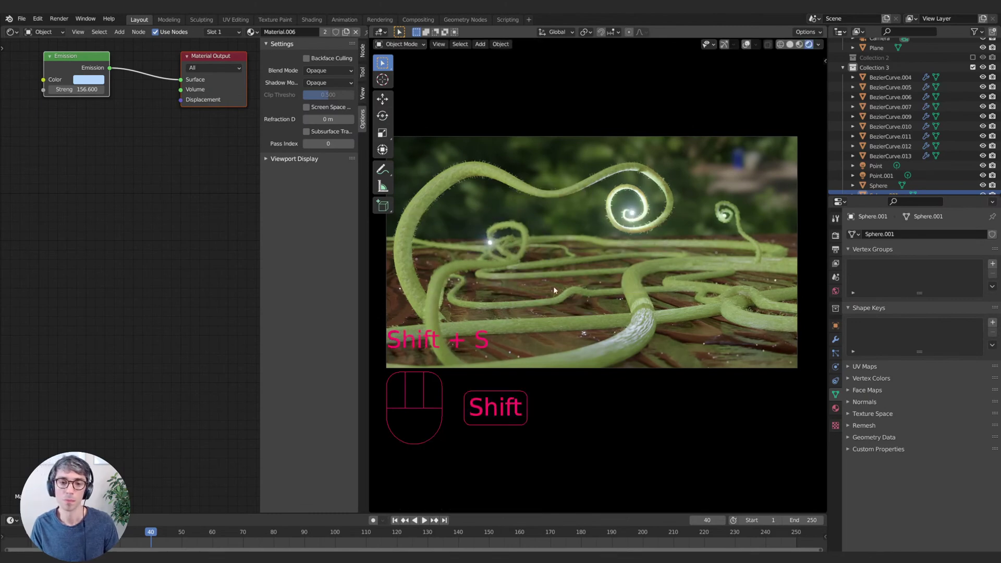
pyautogui.hotkey('shift', 'a')
pyautogui.click(616, 286)
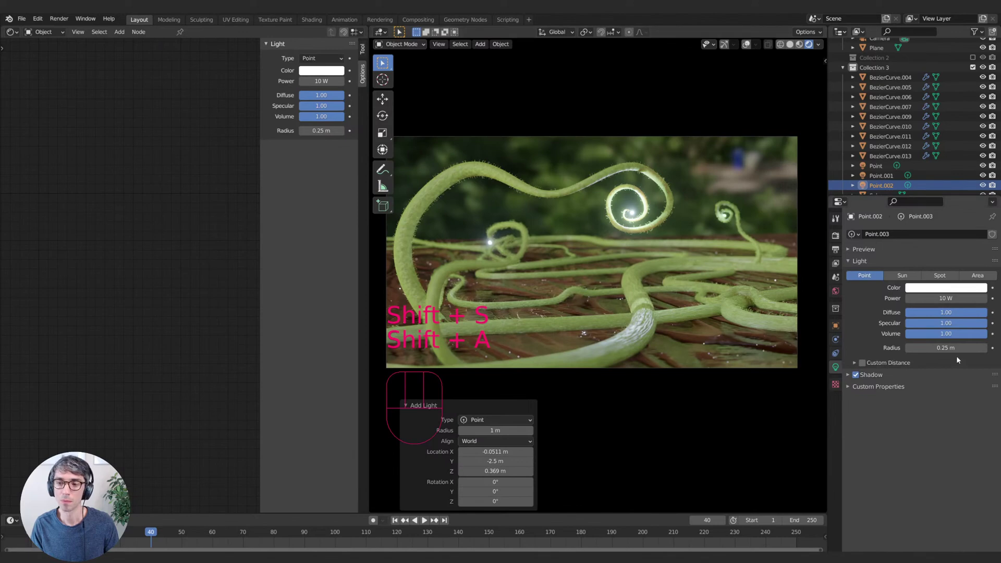
# - Set the small loop's point light to 0 m radius and 53.2 W power, and try moving it around the scene
pyautogui.moveTo(954, 347); pyautogui.dragTo(923, 348)
pyautogui.moveTo(946, 298); pyautogui.dragTo(985, 298)
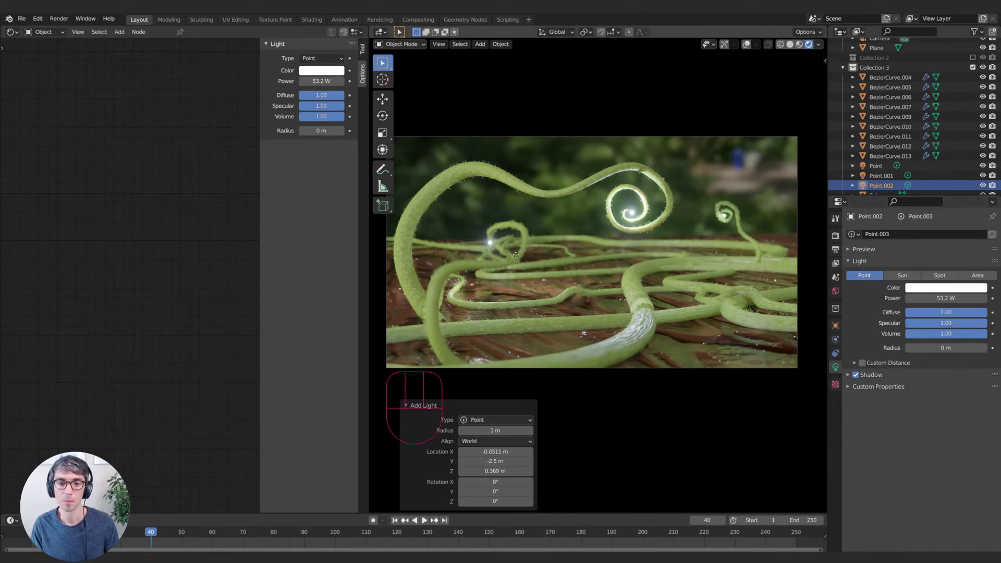
pyautogui.press('g')
pyautogui.rightClick(749, 234)
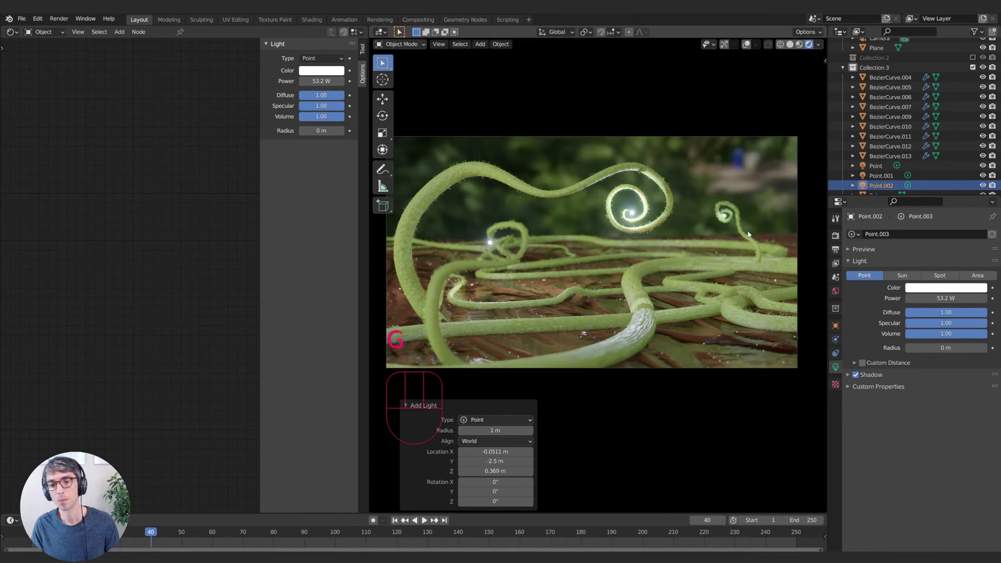
# - Tint the small loop's point light pale blue, set its power to 89.9 W, and try moving it lower
pyautogui.click(948, 288)
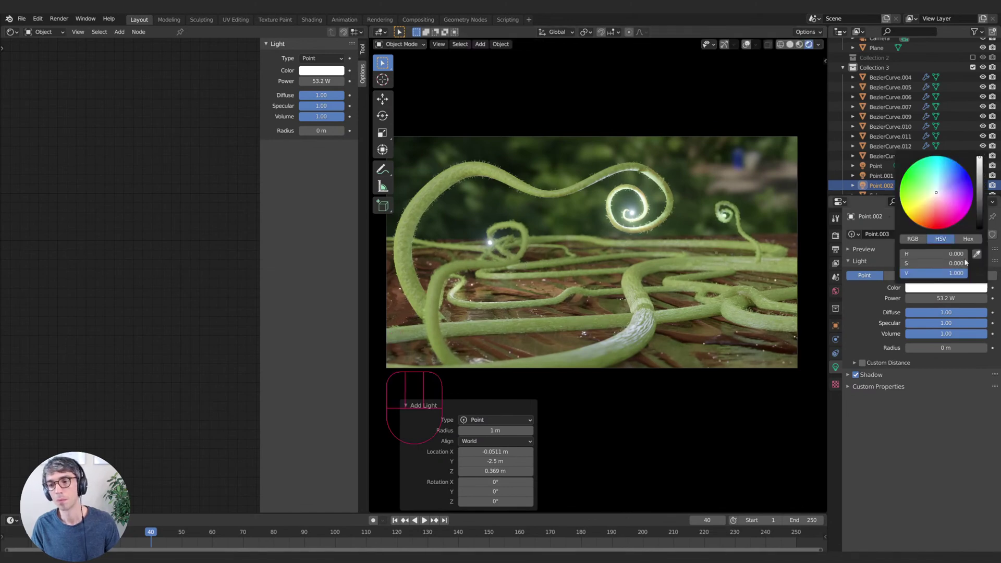
pyautogui.click(943, 180)
pyautogui.click(946, 298)
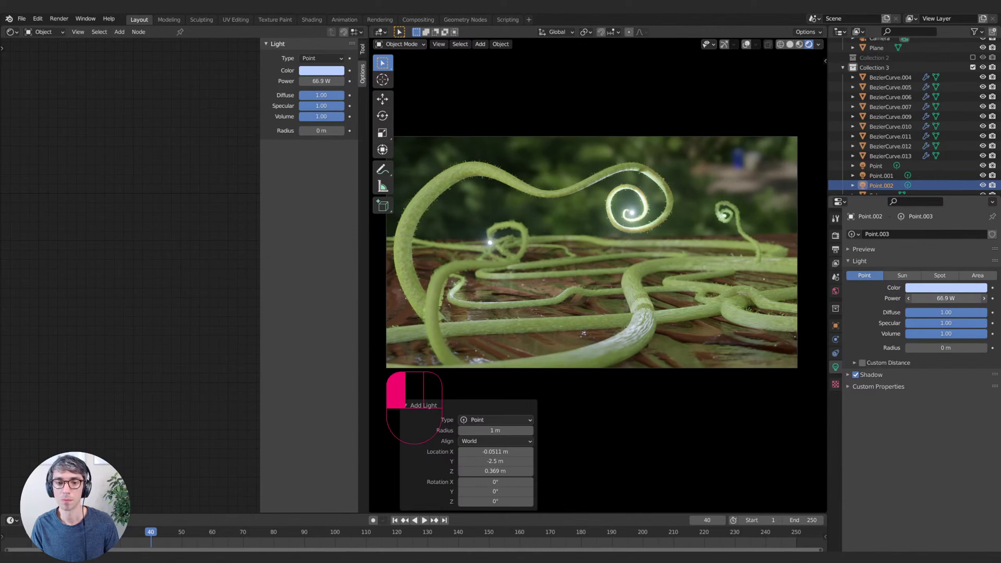
pyautogui.moveTo(945, 298); pyautogui.dragTo(939, 299)
pyautogui.press('g')
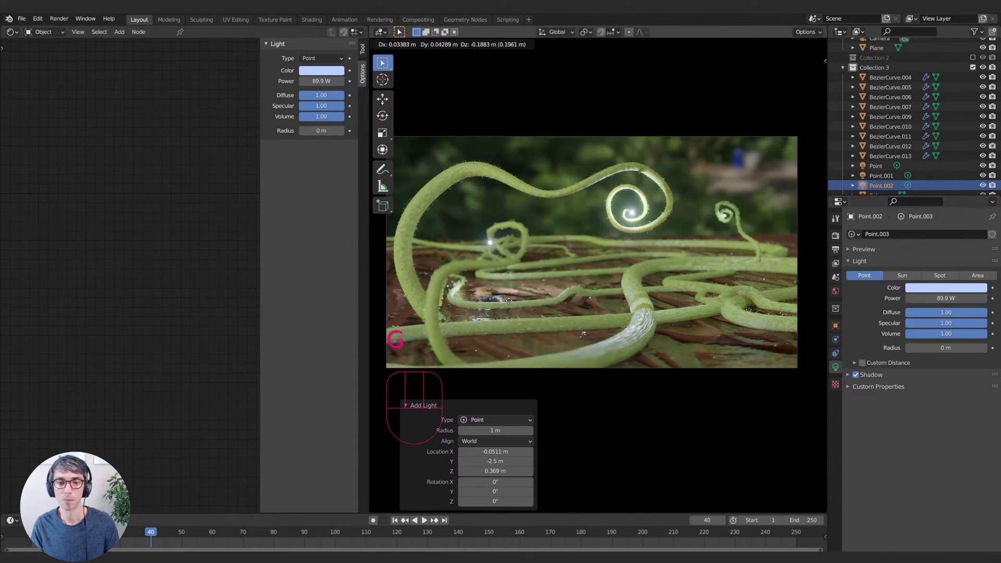
pyautogui.click(502, 259)
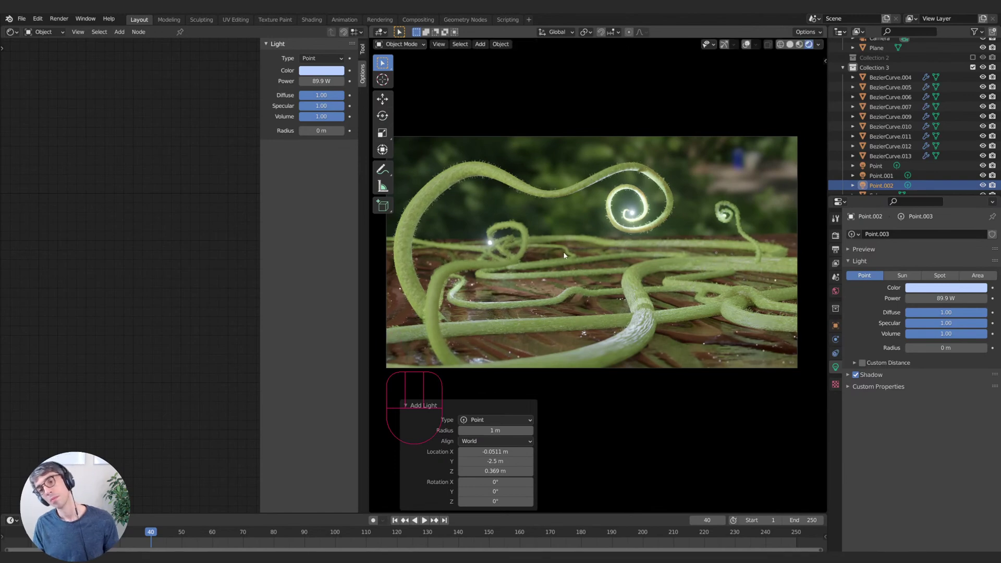